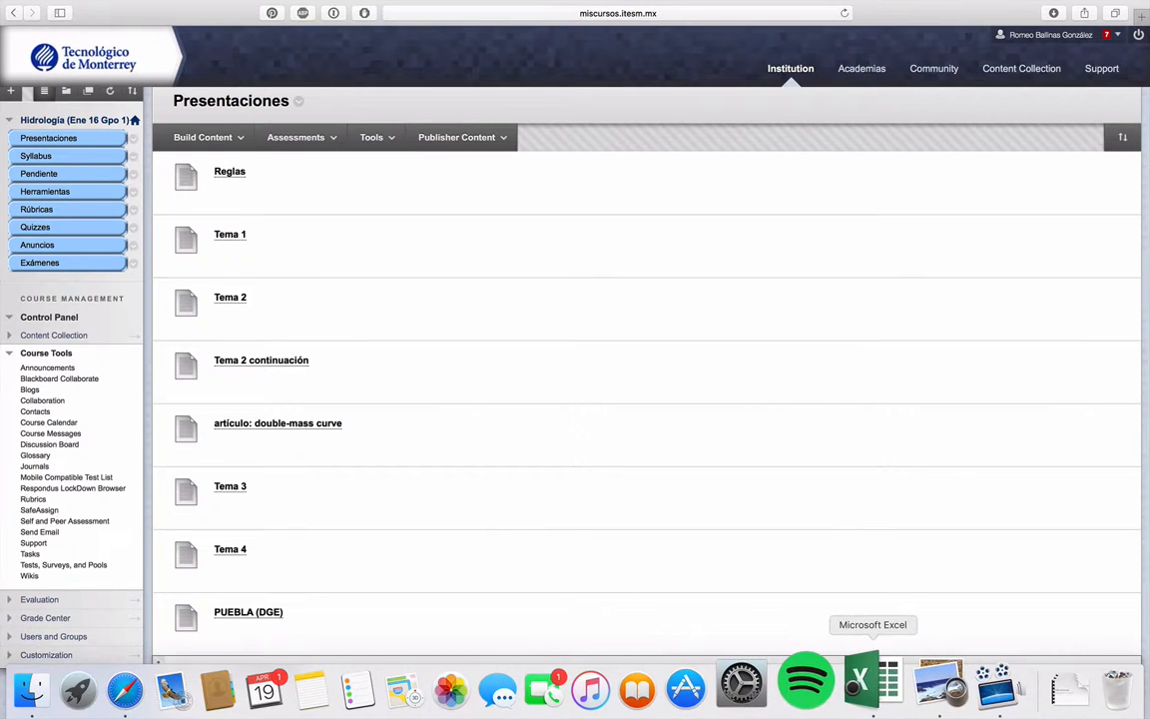
Switch to Microsoft Excel and look over the daily precipitation table in the Diarios sheet.
click(858, 678)
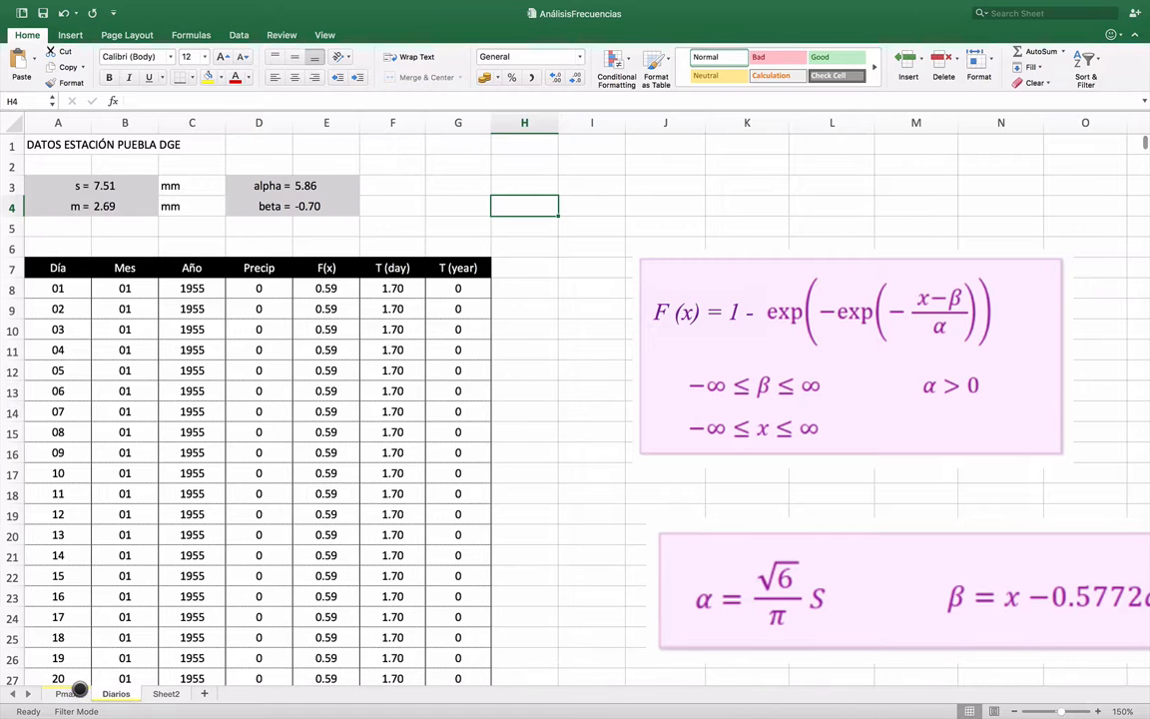
scroll(203, 280, down, 4)
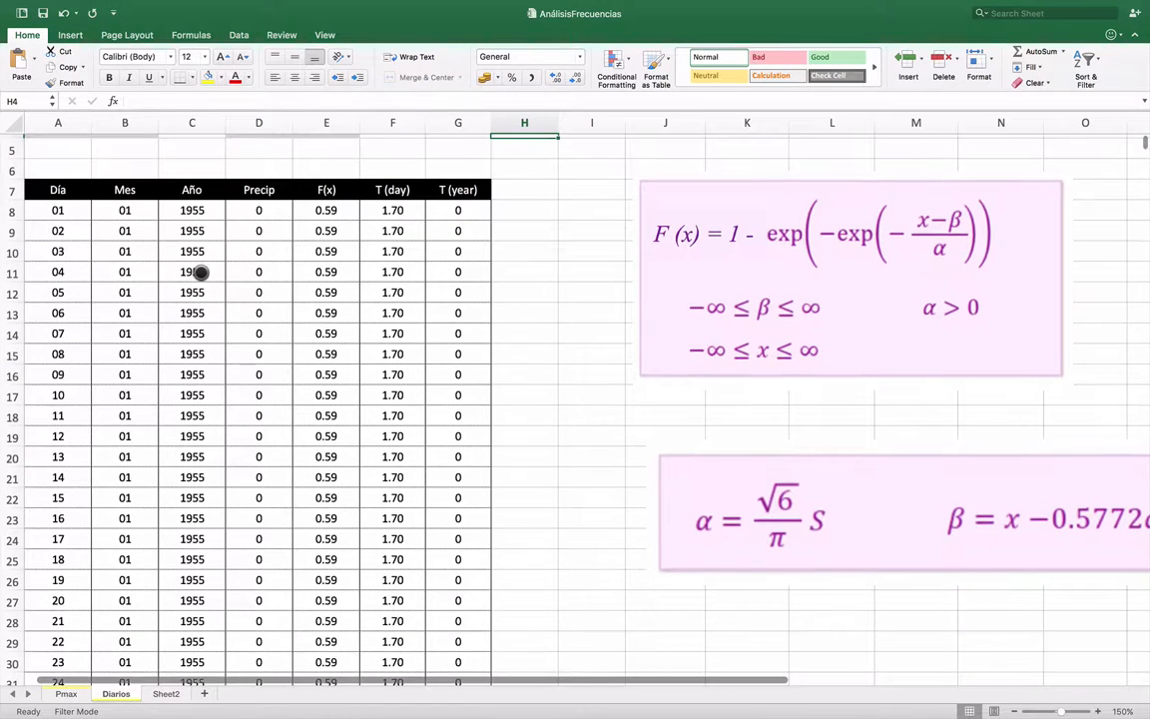
scroll(200, 272, up, 4)
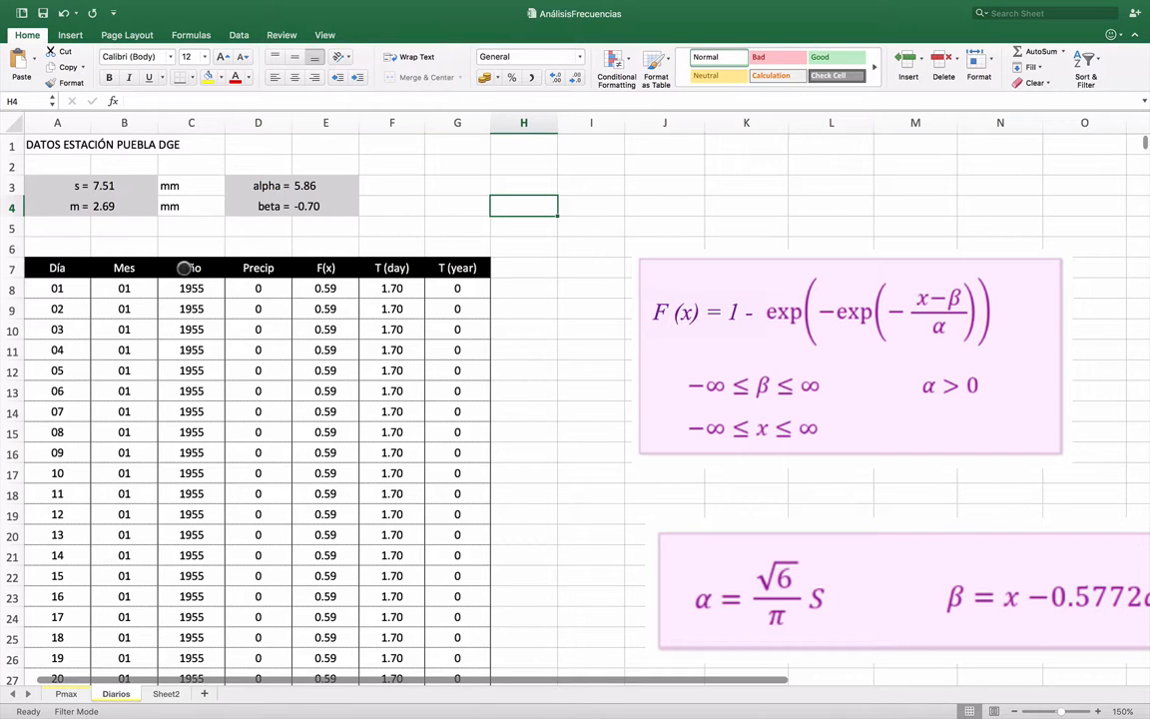
scroll(364, 306, down, 3)
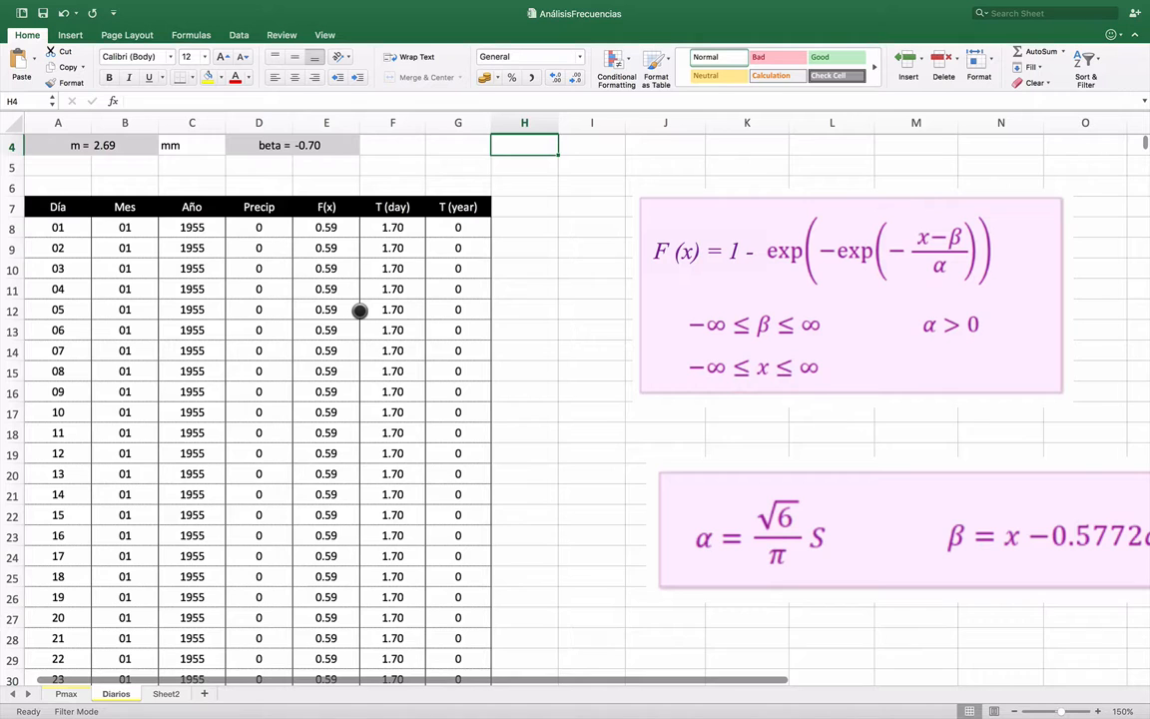
scroll(359, 310, down, 4)
scroll(357, 306, up, 7)
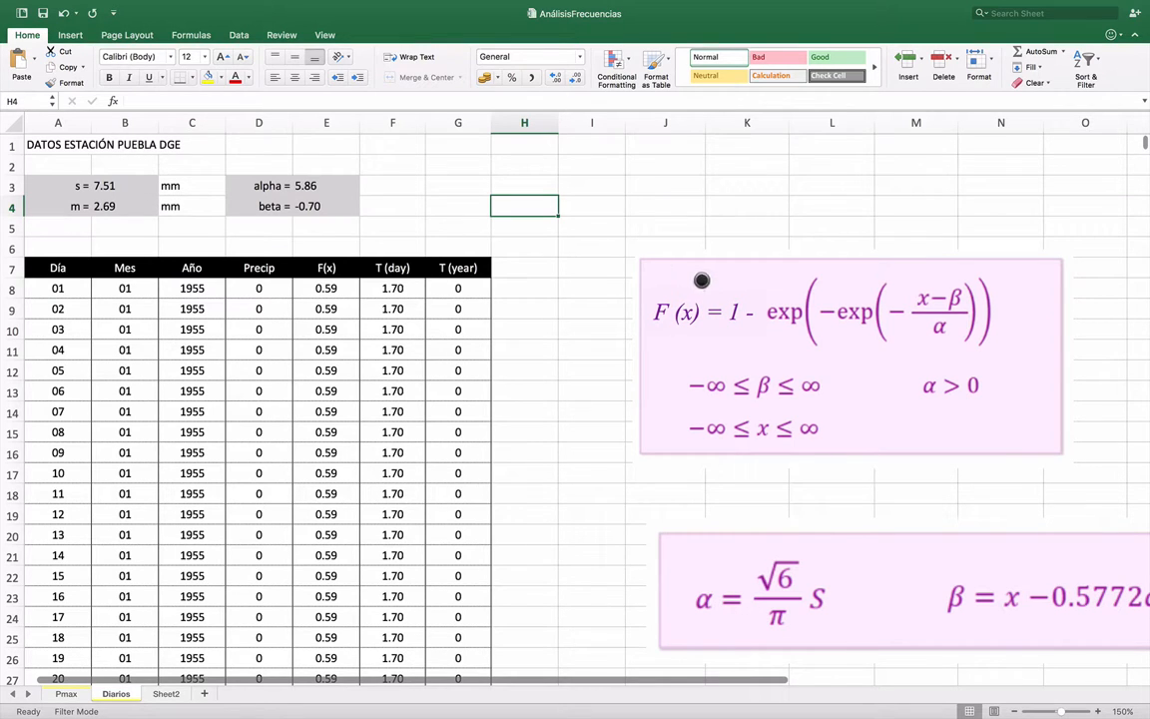
Check the span of the Año column from its first daily record to its last.
click(192, 288)
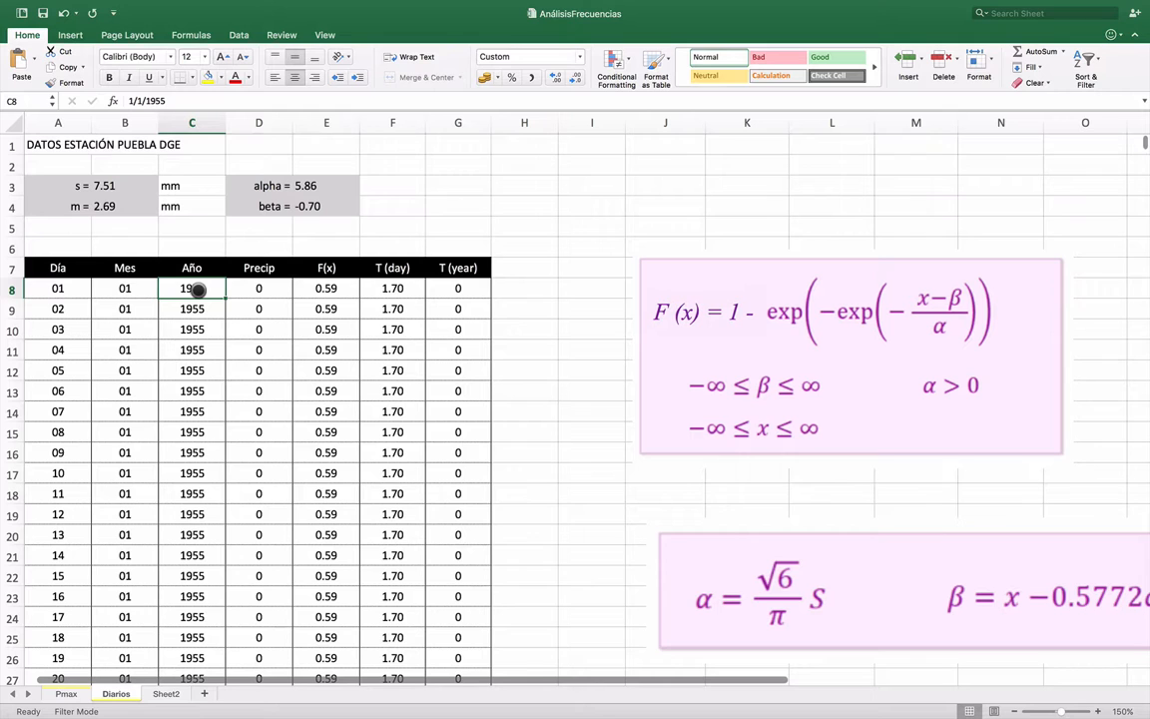
key(shift+super+Down)
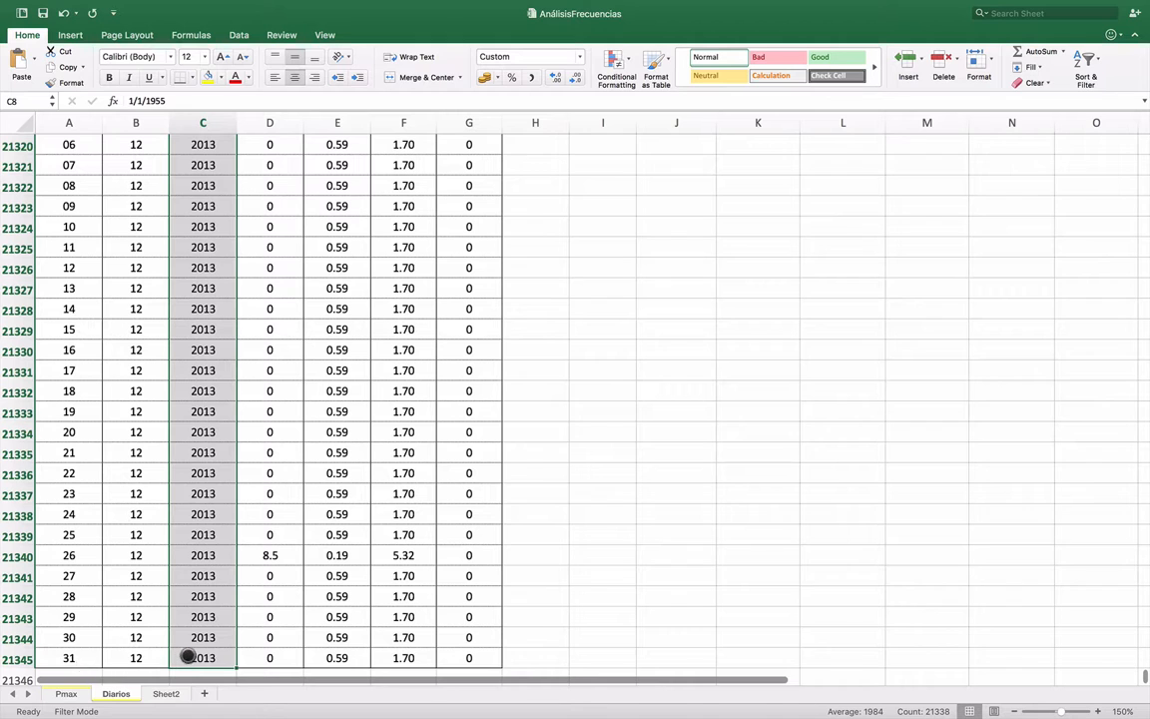
key(shift+super+Up)
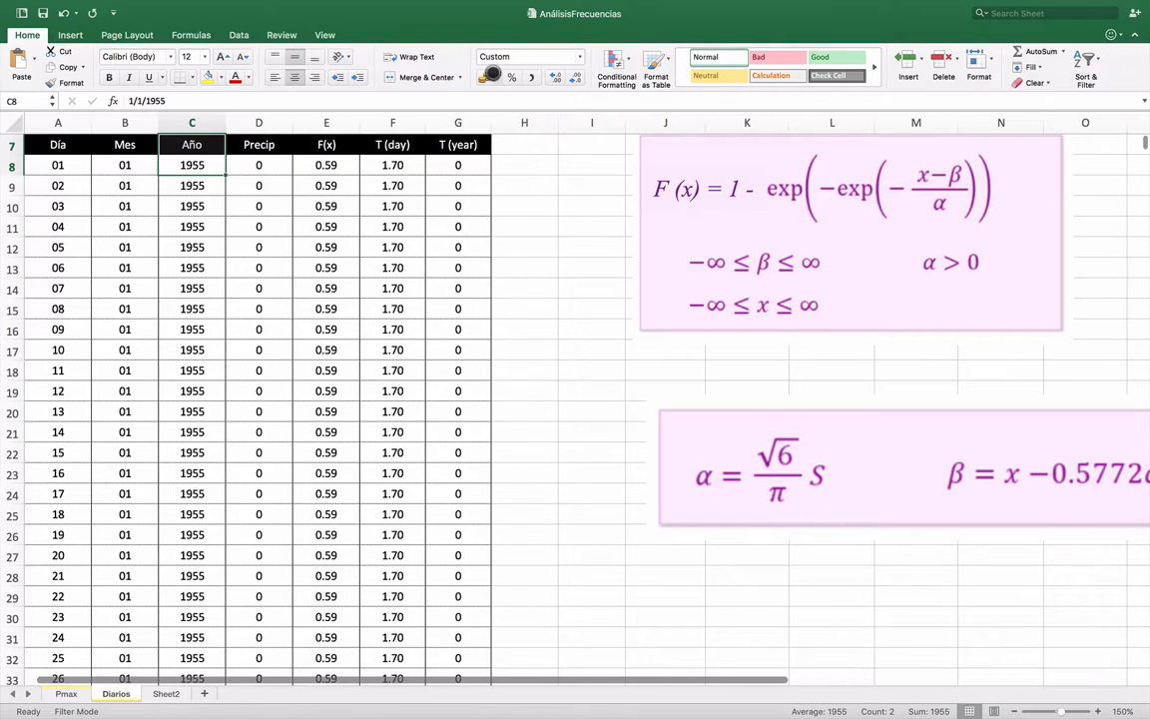
Reposition the two equation pictures beside the table, with the F(x) equation above the alpha and beta equations and both fully visible.
drag(792, 182, 735, 209)
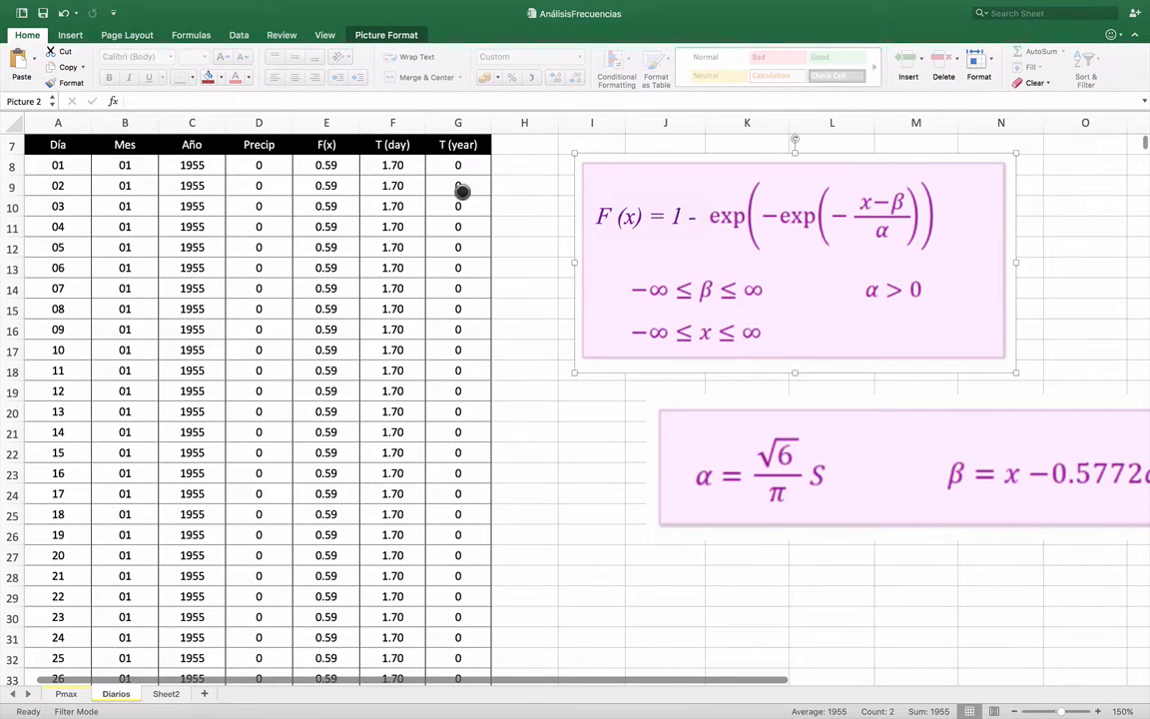
click(317, 147)
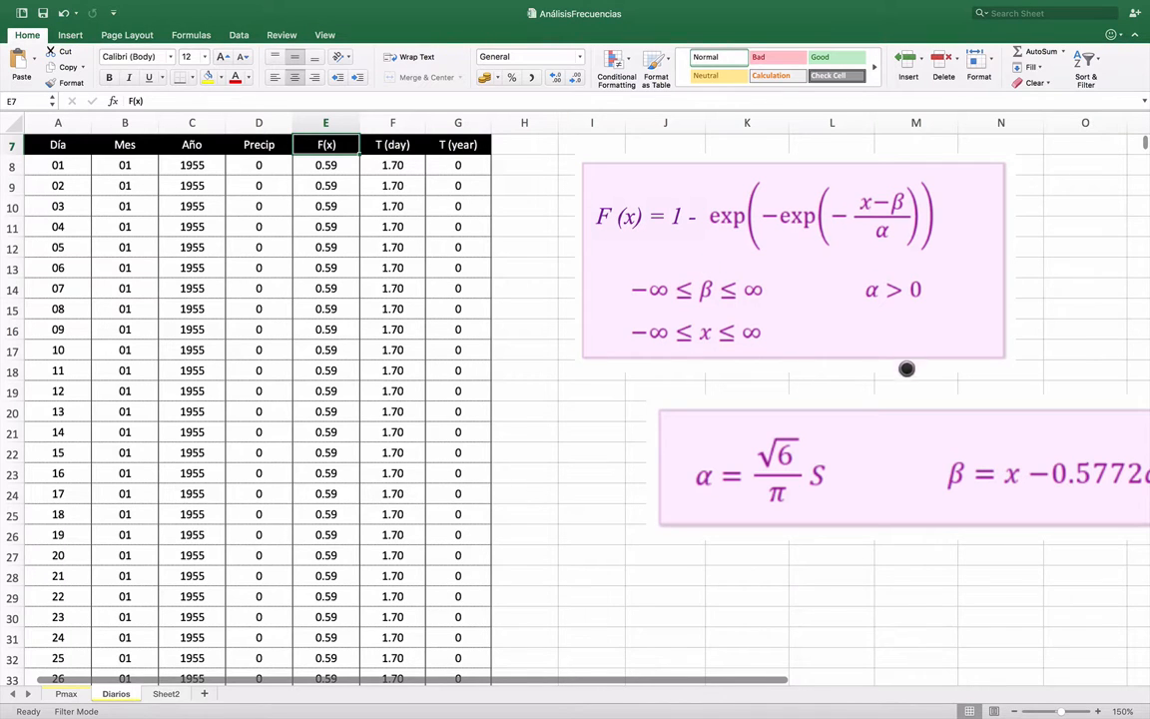
drag(905, 424, 821, 393)
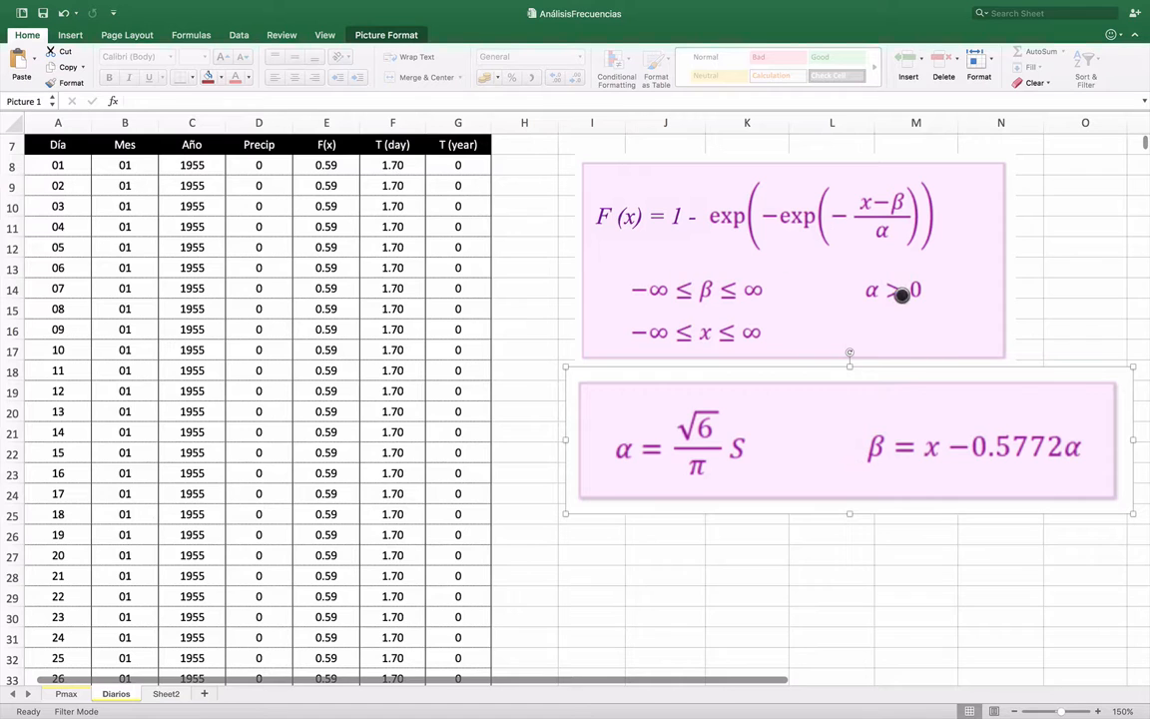
drag(804, 174, 854, 175)
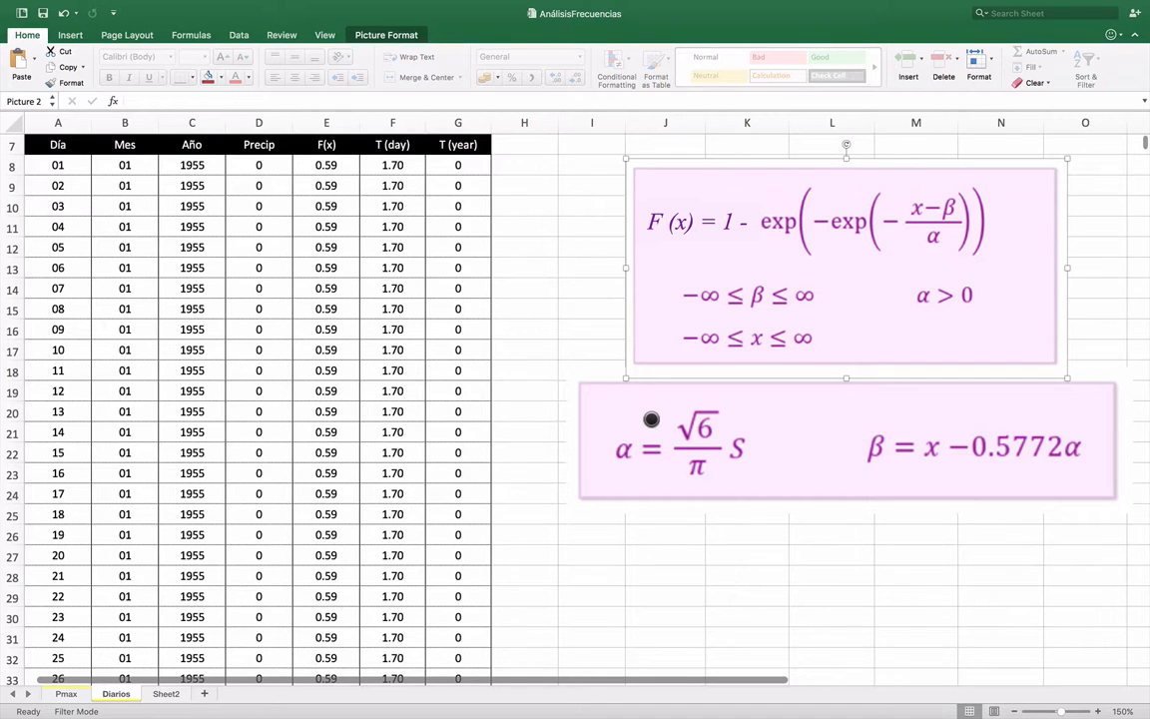
Examine the formulas behind the s, m, alpha and beta parameters above the table.
scroll(648, 436, up, 3)
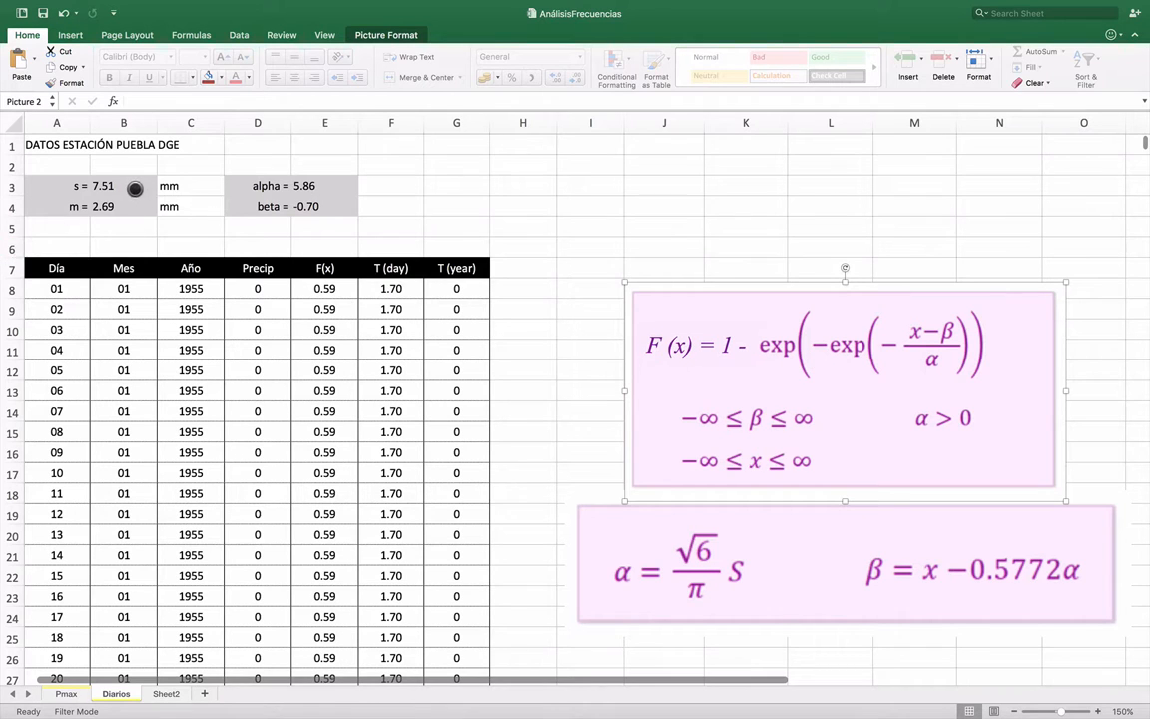
click(131, 186)
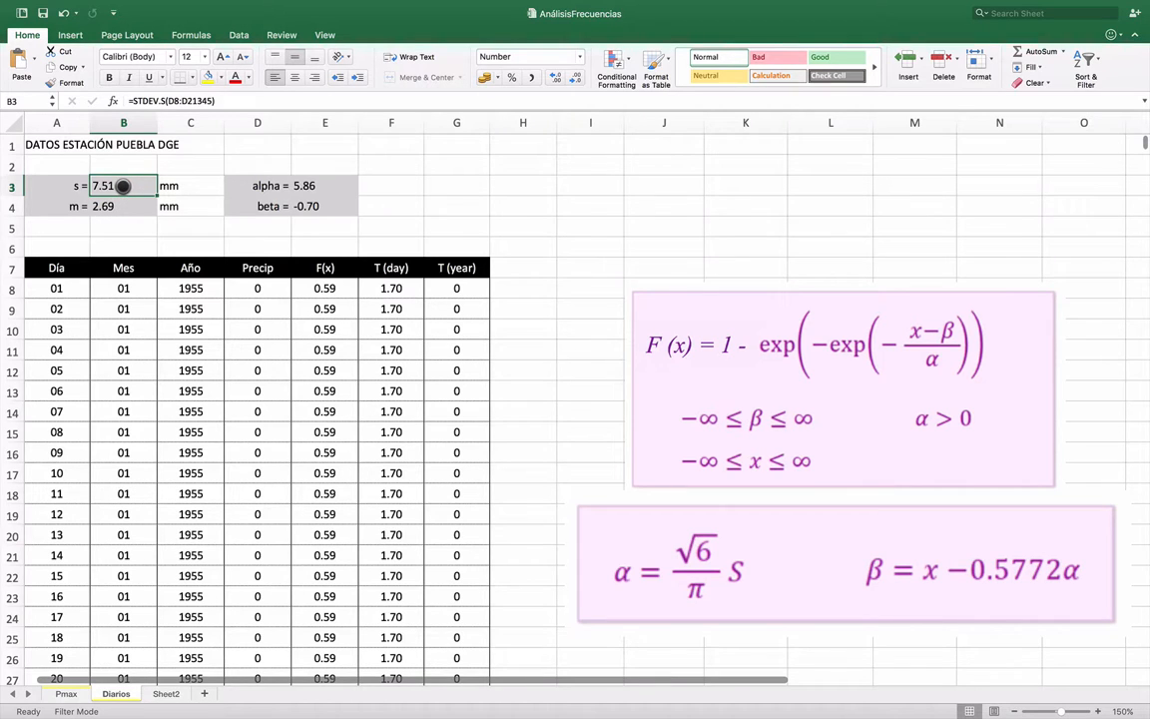
click(111, 210)
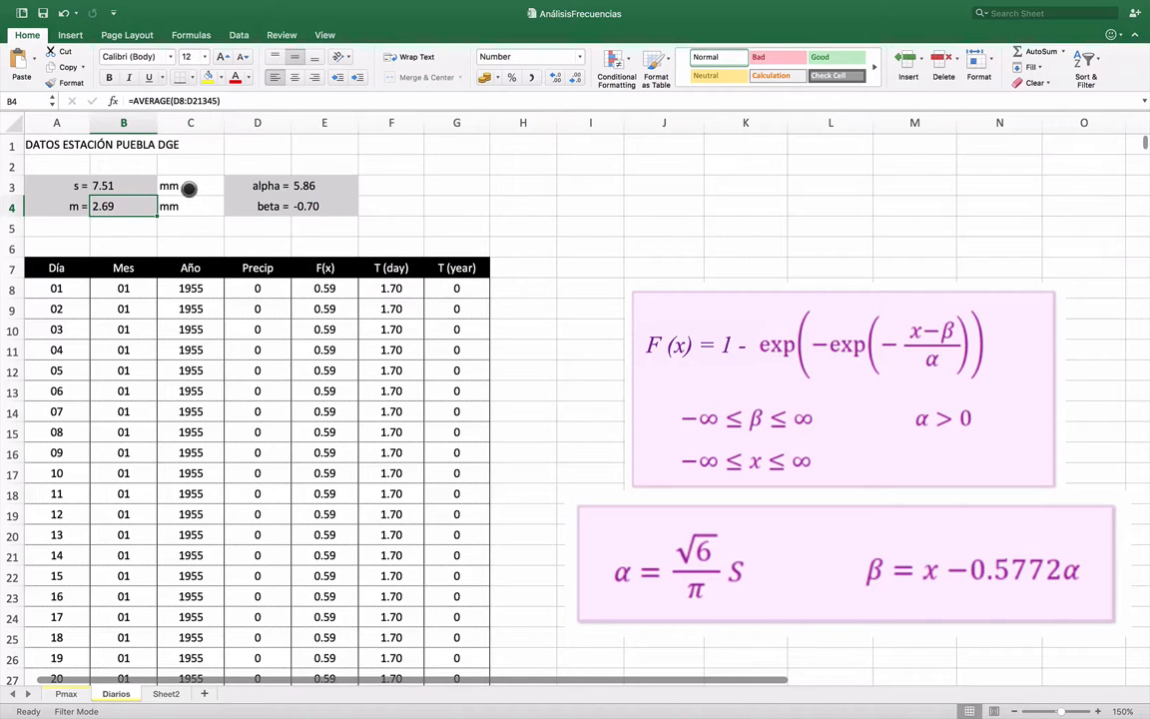
click(269, 270)
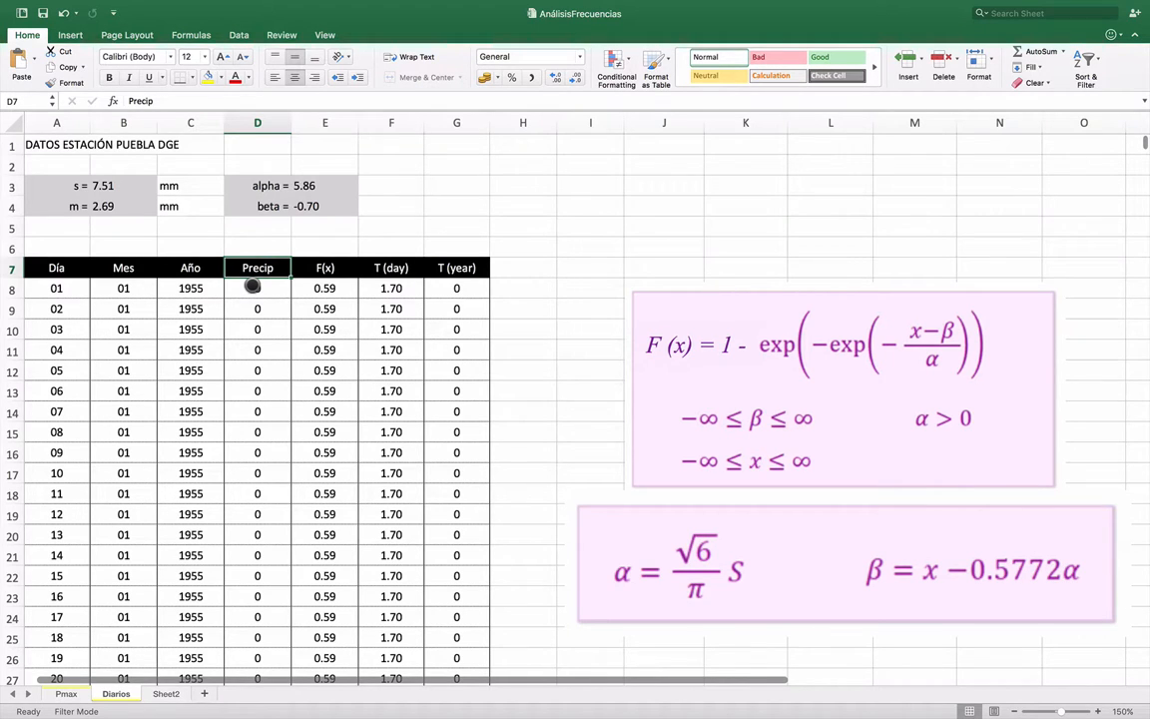
click(111, 185)
click(103, 200)
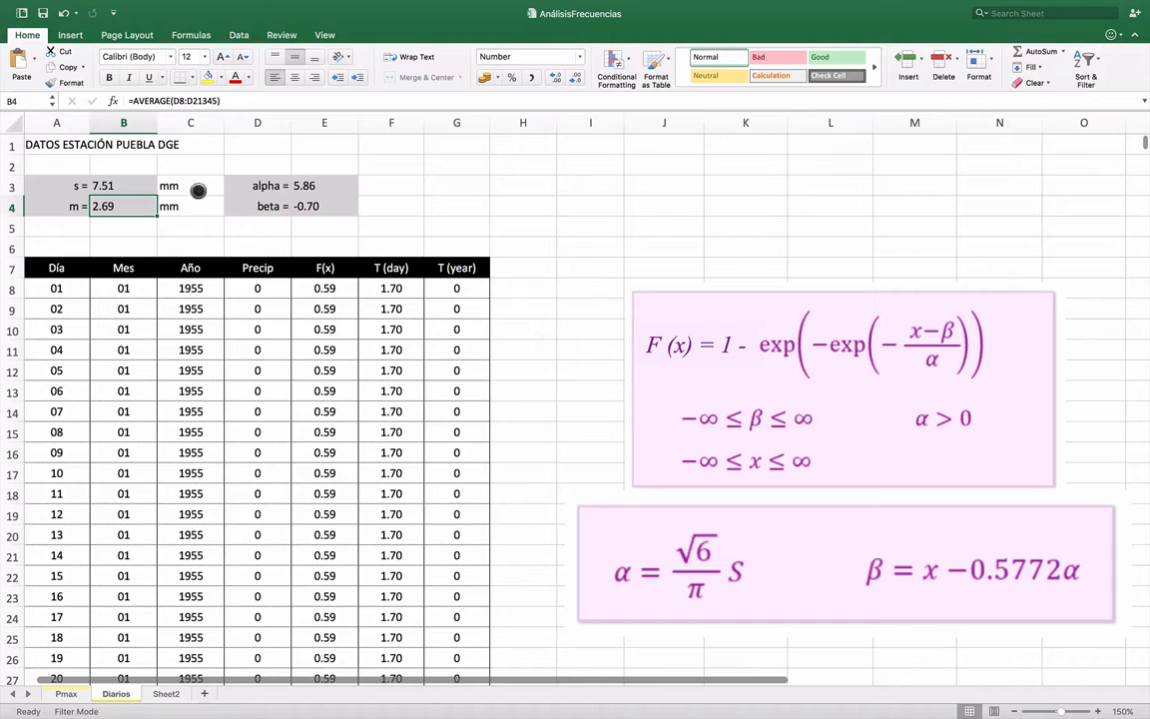
click(118, 185)
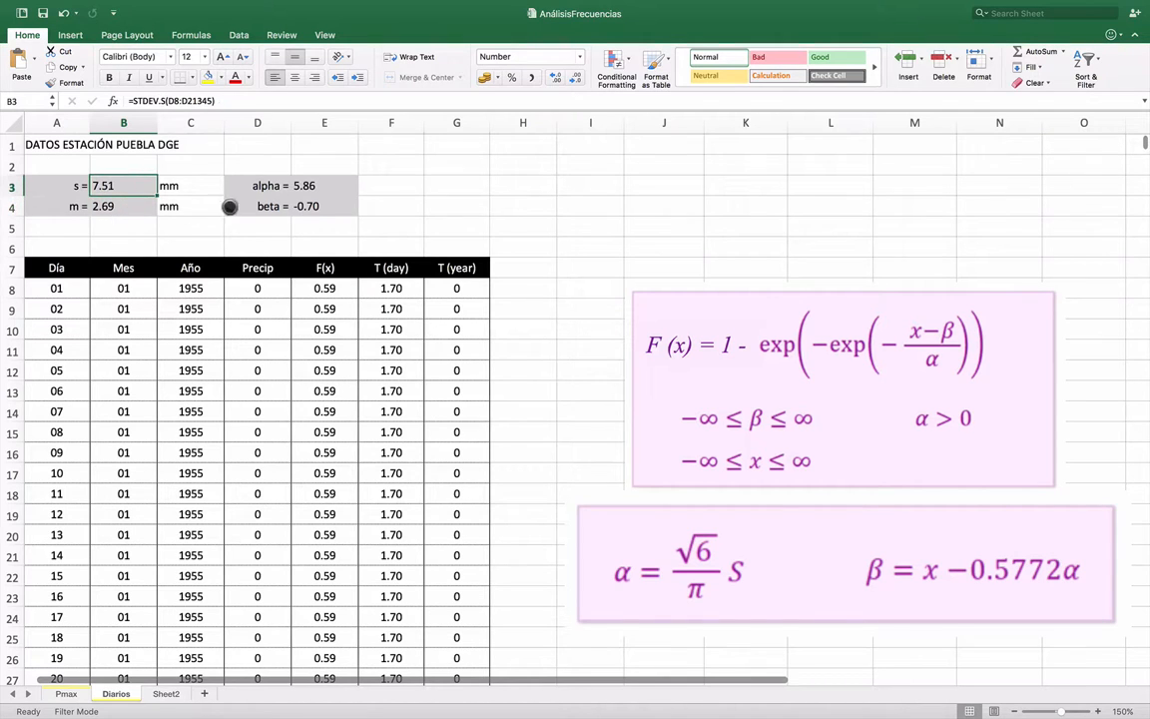
click(305, 186)
click(322, 205)
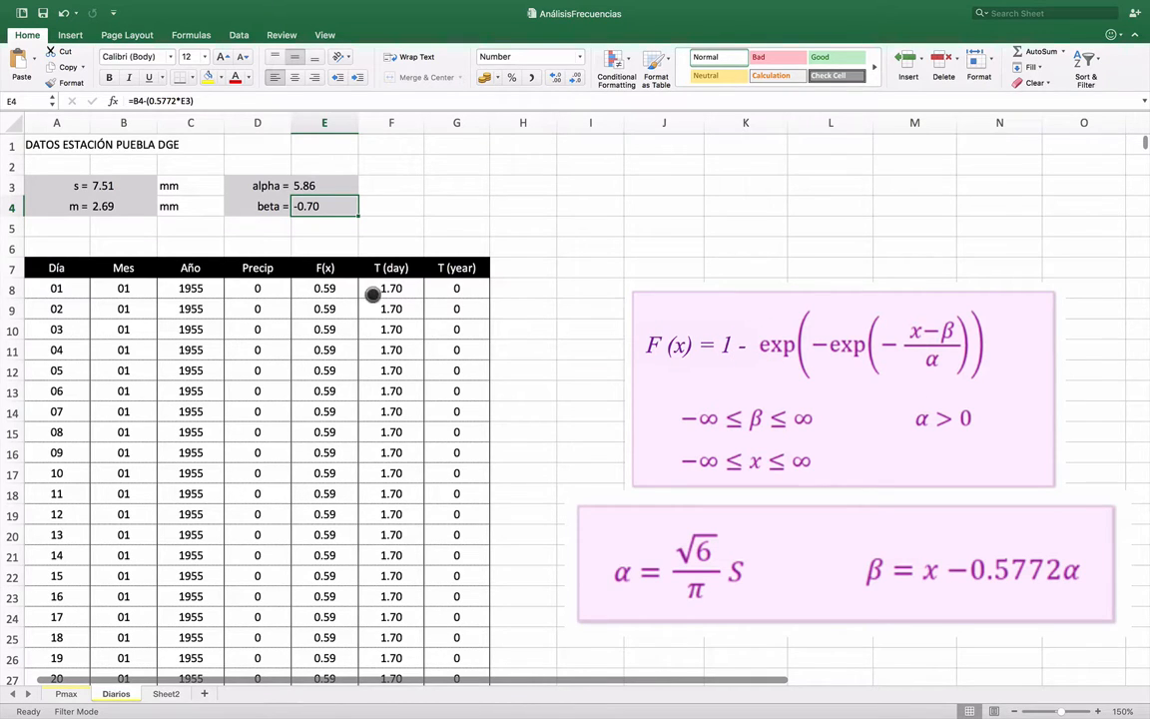
Compare the F(x) formula in cell E8 with the F(x) equation picture.
click(309, 290)
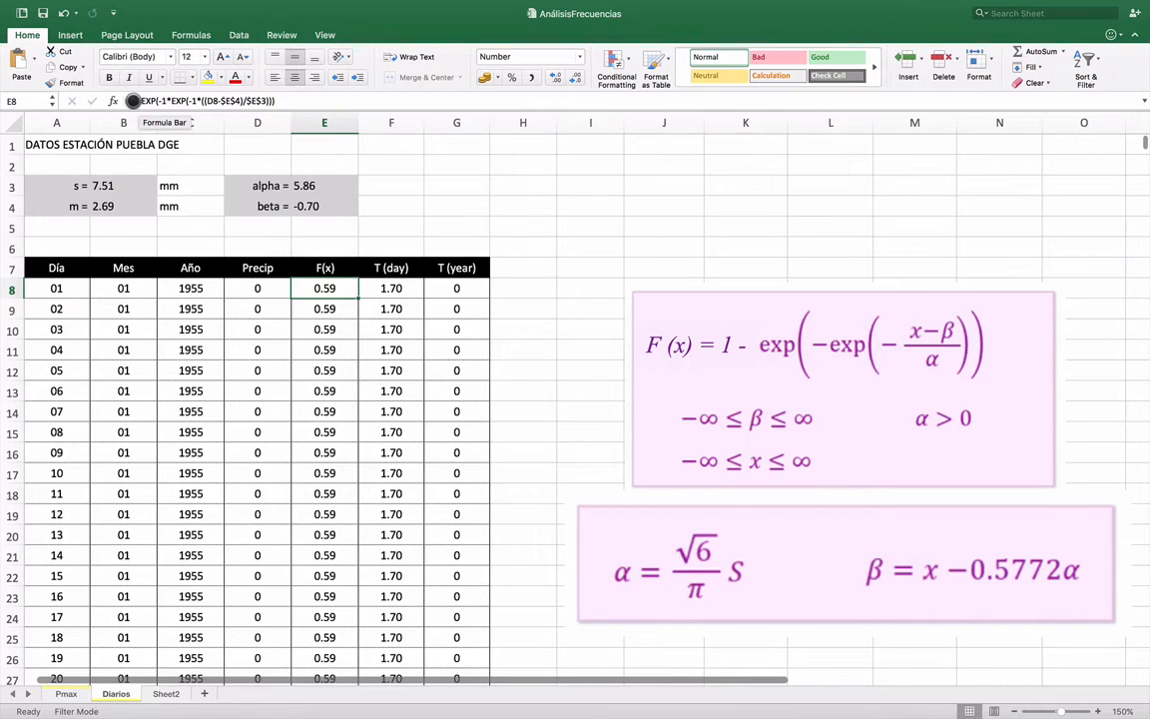
click(142, 101)
text(1-)
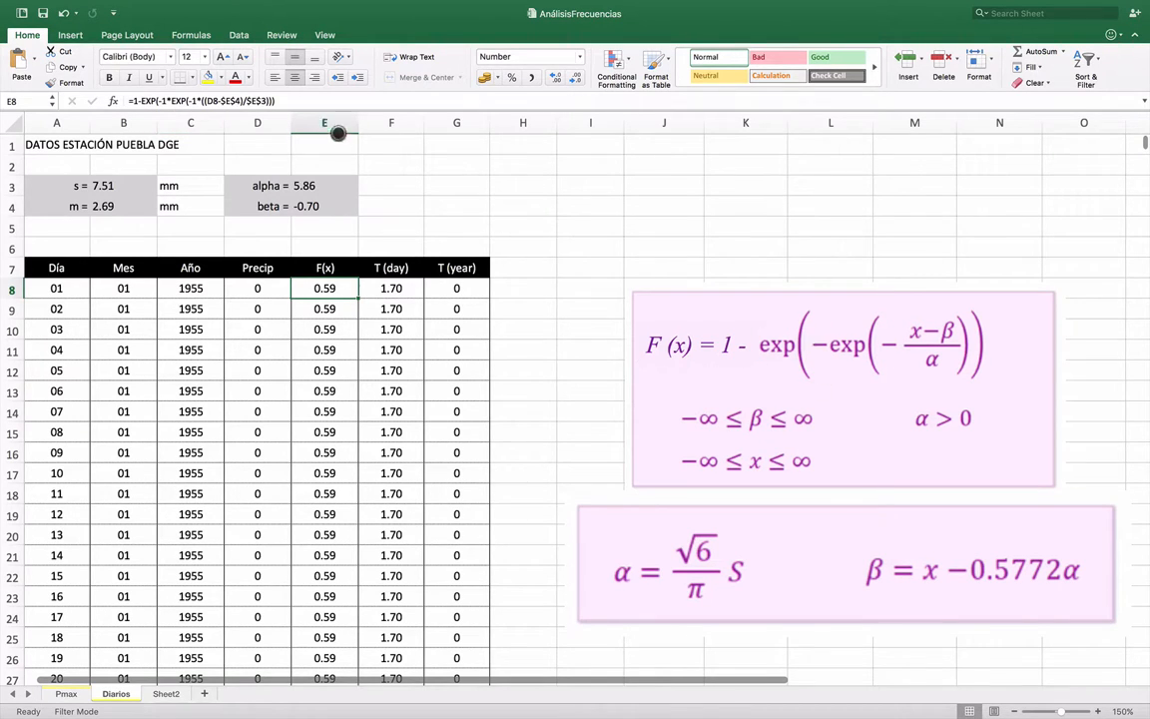
click(822, 344)
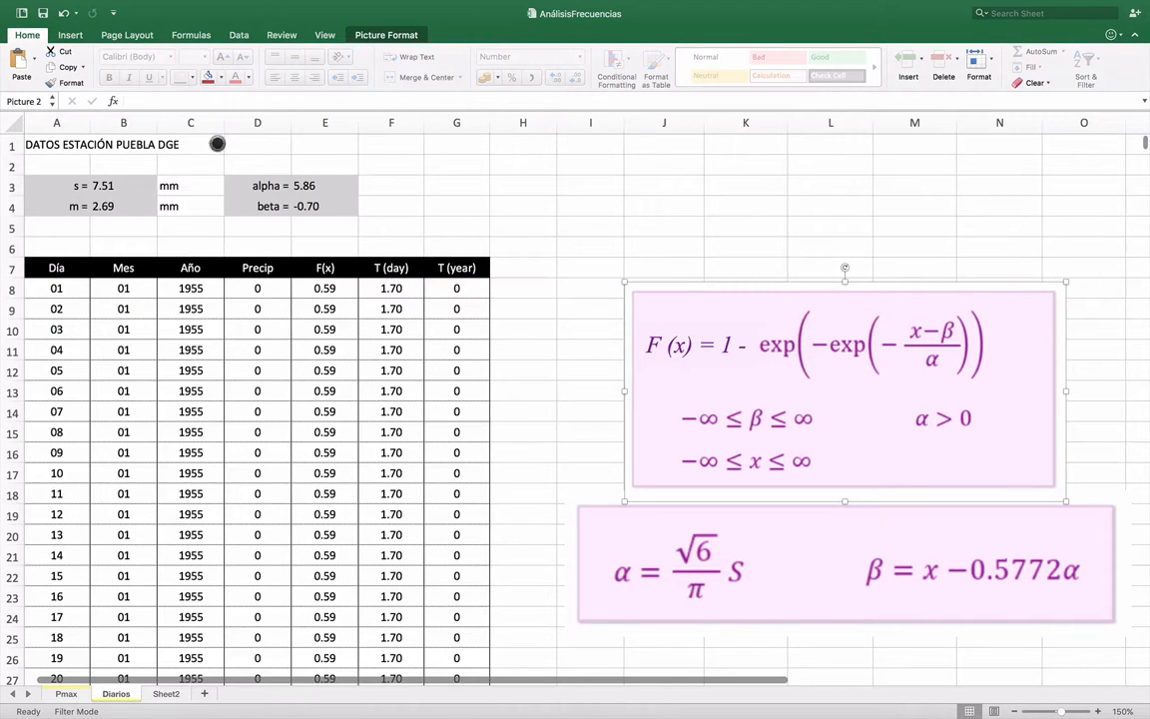
Trace the references in E8's F(x) formula to the precipitation, alpha and beta cells.
click(324, 288)
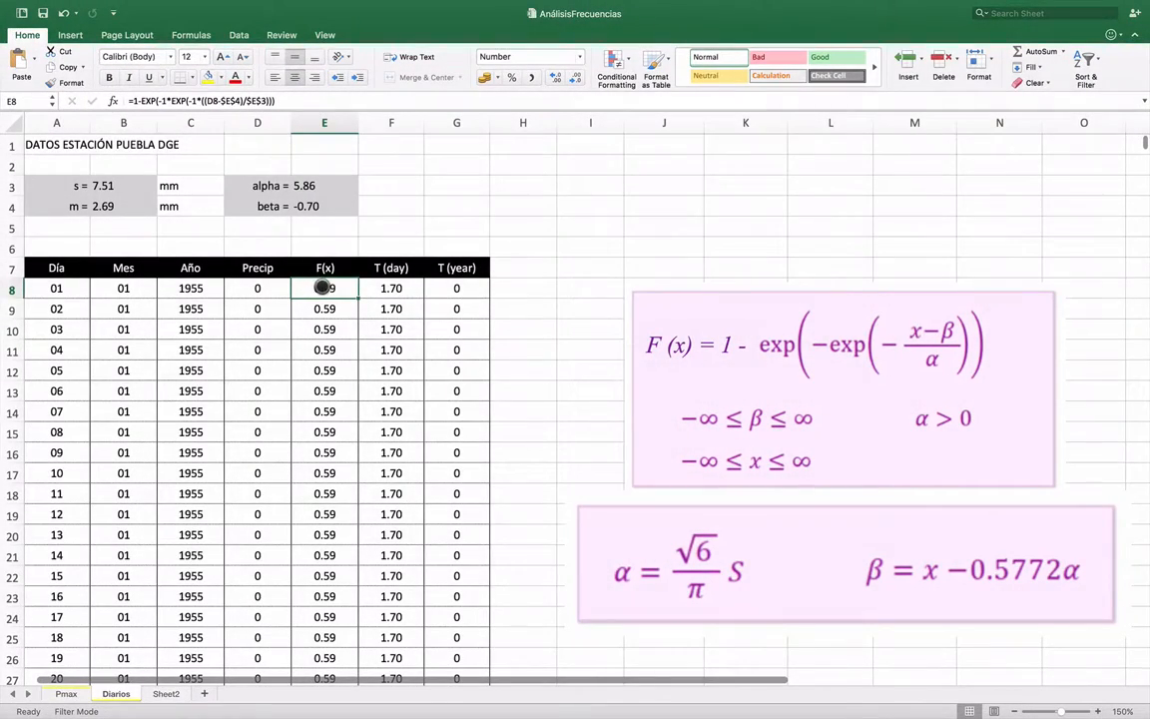
double_click(321, 288)
click(322, 287)
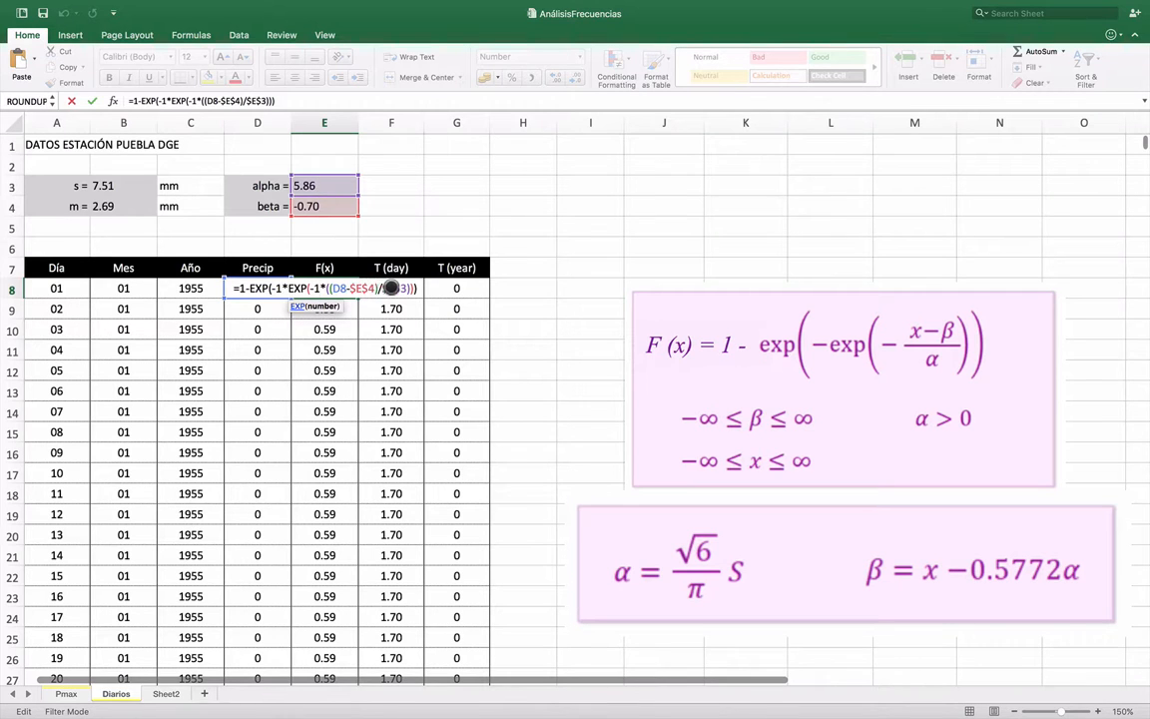
key(Return)
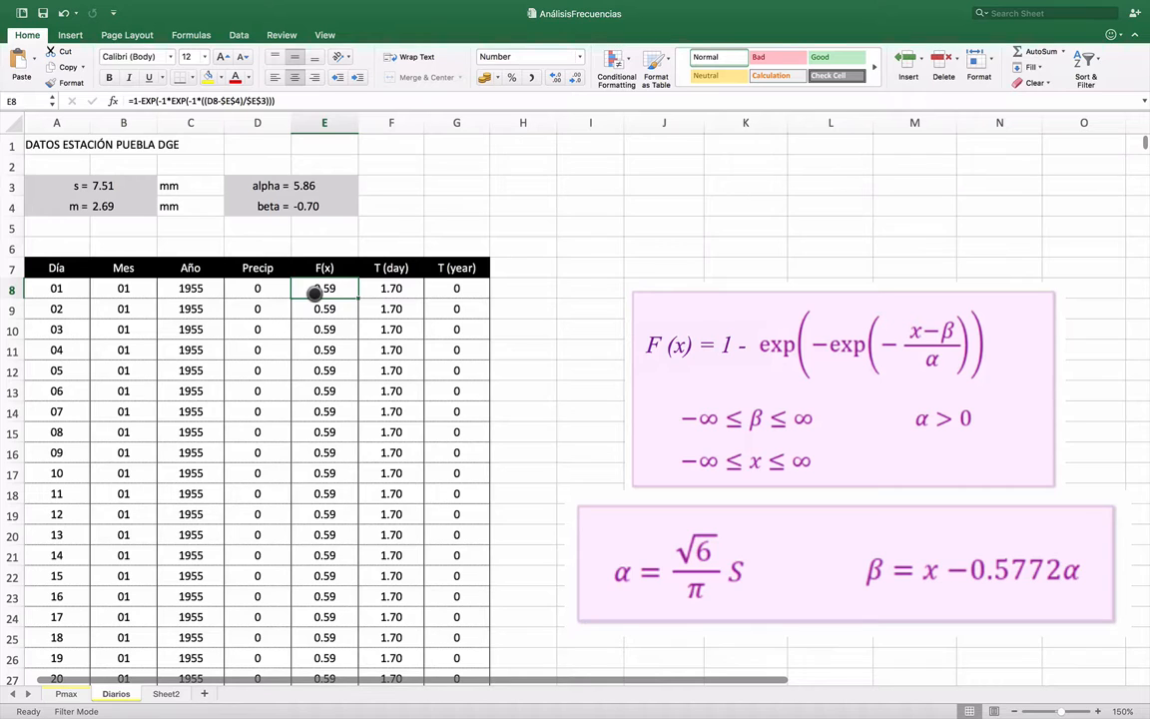
click(267, 289)
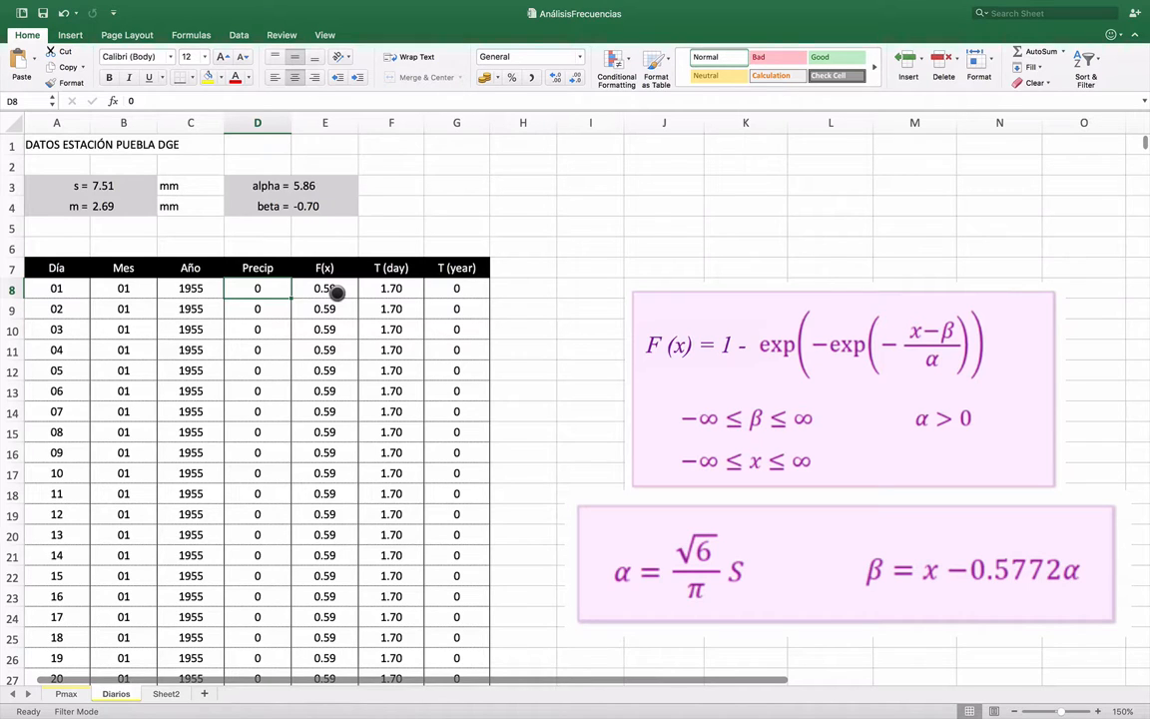
click(334, 290)
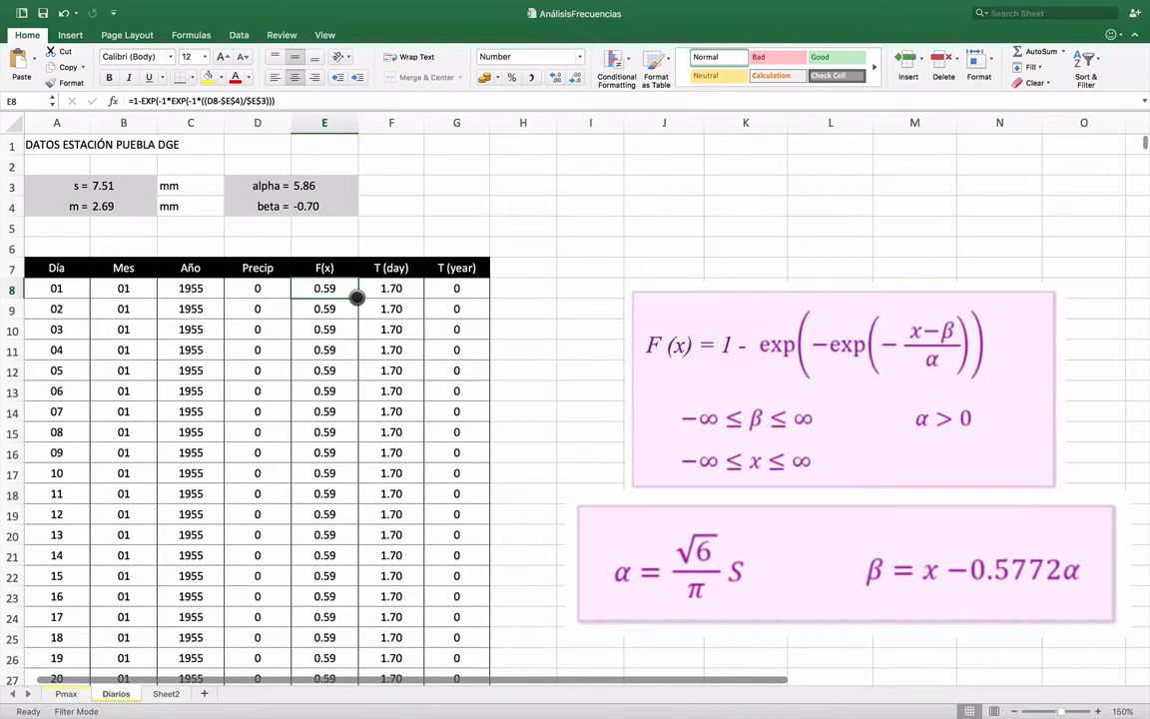
Go to the last record of the F(x) column and examine its formula and the precipitation value it uses.
scroll(354, 303, down, 15)
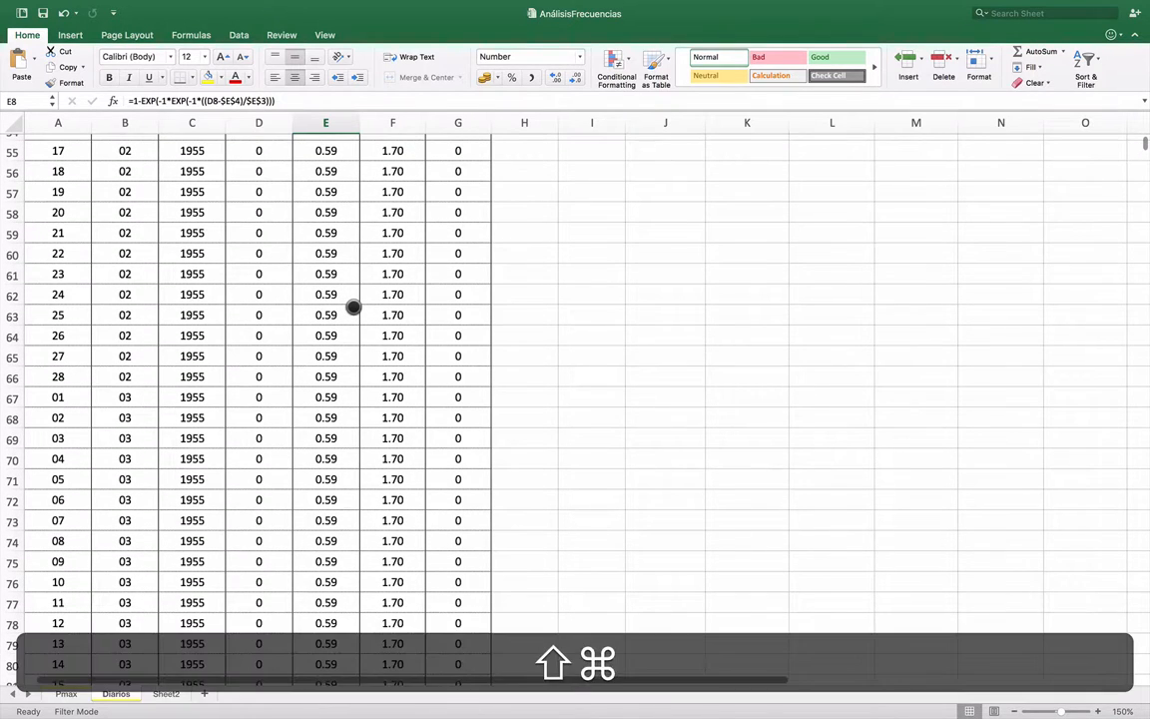
key(shift+super+Down)
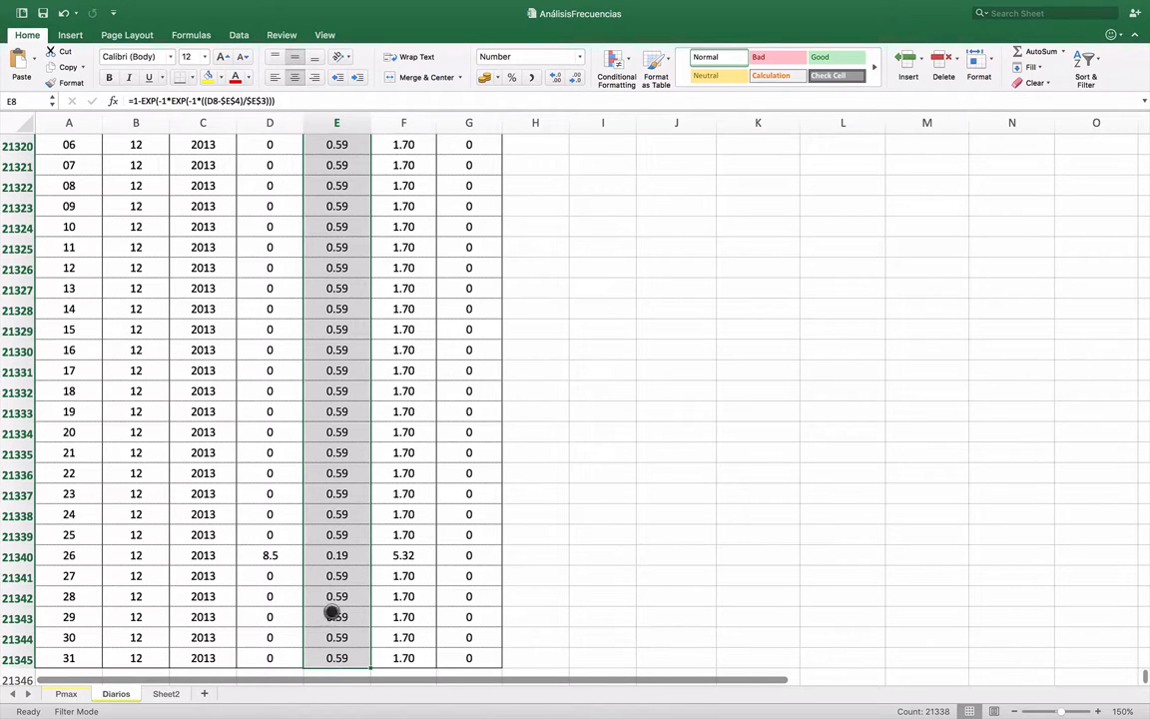
click(329, 656)
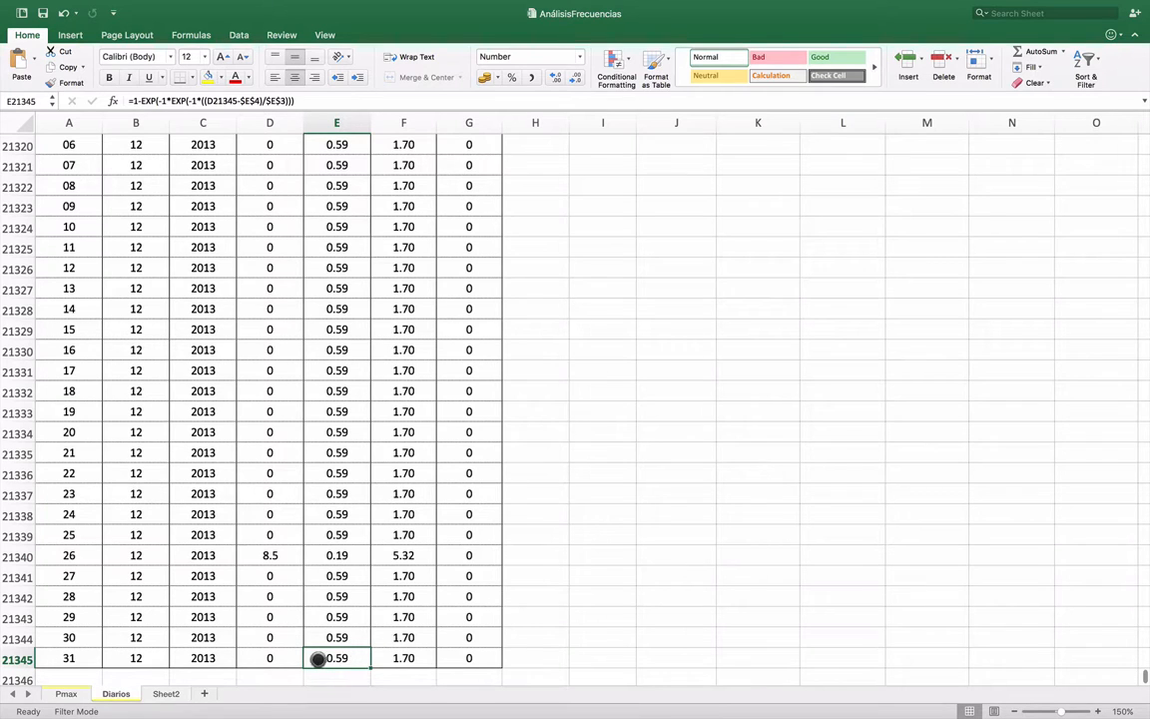
click(279, 659)
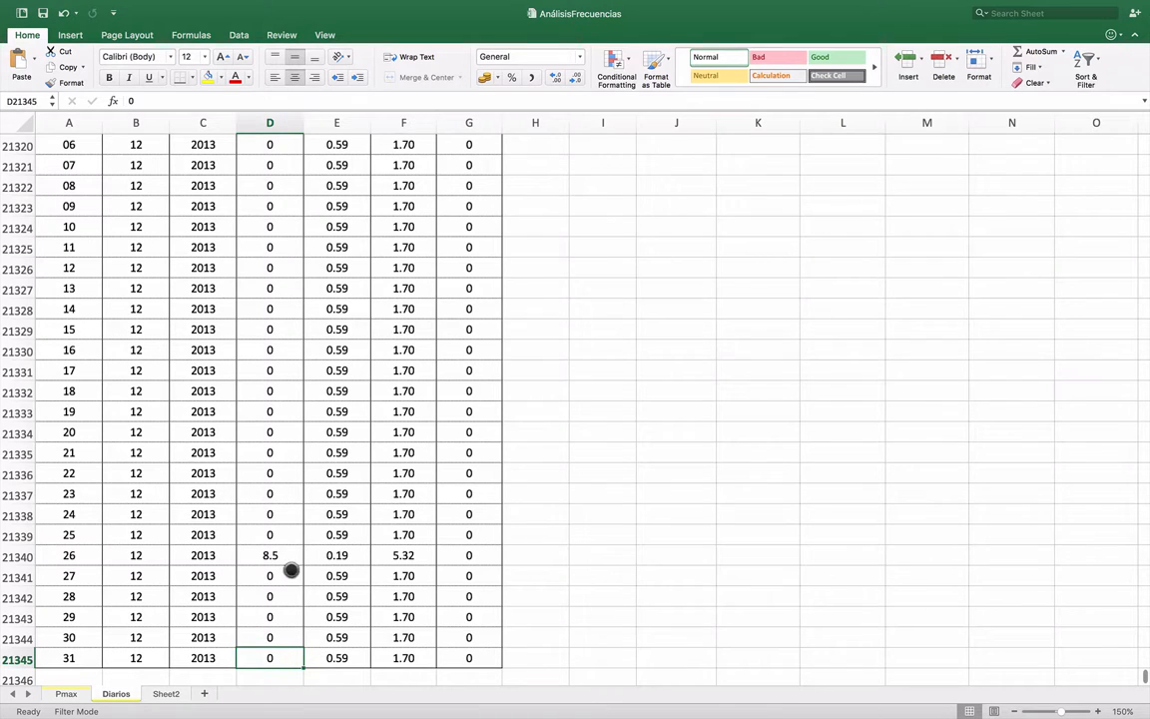
Examine how precipitation relates to F(x) on the rainy days of late 2013.
click(265, 555)
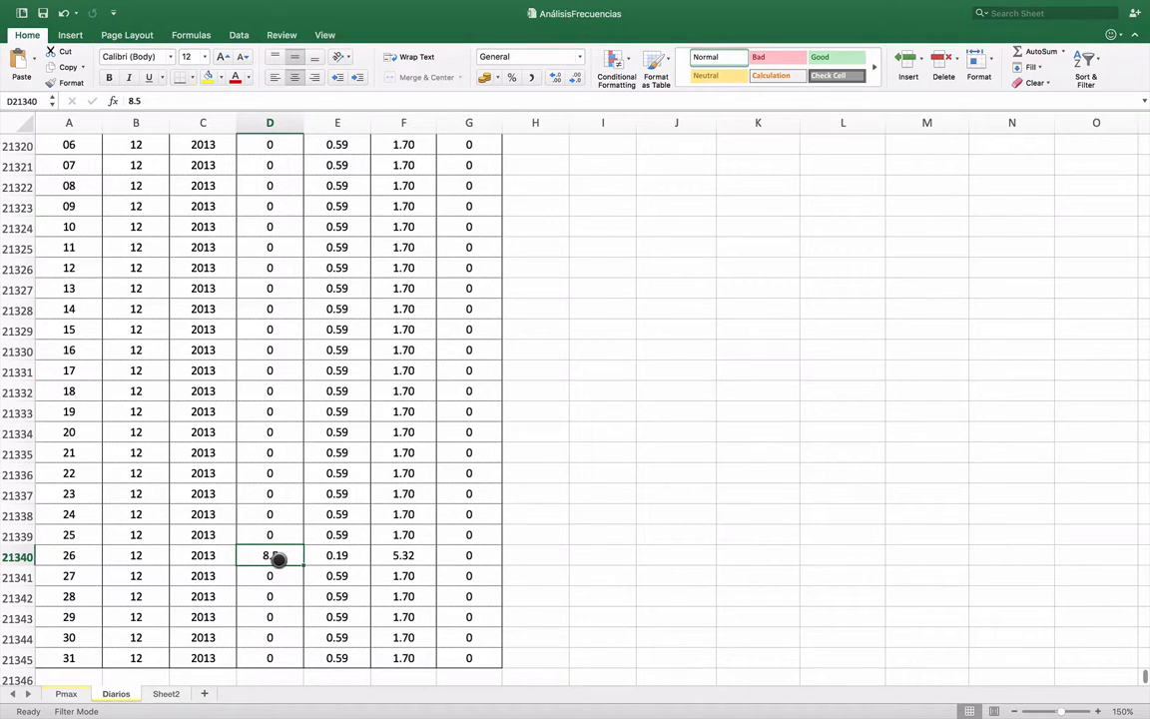
scroll(282, 557, up, 16)
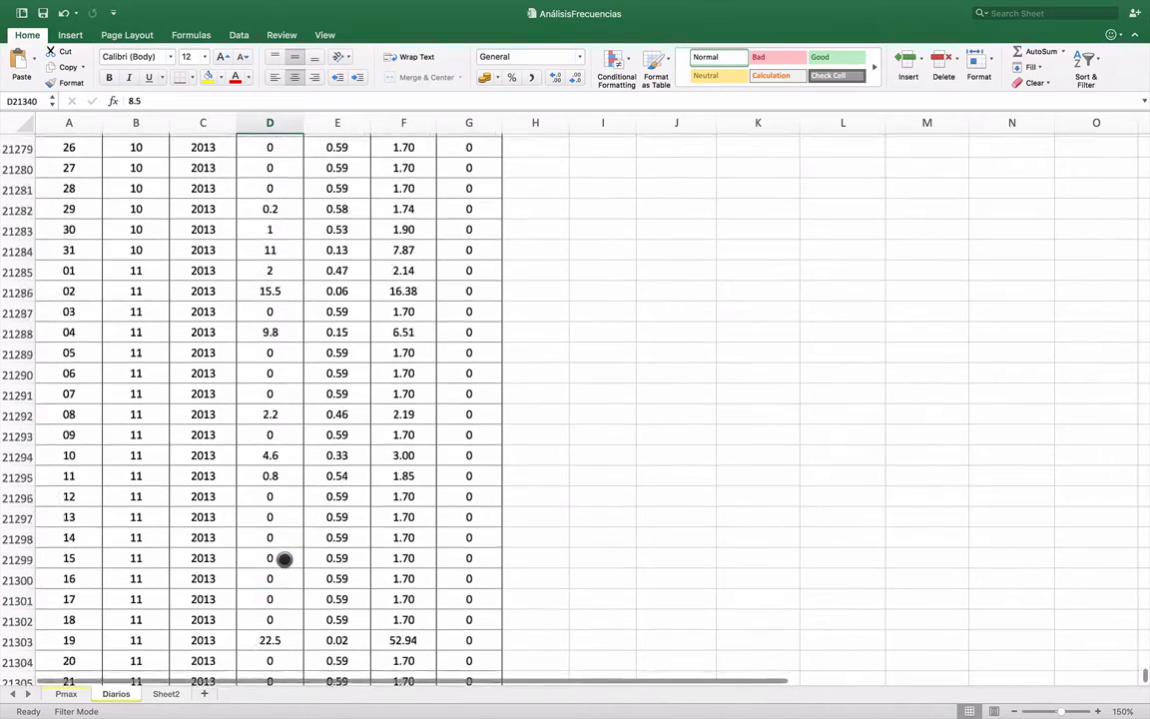
click(308, 563)
scroll(311, 565, down, 20)
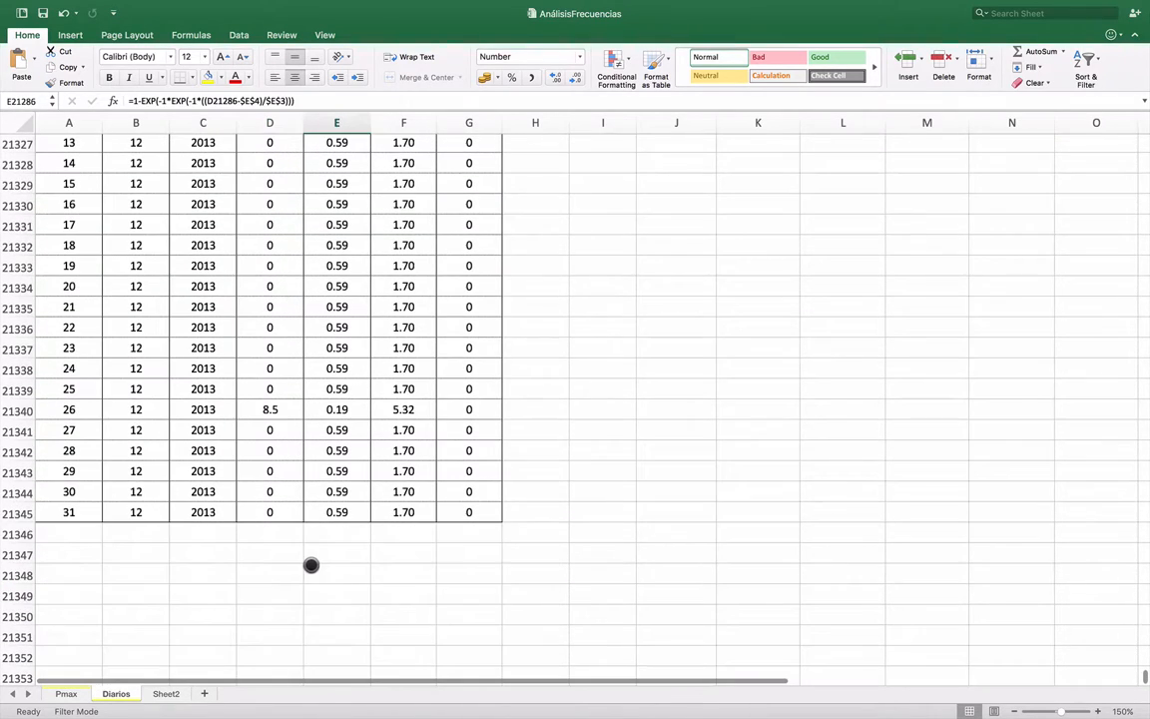
click(334, 407)
scroll(334, 439, up, 5)
scroll(334, 445, up, 5)
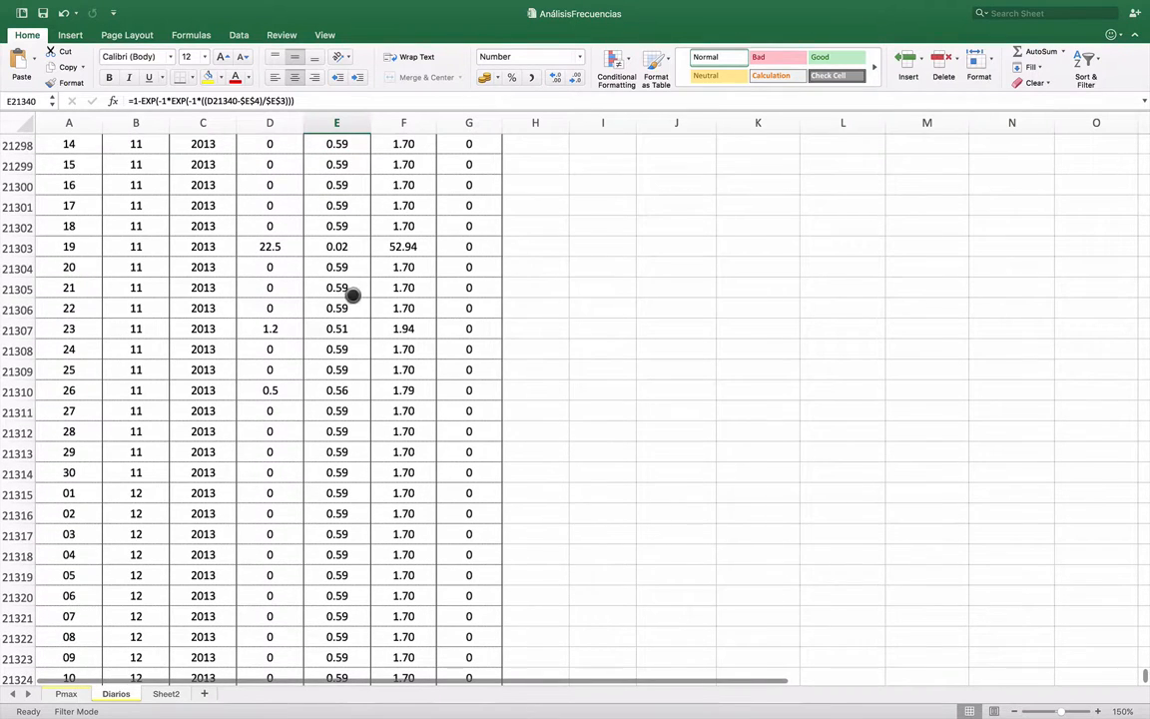
Check the F(x) formula for 19 November 2013 and review the earlier records back to September 2013.
click(336, 248)
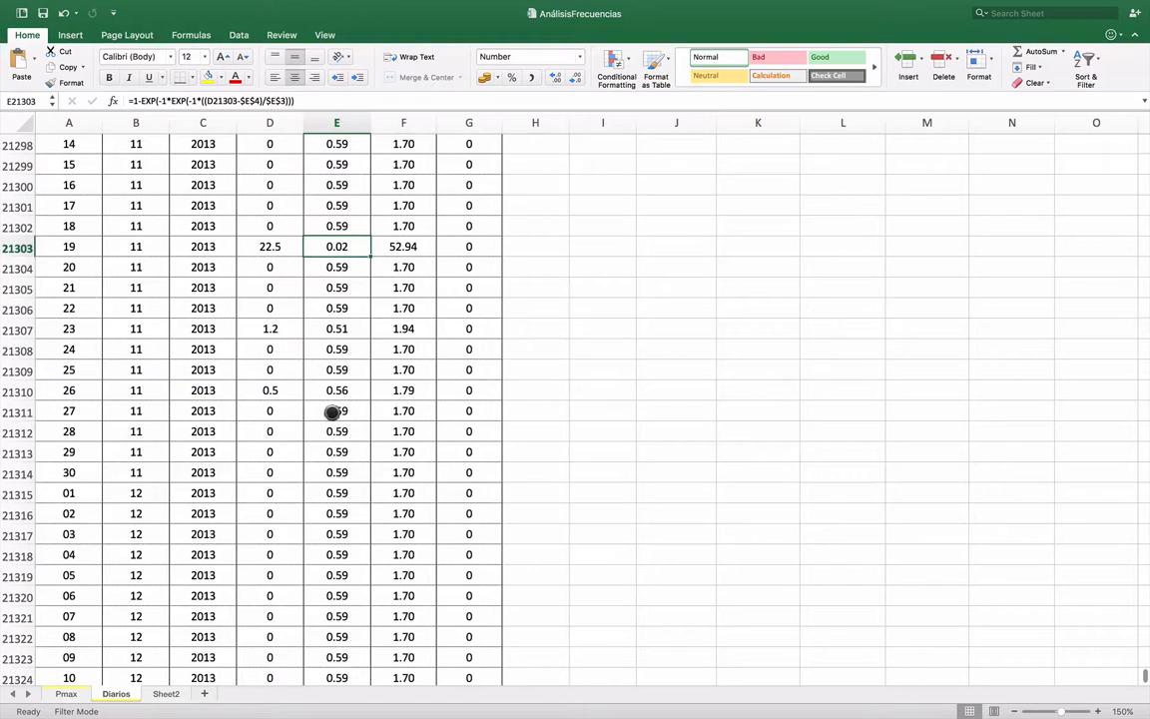
scroll(334, 423, up, 7)
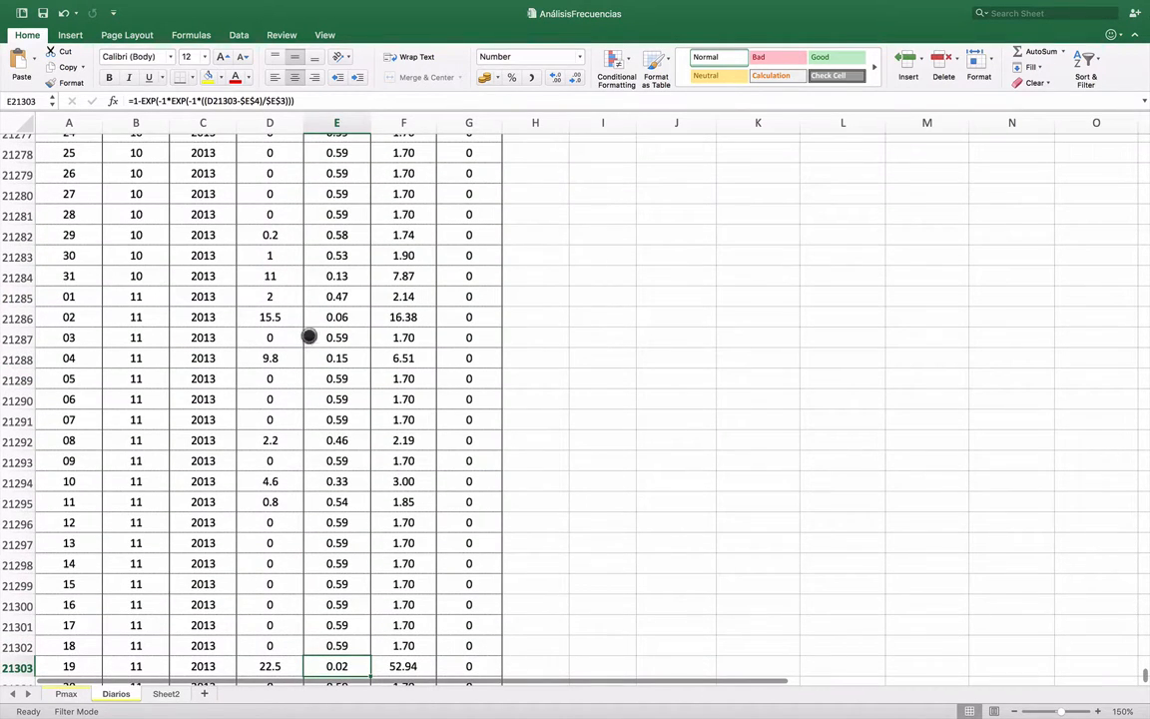
scroll(309, 354, up, 2)
scroll(332, 352, up, 7)
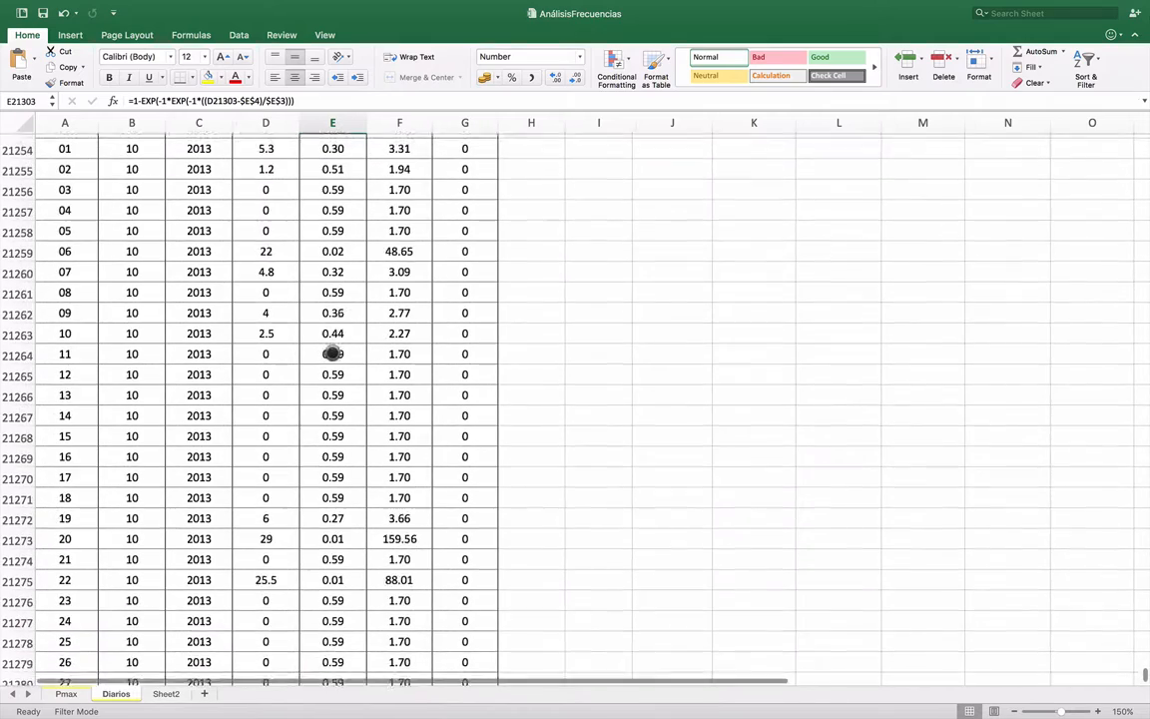
scroll(313, 325, up, 5)
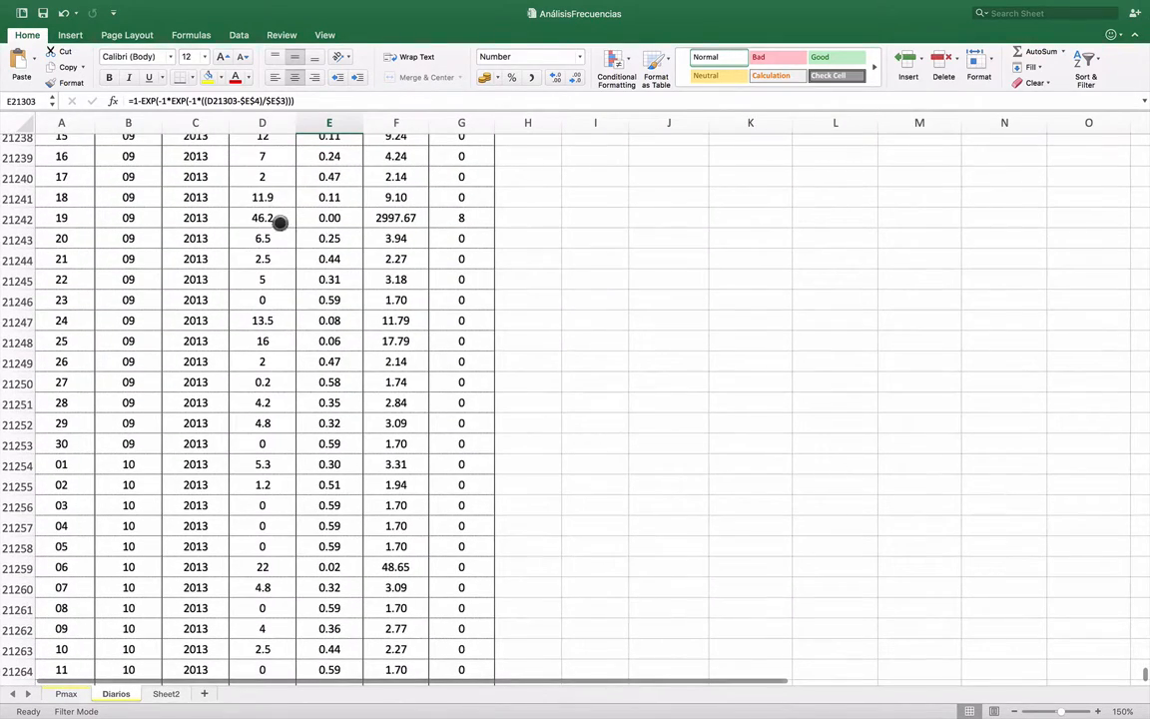
Inspect the precipitation and F(x) of 19 September 2013, temporarily showing more decimal places for its F(x) value.
click(260, 220)
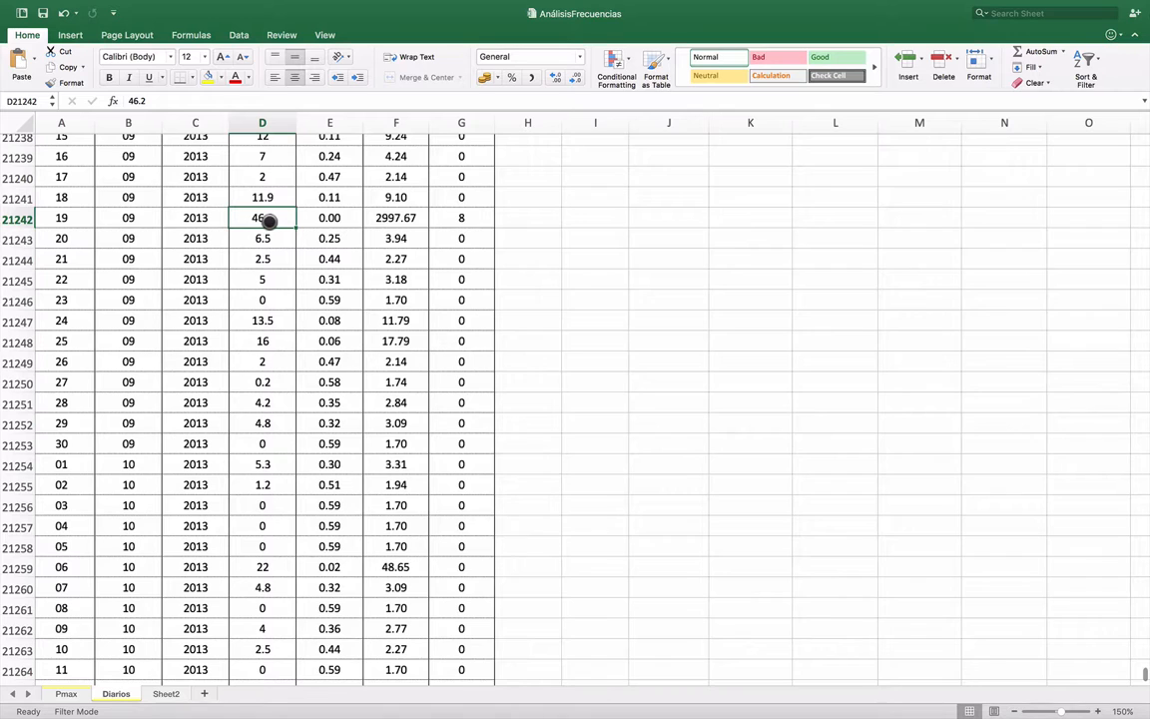
click(324, 218)
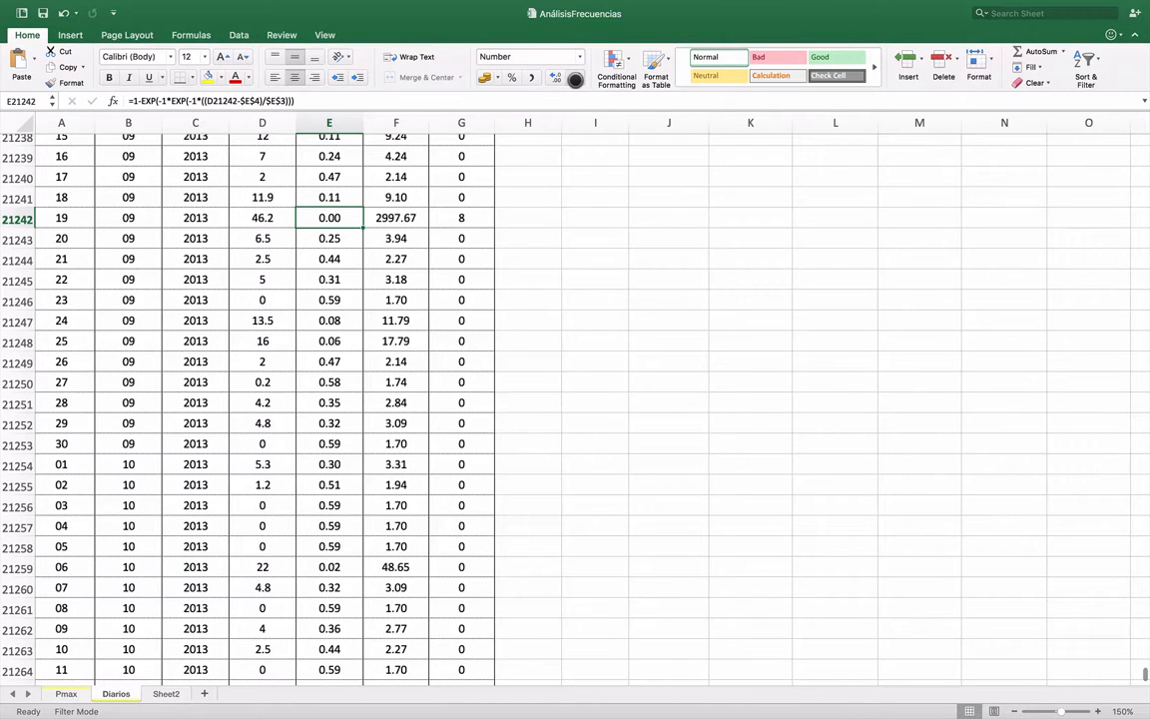
click(551, 78)
click(551, 78)
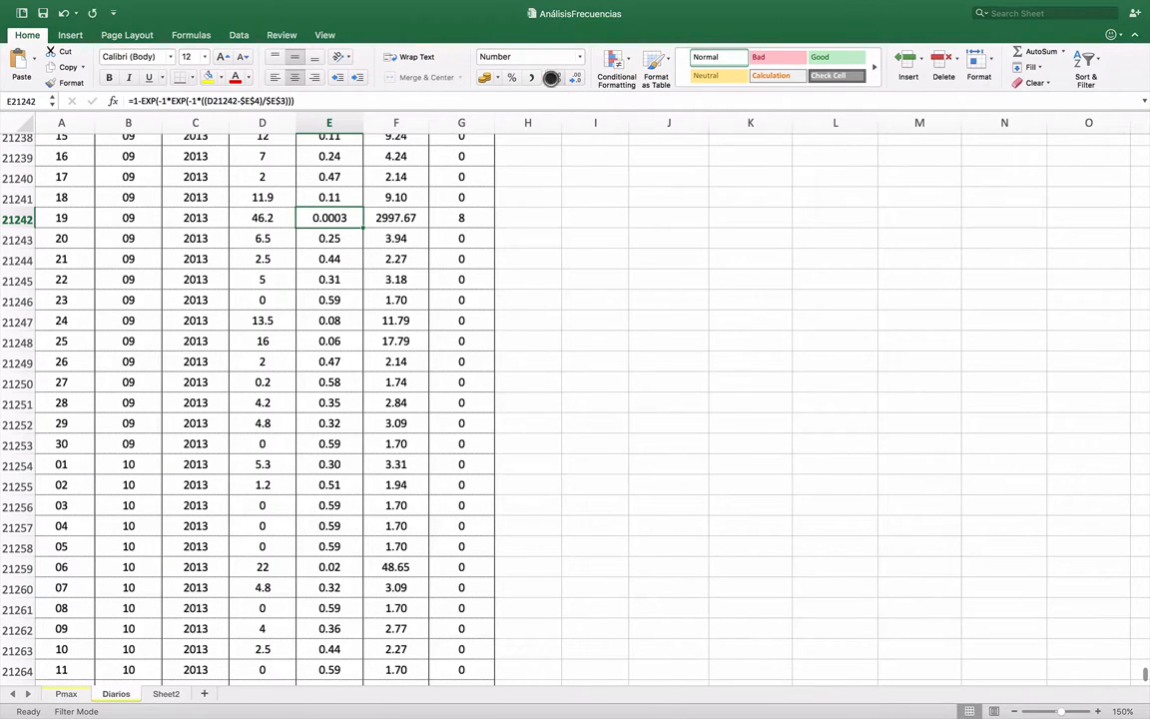
click(551, 77)
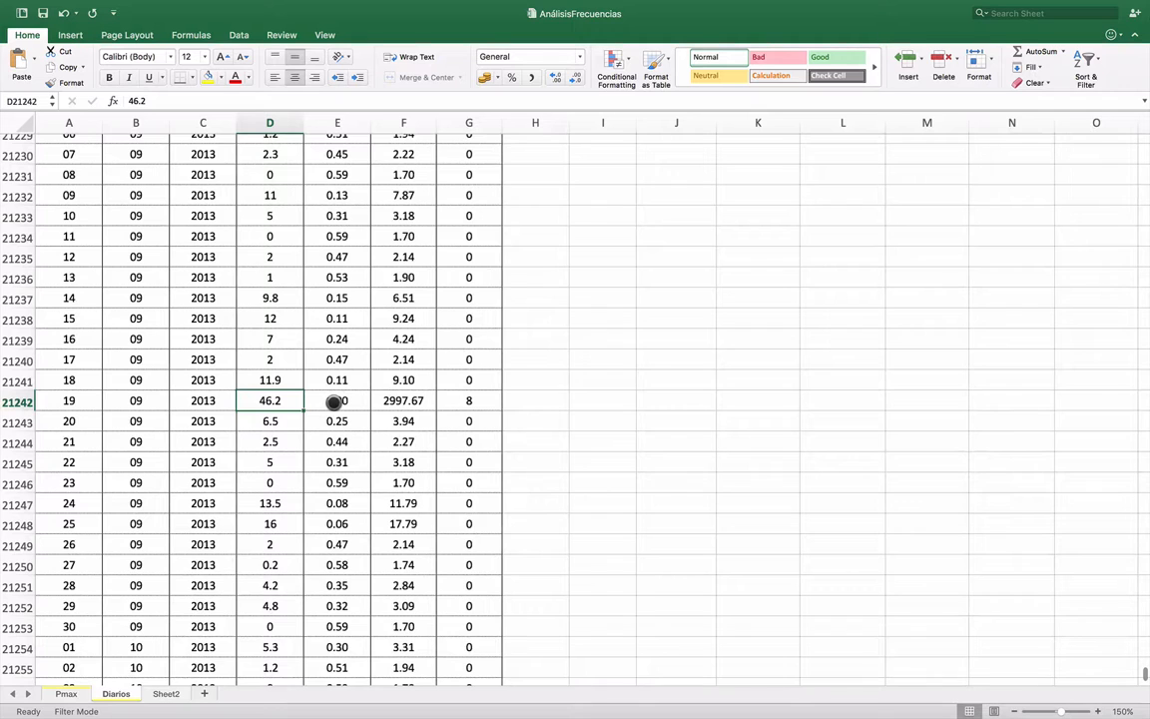
click(354, 400)
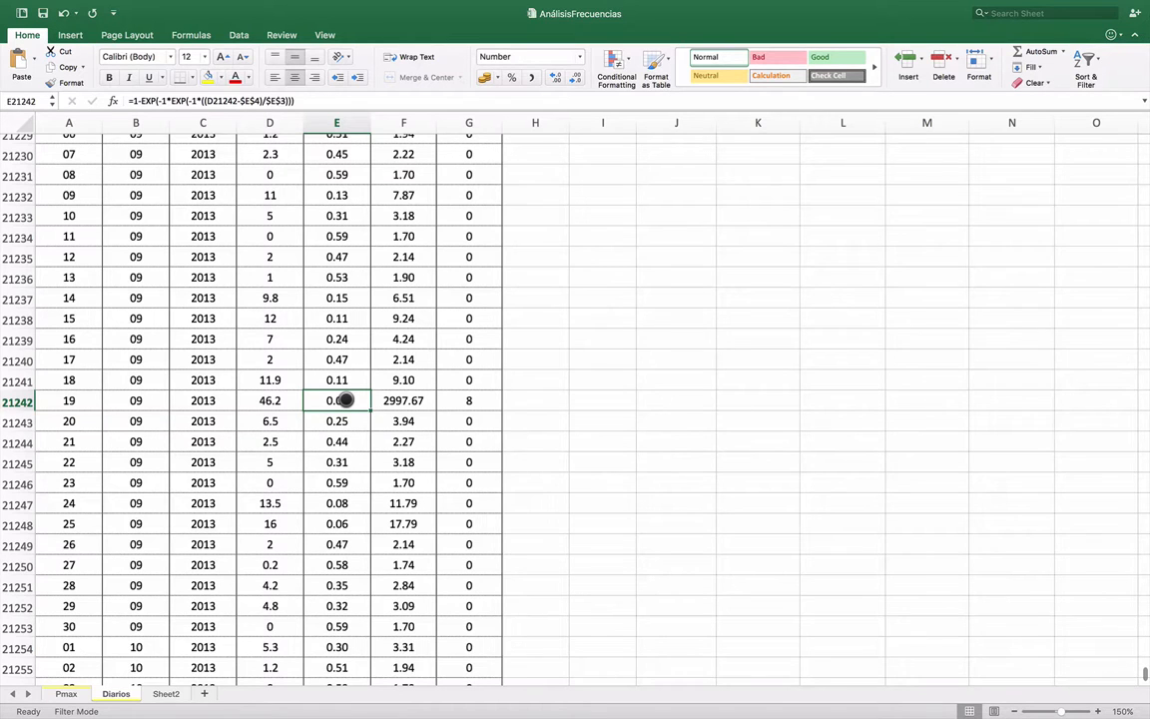
Select the Precip and F(x) columns from their headers to the last record and locate the XY scatter chart type.
key(super+Up)
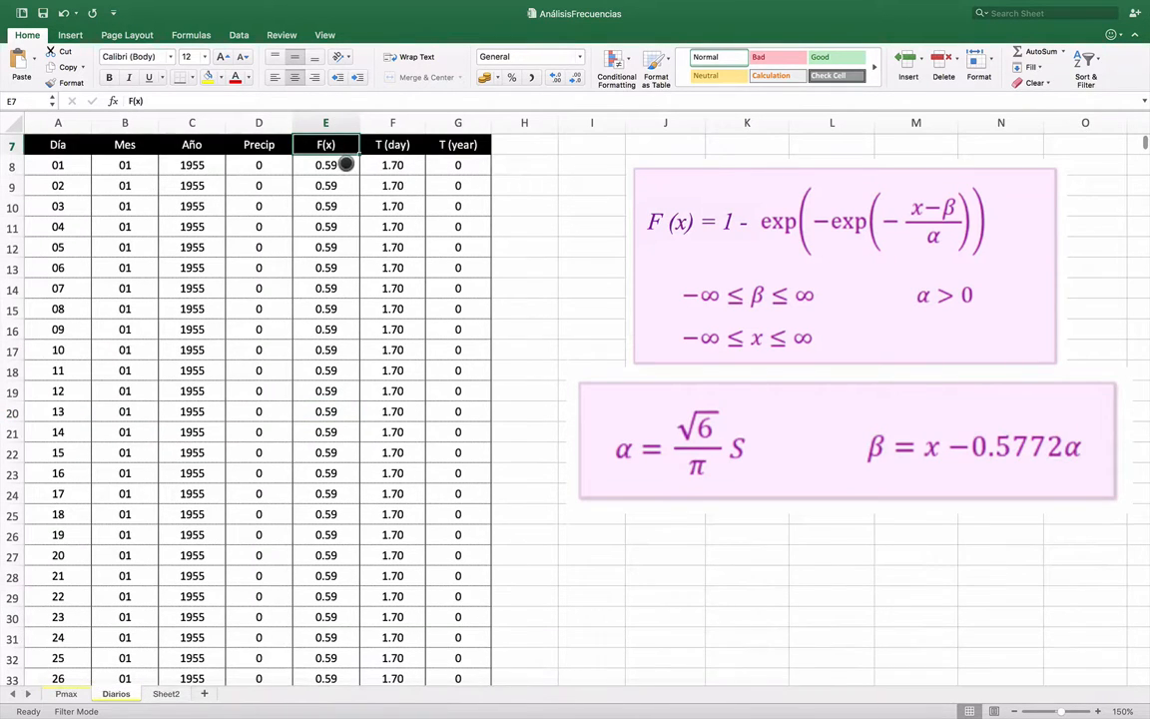
click(327, 161)
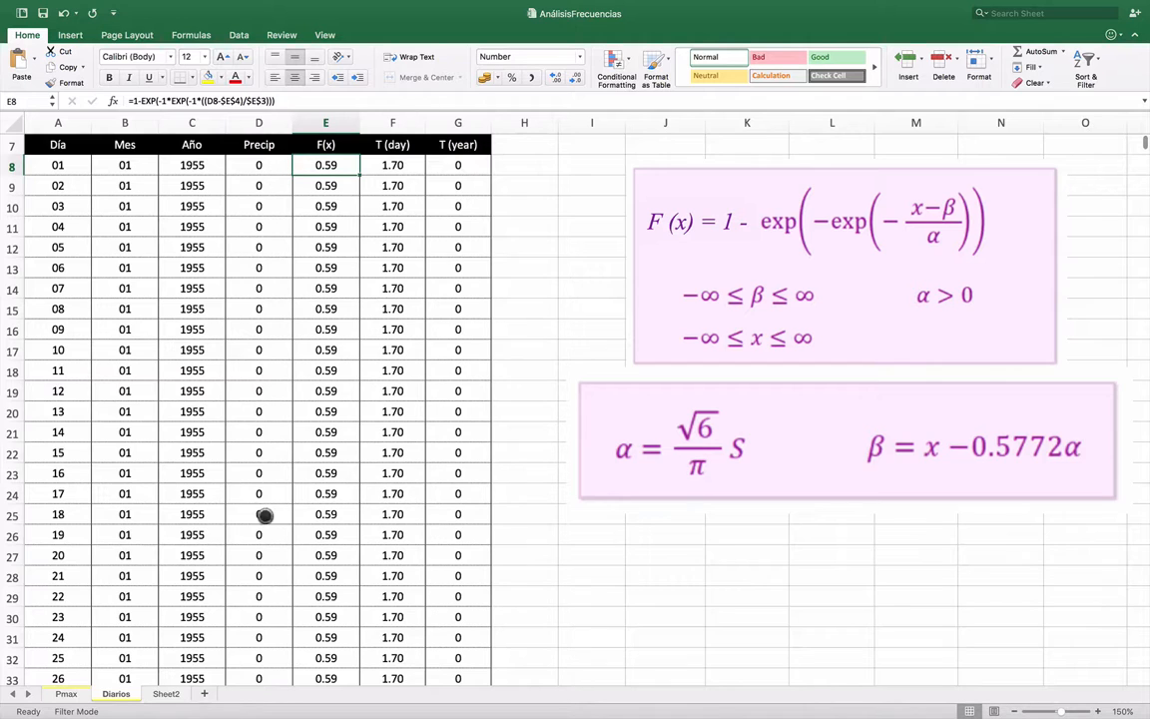
drag(249, 144, 306, 145)
key(super+shift+Down)
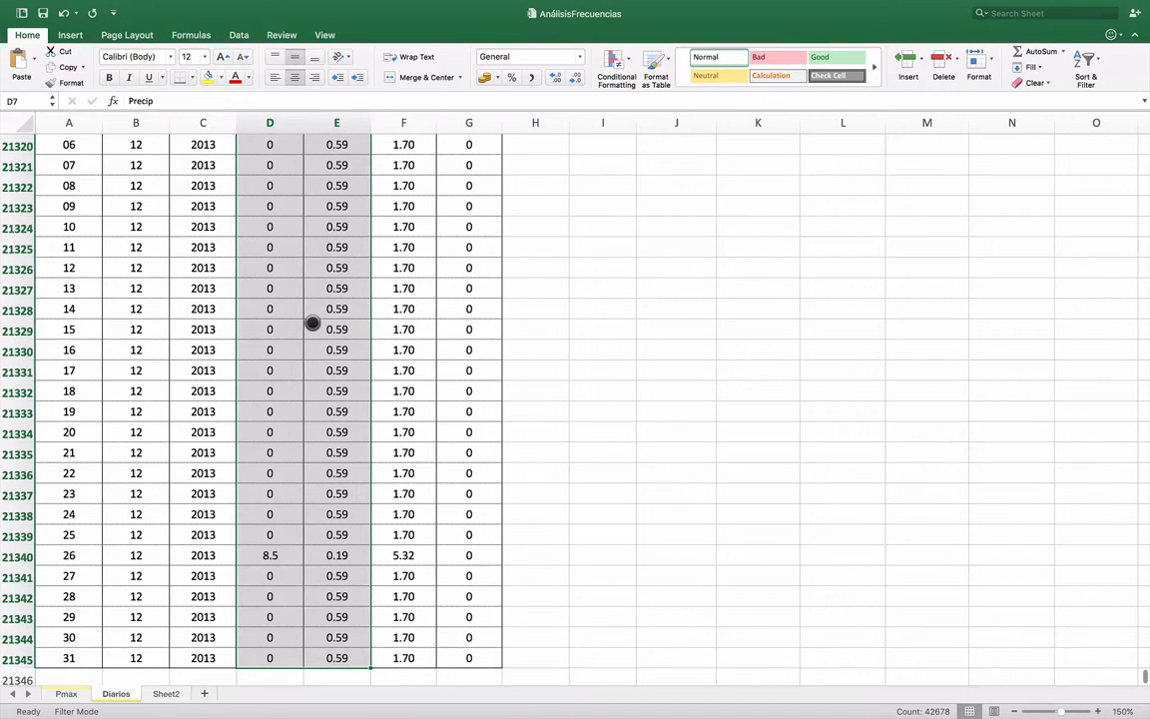
click(71, 37)
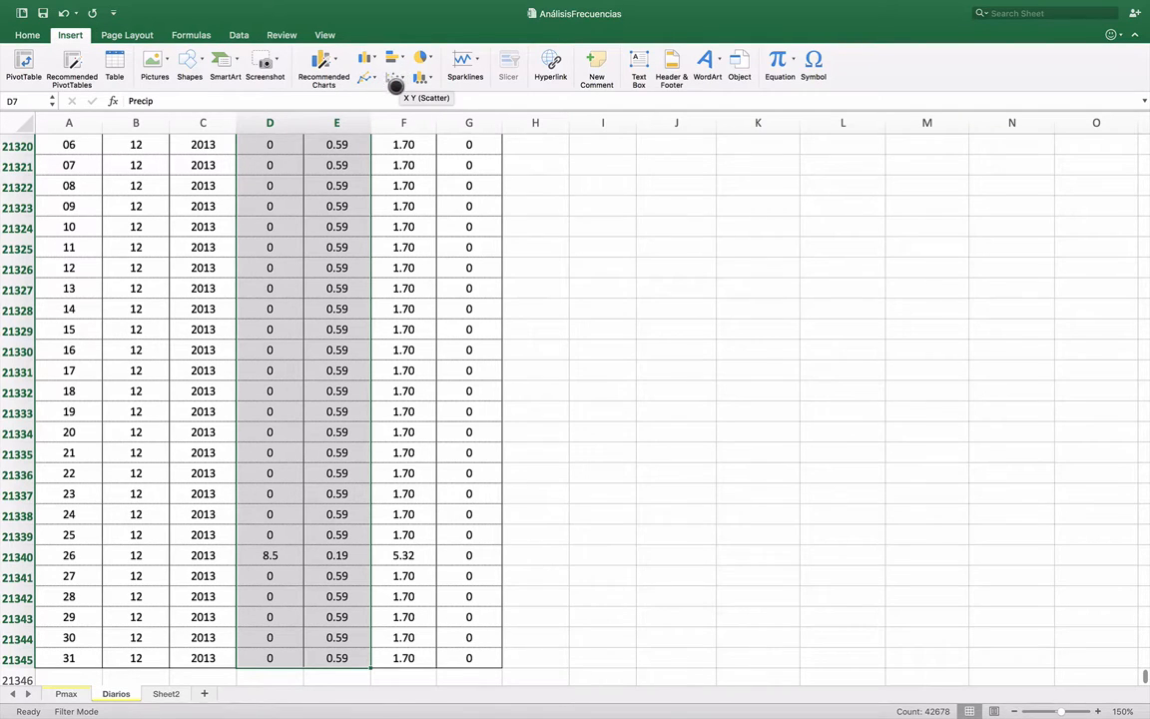
Return to the start of the daily table and examine the repeated precipitation and F(x) values of January 1955.
key(super+Up)
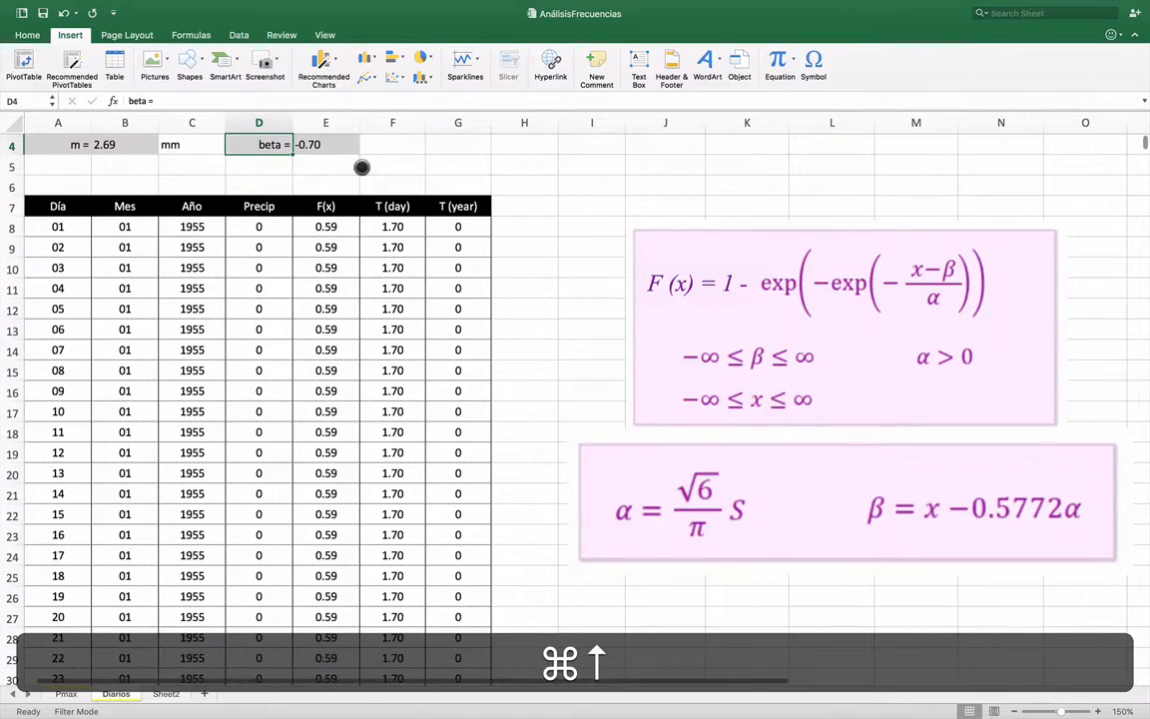
click(261, 201)
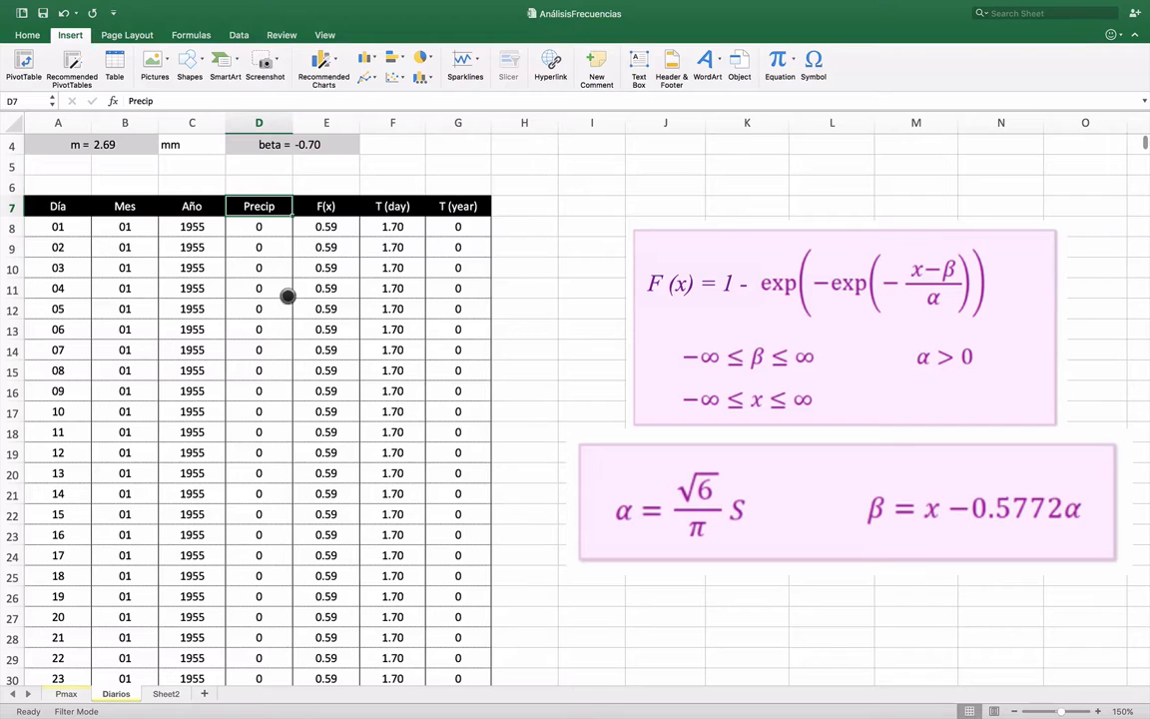
drag(265, 227, 310, 596)
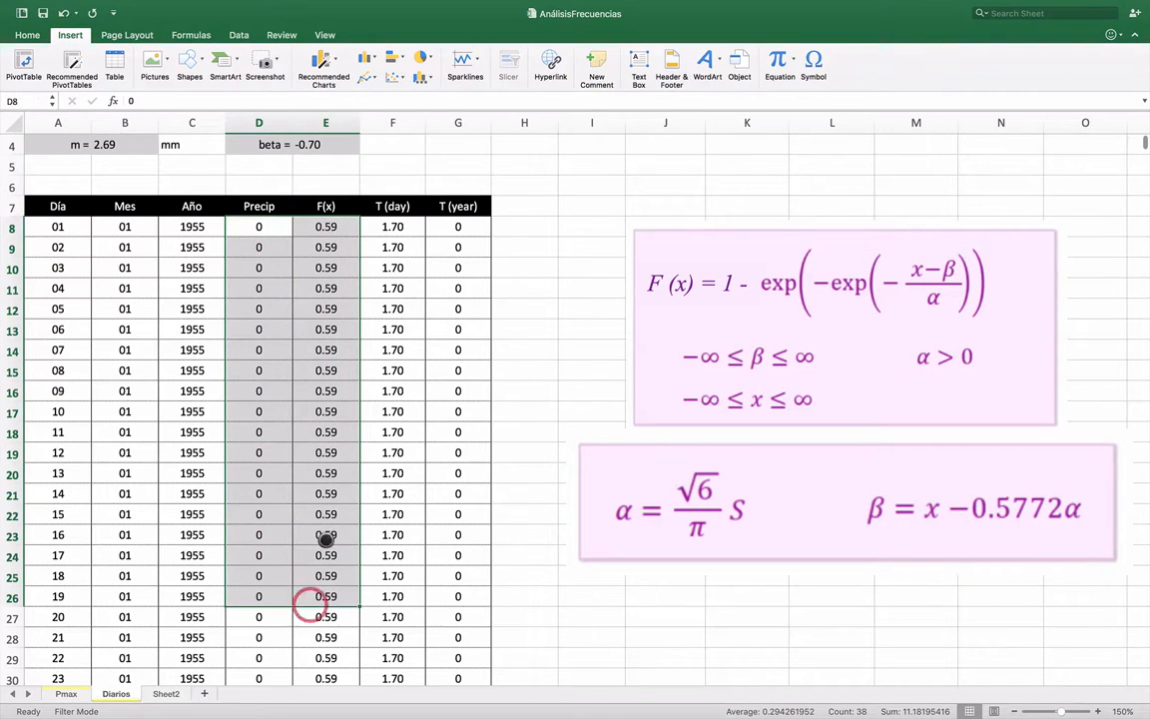
click(331, 333)
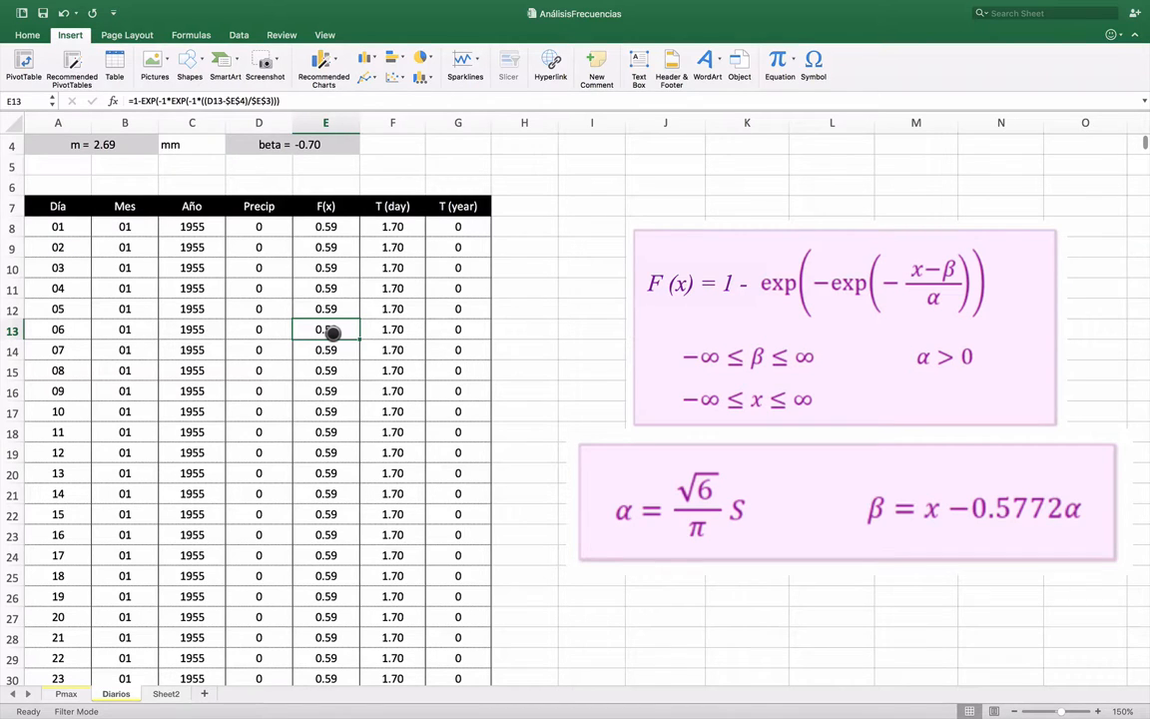
drag(326, 227, 327, 575)
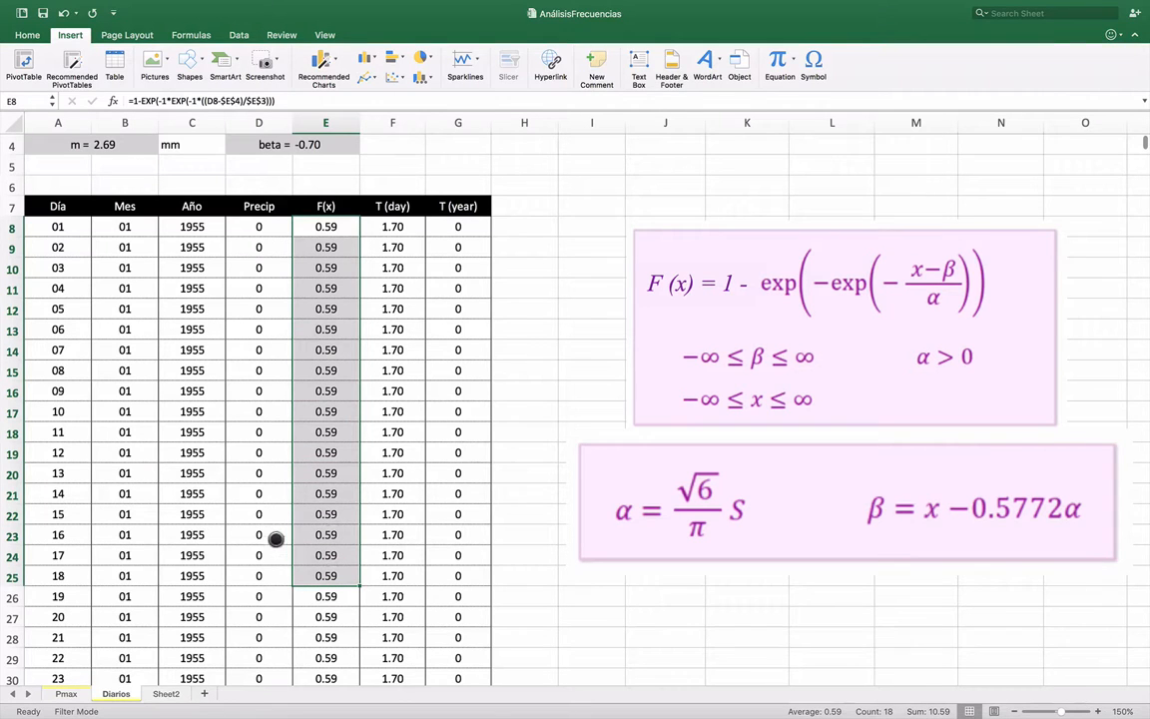
Open Sheet2 and view its Precip and F(x) table beside the Gumbel chart at 150% zoom.
click(166, 693)
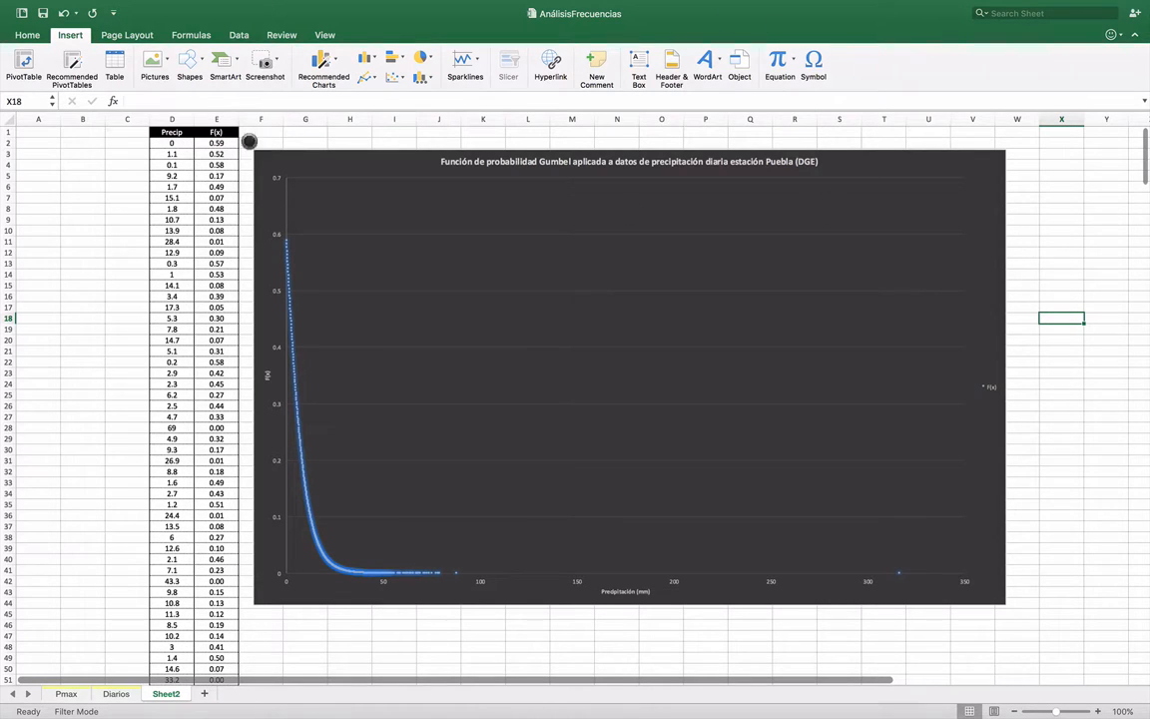
click(1097, 711)
double_click(1096, 711)
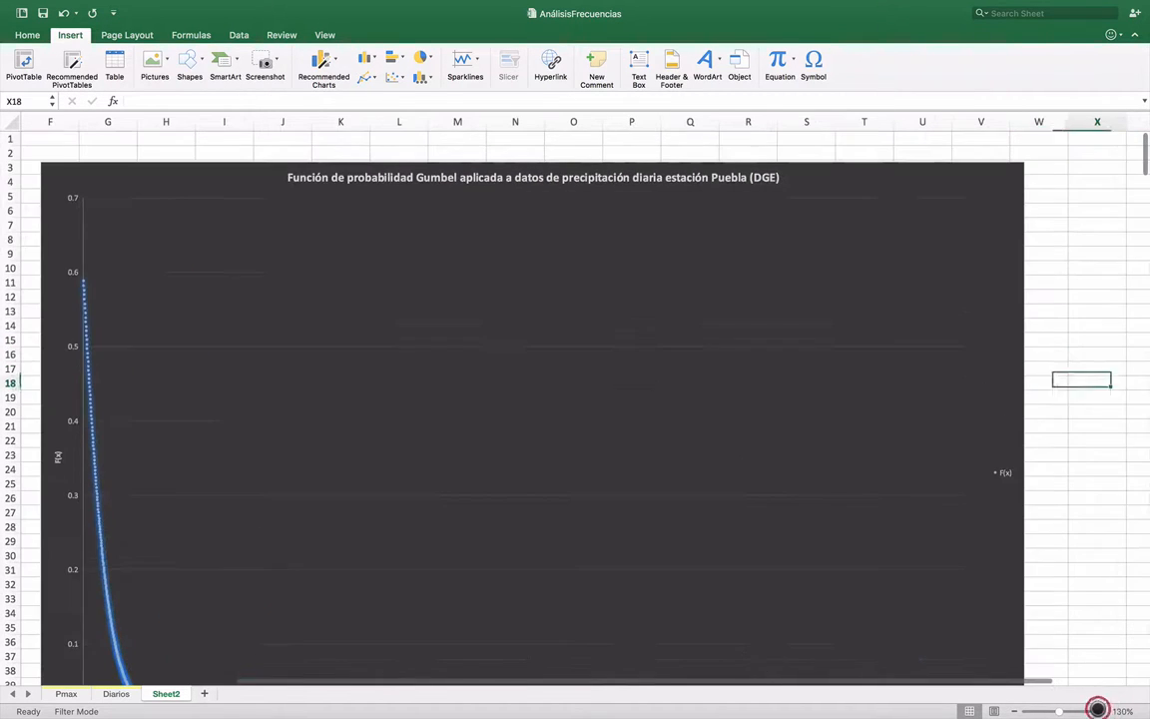
scroll(211, 312, left, 5)
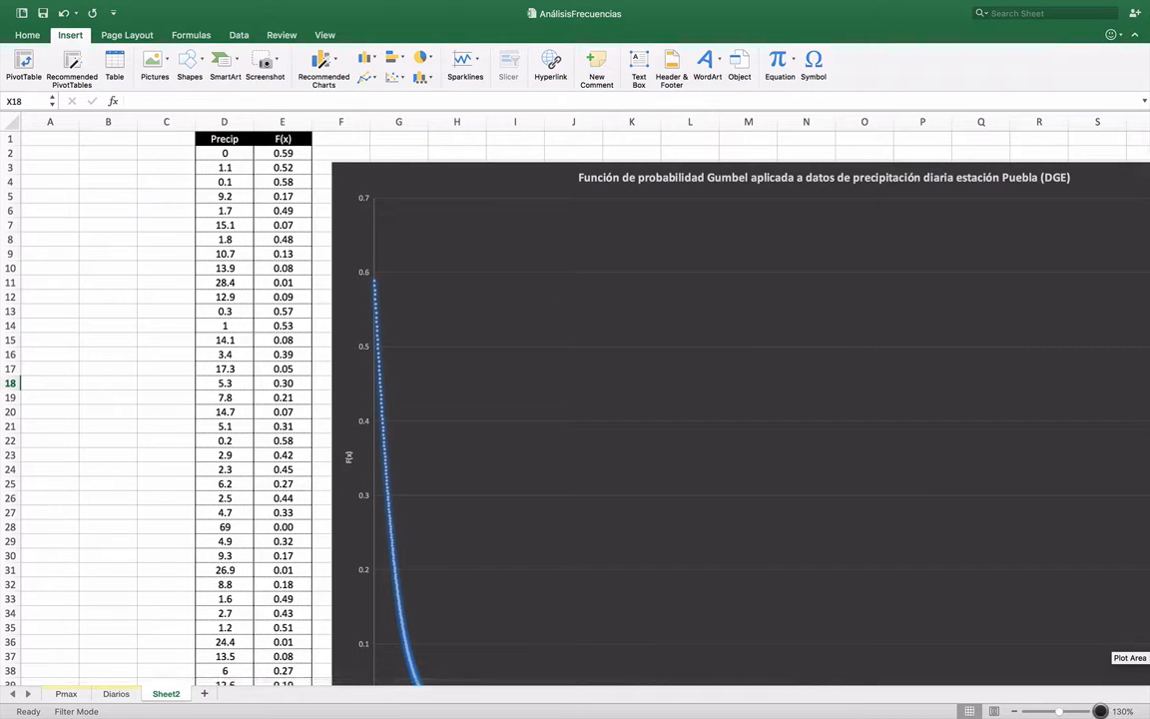
click(1097, 710)
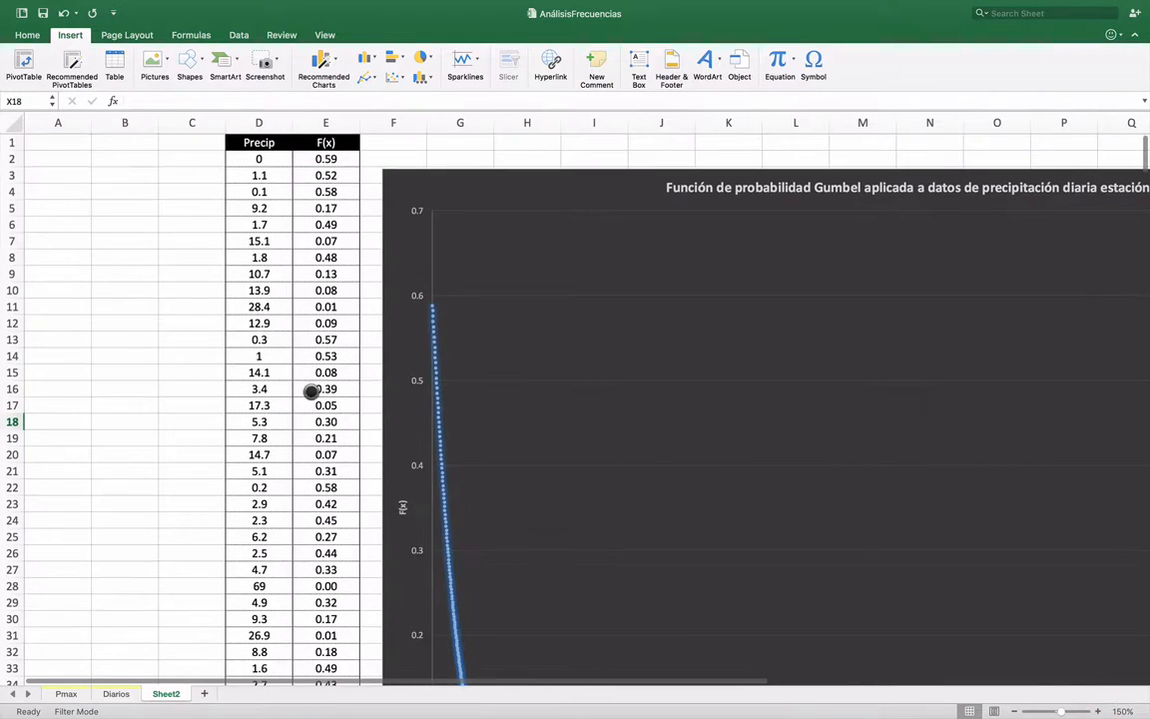
scroll(161, 336, up, 1)
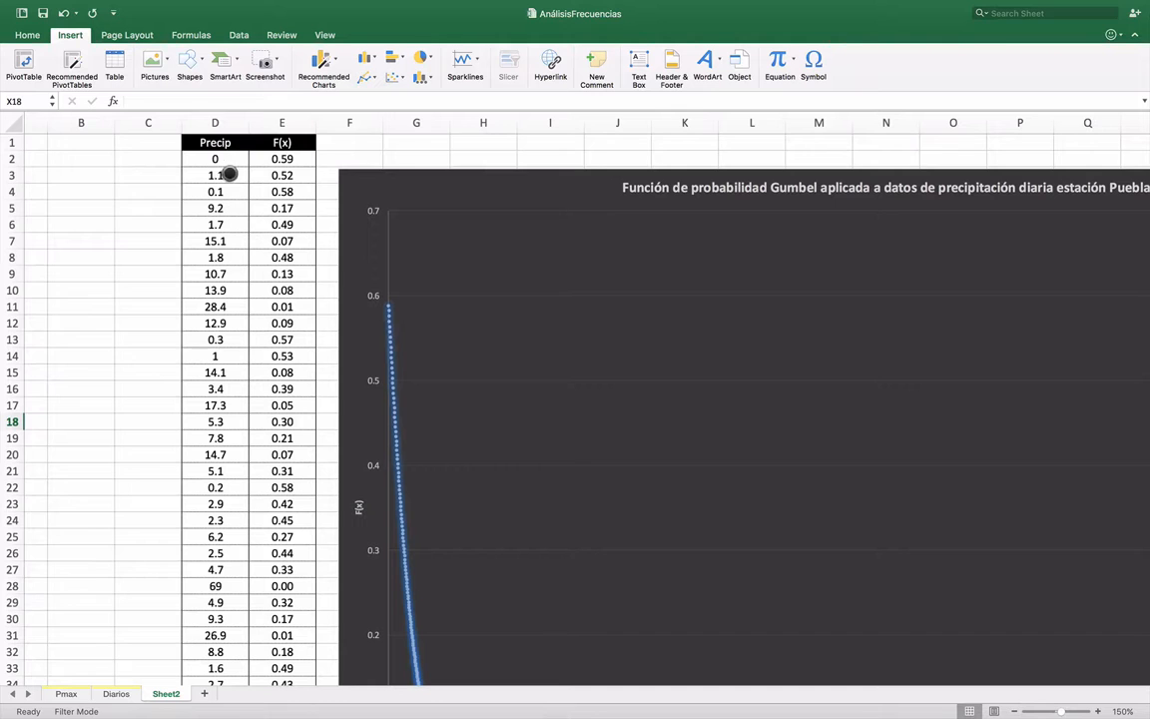
Review the Sheet2 list of precipitation and F(x) values down to its last row and back to the headers.
scroll(216, 258, down, 20)
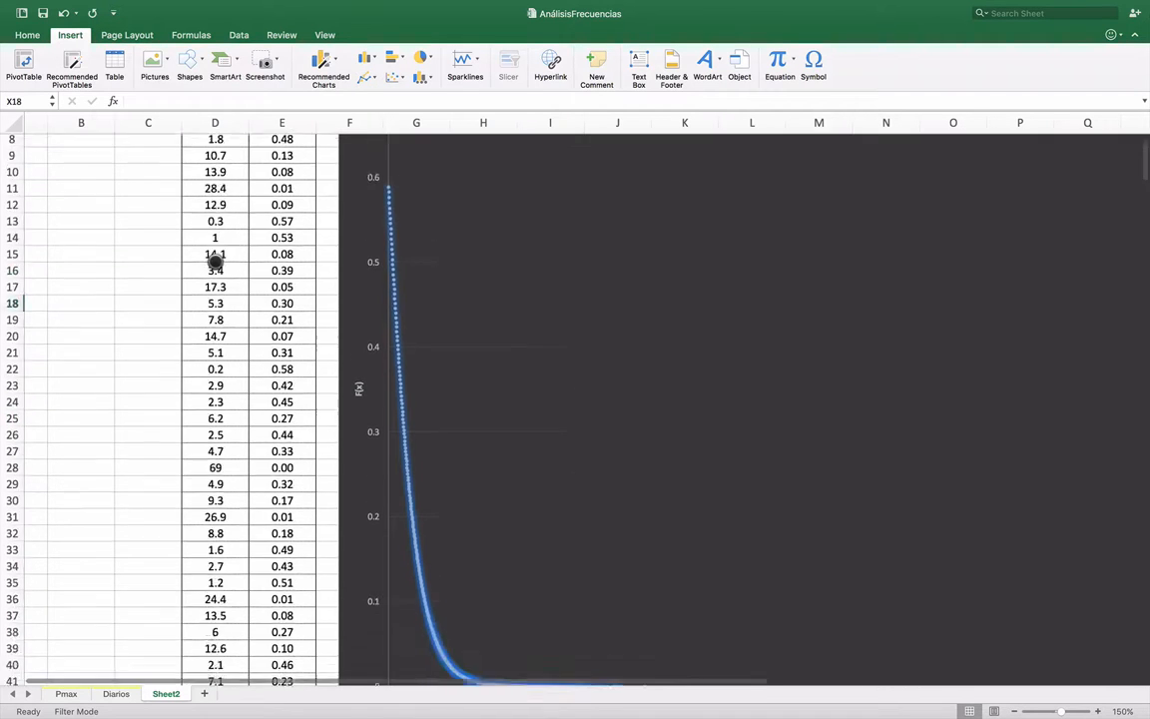
scroll(216, 257, down, 20)
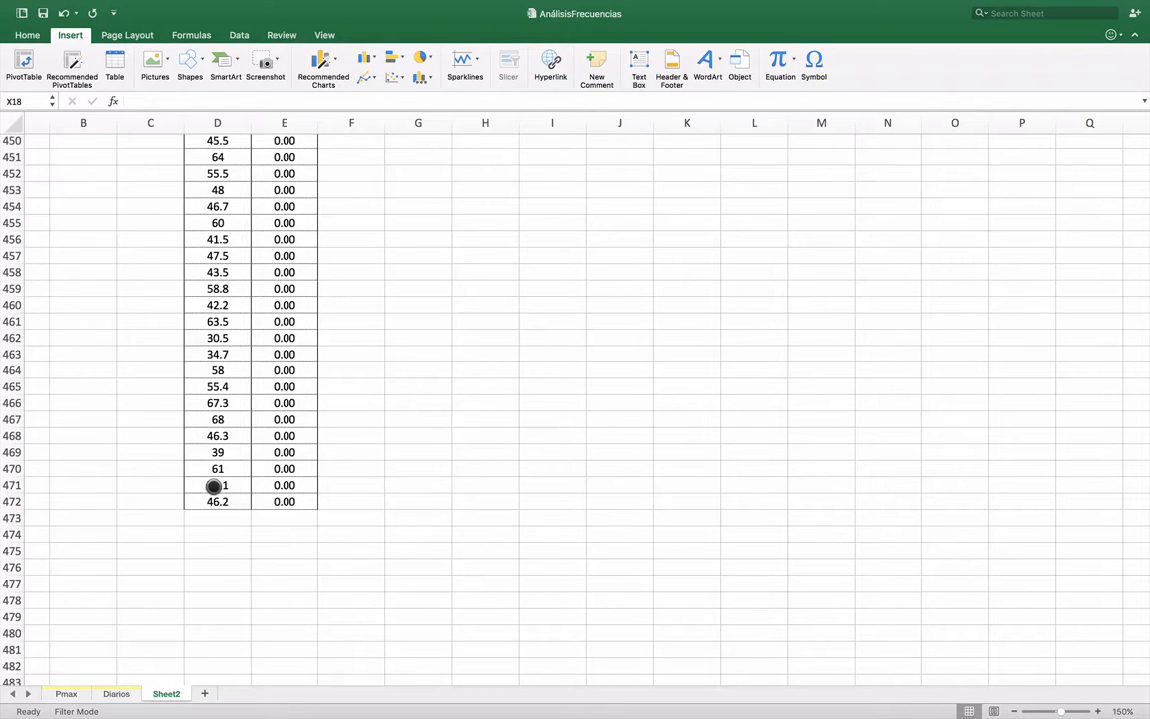
scroll(217, 489, up, 16)
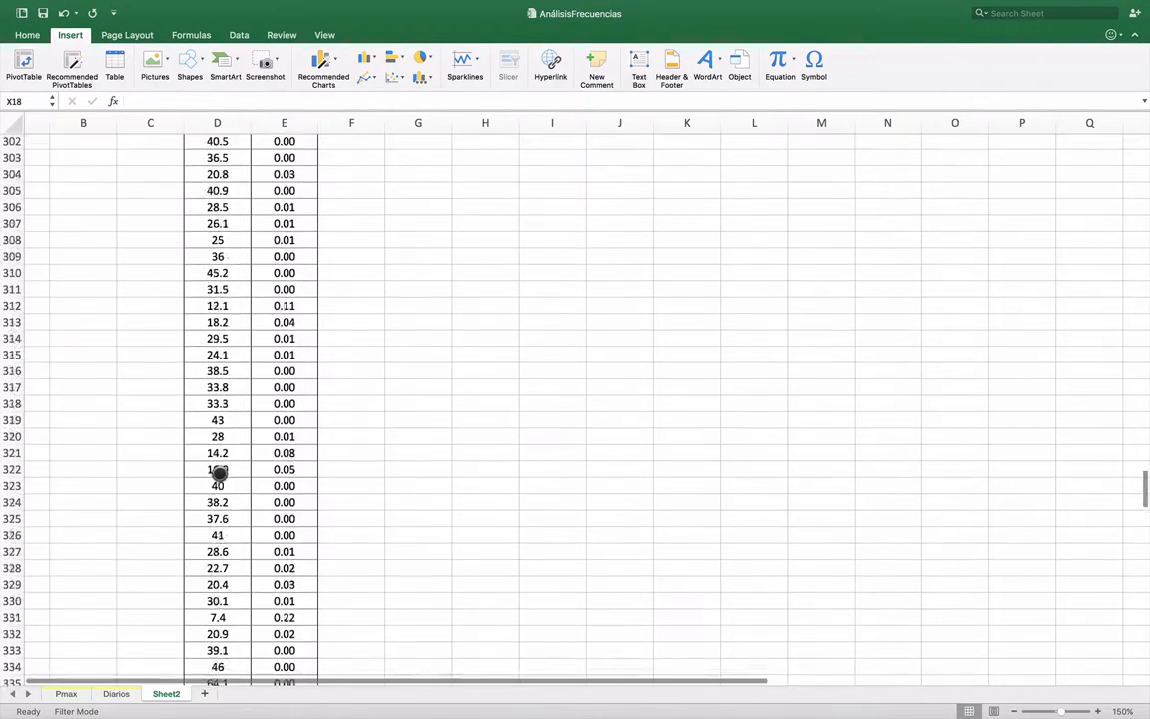
scroll(217, 473, up, 15)
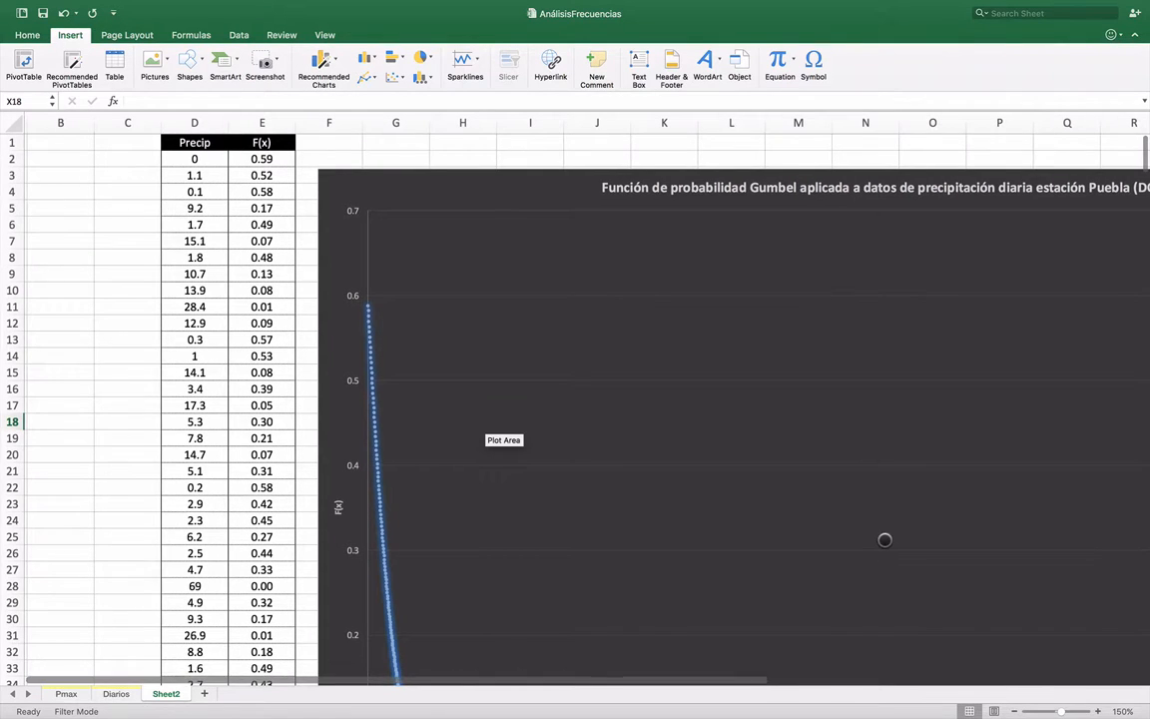
Examine the full Gumbel probability chart of F(x) against precipitation at 120% zoom, including its title, axes and the start of the curve.
scroll(884, 537, right, 2)
scroll(883, 537, down, 1)
scroll(885, 540, down, 3)
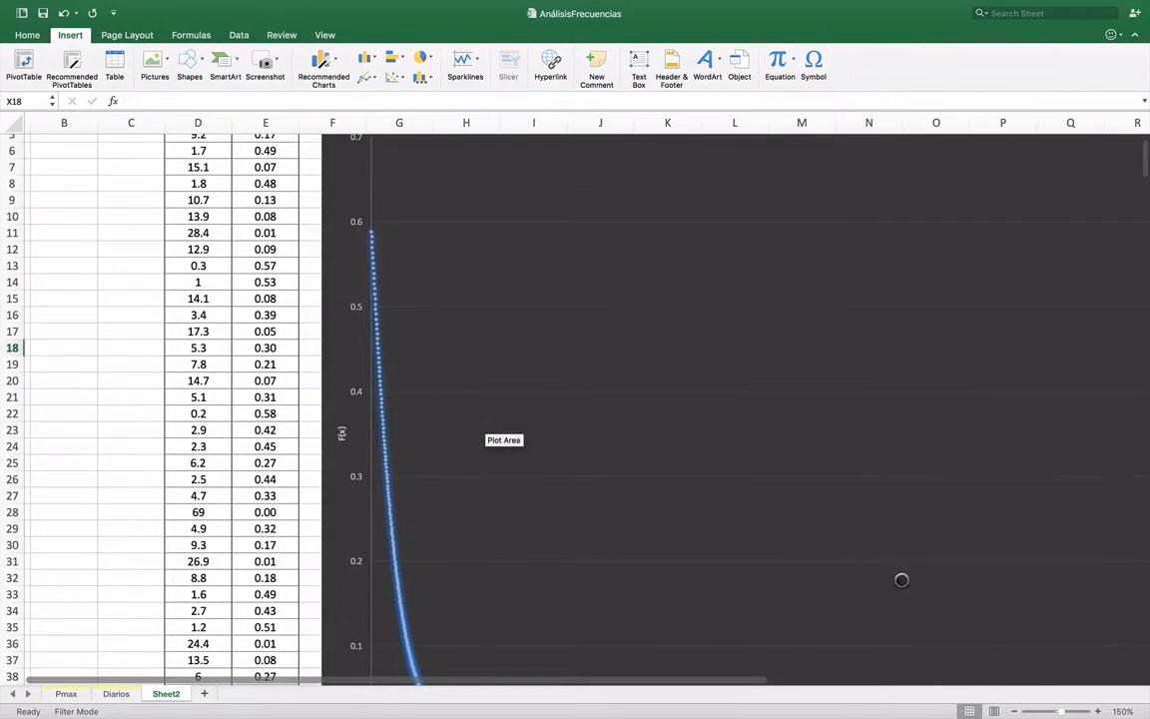
click(1010, 711)
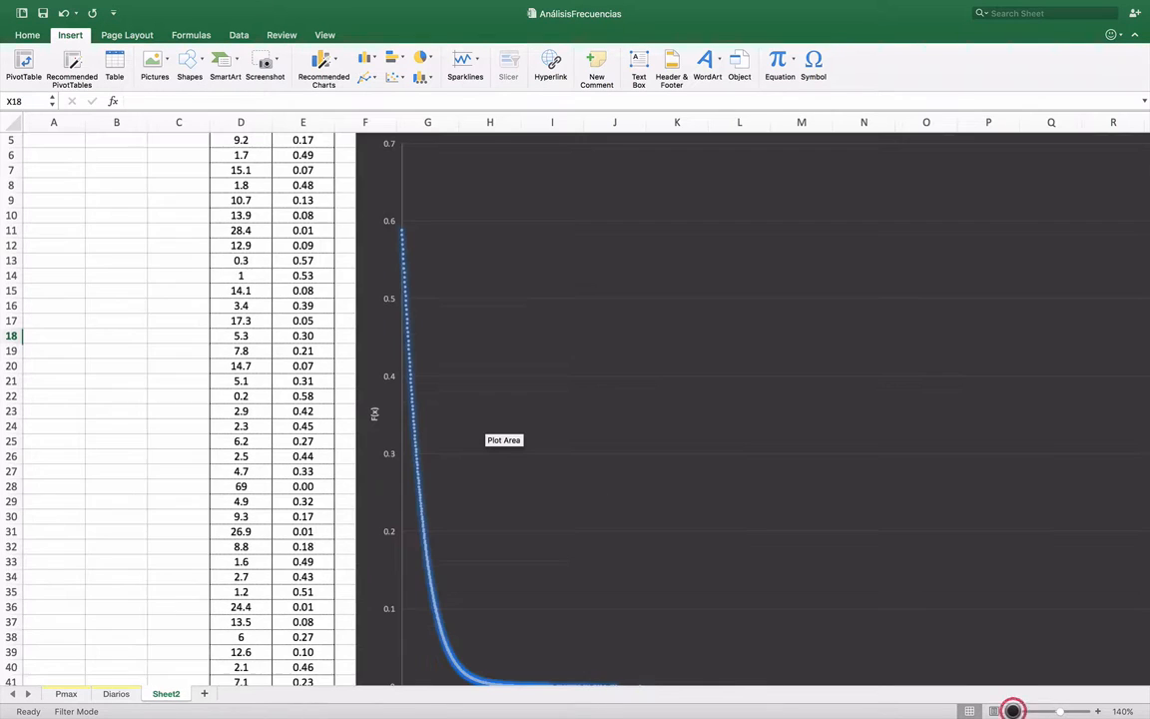
click(1012, 711)
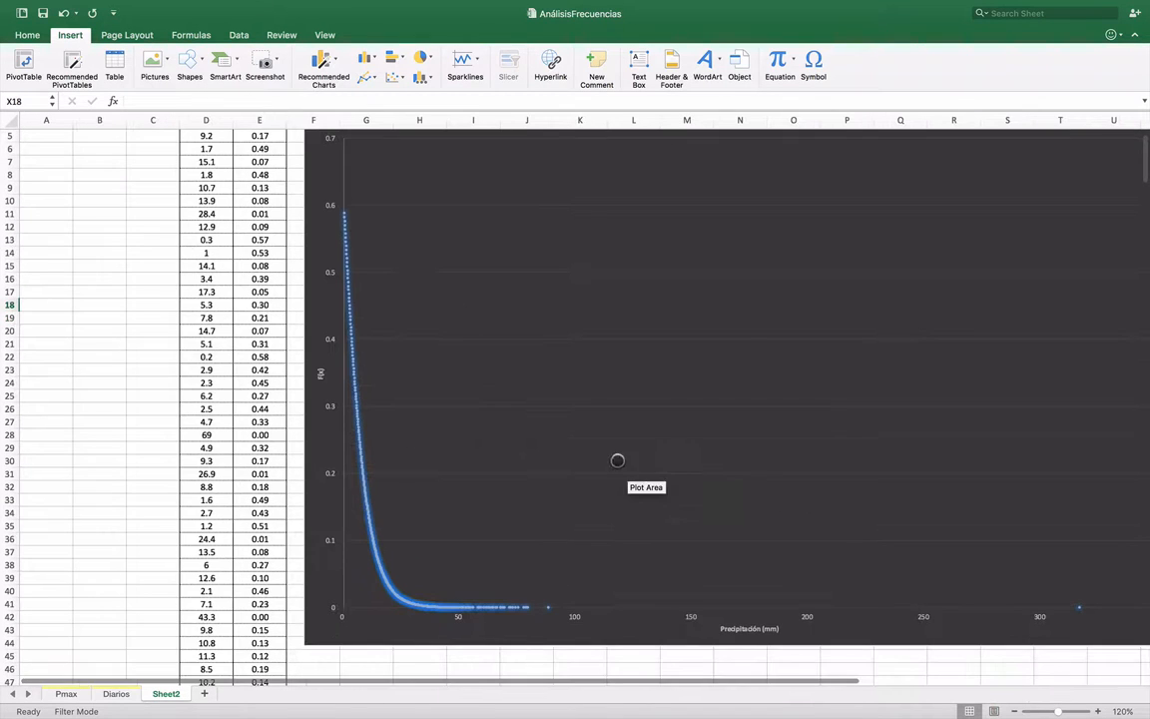
scroll(743, 472, right, 3)
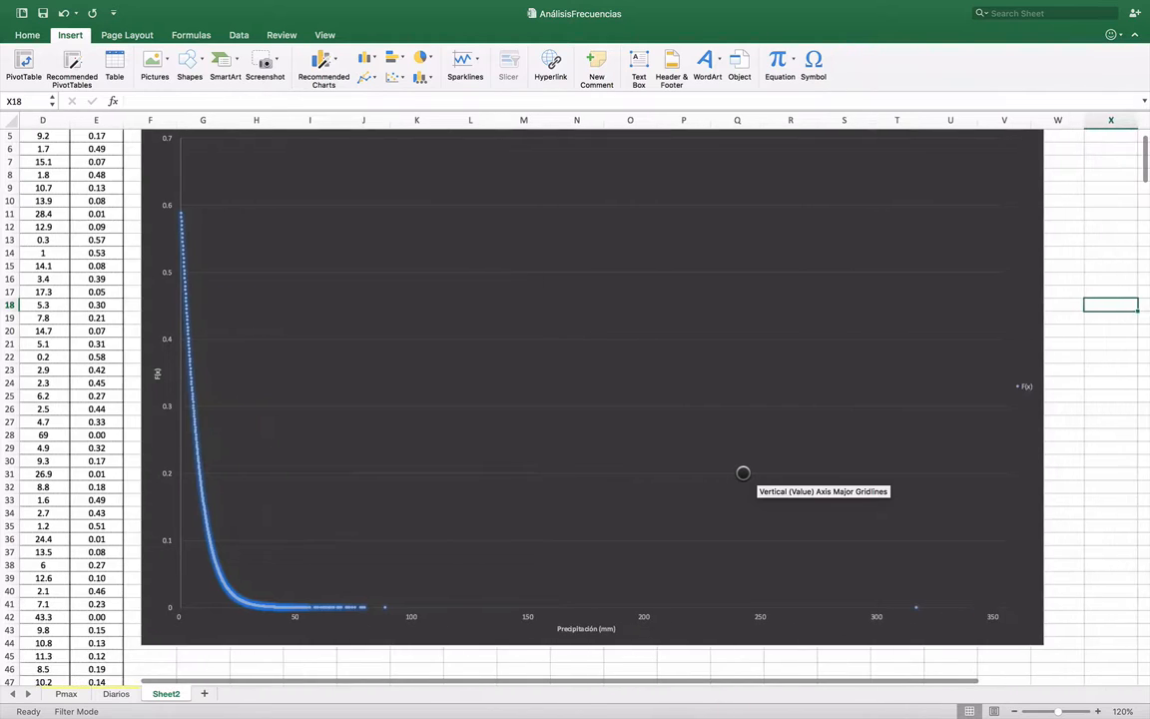
scroll(742, 472, up, 3)
scroll(743, 472, down, 1)
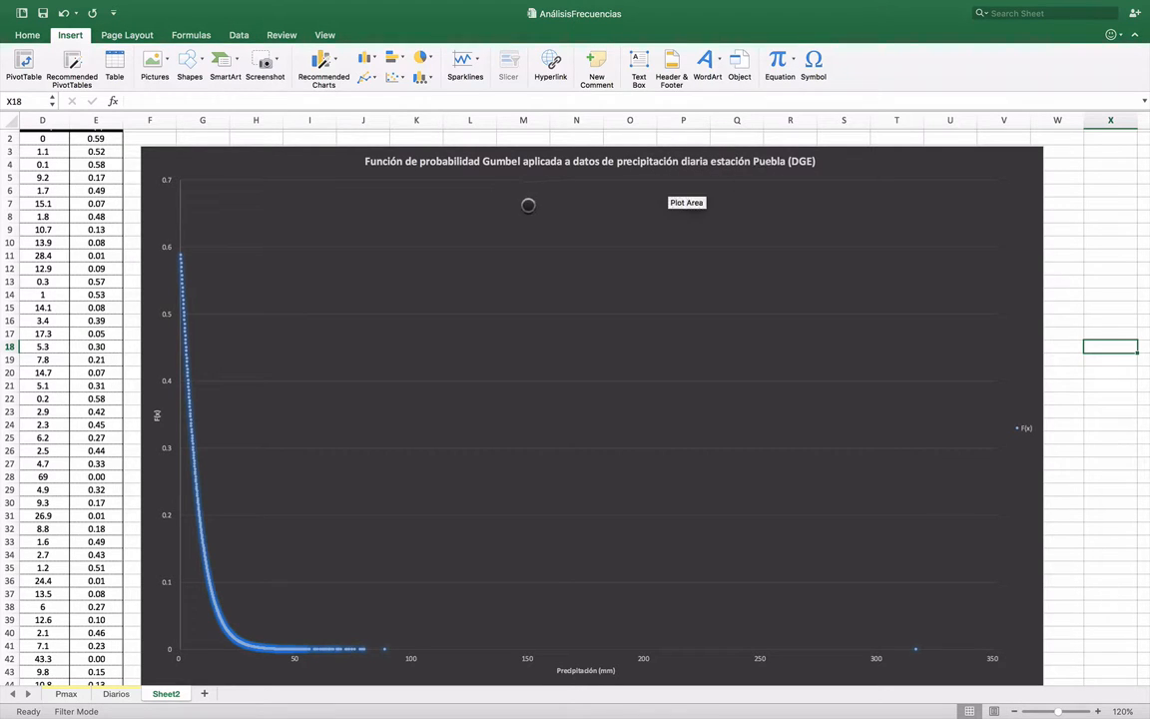
scroll(529, 204, left, 3)
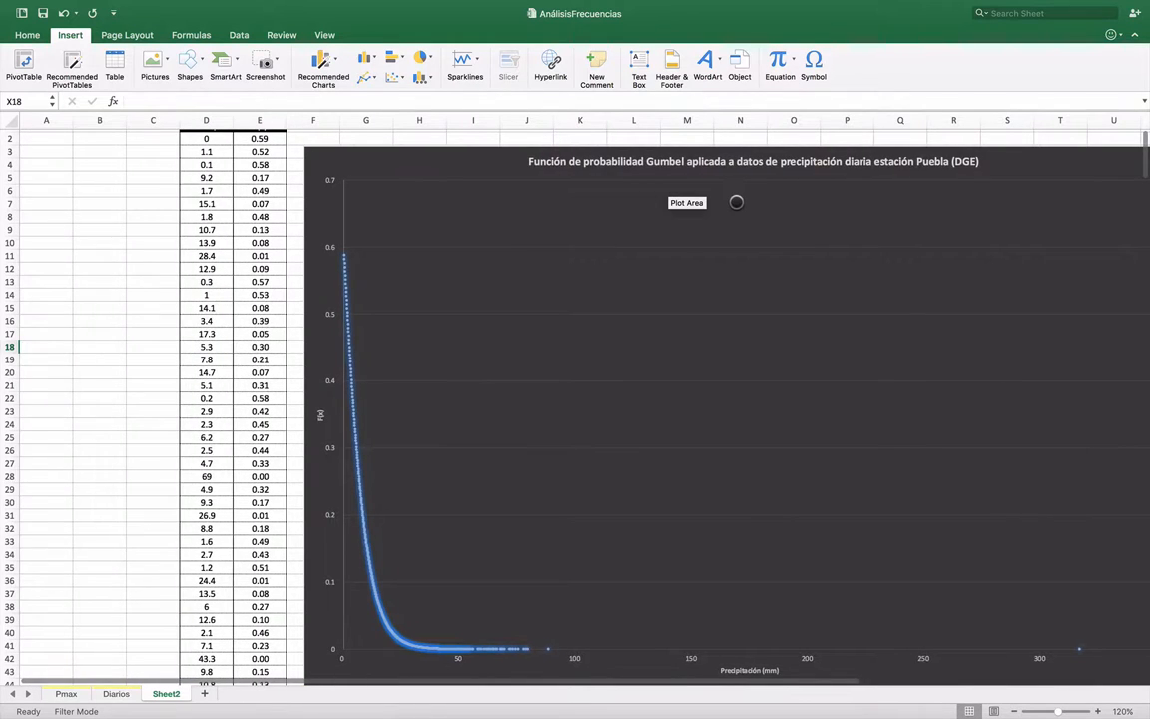
scroll(736, 201, right, 1)
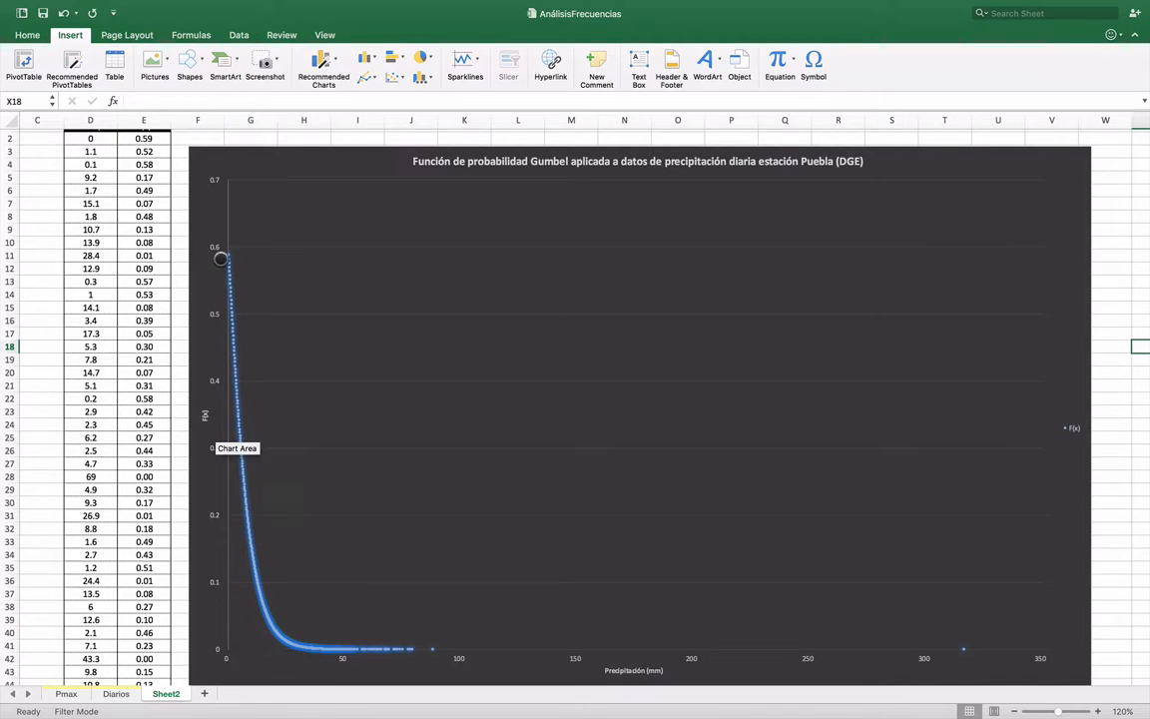
mouse_move(227, 255)
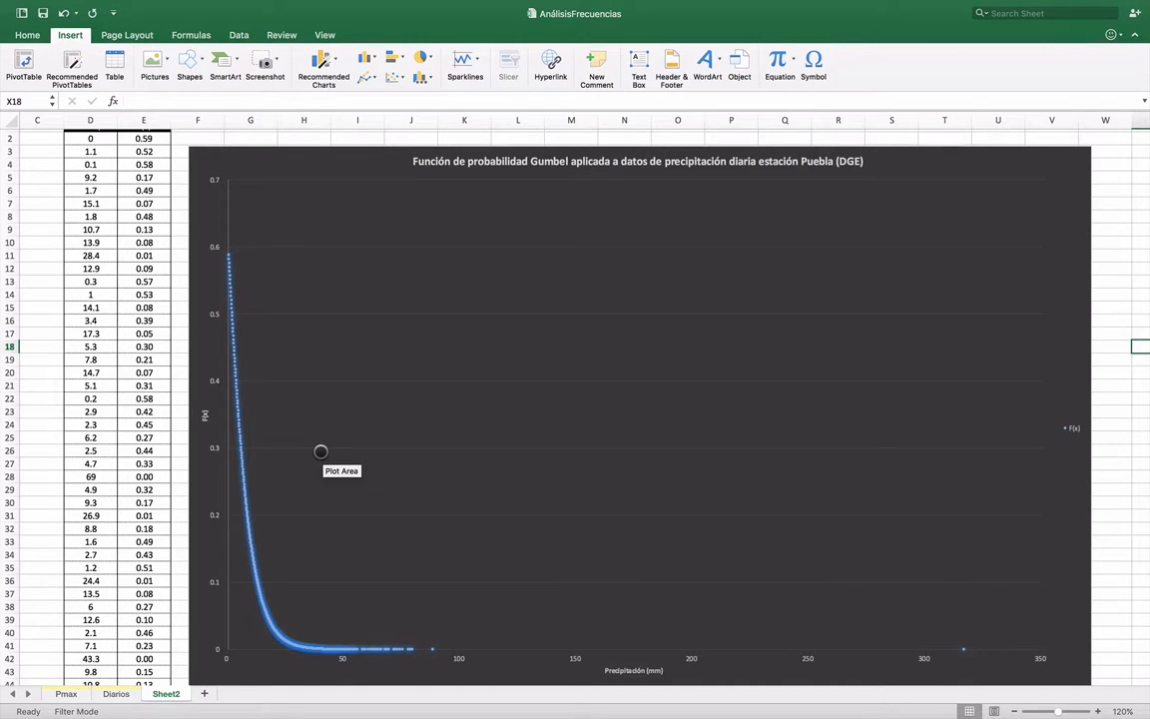
Remove the F(x) legend from the Gumbel chart and deselect the chart.
click(258, 164)
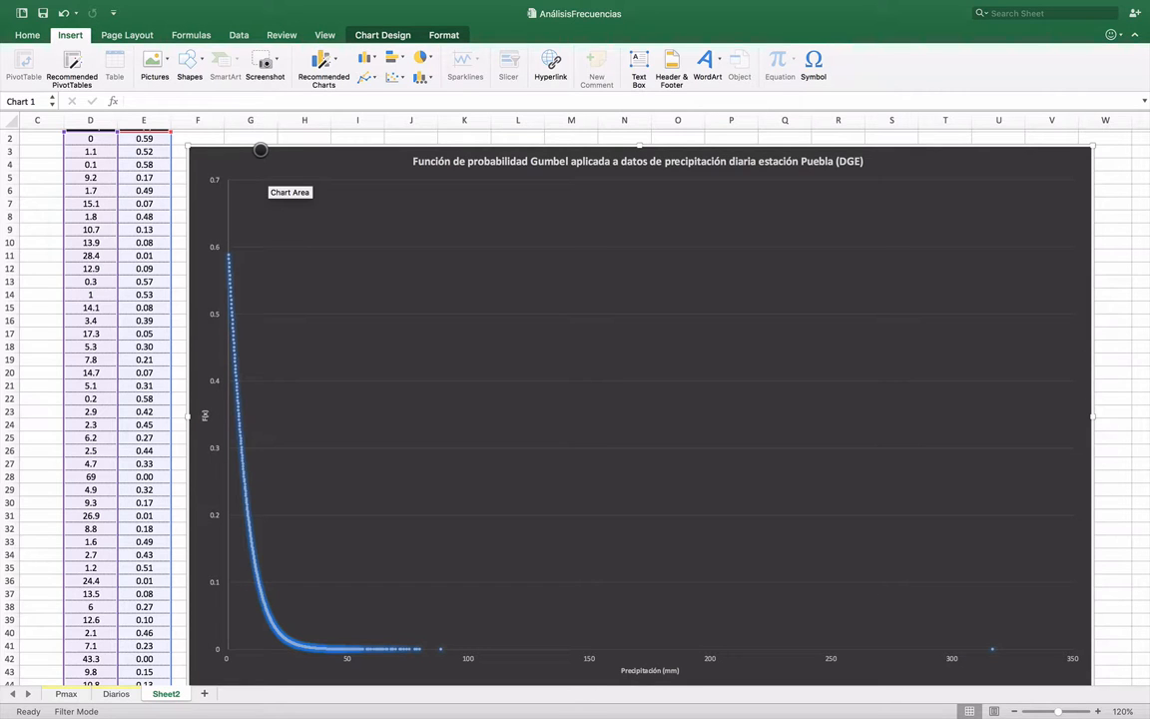
click(1123, 168)
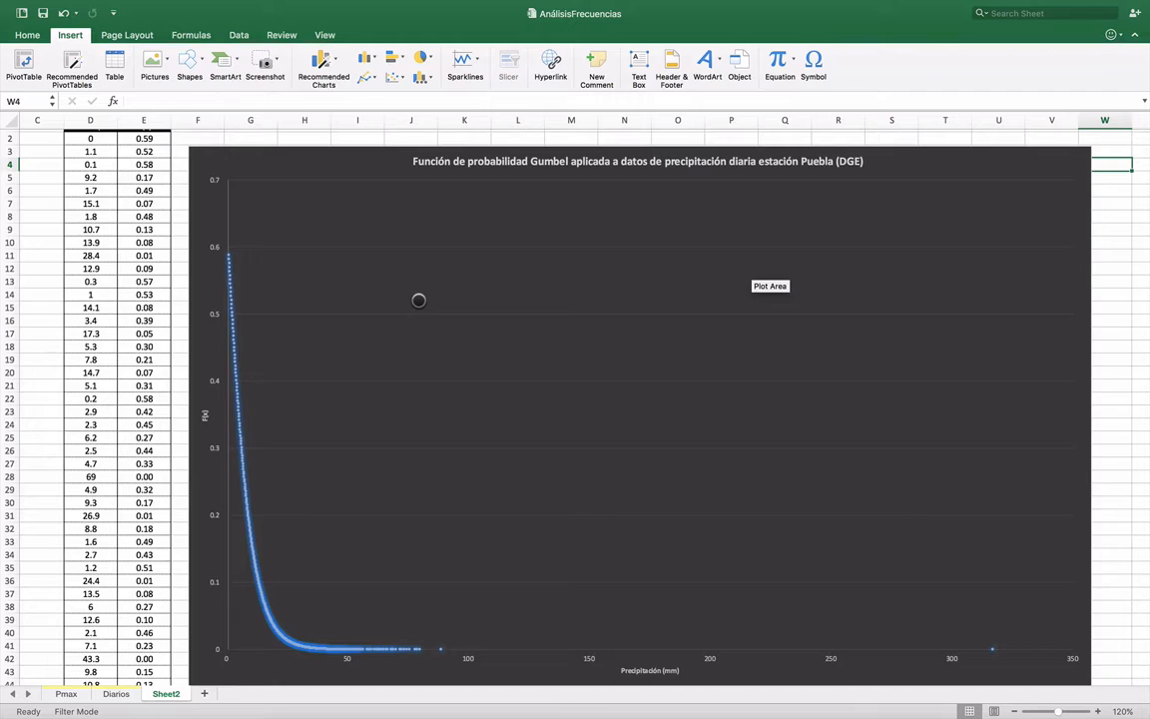
Examine the isolated point beyond 300 mm at the end of the Gumbel curve and look through the Sheet2 list for its precipitation value.
scroll(359, 315, down, 3)
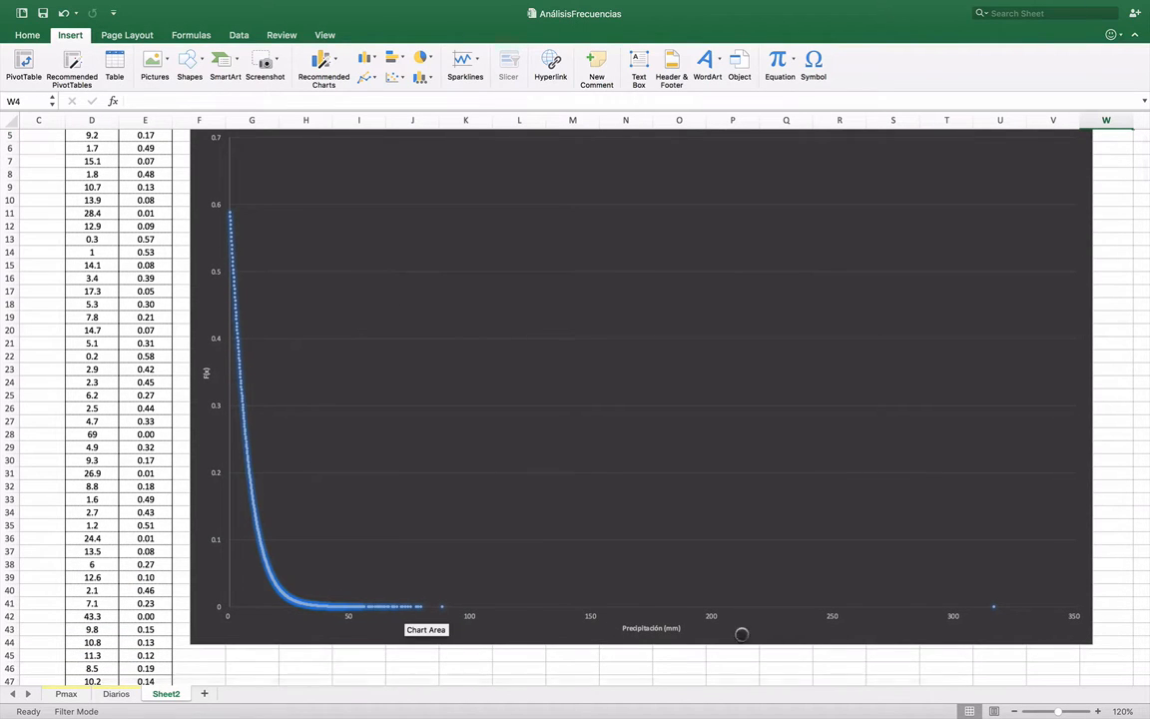
mouse_move(996, 605)
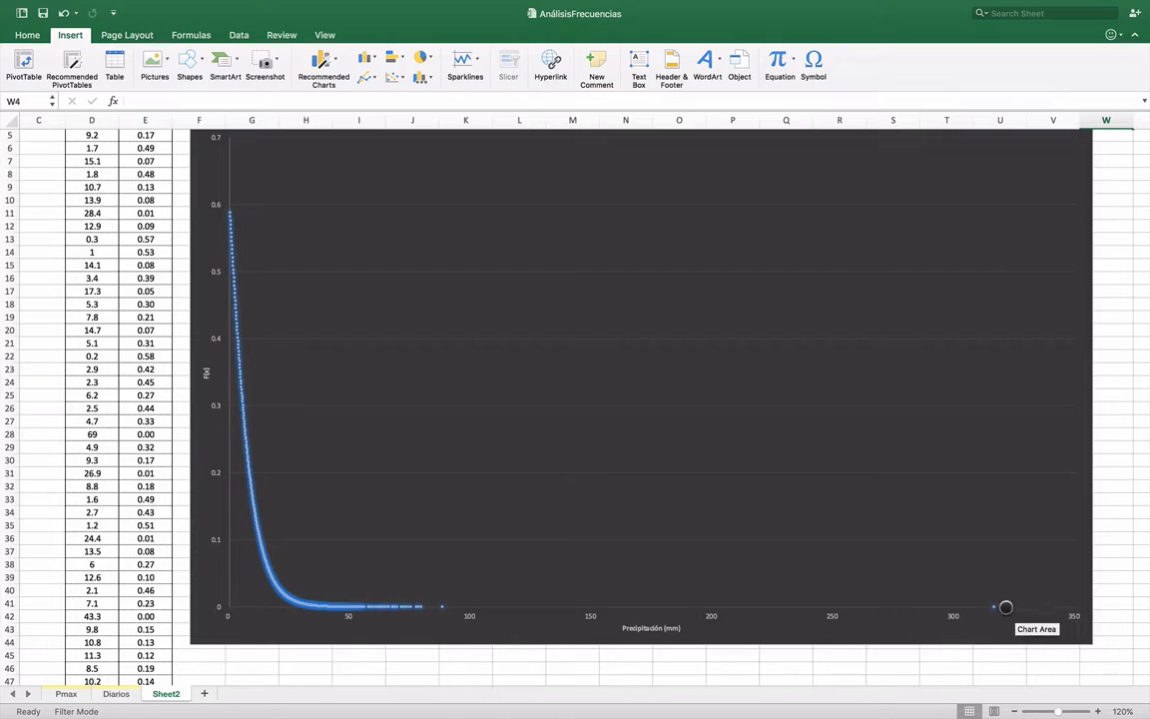
scroll(71, 426, down, 3)
scroll(72, 426, down, 15)
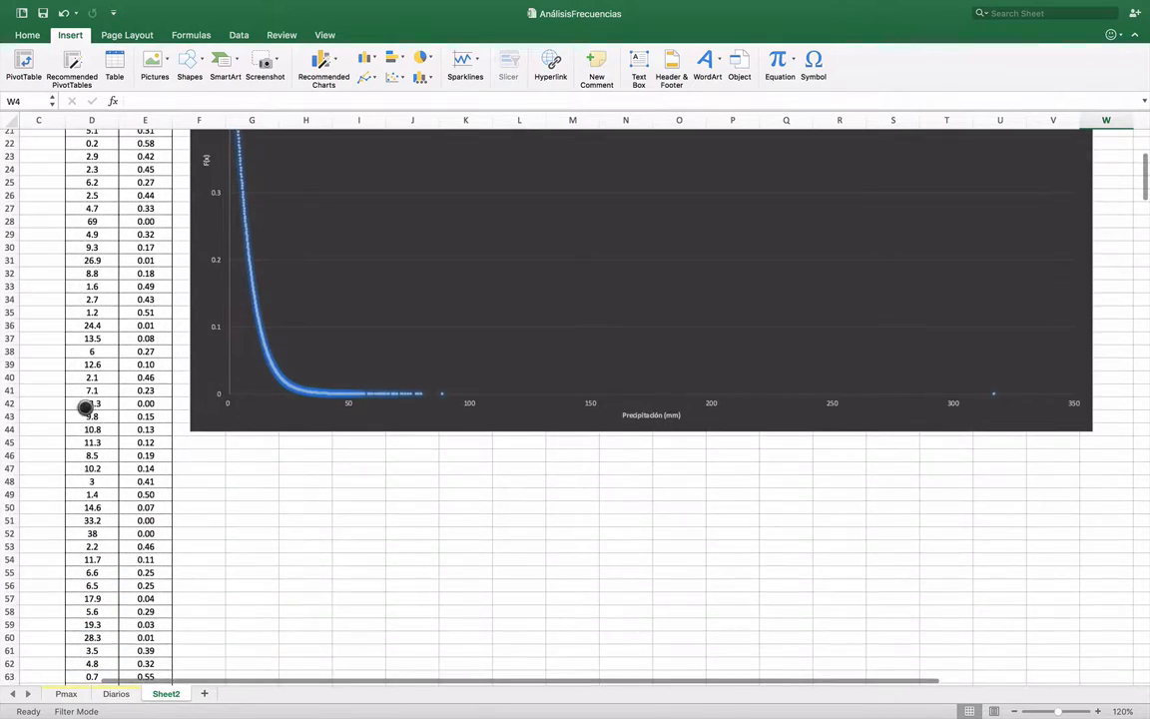
scroll(86, 407, down, 20)
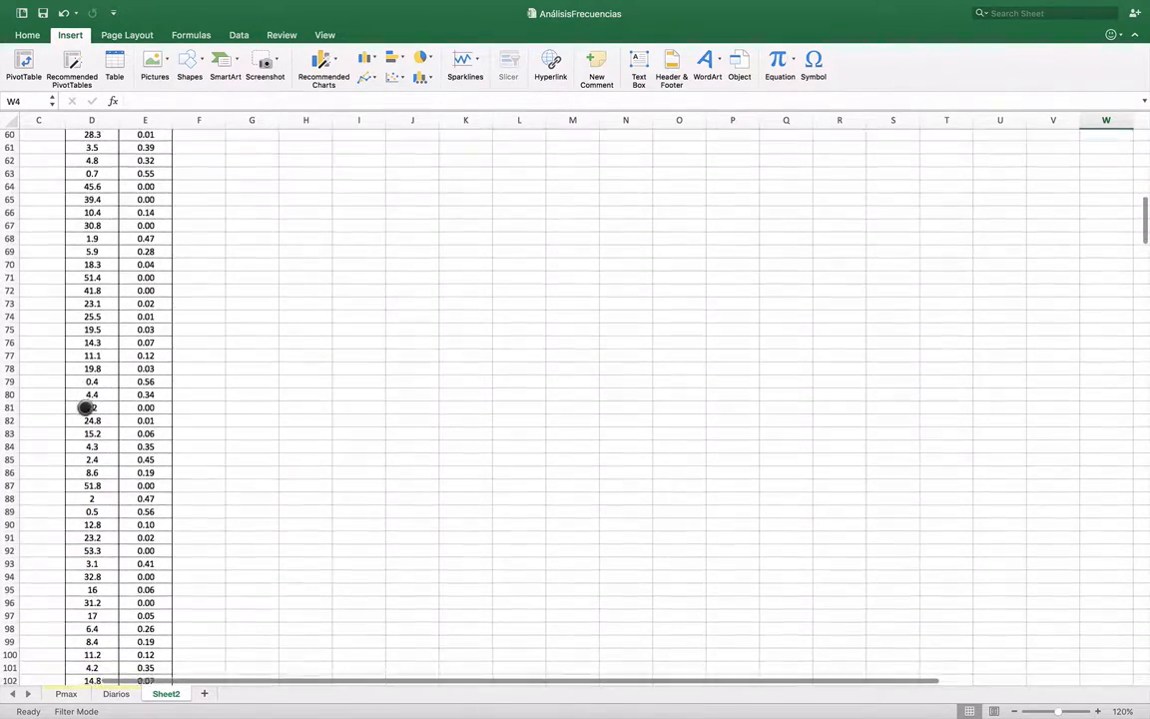
scroll(86, 407, down, 17)
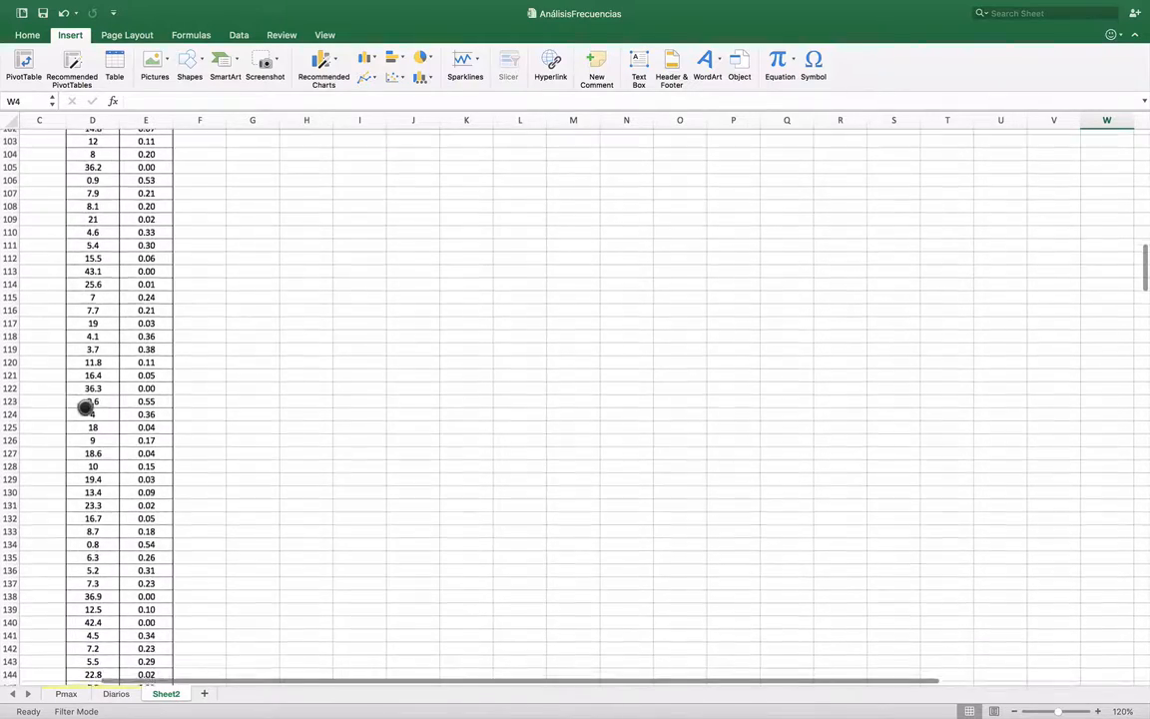
scroll(86, 407, down, 8)
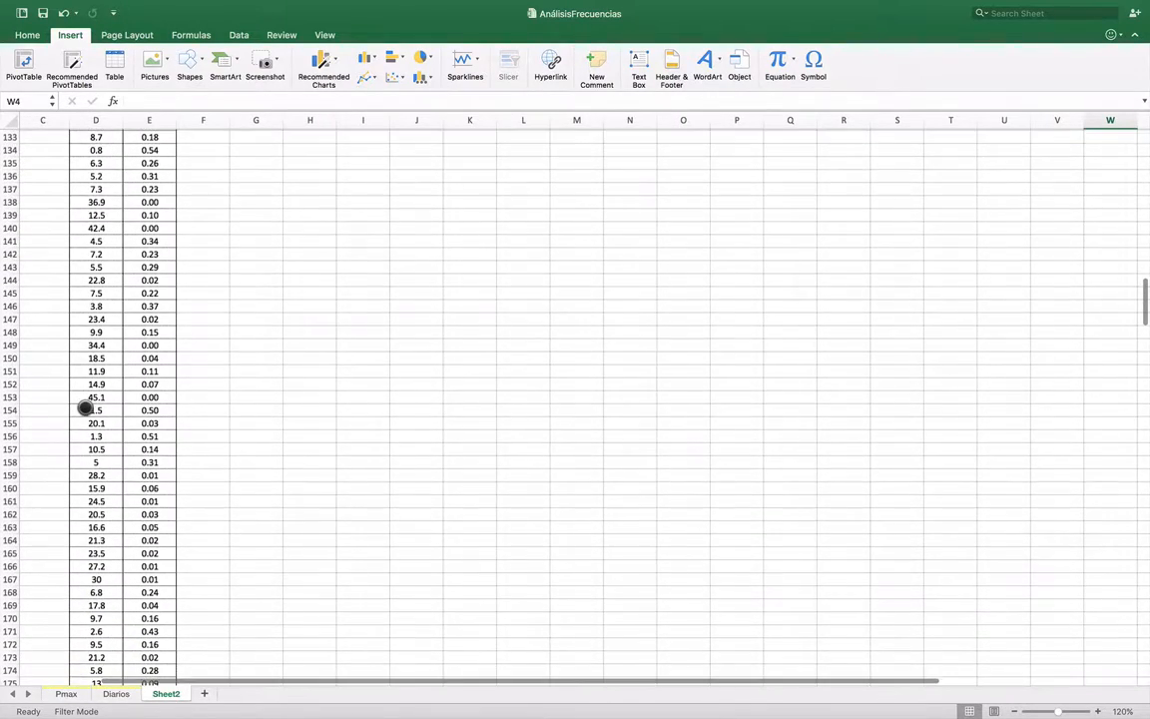
Sort the Sheet2 Precip and F(x) rows from row 2 to row 472 from largest to smallest precipitation.
scroll(84, 403, up, 20)
drag(124, 147, 164, 152)
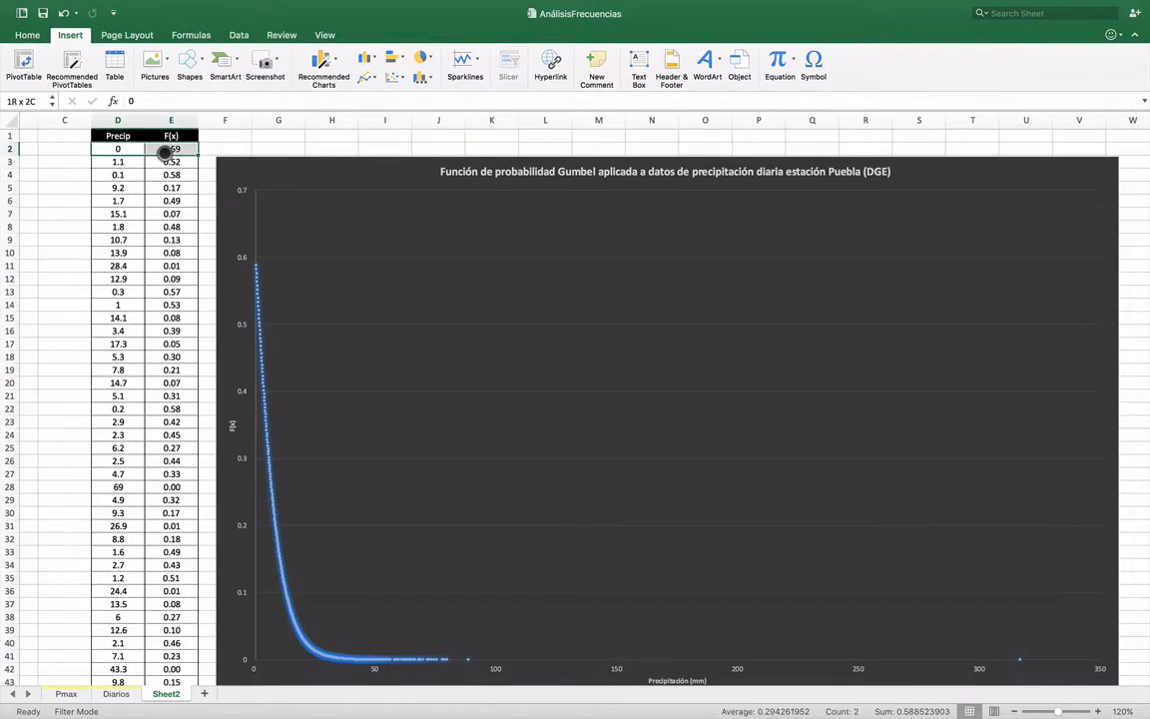
key(super+shift+Down)
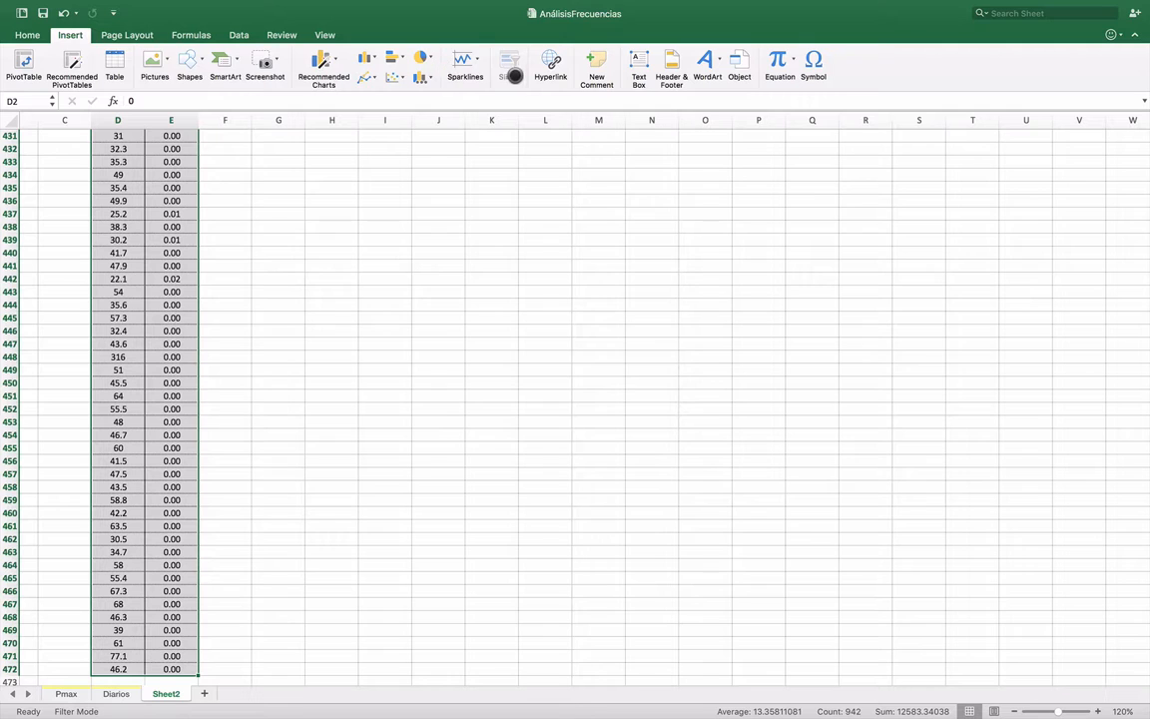
click(27, 35)
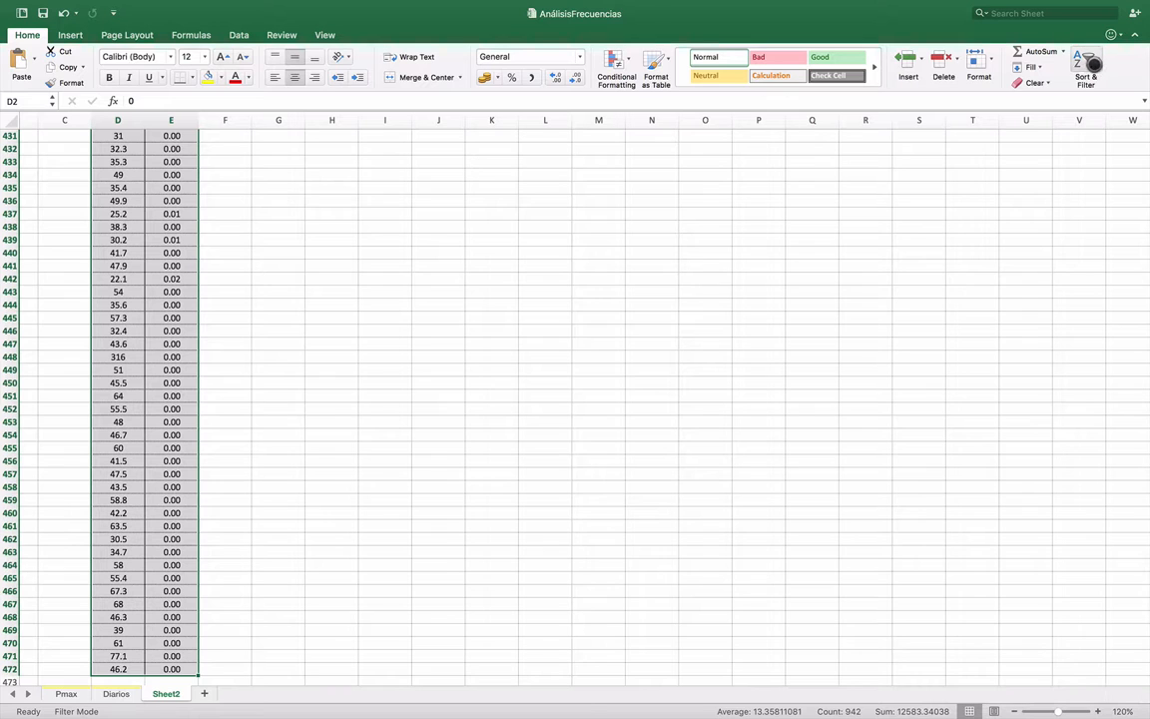
click(1093, 63)
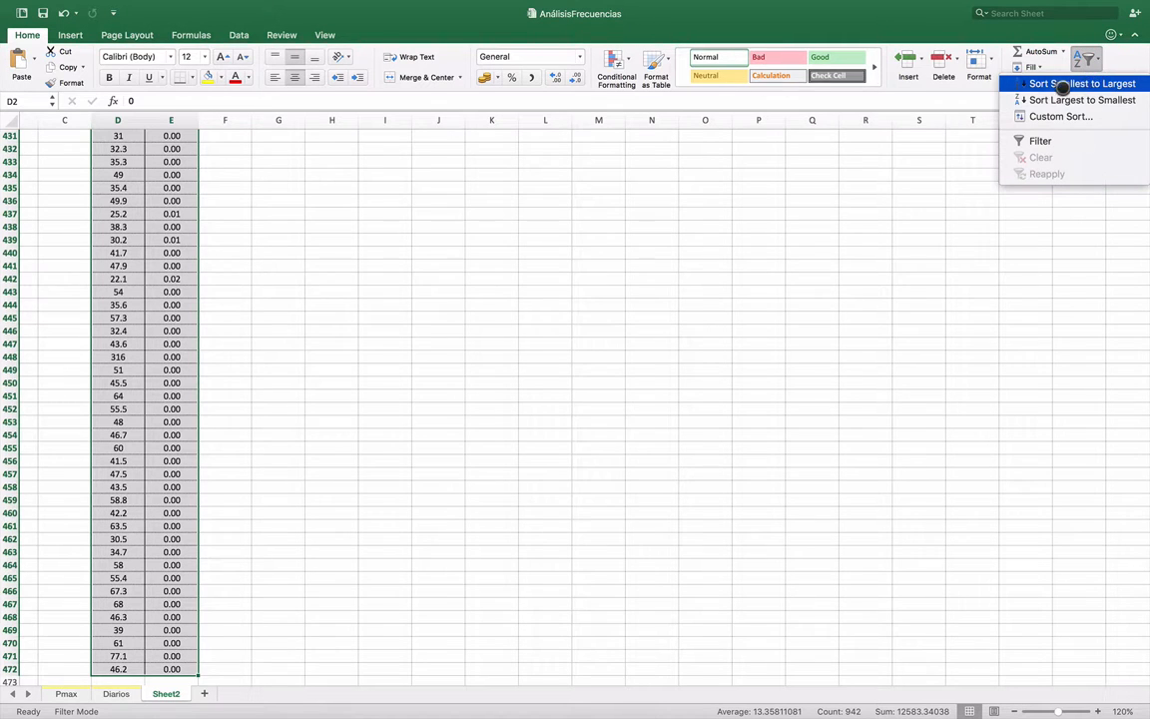
click(1039, 99)
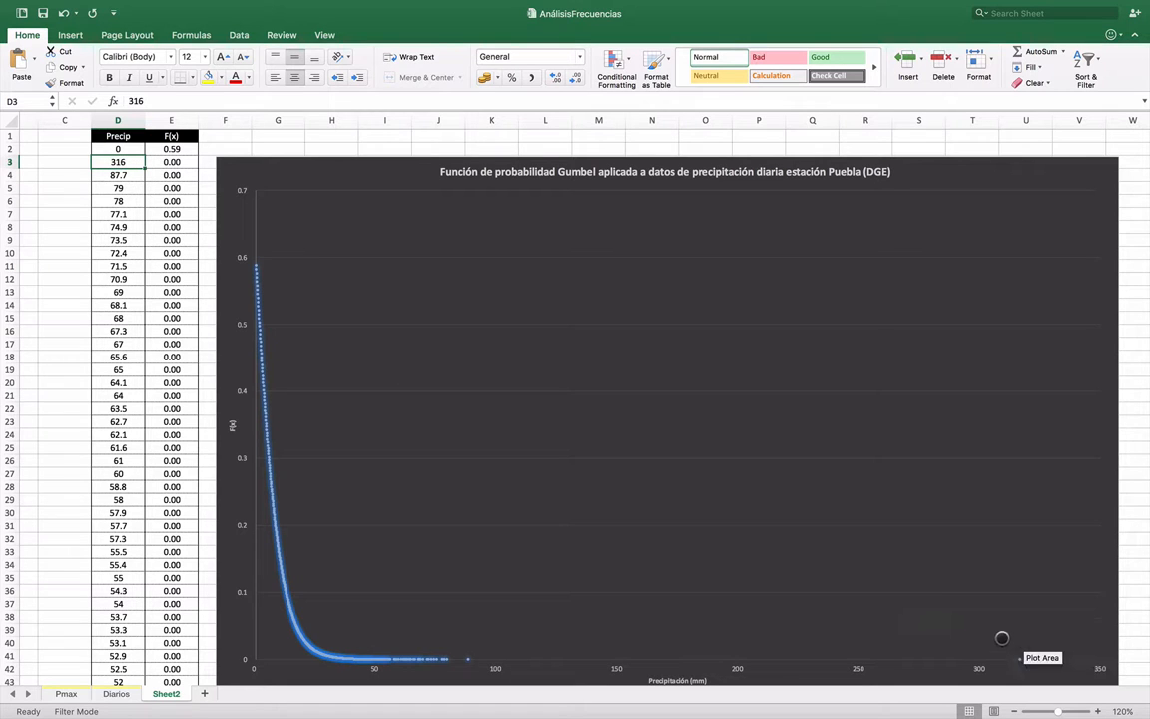
Show many more decimal places for the F(x) value of the 316 mm precipitation in E3, and move the chart away from the widened column.
mouse_move(1020, 658)
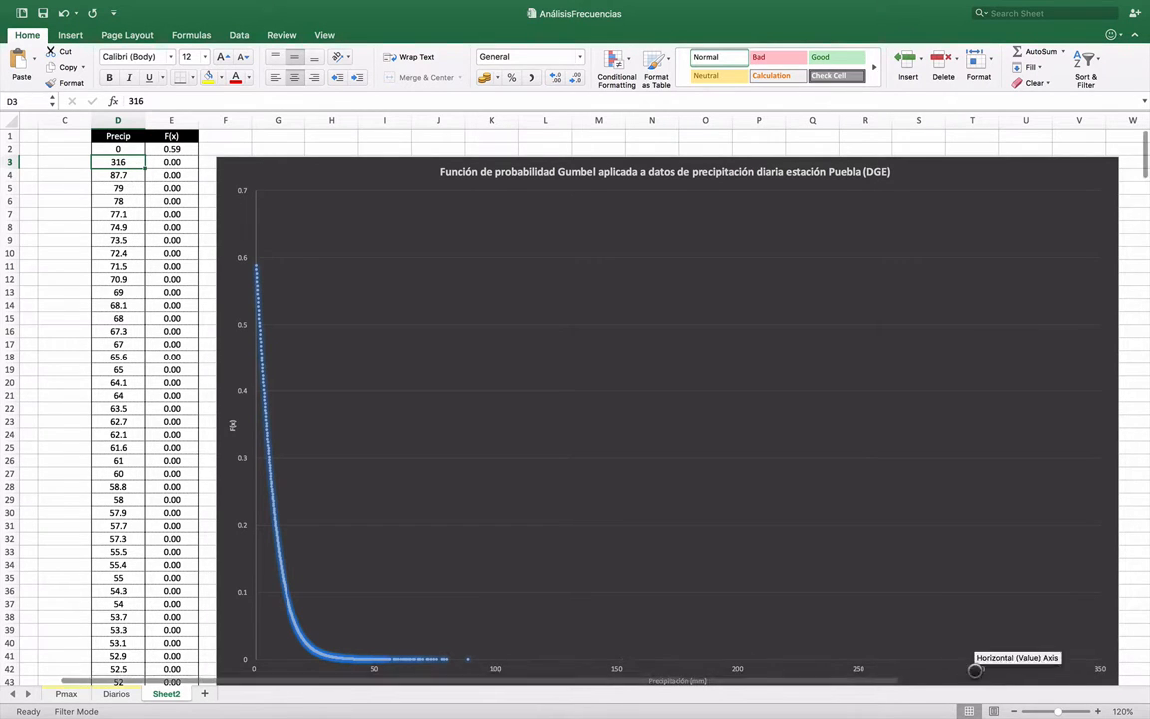
click(176, 161)
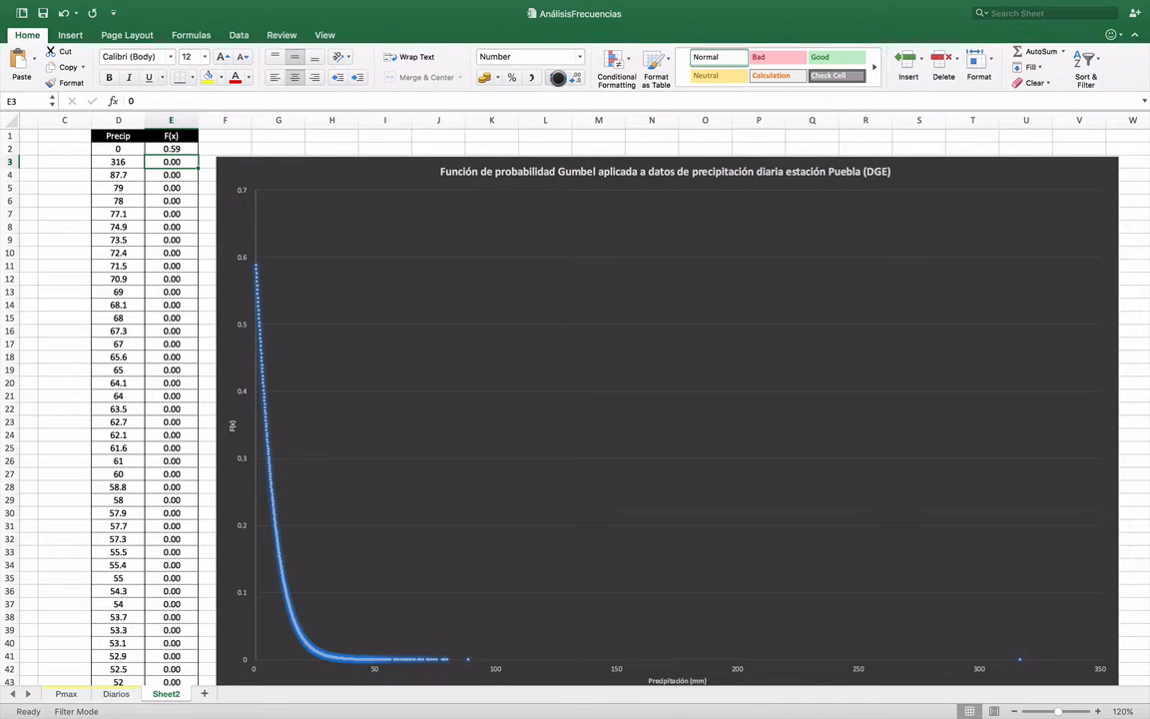
click(558, 77)
click(558, 76)
click(558, 77)
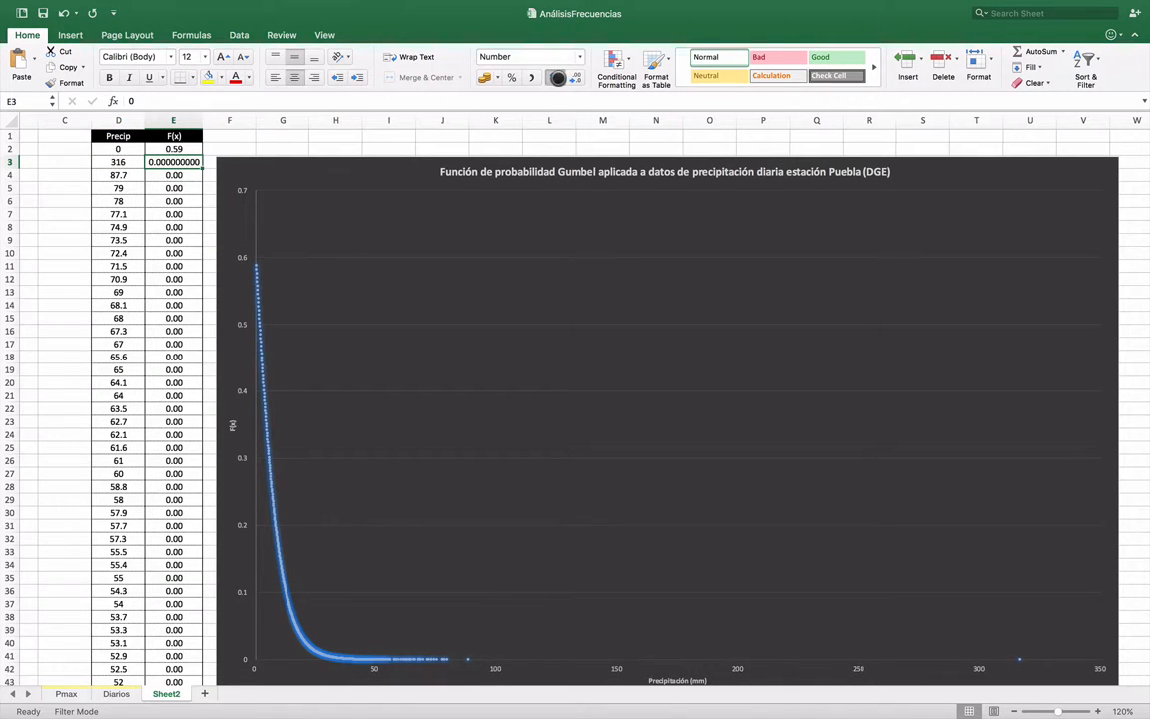
click(558, 77)
click(558, 76)
click(558, 76)
click(558, 77)
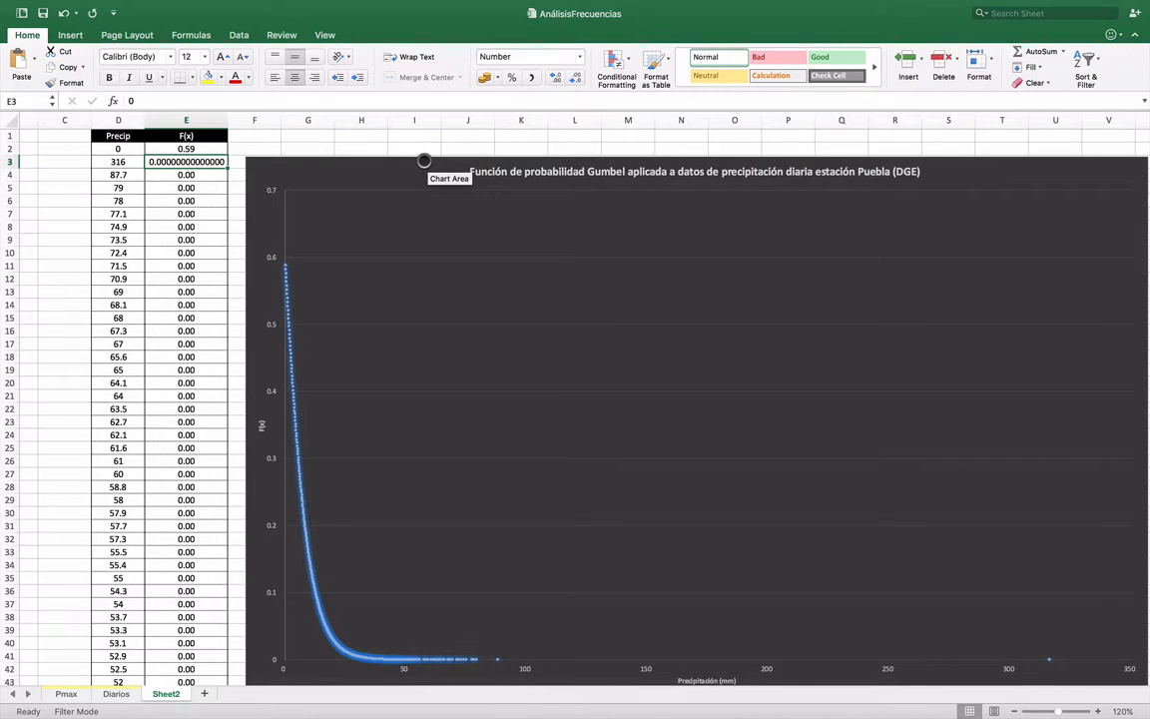
click(457, 163)
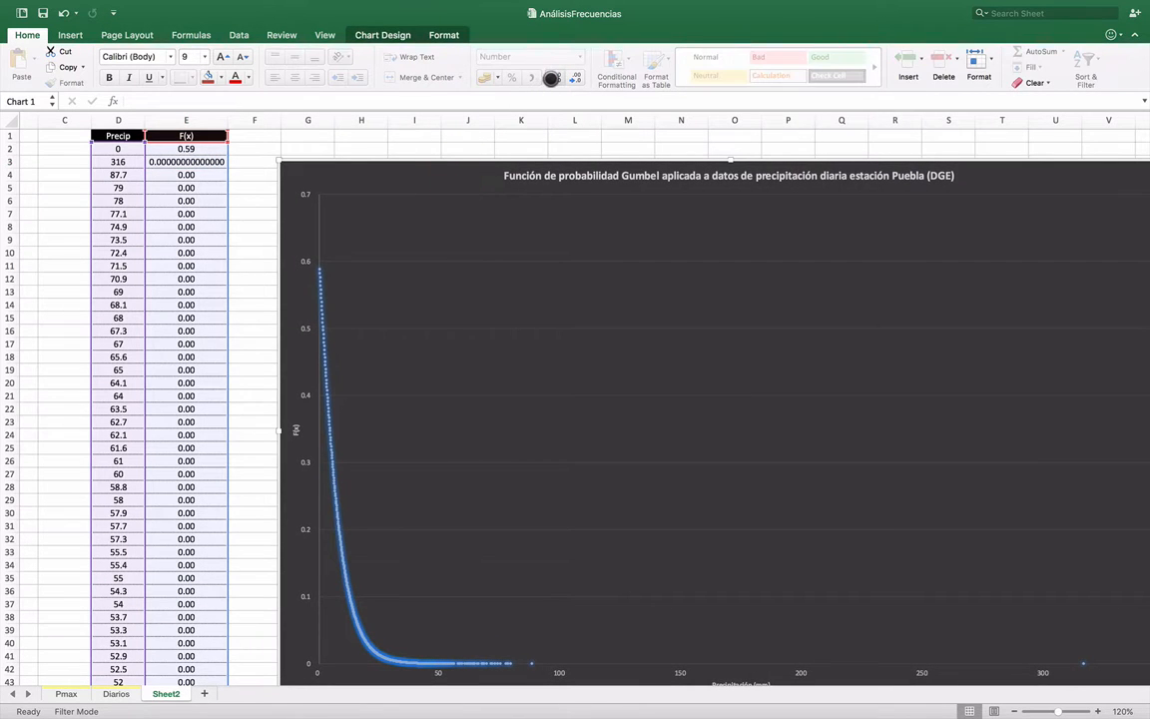
key(Escape)
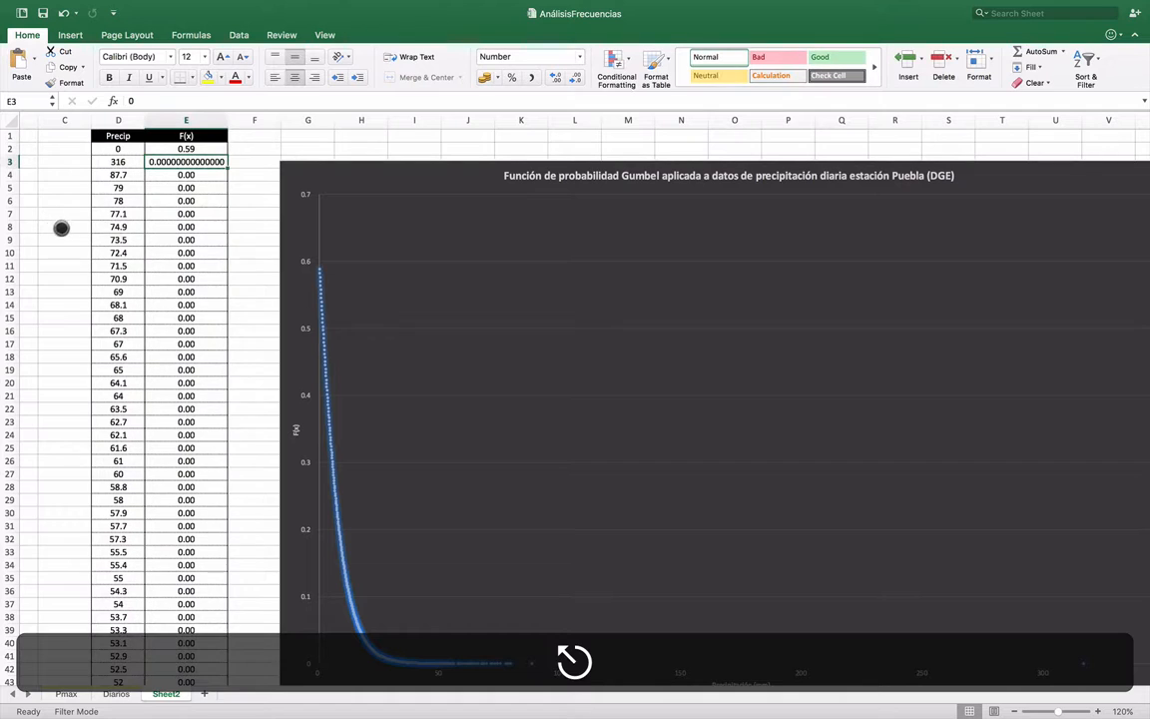
Show nine decimal places for the F(x) value of the 87.7 mm precipitation in E4.
click(111, 175)
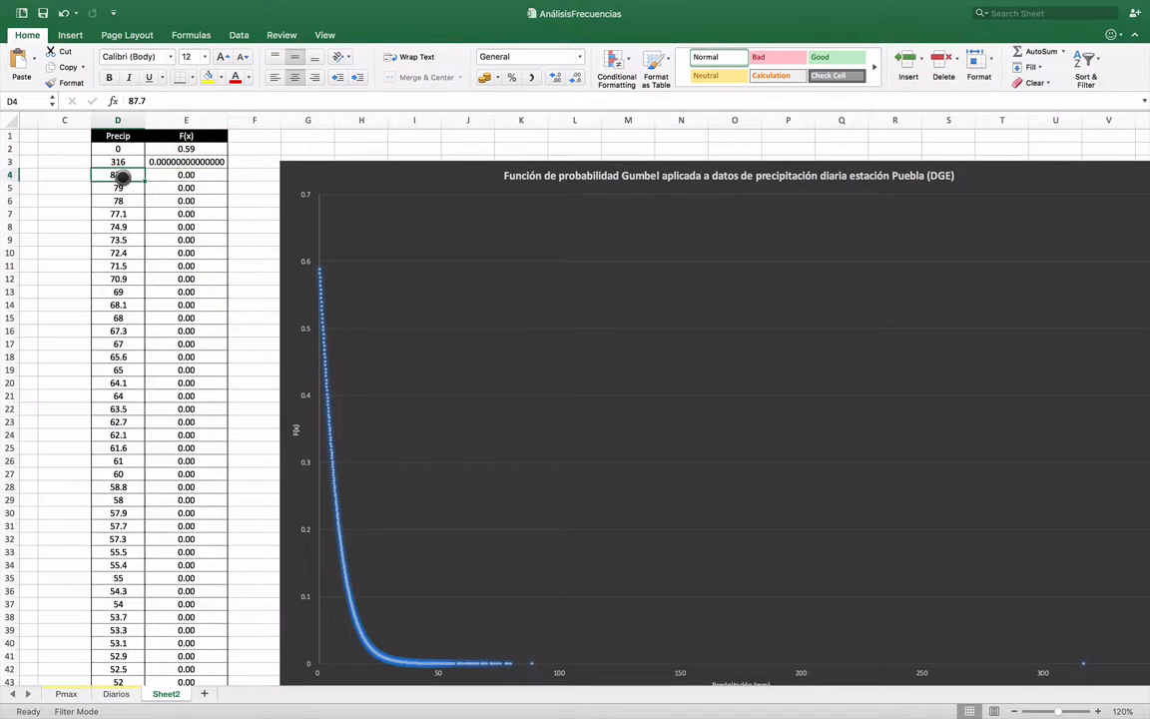
click(188, 175)
click(559, 79)
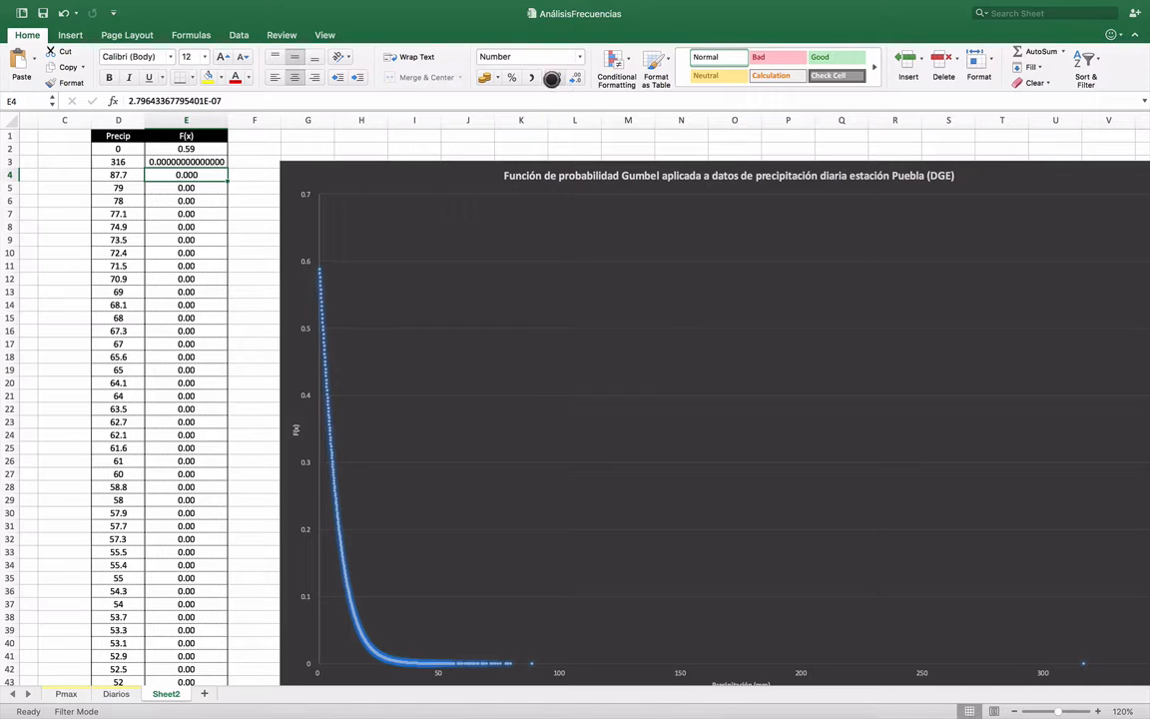
click(554, 79)
click(552, 79)
click(552, 78)
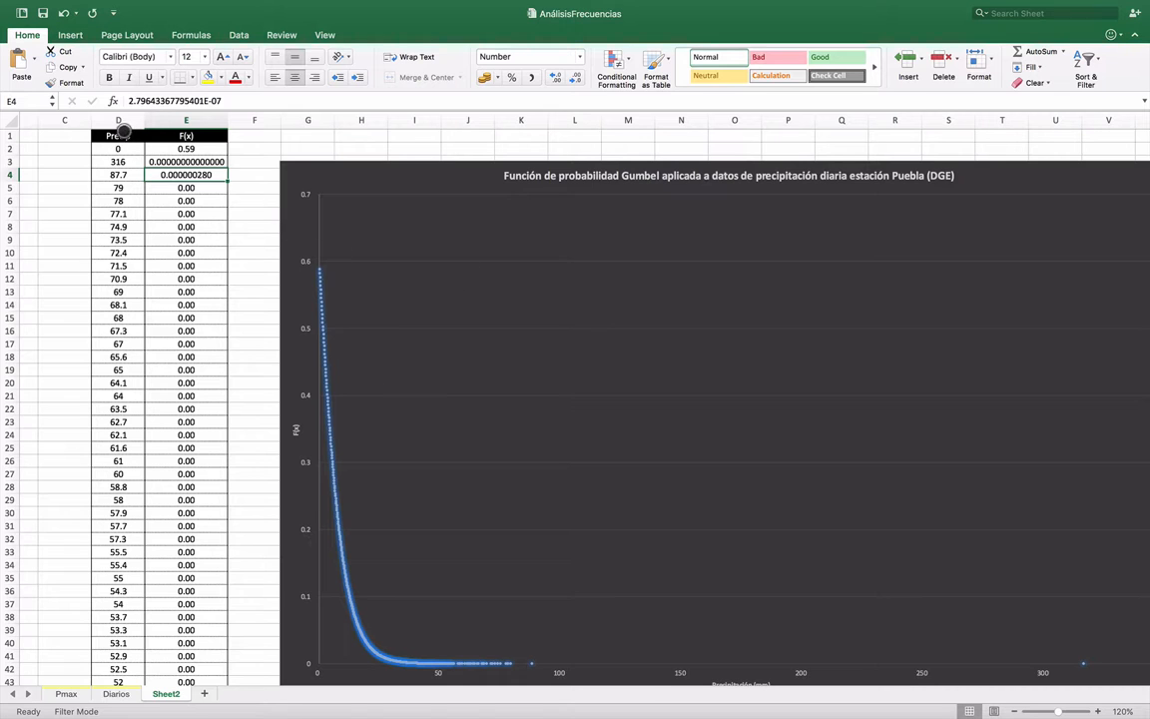
Sort the Sheet2 Precip and F(x) rows from row 2 to row 472 from smallest to largest precipitation.
drag(108, 148, 188, 147)
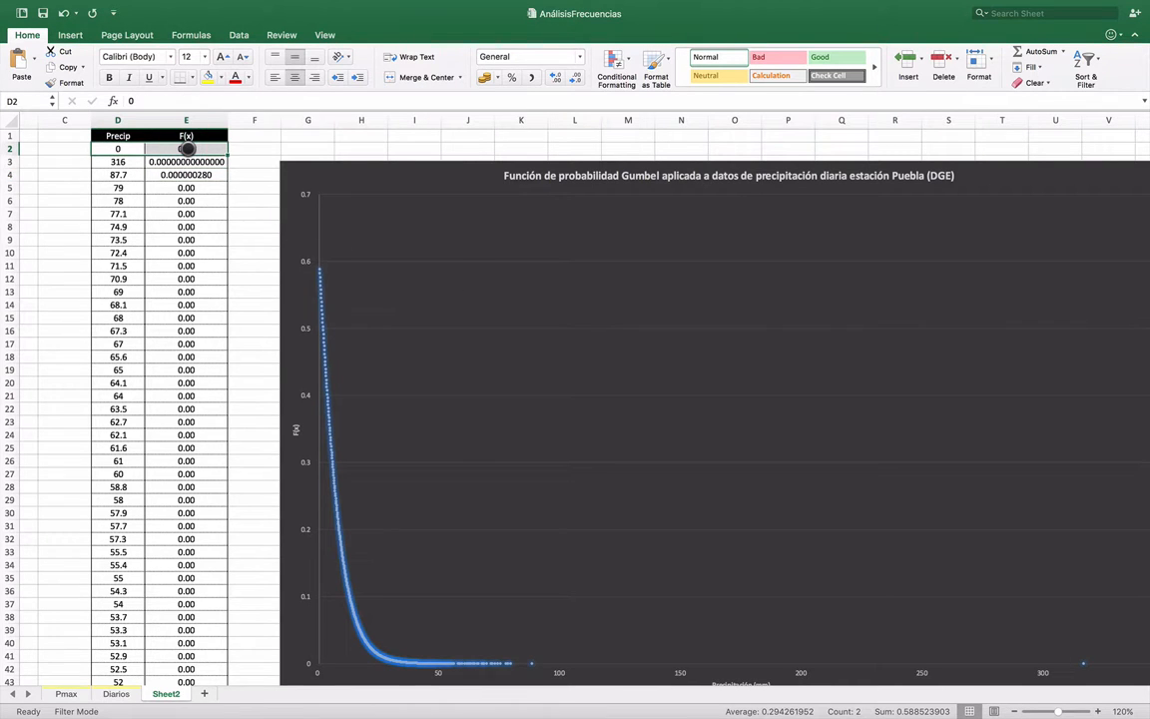
key(shift+super+Down)
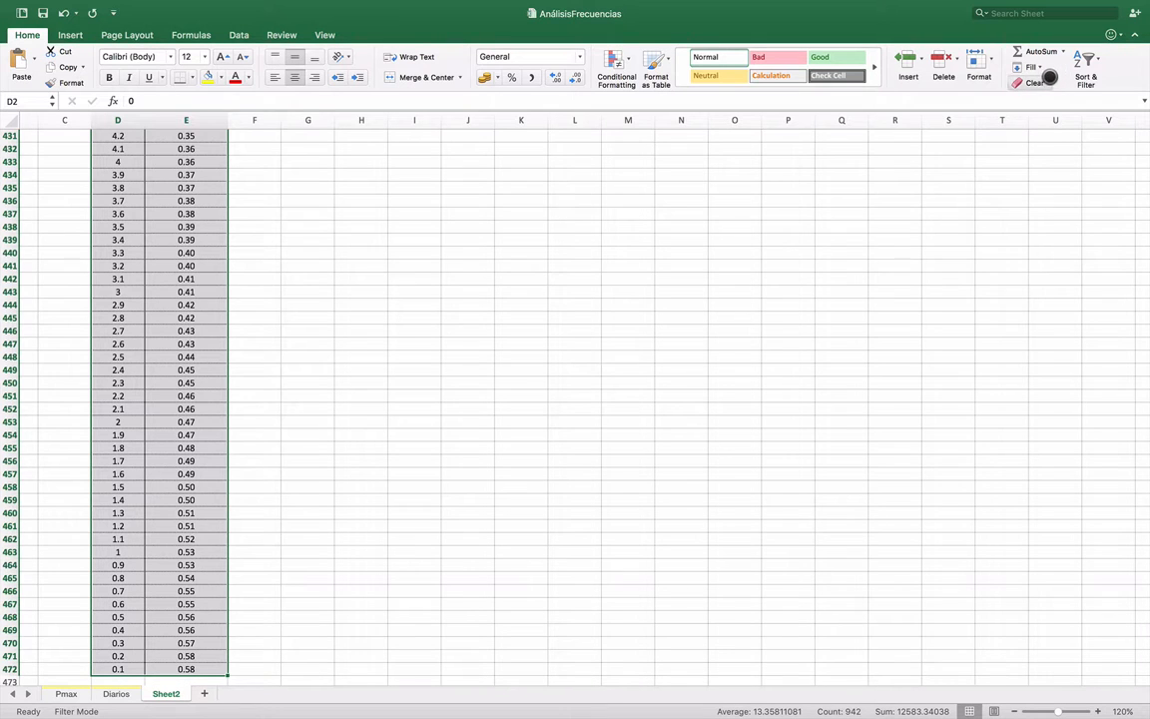
click(1094, 67)
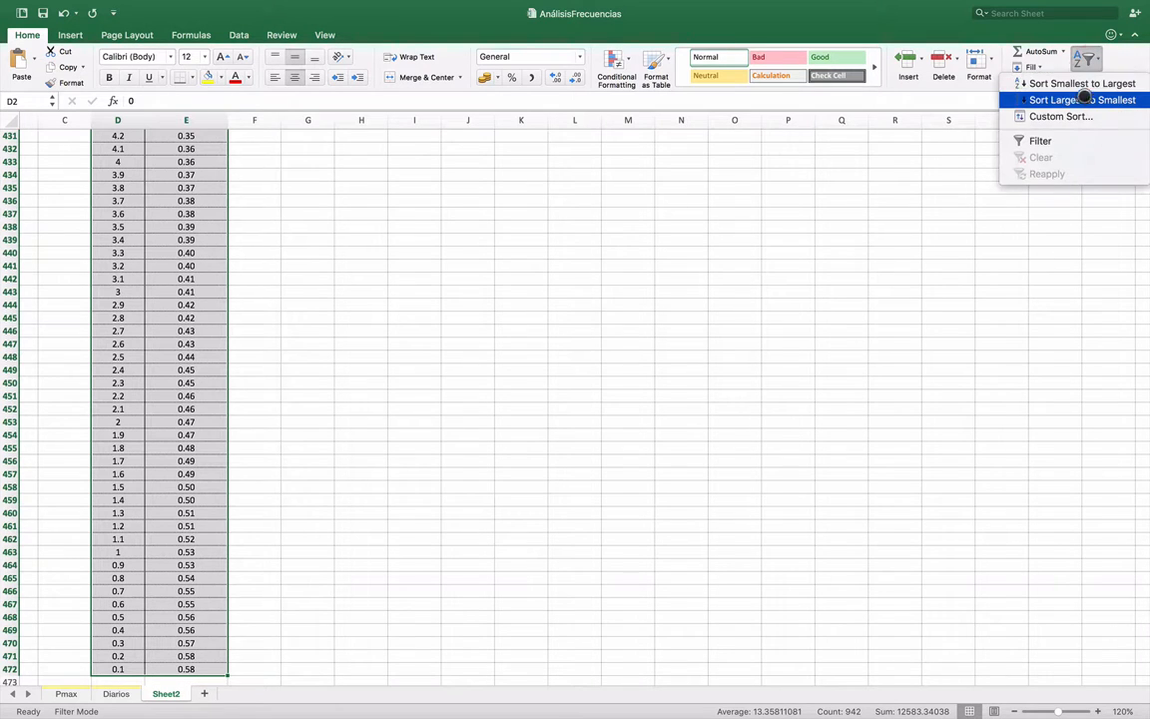
click(1082, 83)
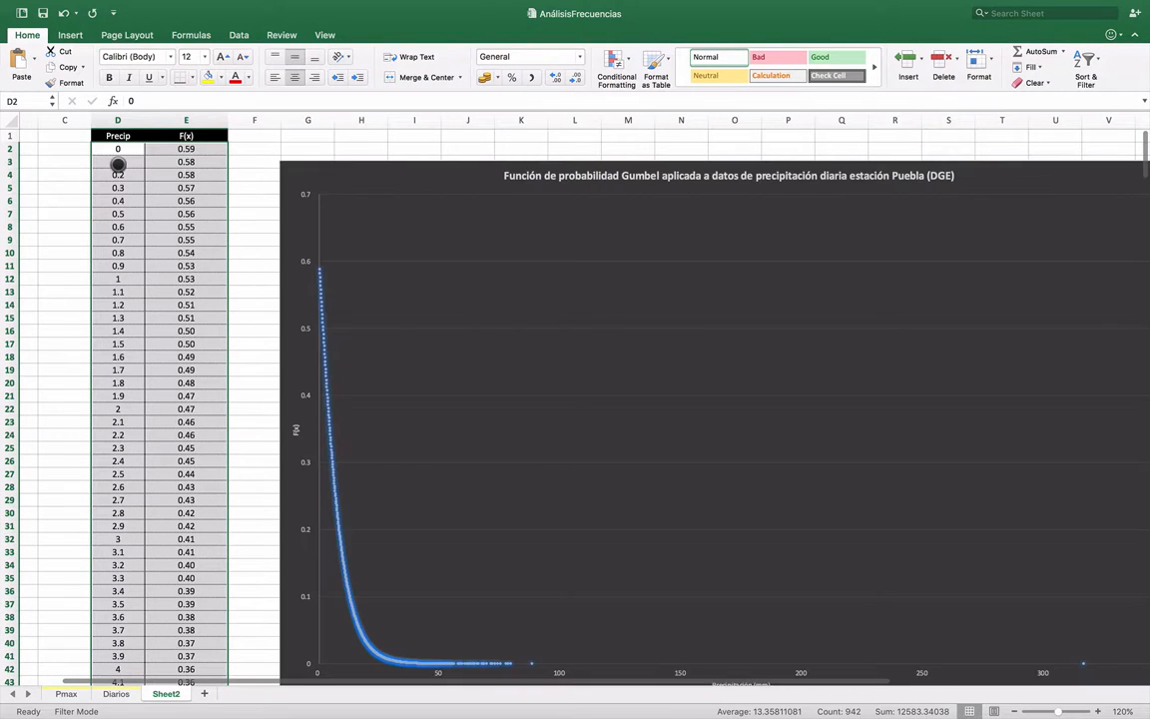
Review the F(x) values of the sorted low precipitations, including those for 0.1 mm and 4 mm.
click(116, 162)
click(208, 163)
click(208, 163)
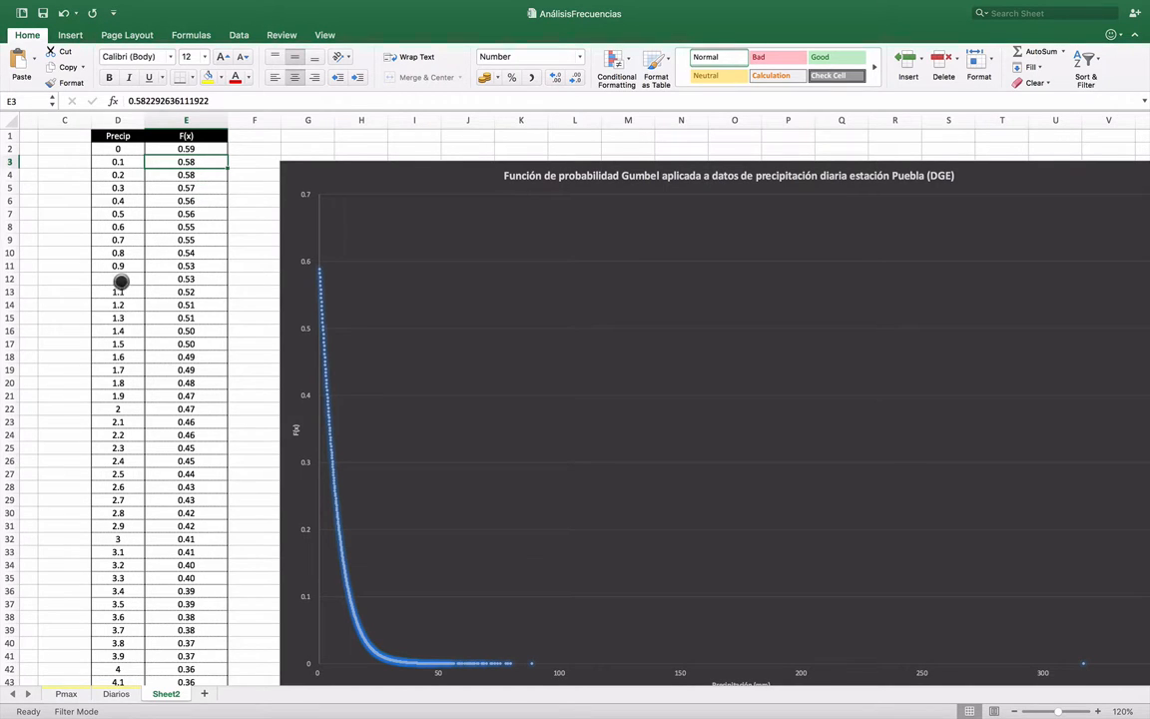
scroll(181, 285, down, 5)
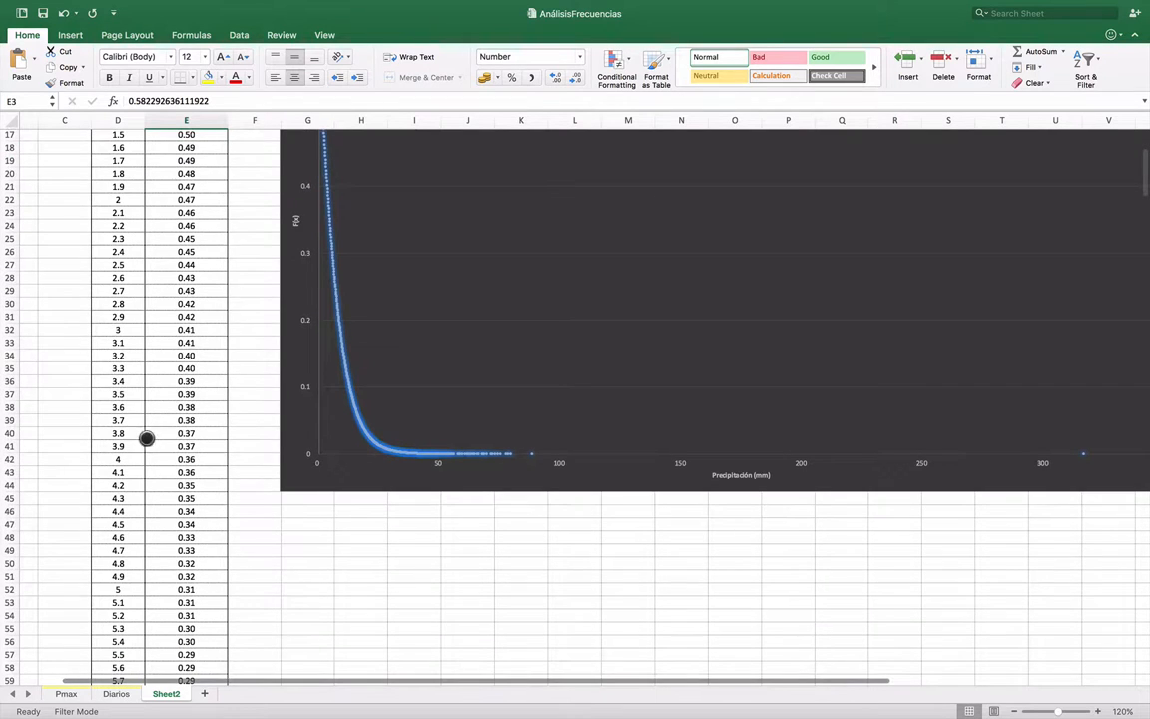
scroll(130, 463, down, 4)
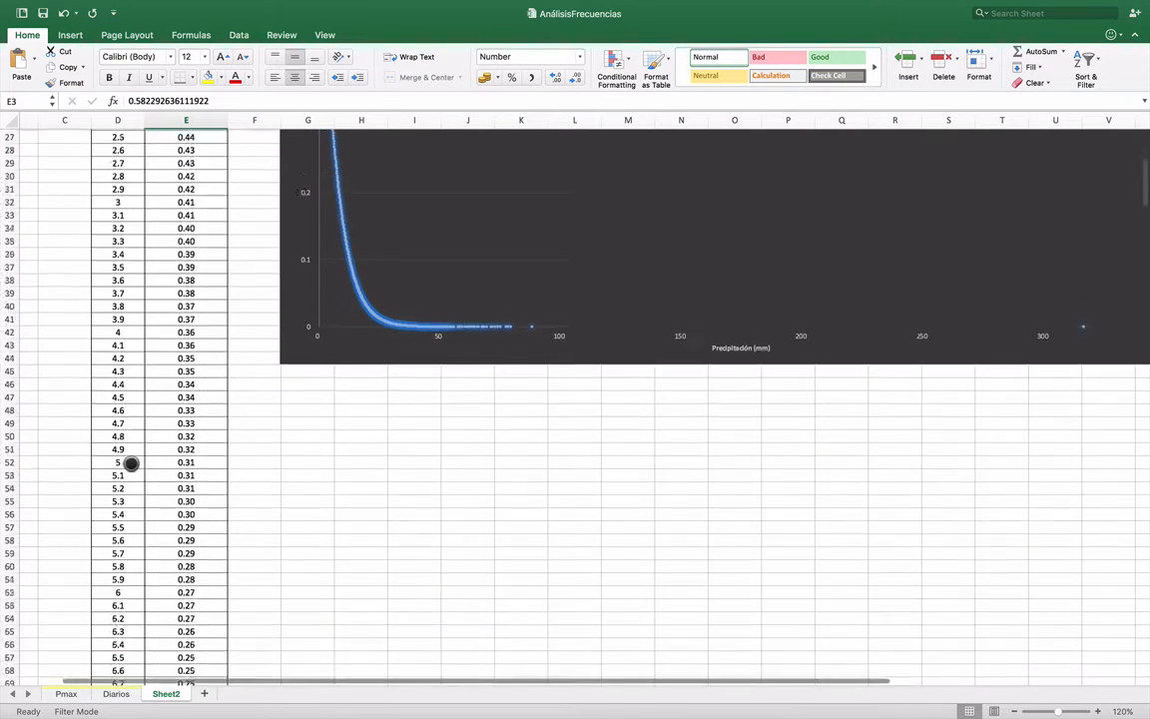
scroll(158, 300, up, 1)
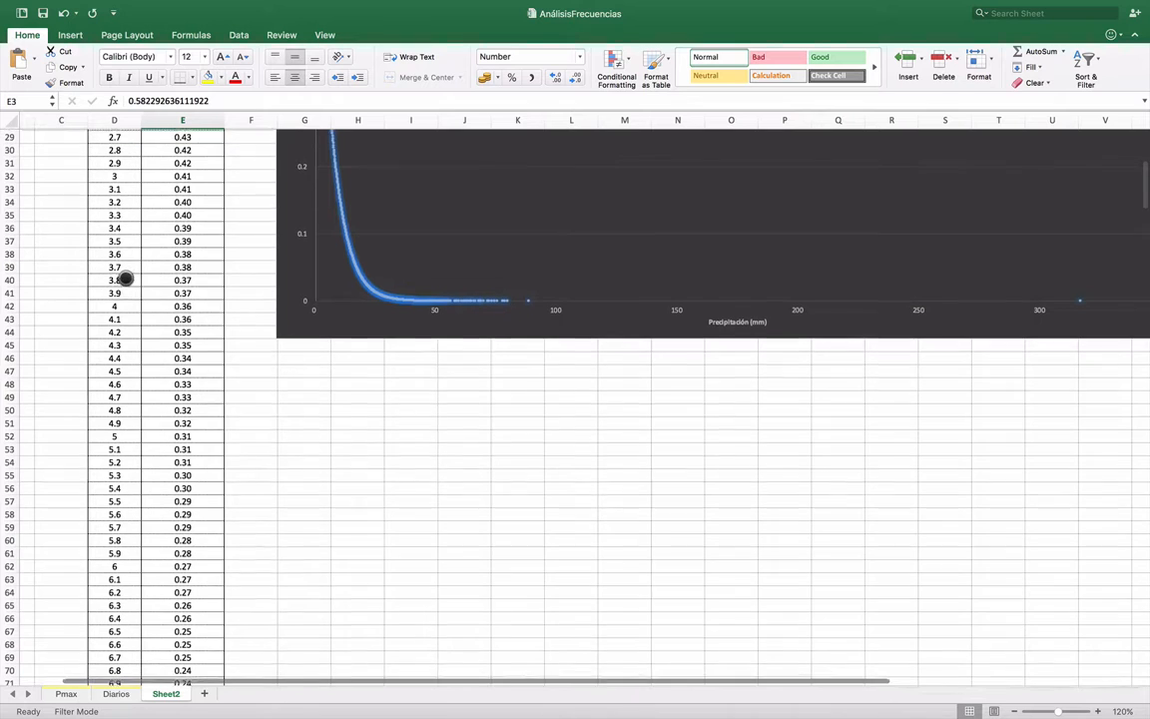
click(189, 307)
scroll(693, 365, up, 9)
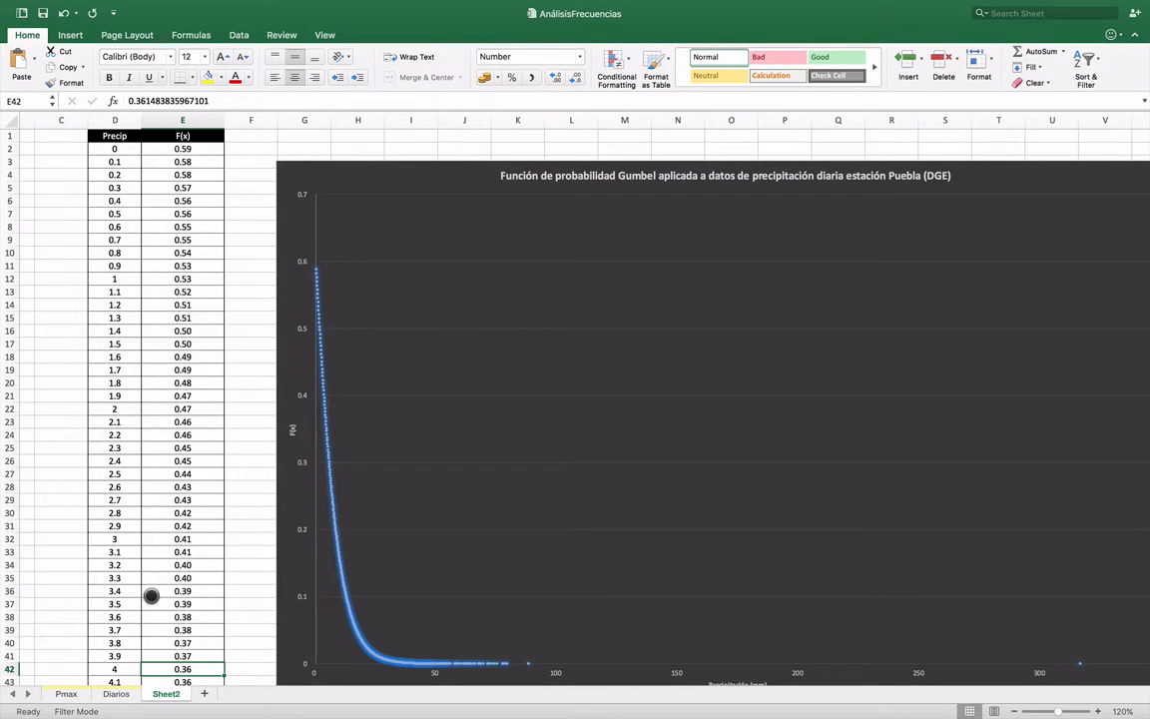
Inspect the F(x) formula in E10 of the Diarios sheet, look back at the Sheet2 chart, and return to Diarios.
click(117, 693)
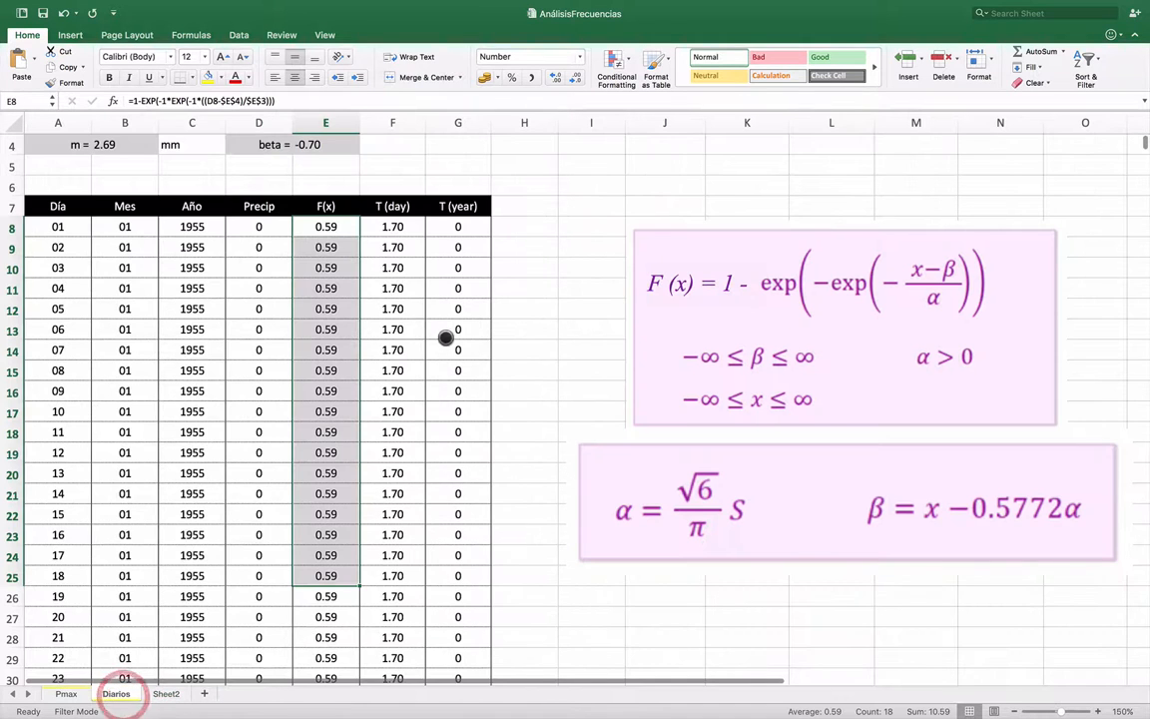
click(327, 267)
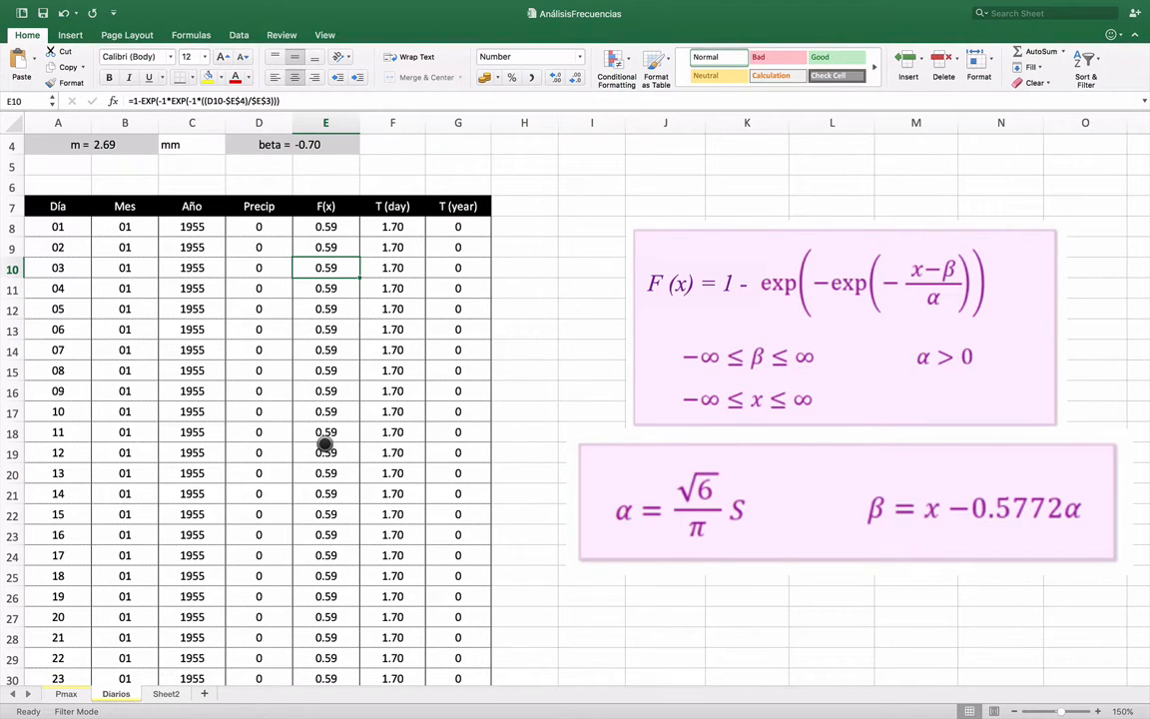
click(166, 692)
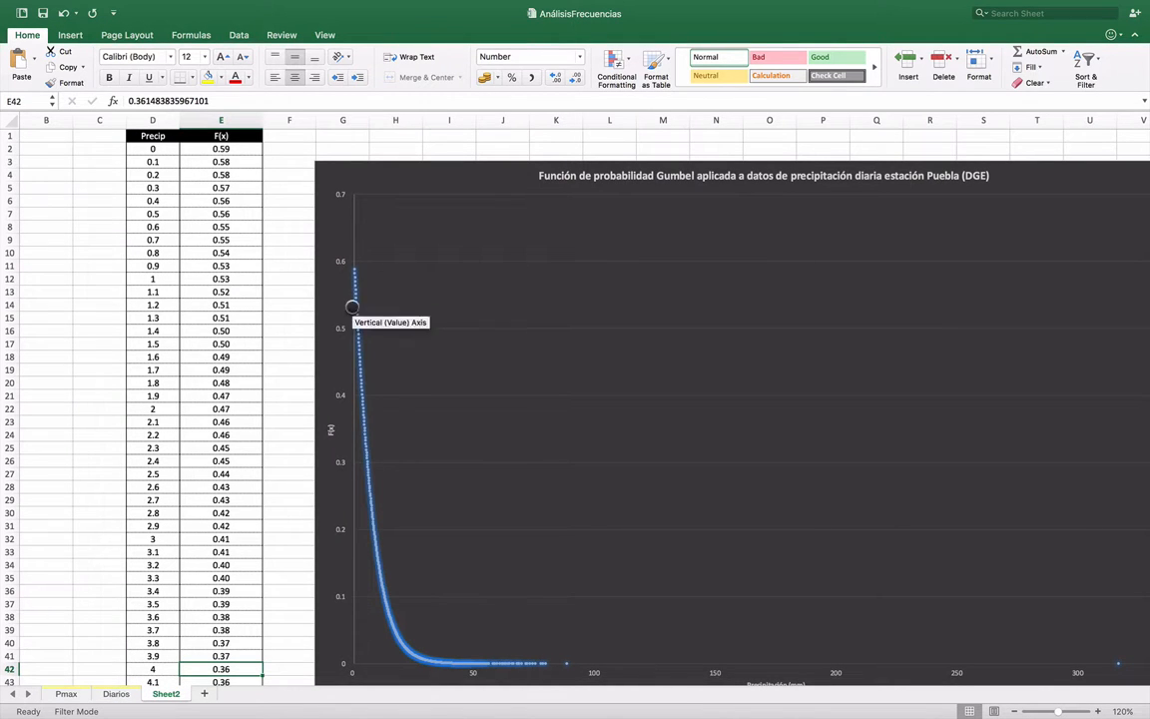
click(120, 692)
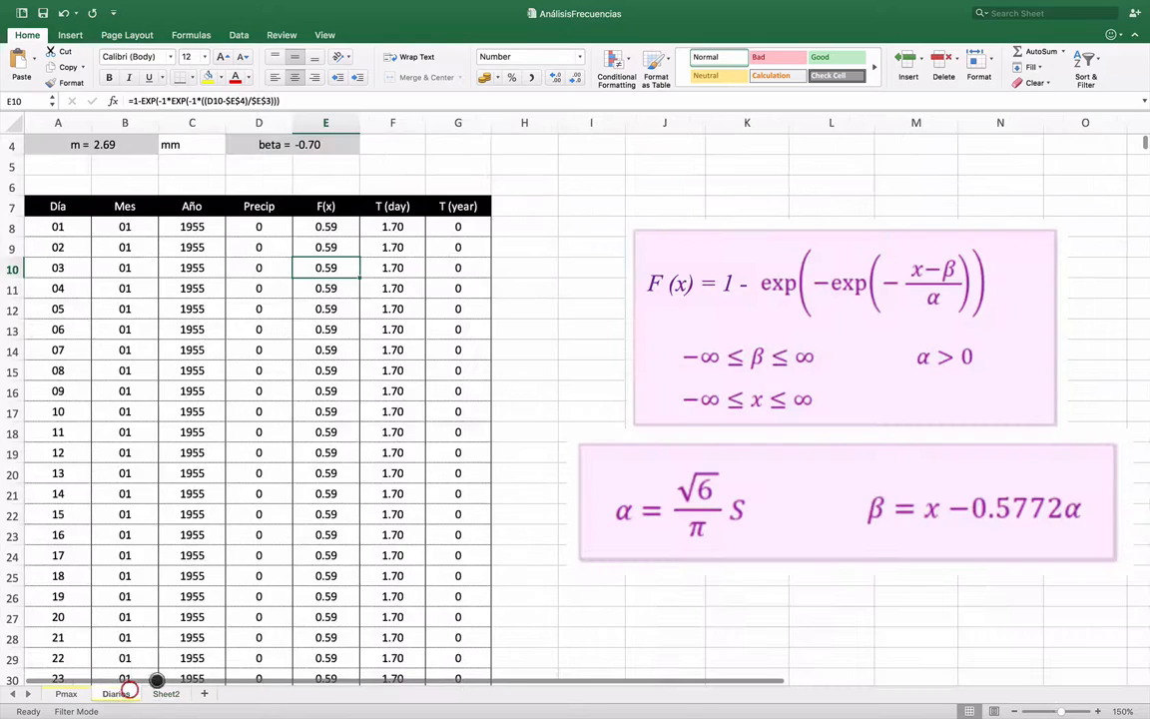
Inspect the T (day), F(x) and T (year) formulas in F8, E8 and G8 of the Diarios sheet.
click(394, 228)
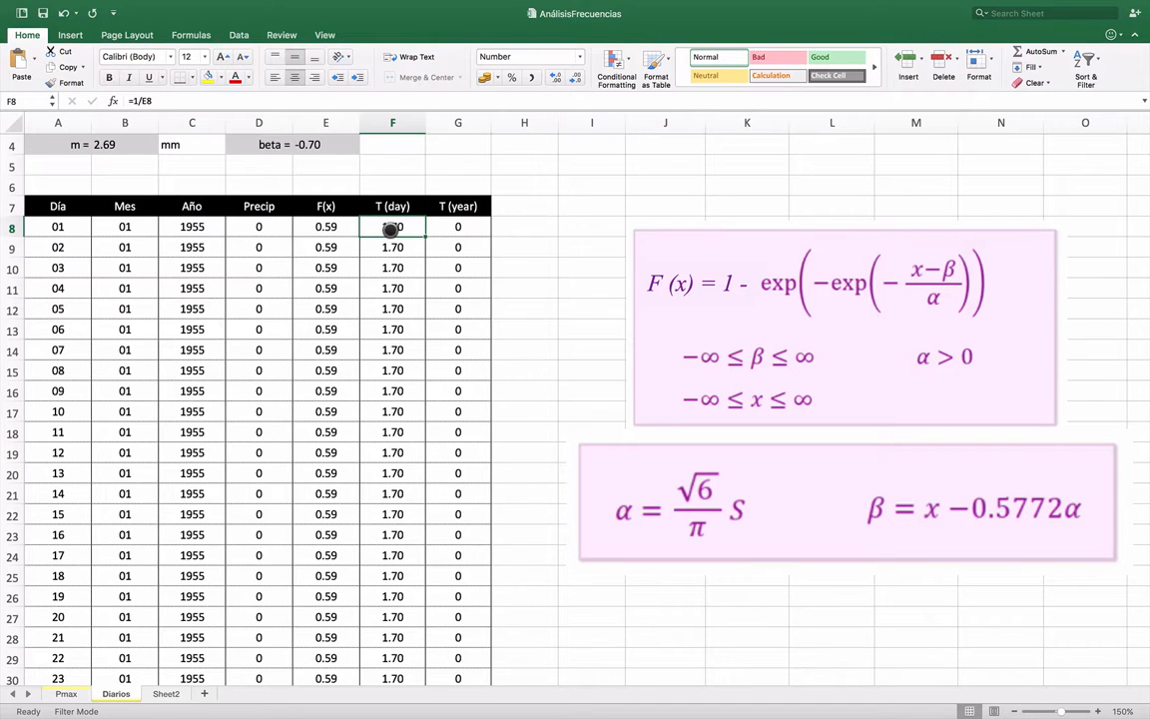
click(326, 228)
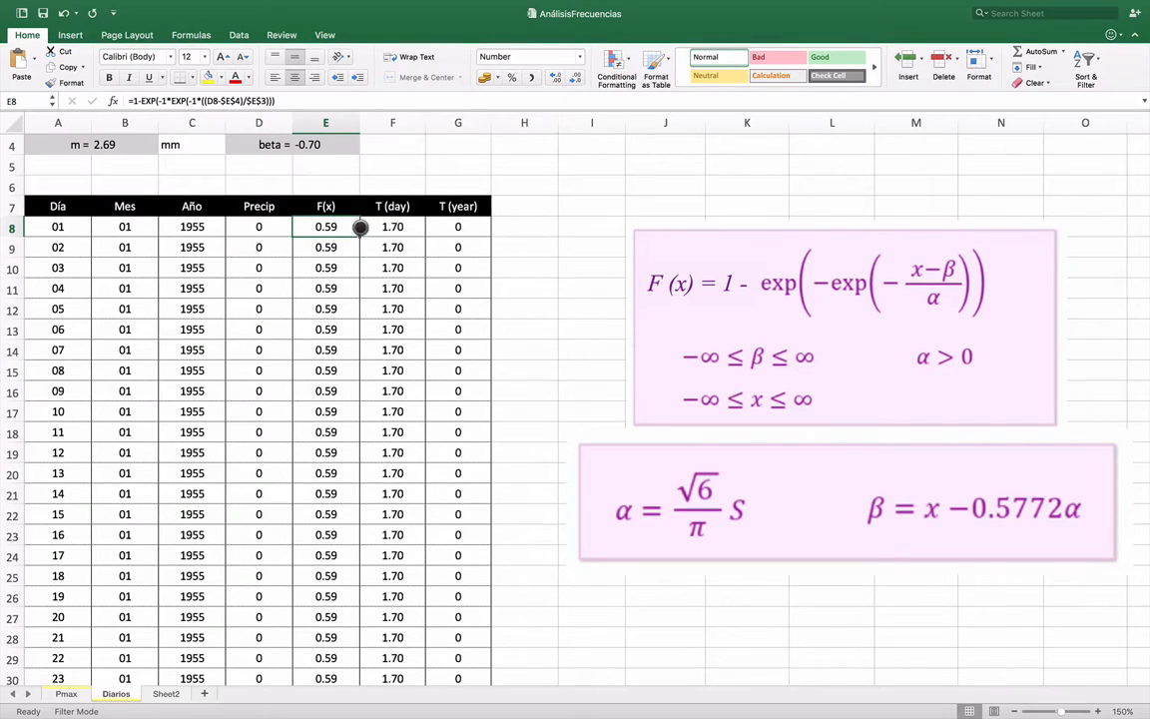
click(394, 227)
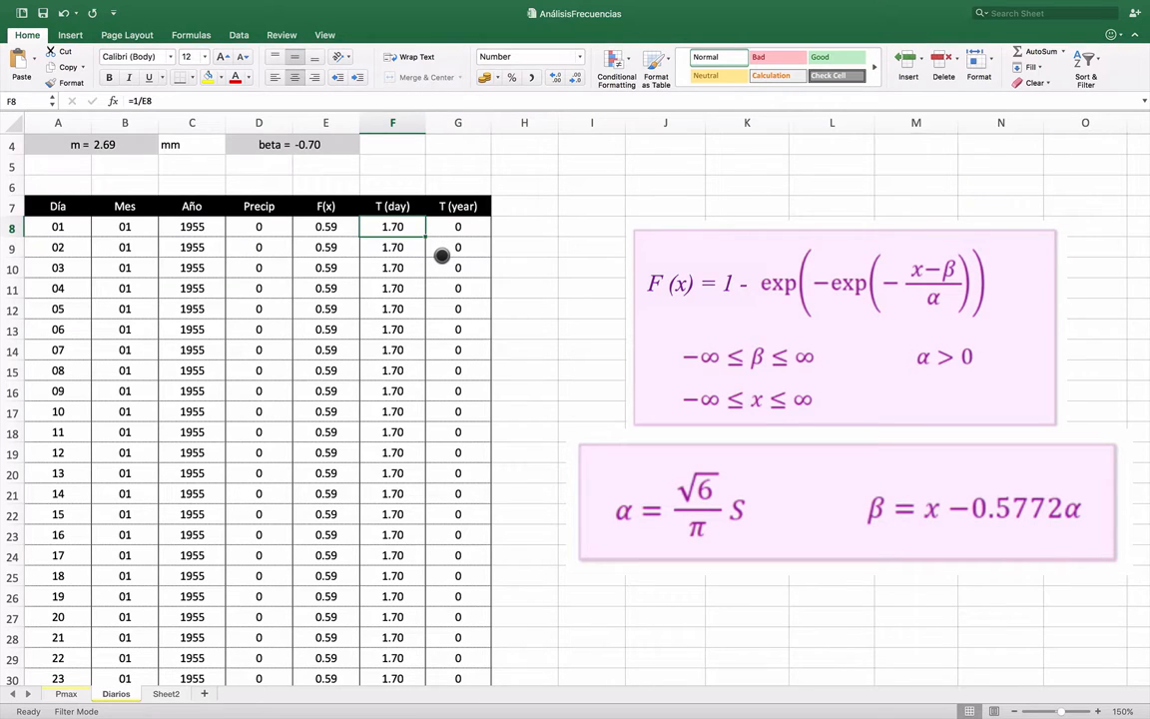
click(461, 226)
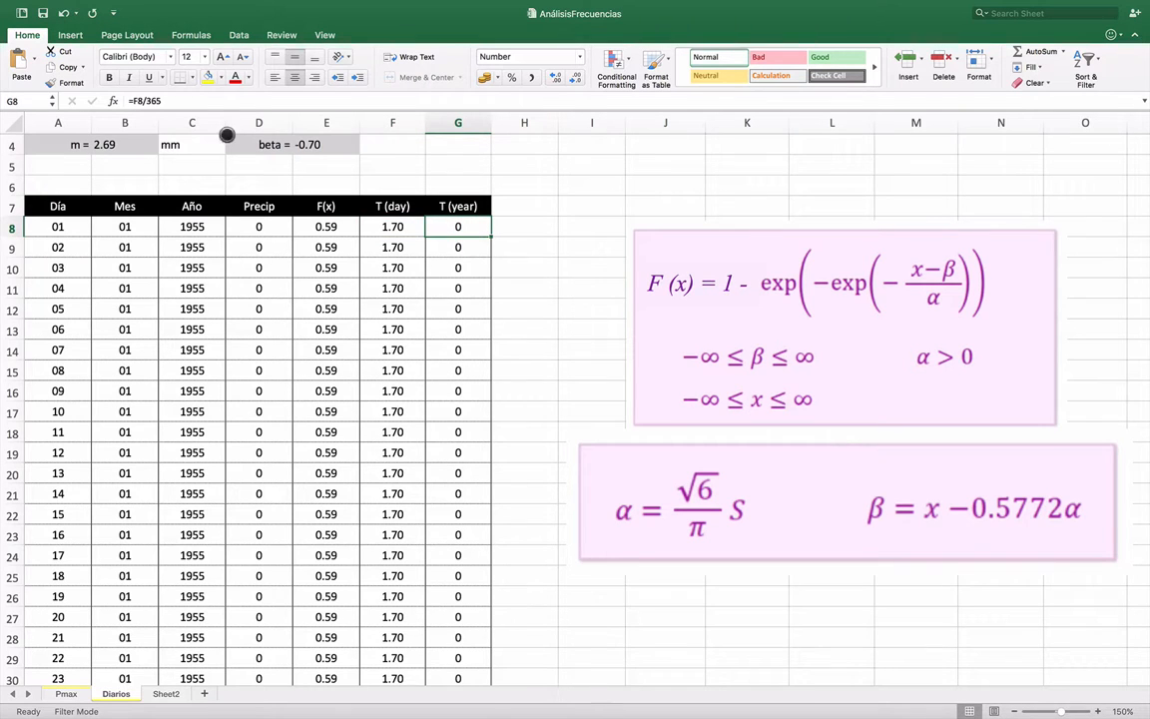
click(153, 101)
Show five decimal places for the T (year) value in G8.
click(556, 79)
click(555, 80)
click(555, 80)
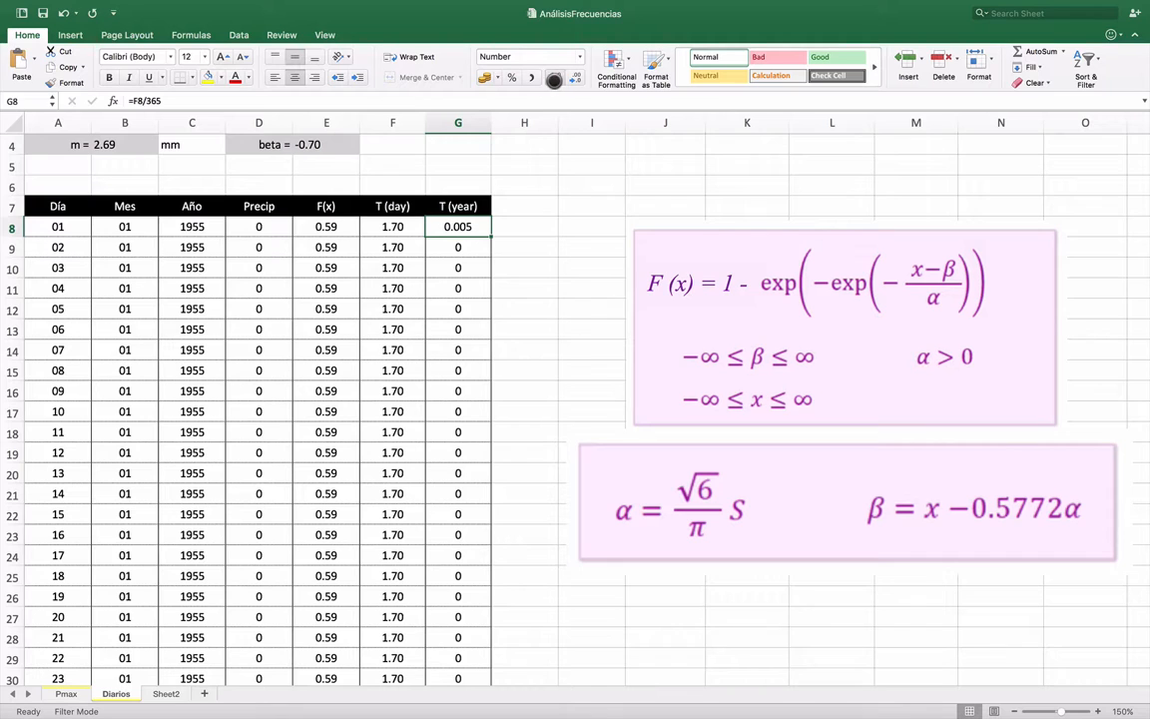
click(553, 79)
click(555, 80)
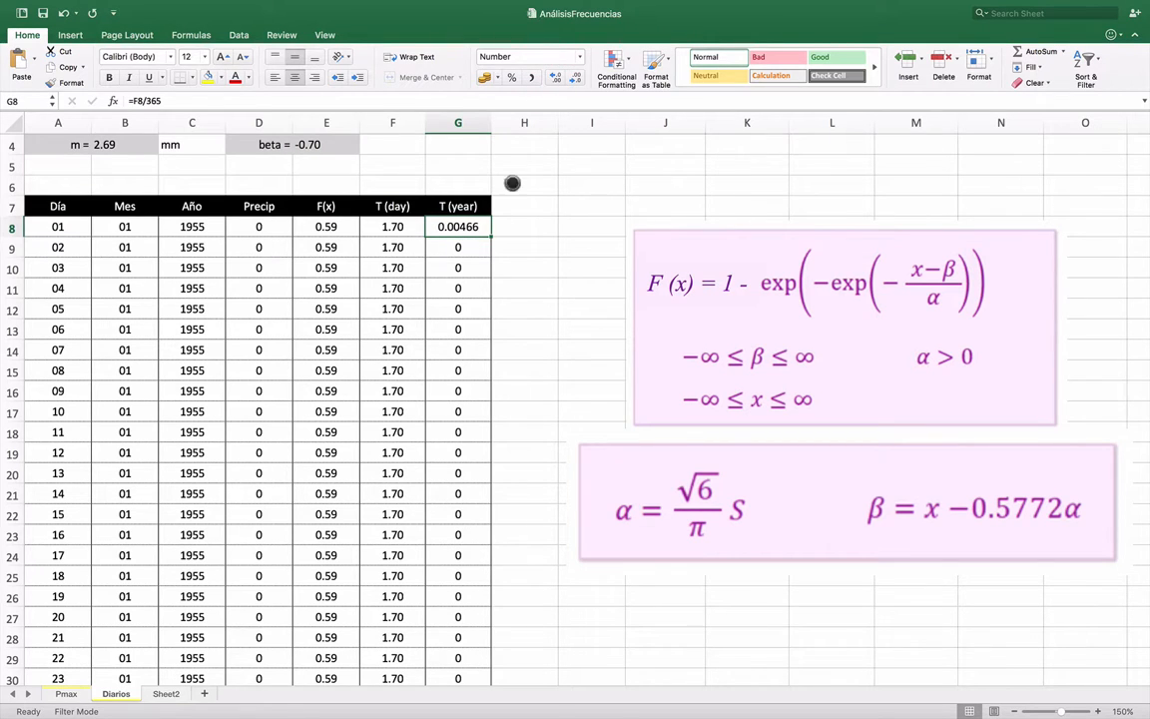
Reduce the T (year) value in G8 back to a whole number without decimals.
click(572, 79)
click(572, 79)
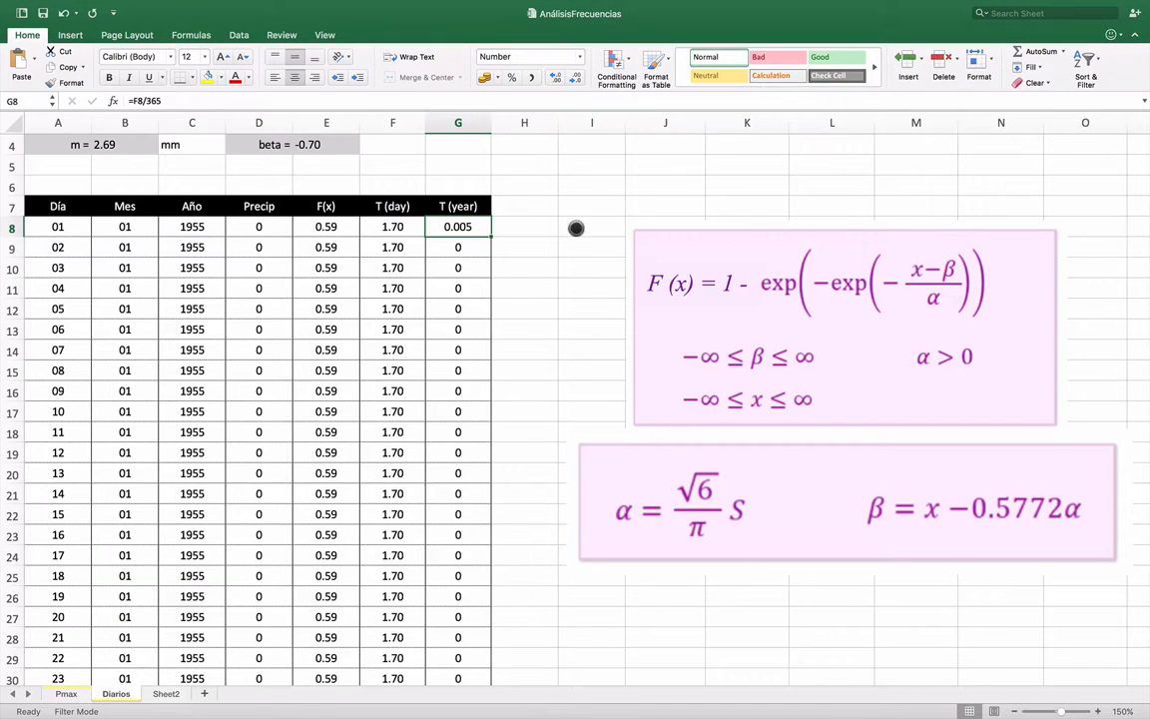
mouse_move(820, 8)
click(578, 76)
click(579, 77)
click(579, 77)
Show two decimal places for the T (year) value of the 26.9 mm precipitation in row 194.
scroll(355, 357, down, 20)
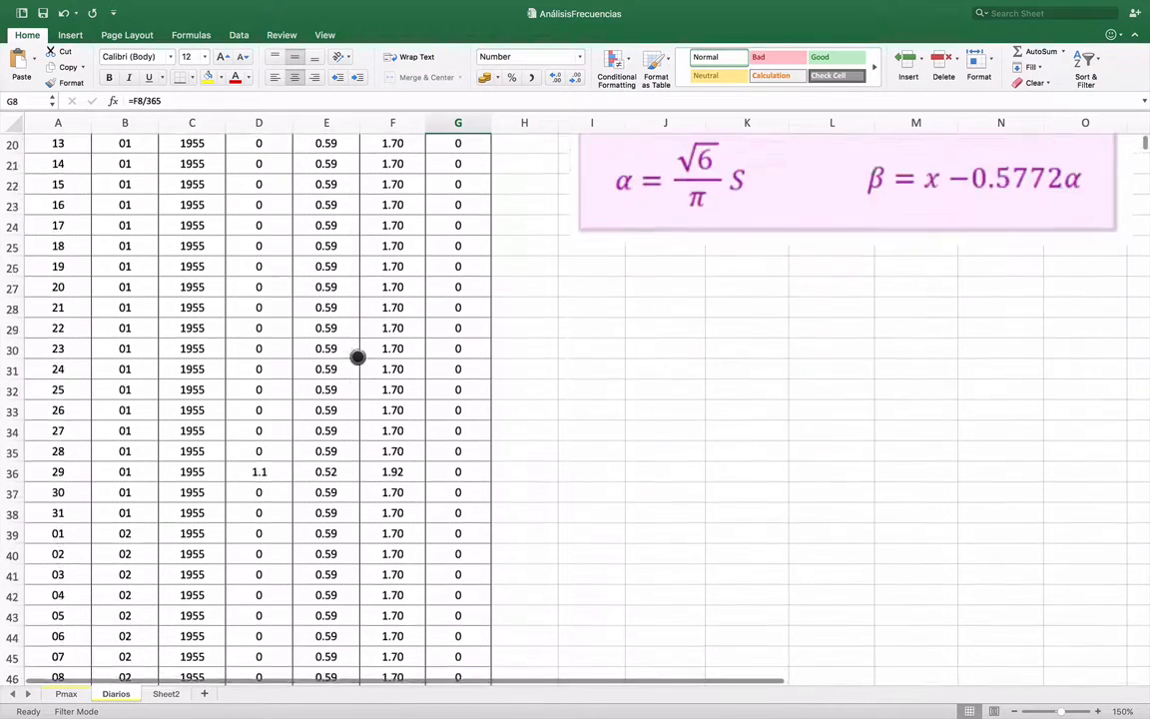
scroll(361, 351, down, 20)
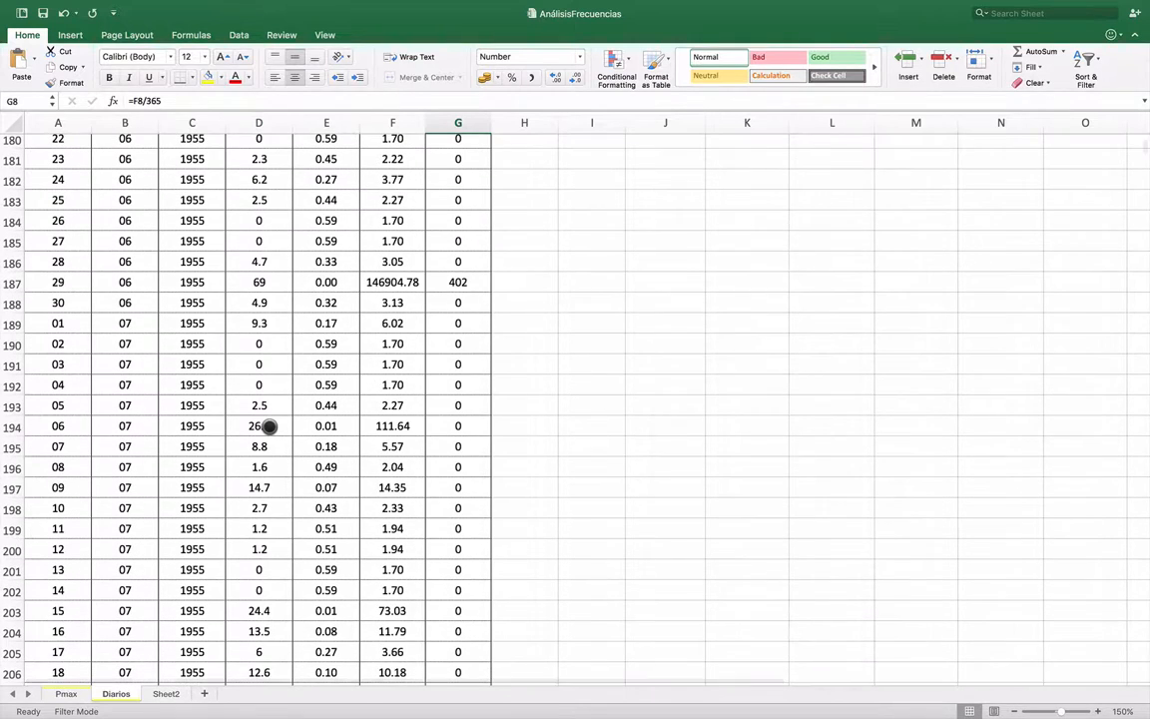
drag(269, 427, 457, 423)
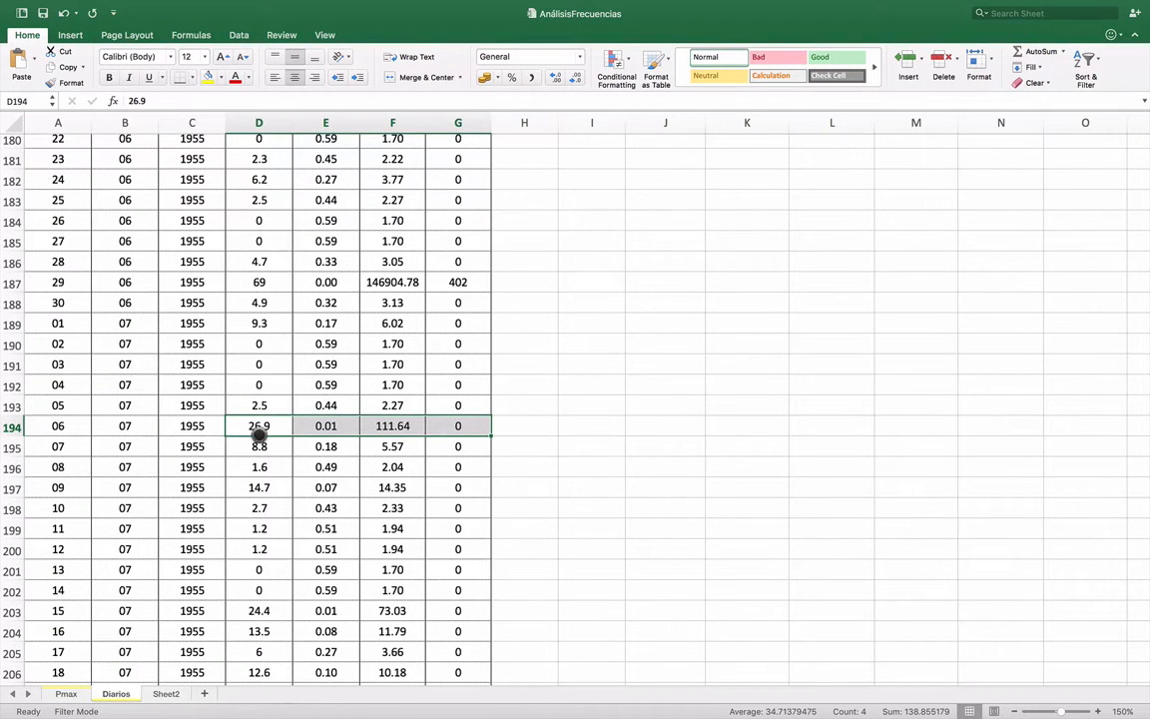
click(473, 431)
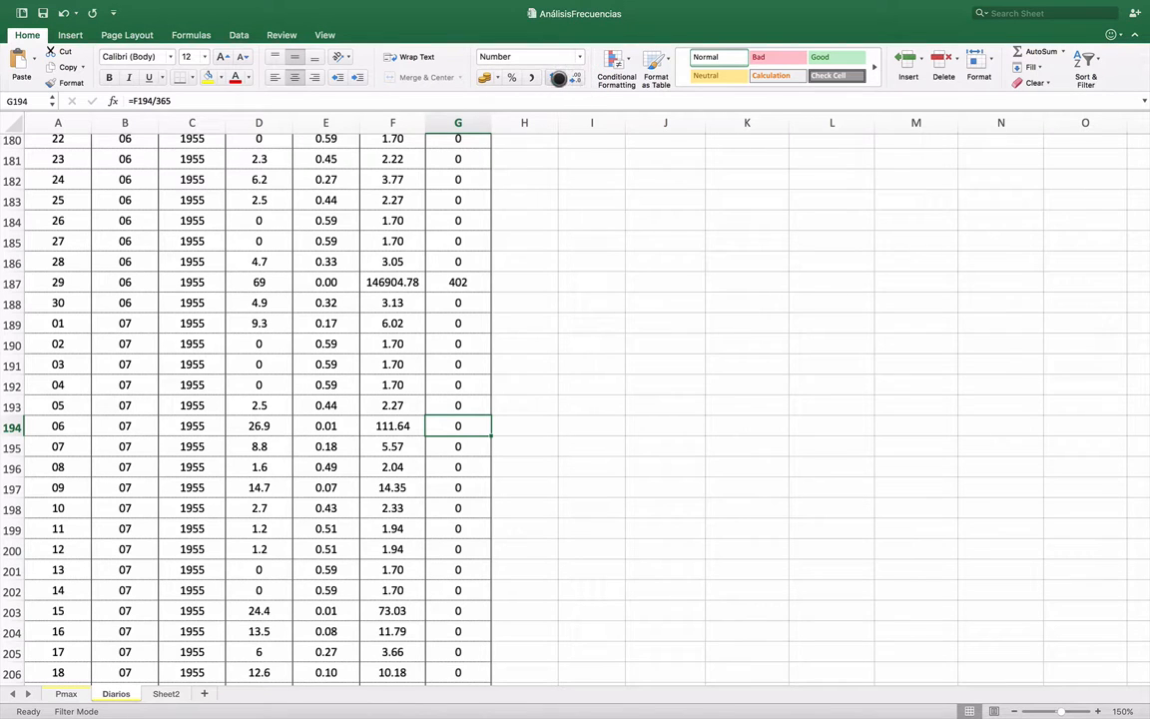
click(558, 78)
click(558, 78)
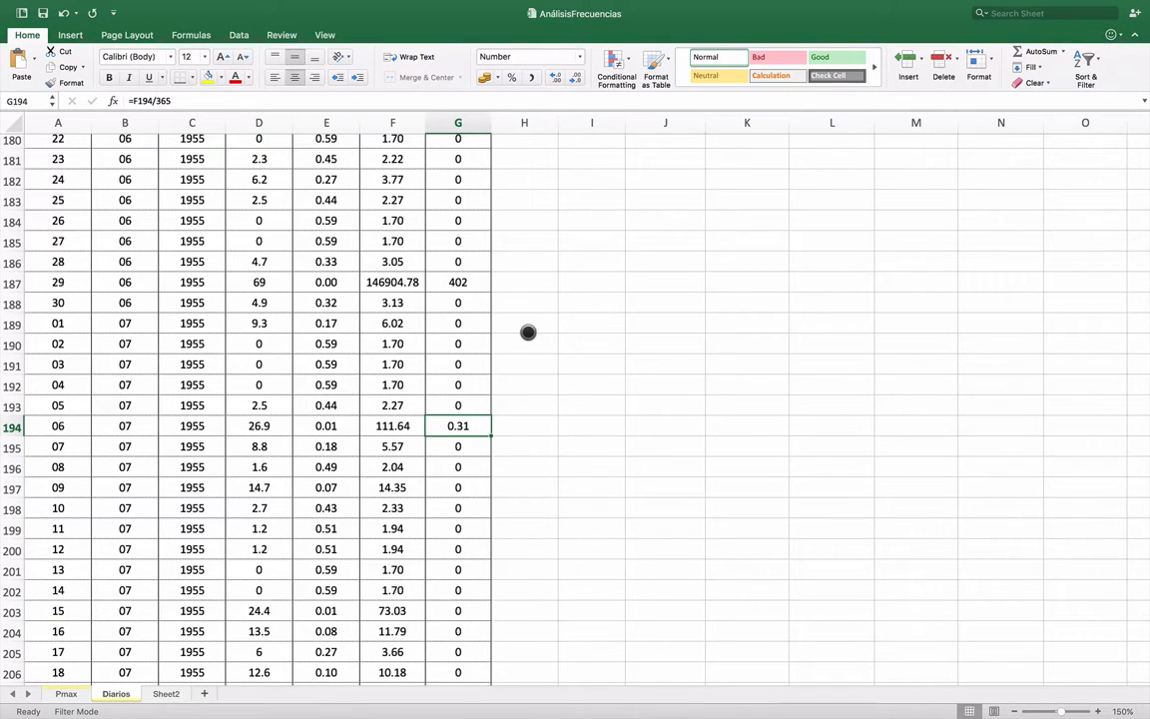
Examine the T (year) values for July and August 1955, including G245 for the 45.6 mm precipitation.
scroll(457, 449, down, 5)
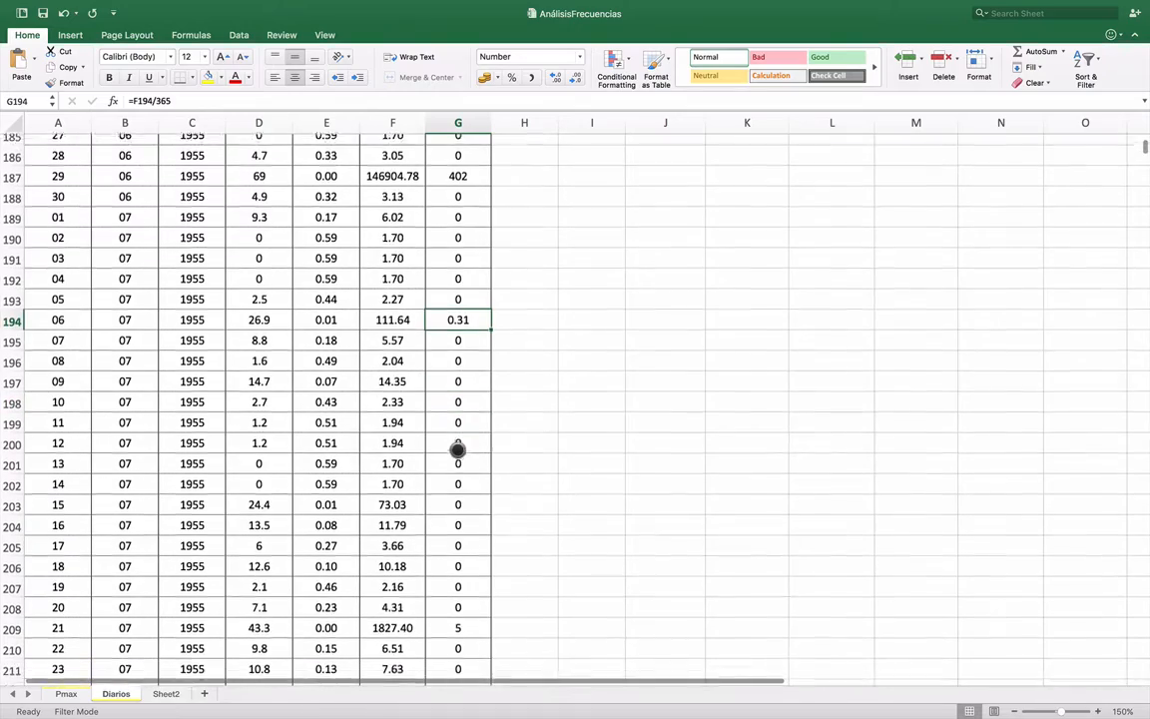
scroll(457, 449, down, 15)
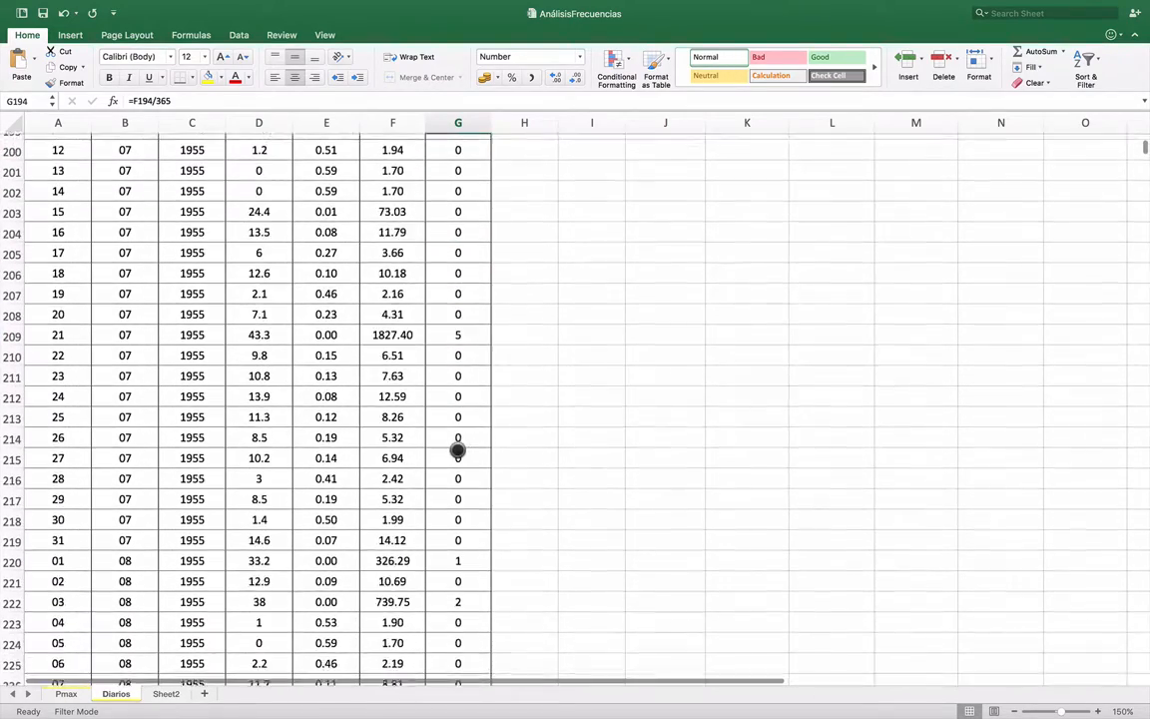
scroll(457, 449, down, 20)
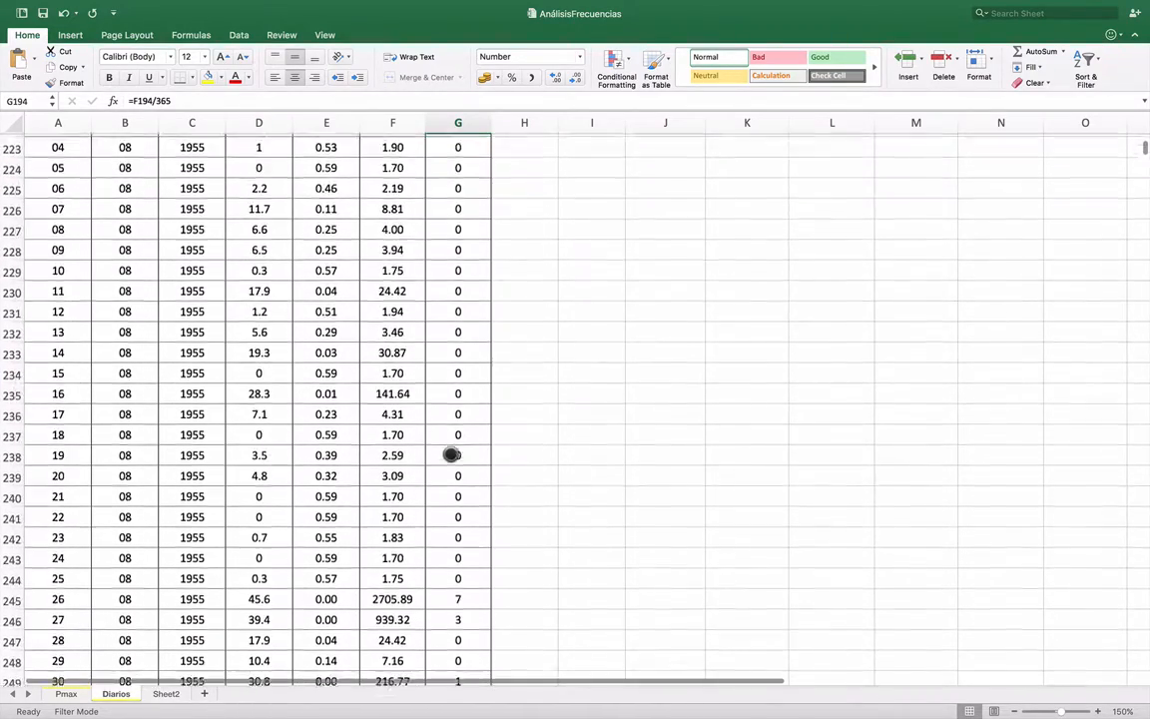
scroll(452, 454, down, 10)
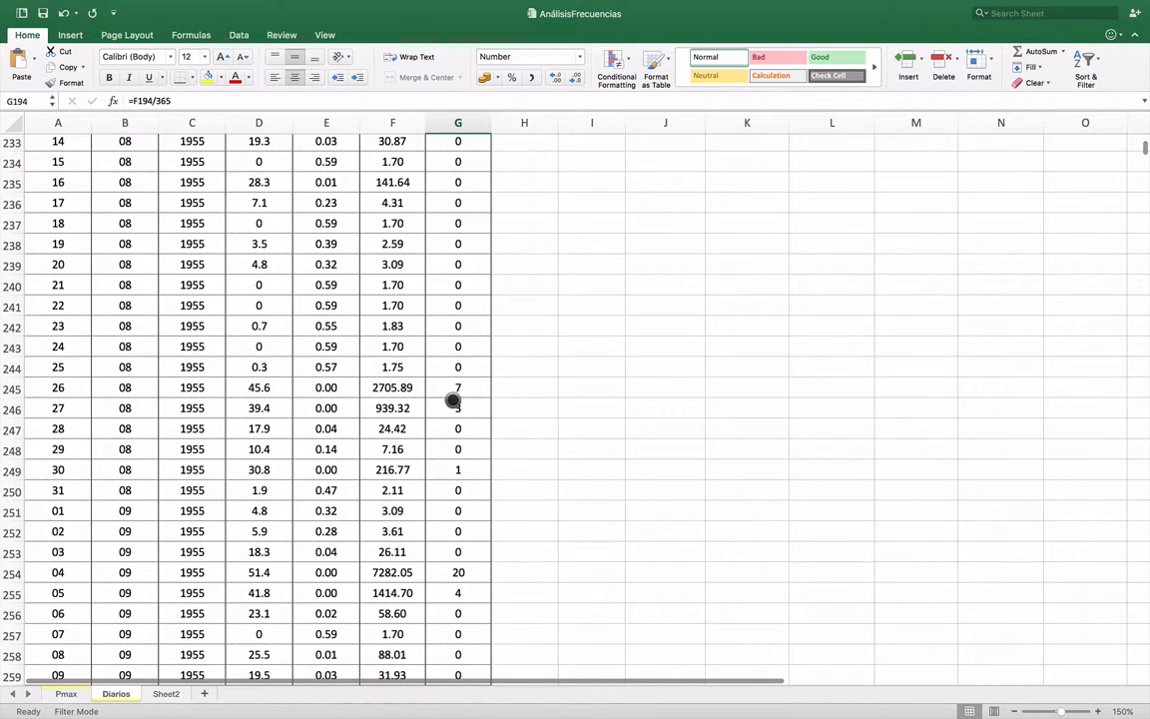
click(454, 388)
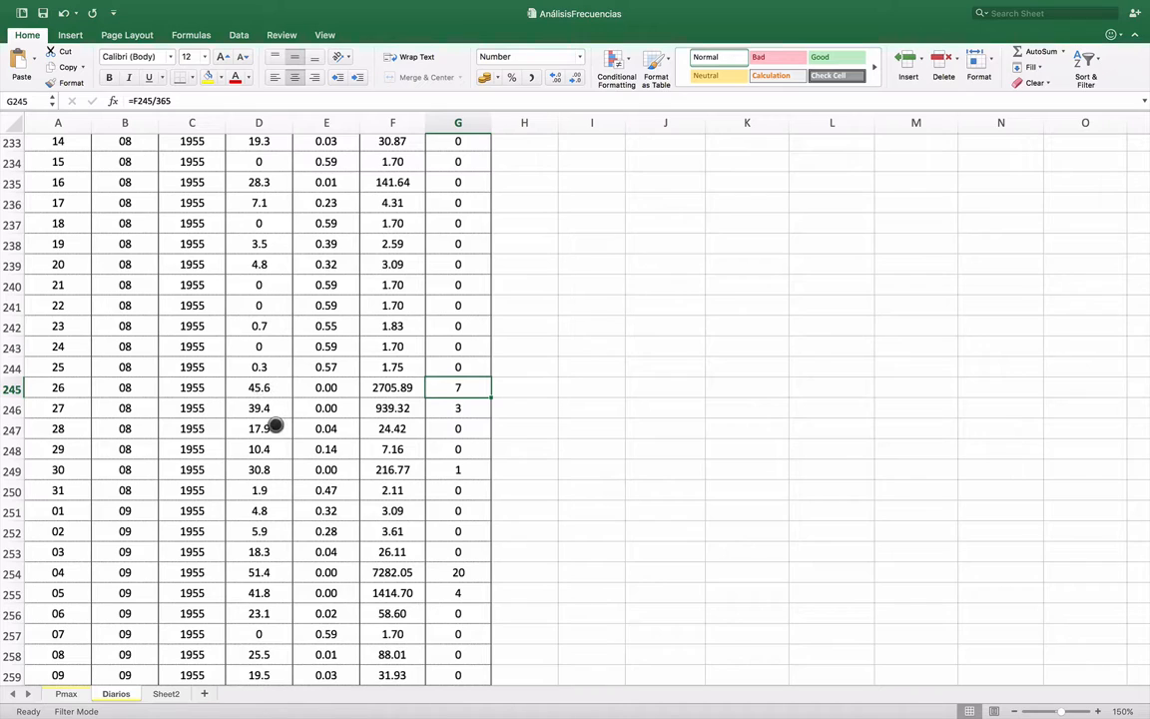
Review the T (year) values from September 1955 to January 1956, including G398 for the 53.3 mm precipitation.
scroll(301, 468, down, 5)
scroll(301, 468, down, 8)
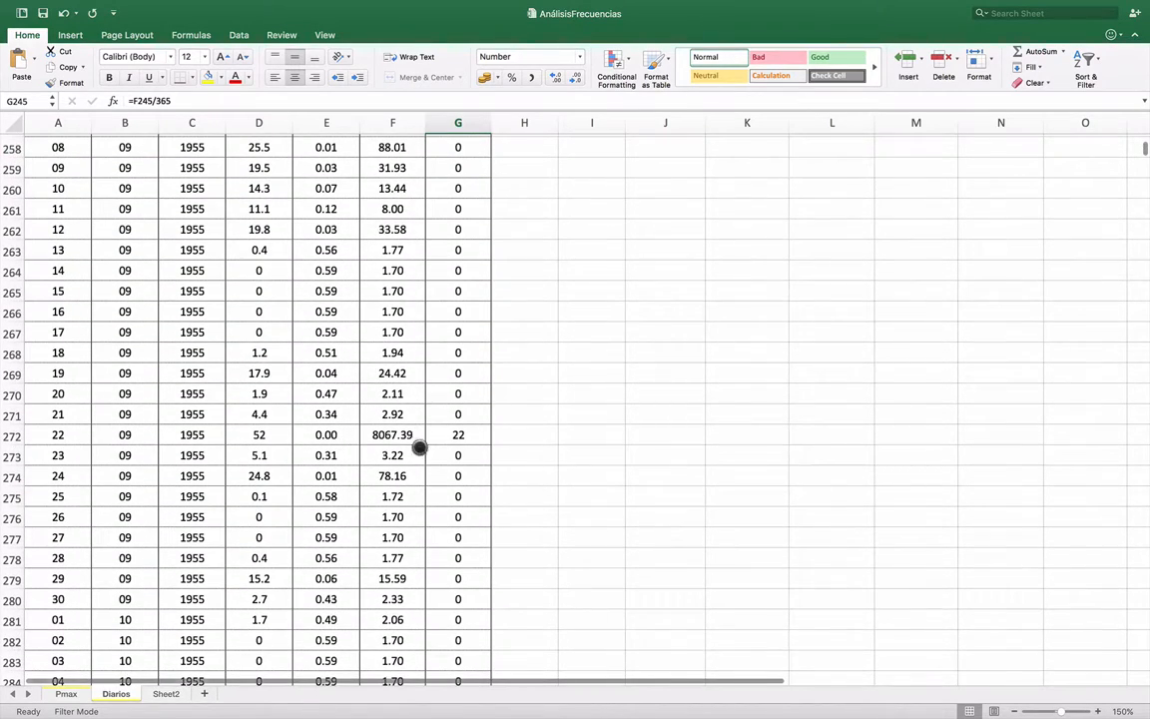
scroll(451, 475, down, 8)
scroll(450, 479, down, 16)
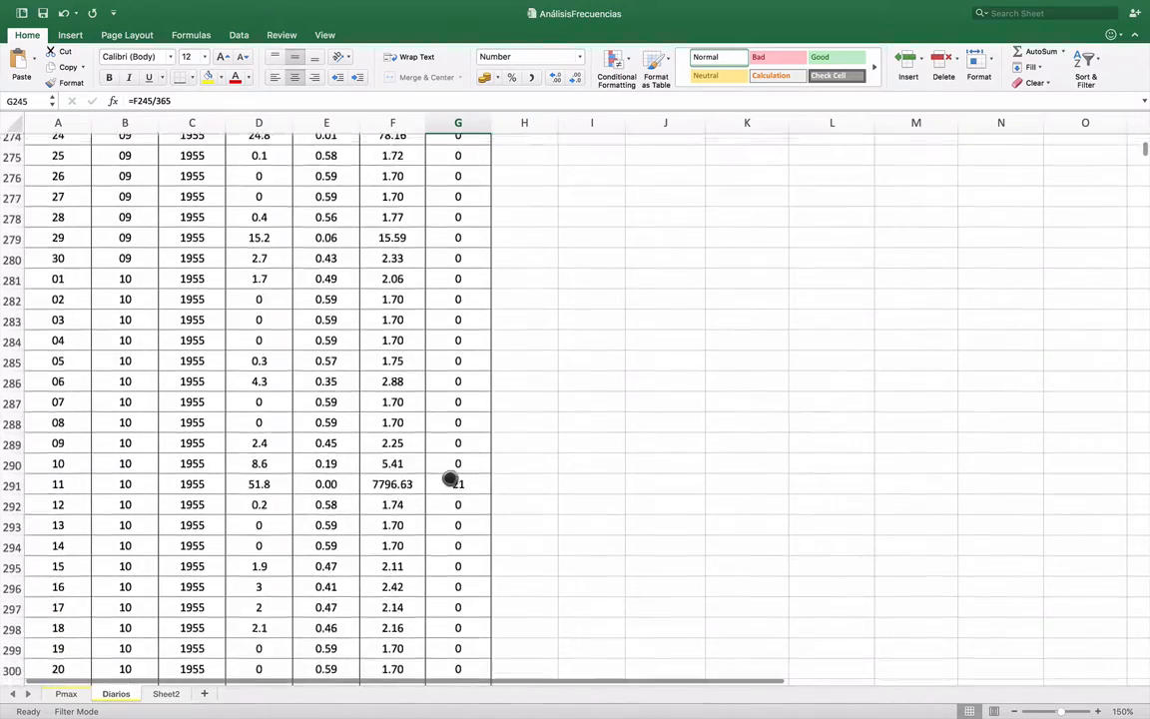
scroll(450, 479, down, 11)
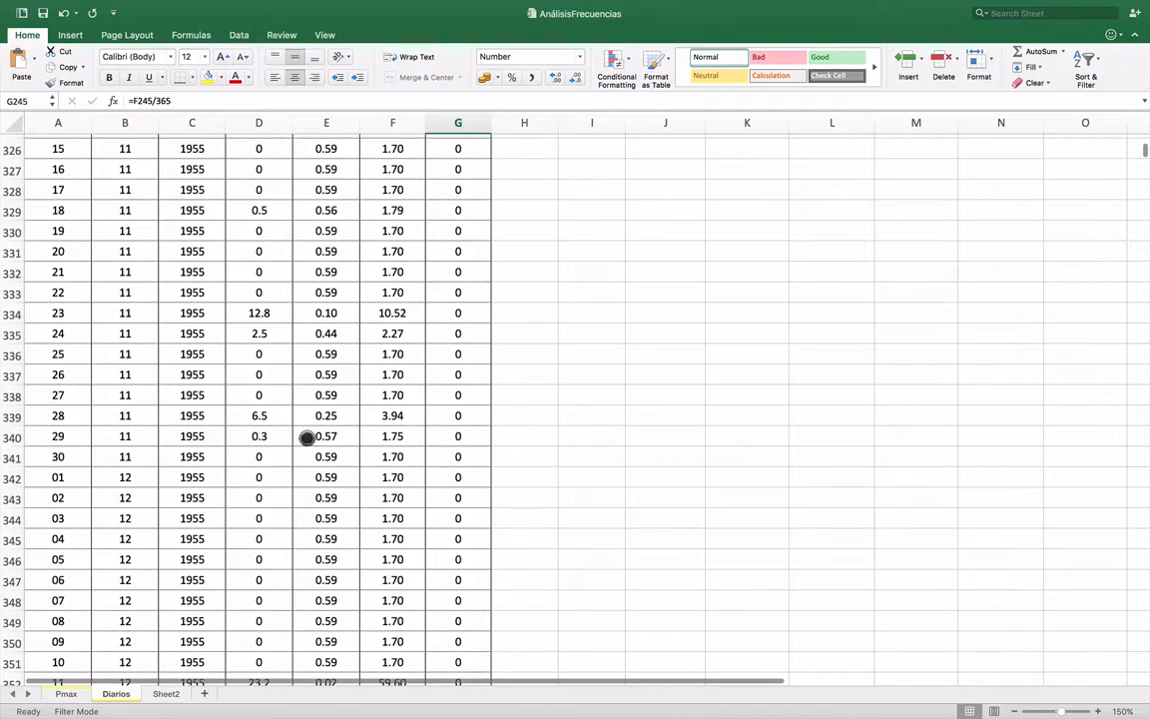
scroll(261, 475, down, 12)
scroll(483, 471, down, 19)
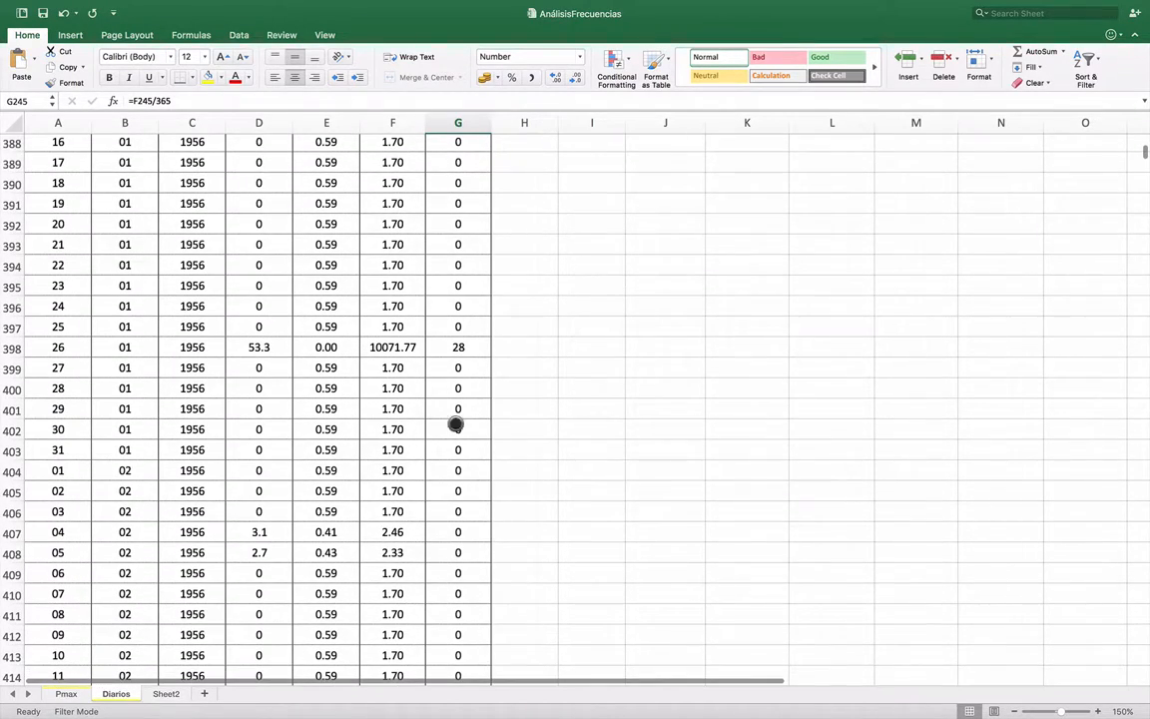
click(464, 349)
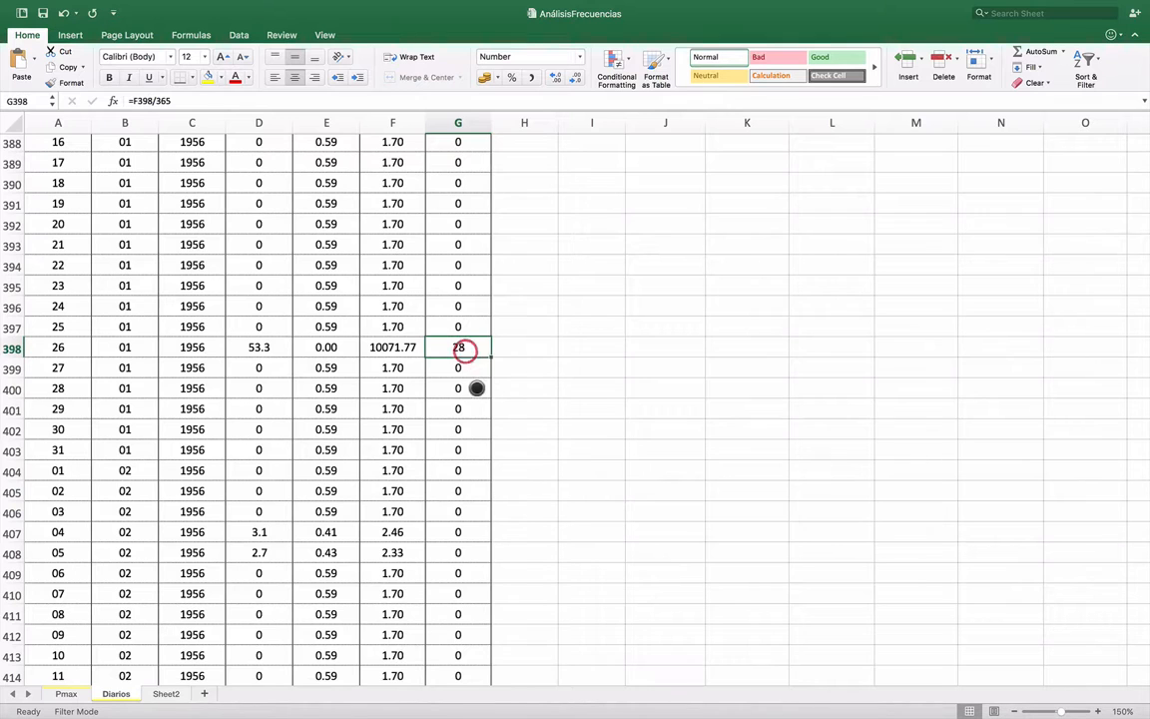
Look through February and March 1956, return to the start of the daily table, and inspect G8 and the T (year) heading.
scroll(475, 389, down, 4)
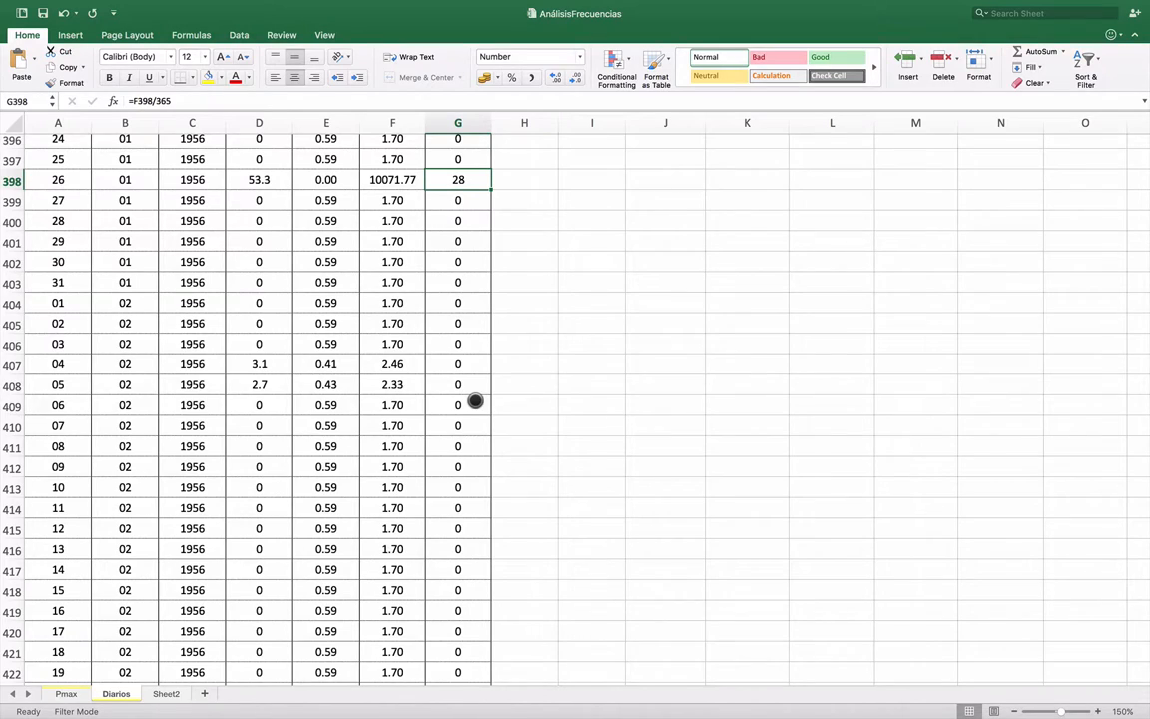
scroll(475, 401, down, 10)
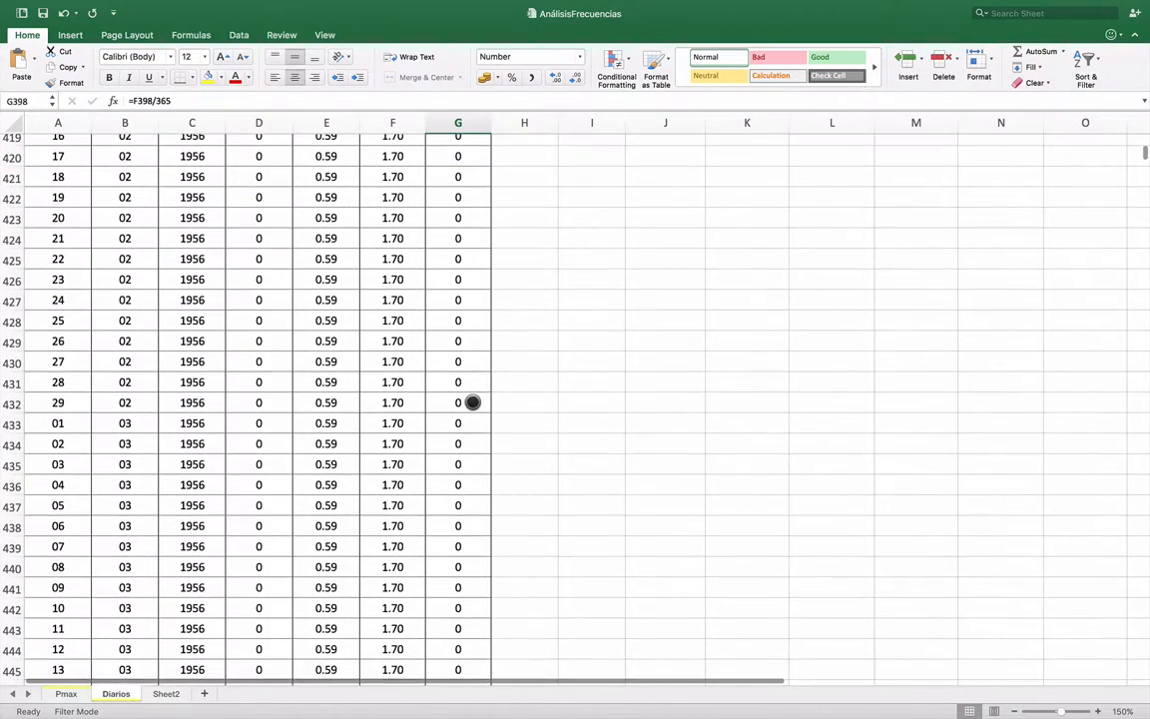
scroll(472, 402, up, 20)
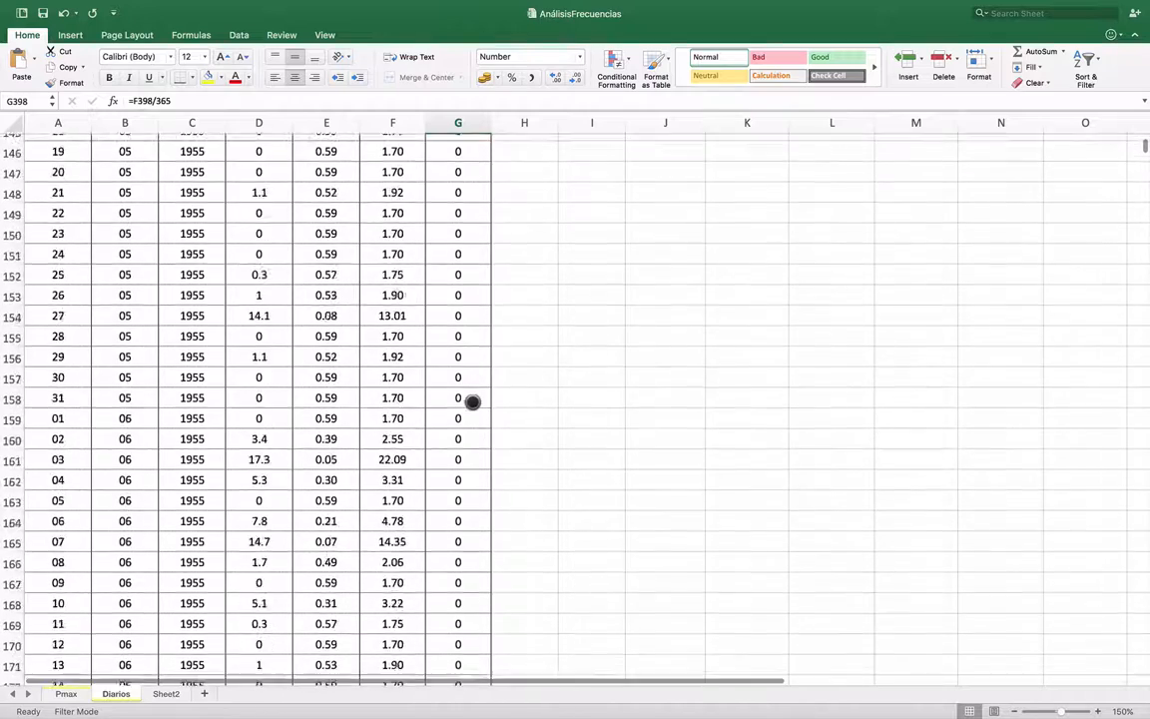
scroll(472, 401, up, 20)
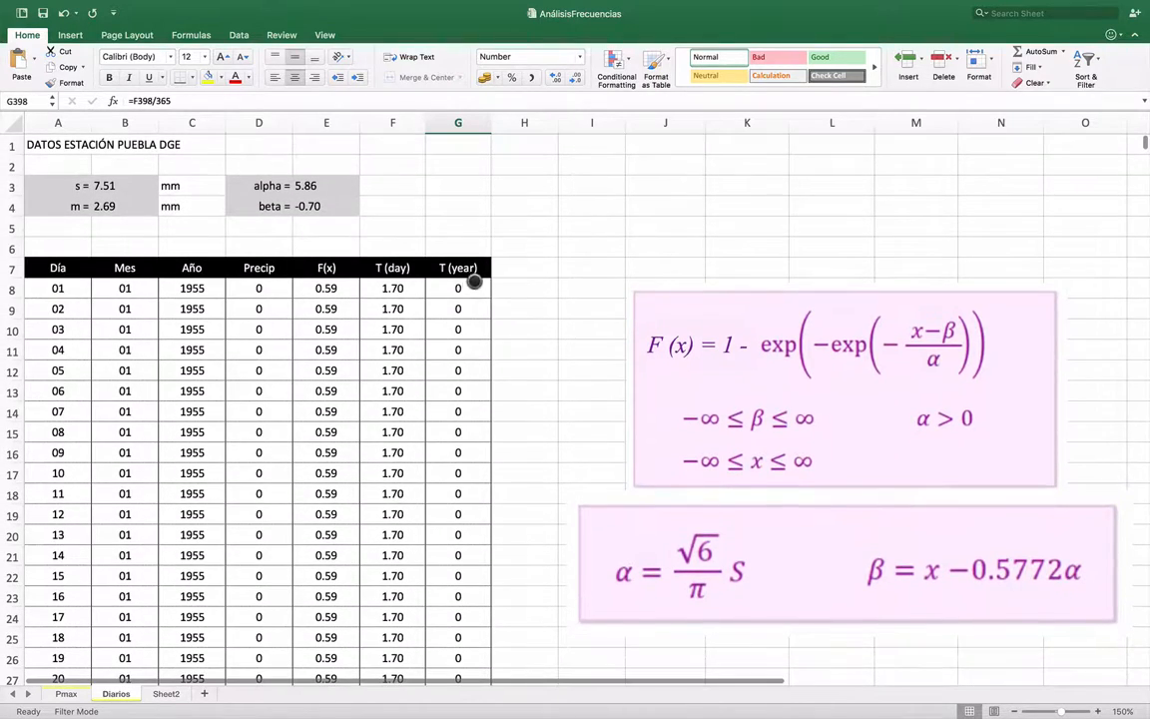
click(471, 286)
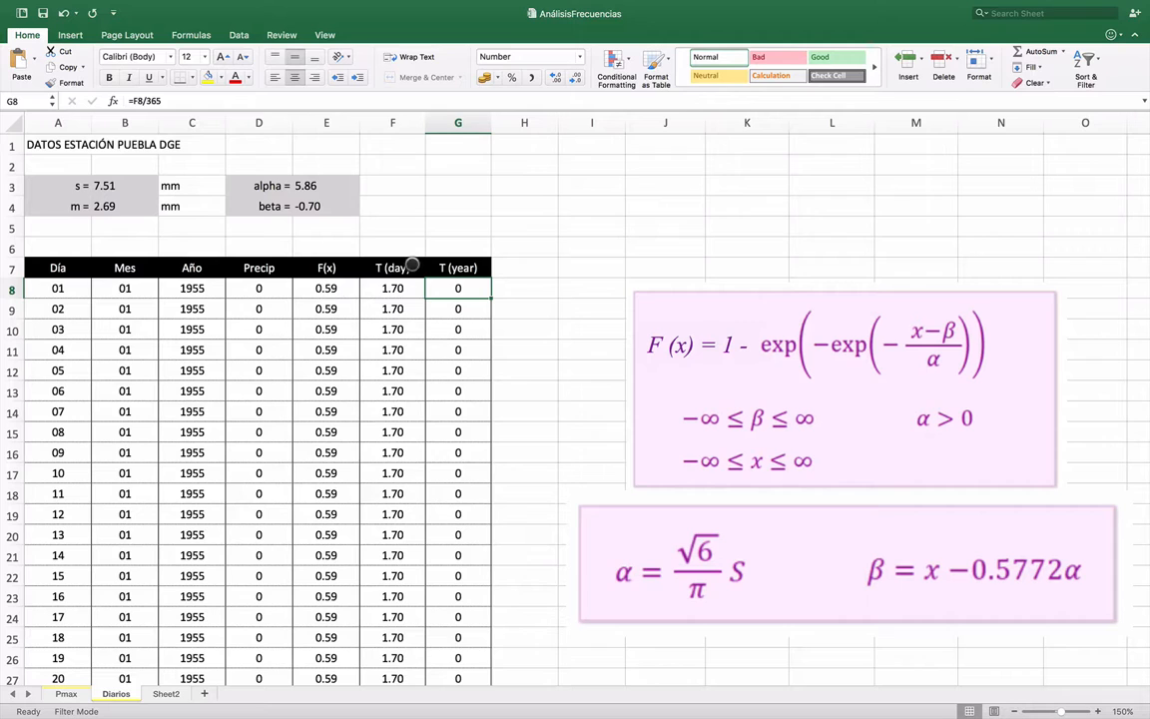
click(457, 267)
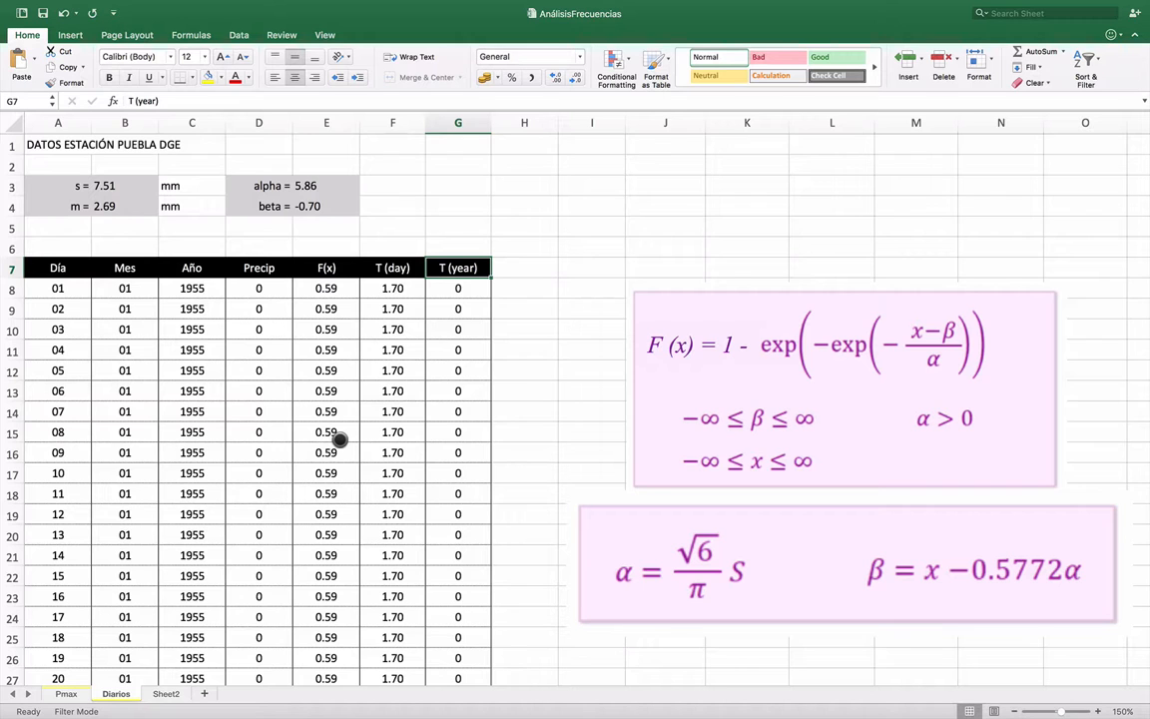
Switch from the spreadsheet to Finder.
key(super+Tab)
key(super+Tab)
key(super+Tab)
key(super+Tab)
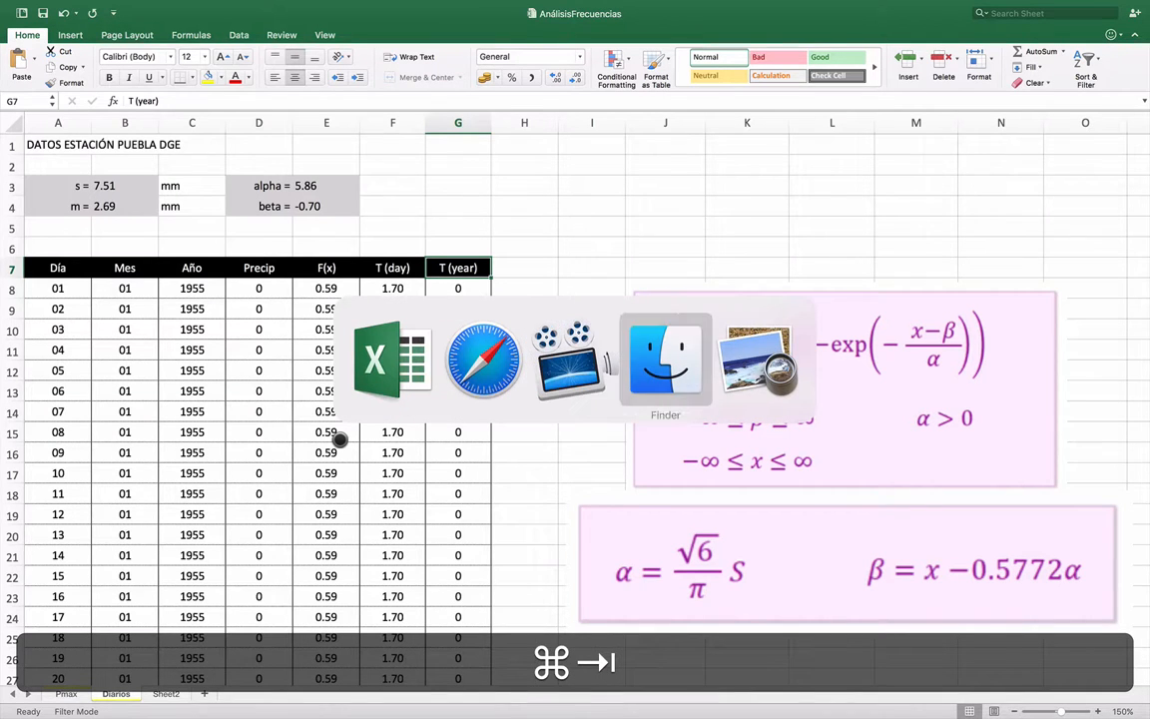
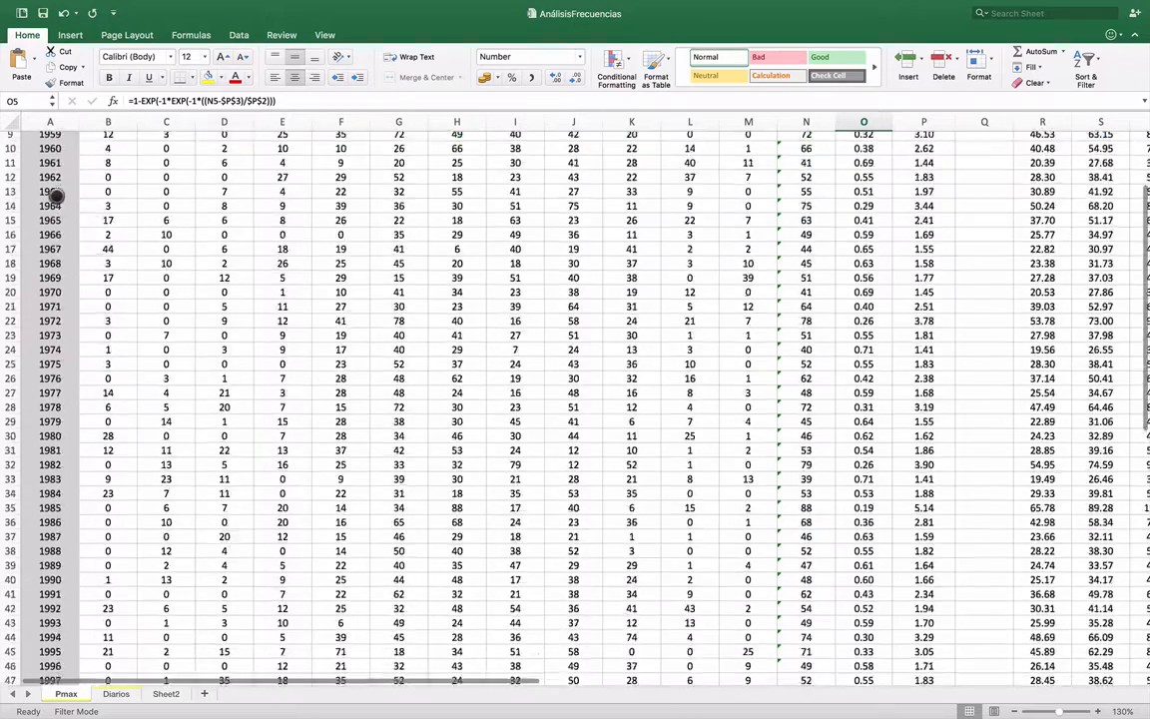
Check the first recorded year in the Pmax and Diarios sheets and the last recorded year in Pmax.
scroll(52, 399, up, 2)
scroll(52, 392, up, 8)
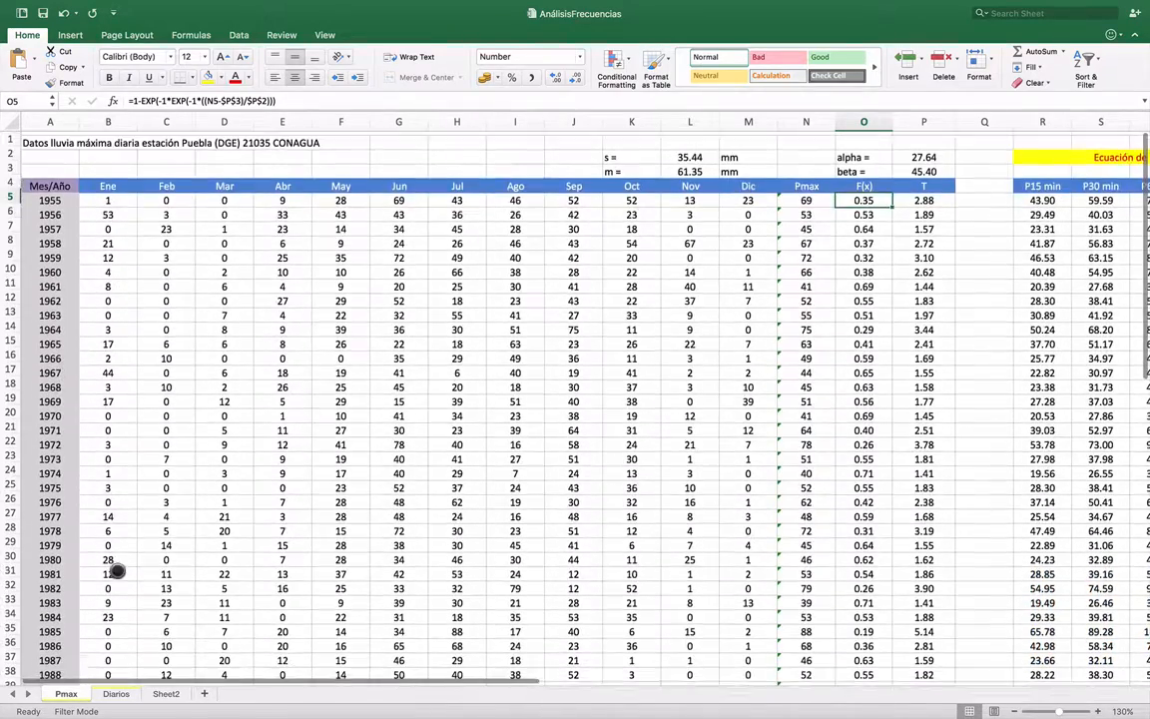
click(116, 693)
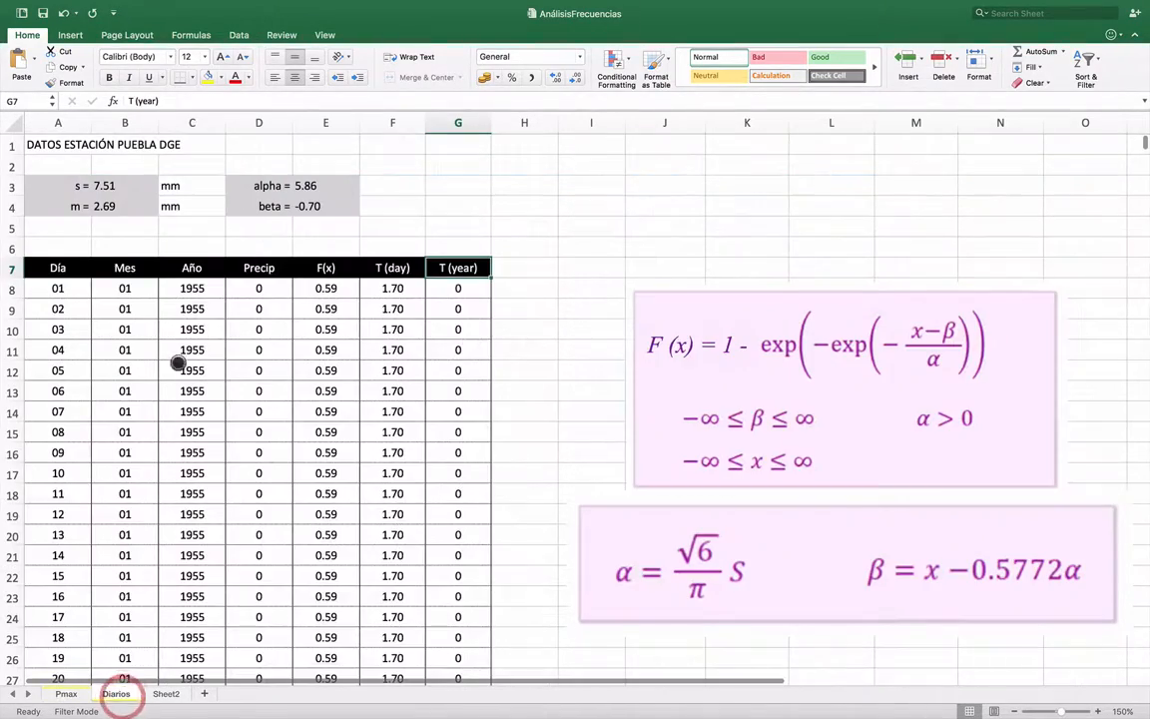
click(193, 289)
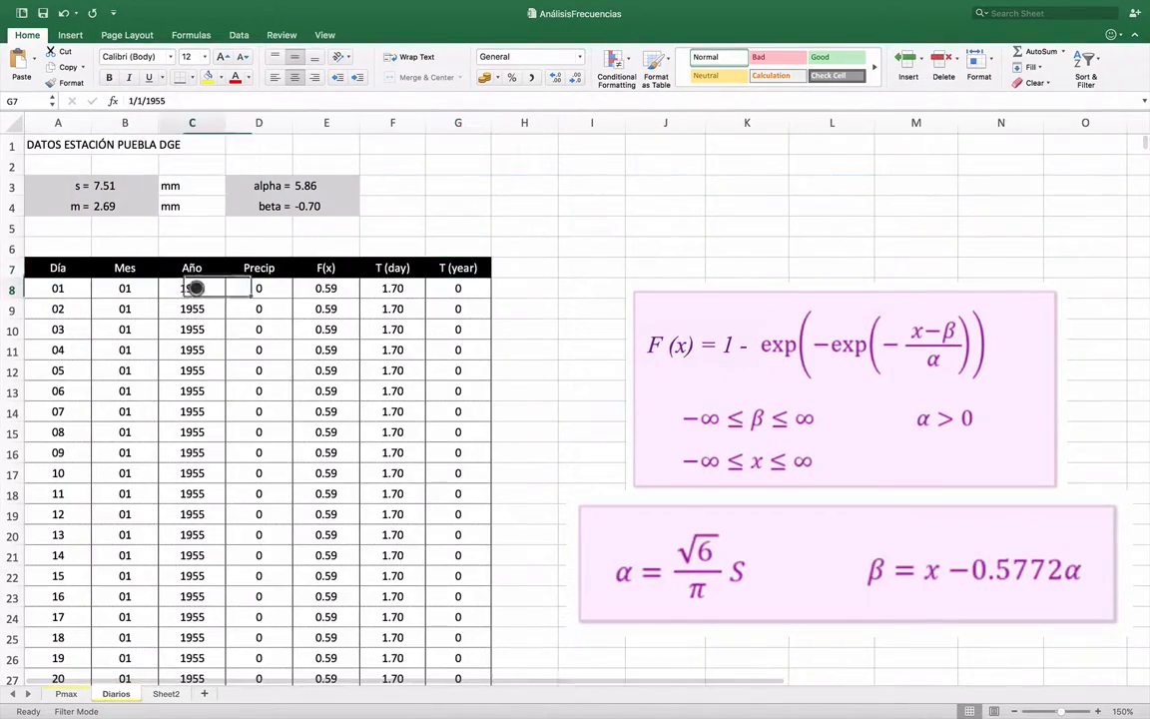
click(64, 693)
scroll(75, 621, down, 10)
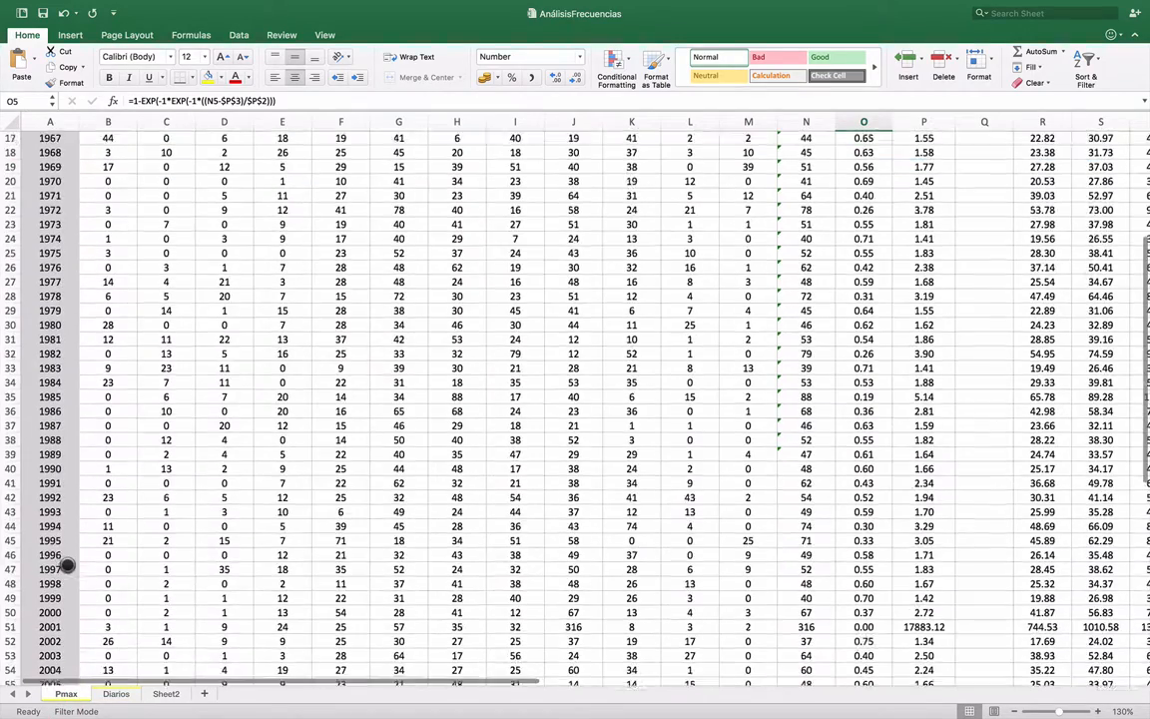
scroll(66, 564, down, 2)
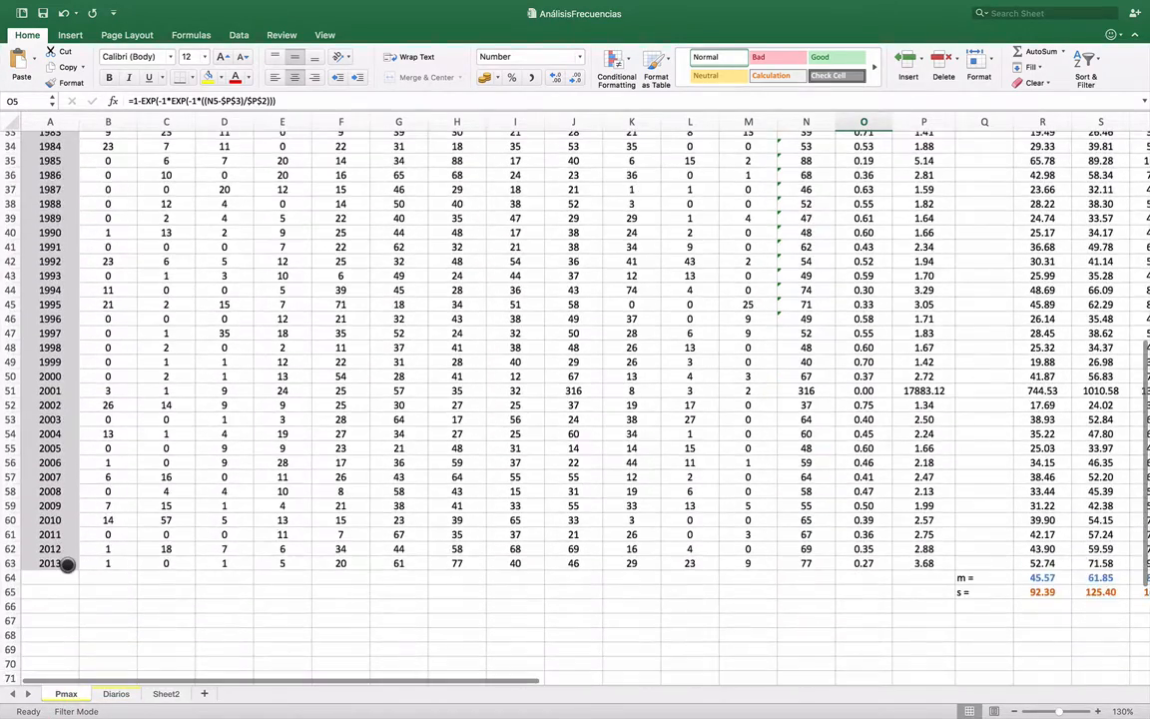
Inspect the last recorded year and the January 1955 maximum precipitation in the Pmax sheet.
click(64, 563)
scroll(70, 562, up, 12)
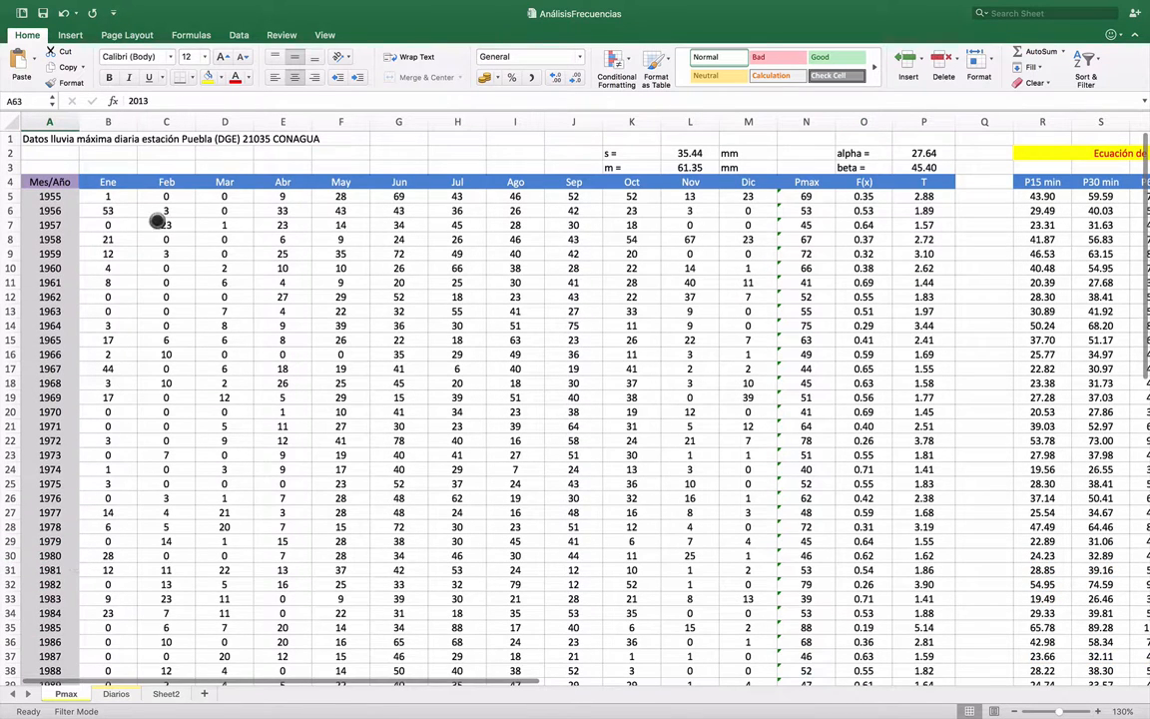
click(108, 196)
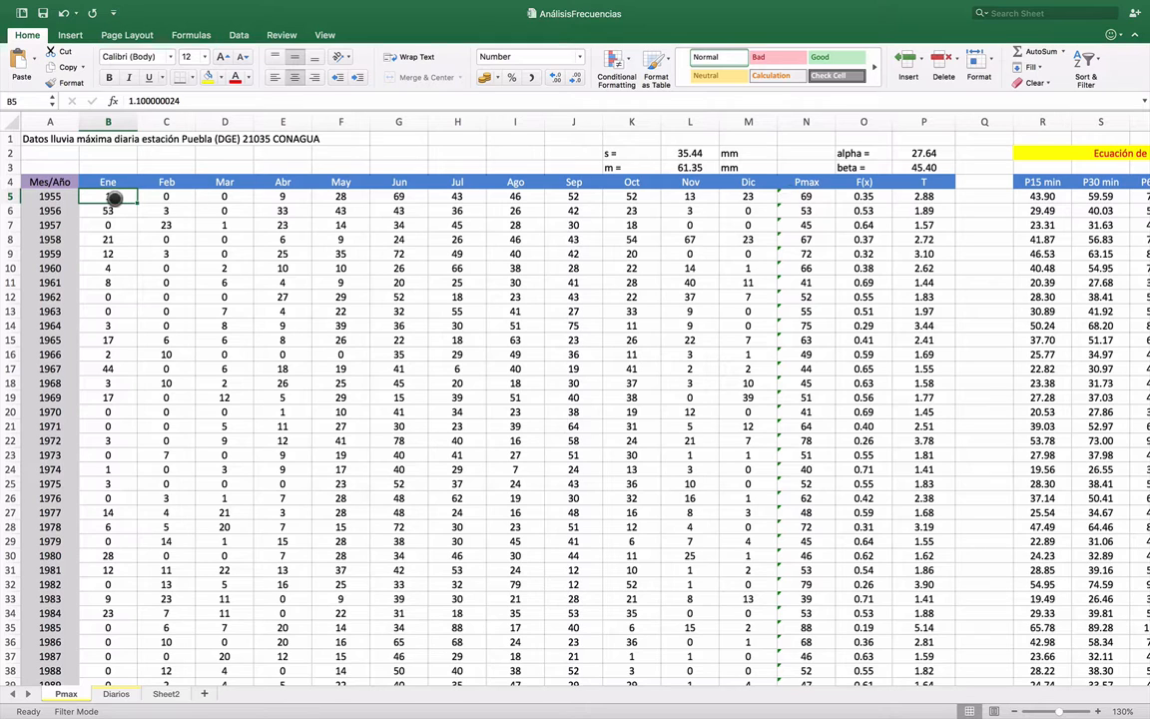
Select the daily precipitation for January 1955 in the Diarios sheet and examine its values for the monthly maximum.
click(110, 693)
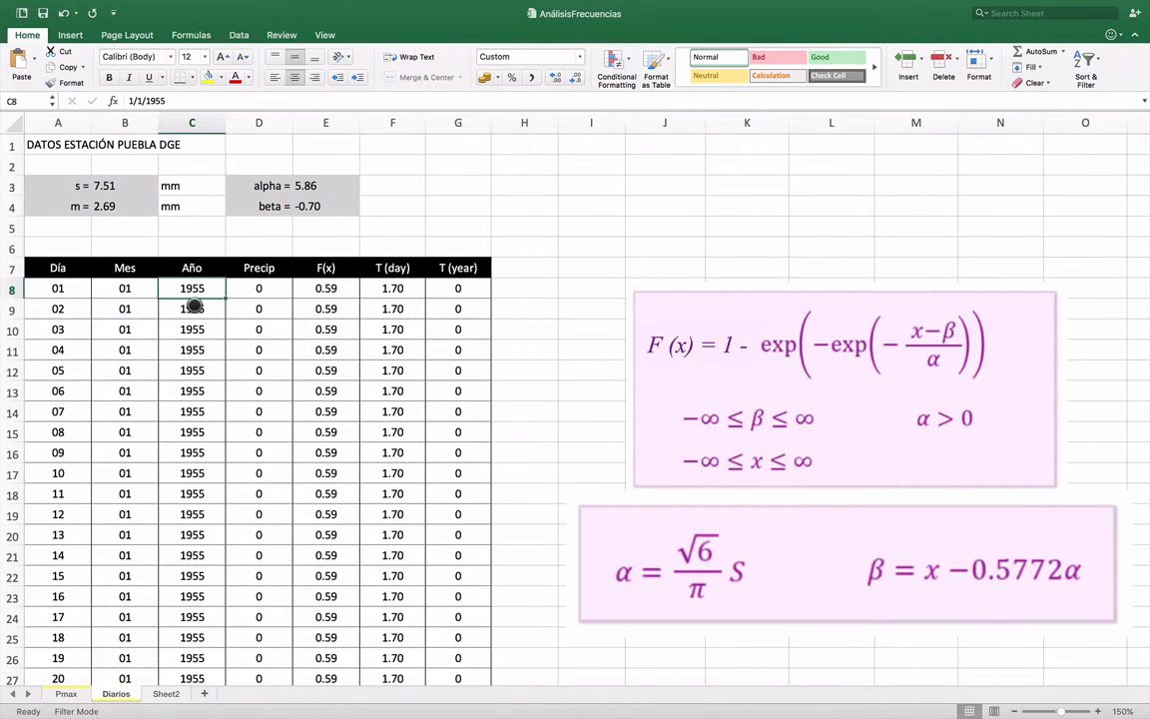
click(255, 288)
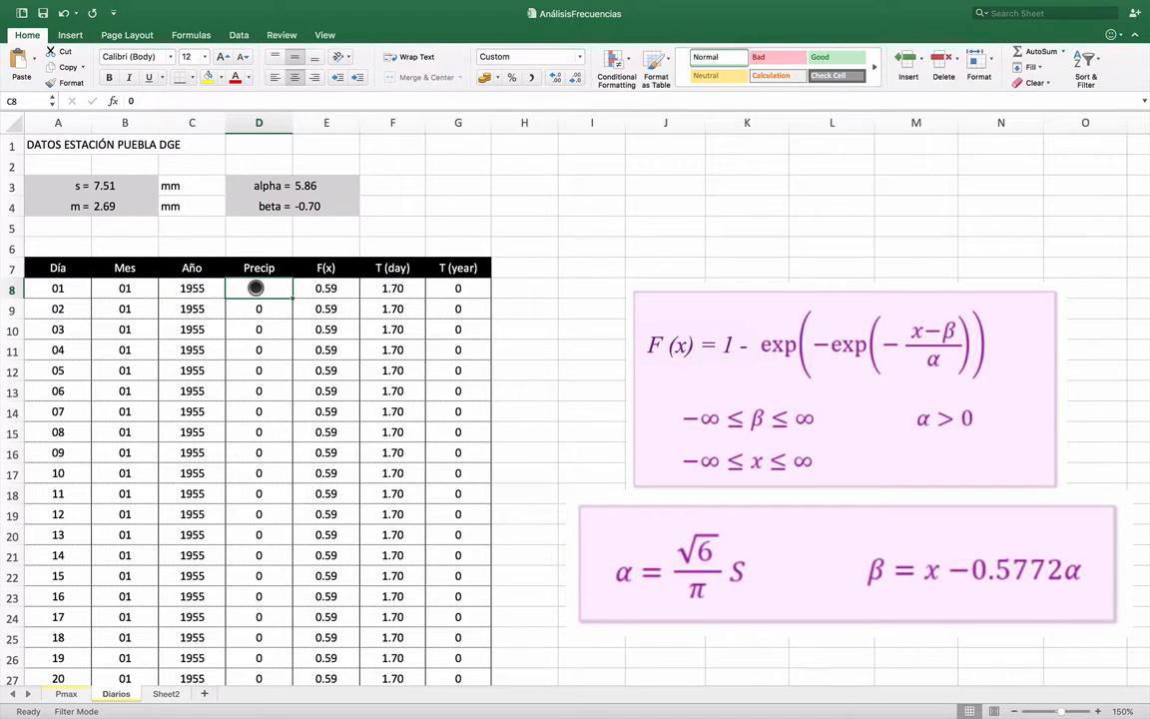
drag(255, 297, 264, 534)
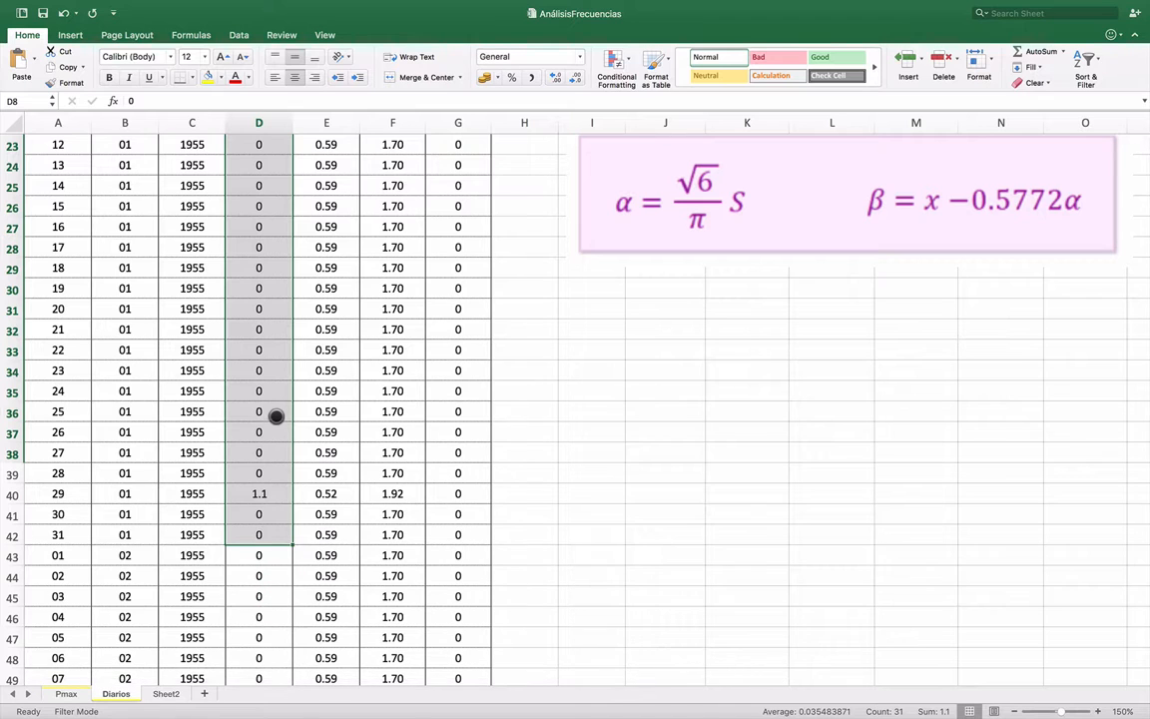
scroll(267, 414, up, 5)
scroll(270, 413, up, 2)
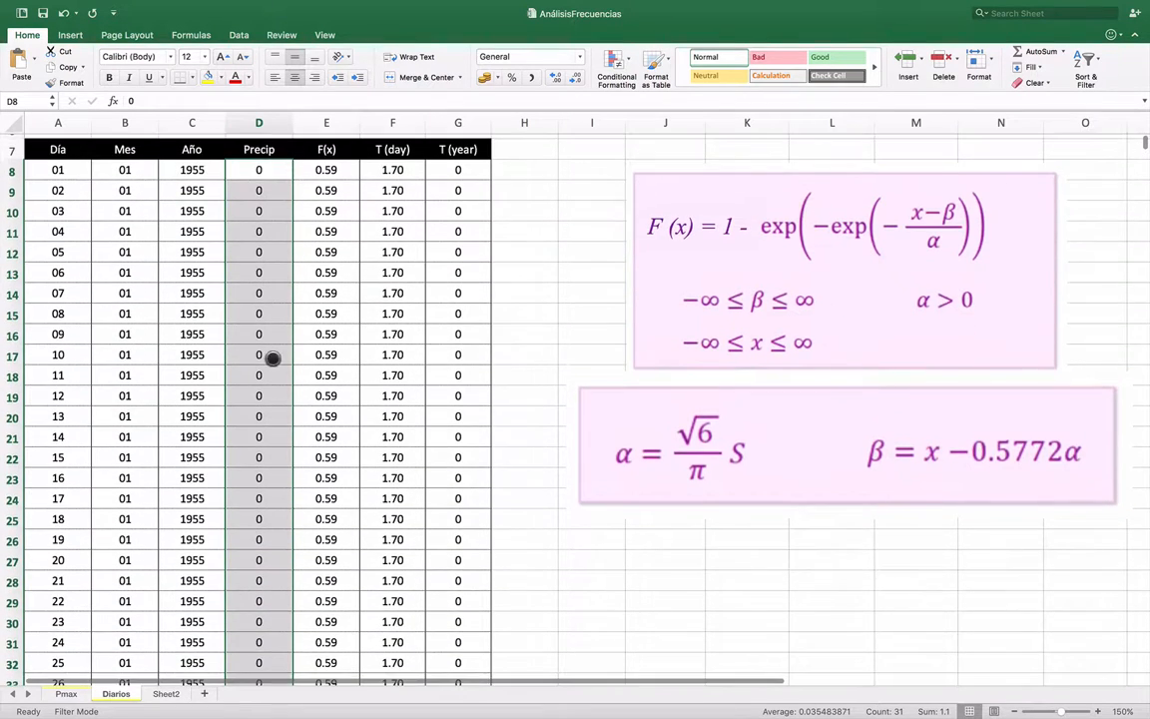
scroll(254, 350, down, 3)
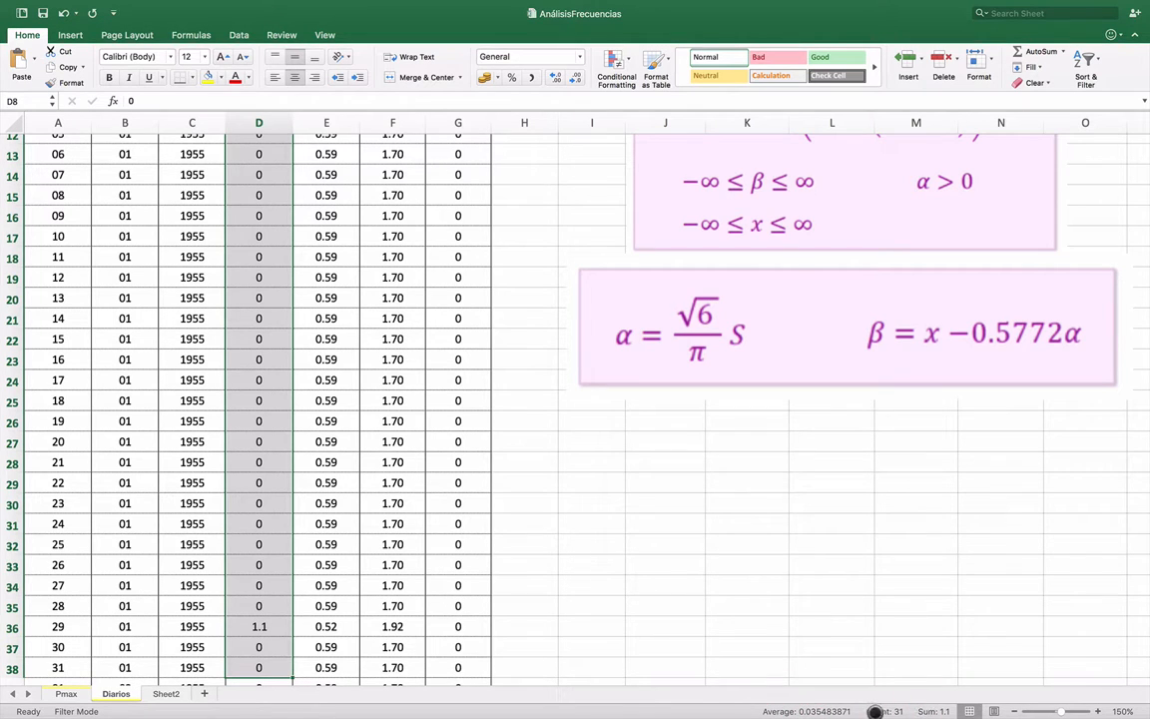
scroll(469, 544, up, 5)
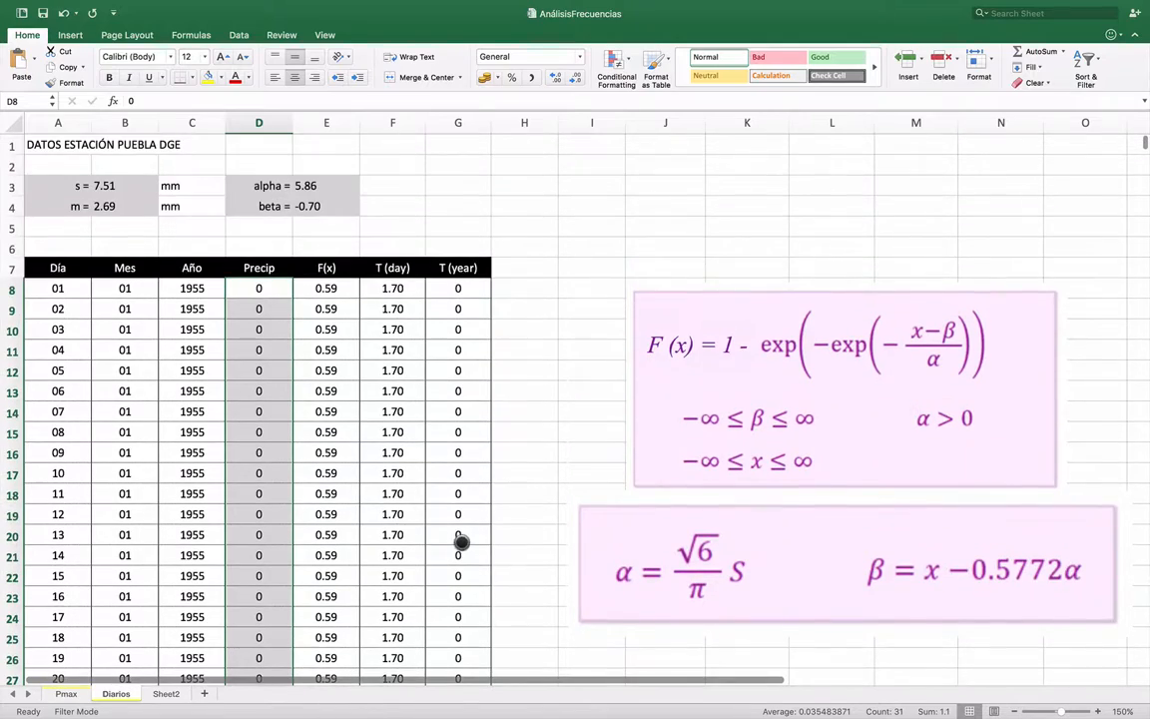
scroll(239, 299, down, 4)
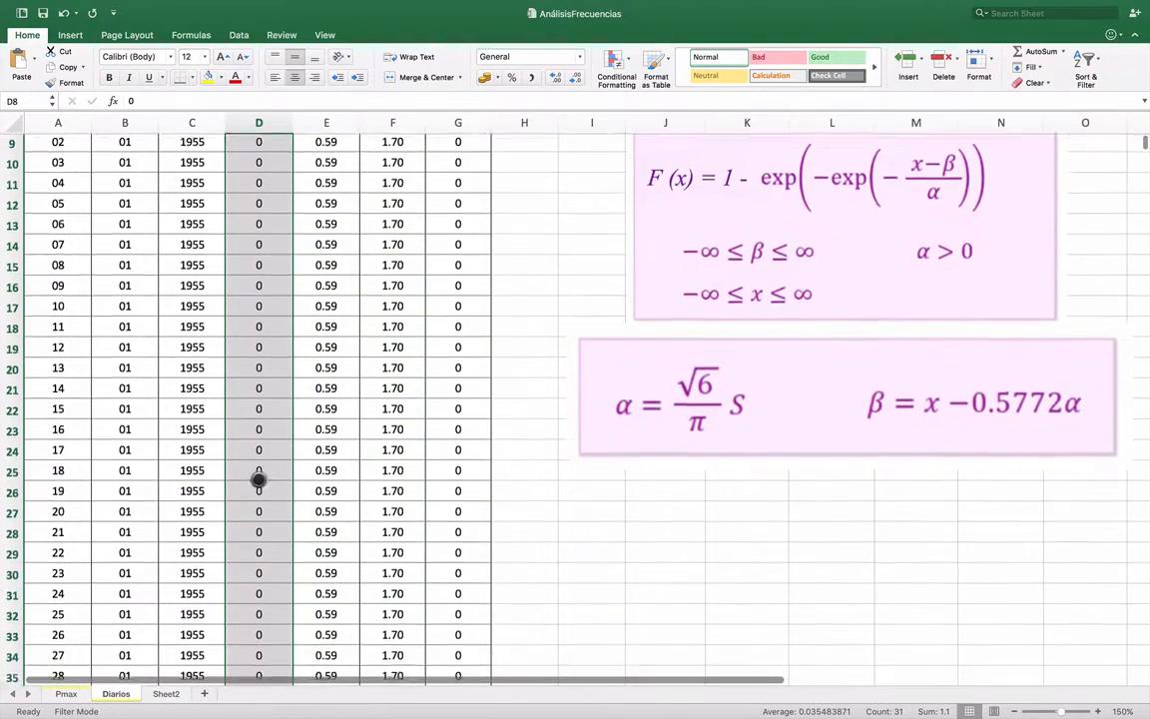
scroll(257, 480, down, 4)
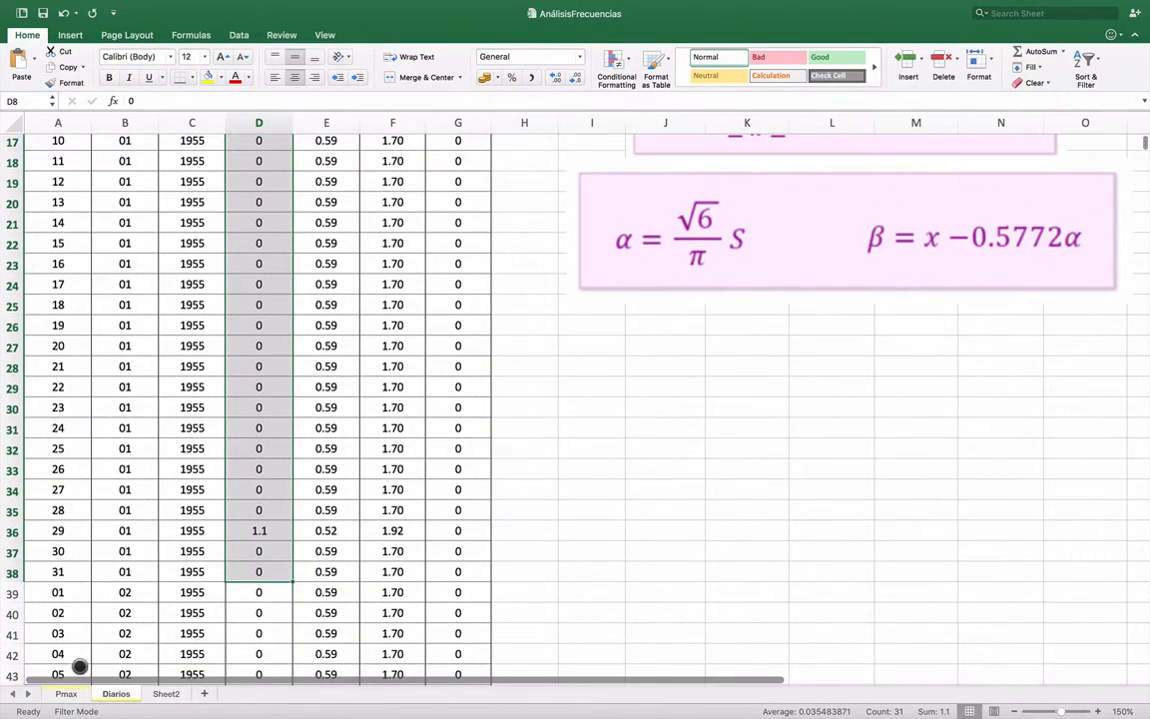
Compare with the January 1955 maximum in the Pmax sheet, displaying it without decimals.
click(60, 693)
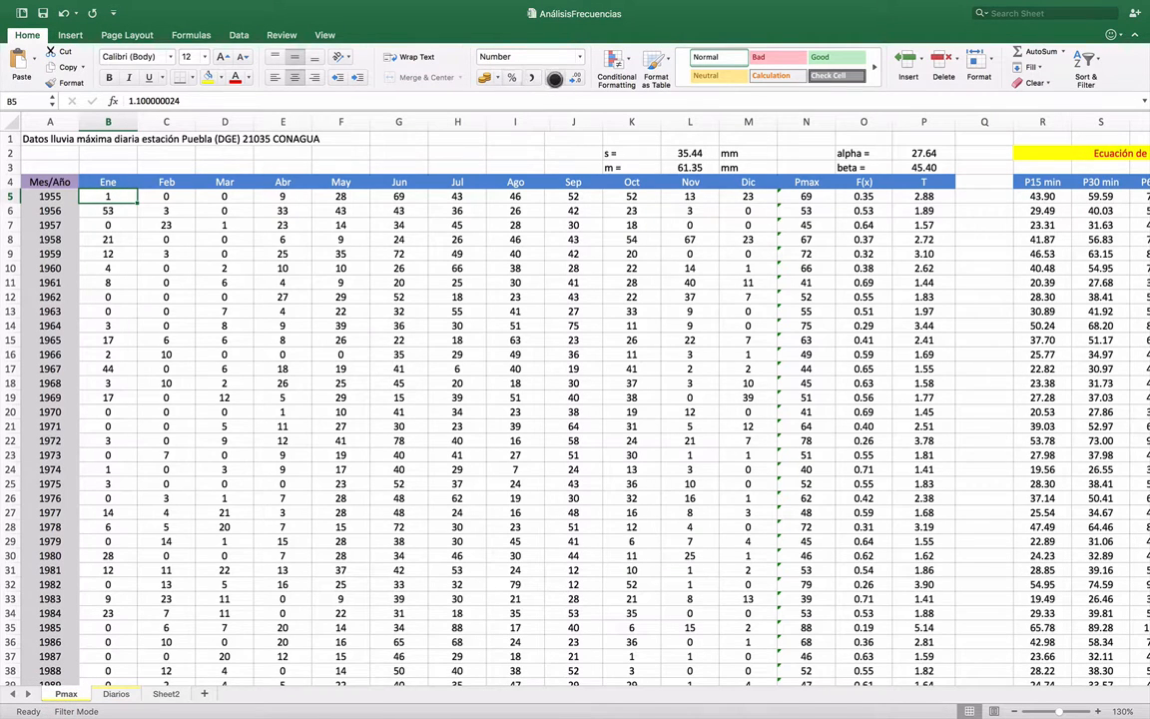
click(576, 77)
Look through the daily precipitation records from February to April 1955 in the Diarios sheet.
click(120, 692)
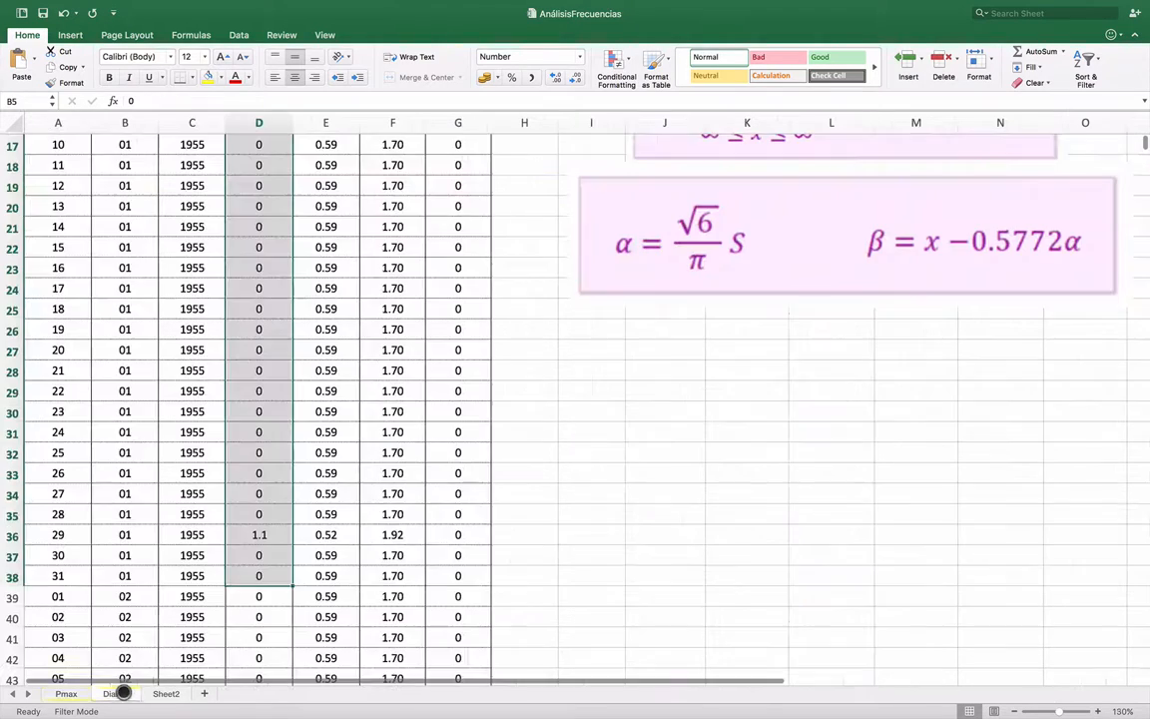
scroll(359, 439, down, 8)
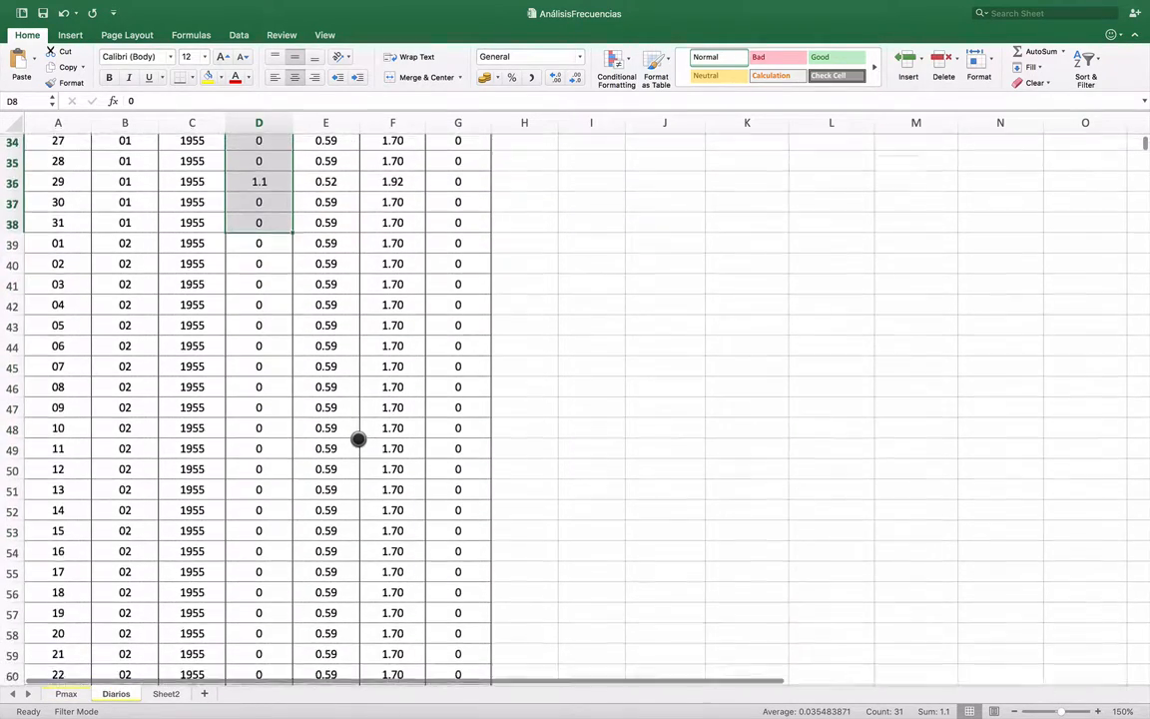
scroll(358, 440, down, 15)
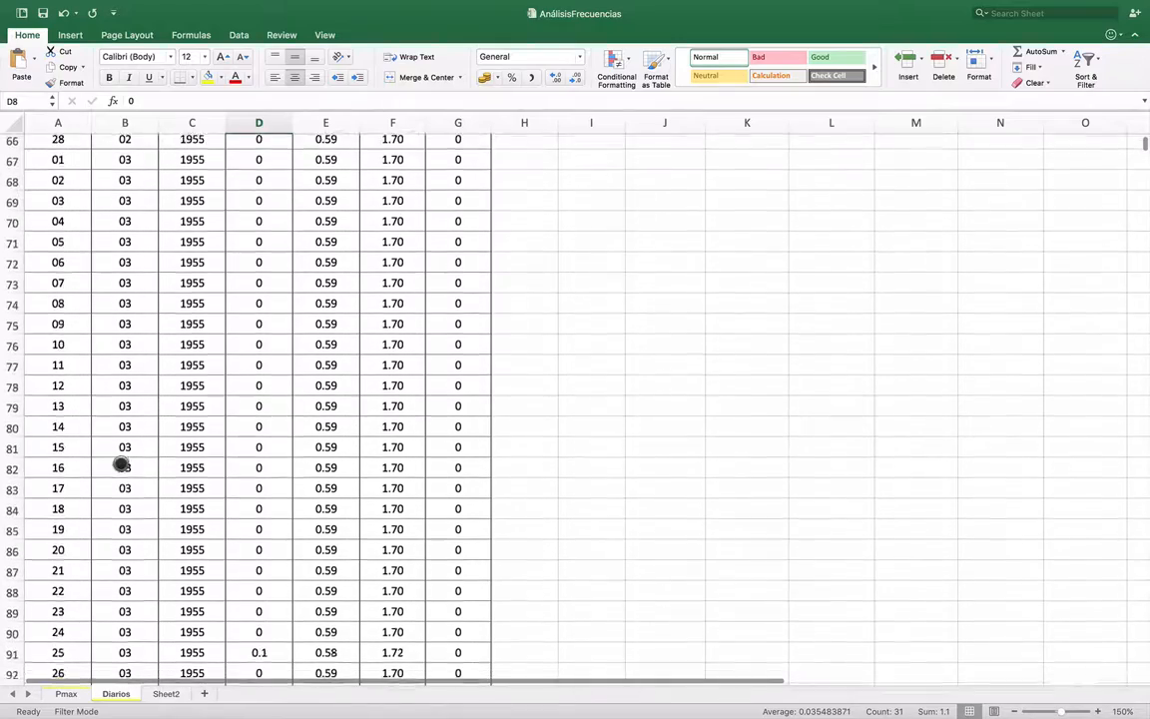
scroll(120, 465, down, 16)
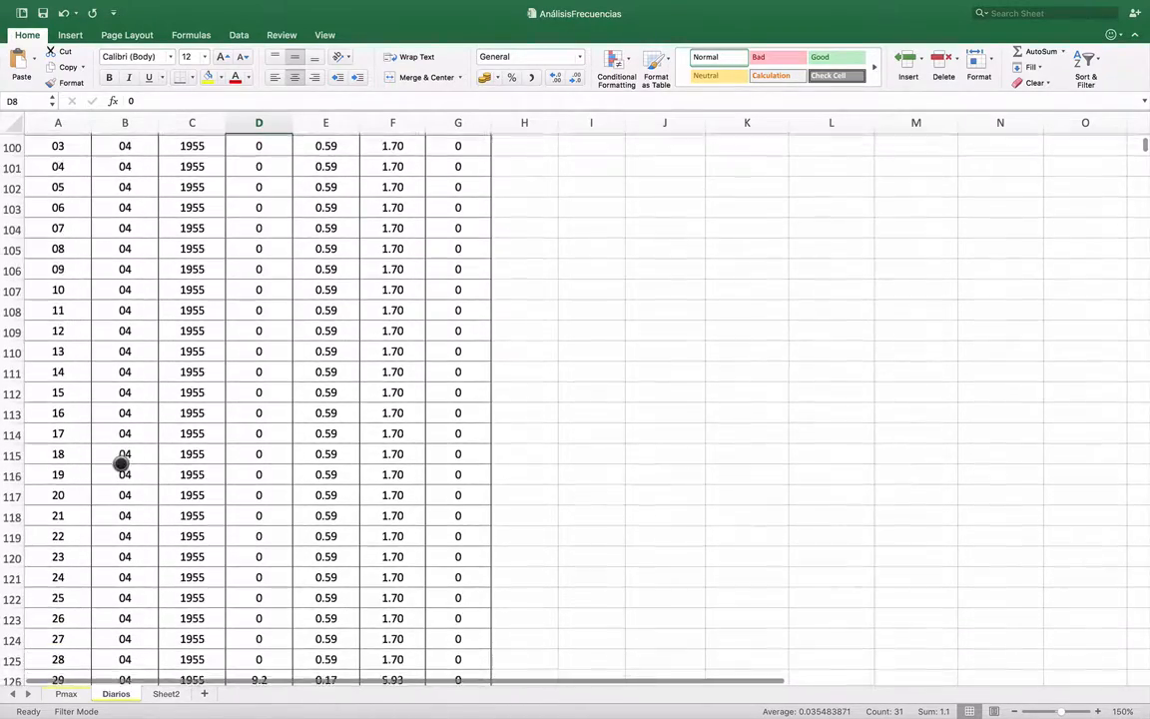
scroll(120, 465, down, 3)
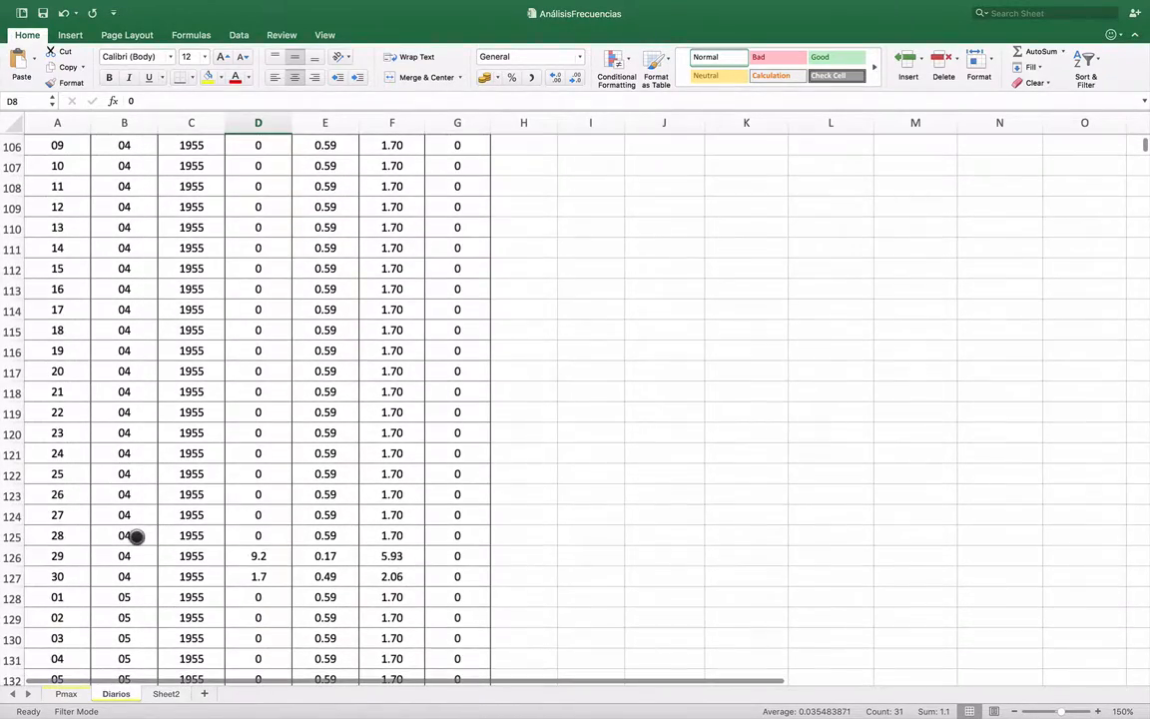
scroll(133, 534, down, 3)
Select the daily precipitation for May 1955 and examine its values for the monthly maximum.
click(252, 476)
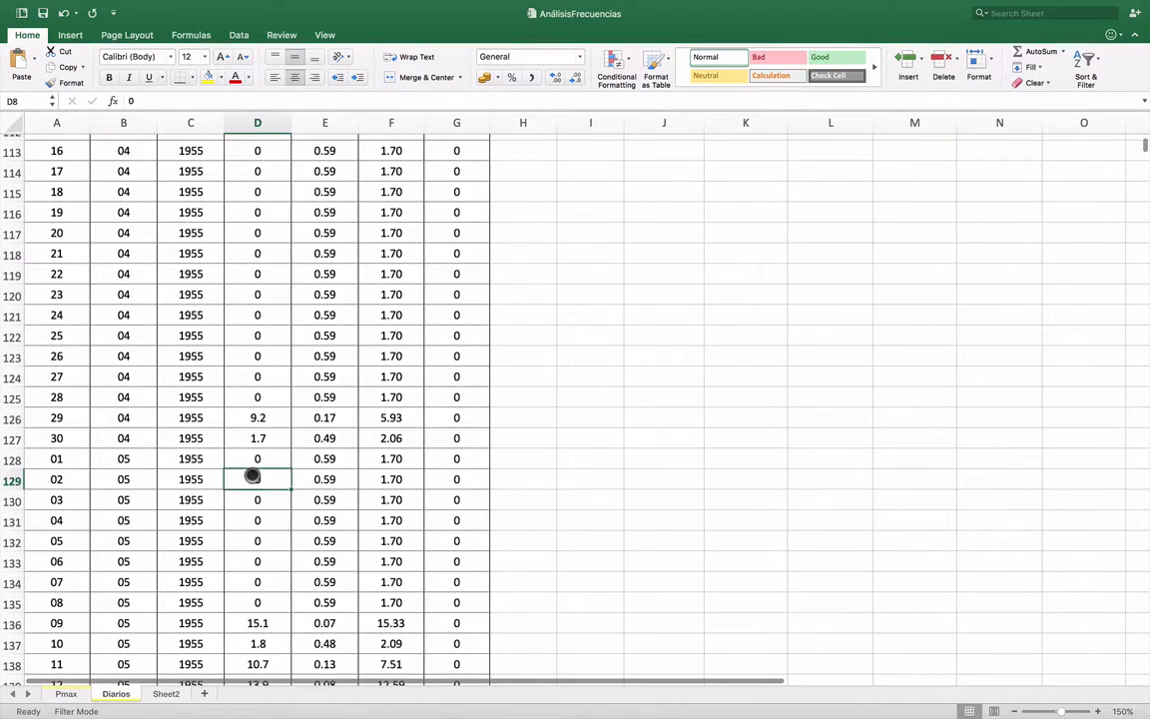
drag(257, 455, 253, 289)
scroll(285, 305, up, 5)
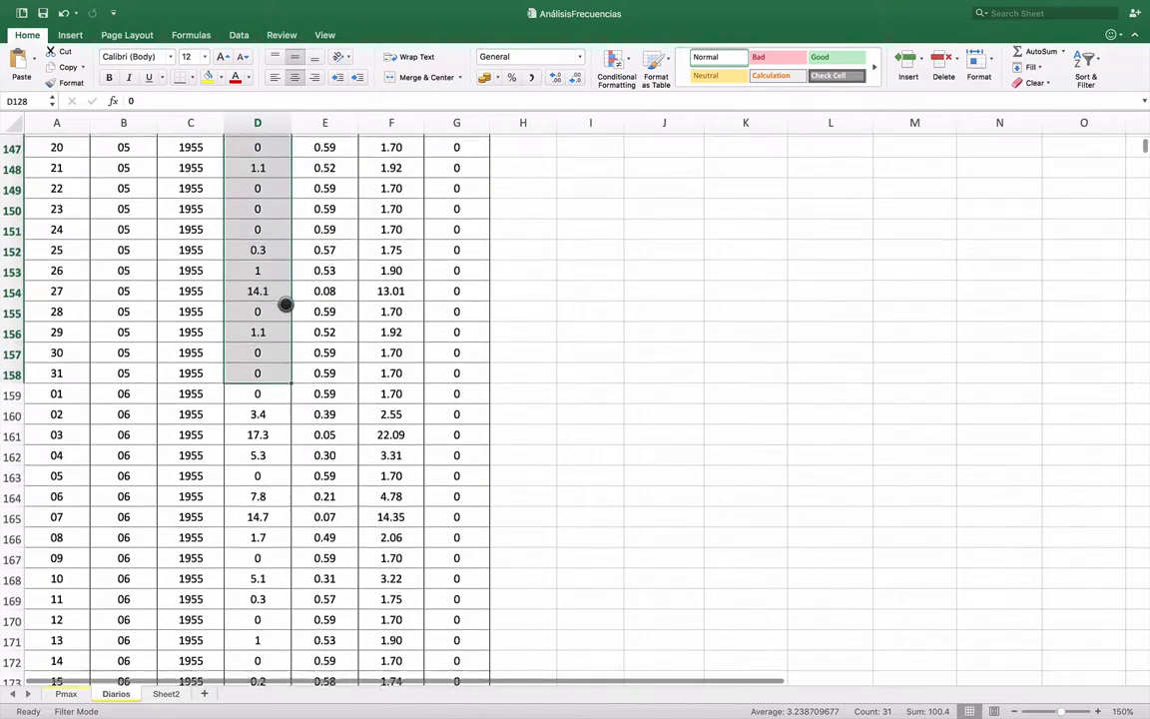
scroll(285, 305, up, 3)
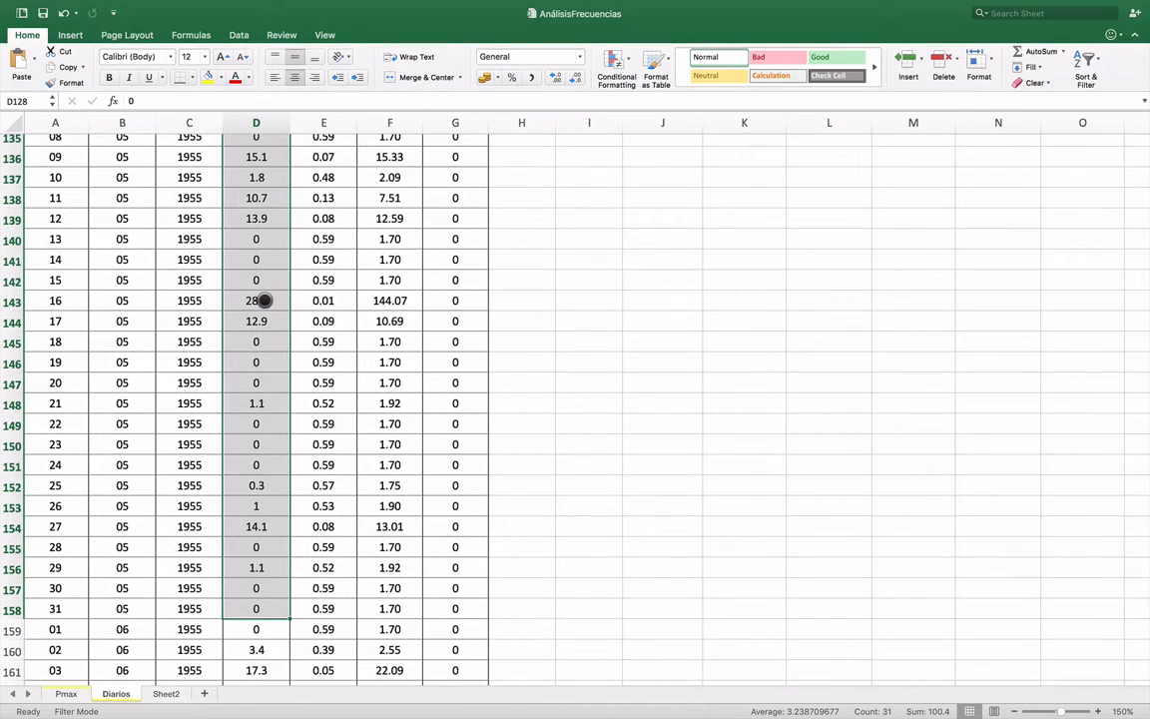
scroll(265, 299, up, 4)
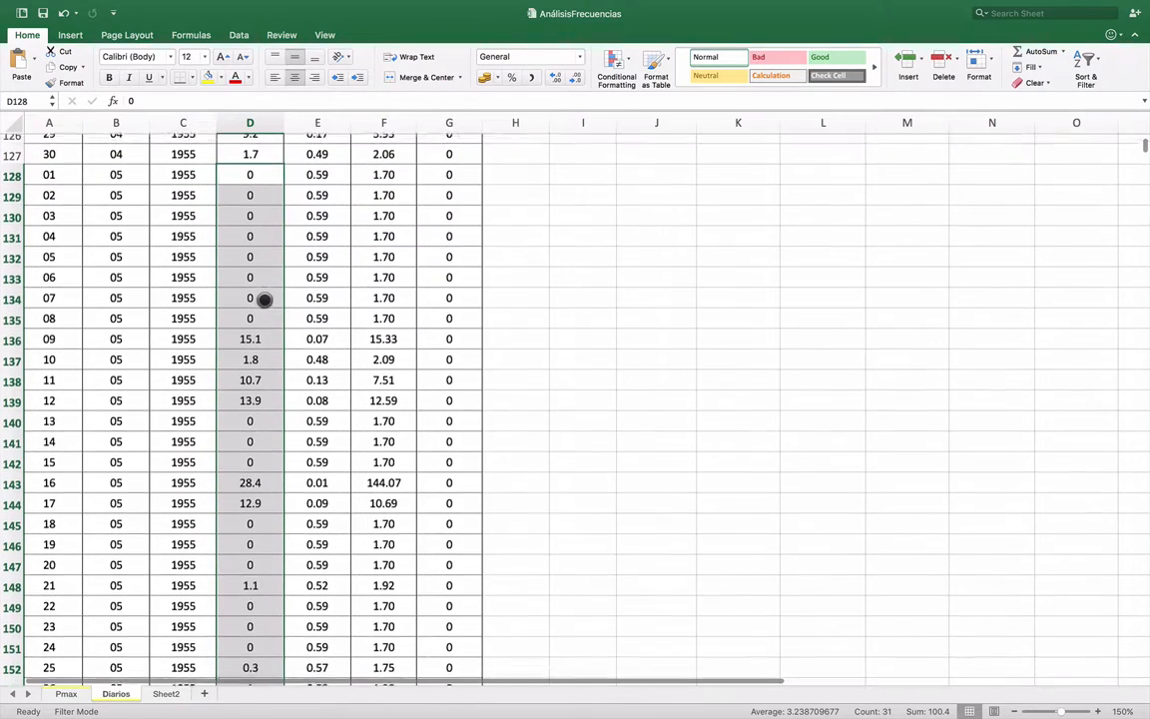
click(670, 232)
scroll(585, 283, up, 4)
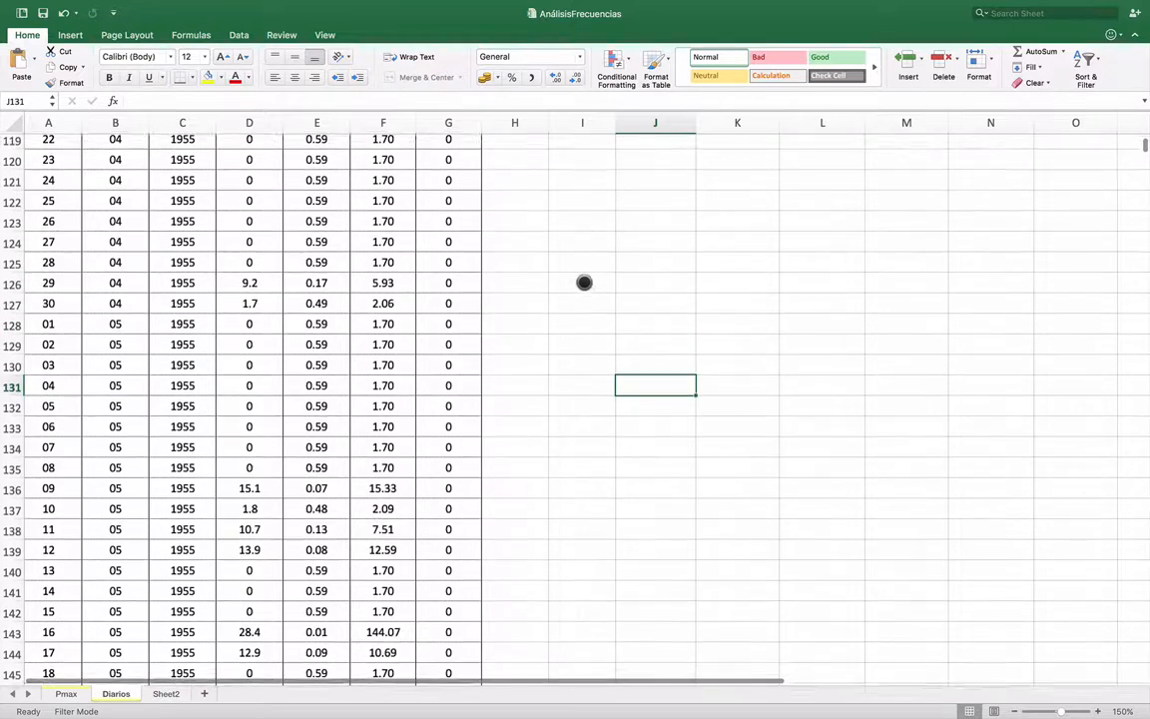
scroll(583, 282, up, 1)
key(super)
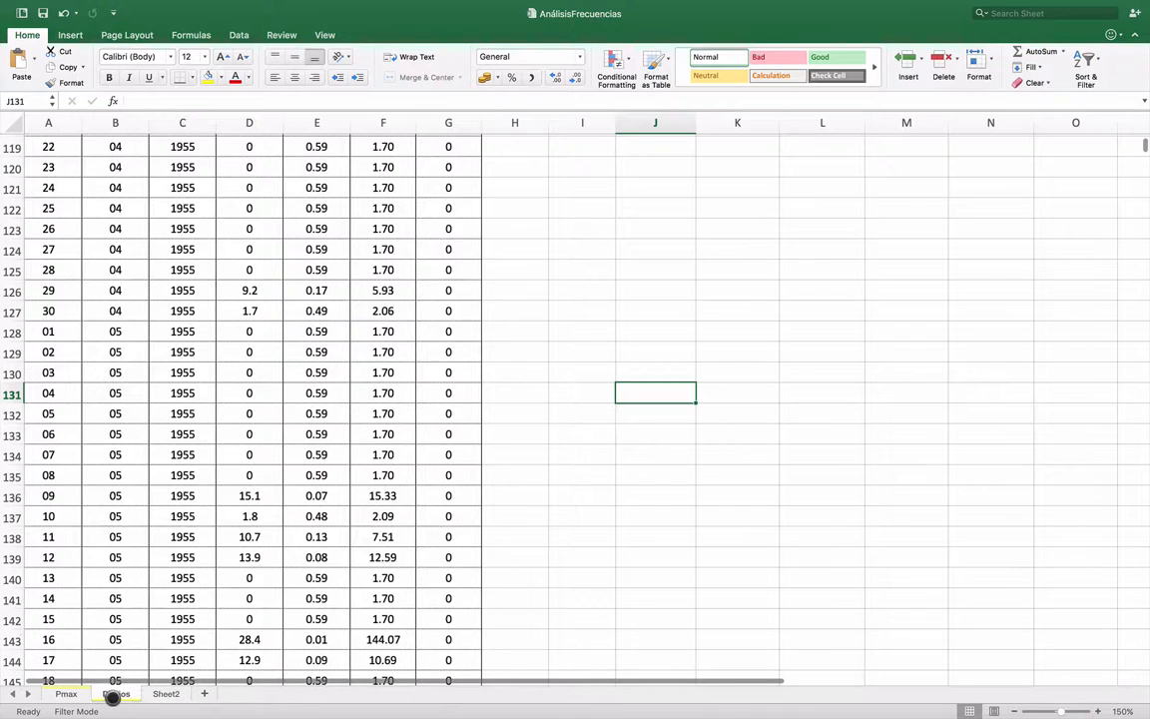
Inspect the May 1955 maximum in the Pmax sheet, review the monthly maxima through 2013, and return to January 1955.
click(72, 695)
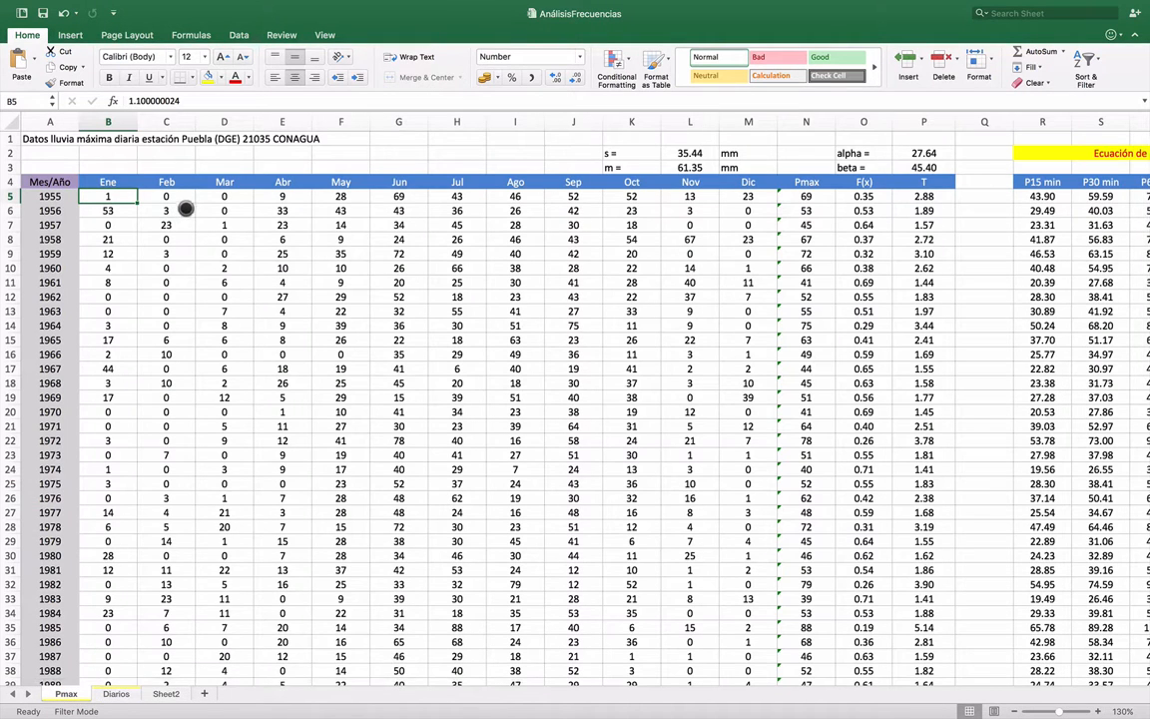
click(342, 197)
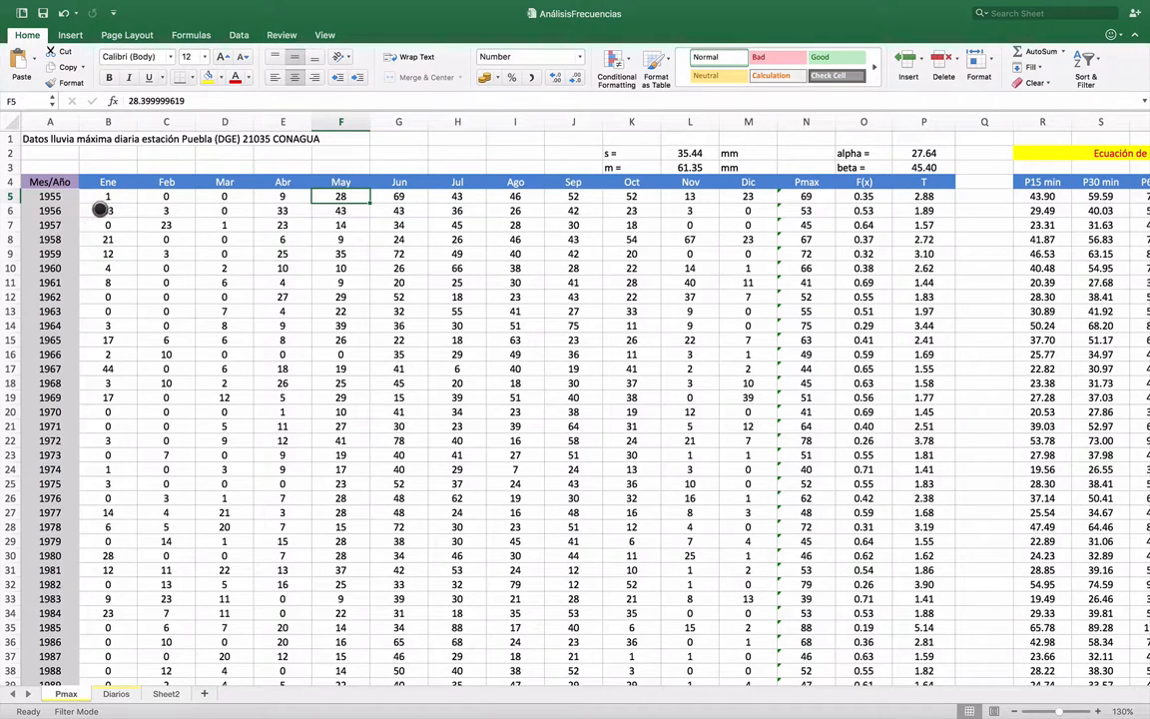
scroll(91, 352, down, 5)
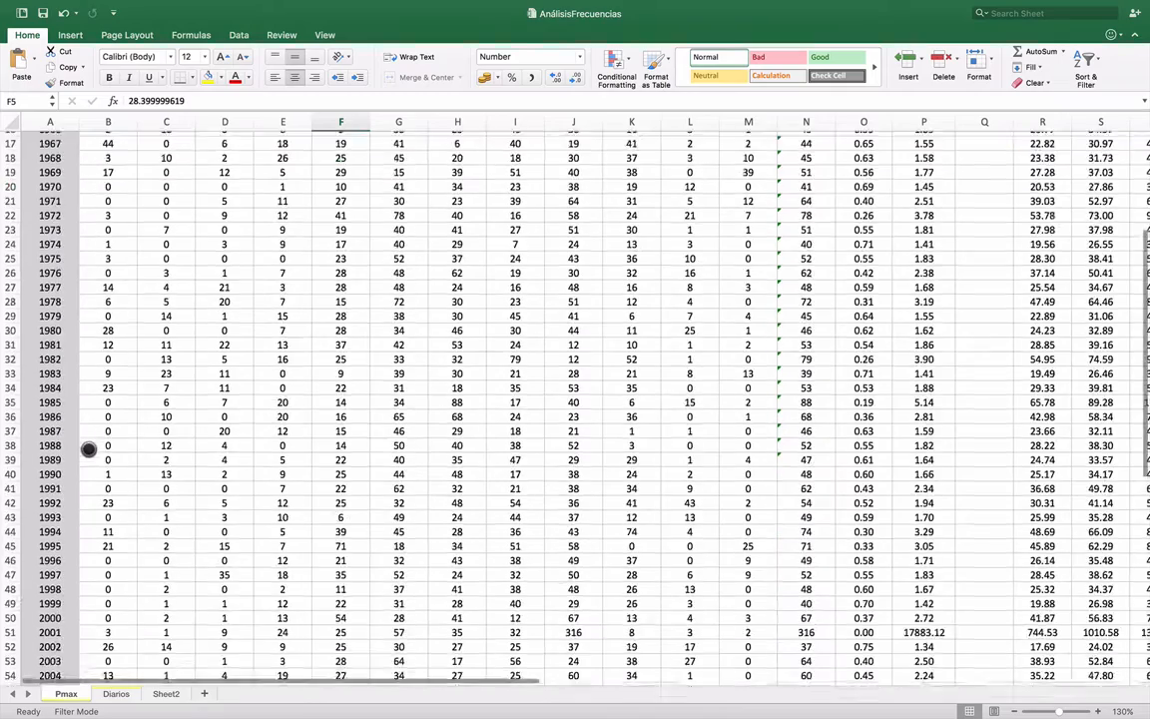
scroll(89, 449, down, 5)
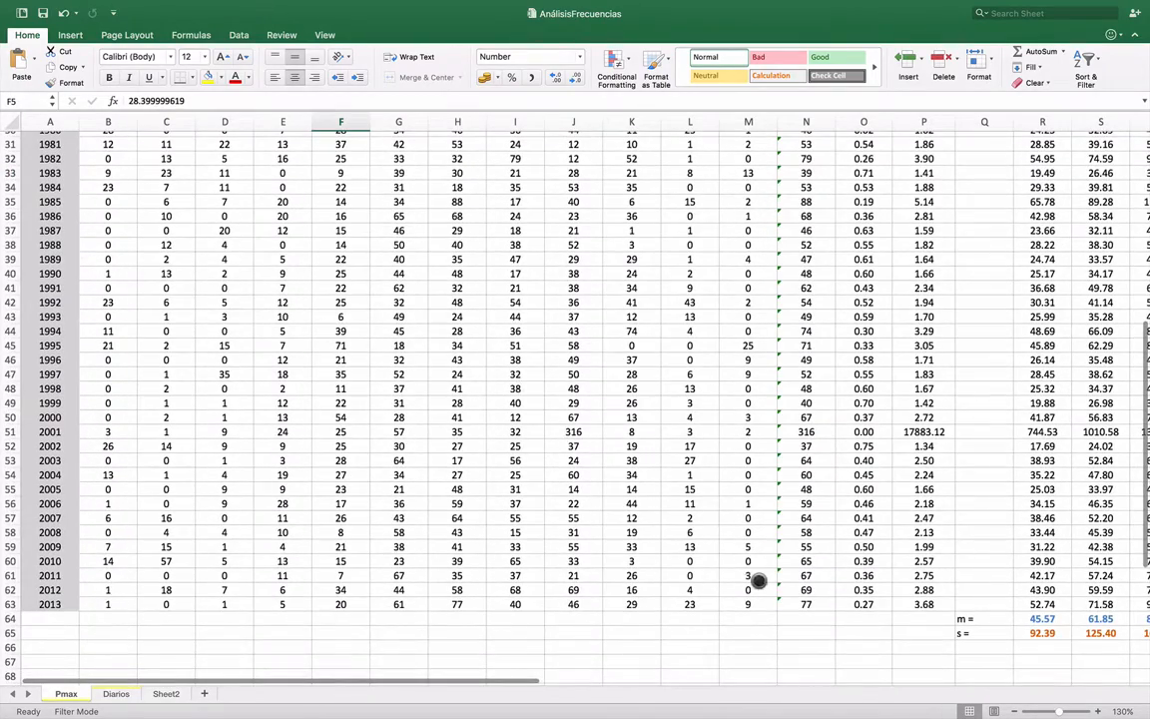
scroll(758, 581, up, 10)
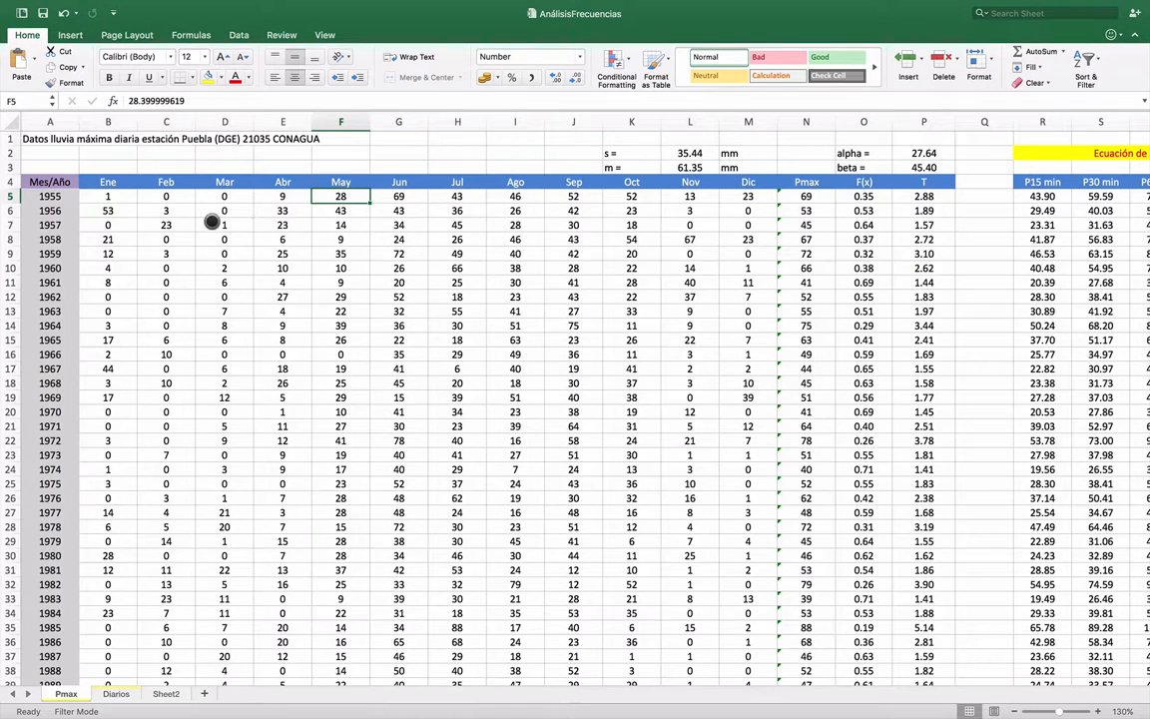
click(109, 198)
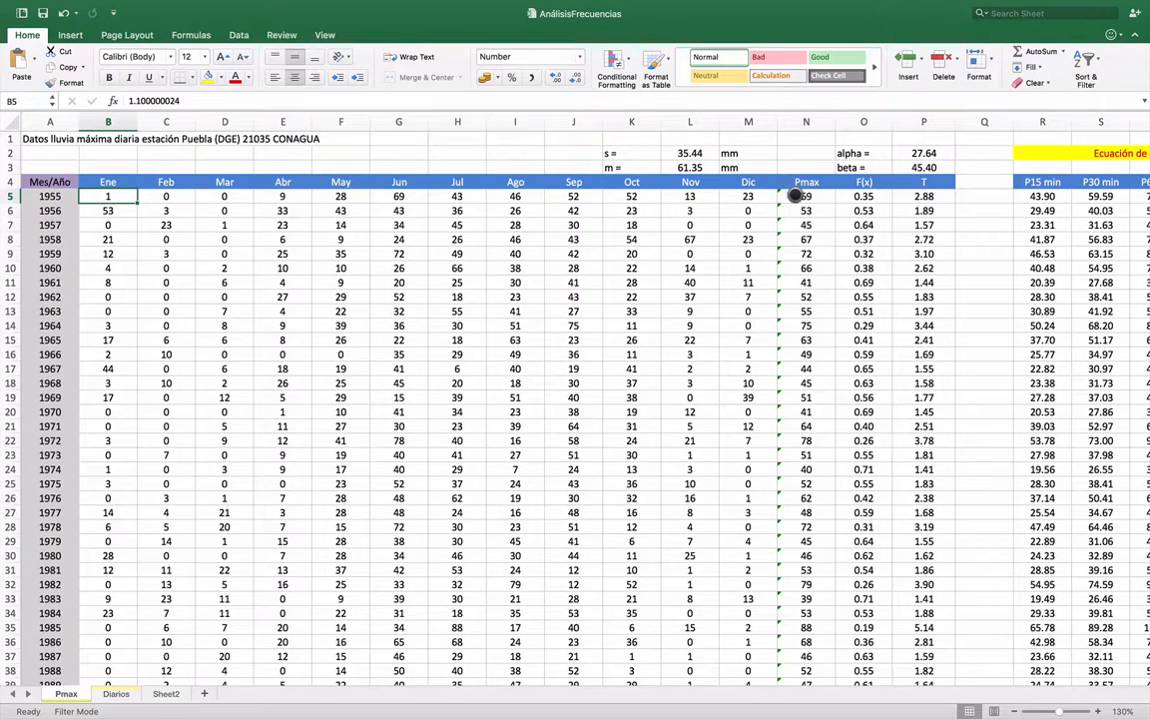
Inspect the MAX formulas in the Pmax column for 1955, 1956 and 2013, and the T column heading.
double_click(795, 195)
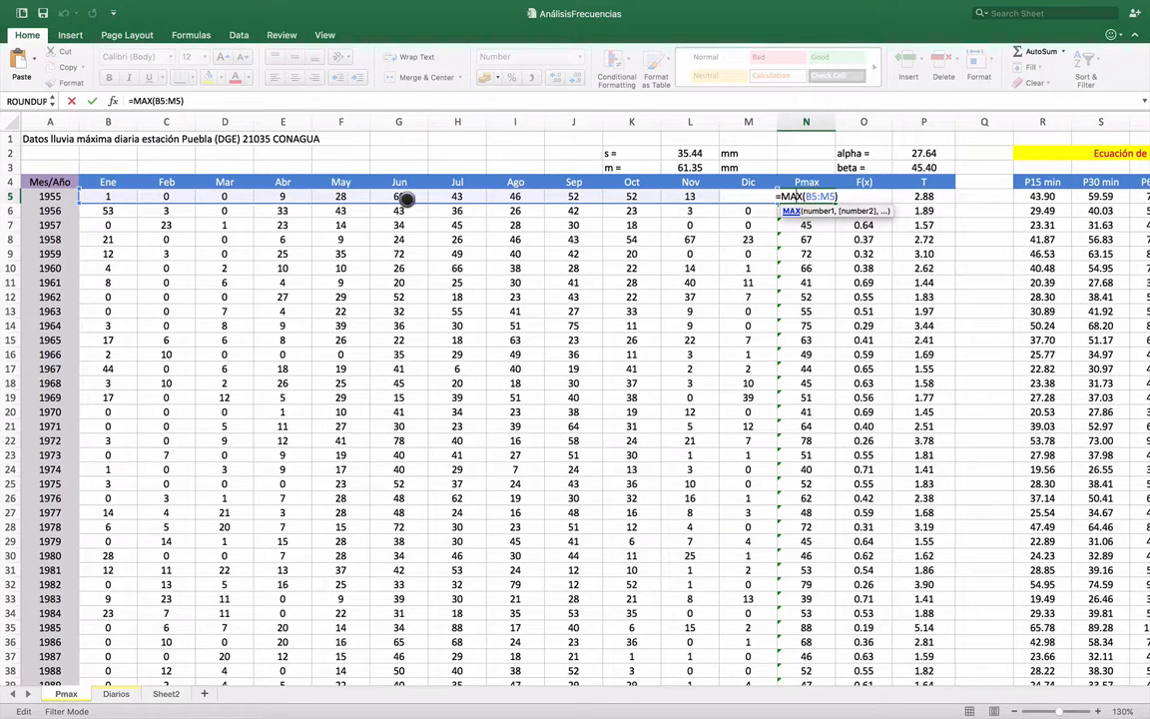
key(Return)
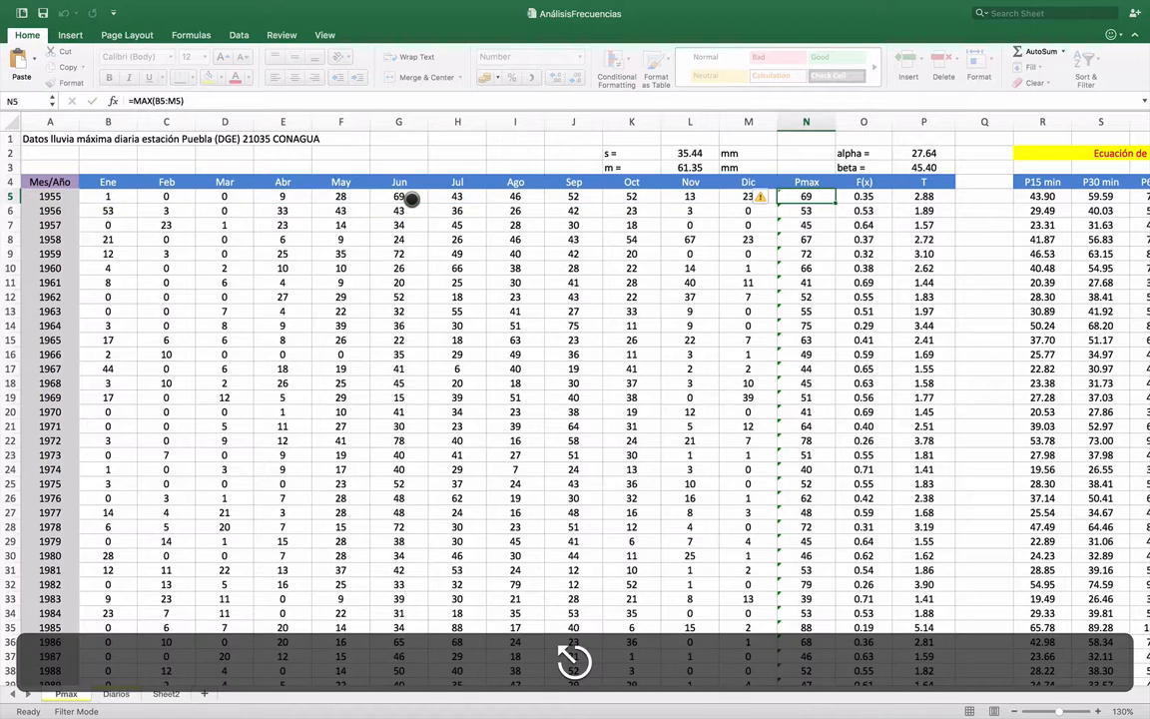
click(823, 211)
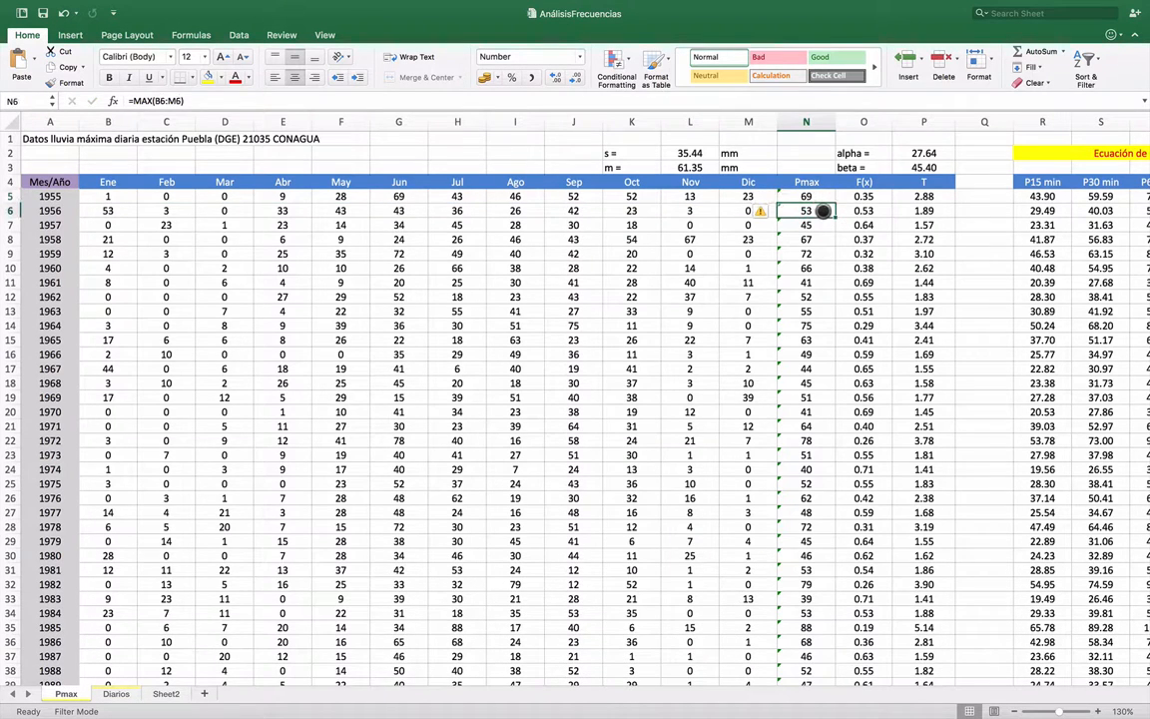
scroll(810, 210, down, 10)
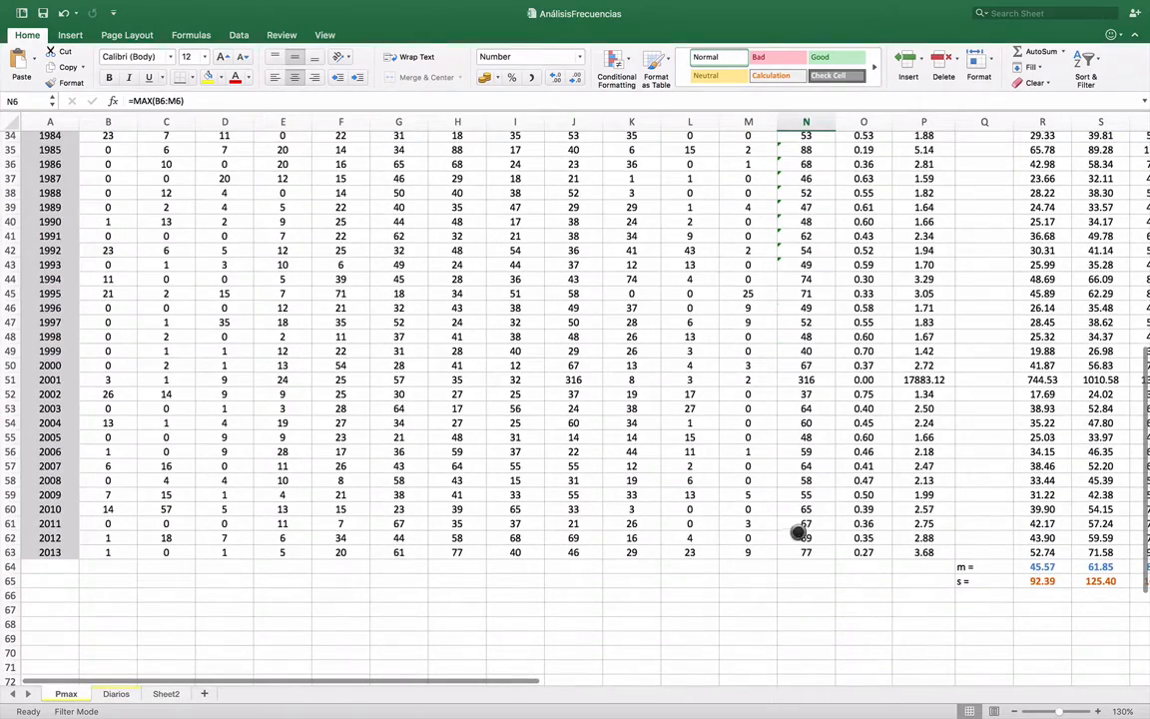
click(804, 551)
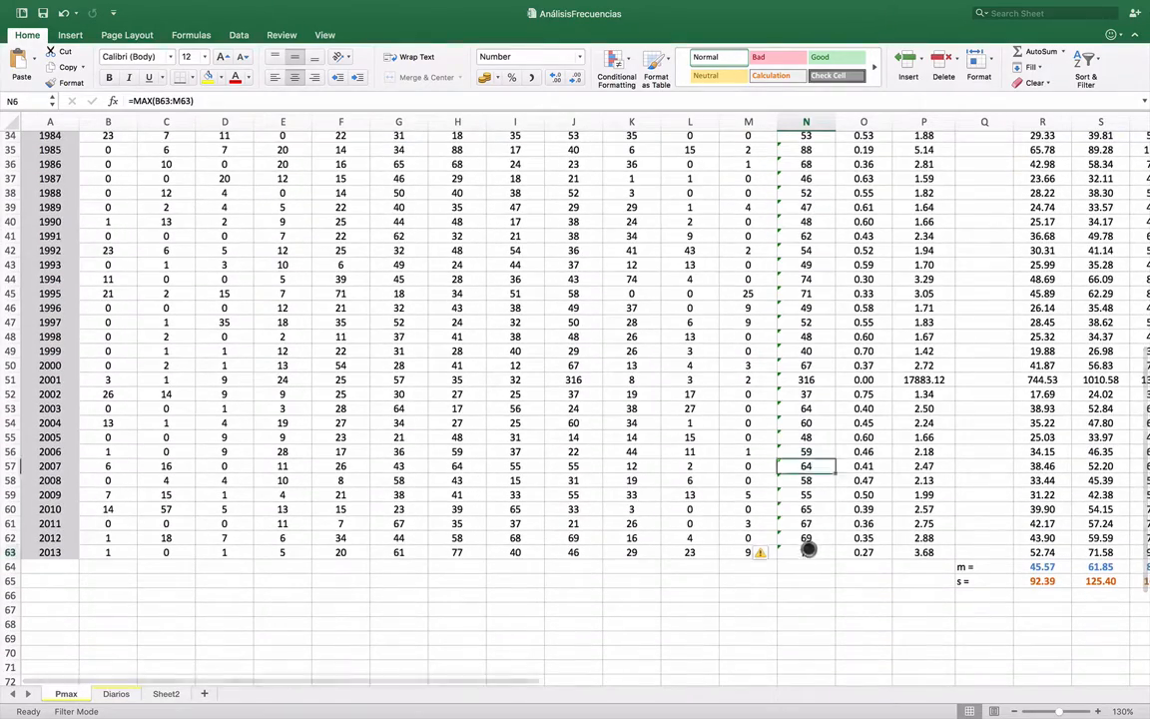
scroll(776, 412, up, 10)
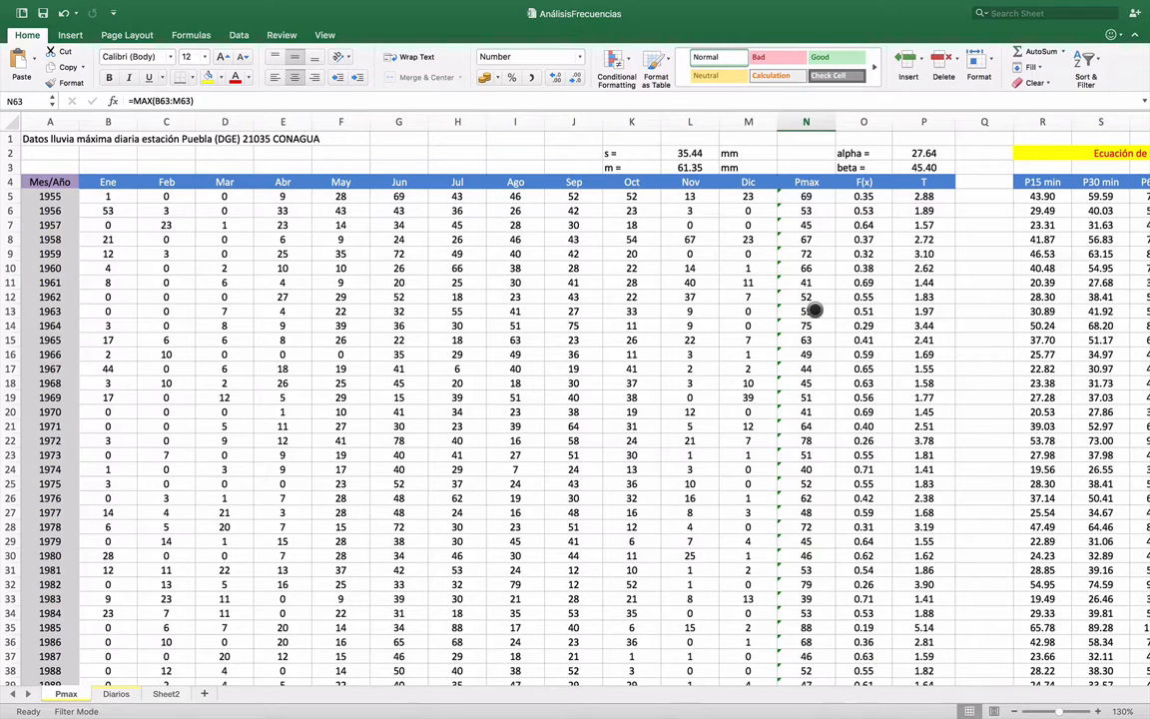
click(924, 181)
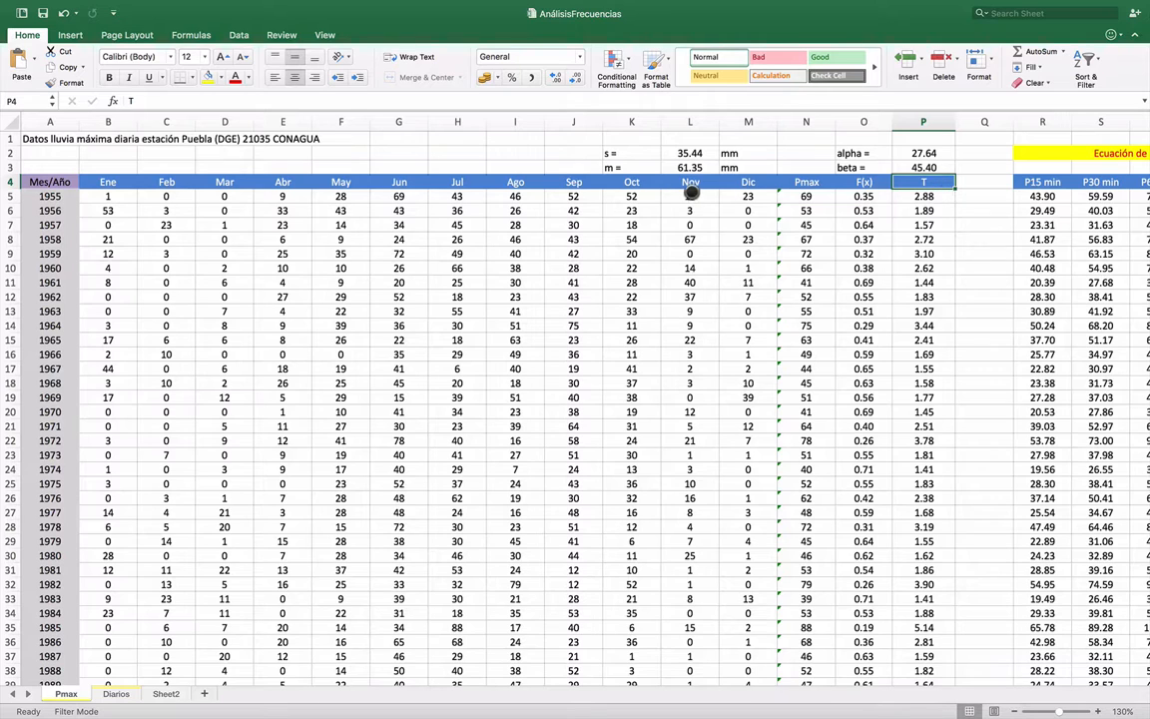
Look over the s, m, alpha and beta parameter labels above the table in the Pmax sheet.
click(642, 153)
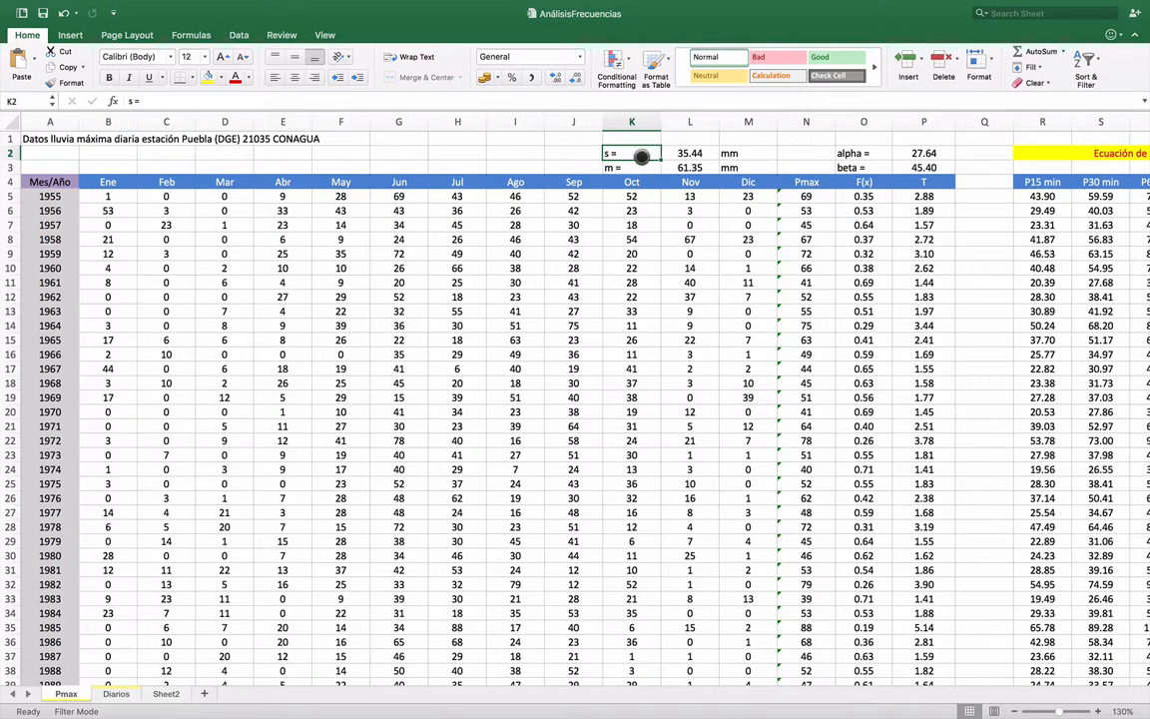
click(629, 167)
click(846, 153)
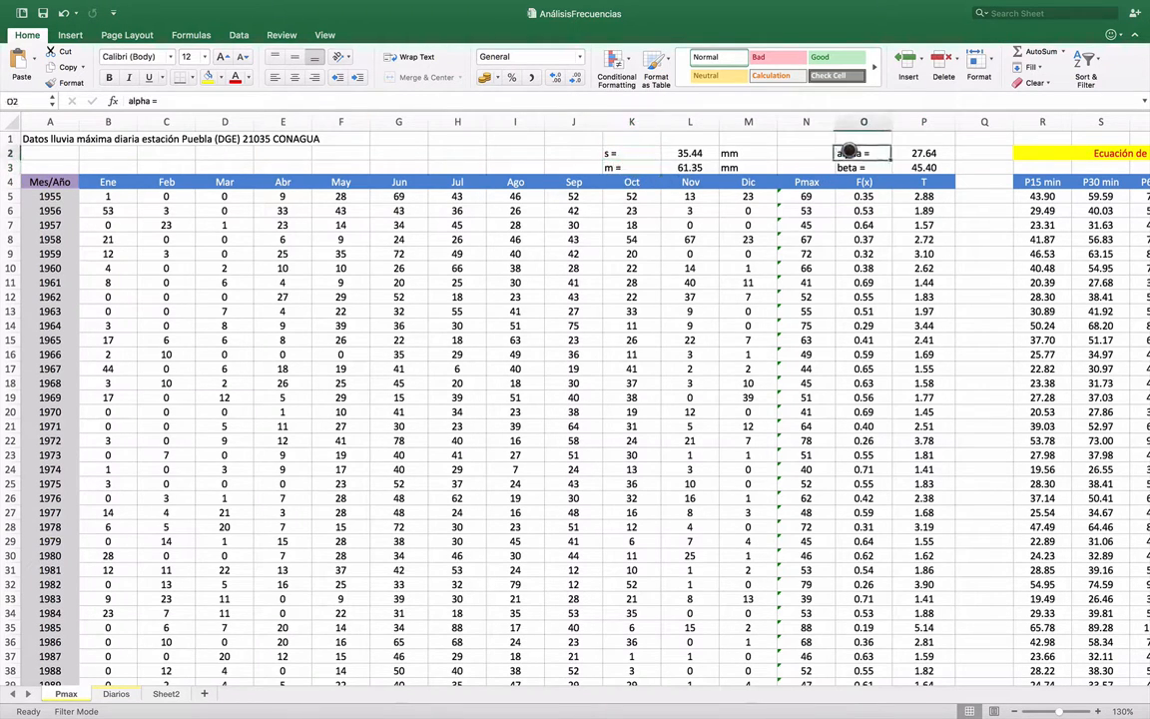
click(846, 167)
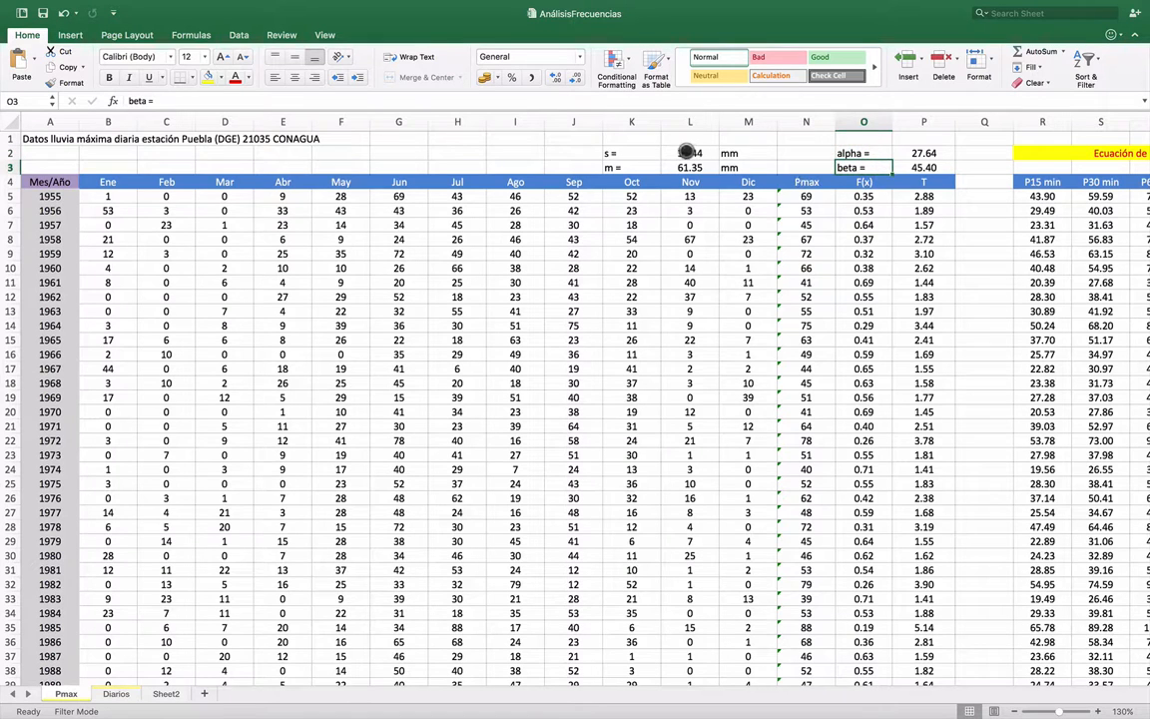
Change the standard deviation formula for s in cell L2 to the sample version, =STDEV.S(N5:N63).
click(687, 153)
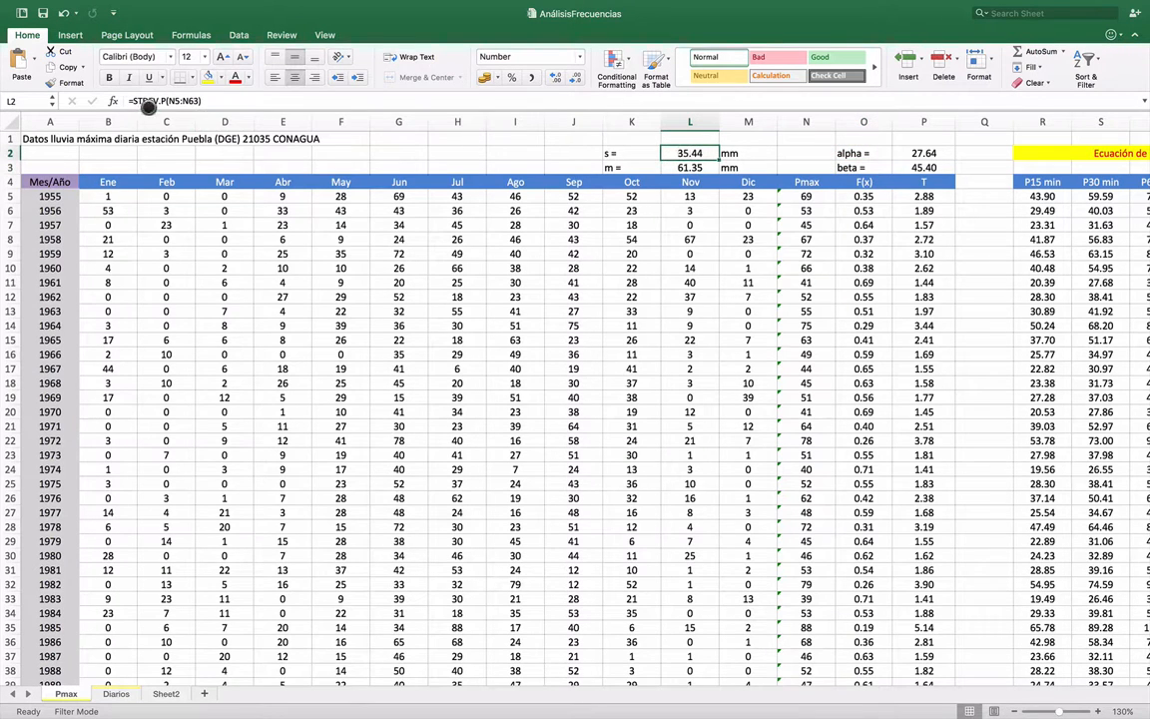
click(150, 101)
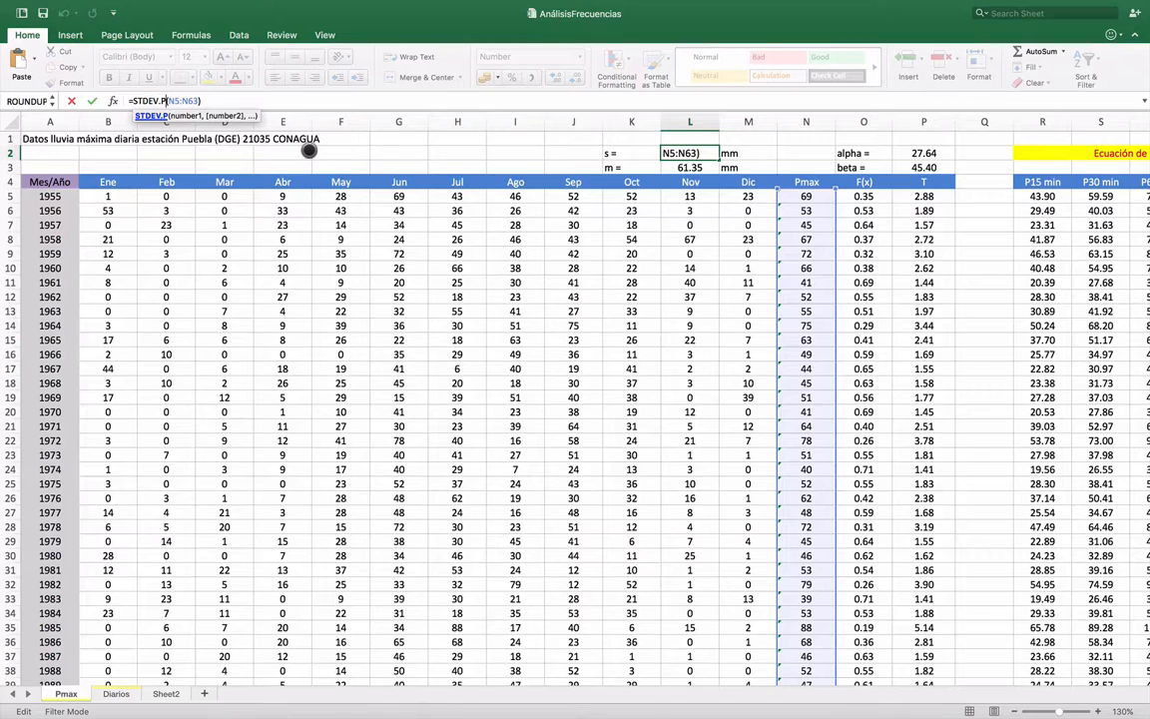
key(BackSpace)
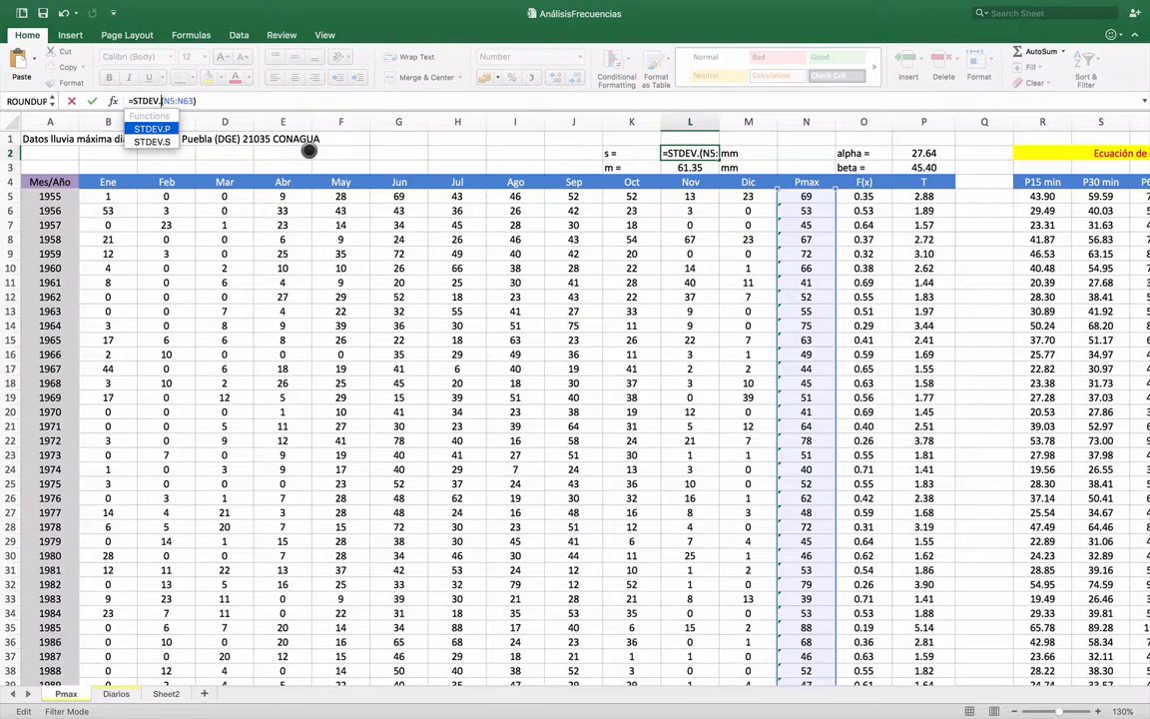
text(d)
key(BackSpace)
text(s)
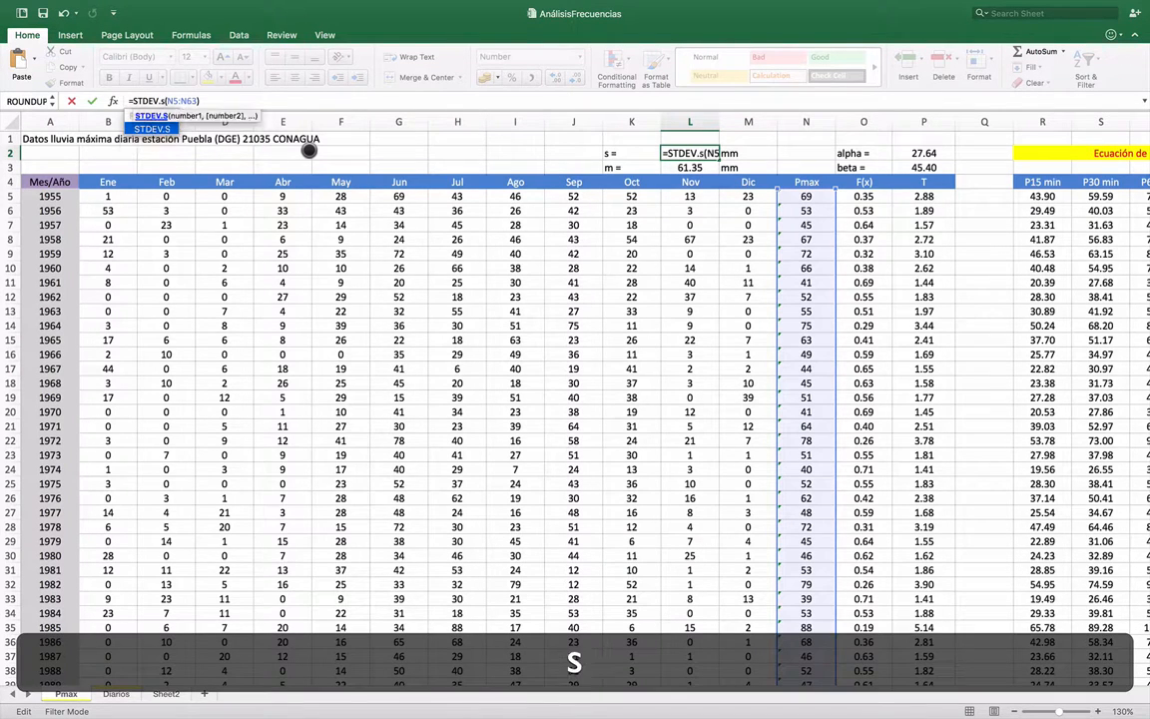
key(Return)
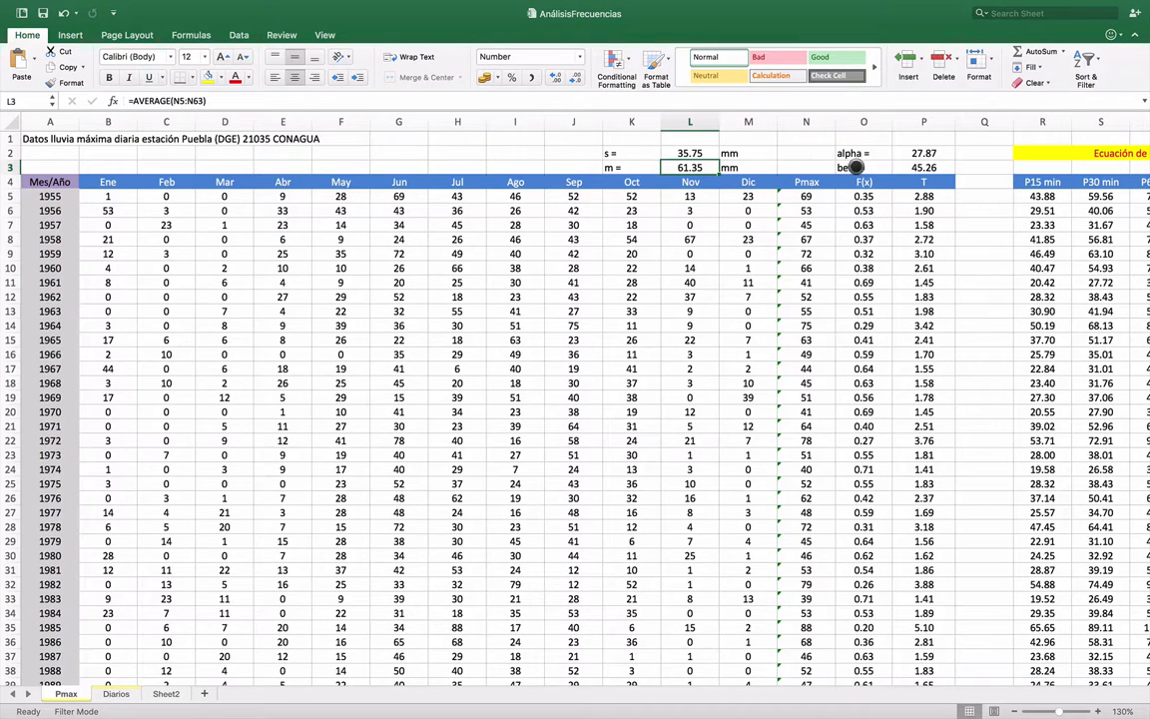
Inspect the F(x) formula for 1955 in cell O5 and scan the Pmax column it uses through 2013.
click(866, 197)
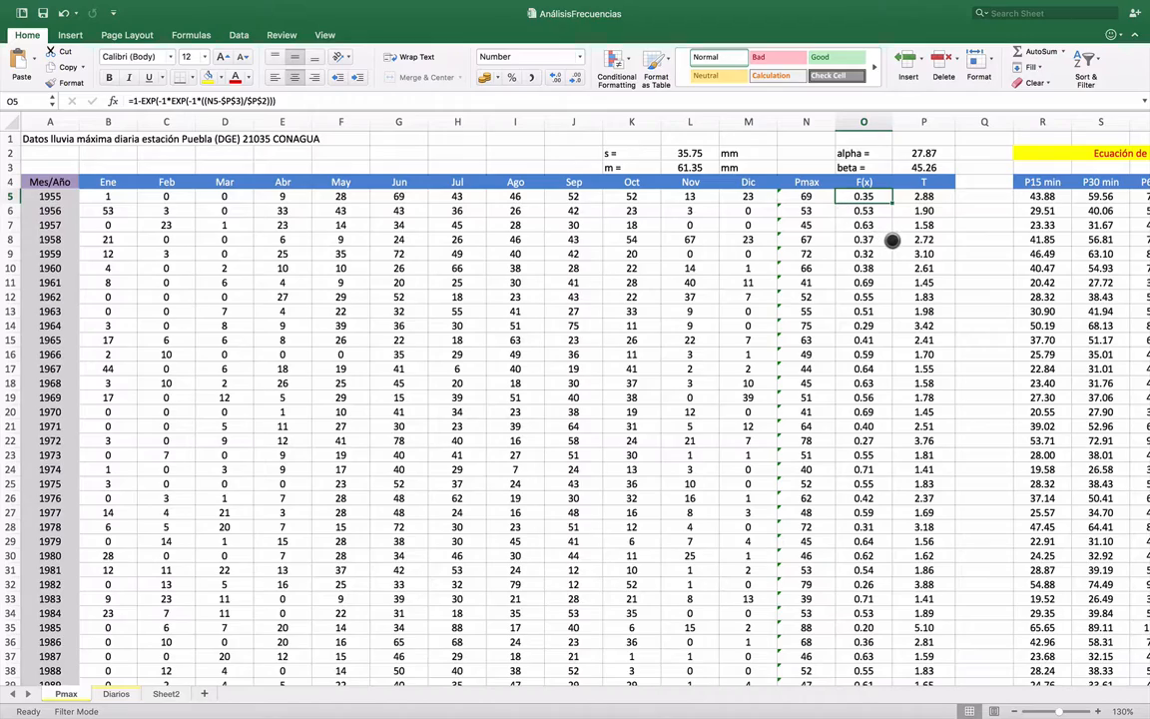
scroll(812, 217, down, 8)
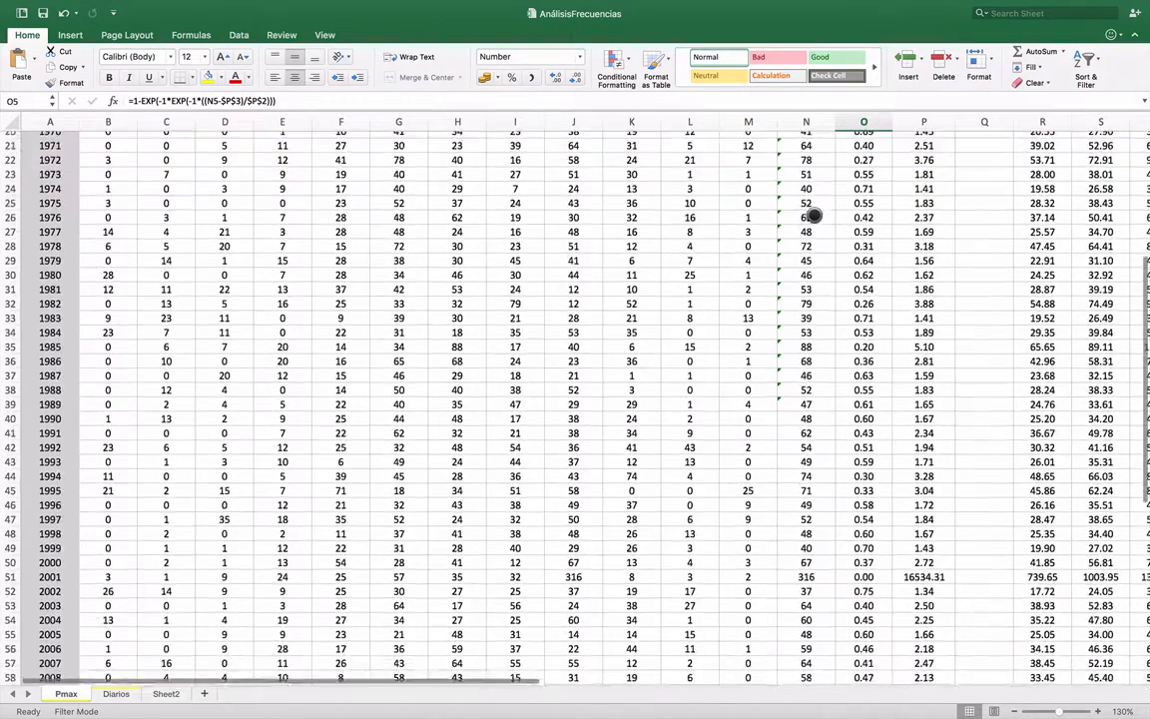
scroll(812, 215, down, 5)
scroll(812, 215, up, 15)
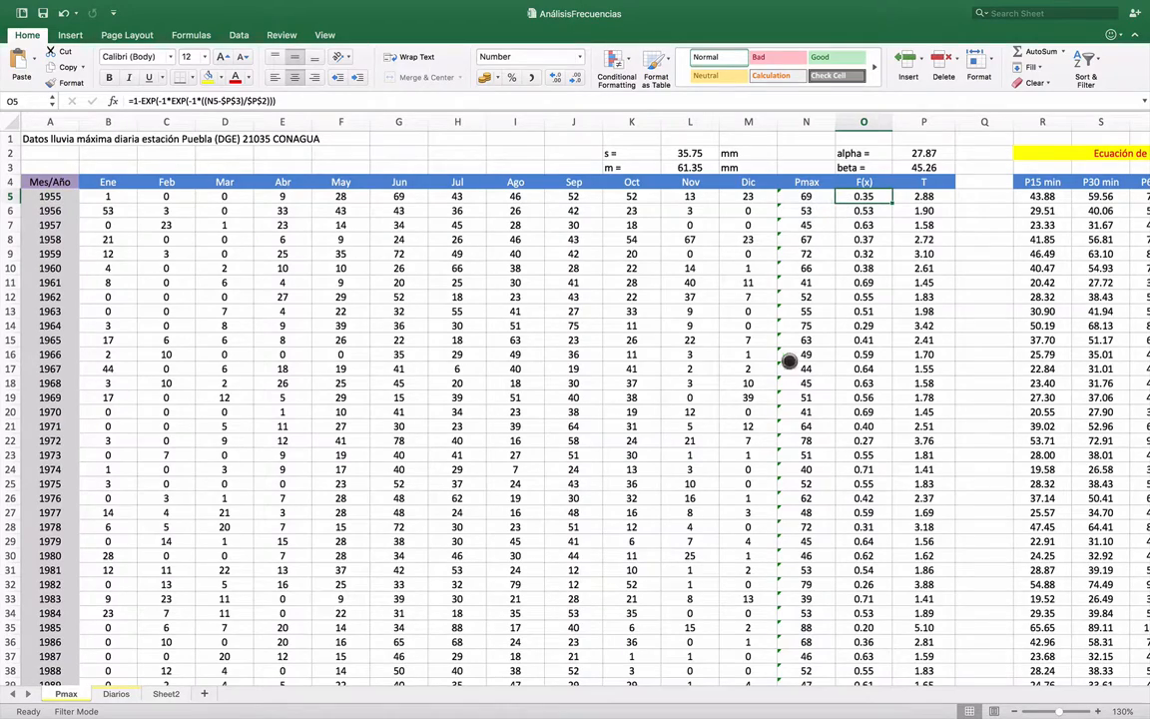
scroll(788, 361, down, 7)
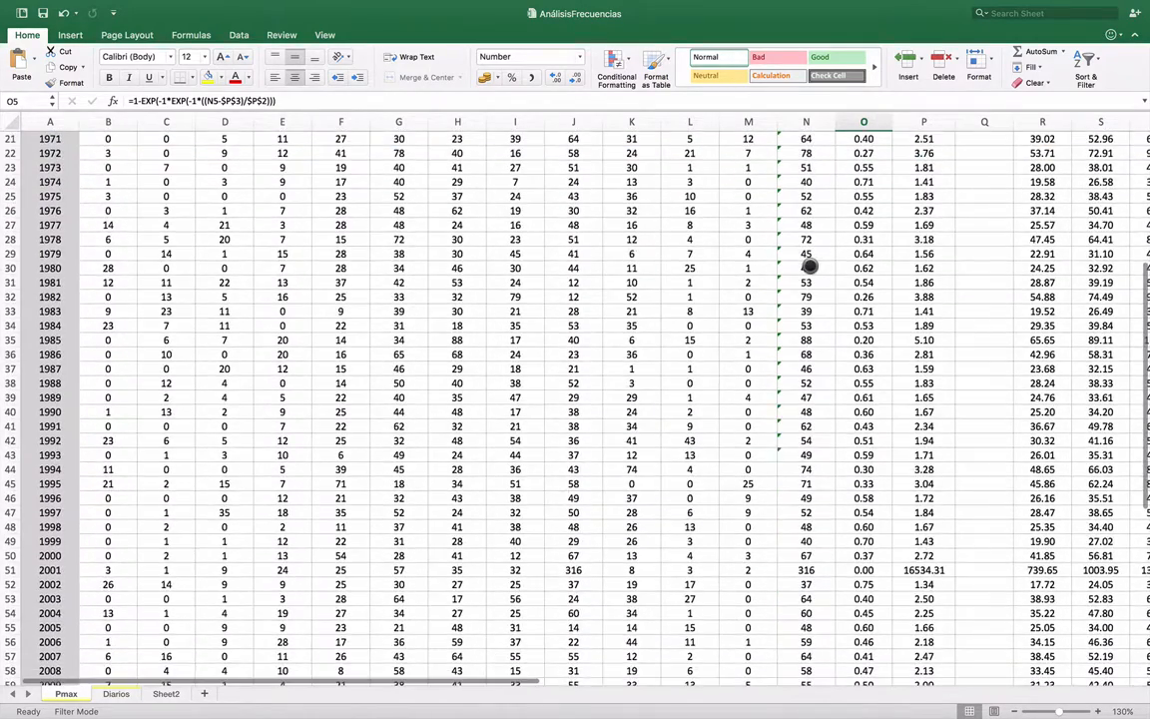
scroll(808, 262, down, 6)
scroll(808, 262, up, 13)
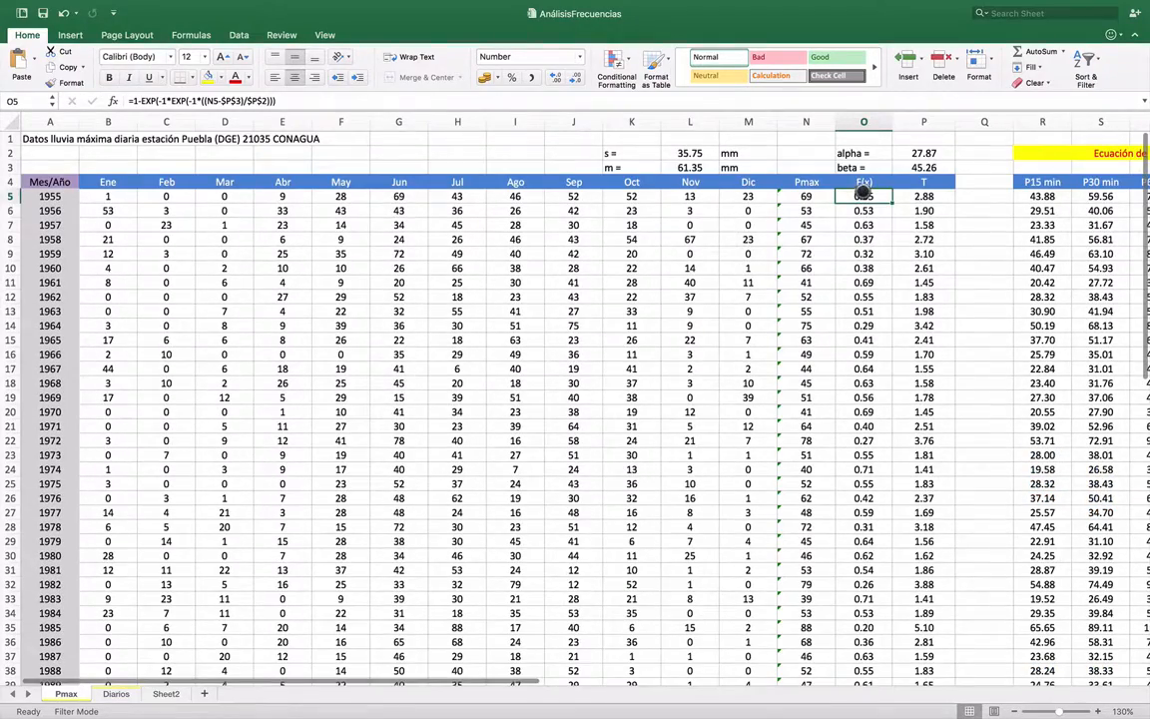
Review the F(x) probabilities for all years from 1955 to 2013, comparing them with the annual maxima.
scroll(865, 189, down, 5)
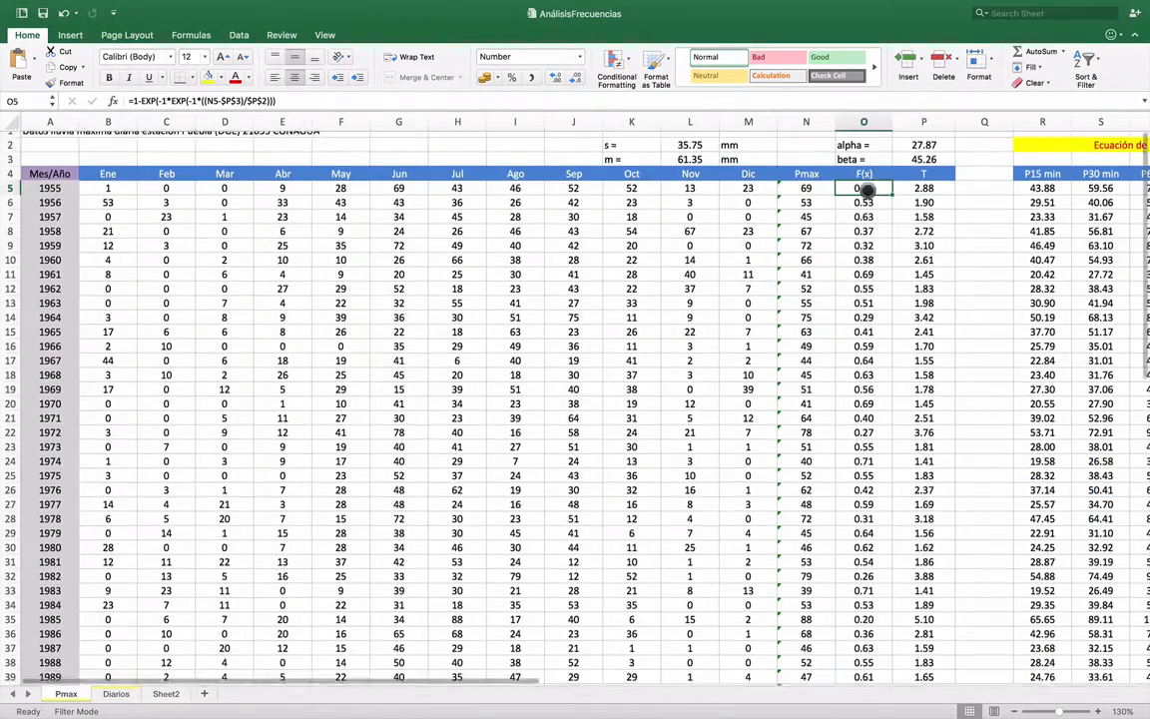
scroll(864, 189, down, 8)
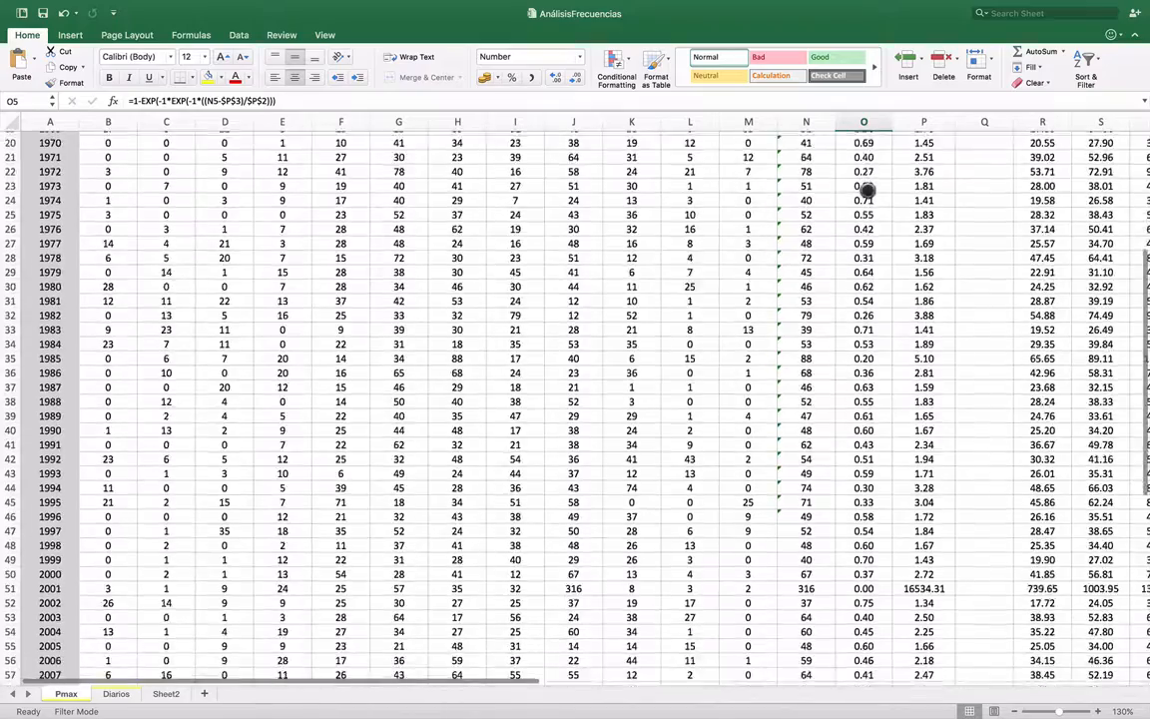
scroll(864, 189, up, 12)
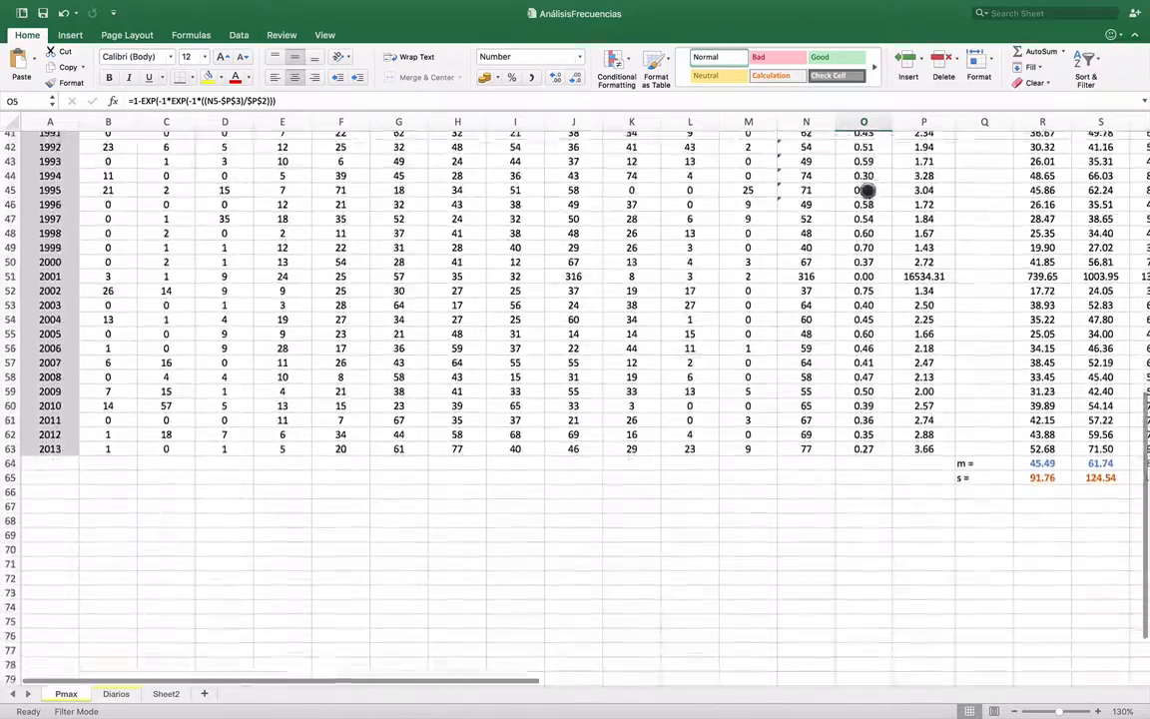
scroll(862, 213, down, 2)
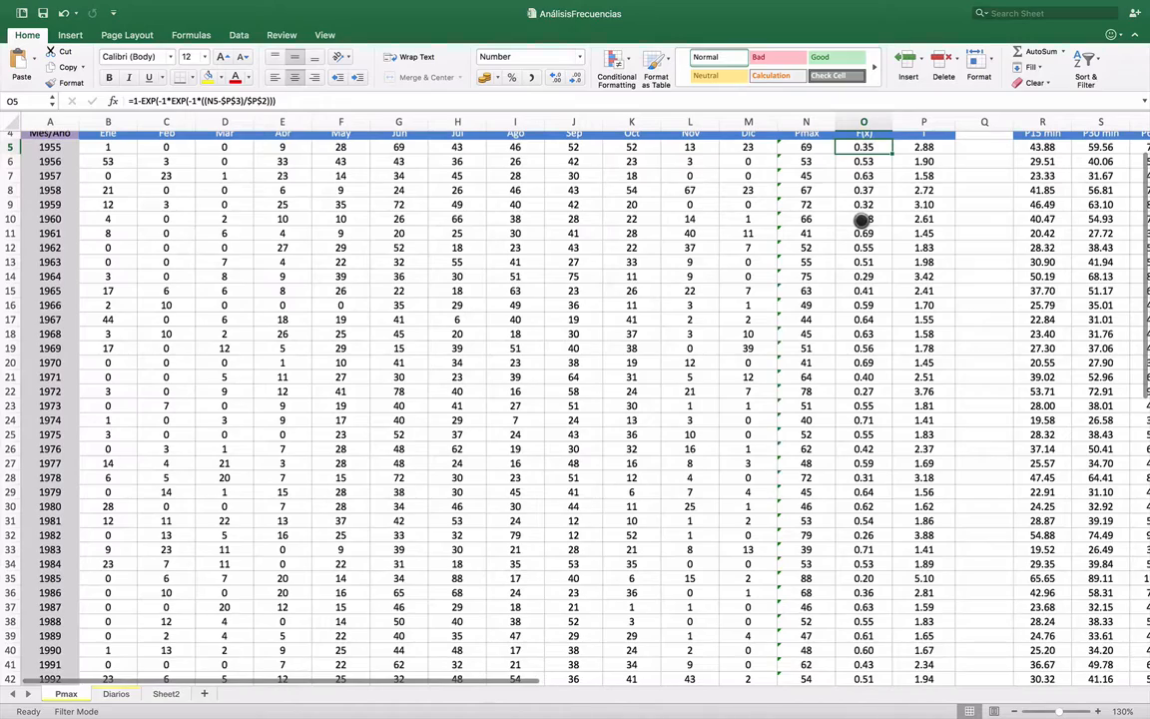
scroll(862, 219, down, 5)
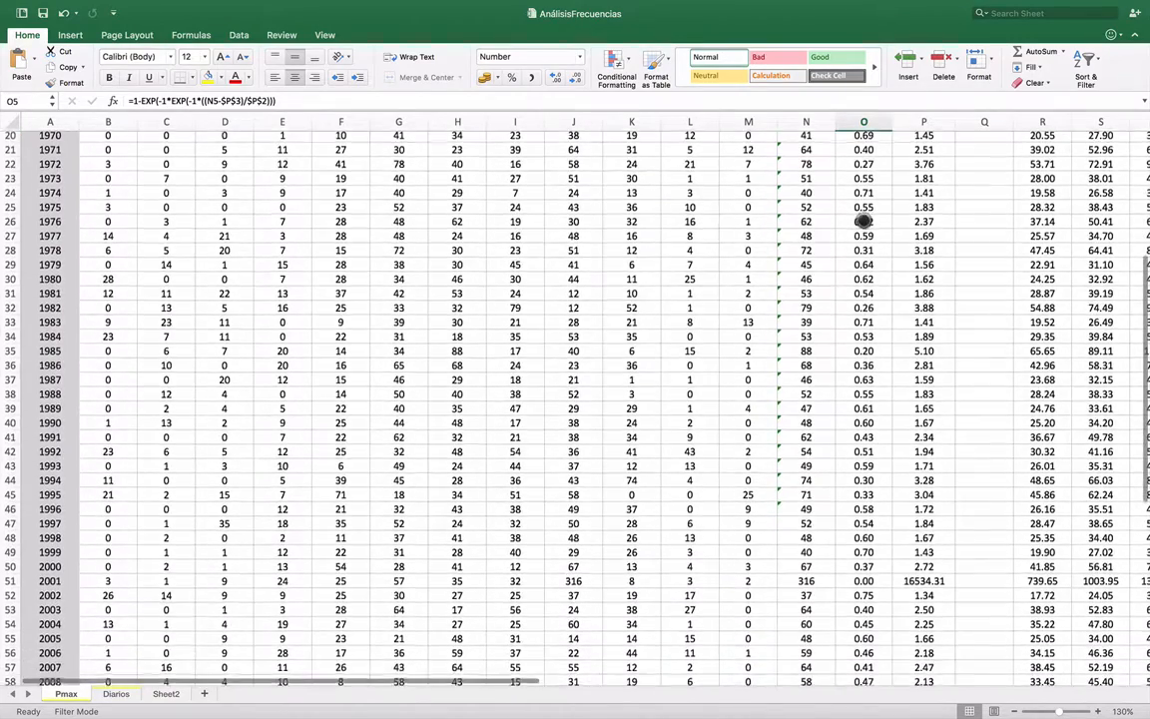
scroll(862, 220, down, 4)
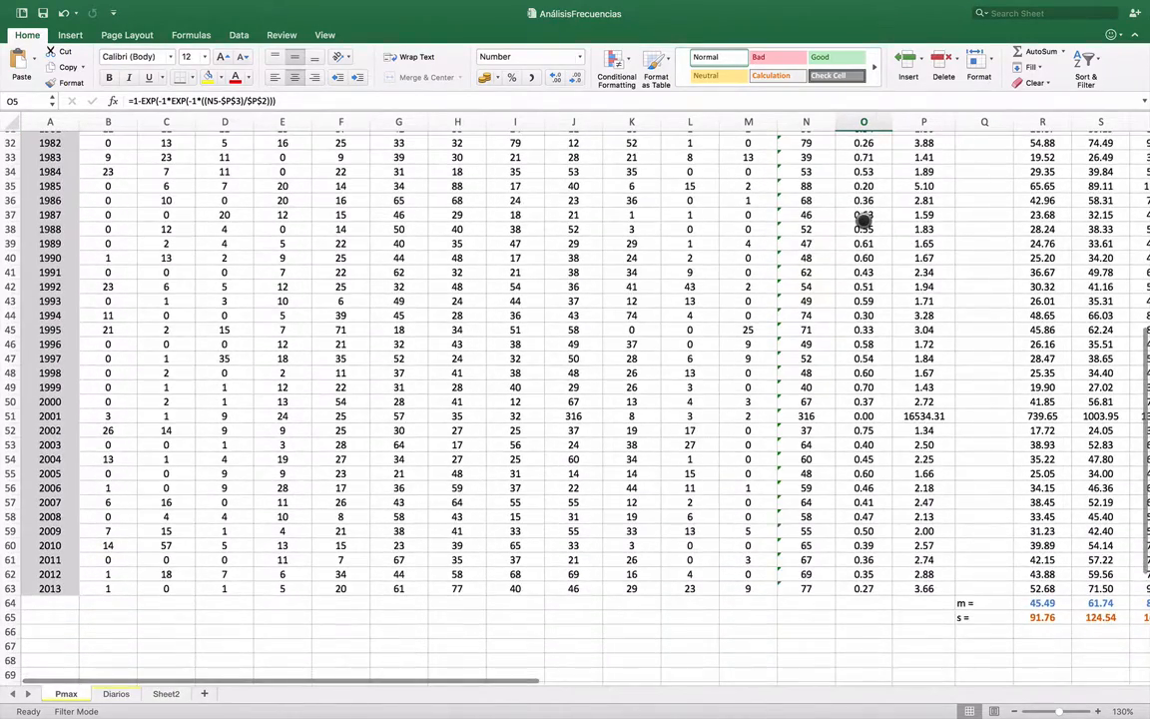
scroll(862, 221, down, 2)
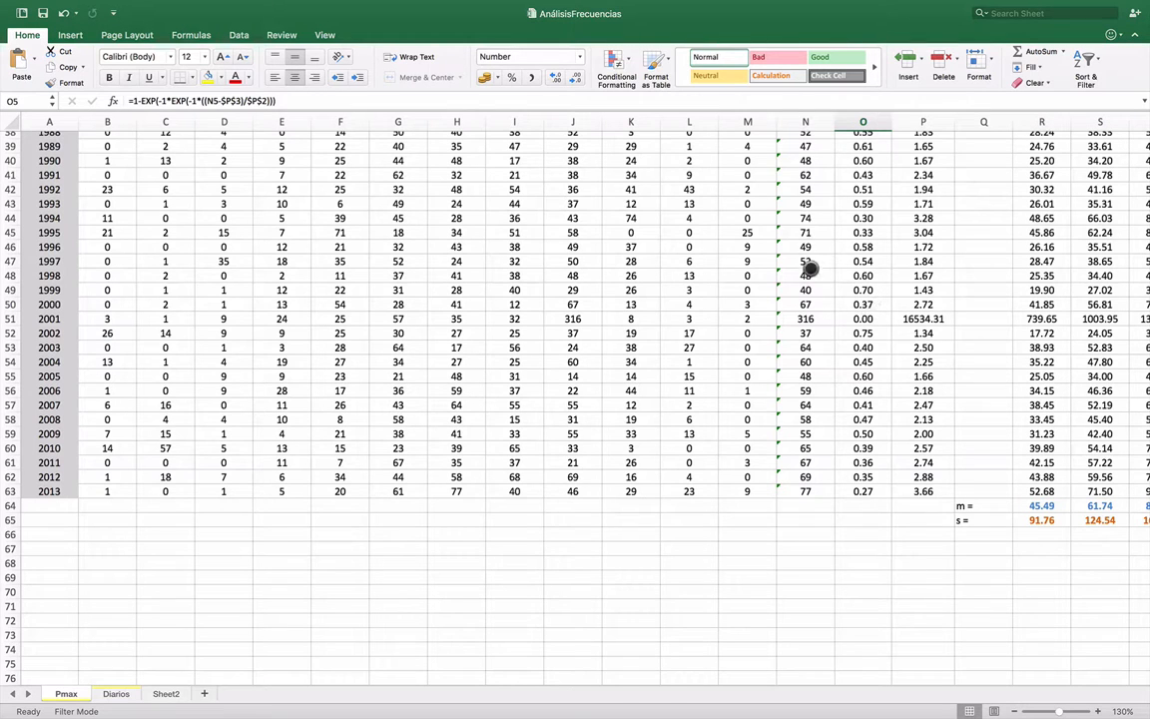
Examine the 2001 Pmax and F(x) formulas, checking them against the parameters above the table and the other years' values.
click(806, 319)
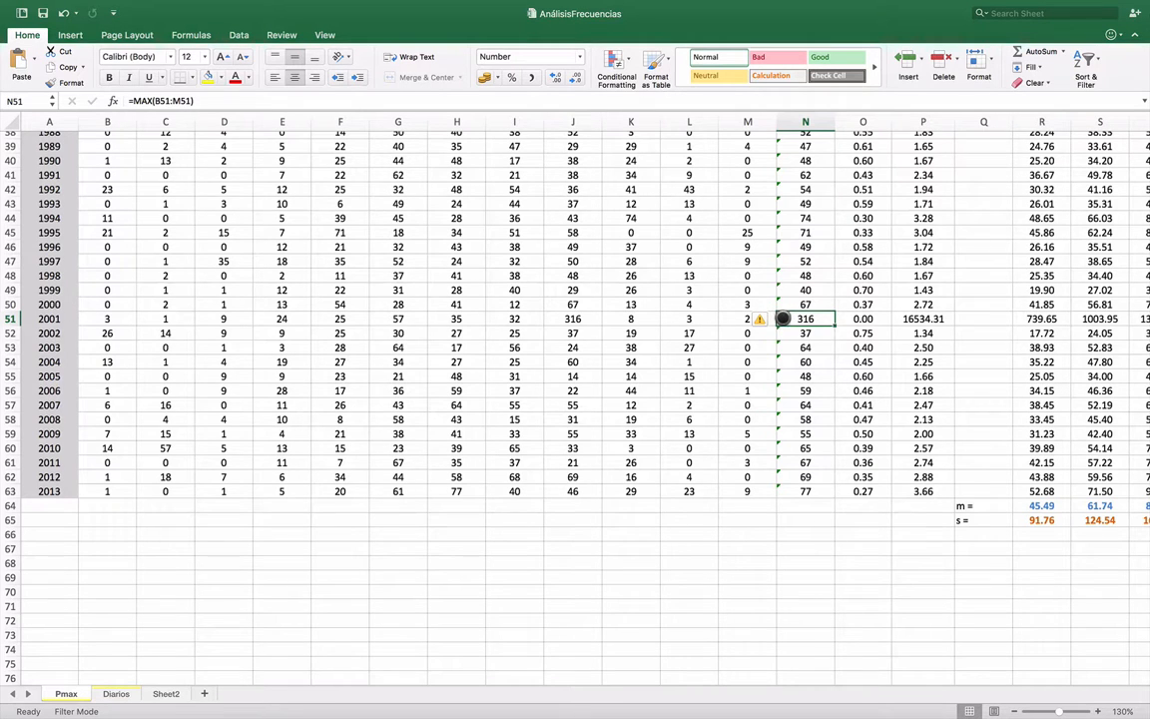
click(854, 322)
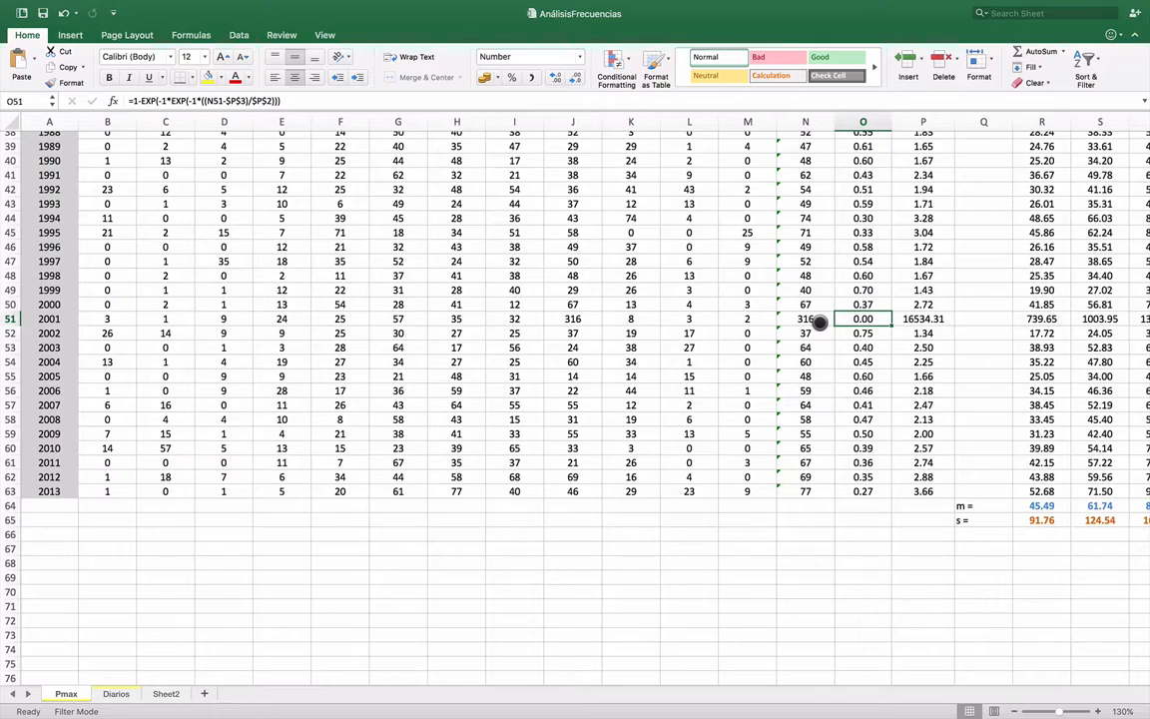
scroll(817, 321, up, 12)
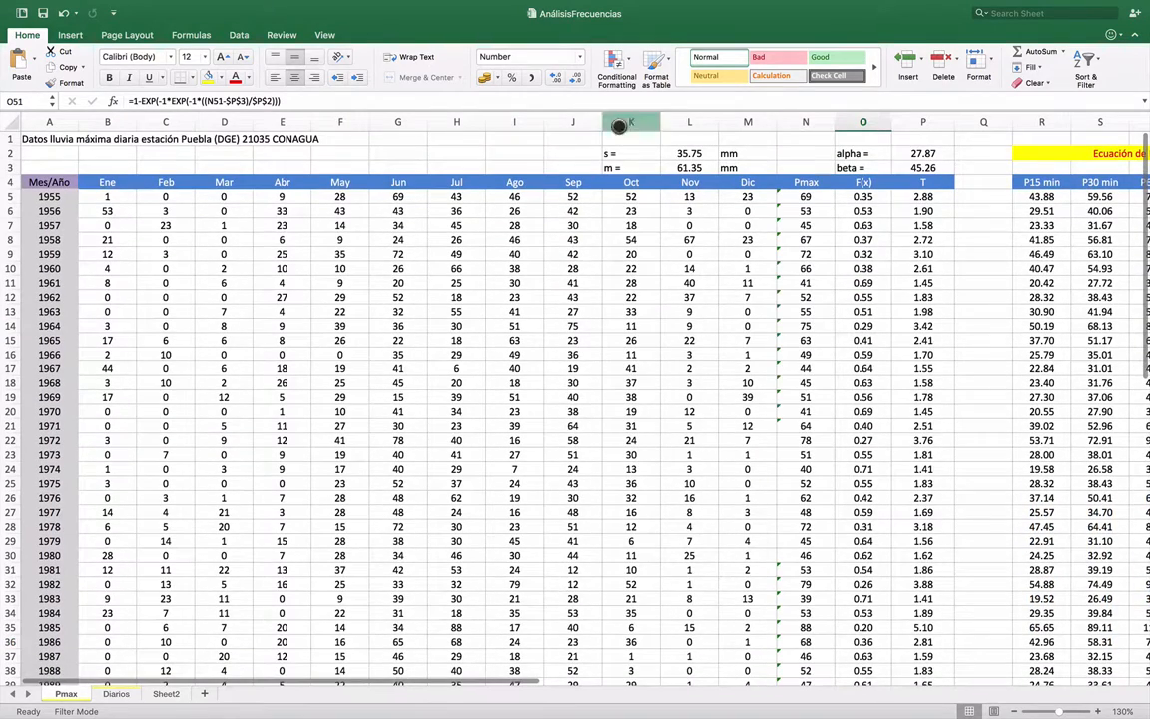
click(787, 138)
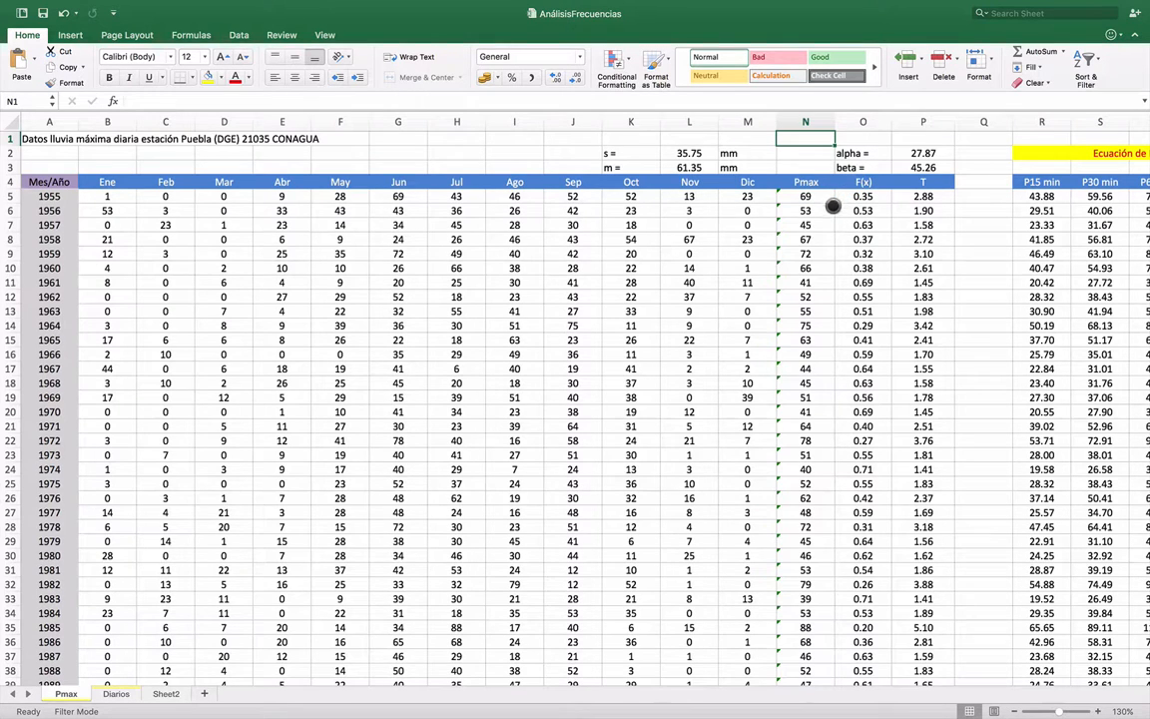
scroll(832, 208, down, 12)
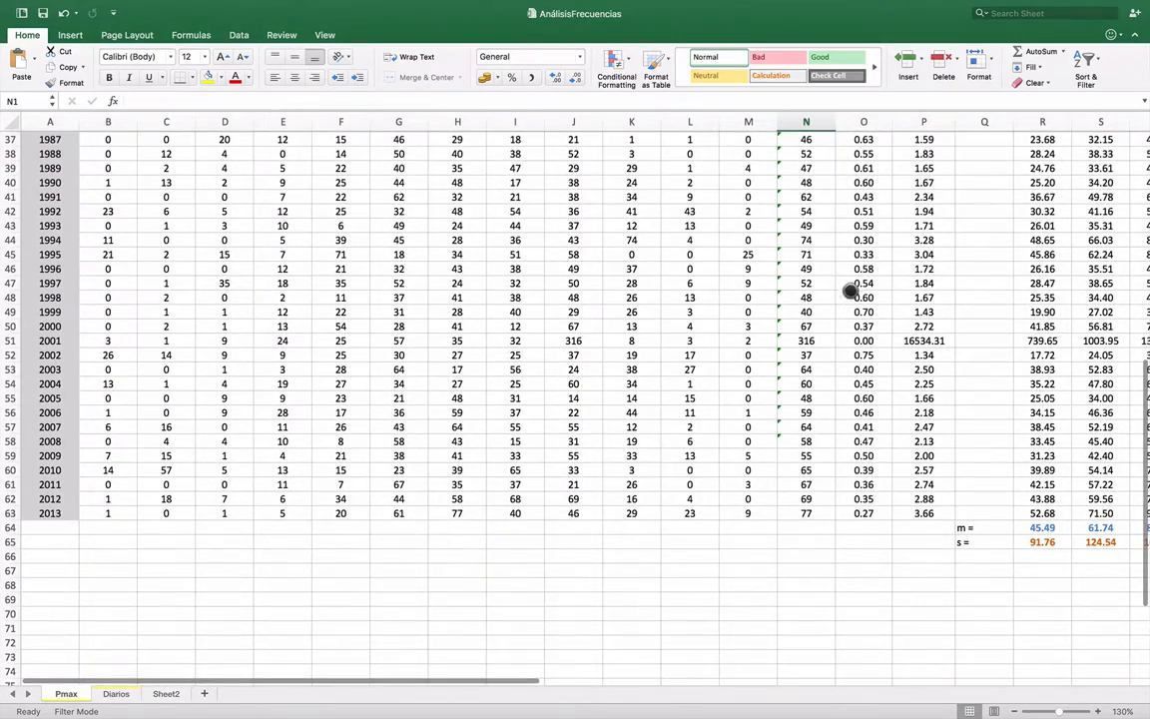
click(861, 340)
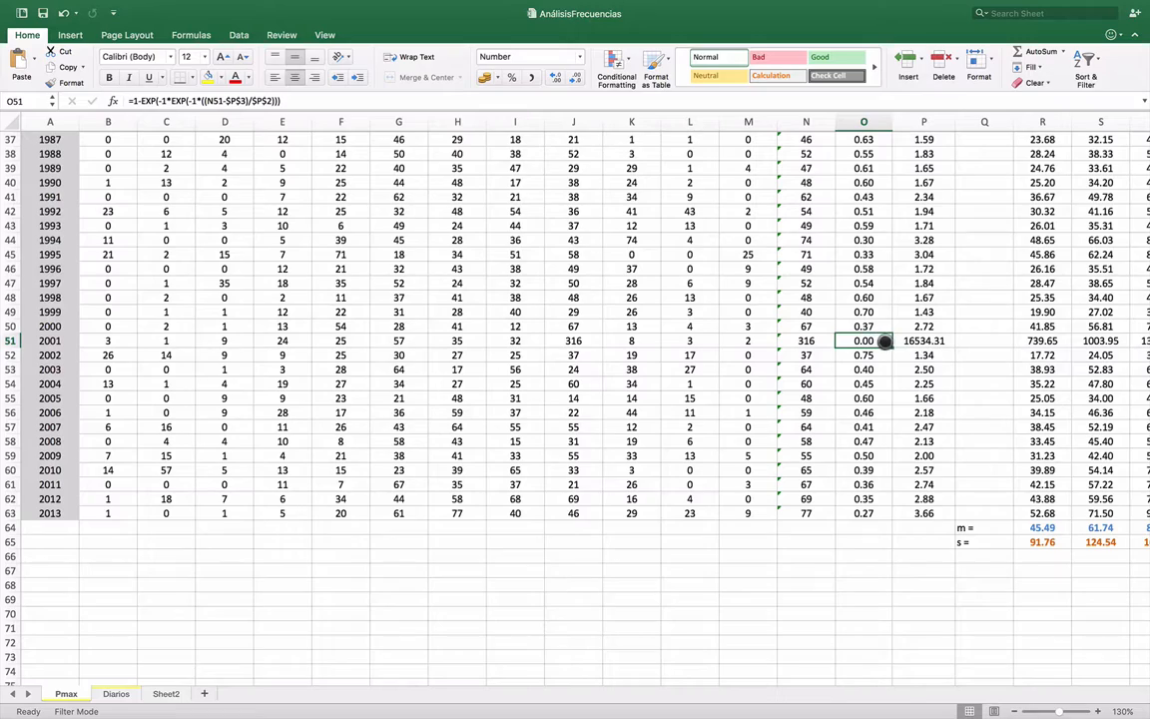
scroll(885, 340, up, 12)
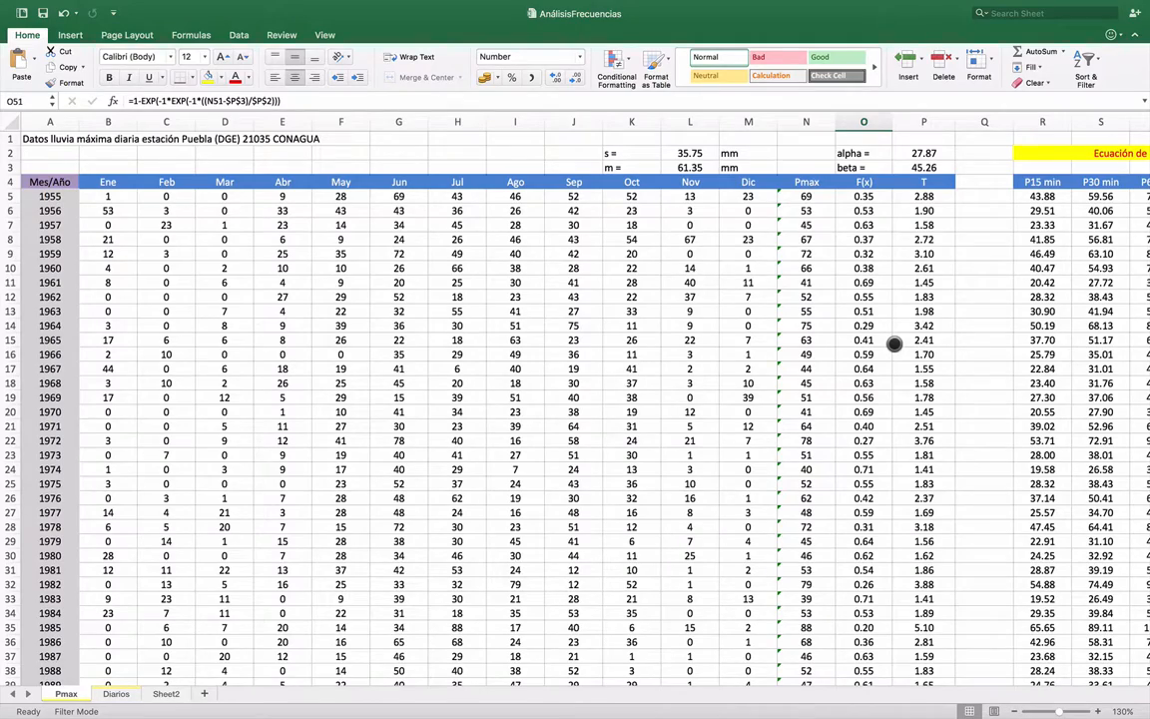
scroll(893, 344, down, 5)
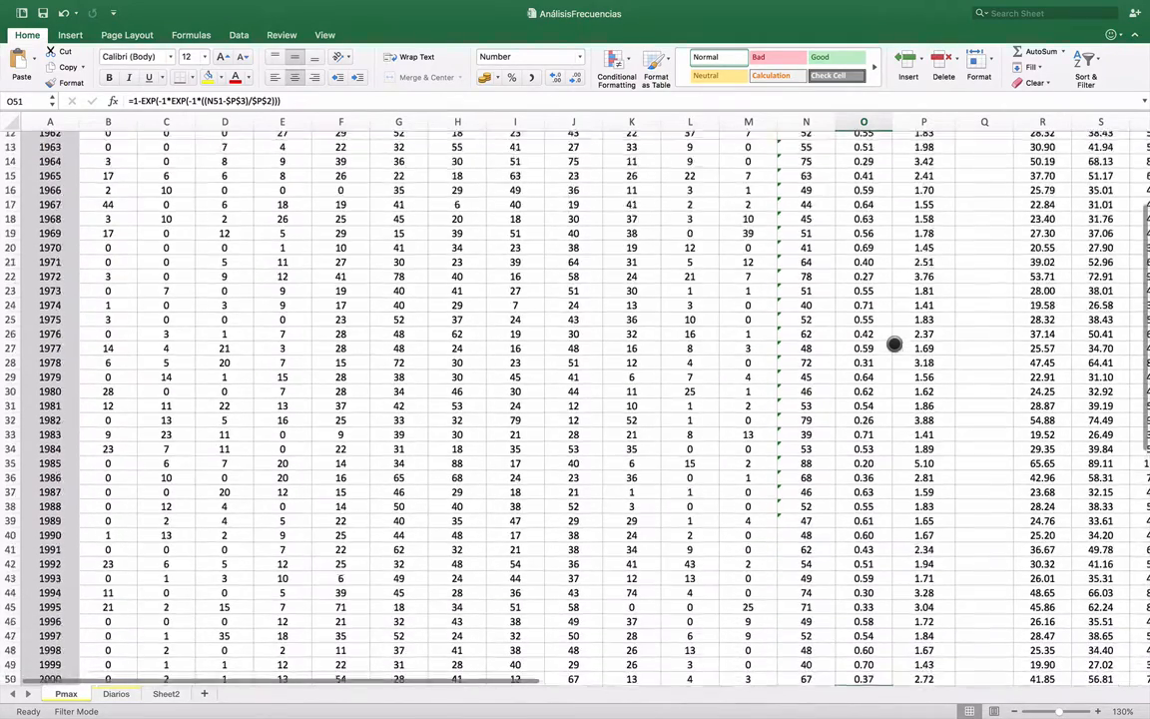
scroll(894, 344, up, 5)
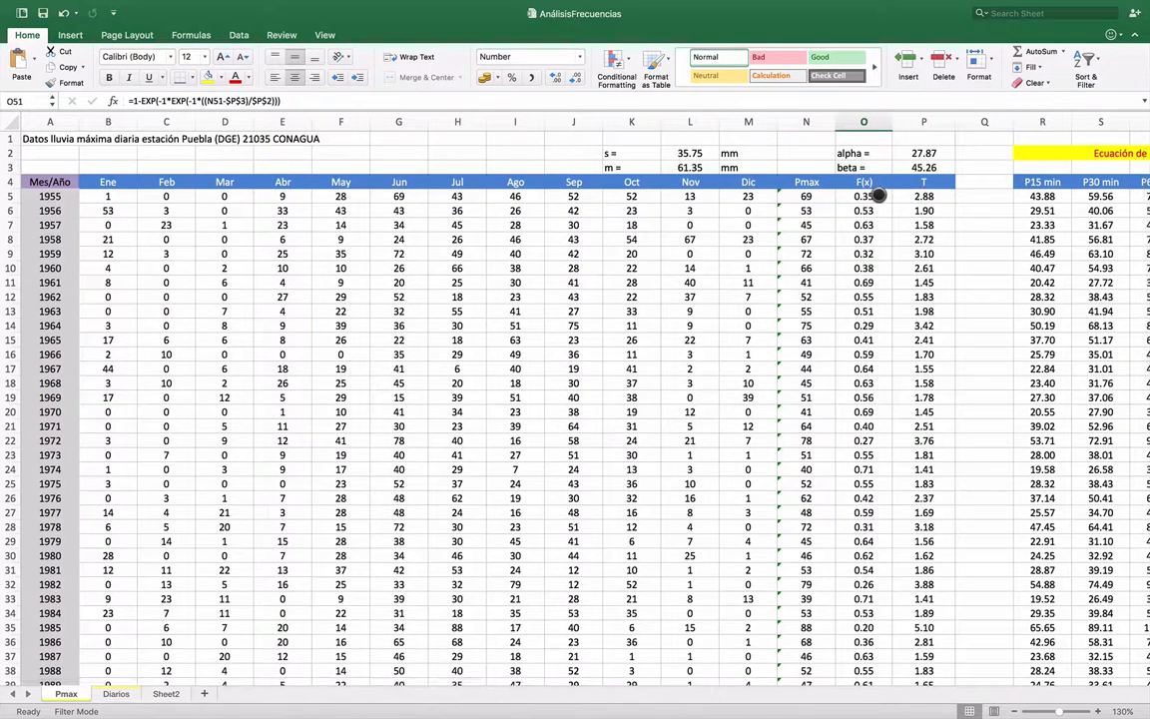
Inspect the return period formula in the T column for 1955, compare it with that year's Pmax, and review the T values.
click(923, 197)
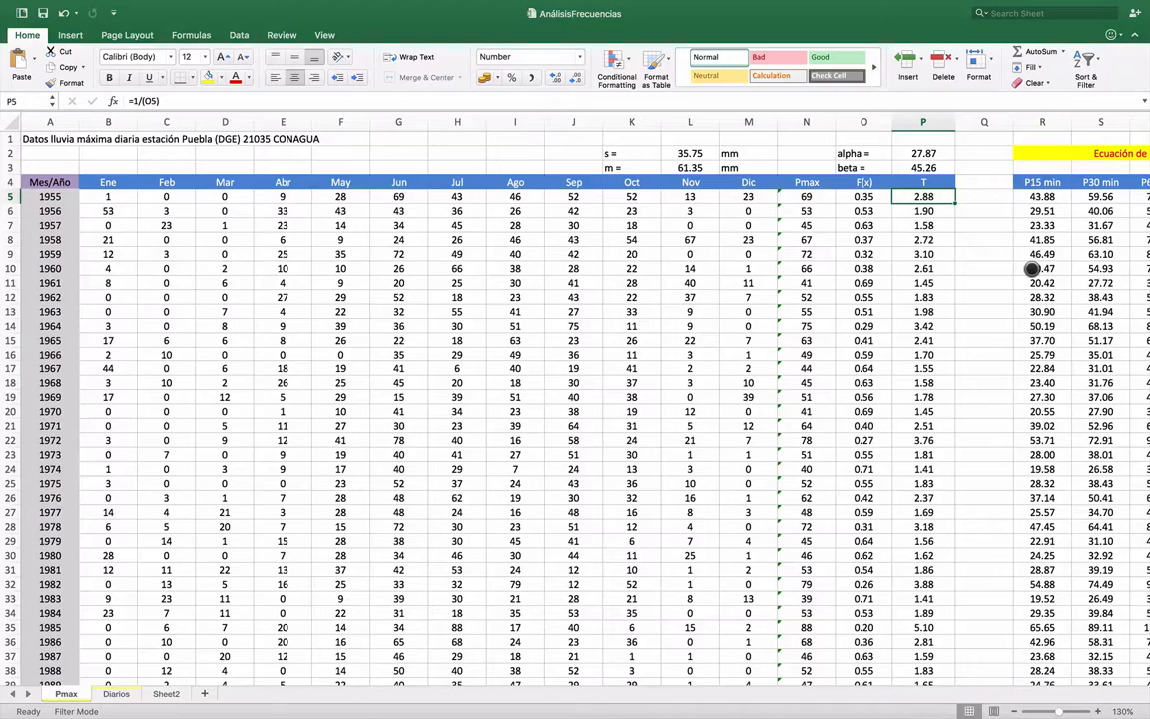
scroll(1000, 268, down, 10)
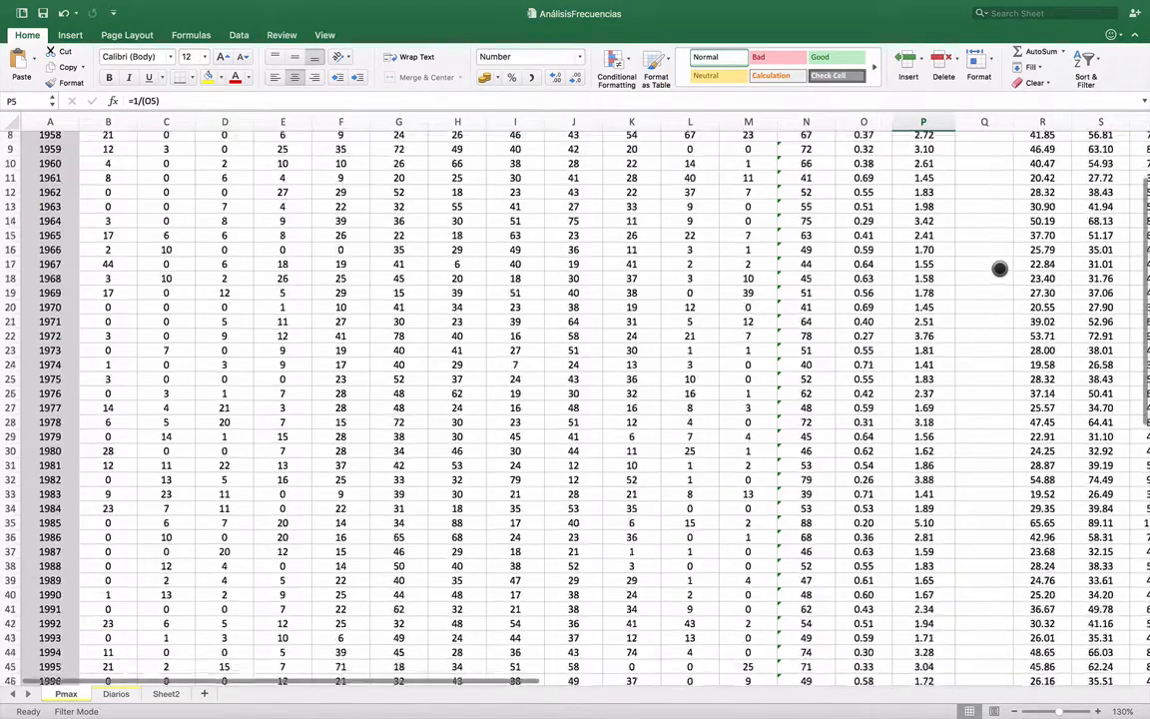
scroll(1000, 268, up, 10)
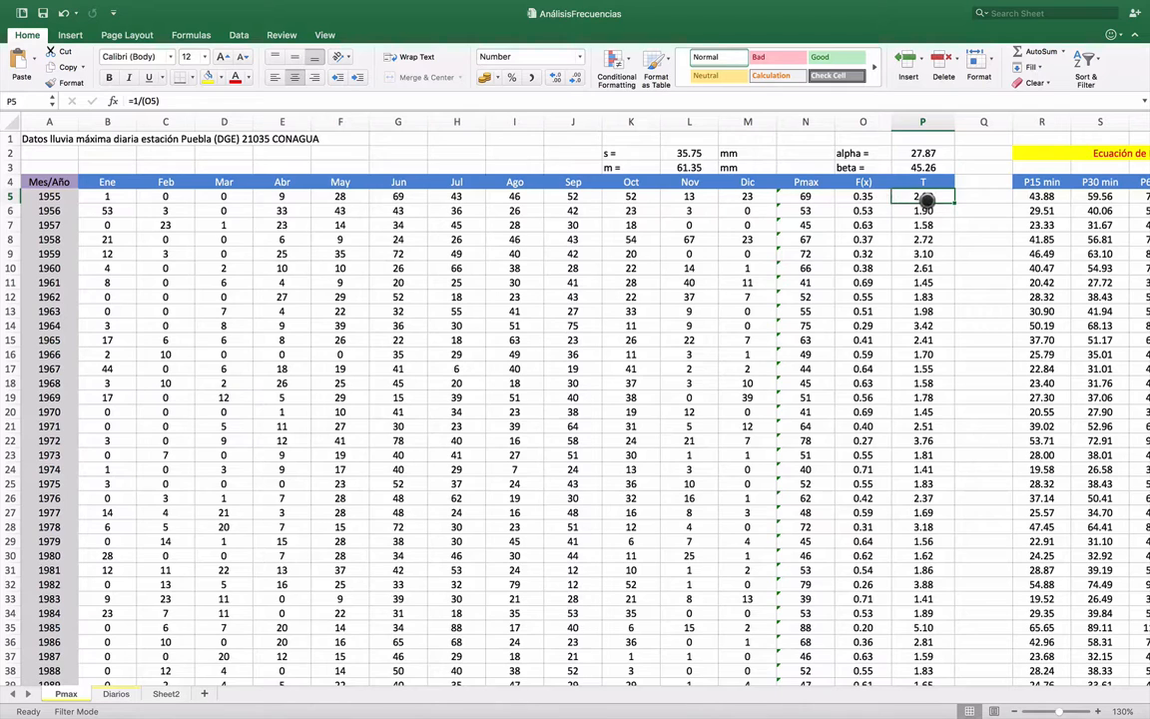
click(816, 198)
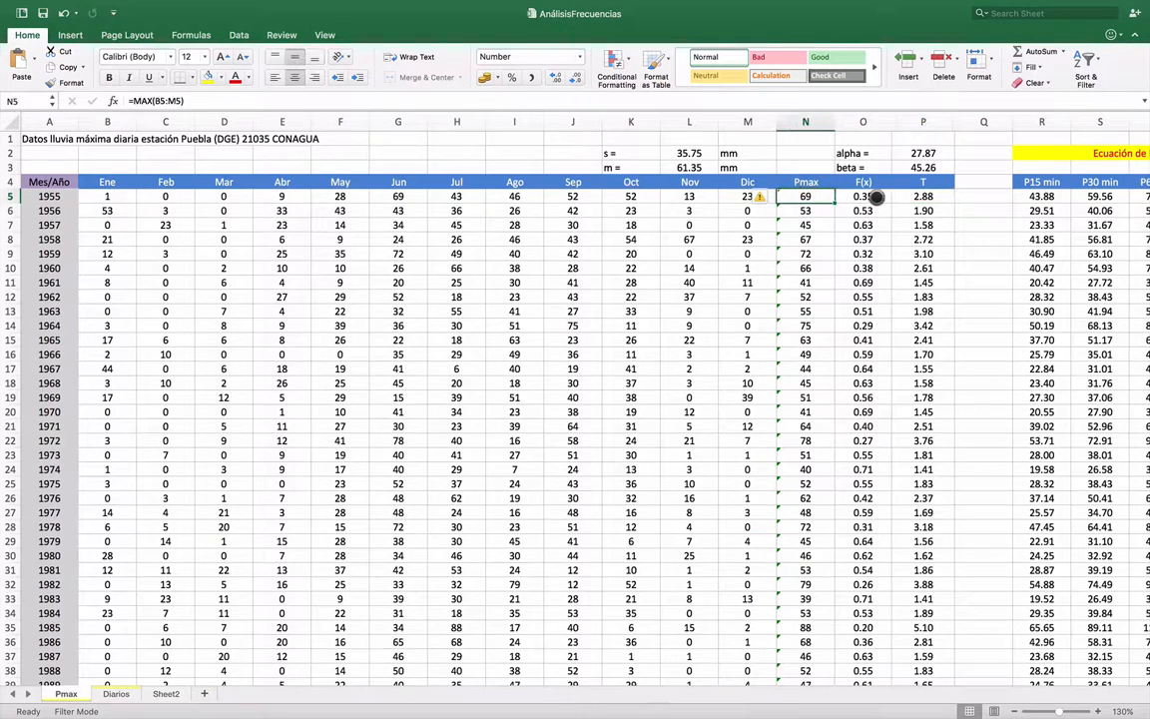
click(920, 198)
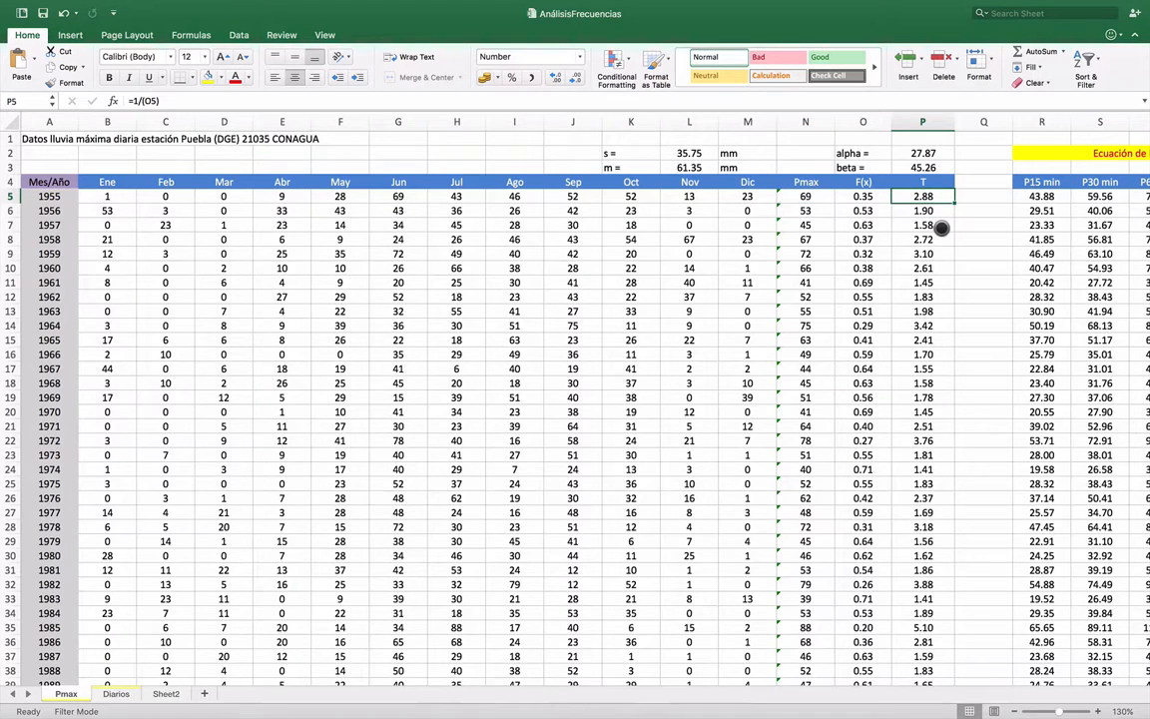
scroll(933, 239, down, 5)
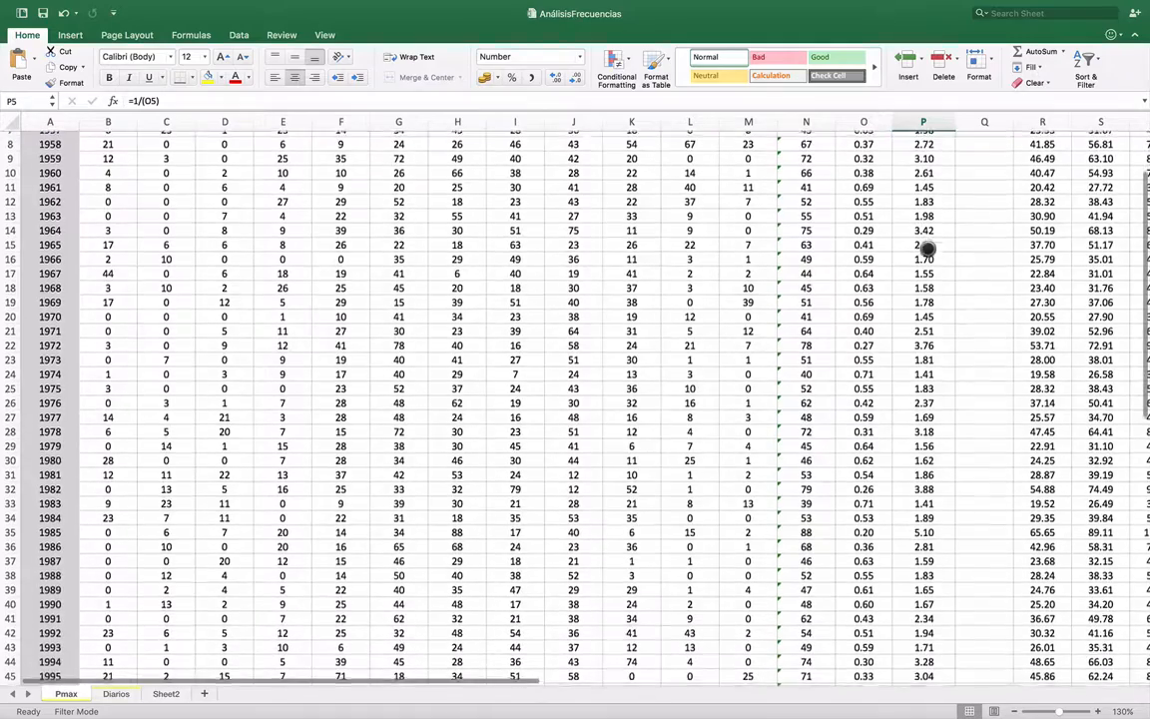
Scan the T return periods through 2013 and inspect the formula for 1985.
scroll(926, 251, down, 10)
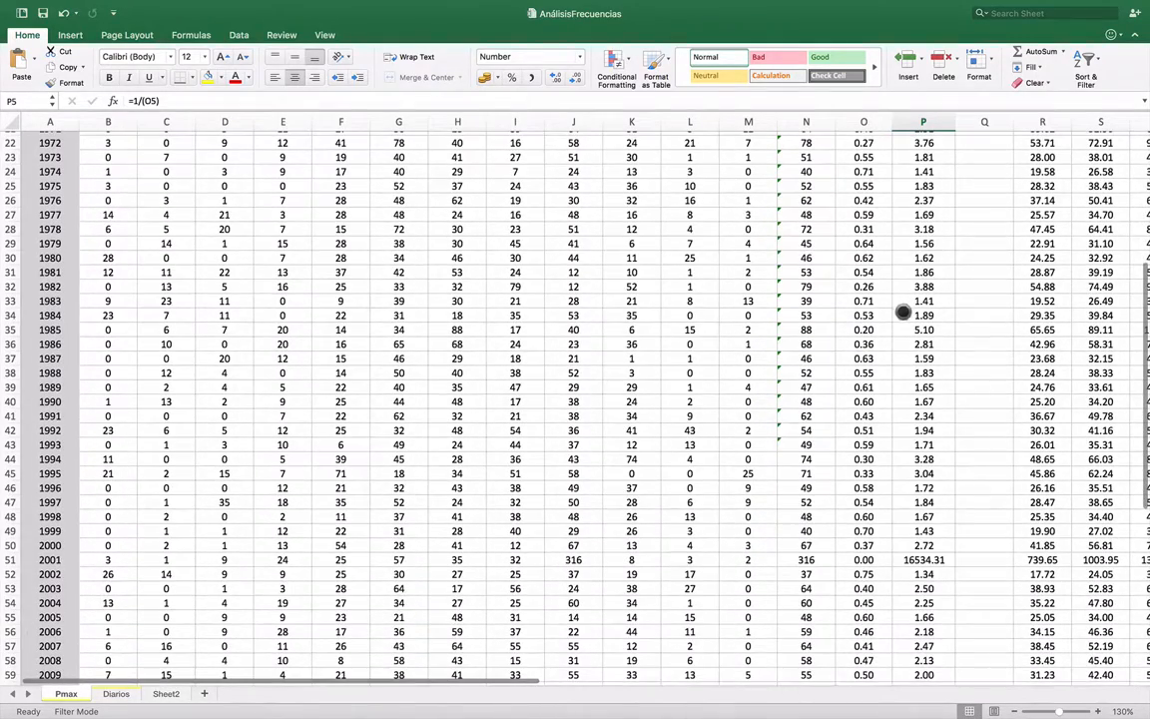
click(916, 329)
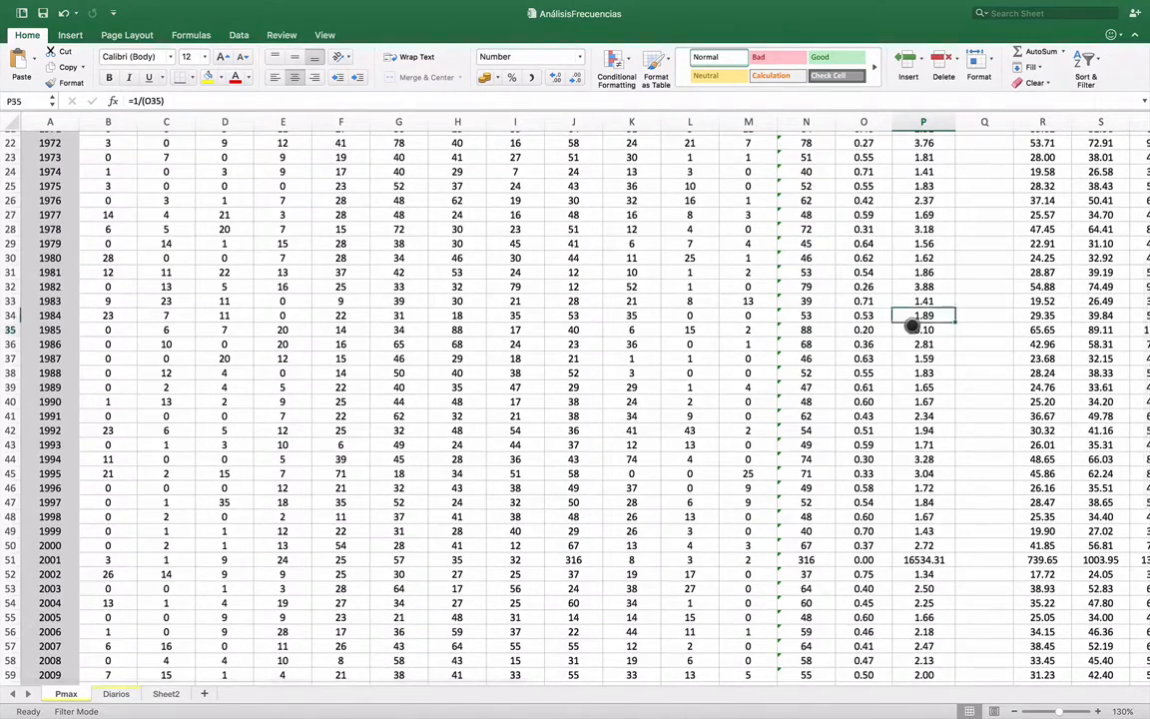
scroll(953, 333, down, 8)
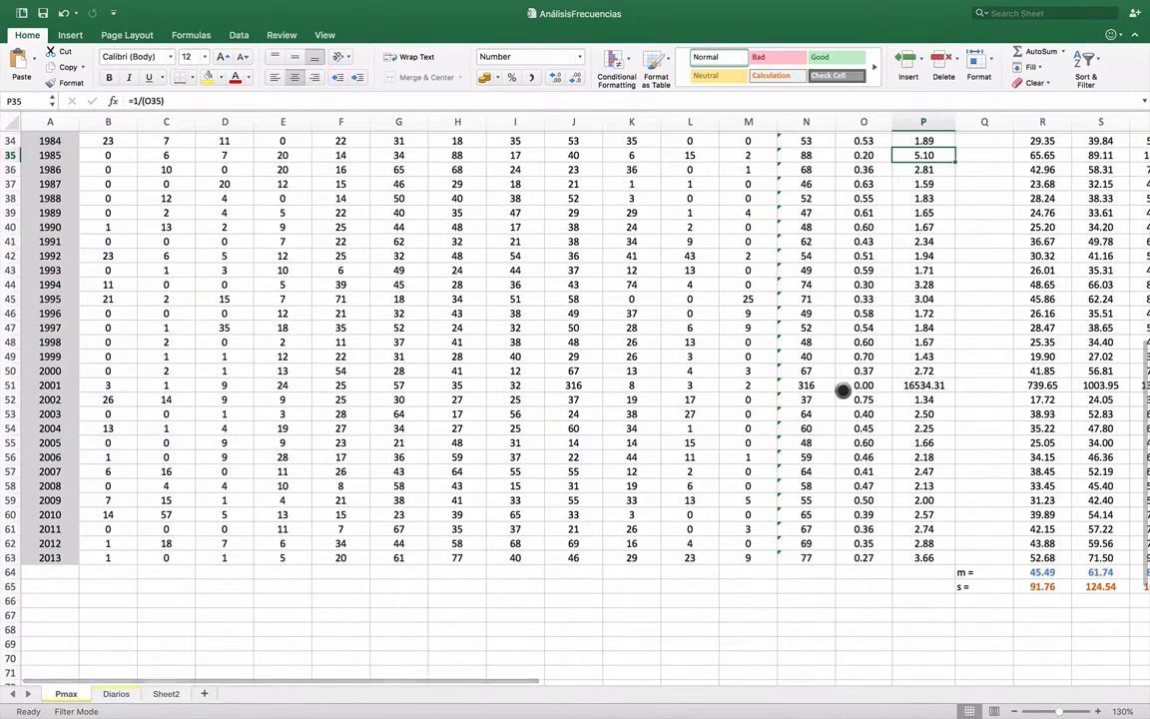
Temporarily display the 2001 F(x) value in cell O51 with six decimals and restore its two-decimal format.
click(856, 386)
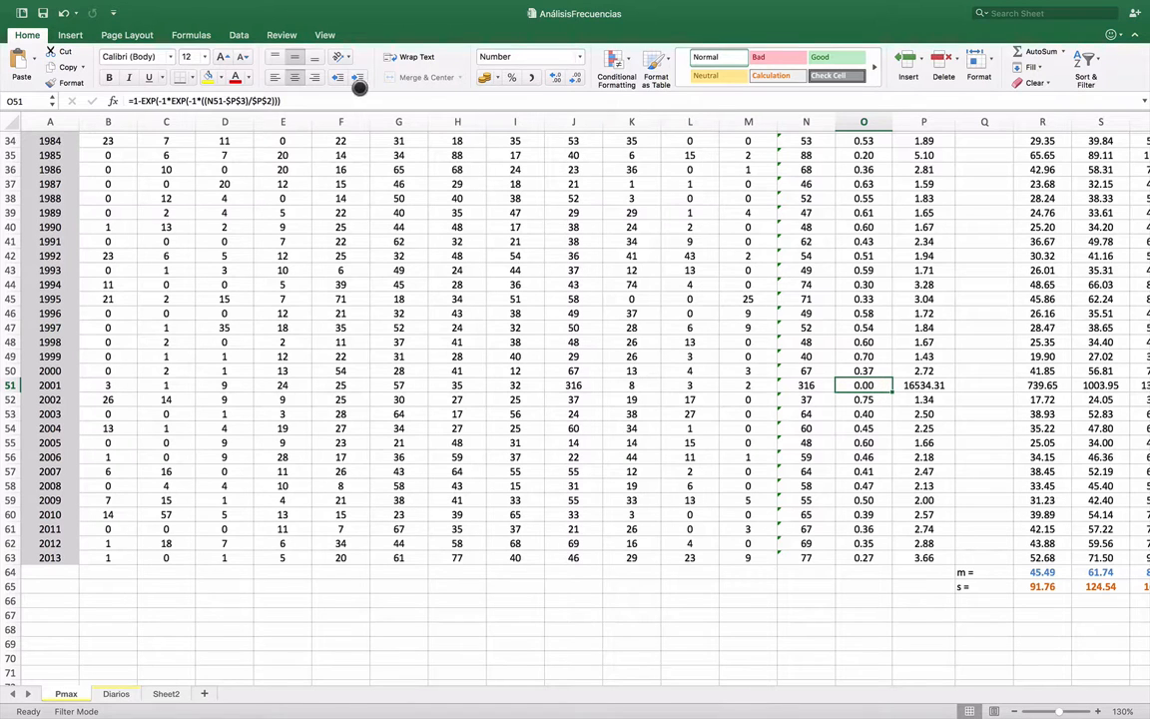
click(554, 77)
click(555, 77)
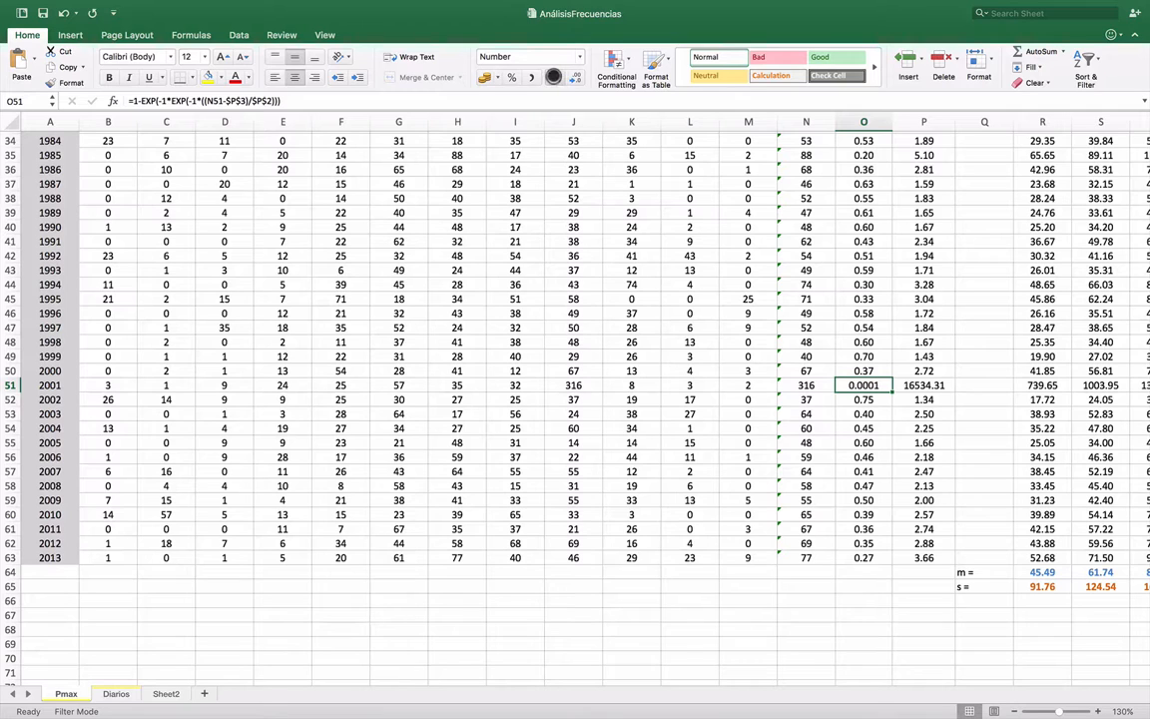
click(557, 76)
click(558, 77)
click(561, 76)
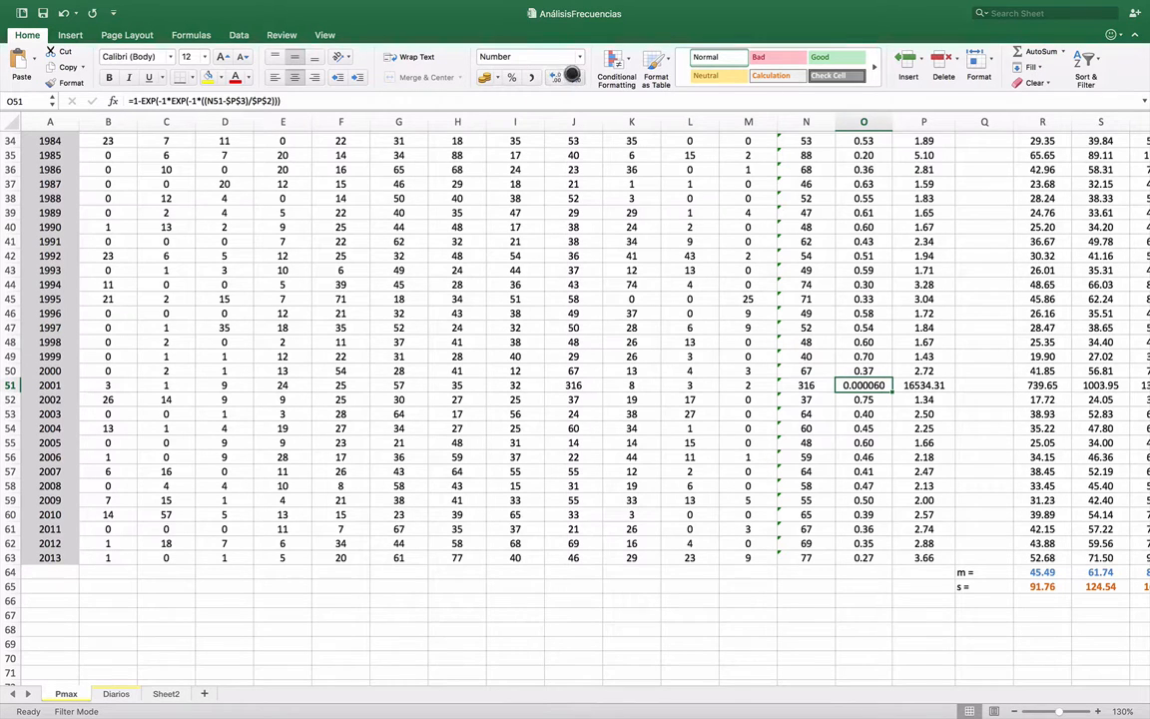
click(575, 76)
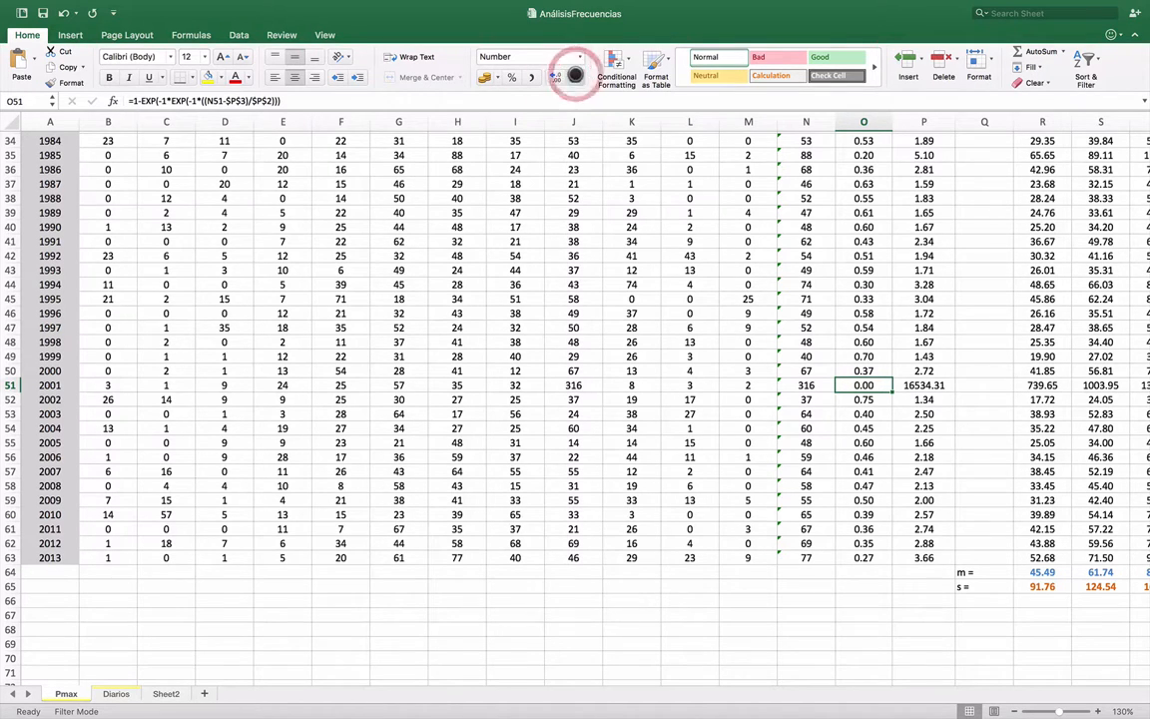
Inspect the 2001 return period formula in P51 and compare its value with the T values of the other years.
click(916, 384)
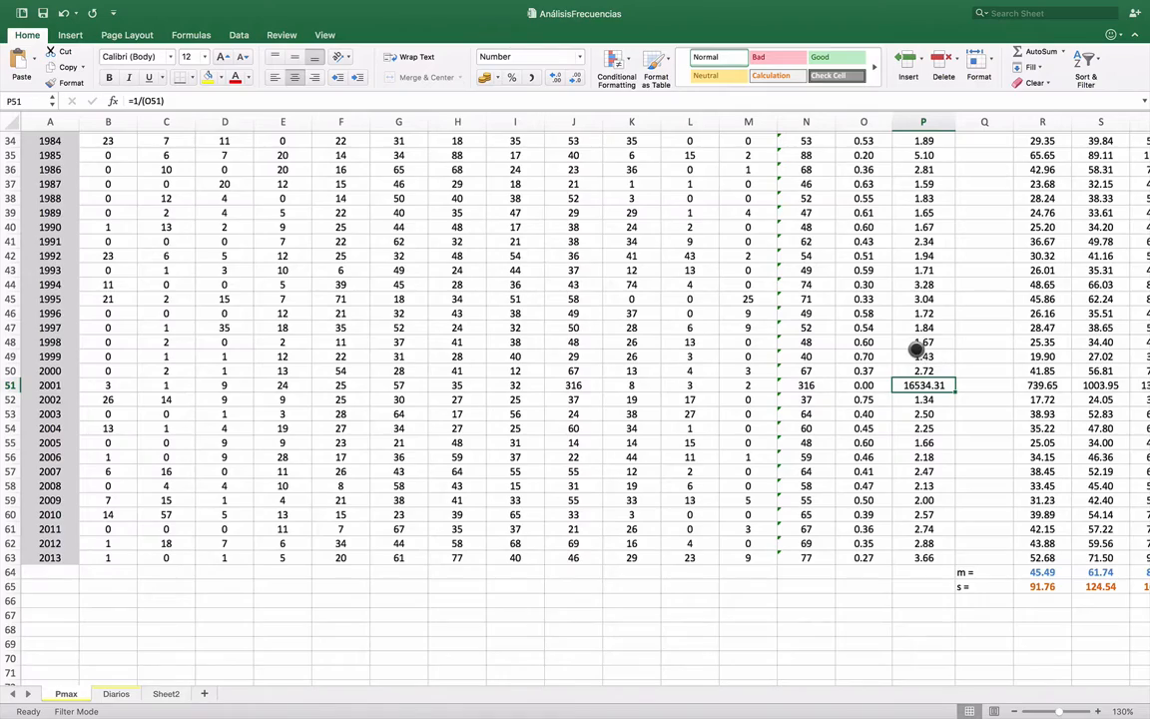
scroll(932, 334, up, 10)
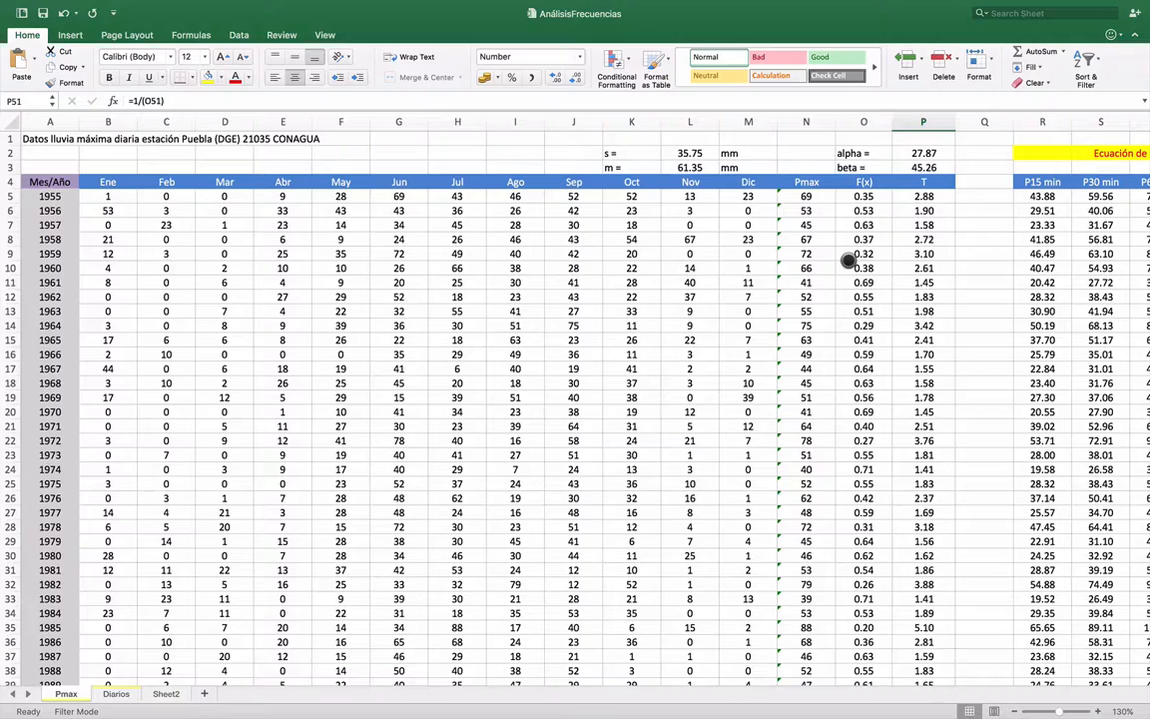
scroll(914, 267, down, 2)
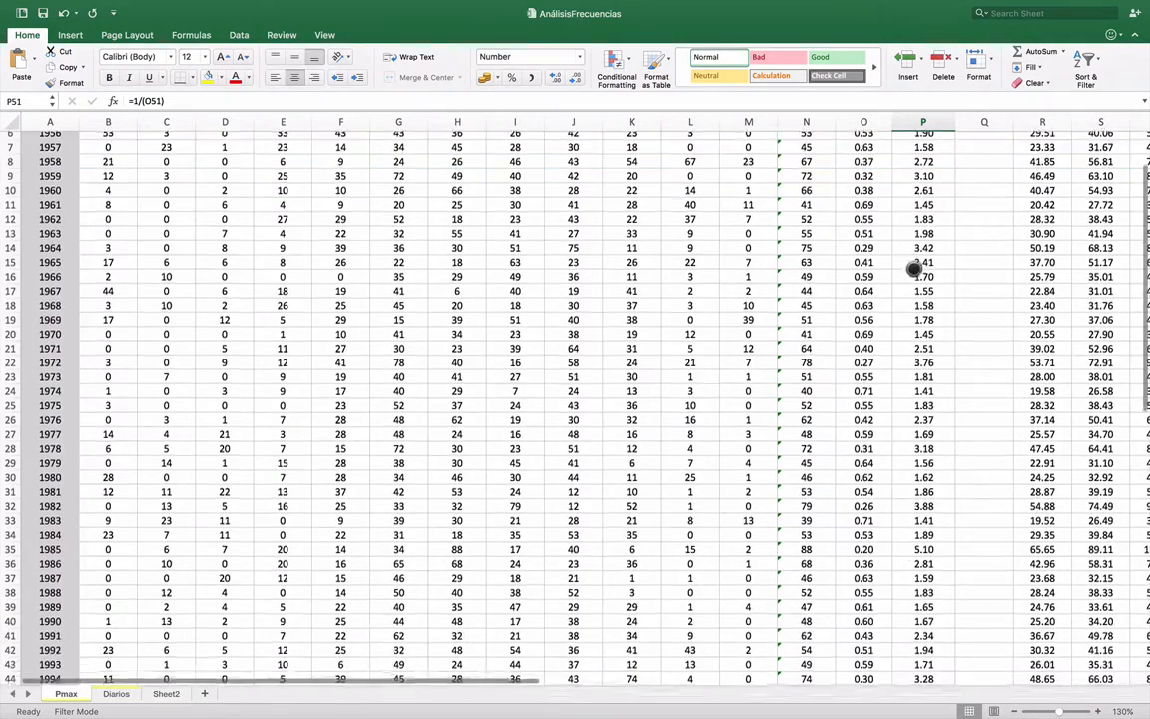
scroll(914, 267, down, 3)
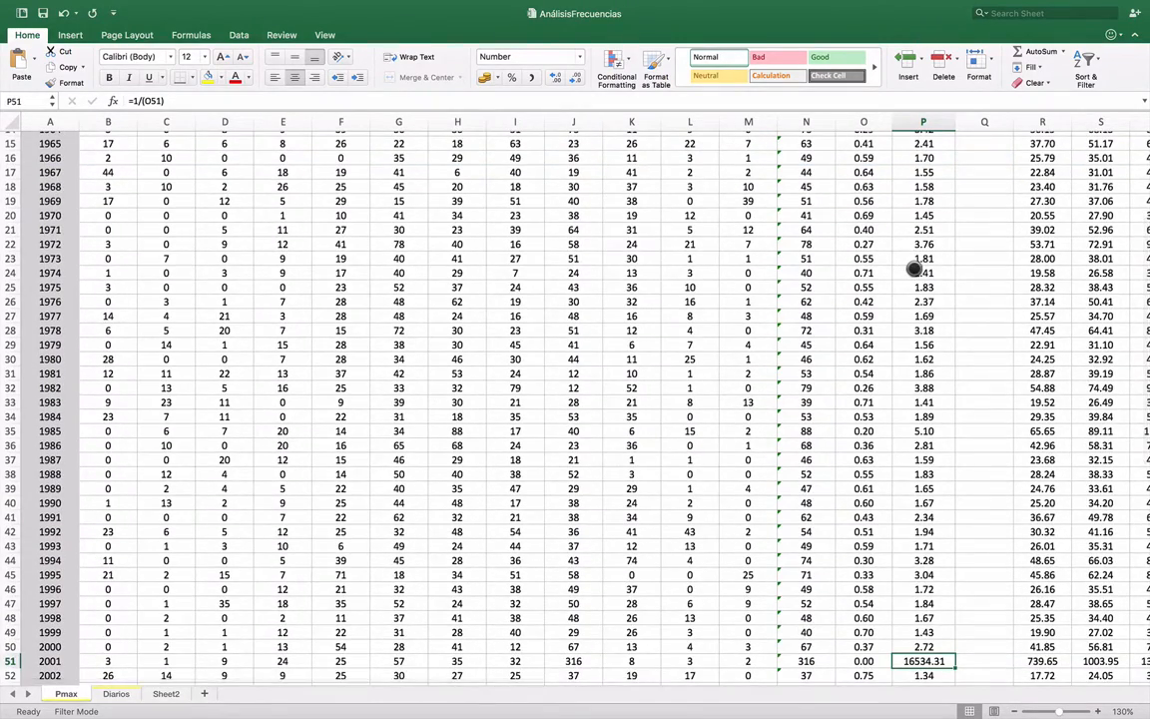
scroll(888, 446, down, 3)
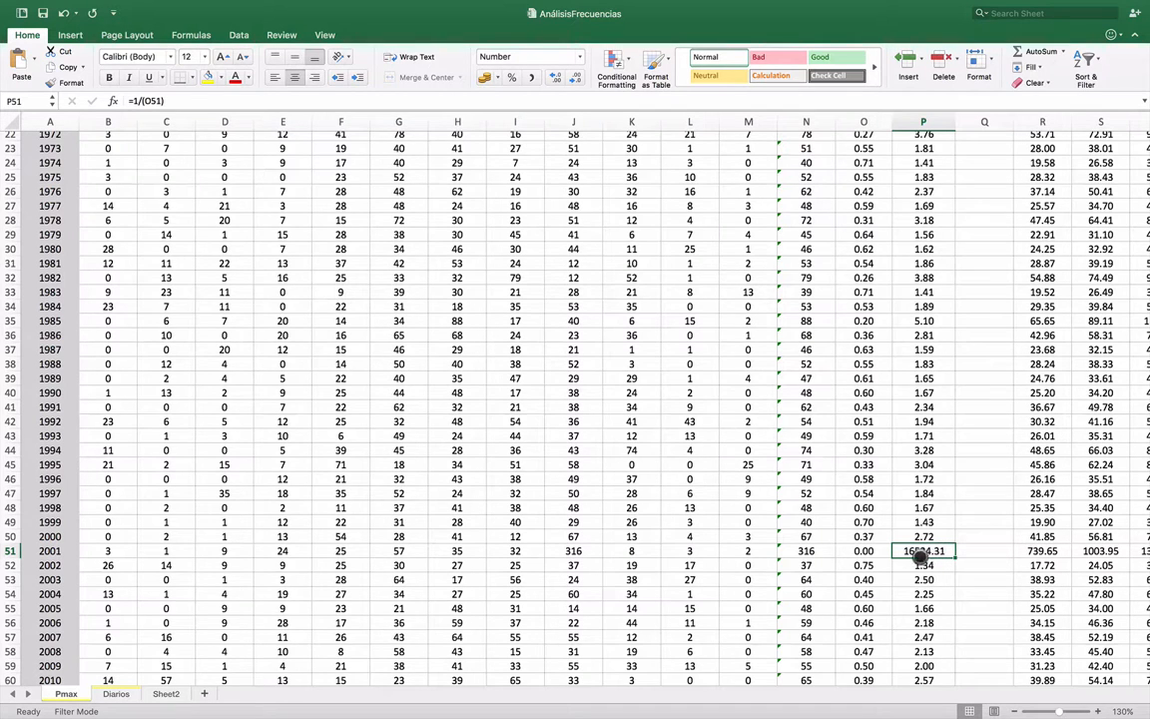
Highlight the 2001 Pmax, F(x) and T cells, N51 to P51, to compare that year's values with the surrounding years.
click(820, 551)
drag(824, 551, 897, 551)
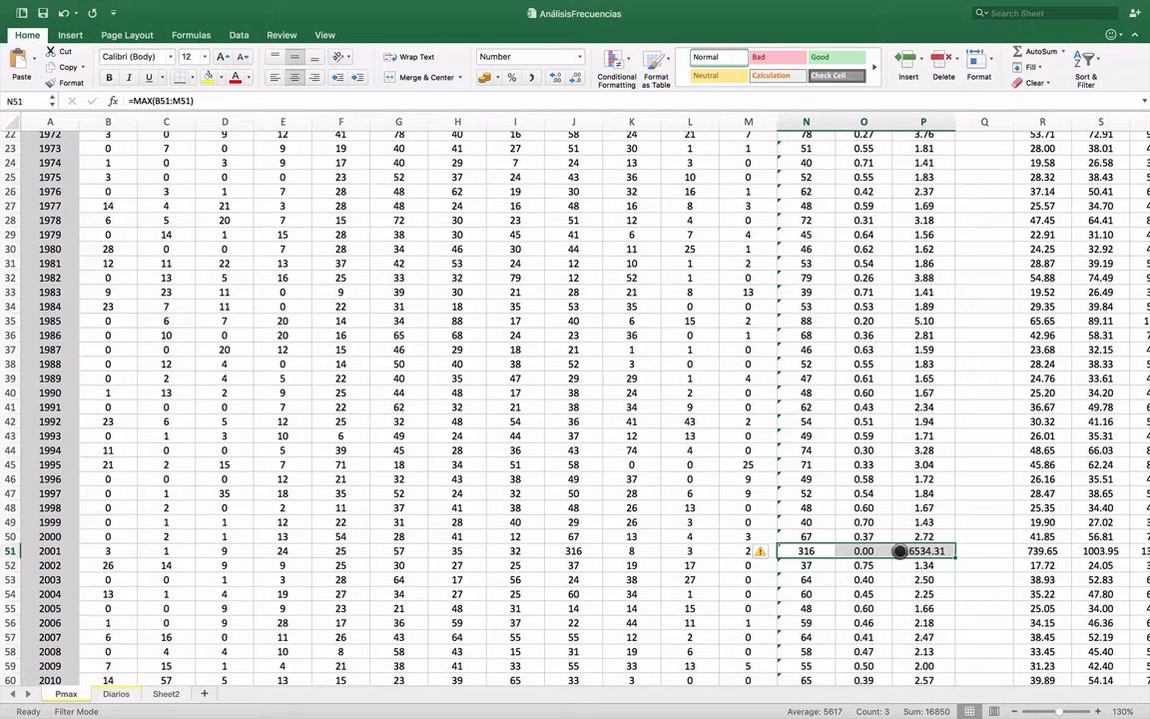
click(918, 550)
scroll(997, 570, up, 1)
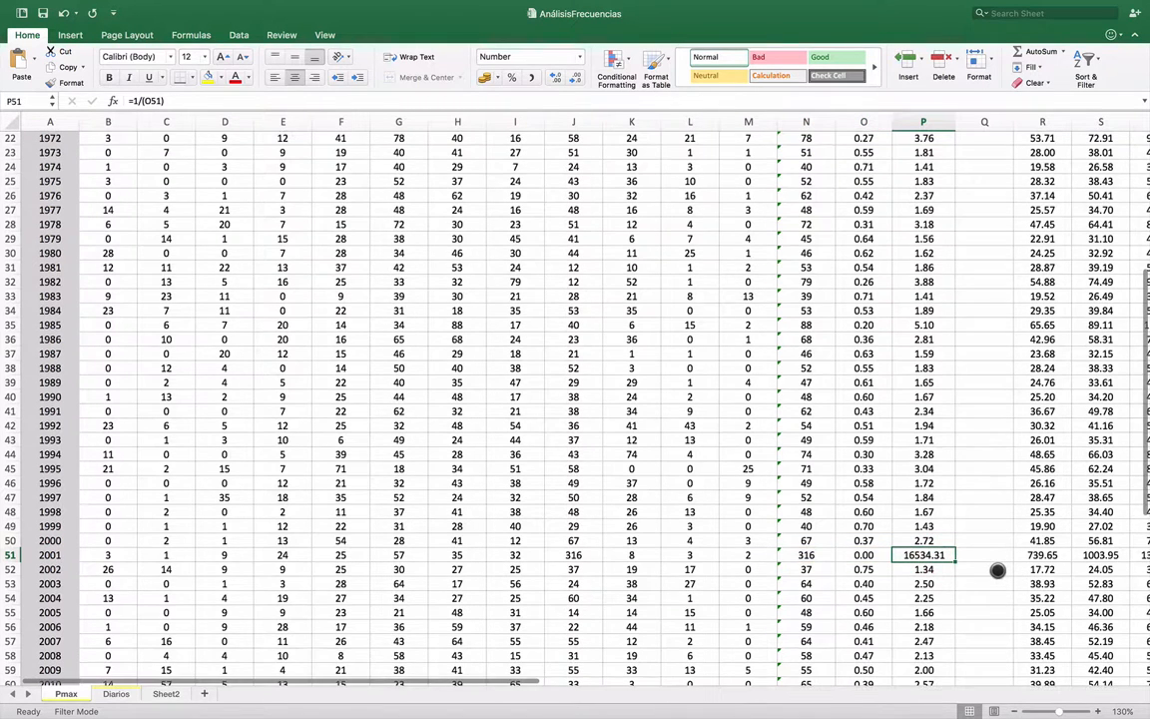
scroll(997, 569, up, 1)
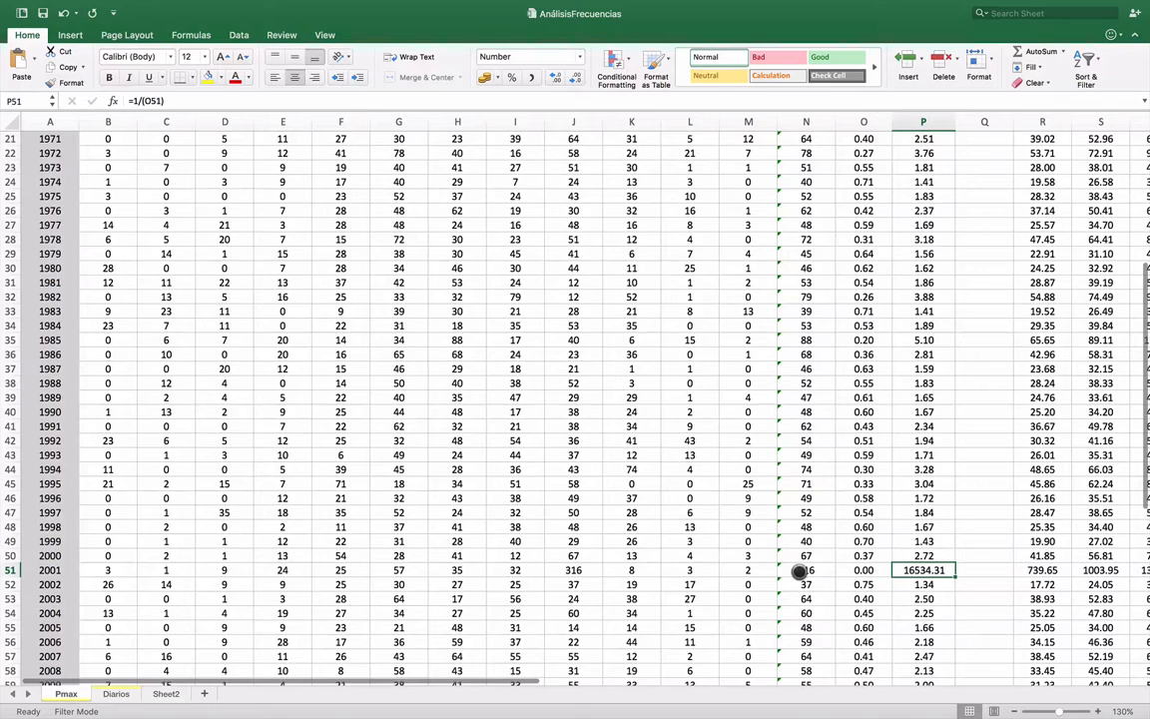
click(897, 570)
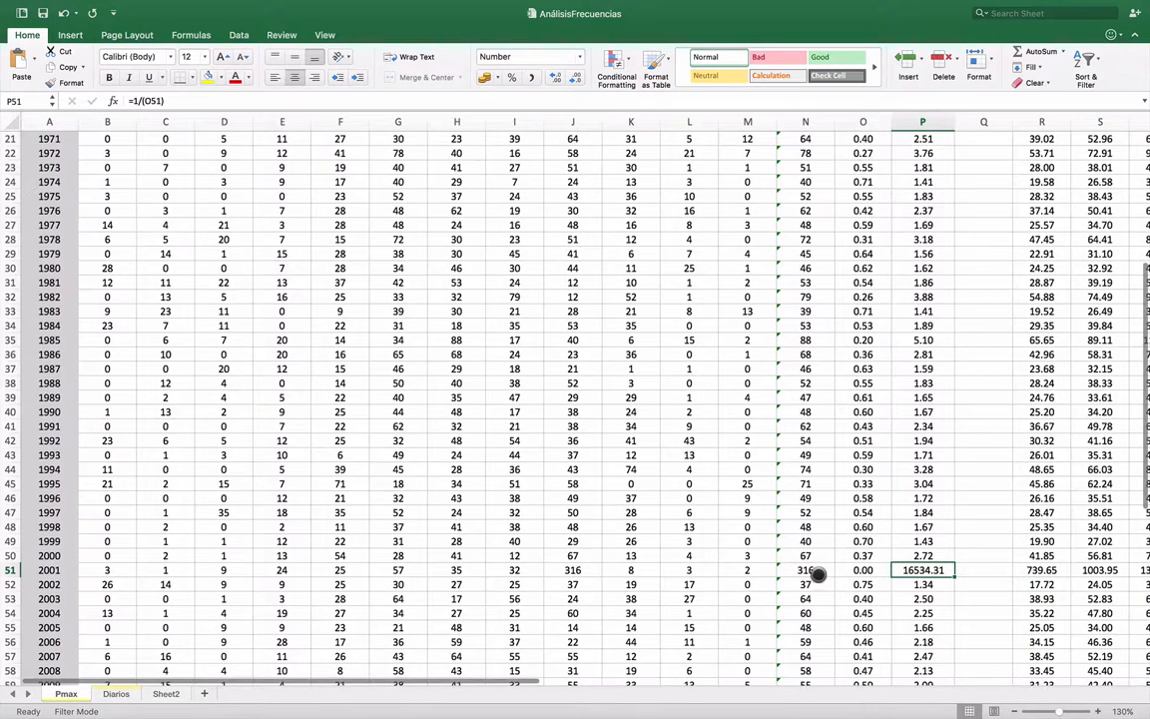
drag(804, 570, 899, 570)
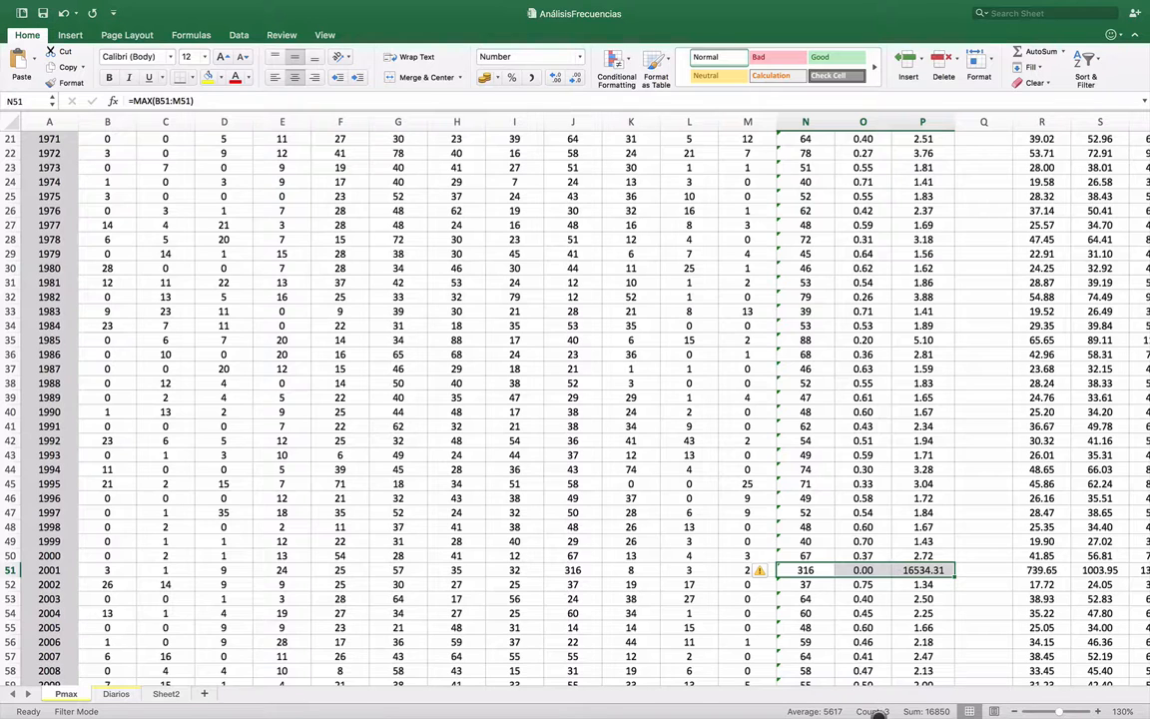
Switch to the presentation slides and bring up the Ecuación de Bell slide to read its formula and validity range.
key(super+Tab)
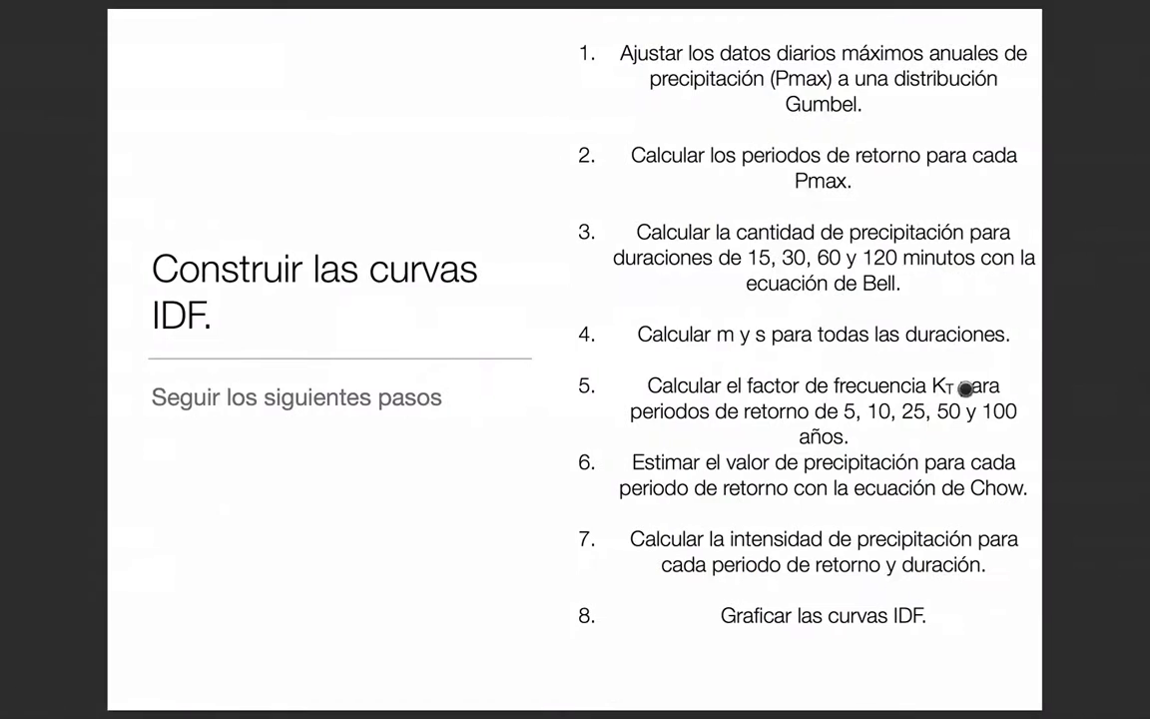
key(Down)
key(Down)
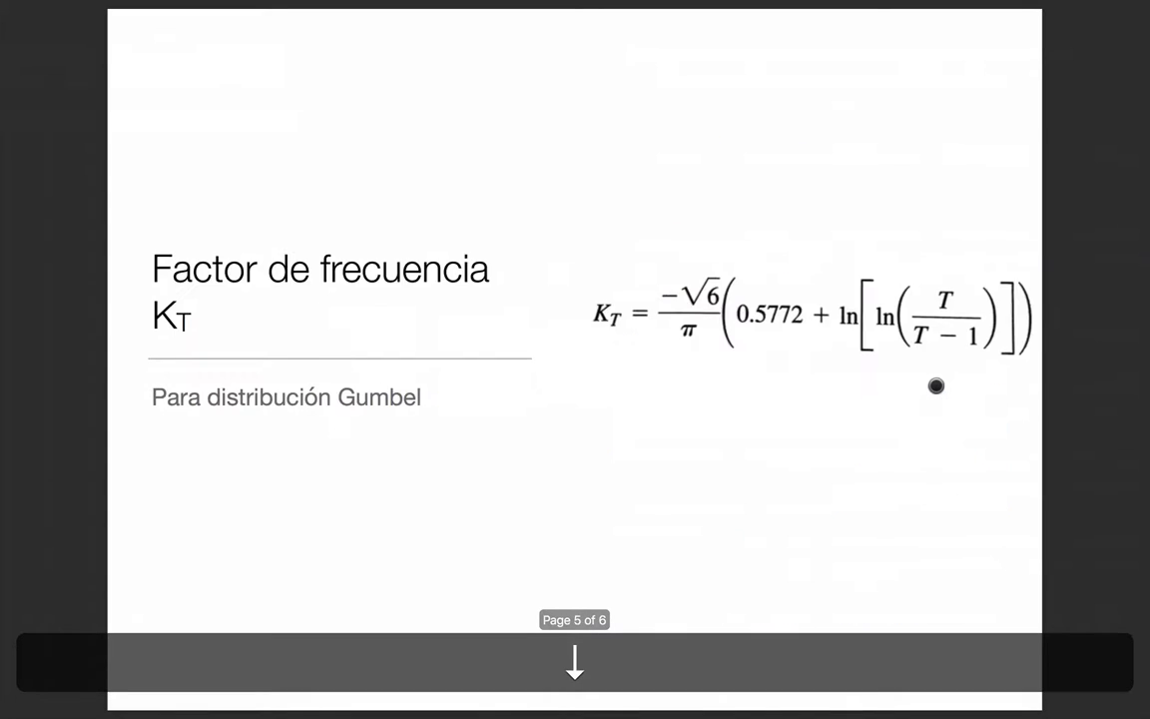
key(Up)
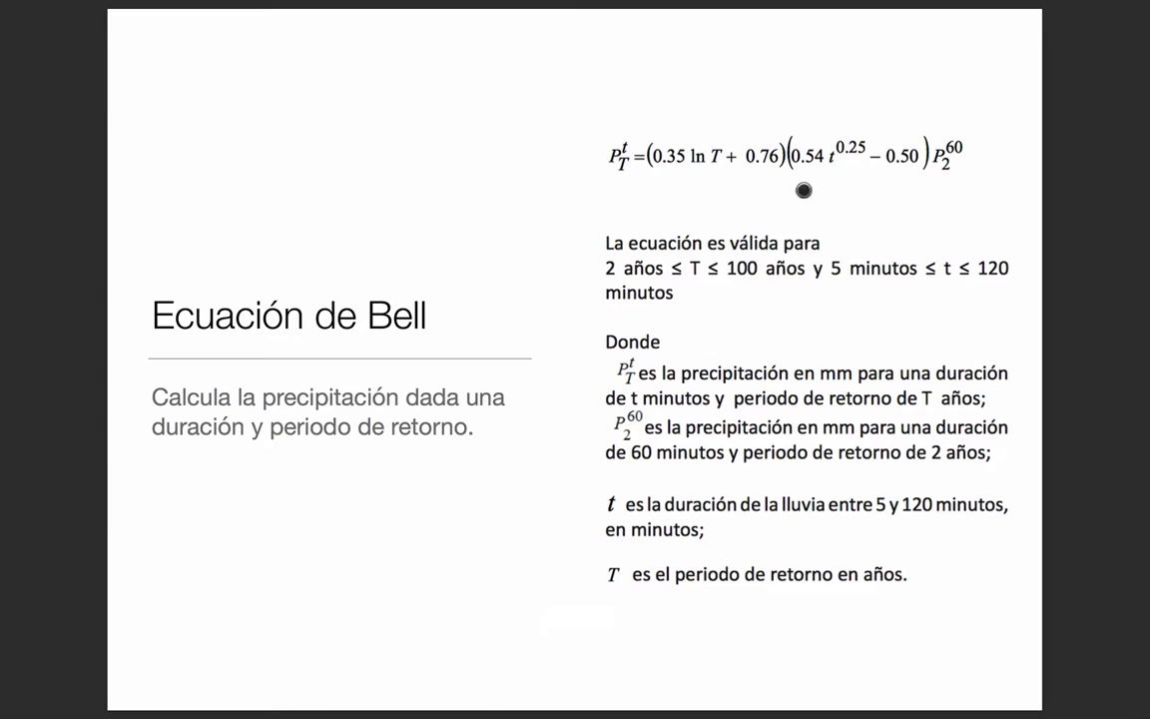
Return to the Excel workbook, recheck the 2001 Pmax and T cells, and review the return periods from 1955 to 2013.
key(super+Tab)
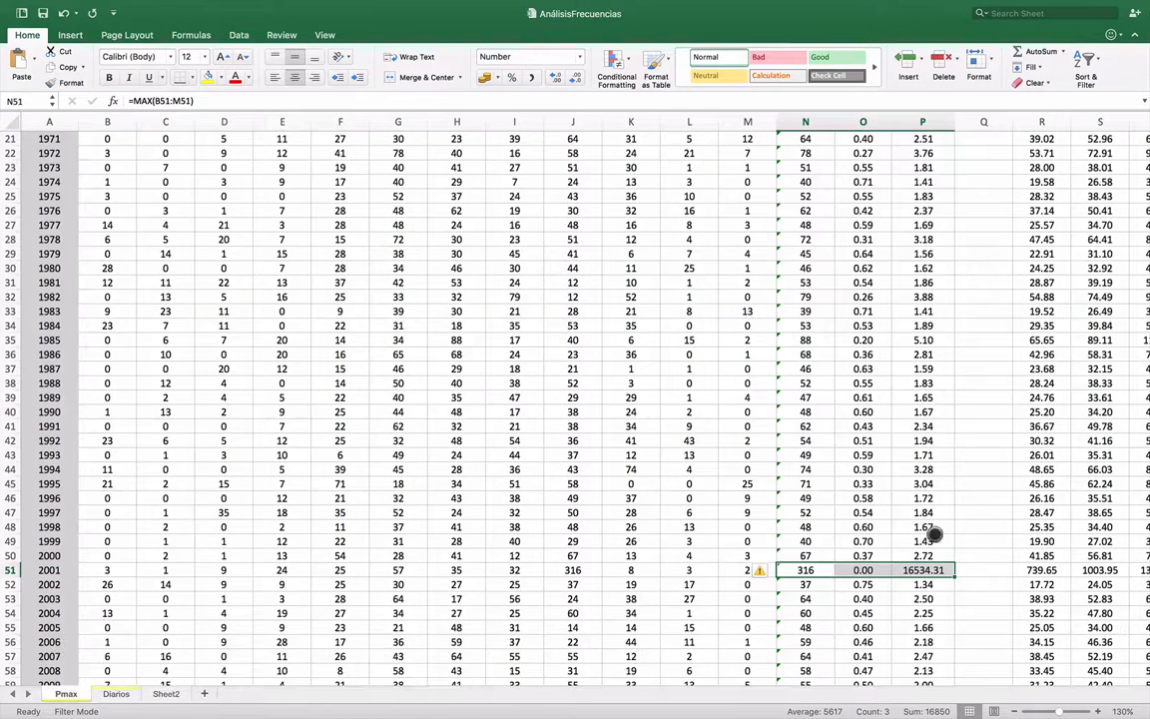
click(810, 572)
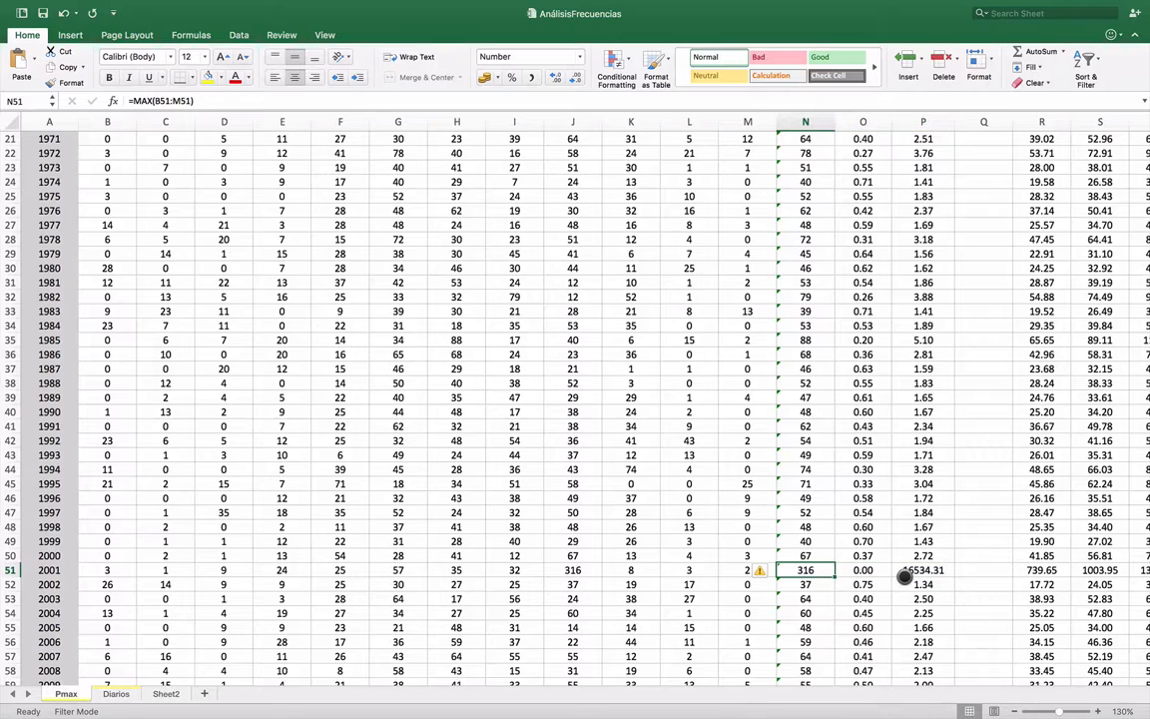
click(903, 574)
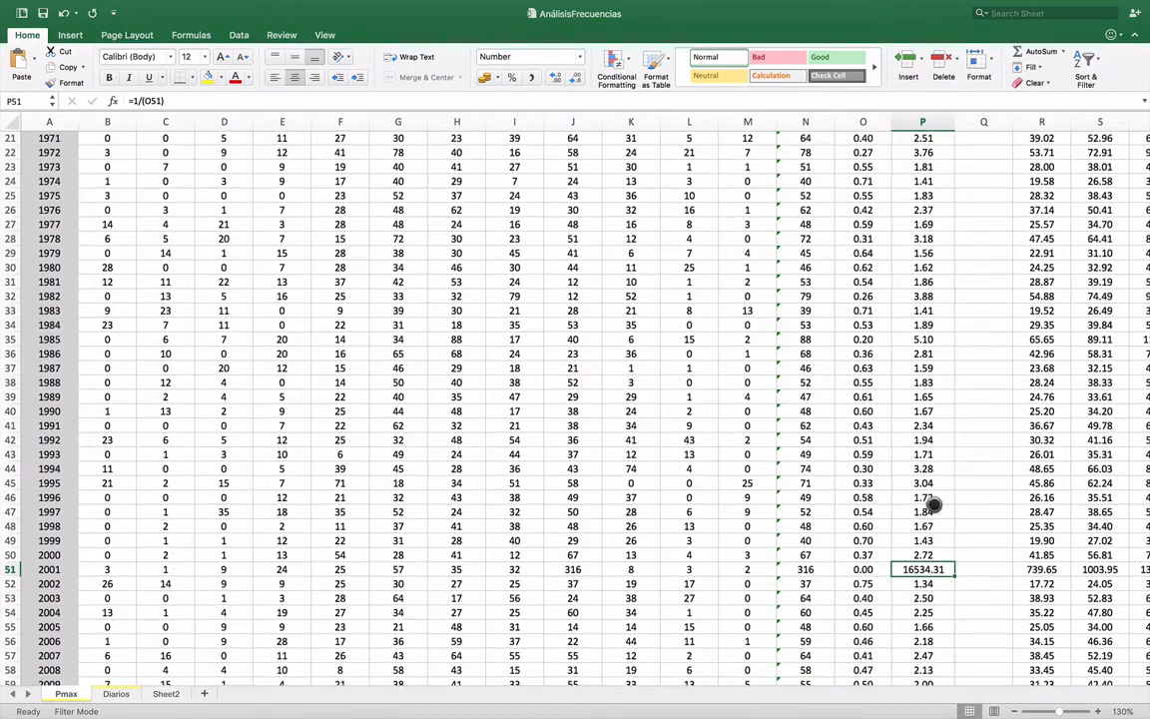
scroll(934, 529, down, 6)
scroll(934, 504, up, 12)
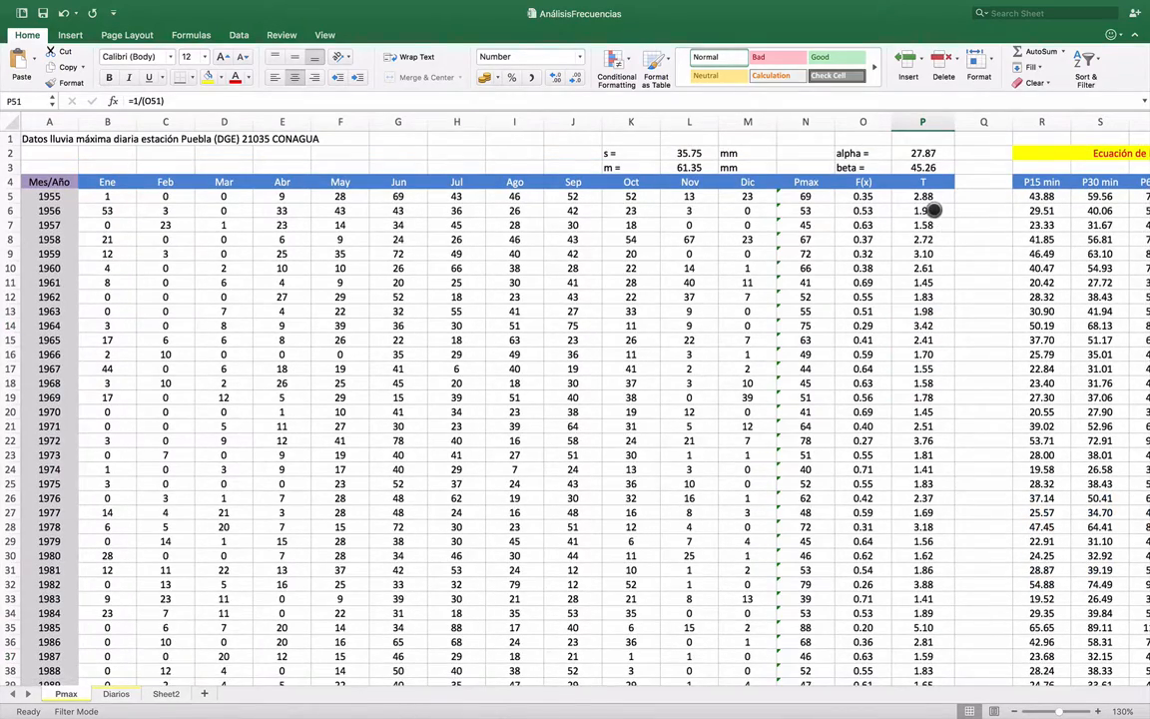
scroll(930, 214, down, 1)
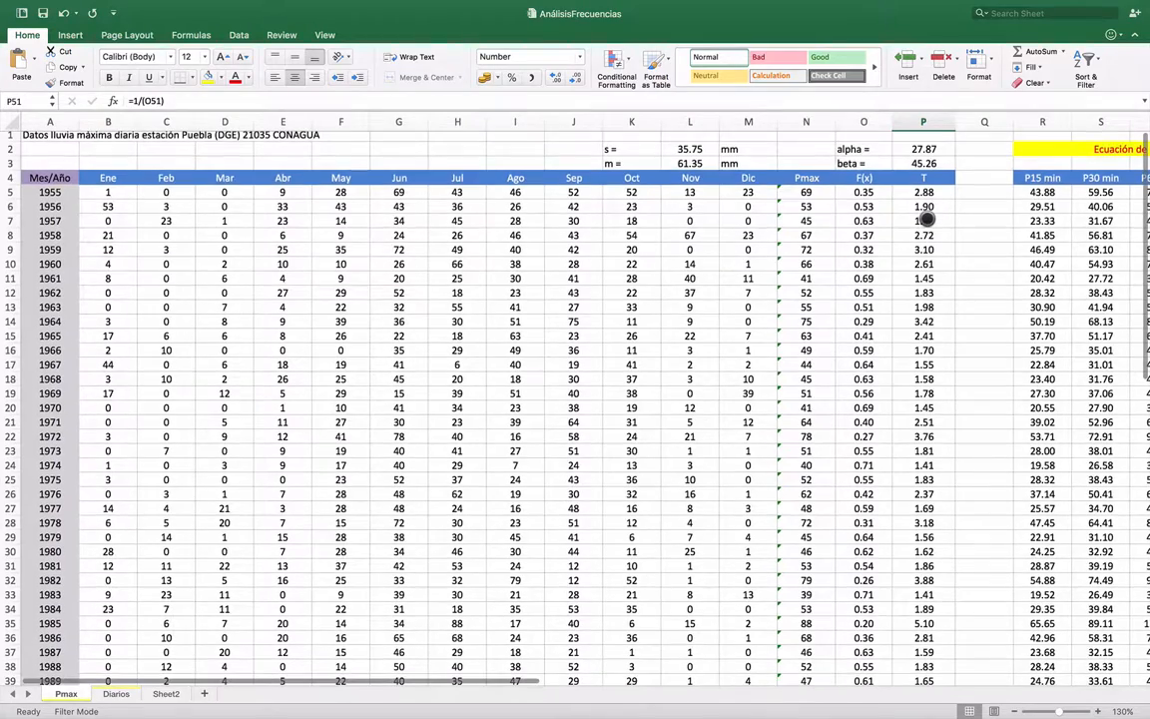
scroll(927, 217, down, 9)
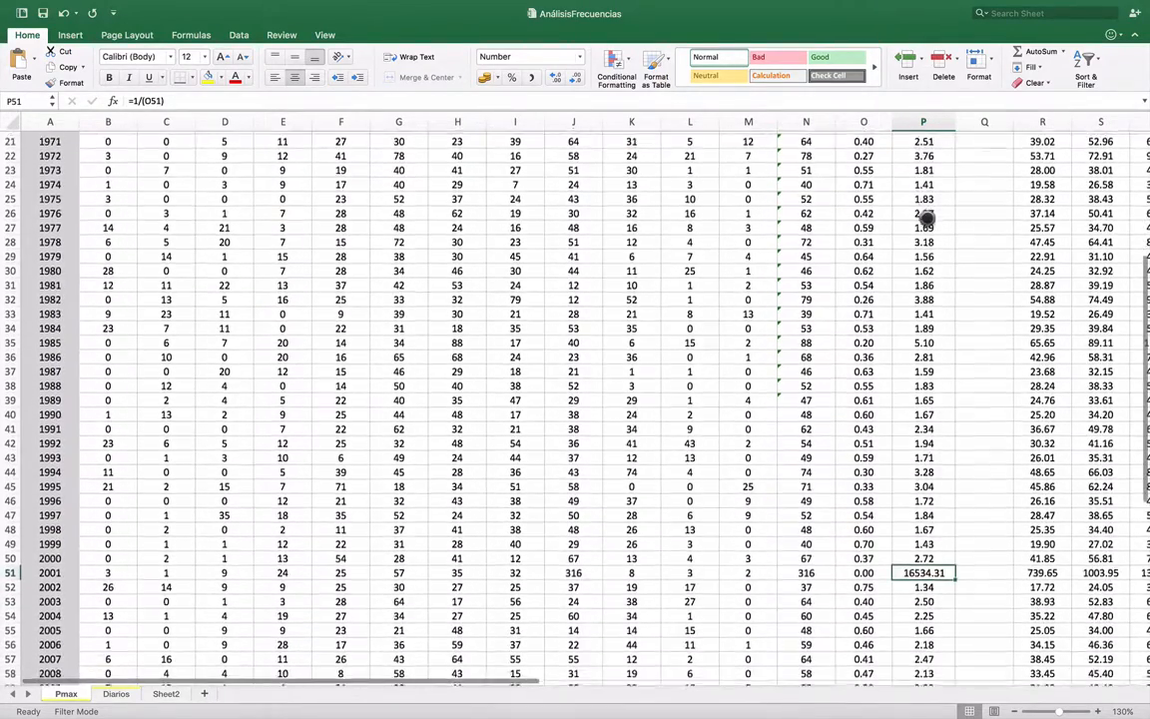
scroll(928, 219, down, 4)
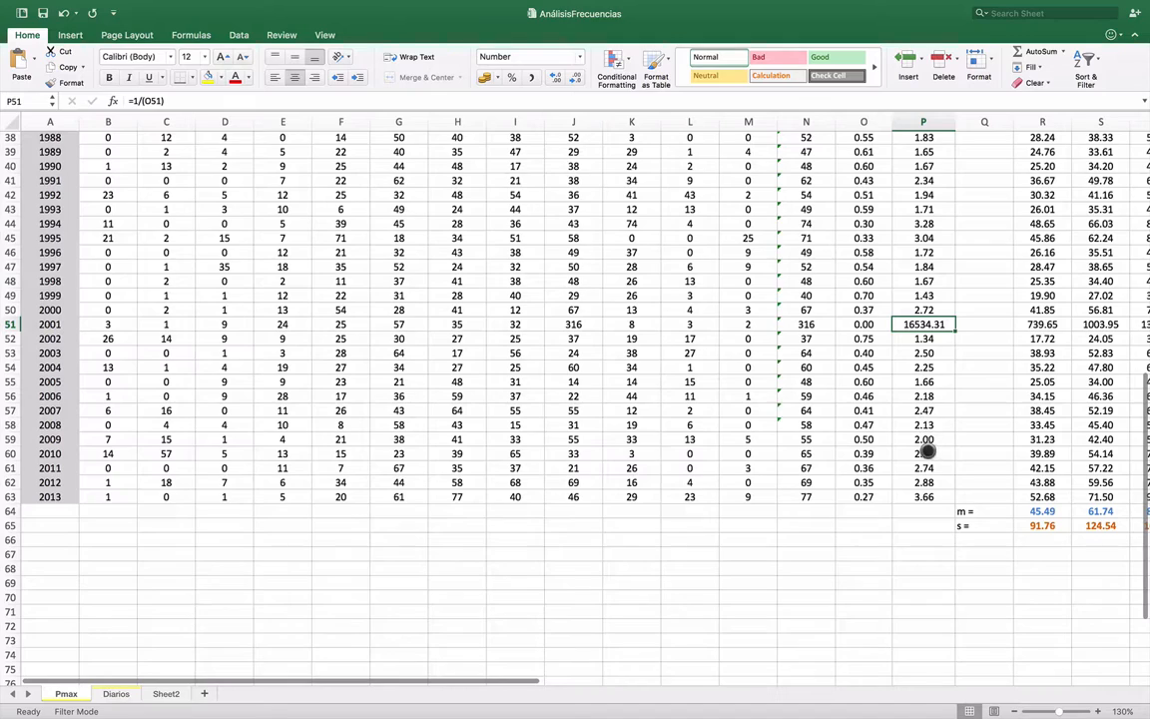
scroll(924, 480, up, 12)
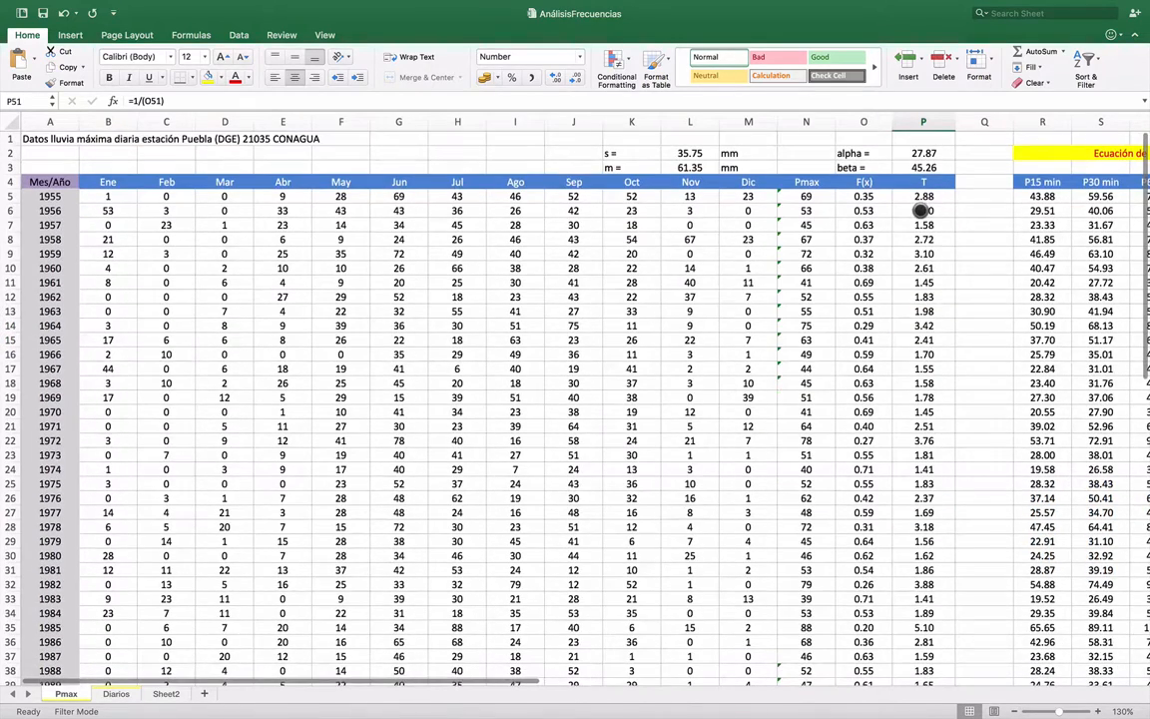
Inspect the 1956 return period in P6 and compare it with the T values of the following years.
click(920, 211)
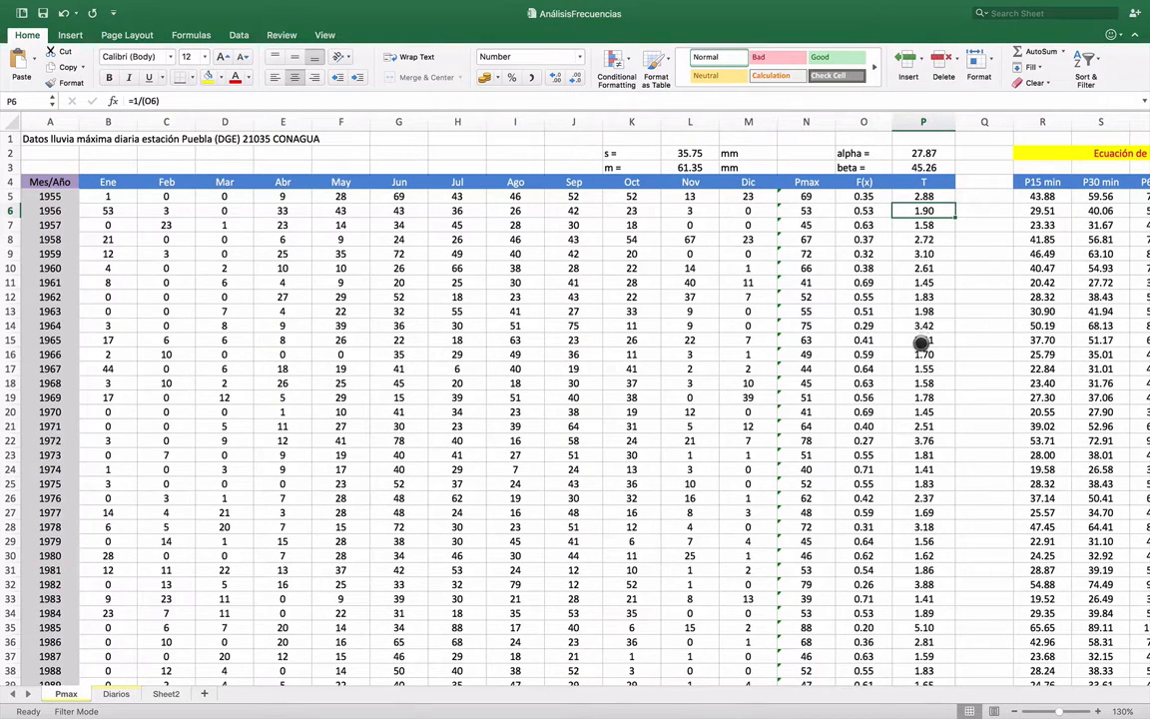
scroll(921, 341, down, 3)
scroll(920, 344, down, 10)
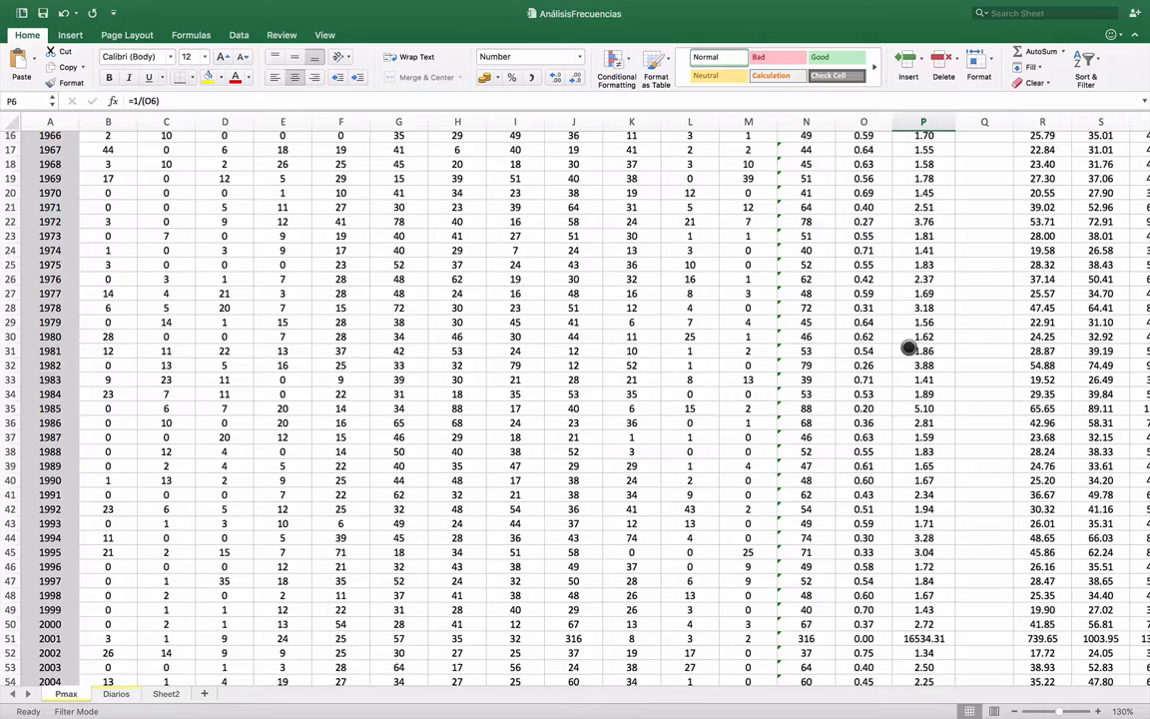
scroll(907, 347, up, 12)
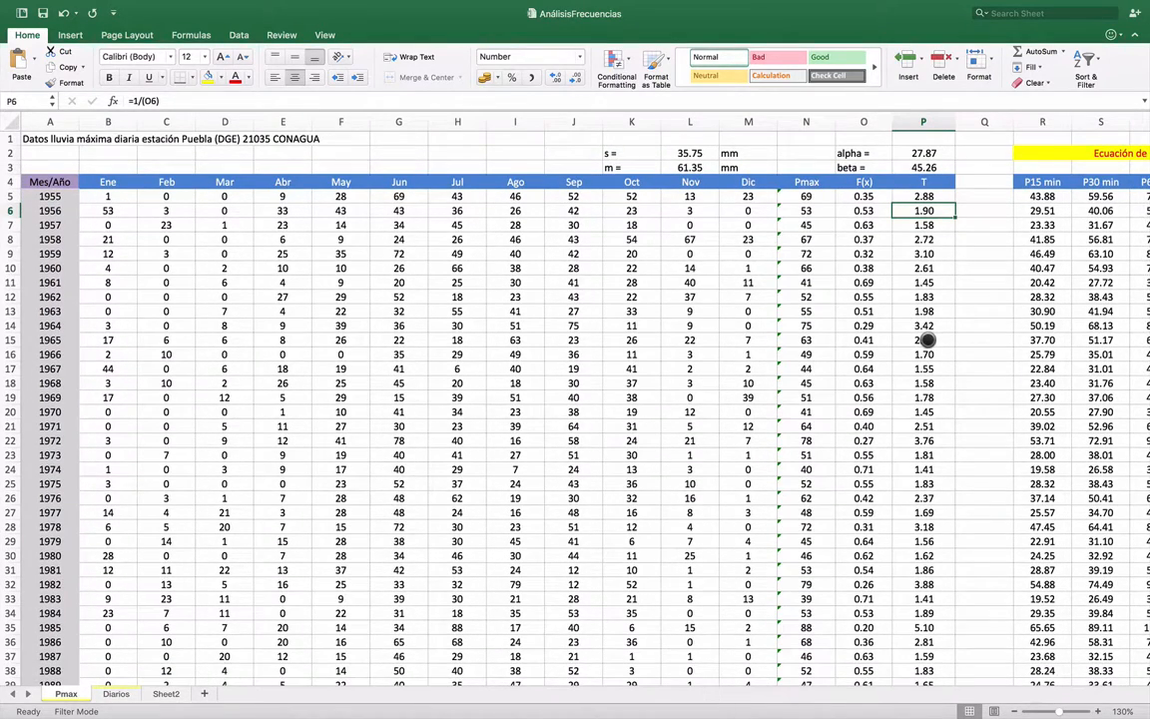
View the Ecuación de Bell columns for 15, 30, 60 and 120 minutes, and switch to the Bell equation slide.
scroll(925, 241, right, 3)
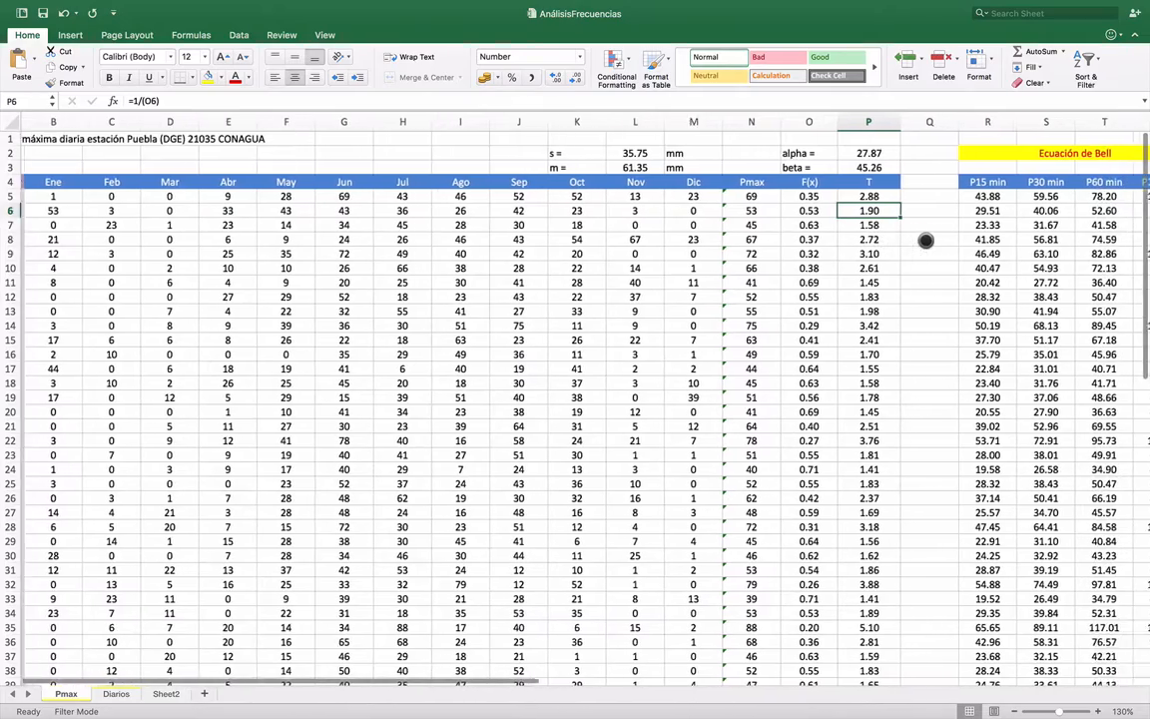
scroll(925, 241, right, 5)
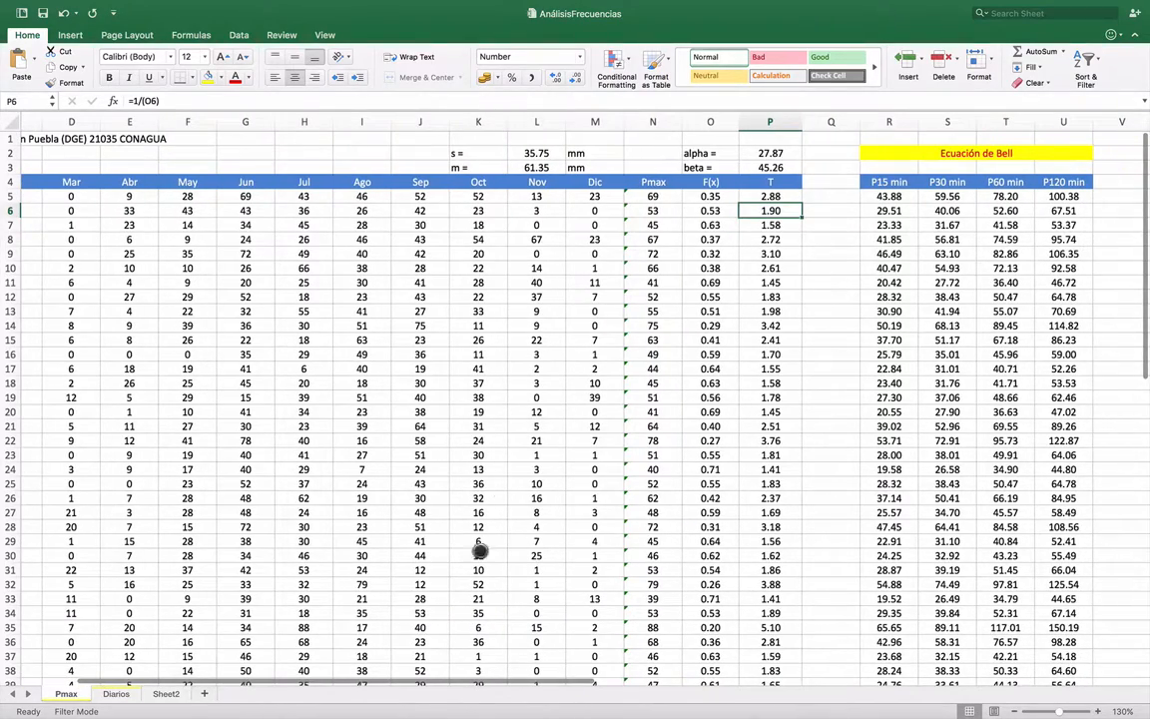
mouse_move(372, 687)
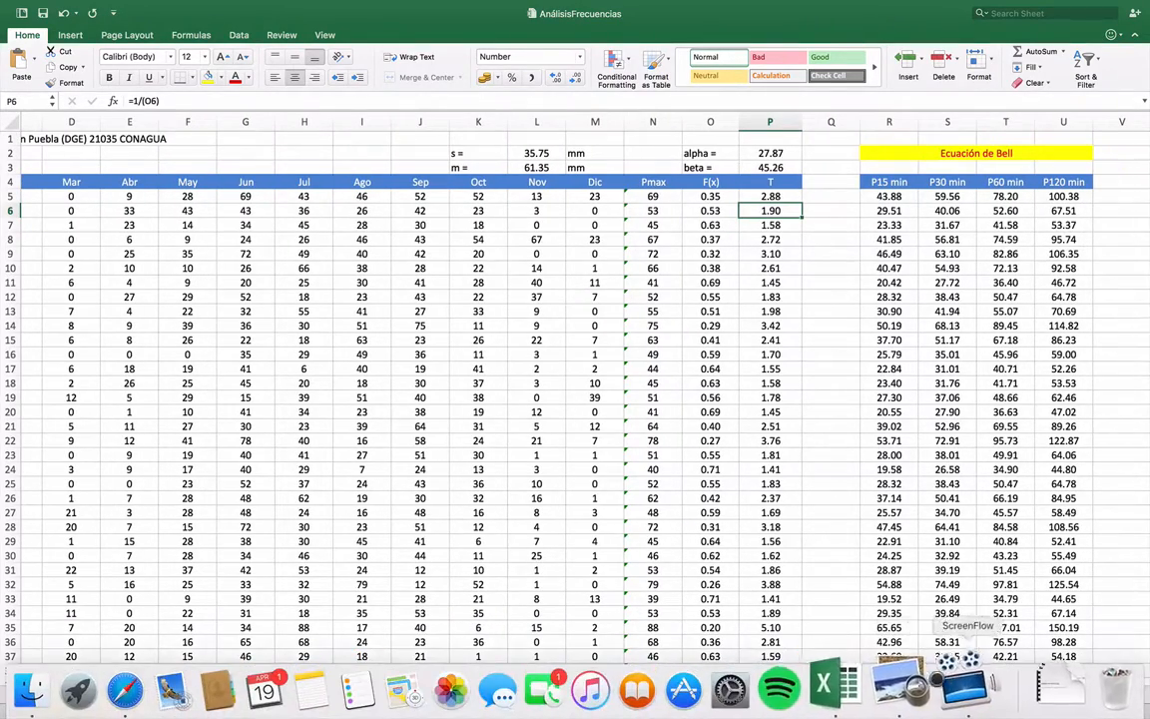
click(898, 687)
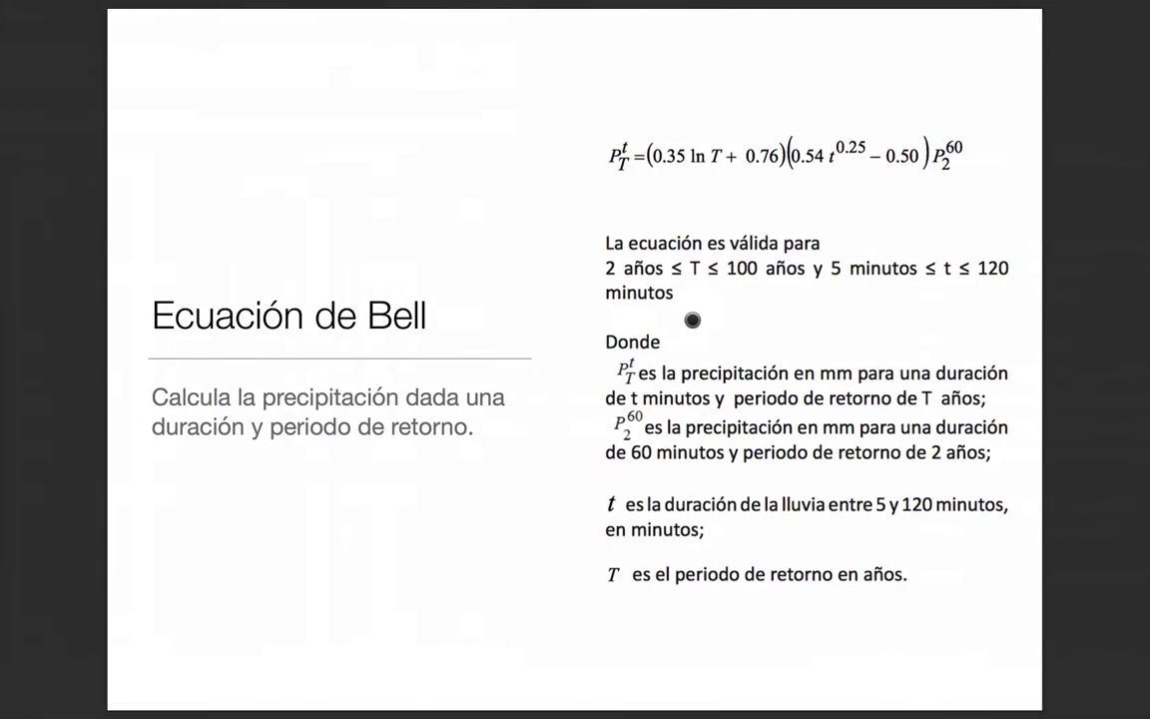
Review the Construir las curvas IDF slide, return to the Excel workbook and look over the P15 min to P120 min columns.
key(Up)
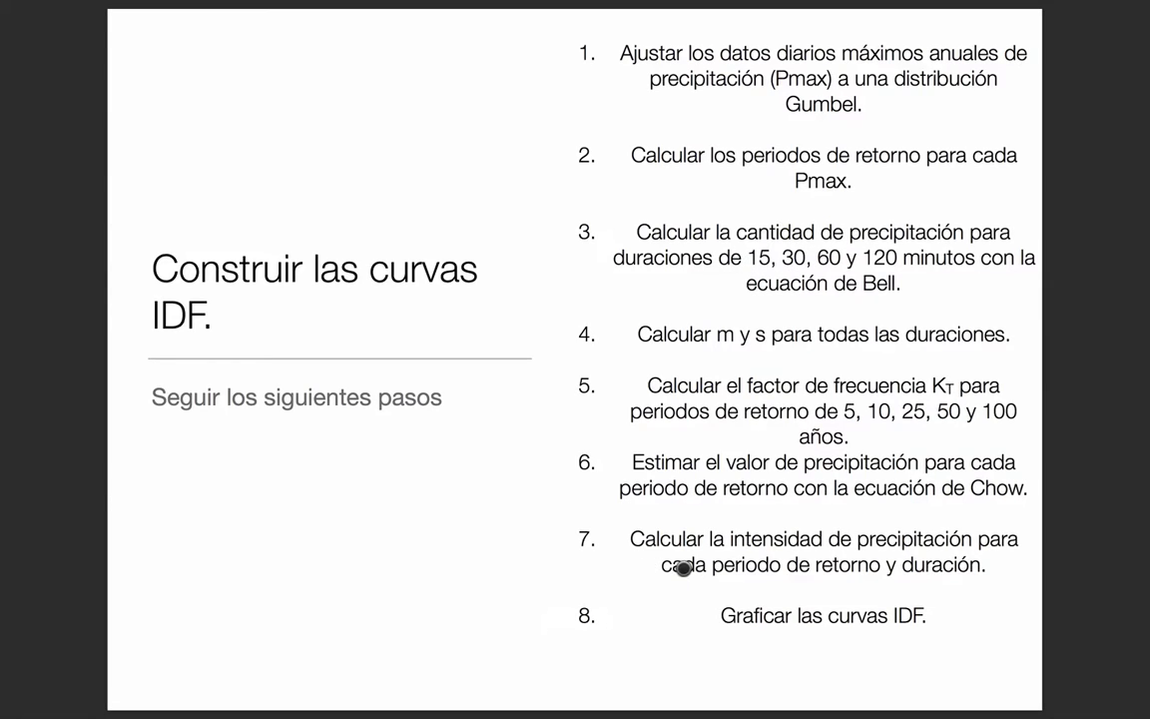
key(super+Tab)
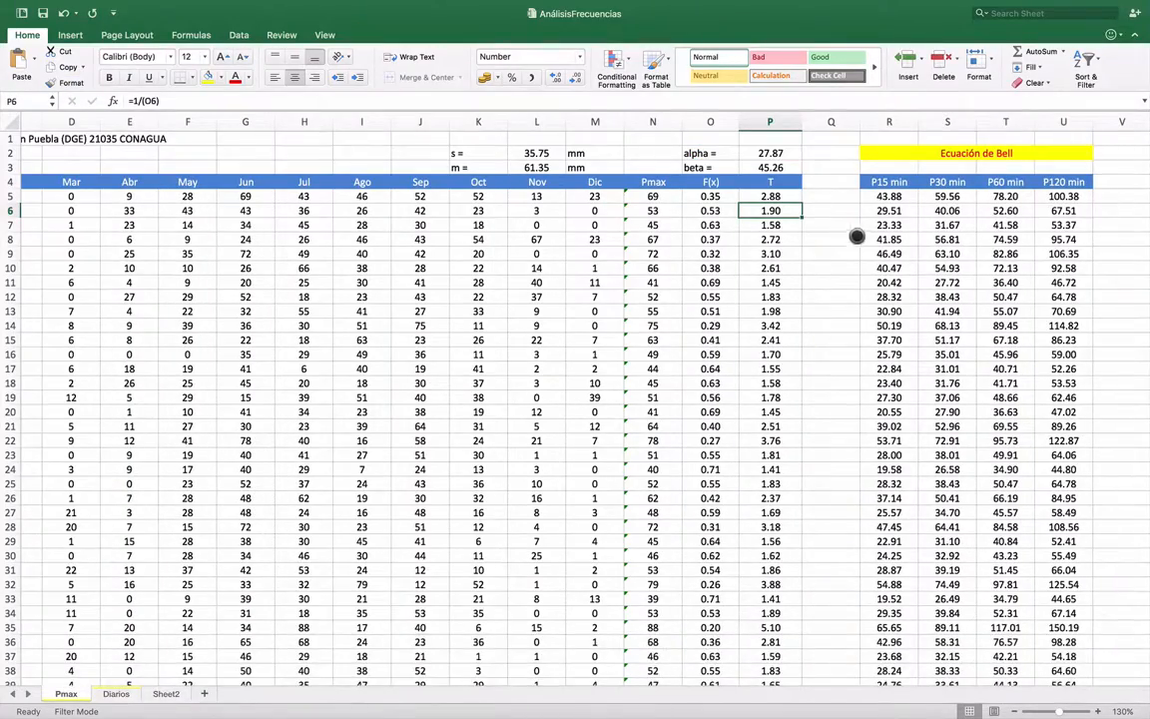
scroll(856, 236, right, 5)
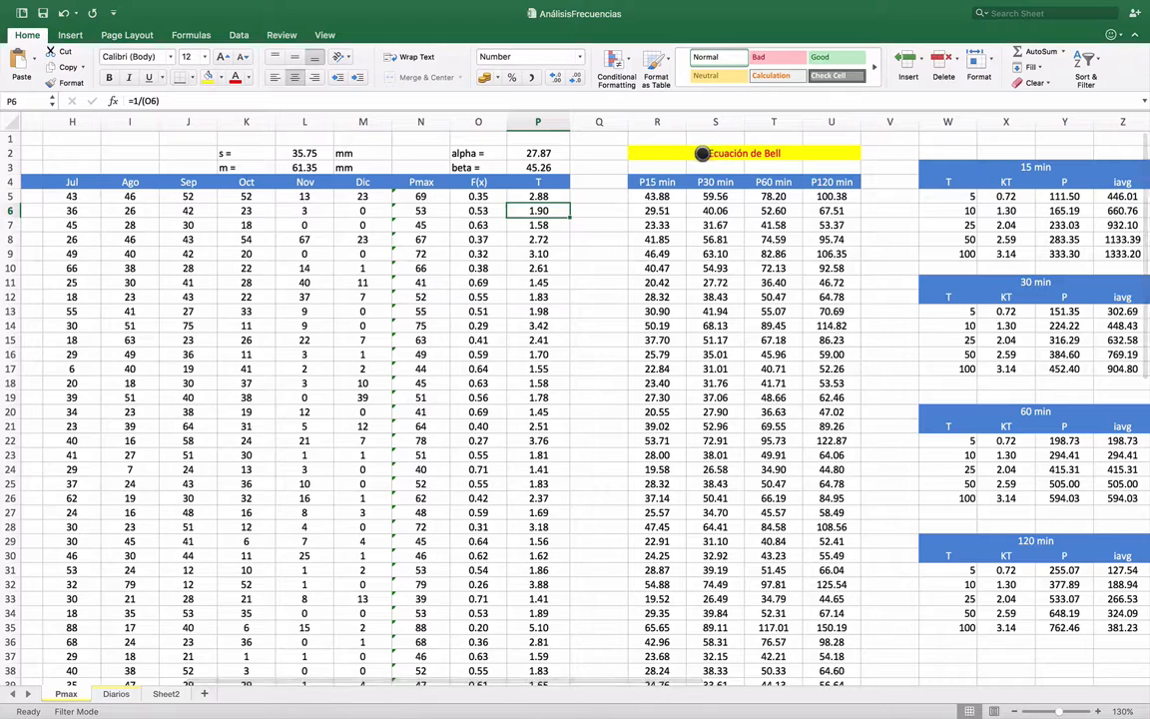
click(651, 183)
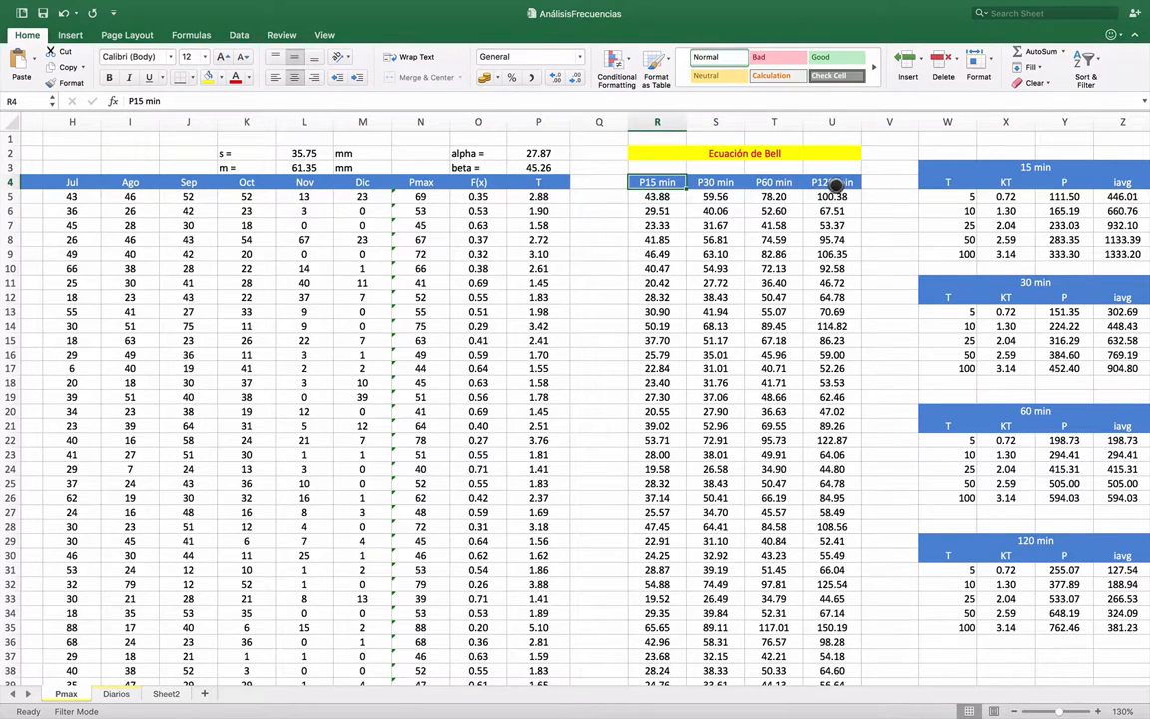
scroll(535, 369, down, 10)
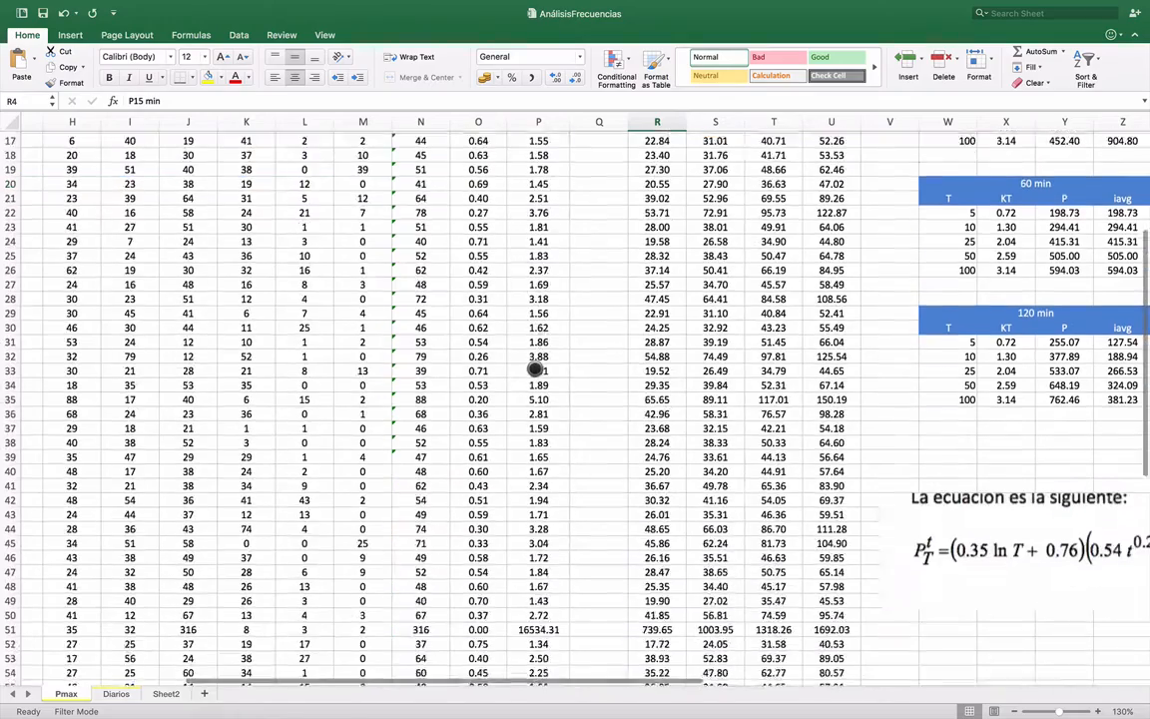
scroll(535, 369, up, 10)
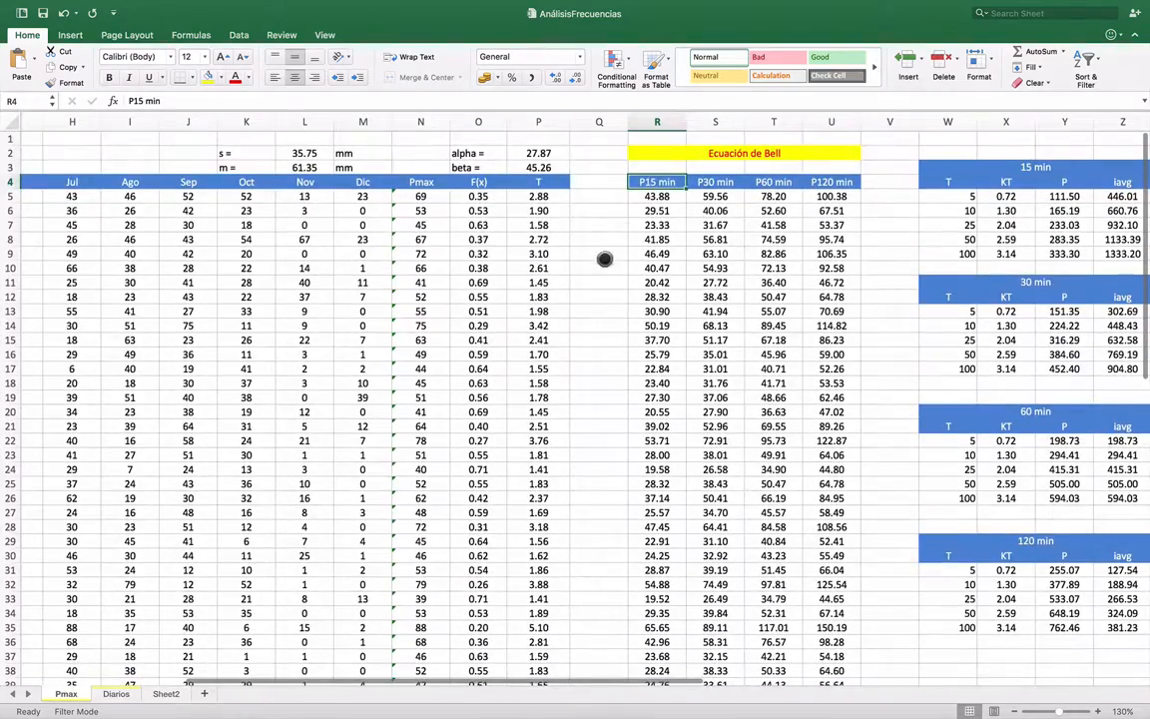
Inspect the 15-minute Bell formula in R5 and switch to the Ecuación de Bell slide to compare it.
click(656, 199)
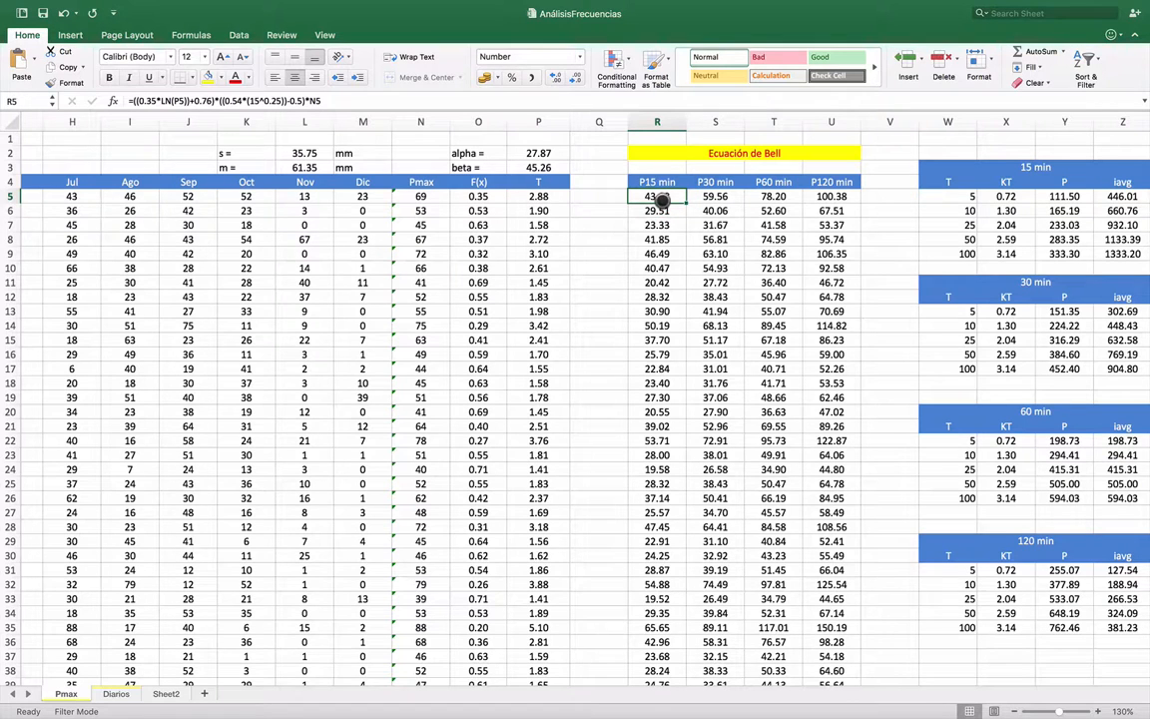
key(super+Tab)
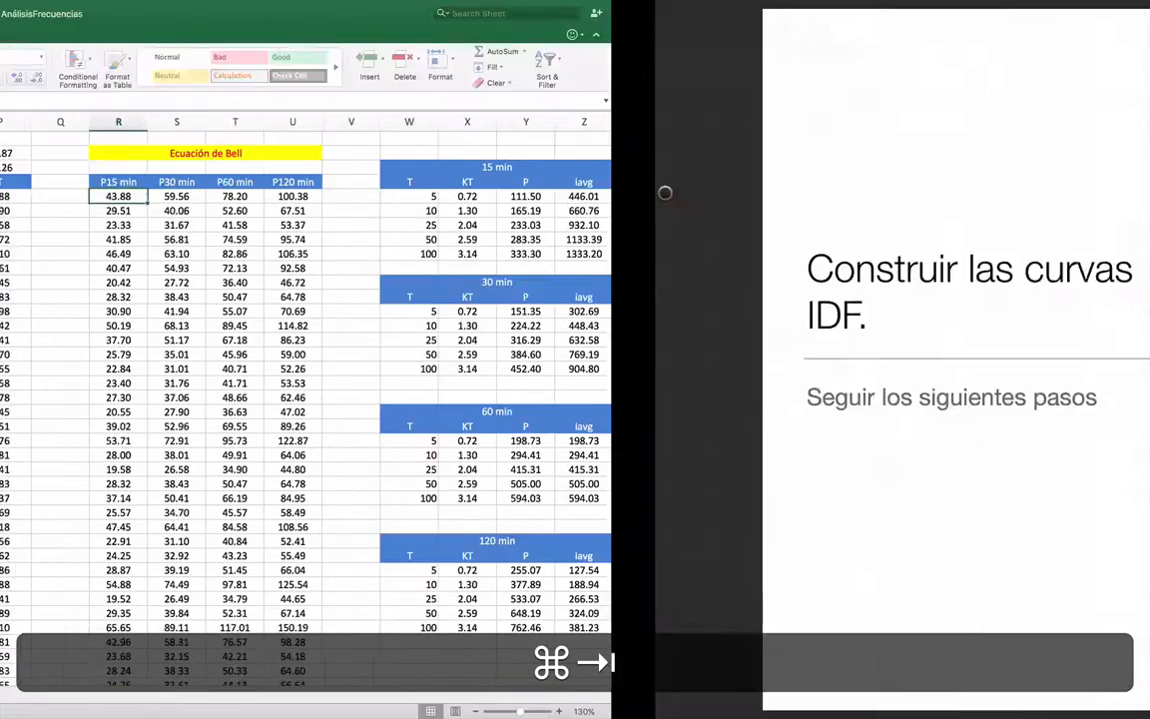
key(Down)
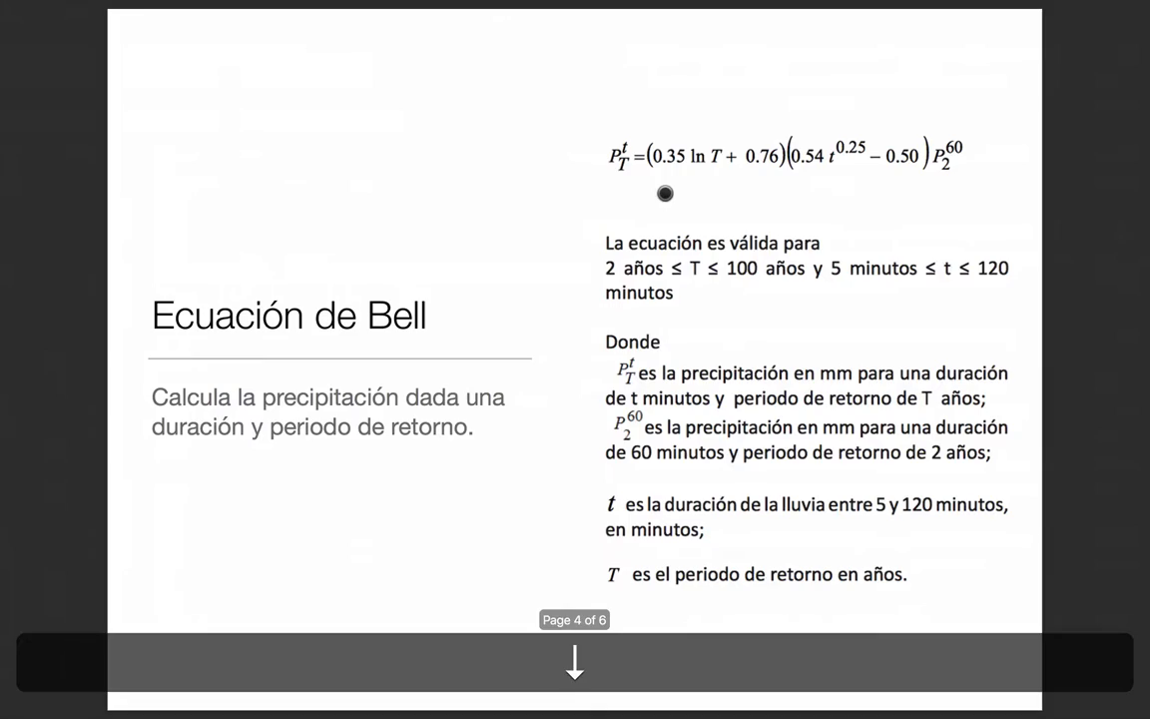
Return to the workbook and move the Bell equation picture up over the Ecuación de Bell columns, around rows 9 to 16.
key(super+Tab)
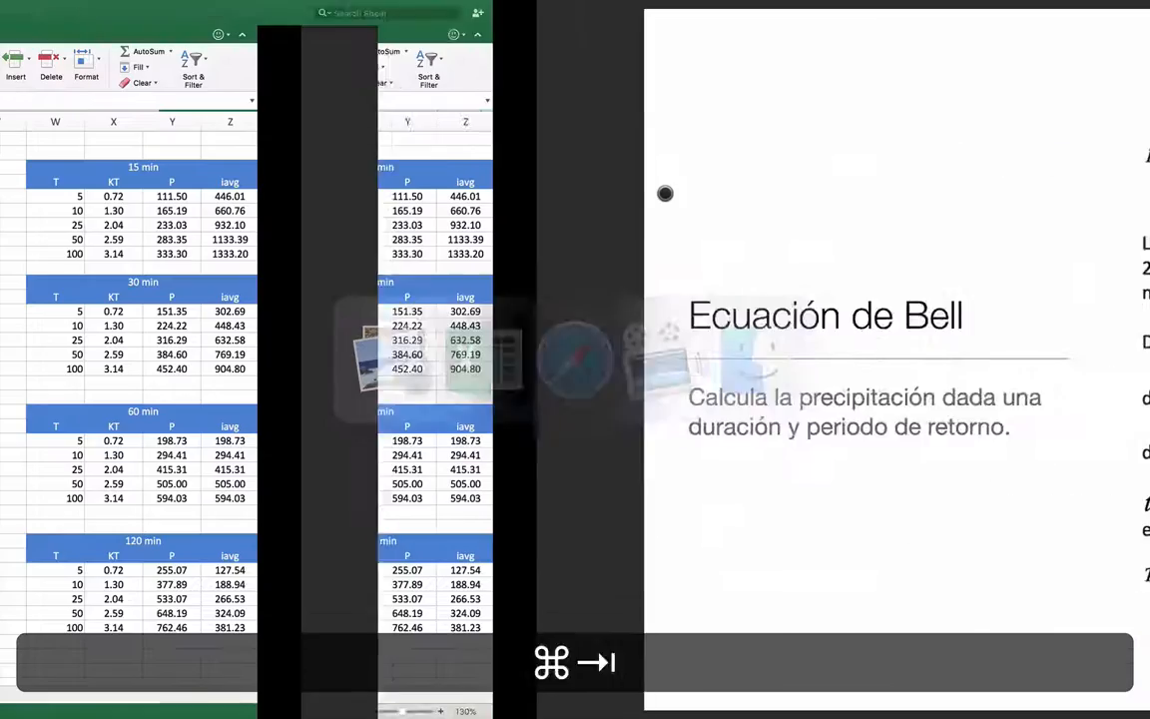
scroll(965, 518, down, 5)
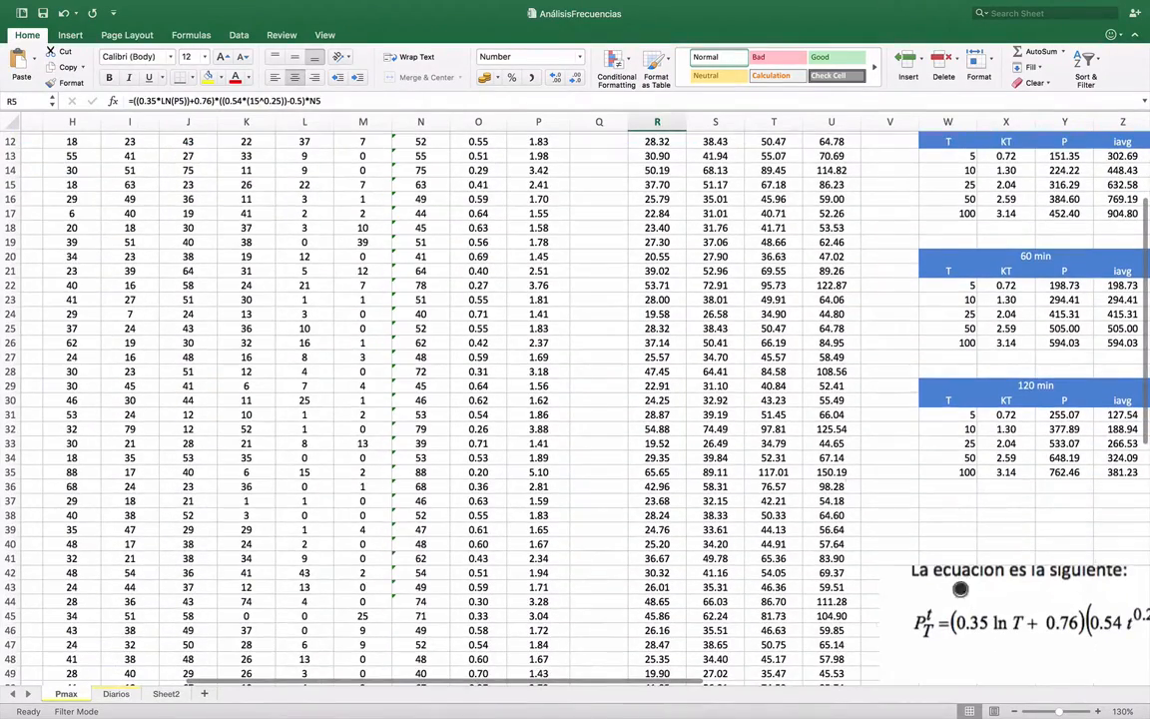
drag(960, 589, 637, 198)
scroll(762, 302, up, 3)
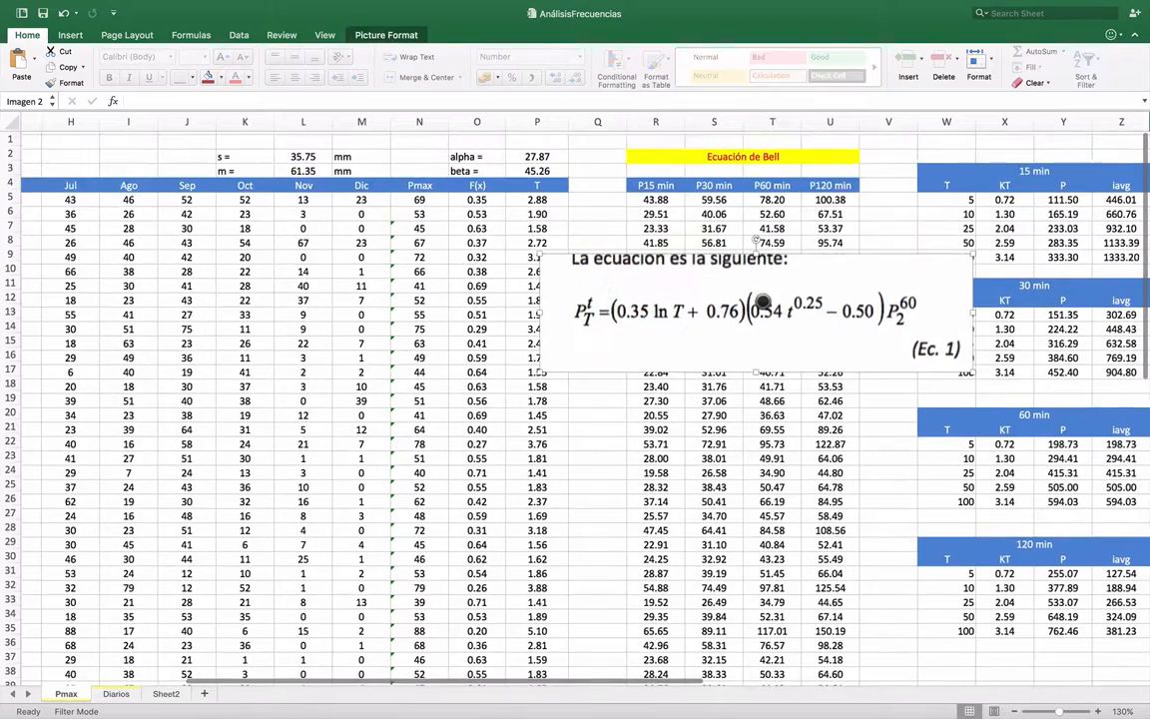
scroll(729, 289, down, 1)
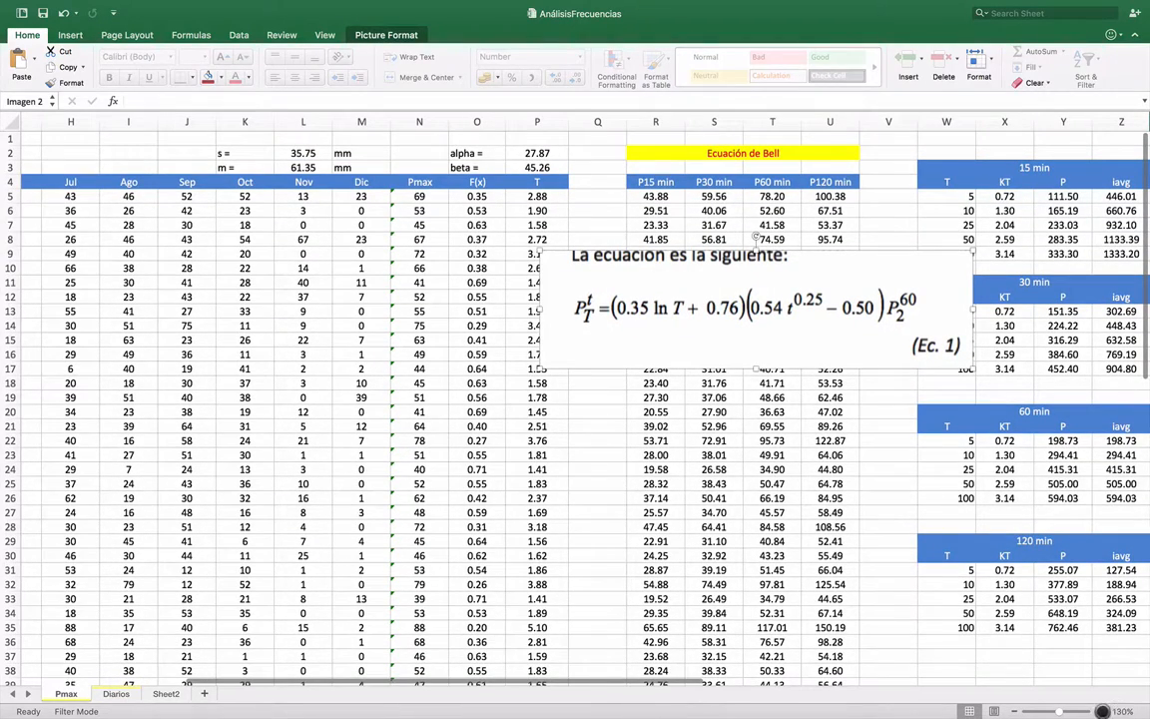
Set the worksheet zoom to 150% and bring the Bell equation picture and precipitation columns into view.
click(1122, 710)
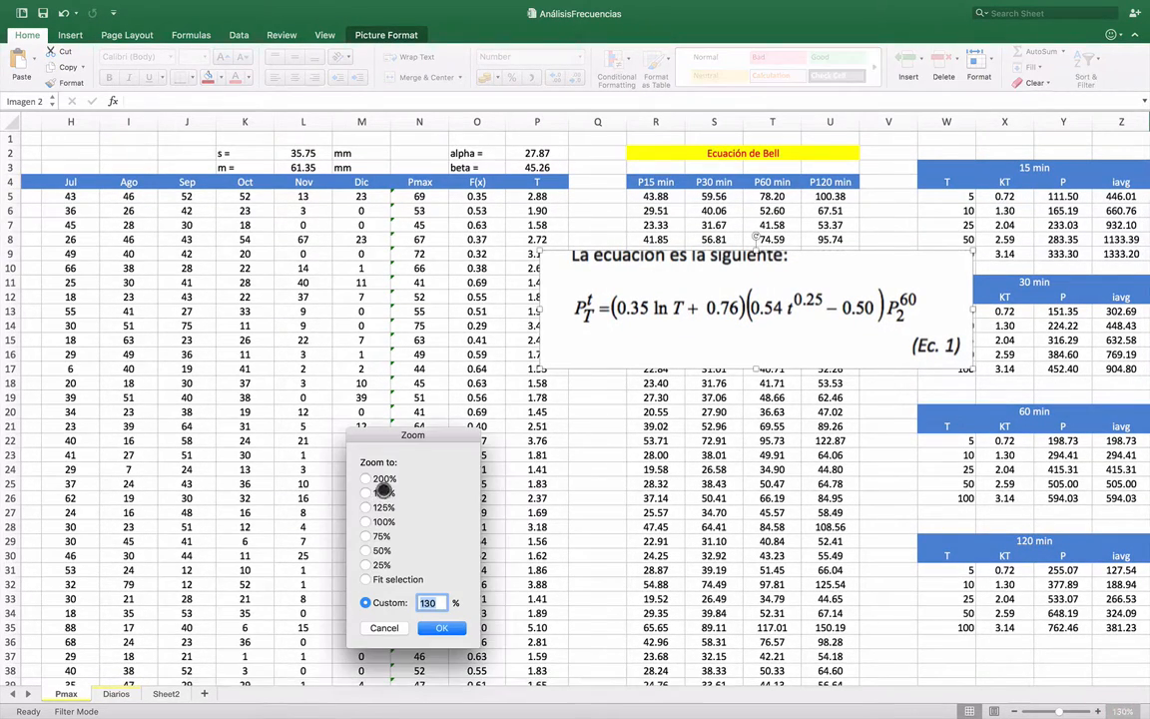
click(366, 493)
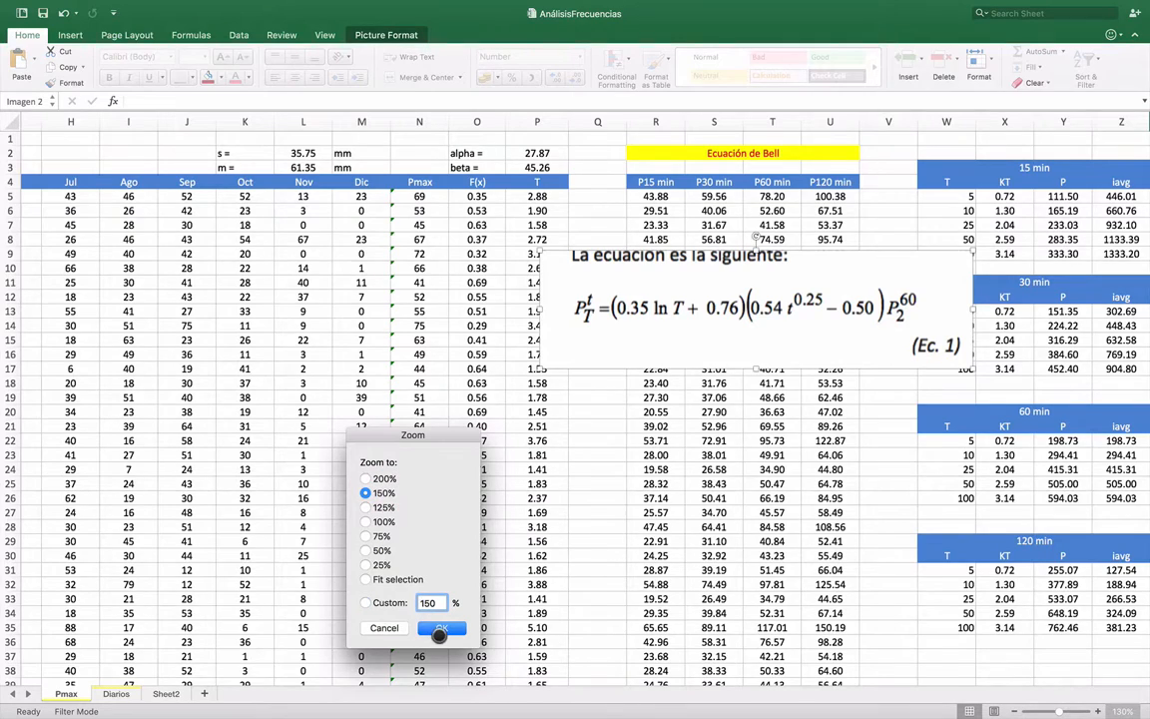
click(440, 628)
scroll(745, 444, right, 5)
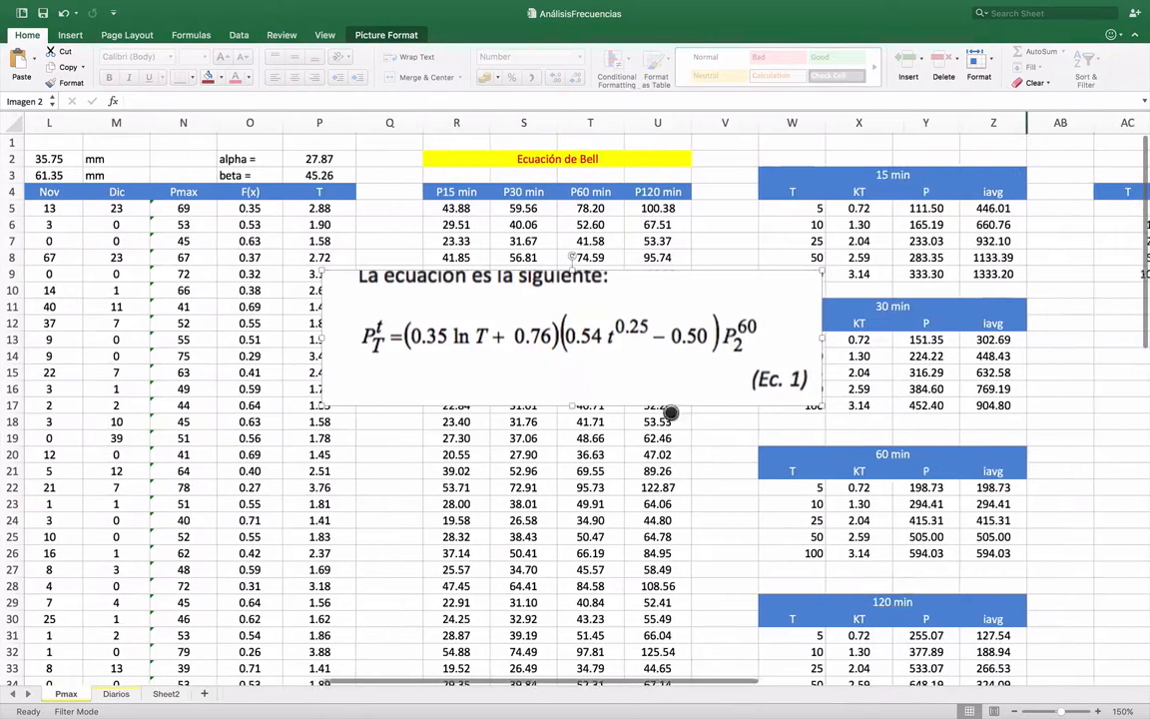
scroll(671, 412, right, 1)
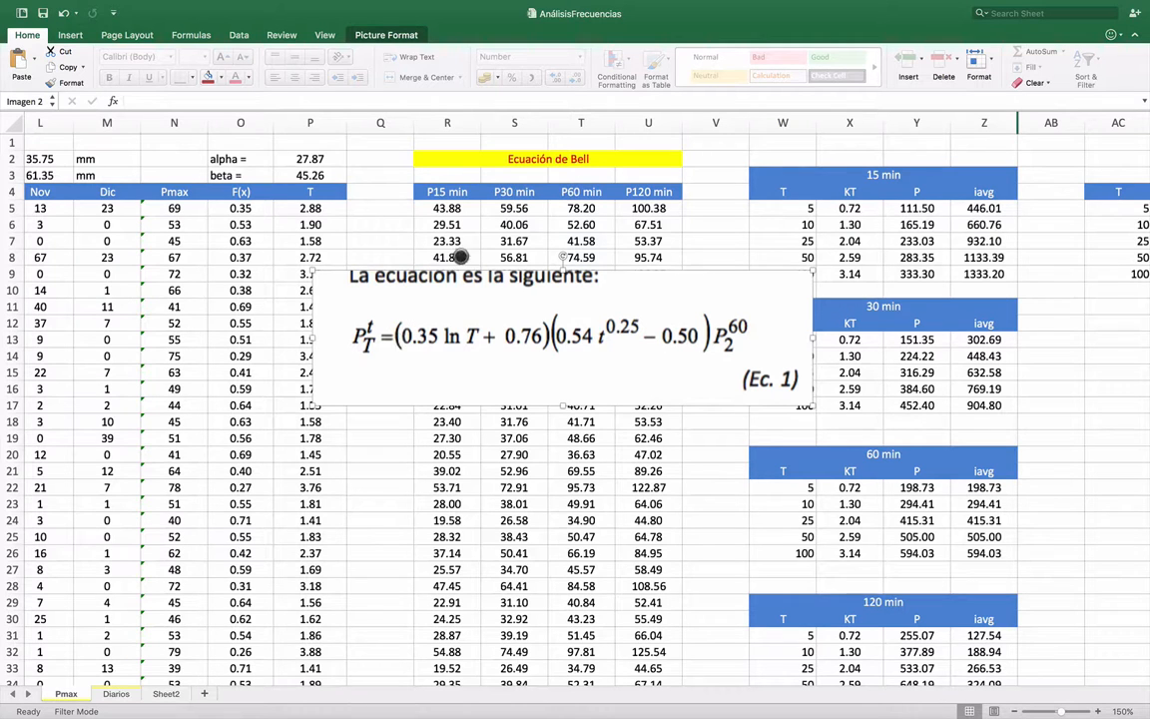
Examine the P15 min formula in R5, matching its T, 15-minute duration and Pmax terms to the Bell equation, without changing it.
click(424, 206)
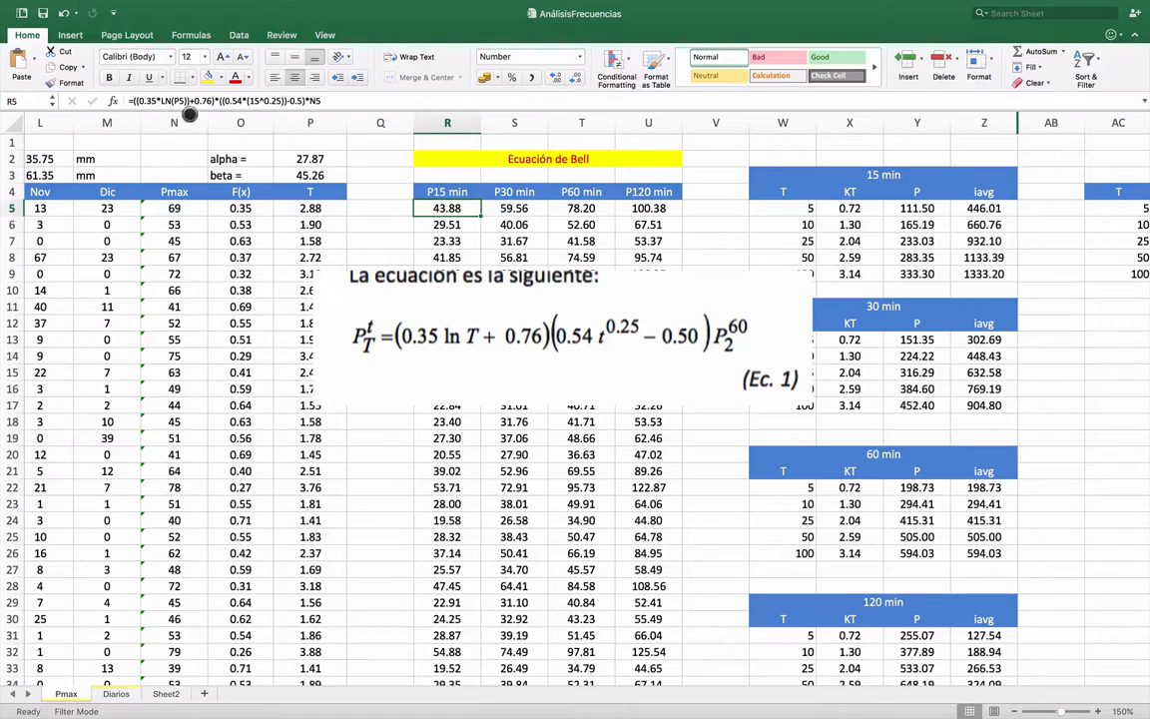
double_click(452, 208)
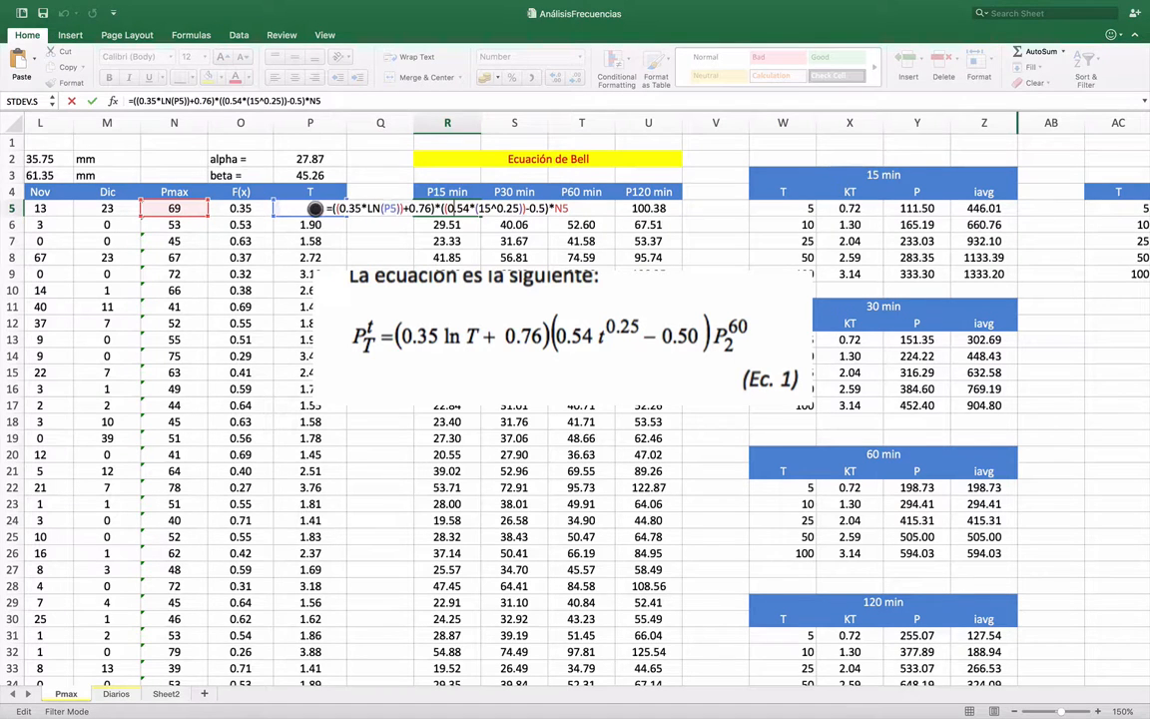
key(Escape)
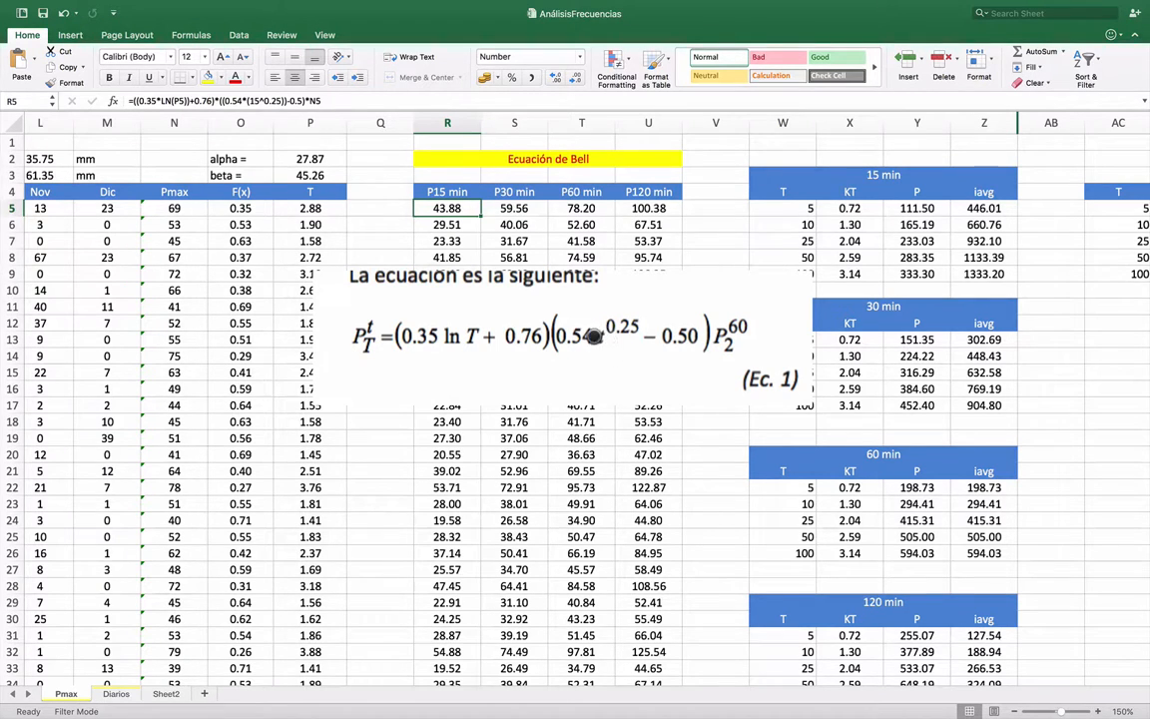
double_click(454, 207)
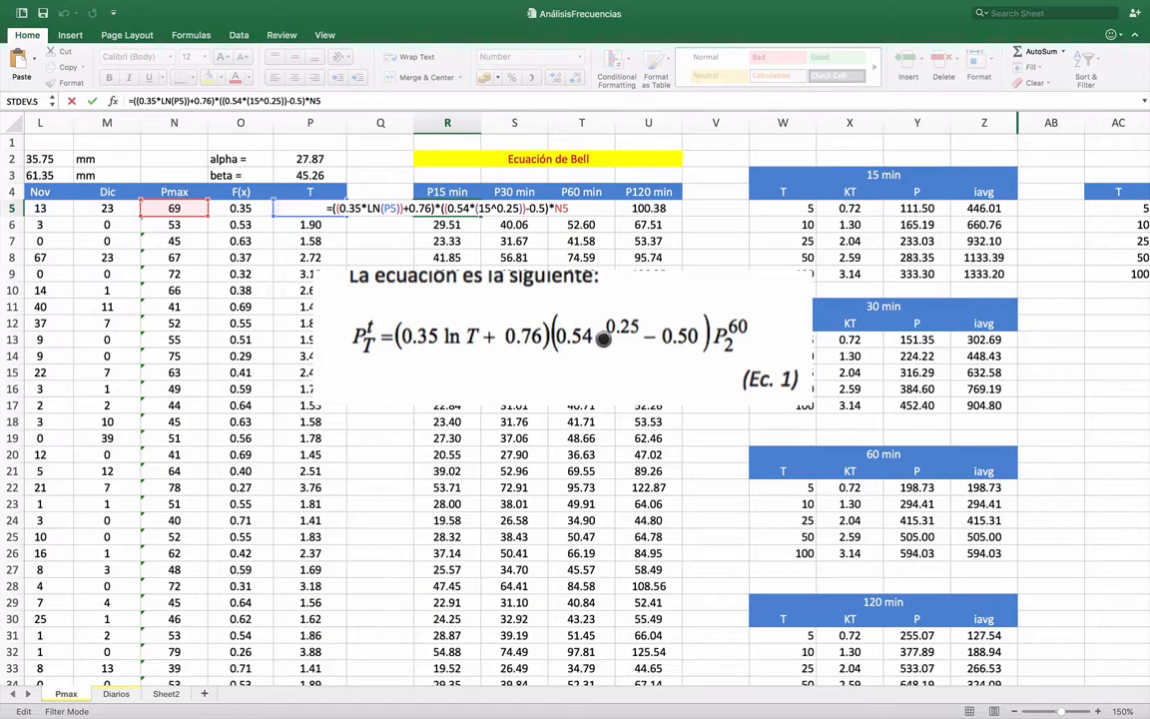
click(475, 196)
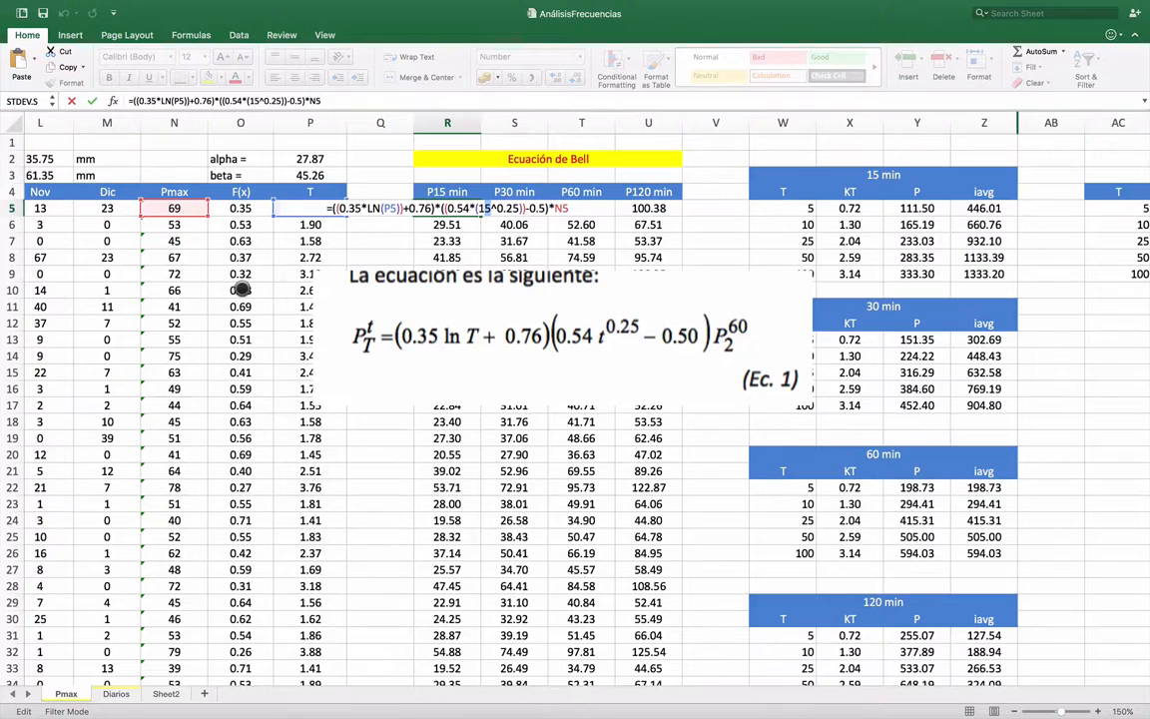
click(446, 207)
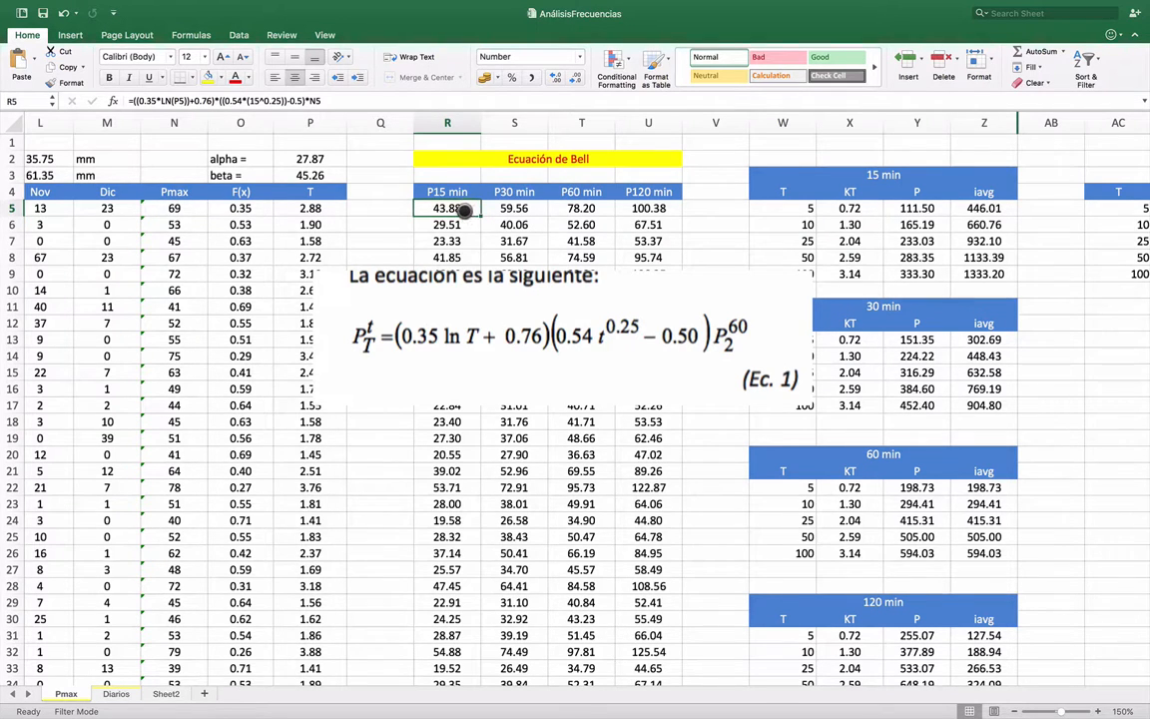
Move the Bell equation picture down to about rows 15 to 23, clear of the first Bell precipitation values.
scroll(429, 270, right, 1)
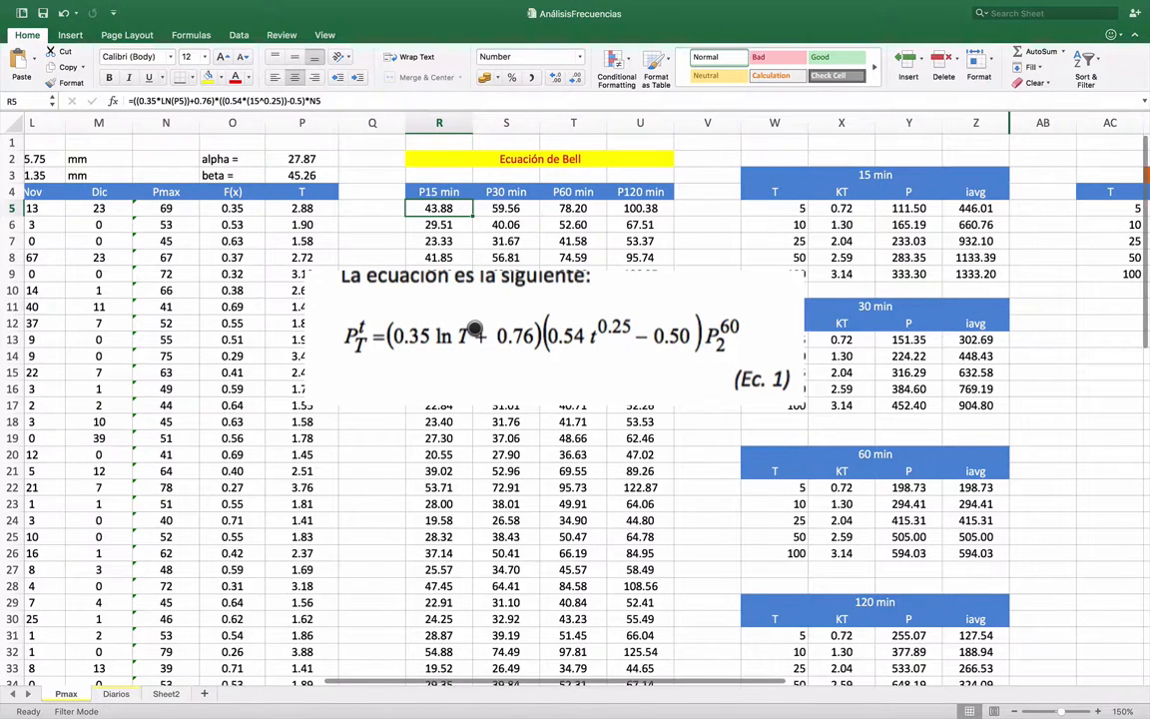
drag(477, 327, 477, 427)
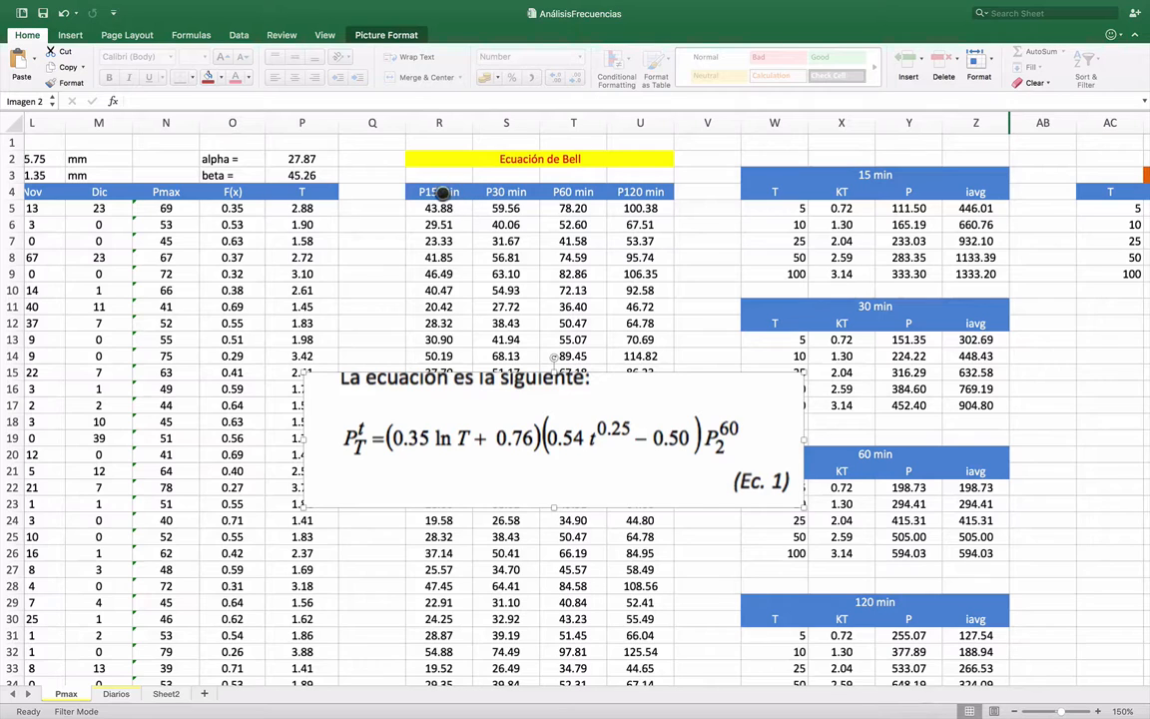
Inspect the Bell equation formulas in the first data row for the 30-minute and 60-minute durations, leaving them unchanged.
click(504, 207)
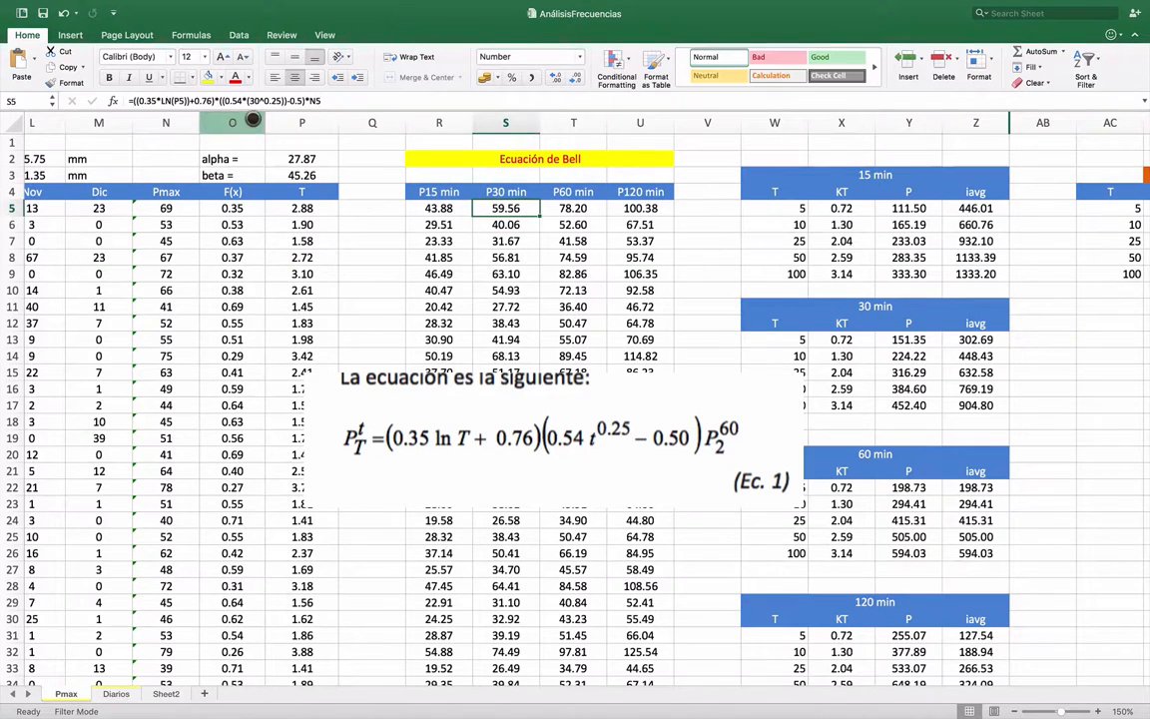
double_click(506, 208)
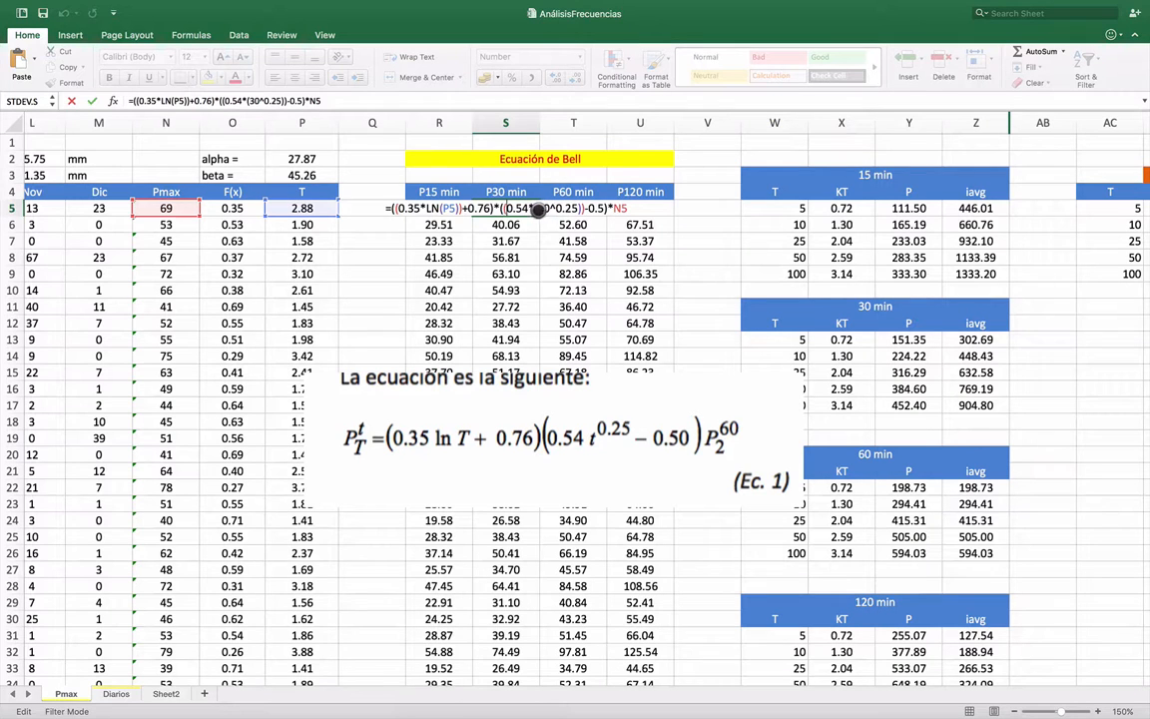
key(Escape)
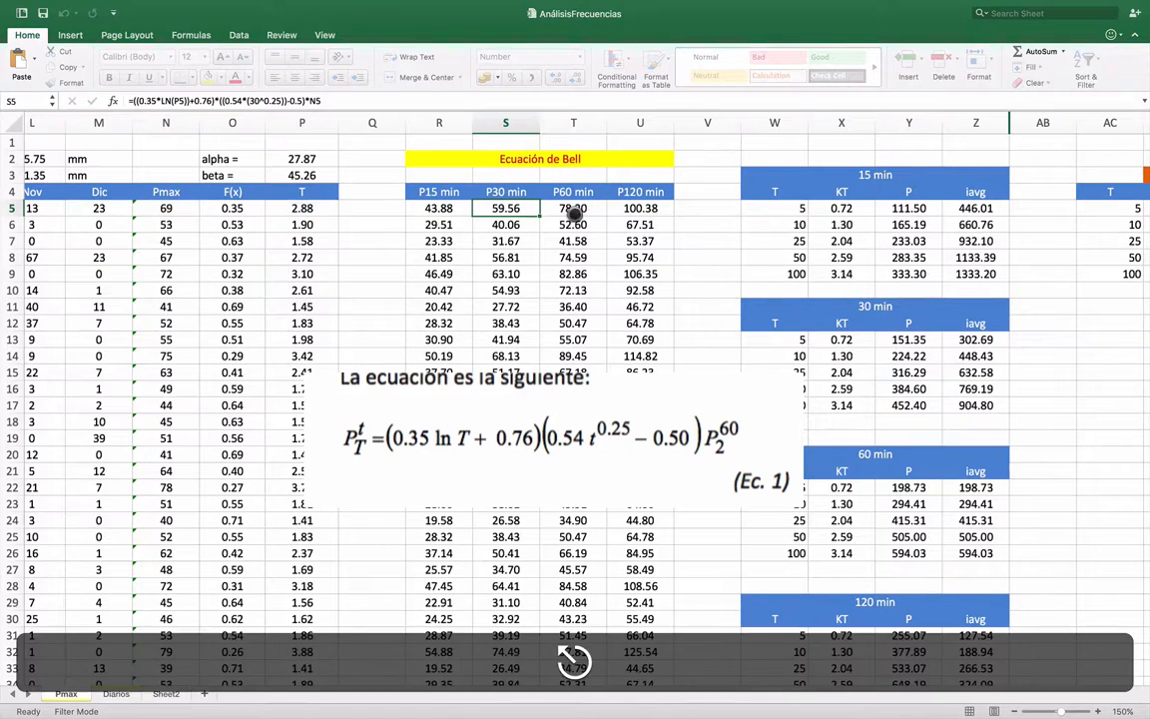
double_click(574, 211)
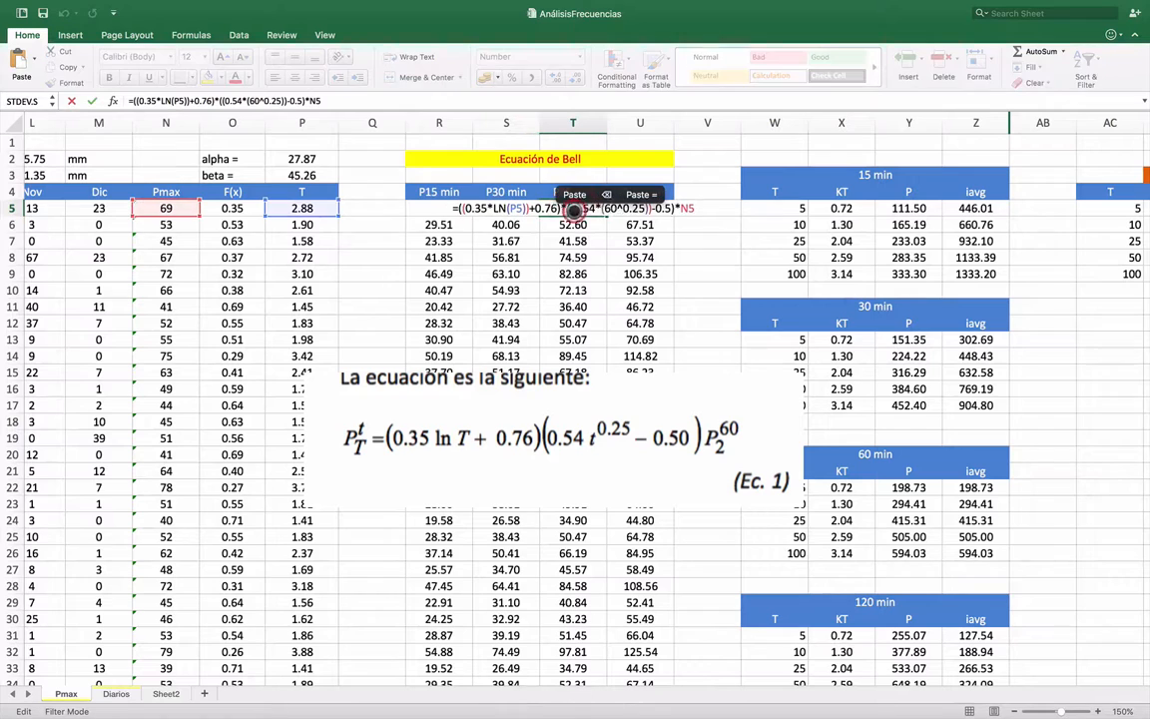
double_click(616, 211)
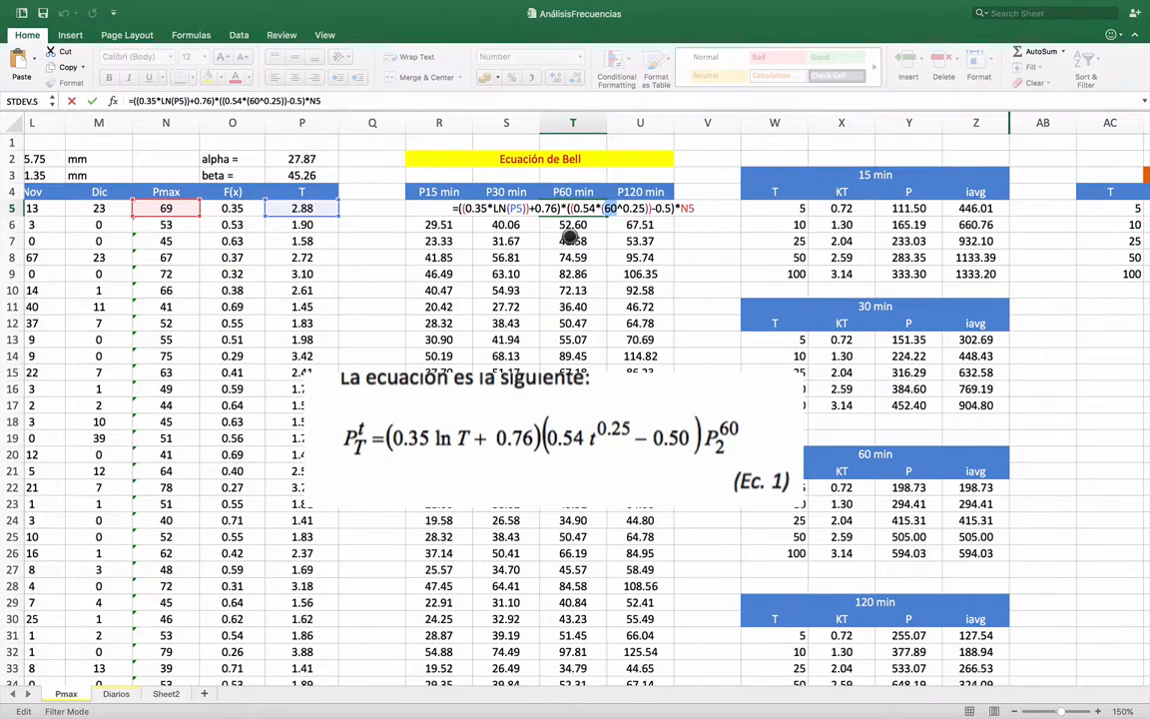
key(Return)
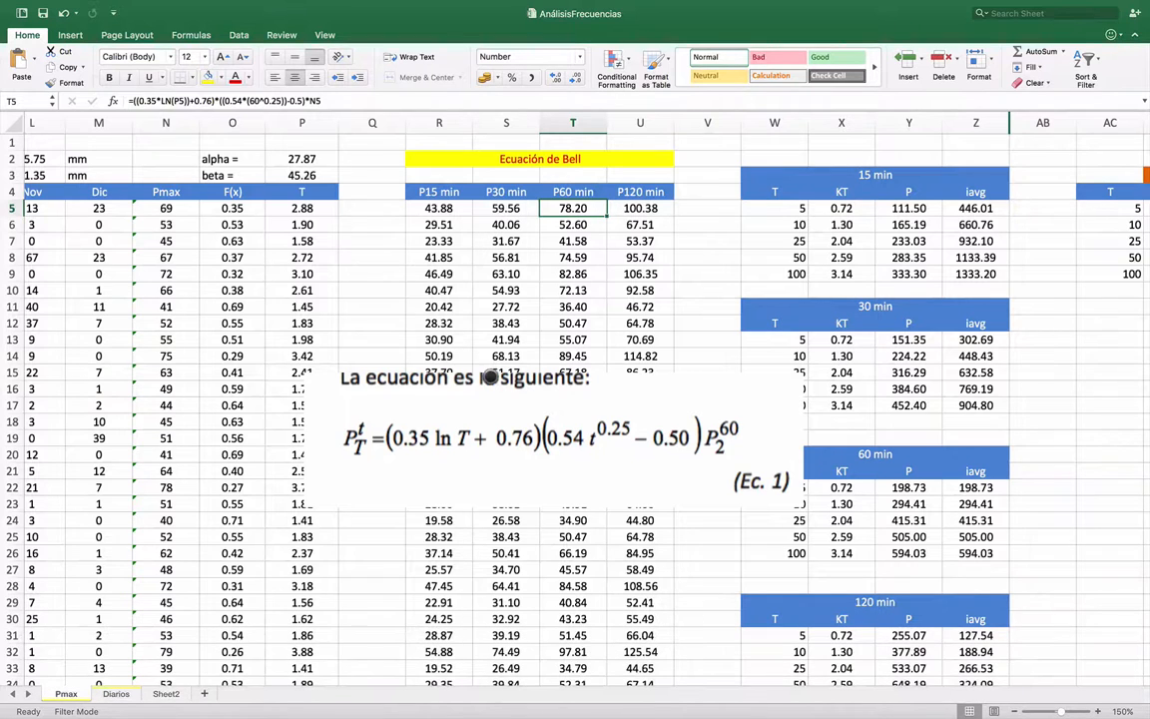
Move the Bell equation image off the data columns to the empty area below the 120 min table.
drag(489, 377, 890, 185)
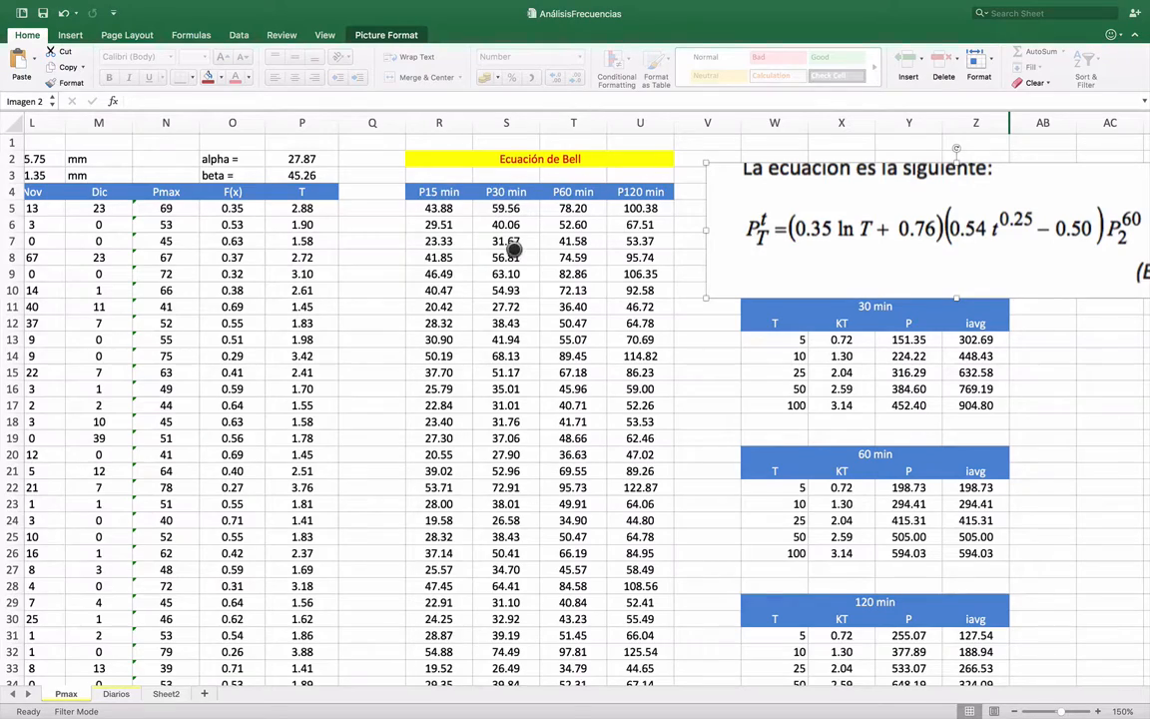
scroll(512, 244, down, 5)
scroll(512, 247, up, 5)
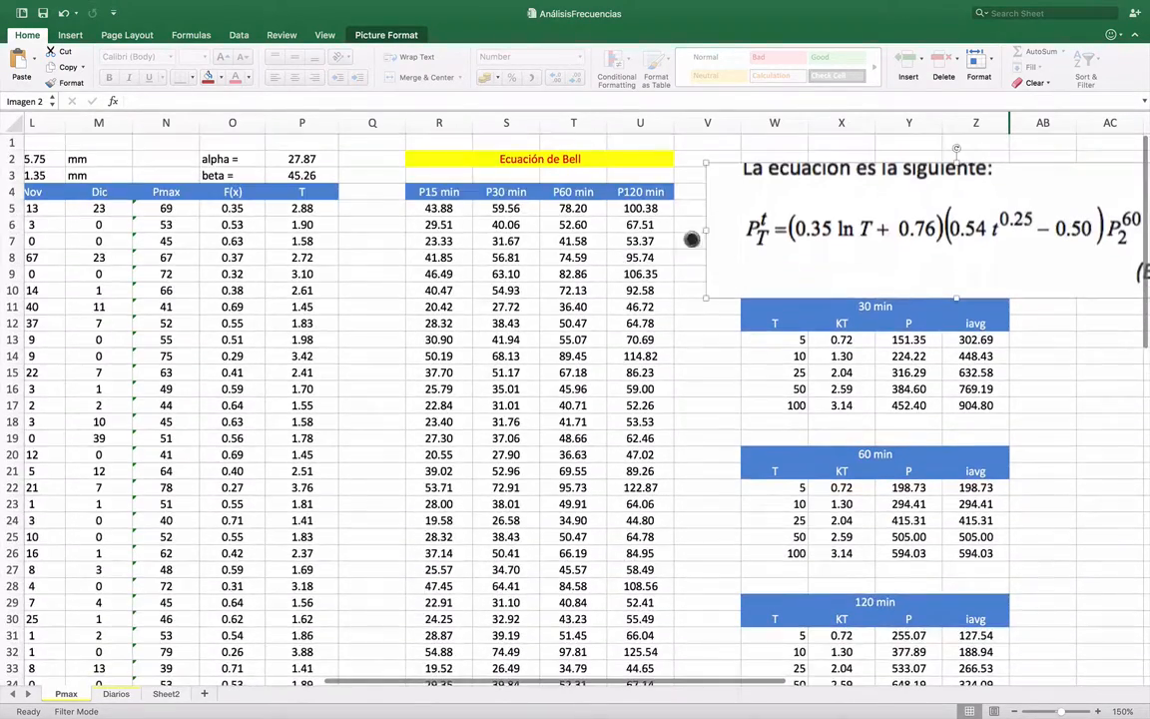
drag(758, 225, 241, 315)
scroll(494, 380, down, 5)
scroll(494, 380, down, 4)
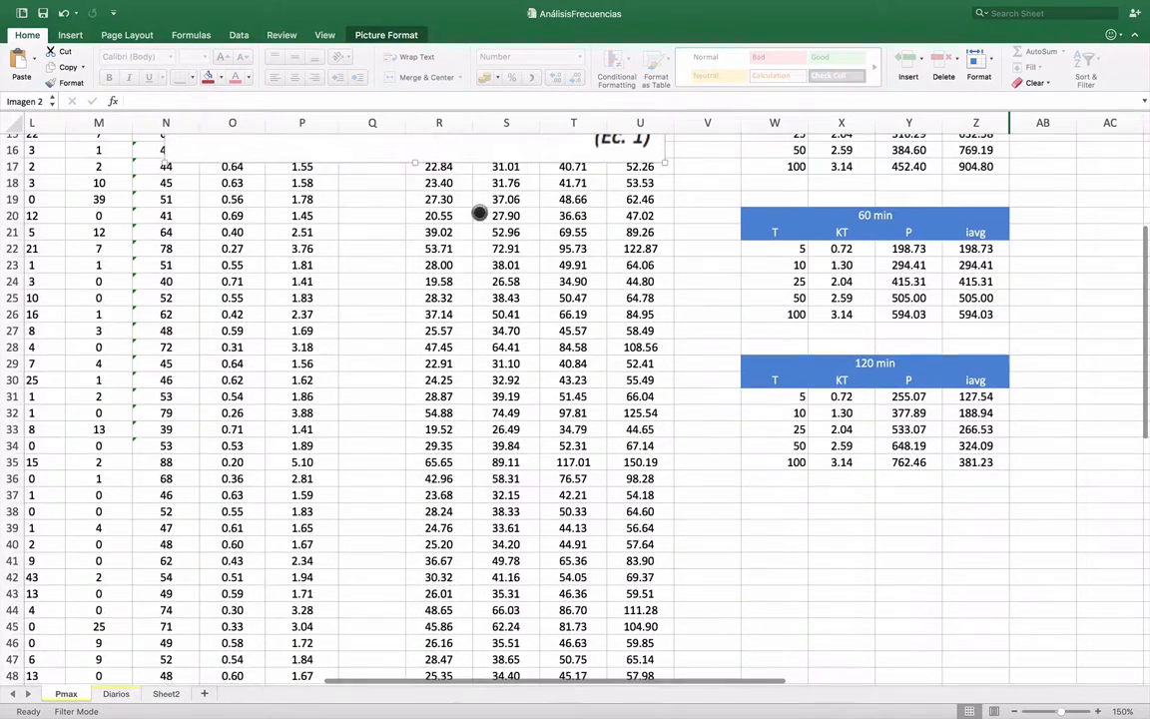
drag(475, 150, 1006, 625)
scroll(738, 469, up, 8)
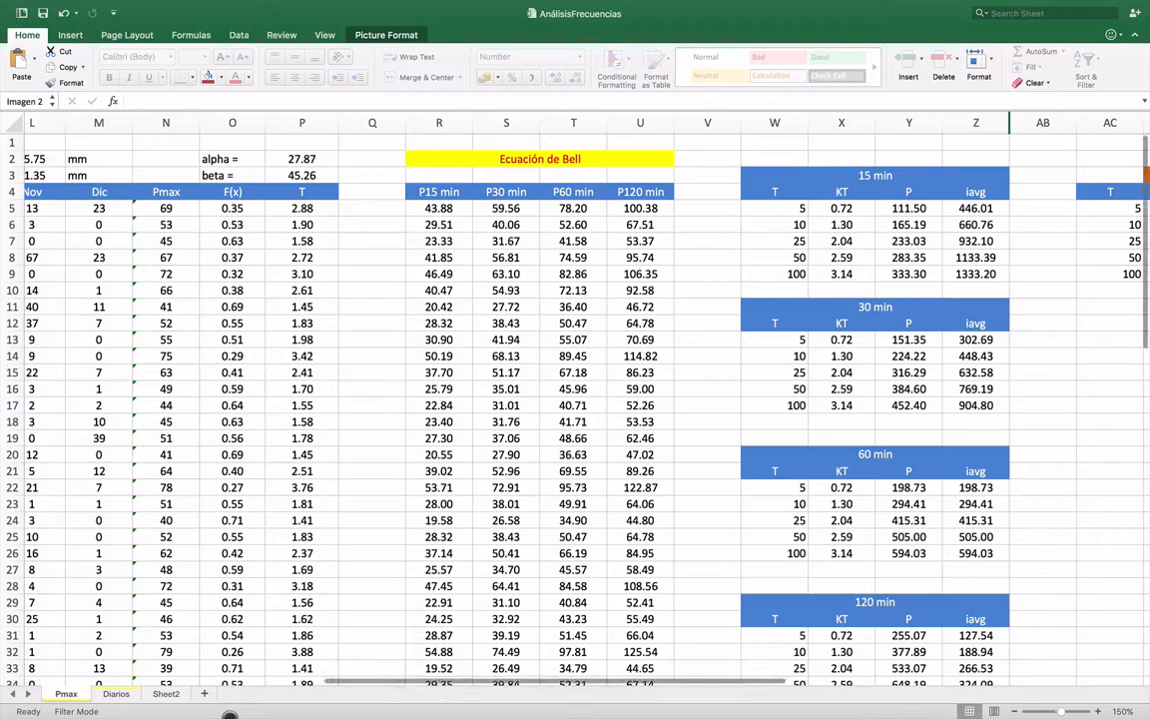
Switch to the presentation, go back to the slide of steps for building IDF curves, and return to Excel.
key(super+Tab)
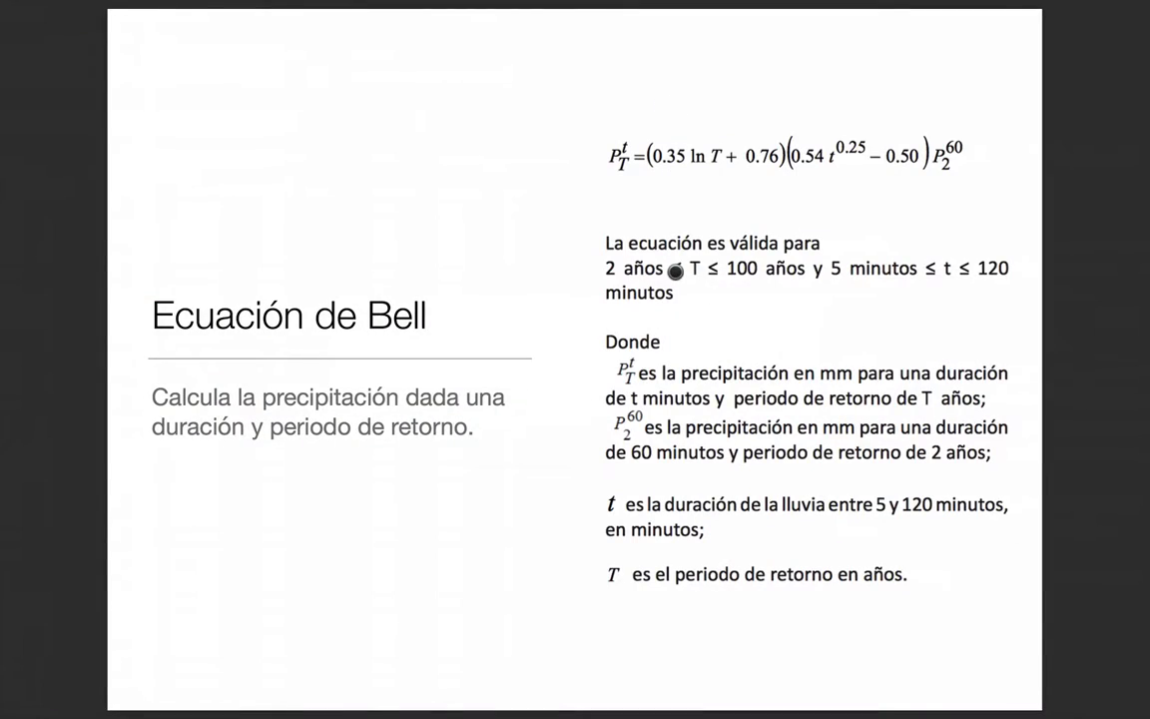
key(Up)
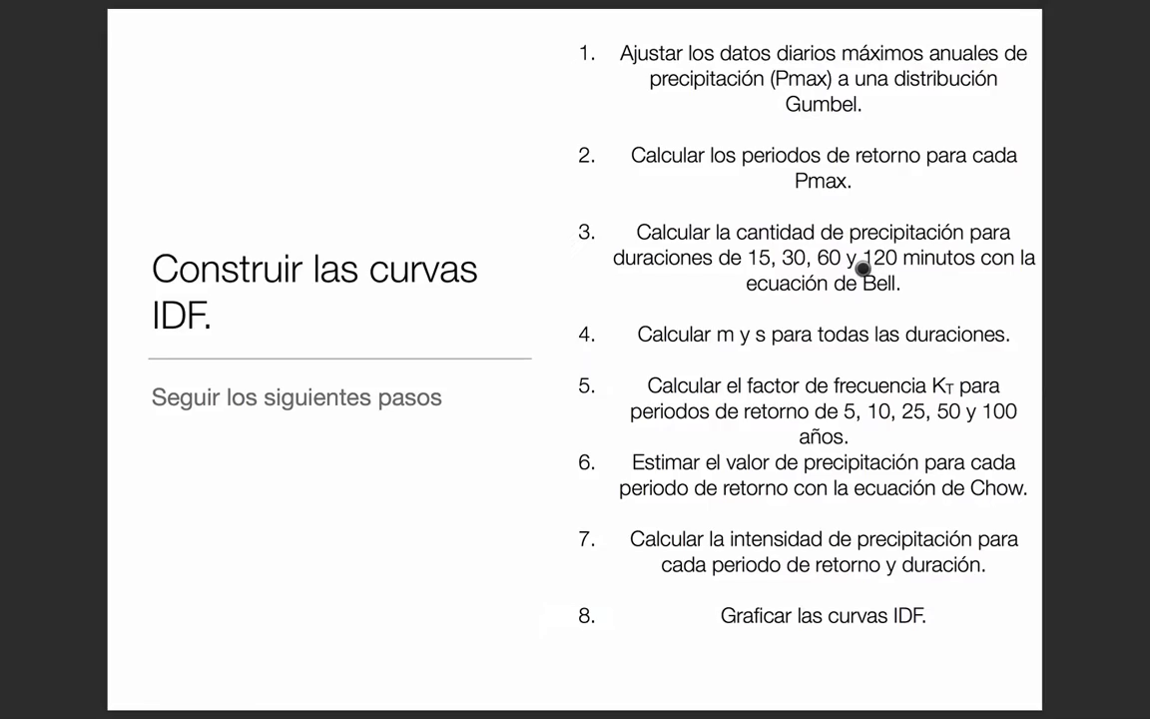
key(super+Tab)
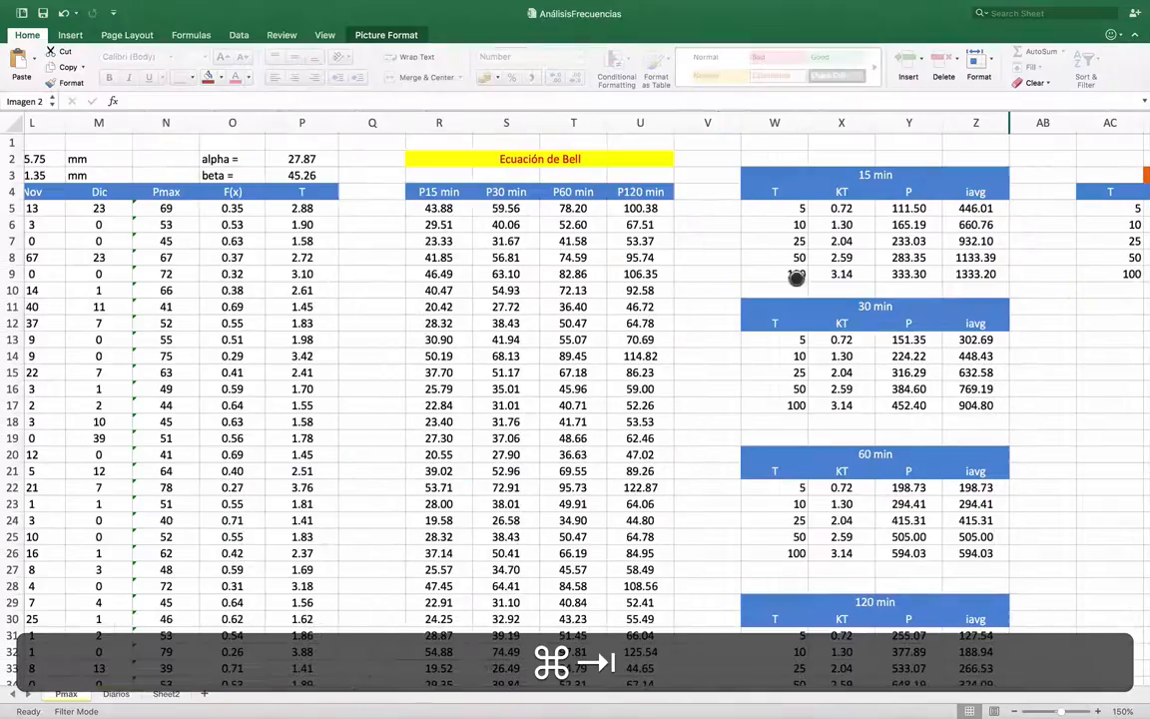
Examine the Bell precipitation values for all four durations in row 51 and the Pmax formula in N51.
scroll(661, 289, down, 10)
scroll(661, 289, down, 5)
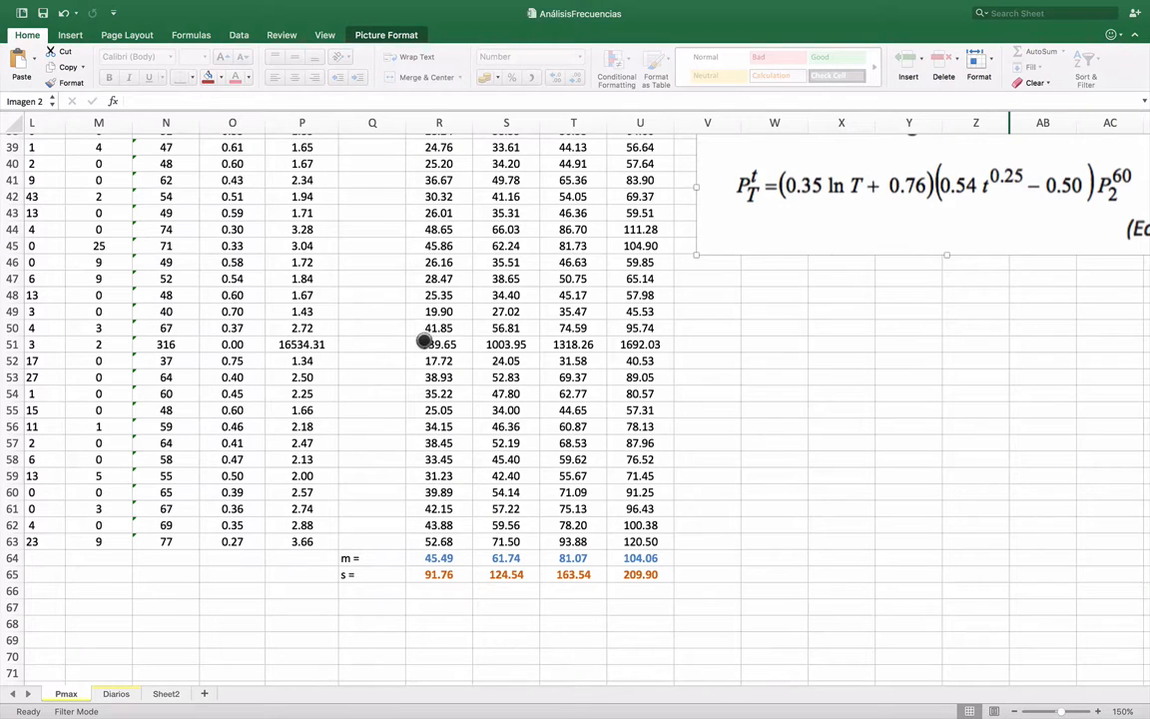
drag(446, 340, 647, 339)
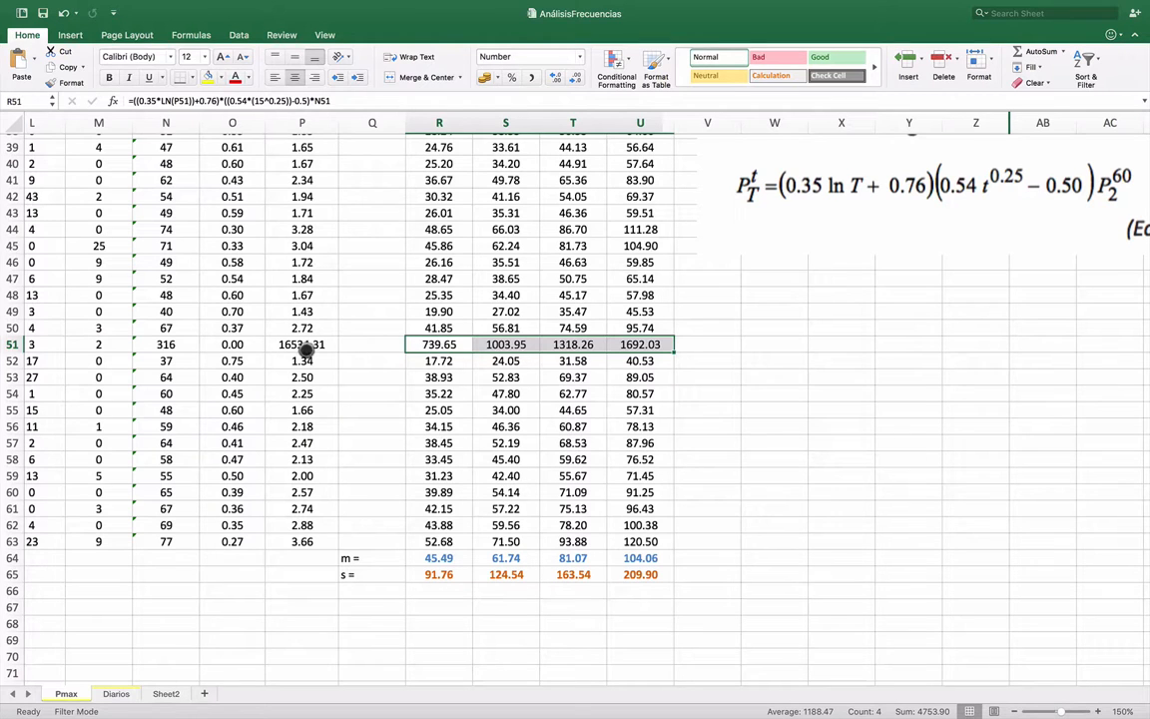
click(165, 345)
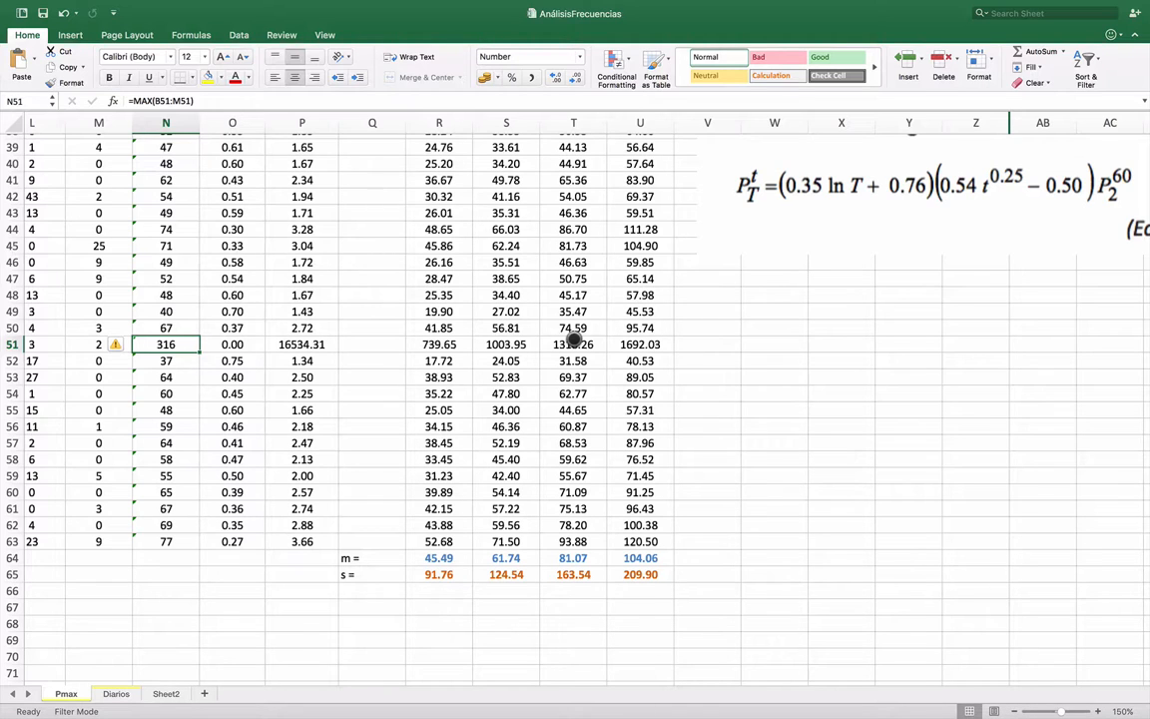
scroll(573, 340, down, 3)
scroll(572, 340, right, 3)
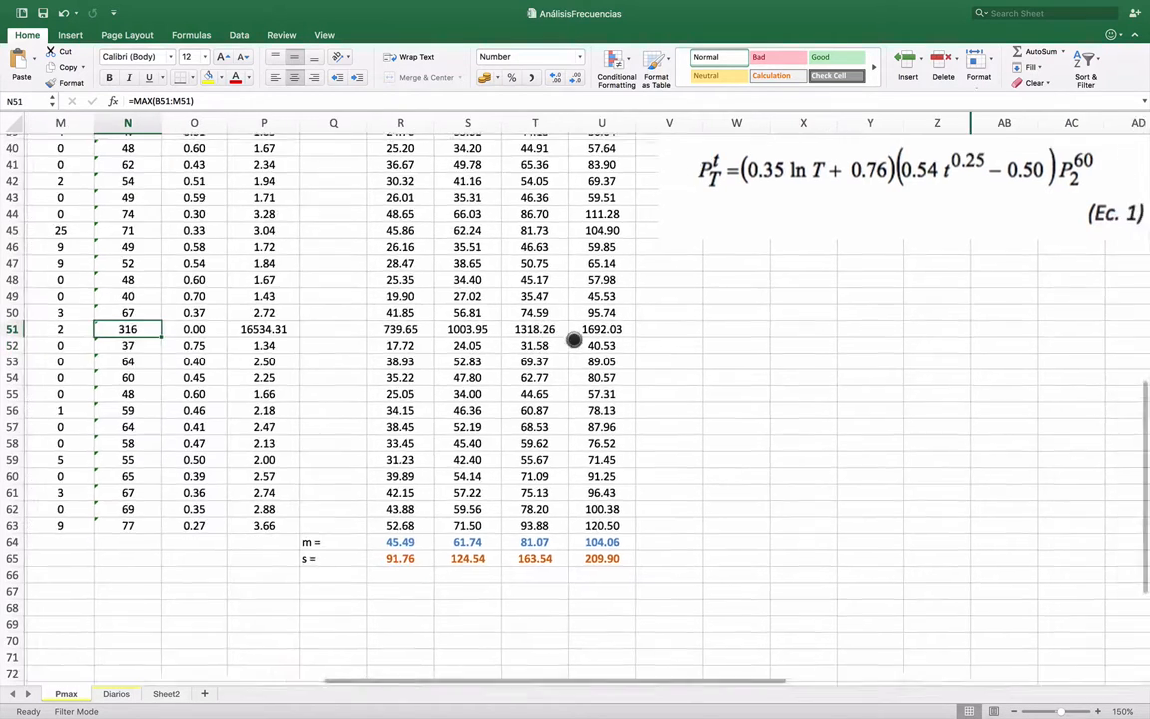
scroll(565, 369, left, 8)
scroll(565, 367, right, 4)
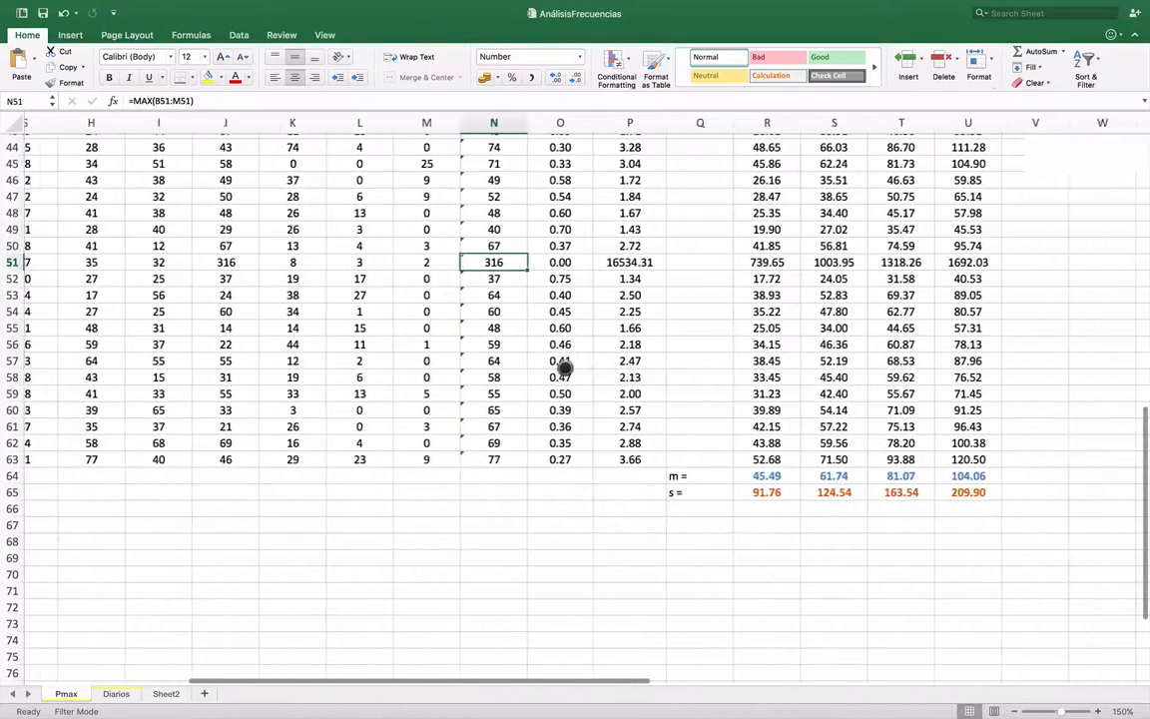
scroll(565, 368, up, 3)
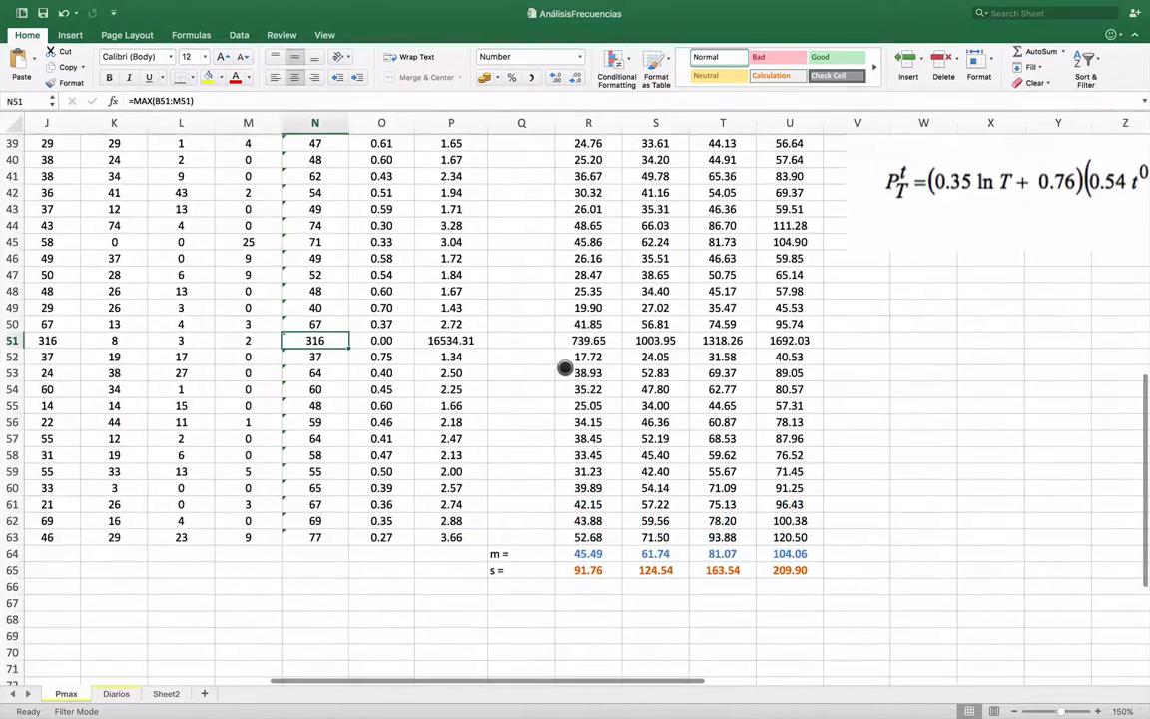
scroll(565, 369, right, 2)
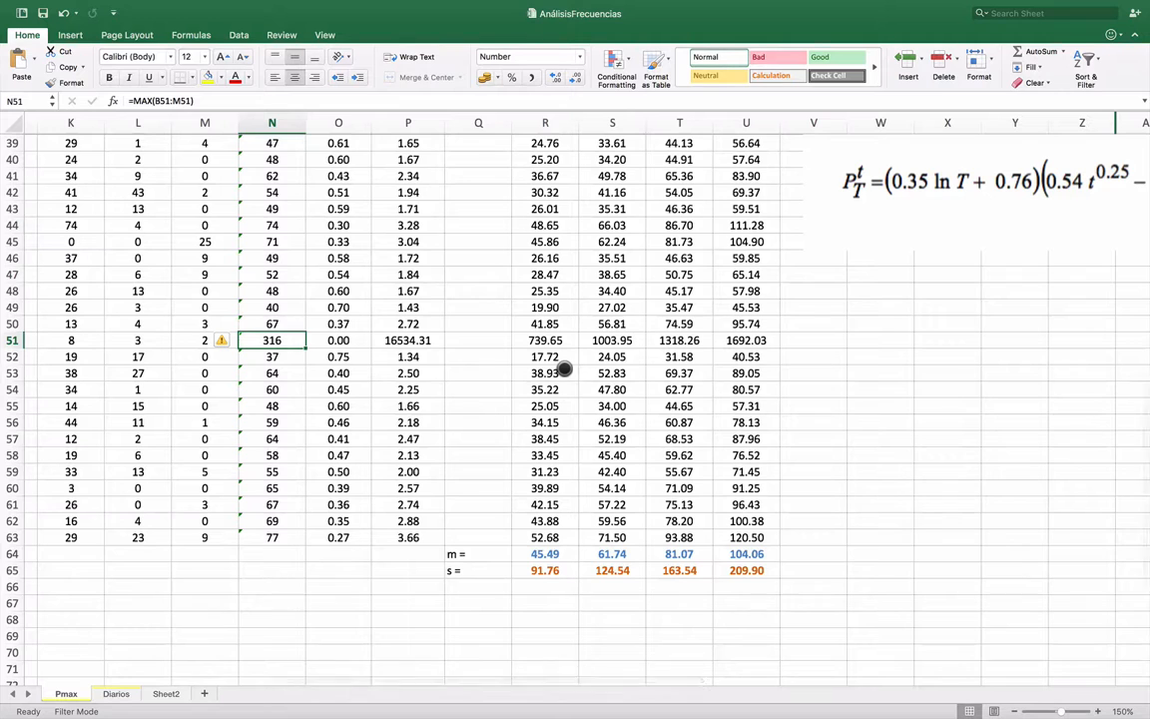
scroll(565, 369, right, 2)
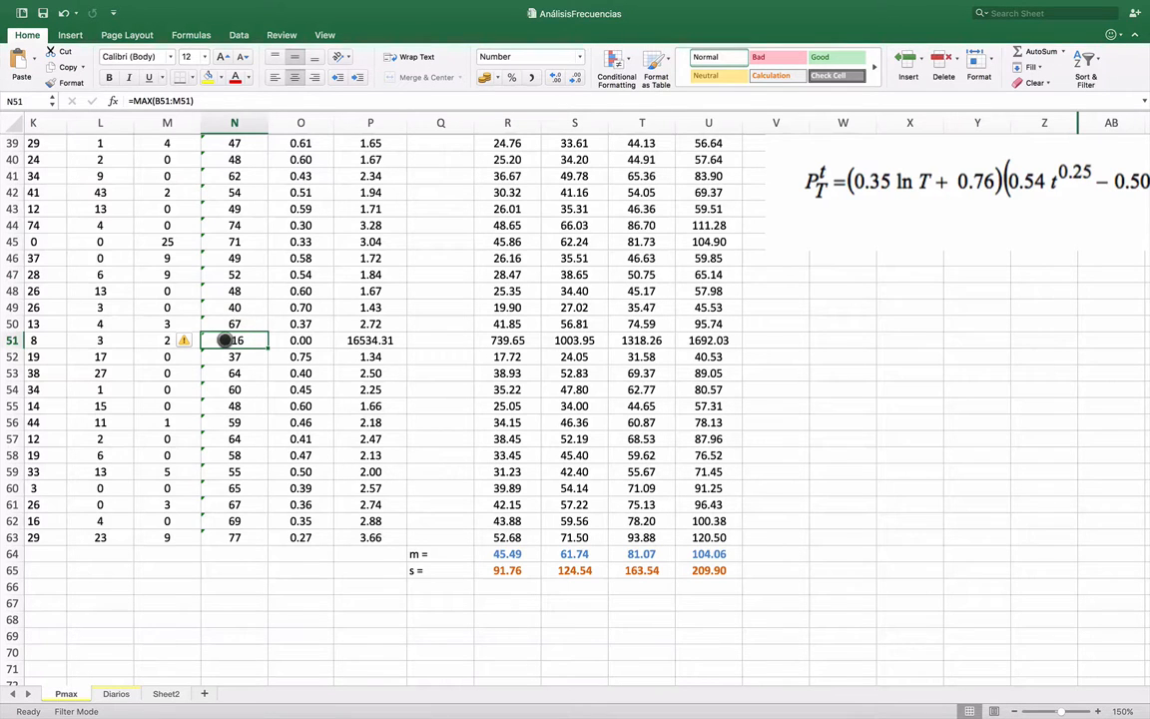
Examine the monthly precipitation records by year, comparing the September 2001 value with the rest of the series.
scroll(224, 340, left, 10)
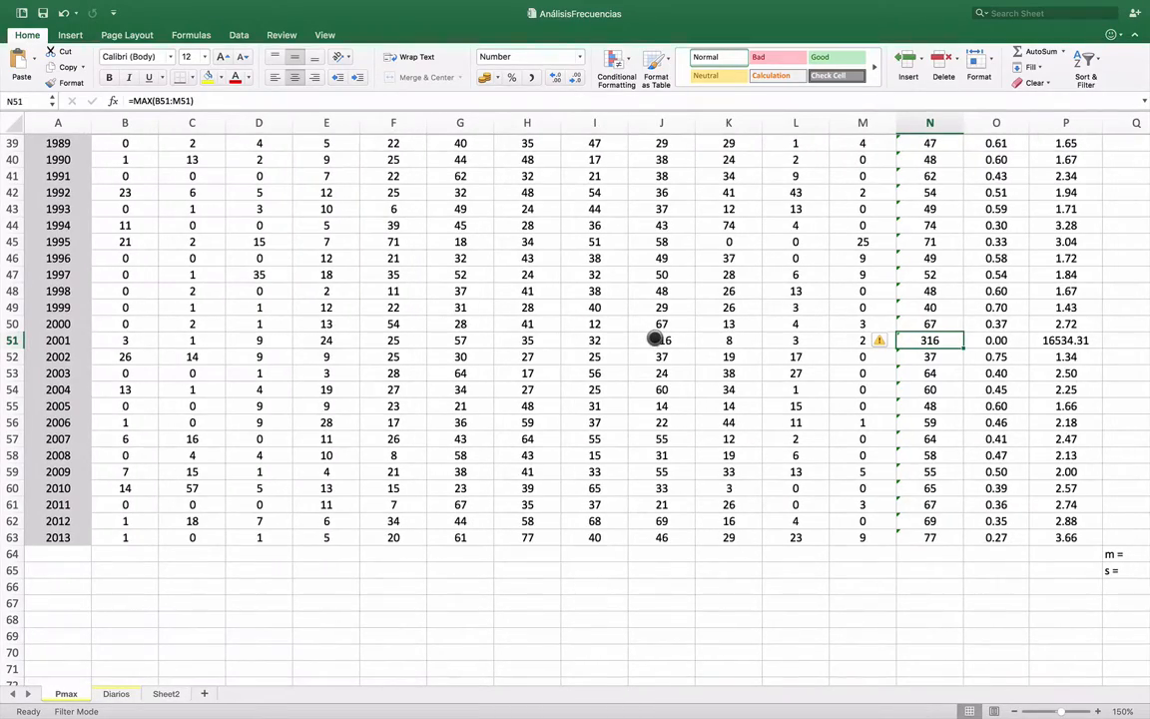
scroll(654, 340, up, 12)
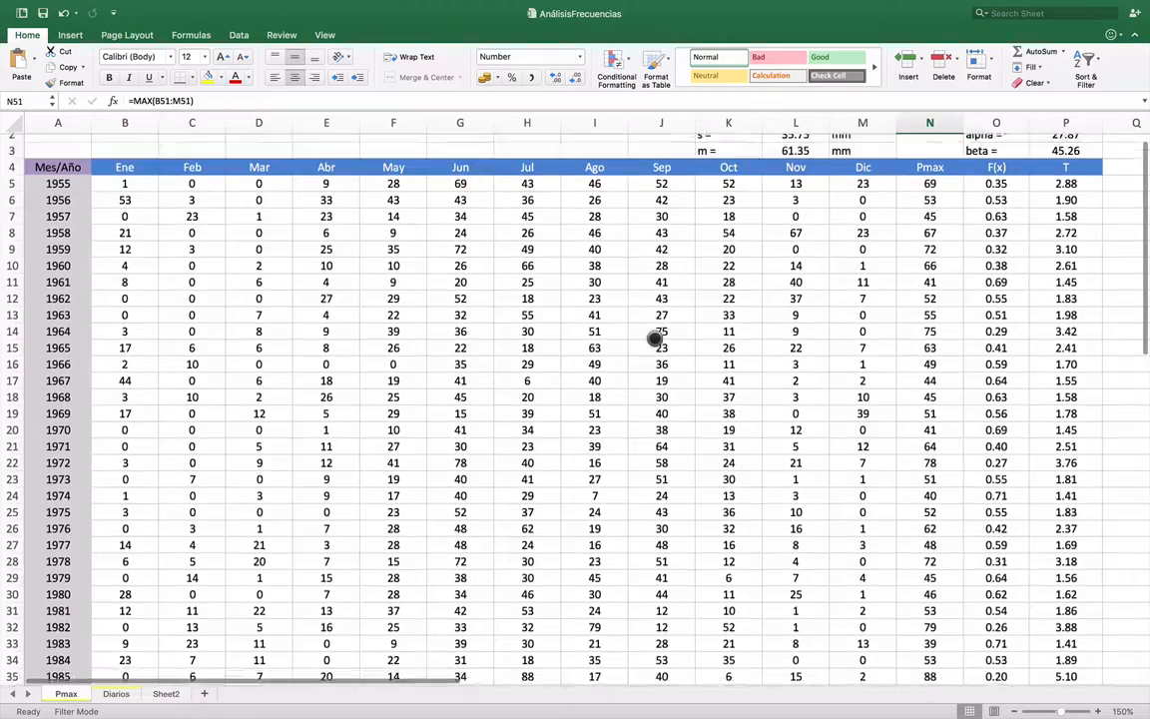
scroll(653, 339, down, 2)
scroll(654, 339, down, 7)
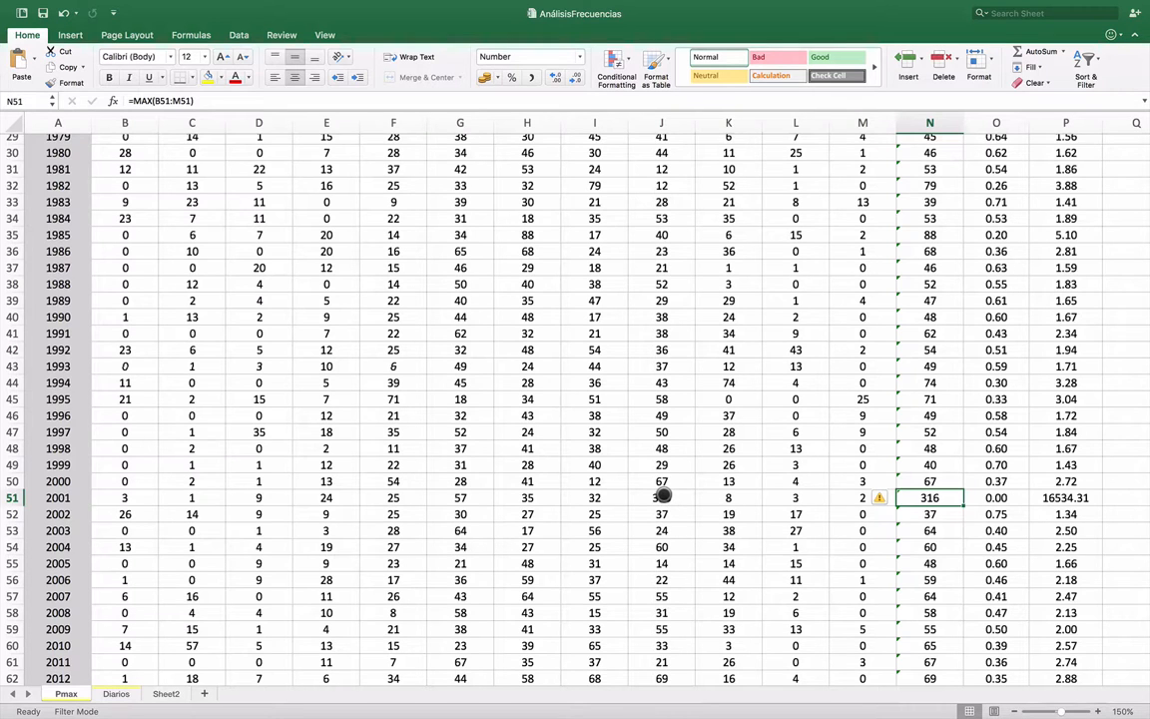
scroll(665, 496, right, 2)
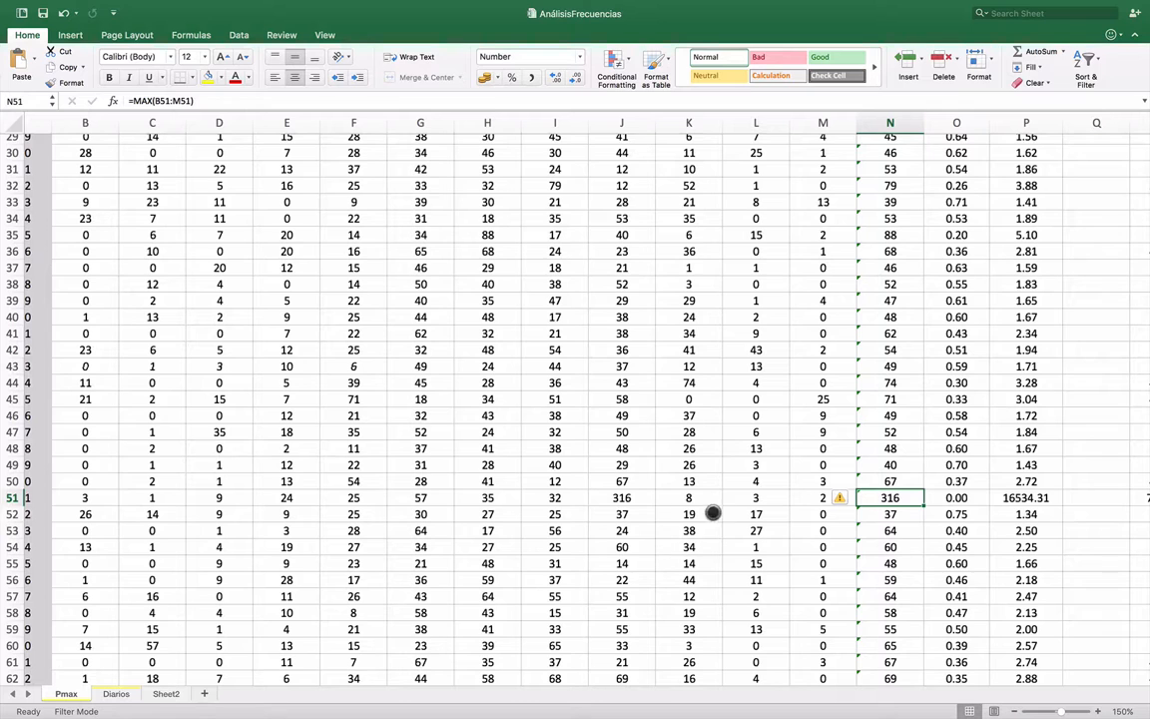
scroll(686, 557, right, 1)
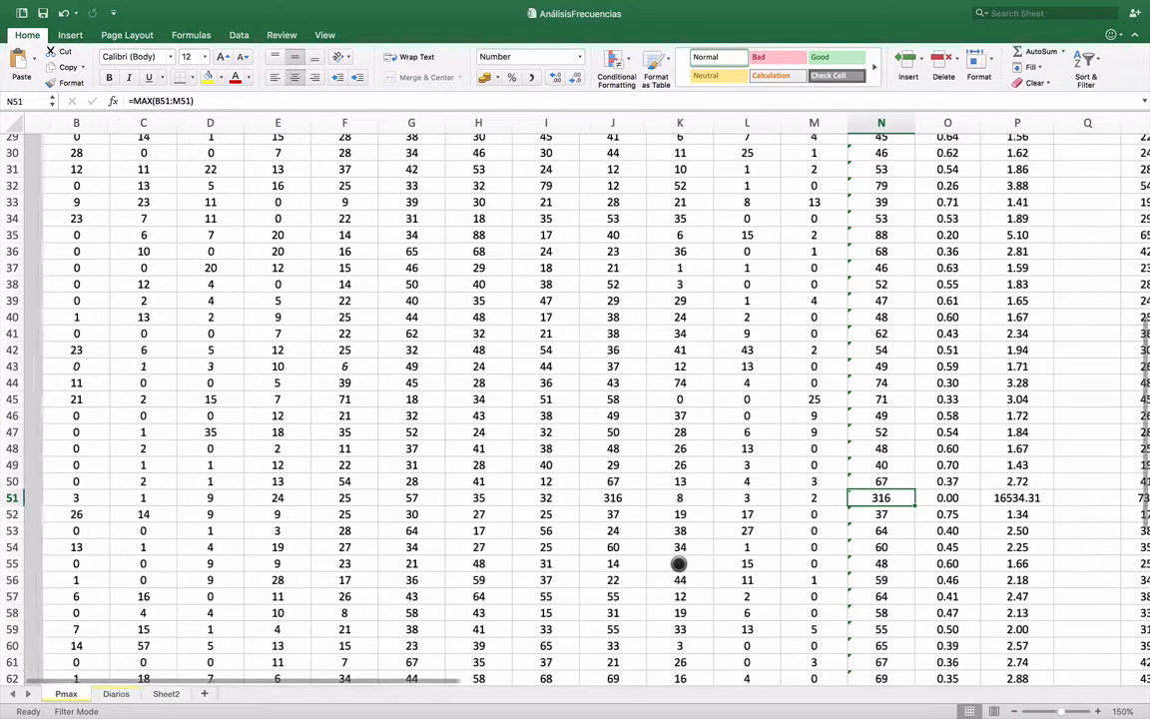
scroll(678, 564, down, 1)
scroll(678, 565, down, 1)
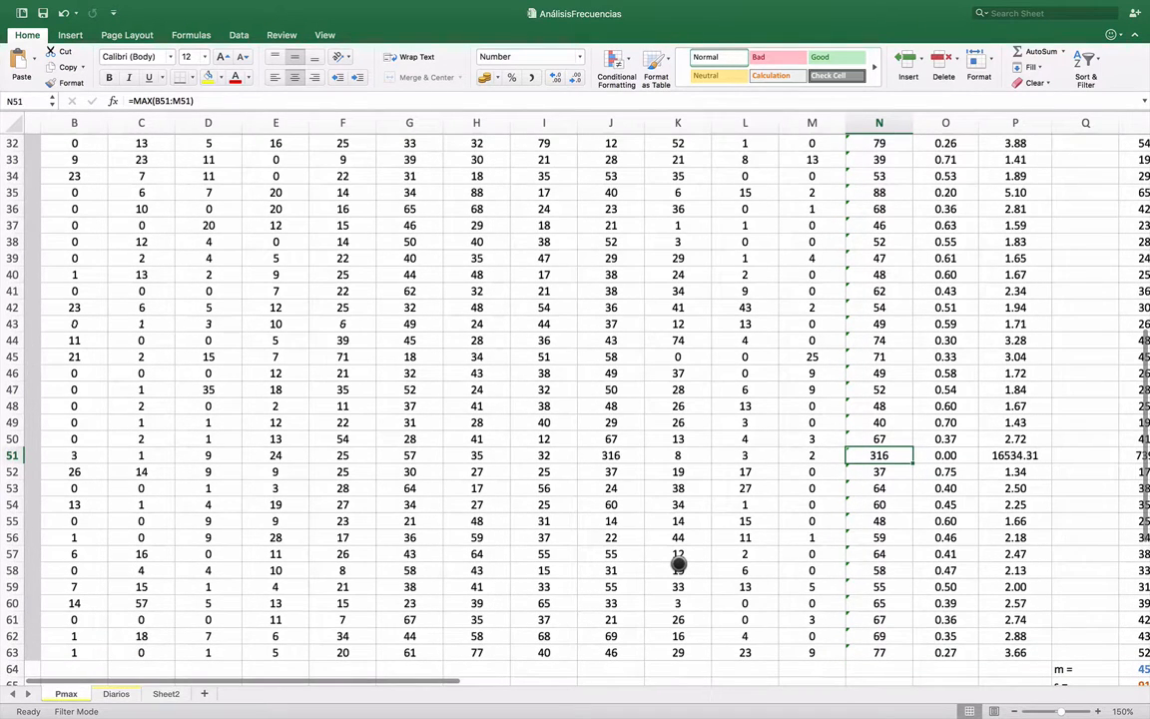
scroll(845, 502, right, 1)
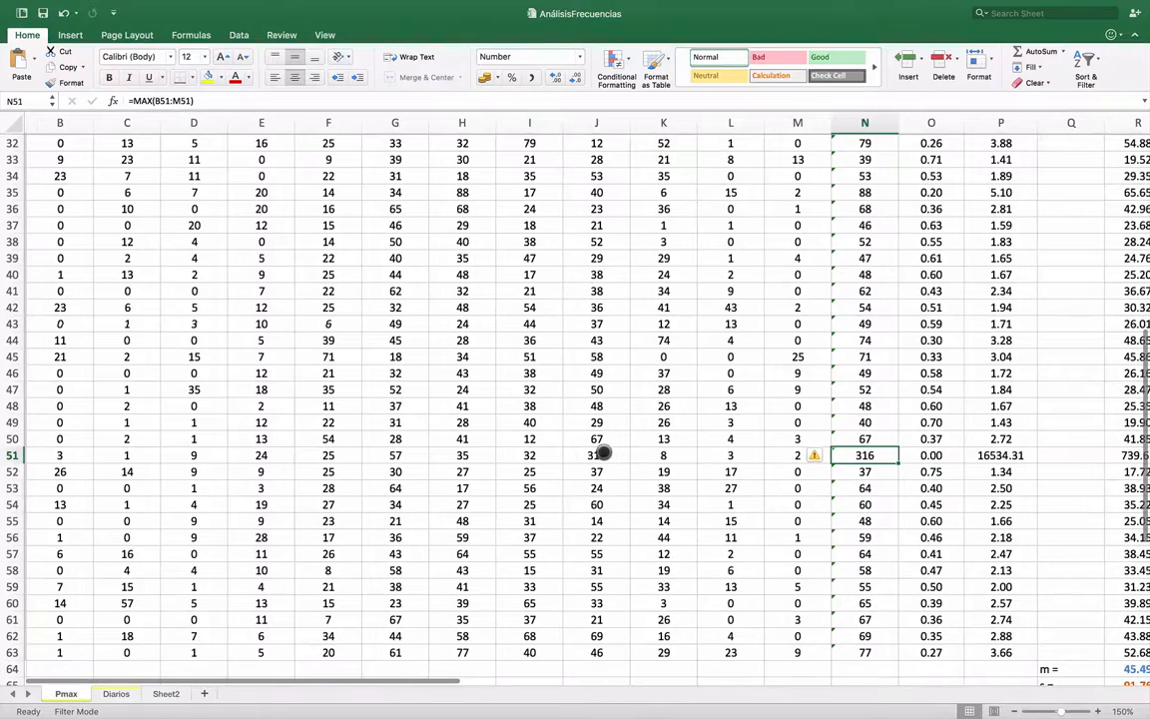
Consult the IDF curve procedure slide for the step on calculating m and s, and switch back to Excel.
key(ctrl+Right)
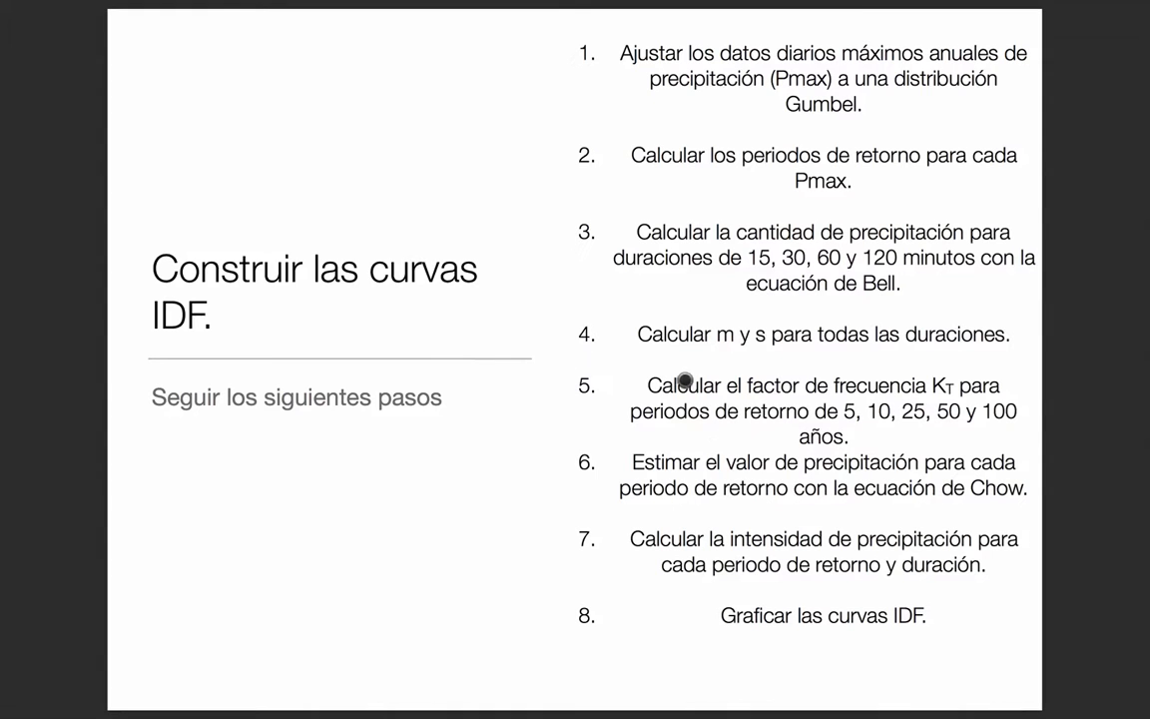
key(super)
key(super+Tab)
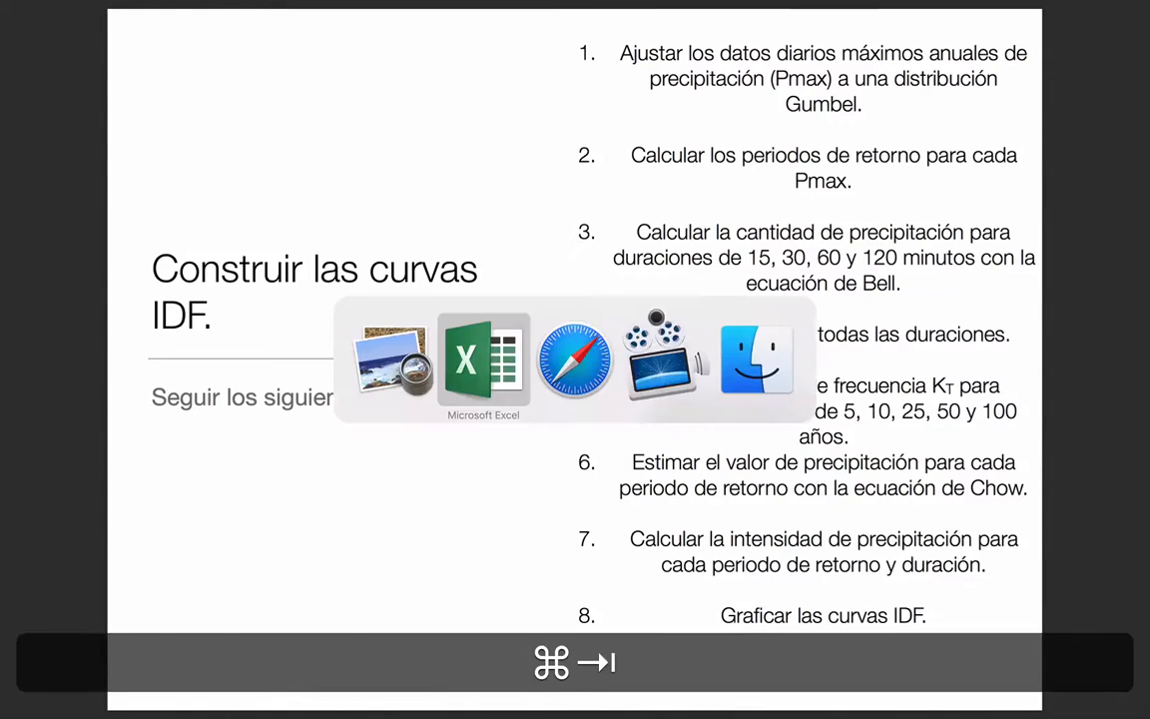
Review the 15, 30, 60 and 120 min Bell columns down to their m and s rows.
scroll(794, 469, down, 2)
scroll(795, 473, down, 1)
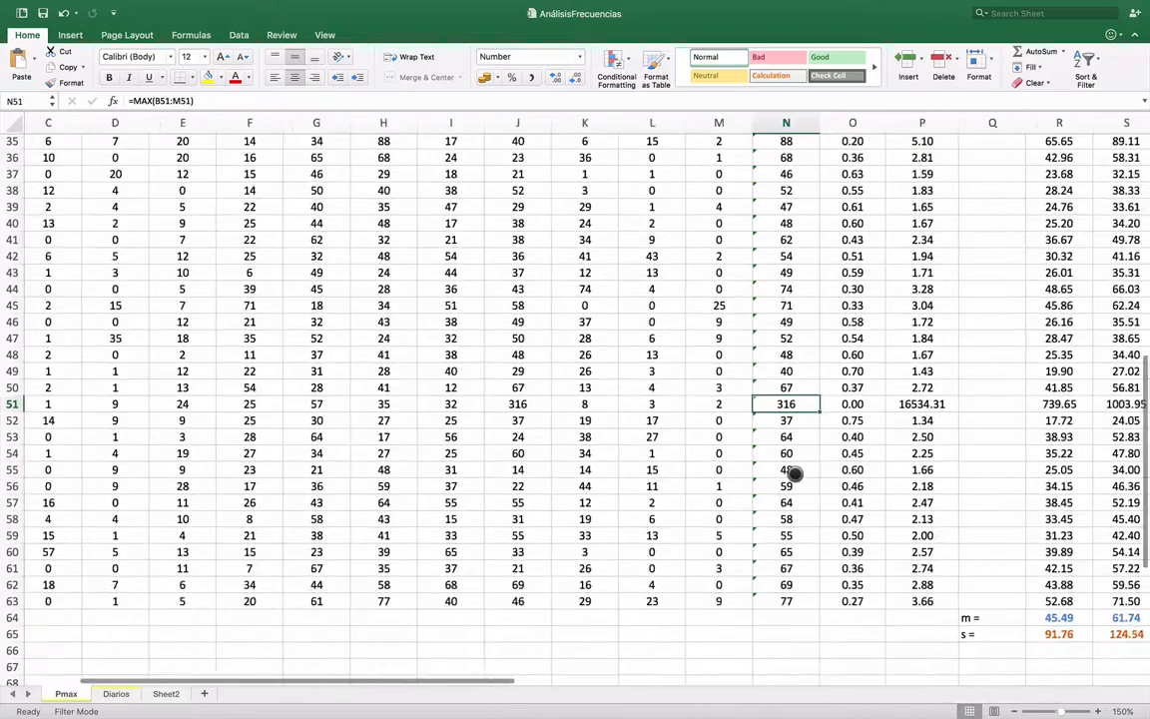
scroll(781, 439, right, 5)
scroll(739, 431, down, 3)
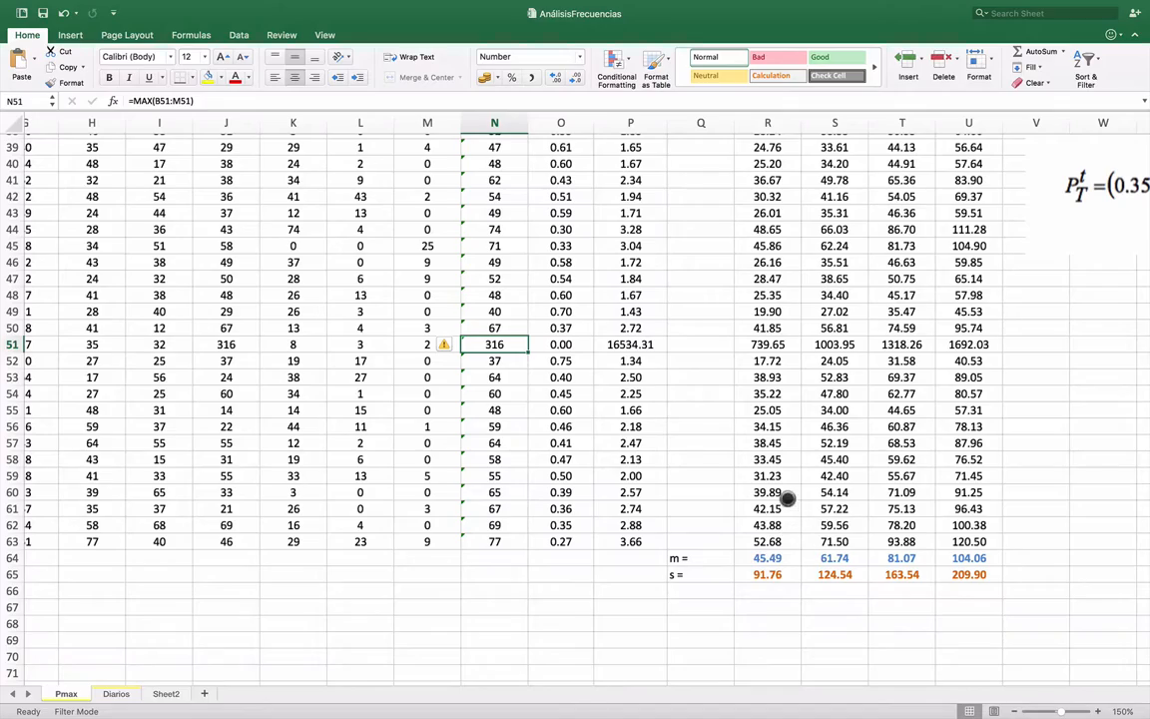
scroll(821, 521, up, 10)
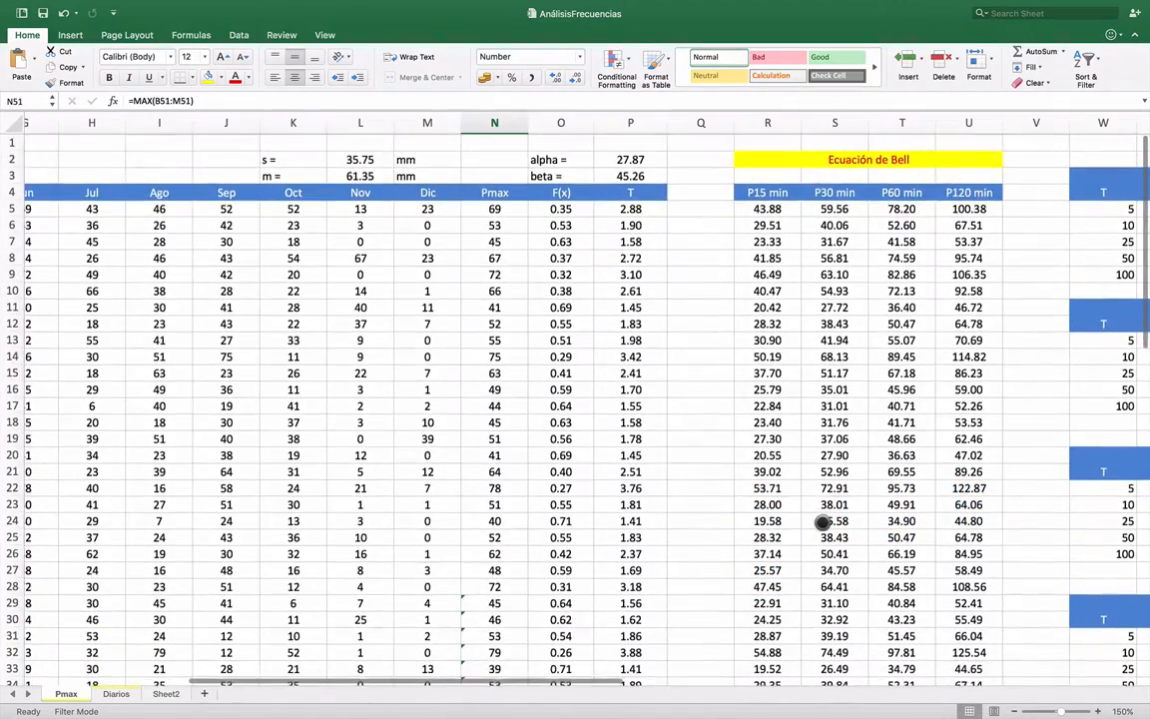
scroll(822, 521, down, 9)
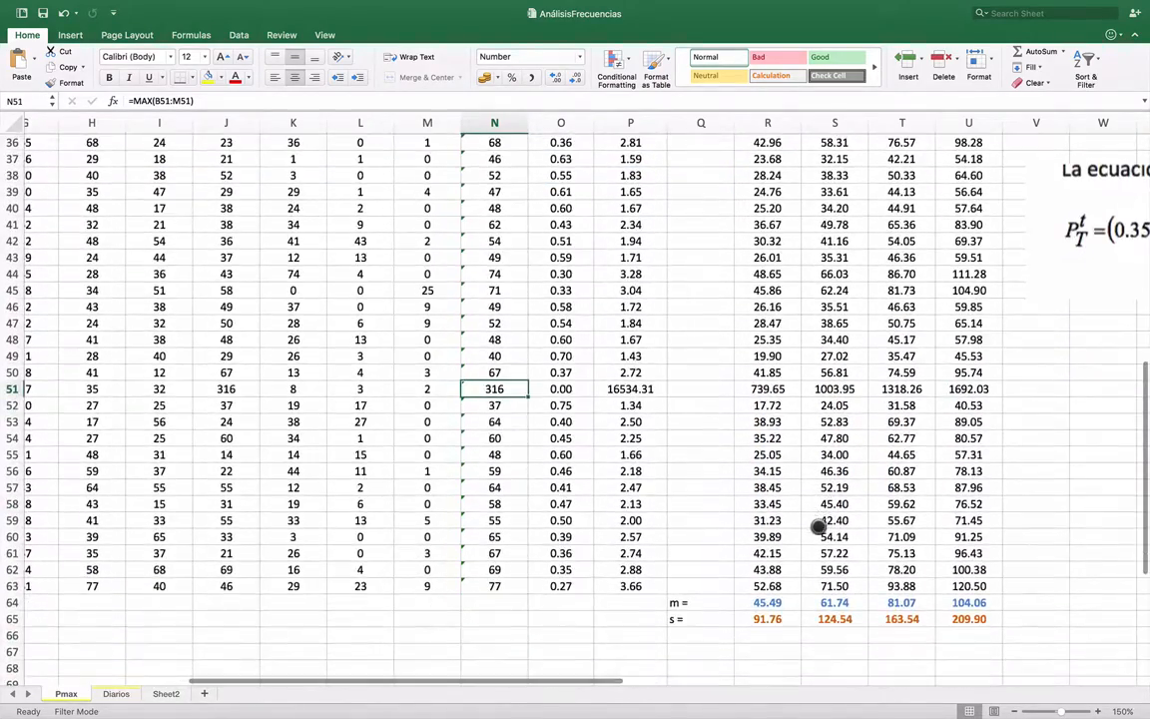
scroll(819, 527, right, 3)
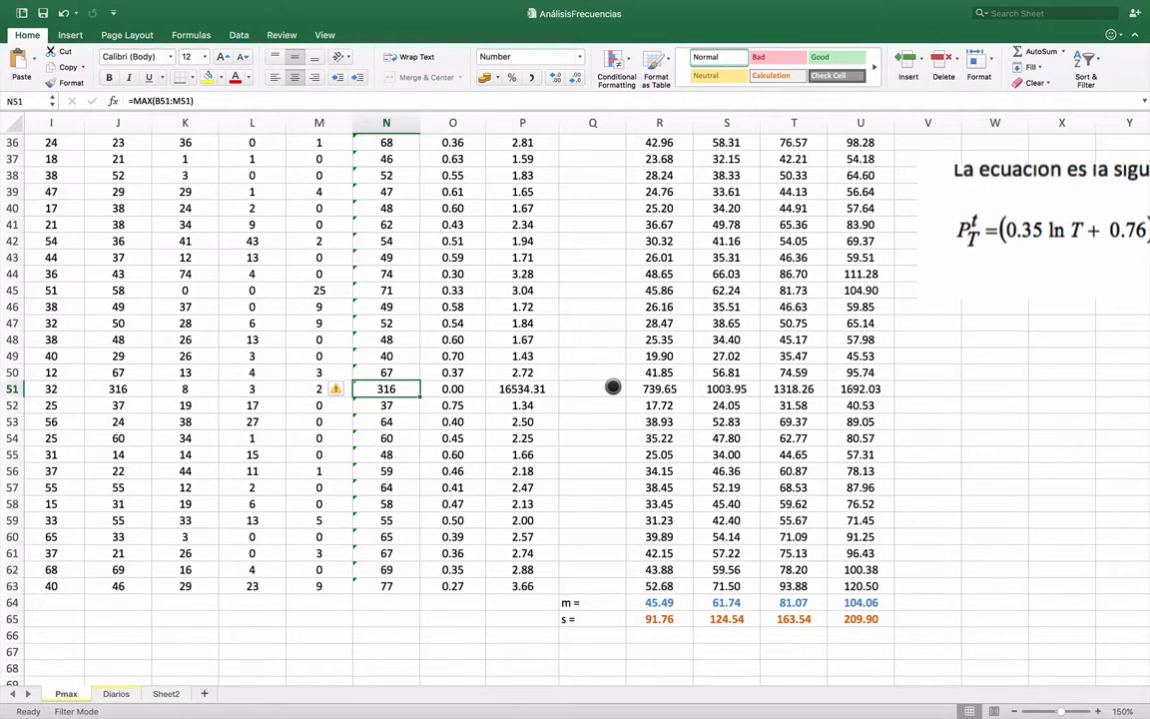
Try a 2001 Pmax of 0 in N51 to compare the m and s rows, and undo the entry.
text(0)
key(Return)
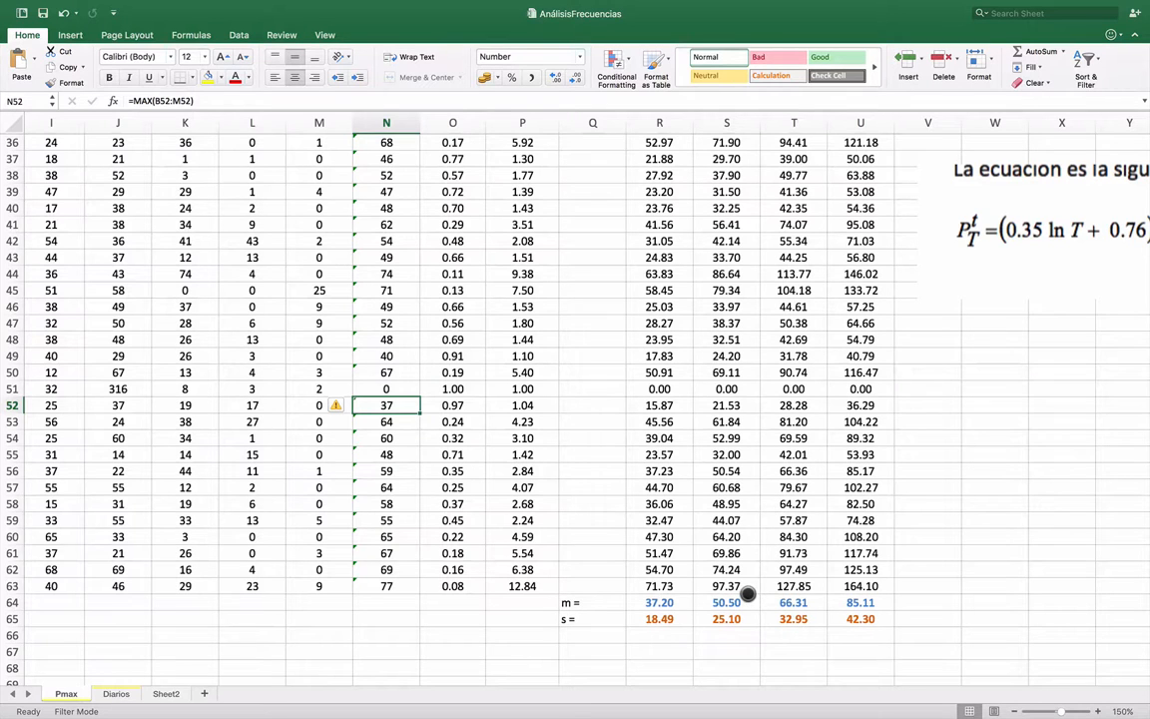
key(super)
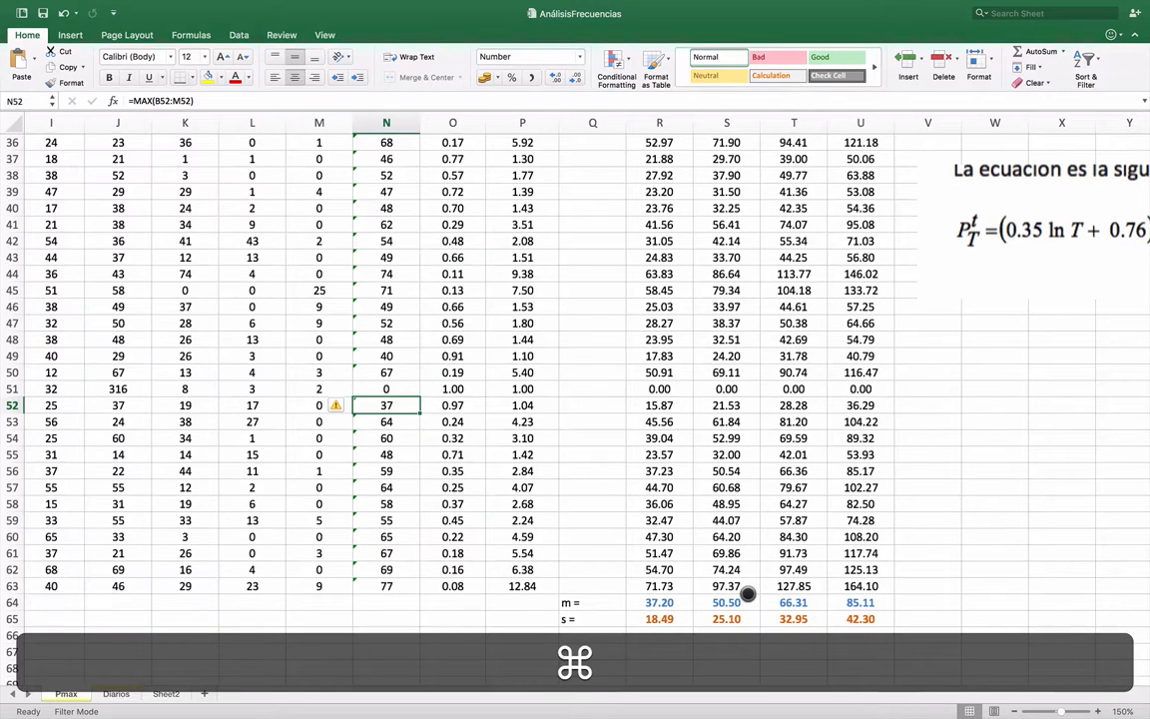
key(super+z)
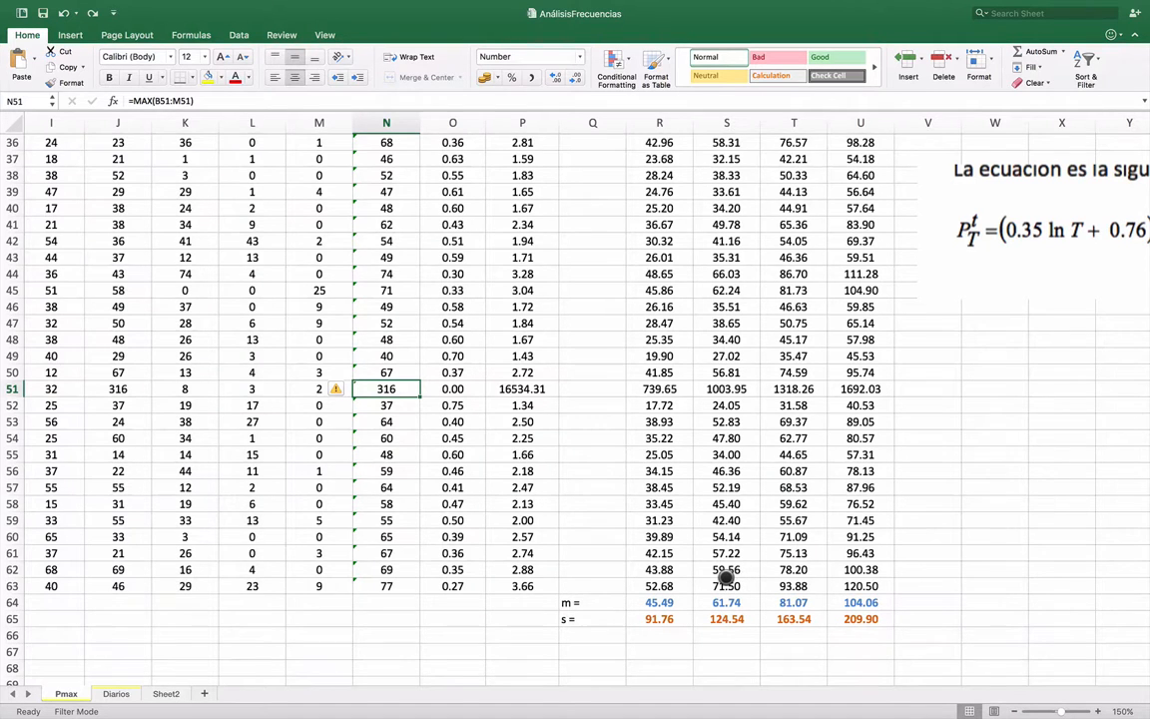
Inspect the September 2001 precipitation value in J51 against the Bell columns and their m and s rows.
scroll(726, 577, right, 2)
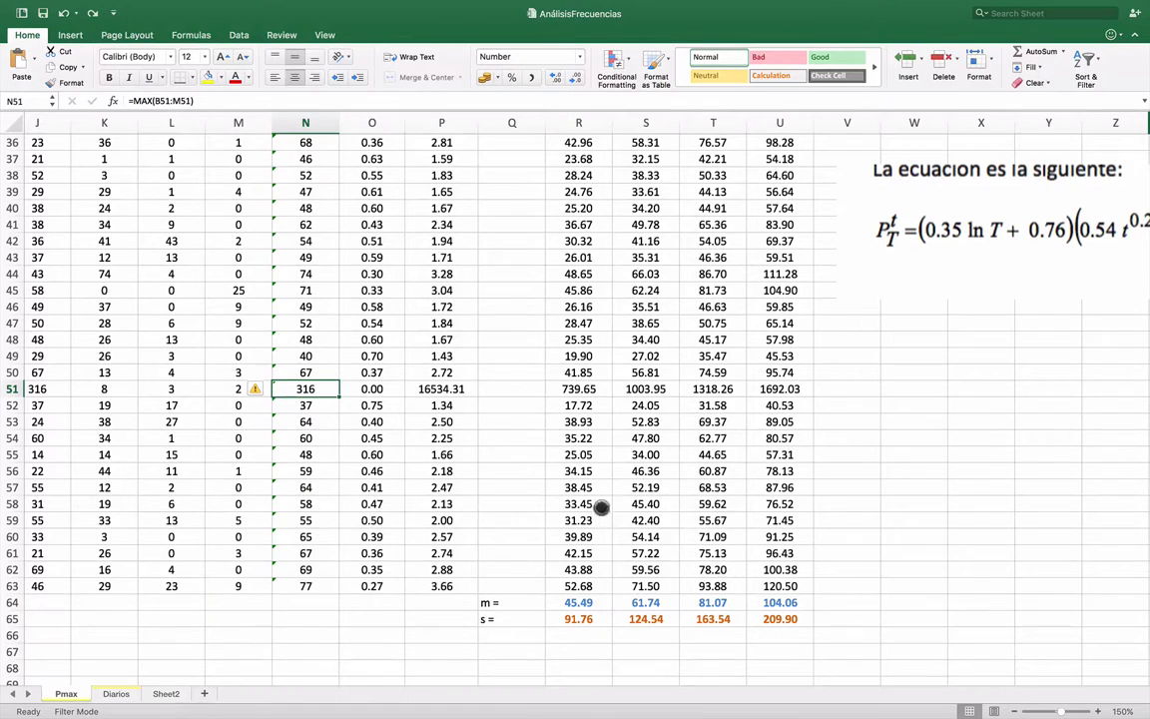
scroll(452, 470, left, 10)
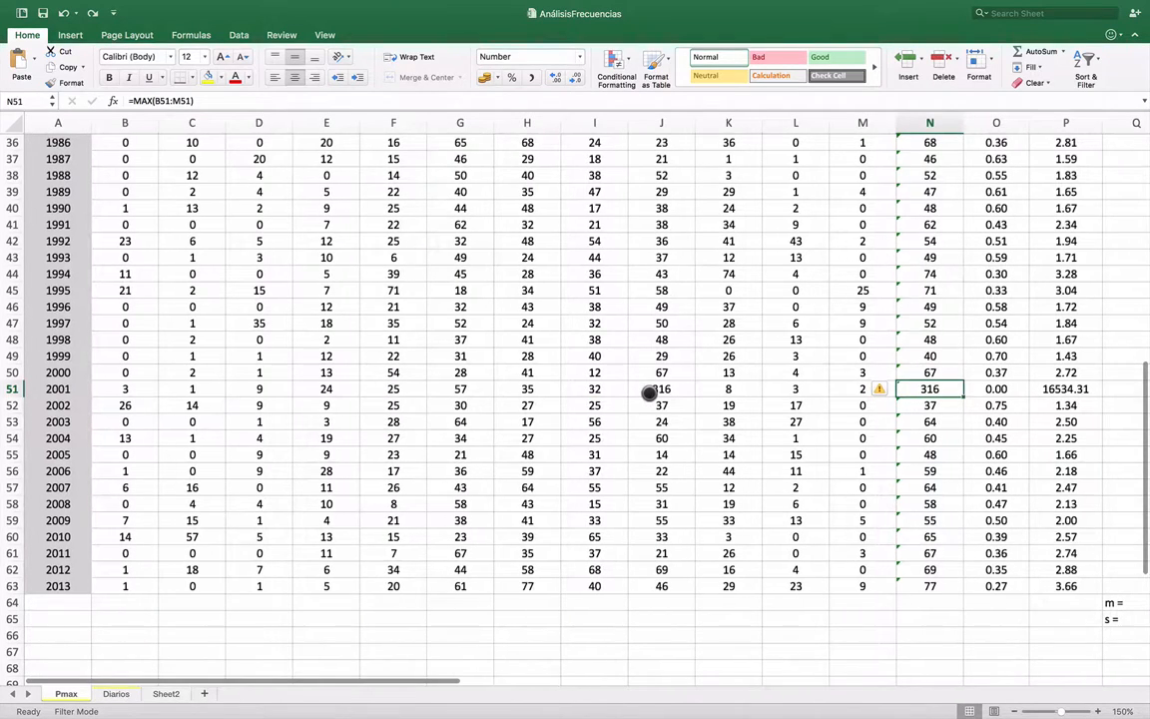
click(649, 392)
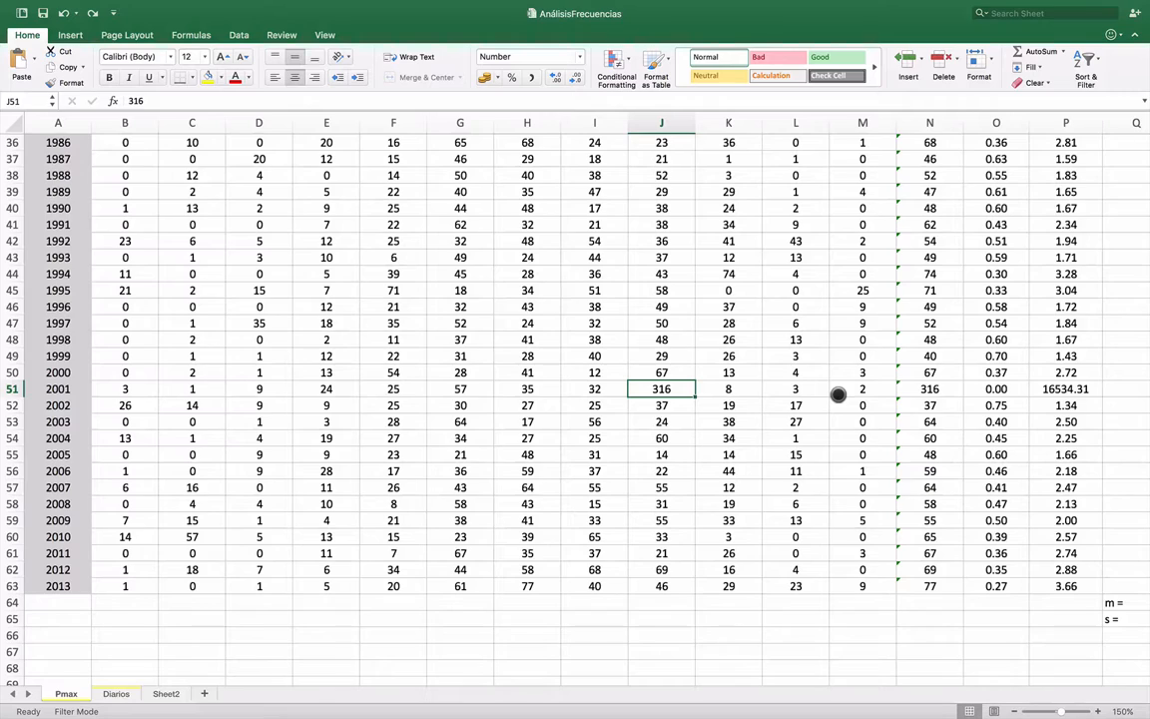
scroll(837, 394, right, 2)
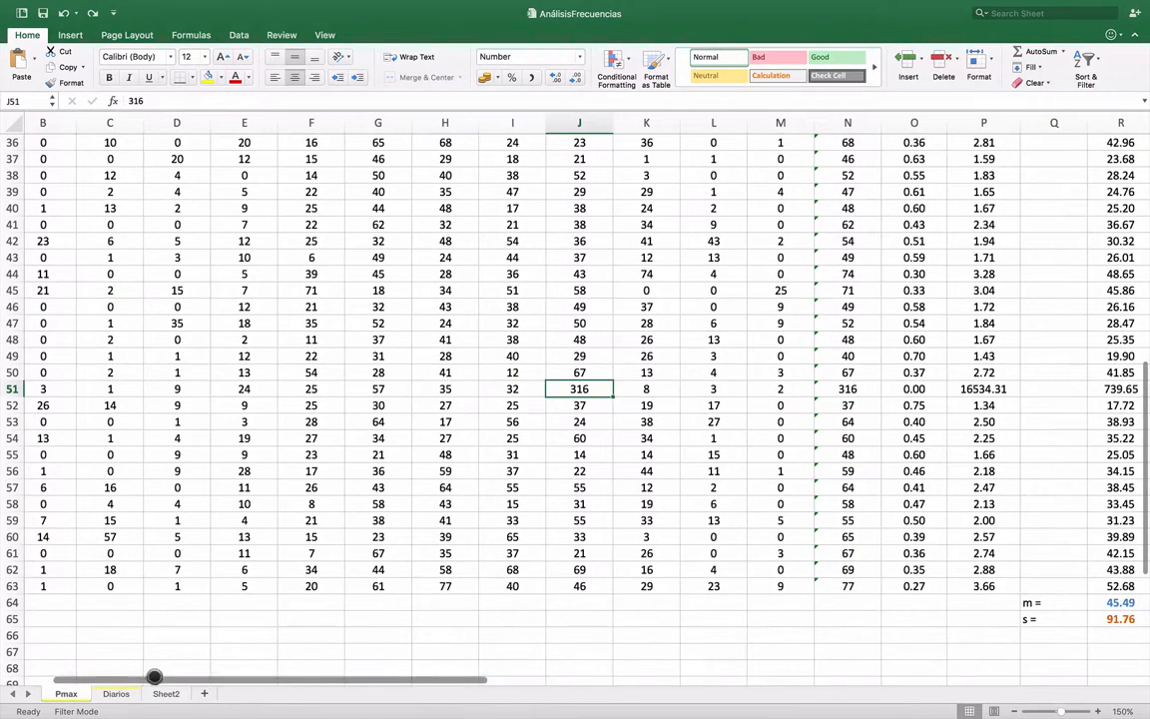
scroll(685, 422, right, 5)
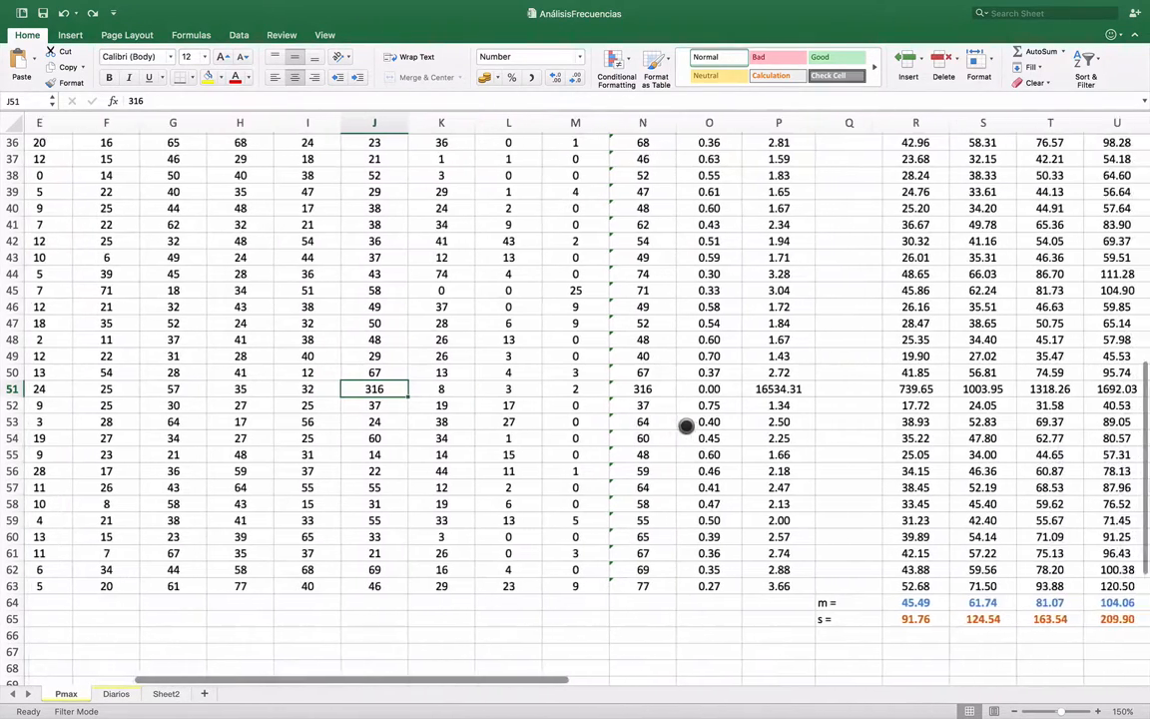
scroll(685, 422, left, 4)
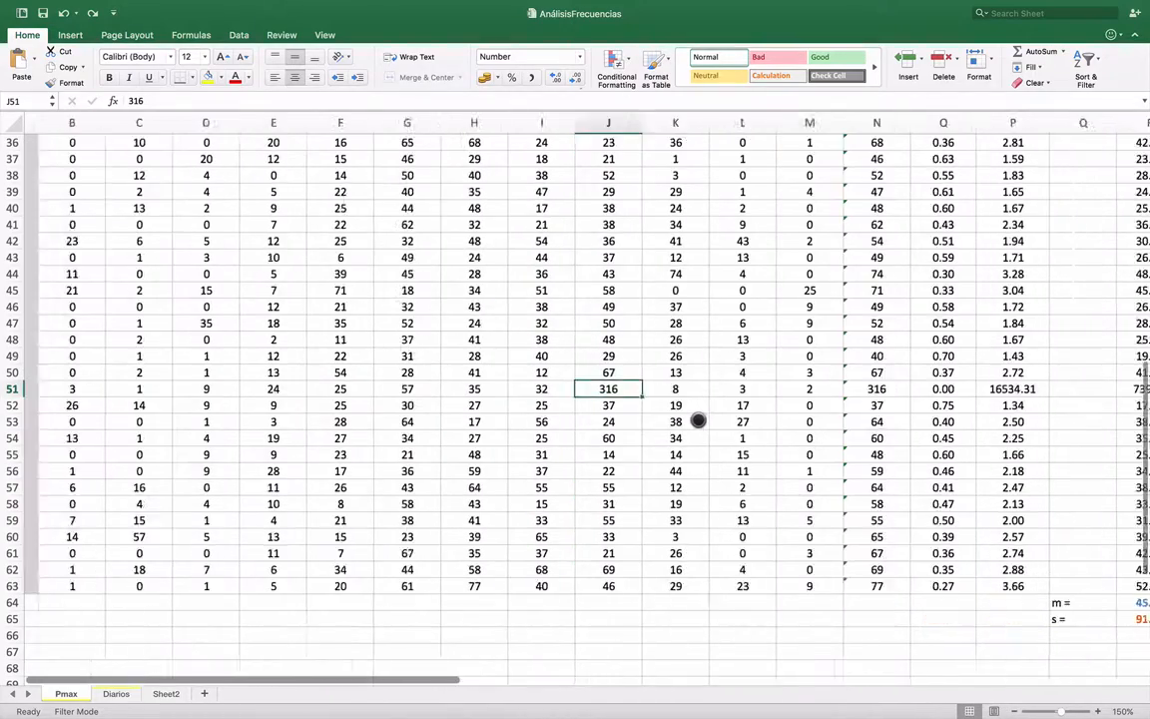
scroll(697, 420, left, 1)
Add filters to the header row A7:G7 of the daily records table on the Diarios sheet.
click(116, 692)
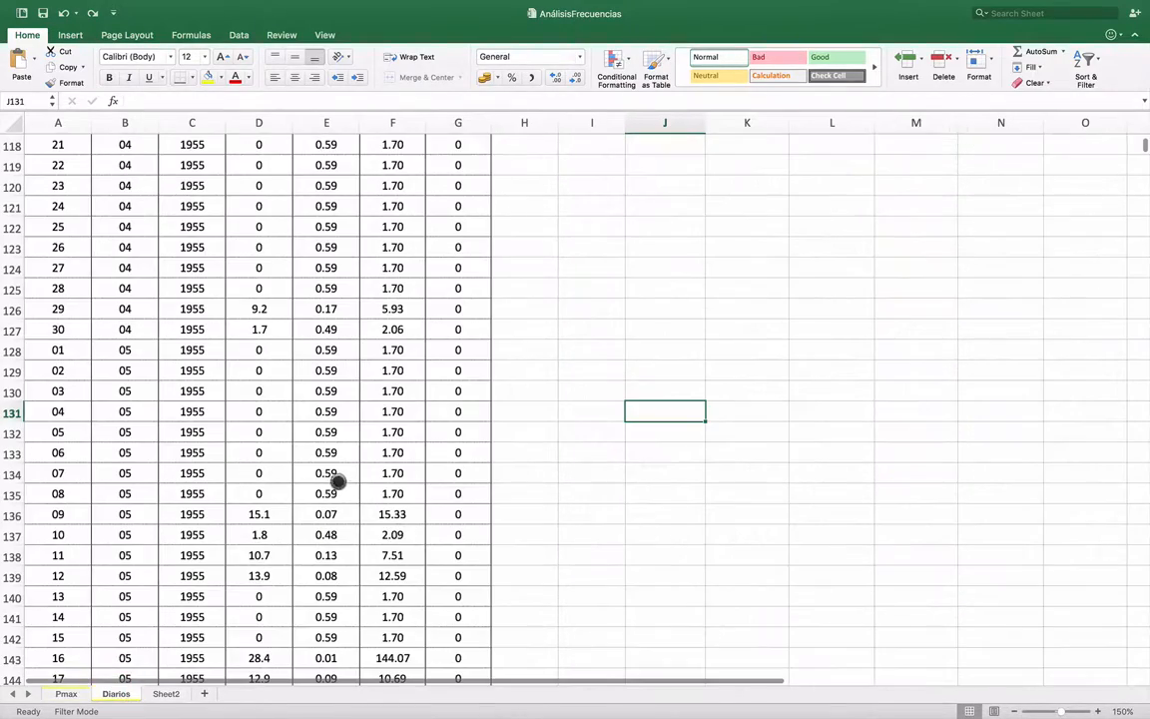
scroll(141, 429, up, 20)
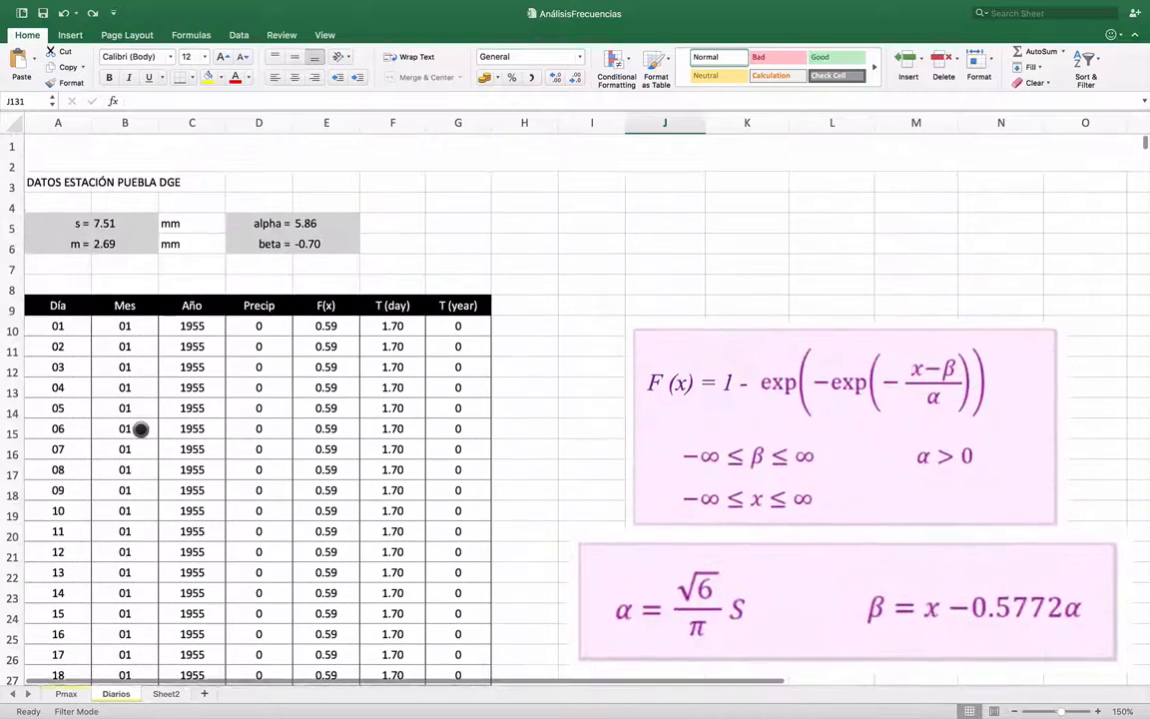
click(83, 268)
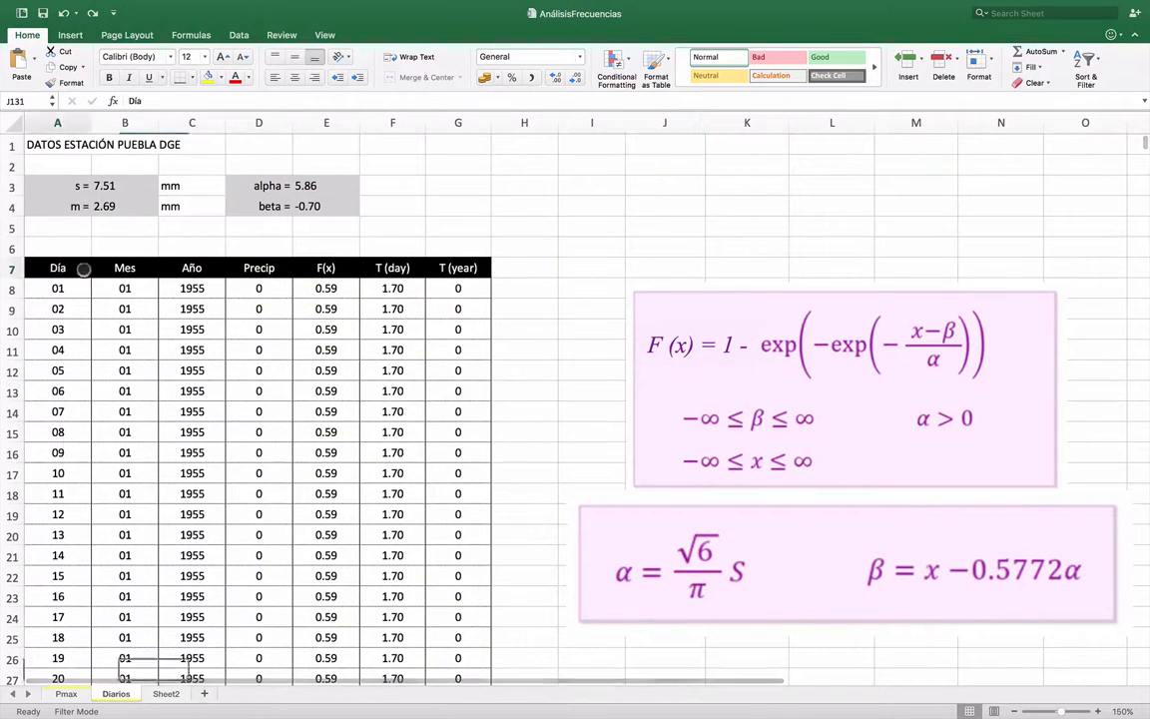
drag(82, 268, 446, 265)
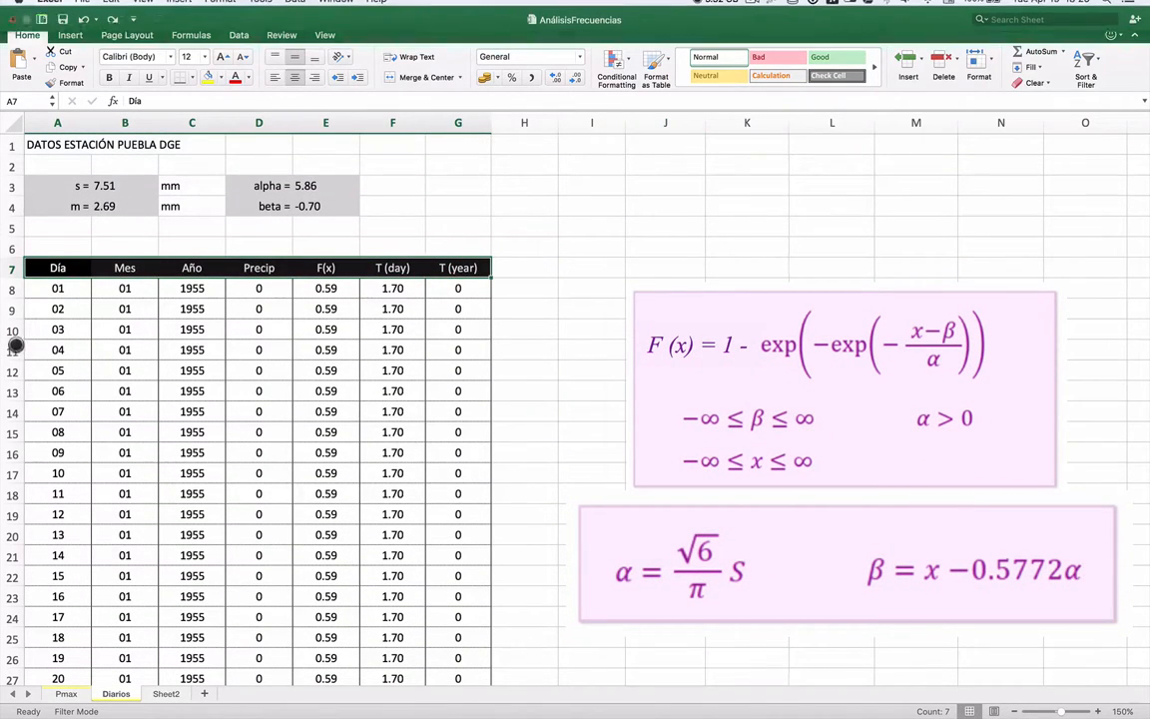
click(239, 35)
click(342, 63)
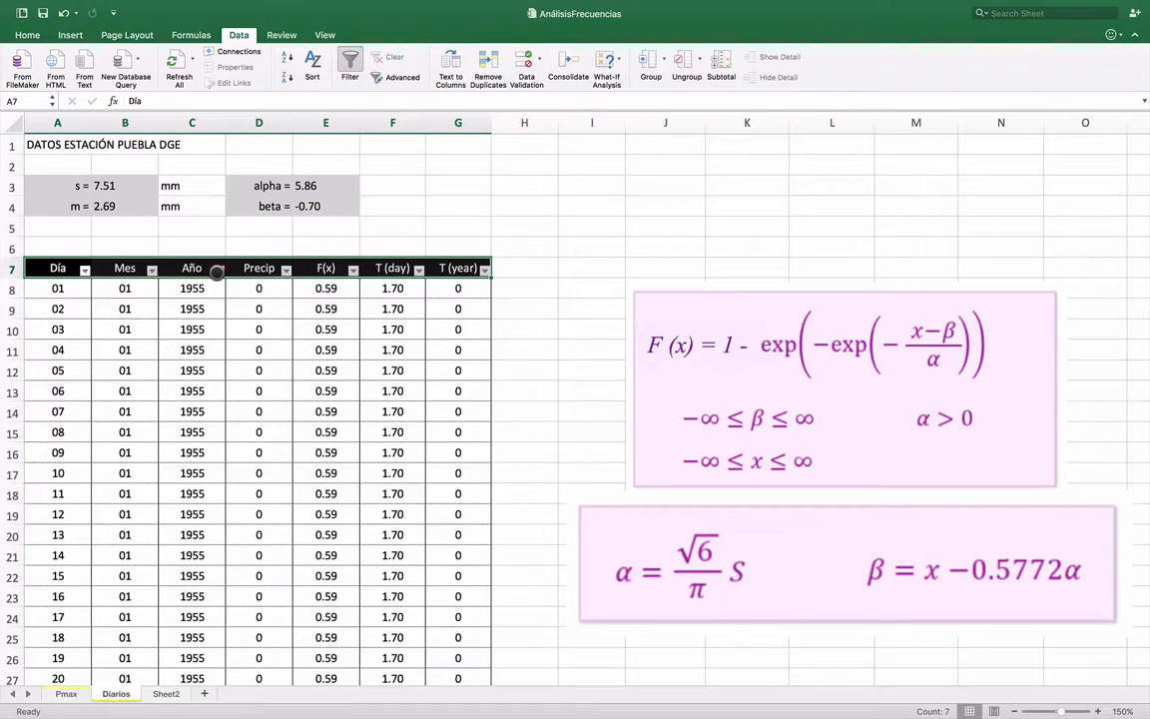
click(217, 269)
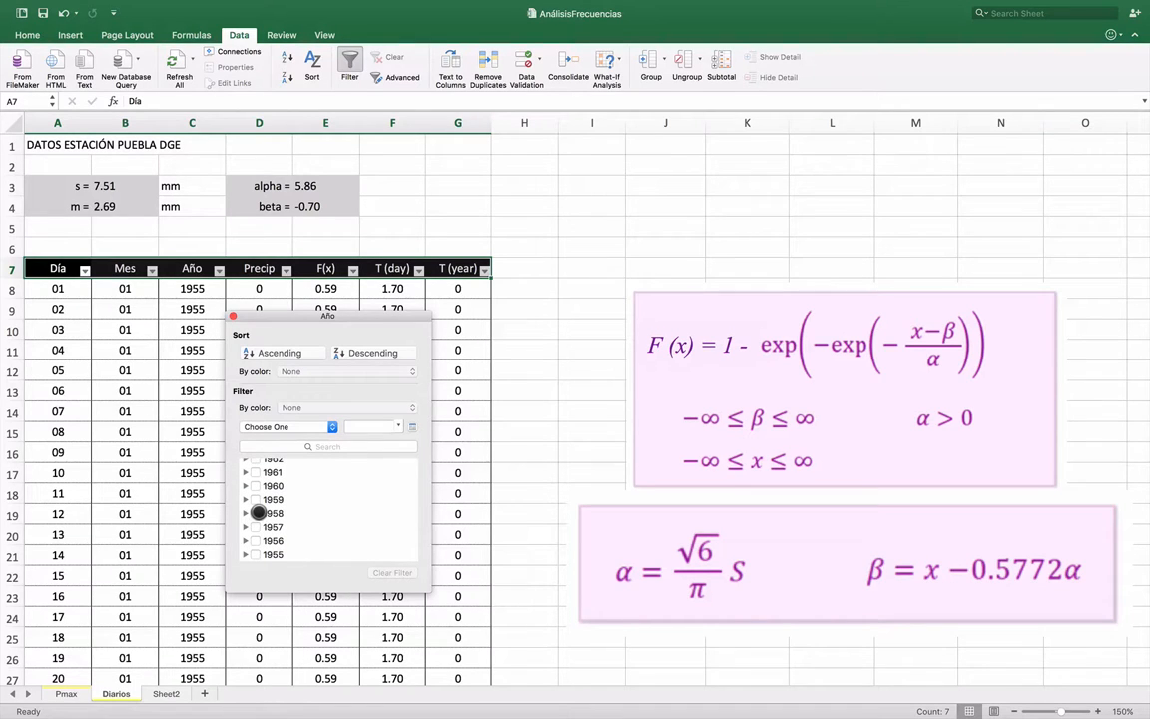
click(276, 426)
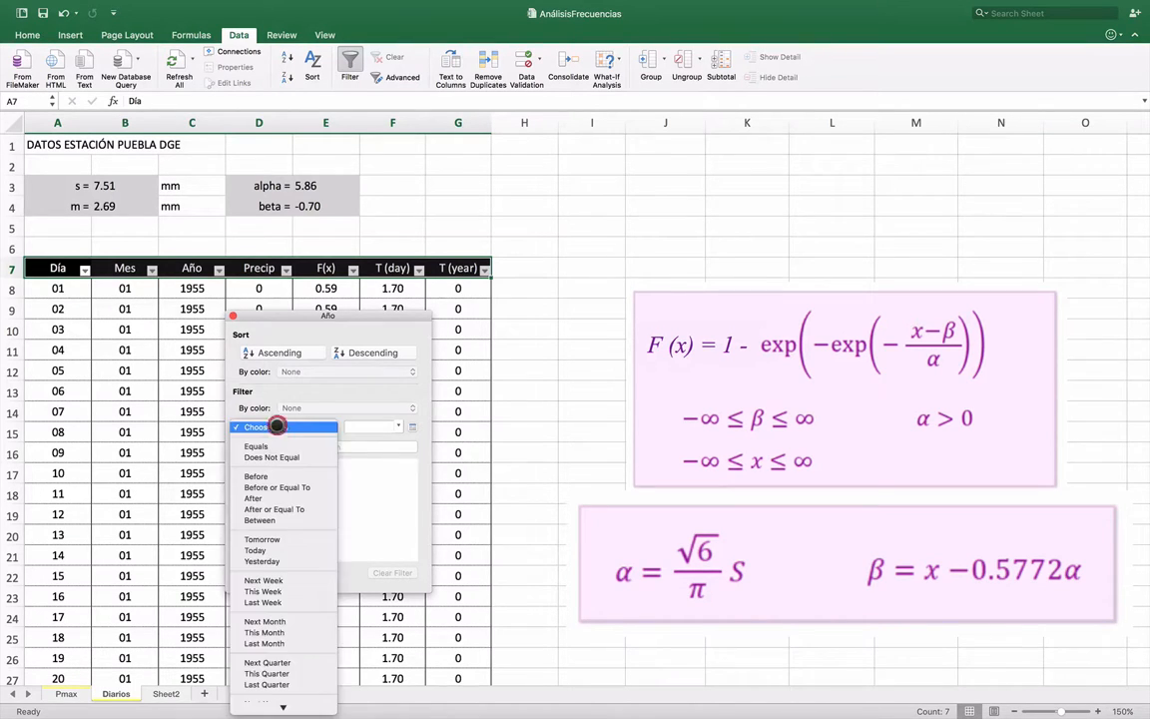
click(276, 427)
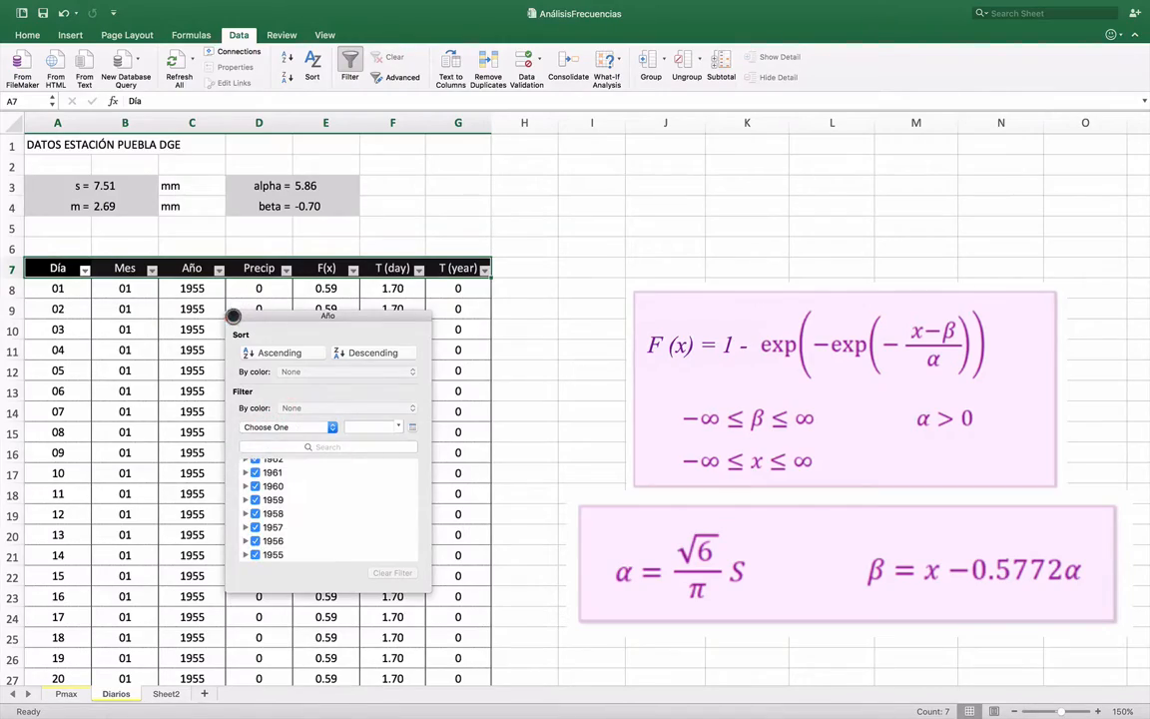
click(232, 315)
scroll(166, 392, down, 20)
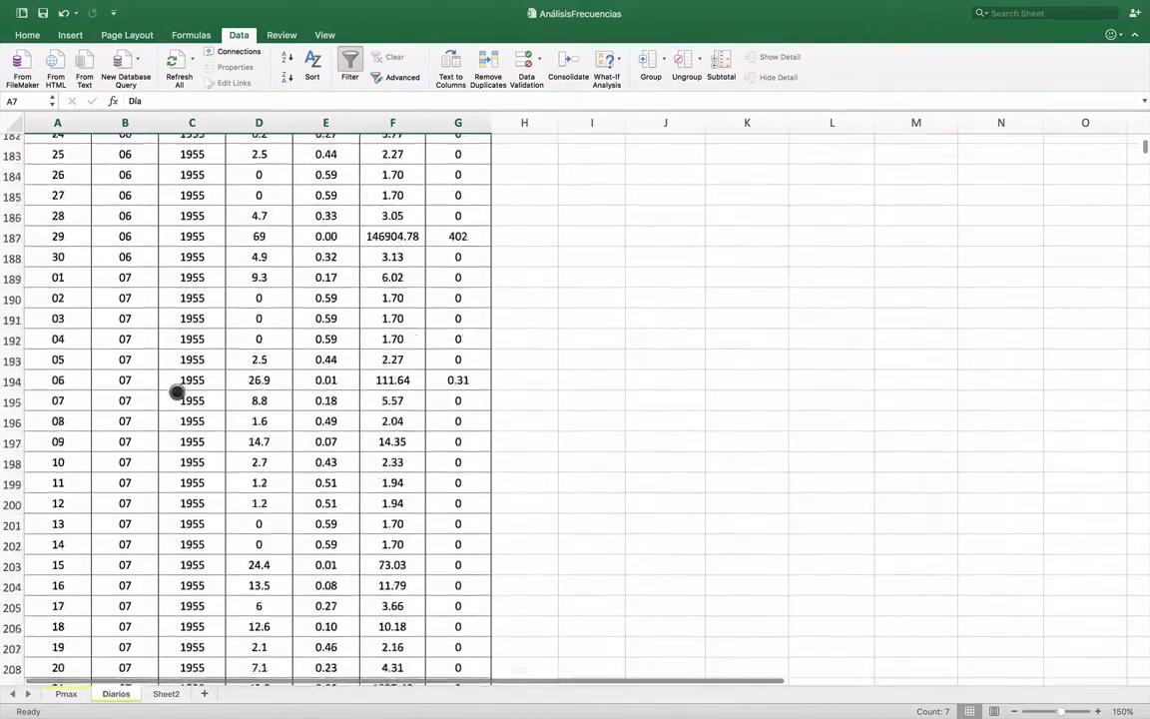
scroll(175, 392, down, 20)
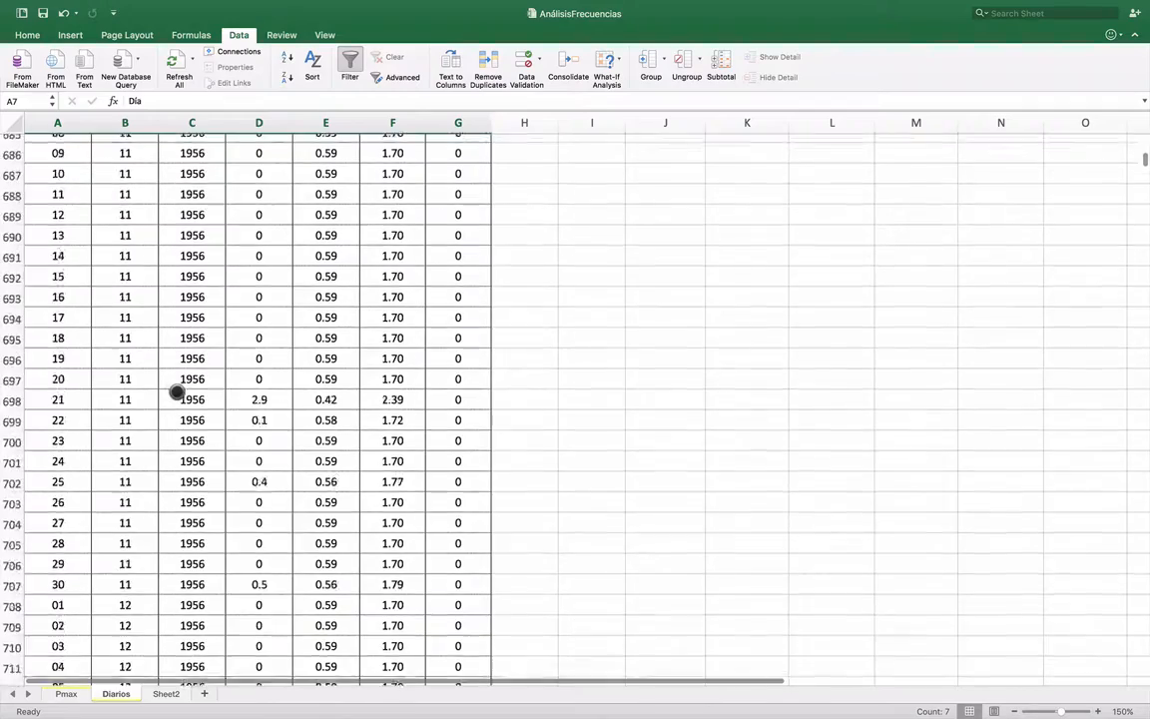
scroll(177, 392, up, 20)
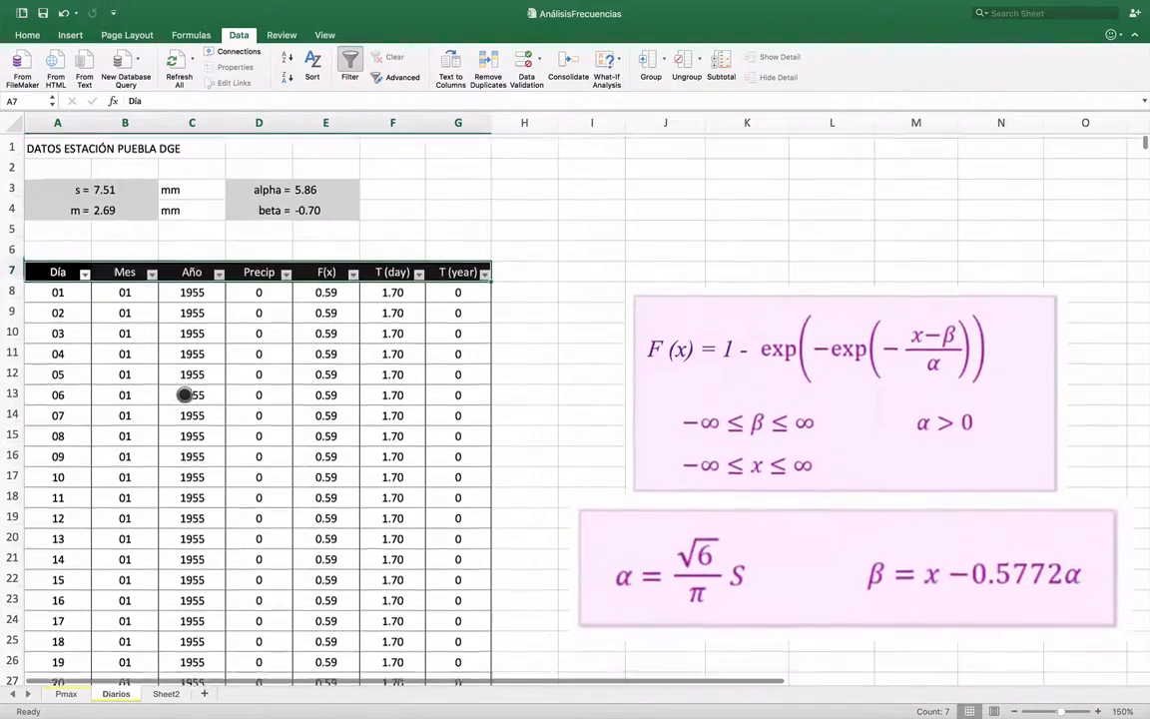
click(218, 269)
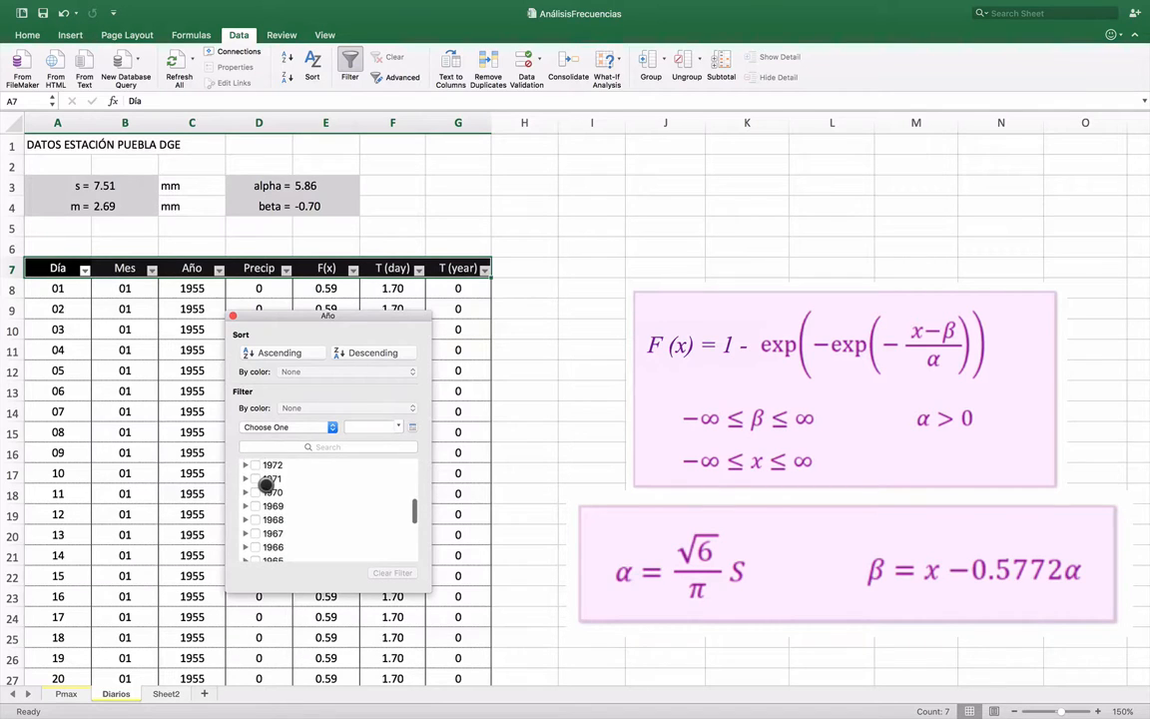
scroll(266, 483, down, 5)
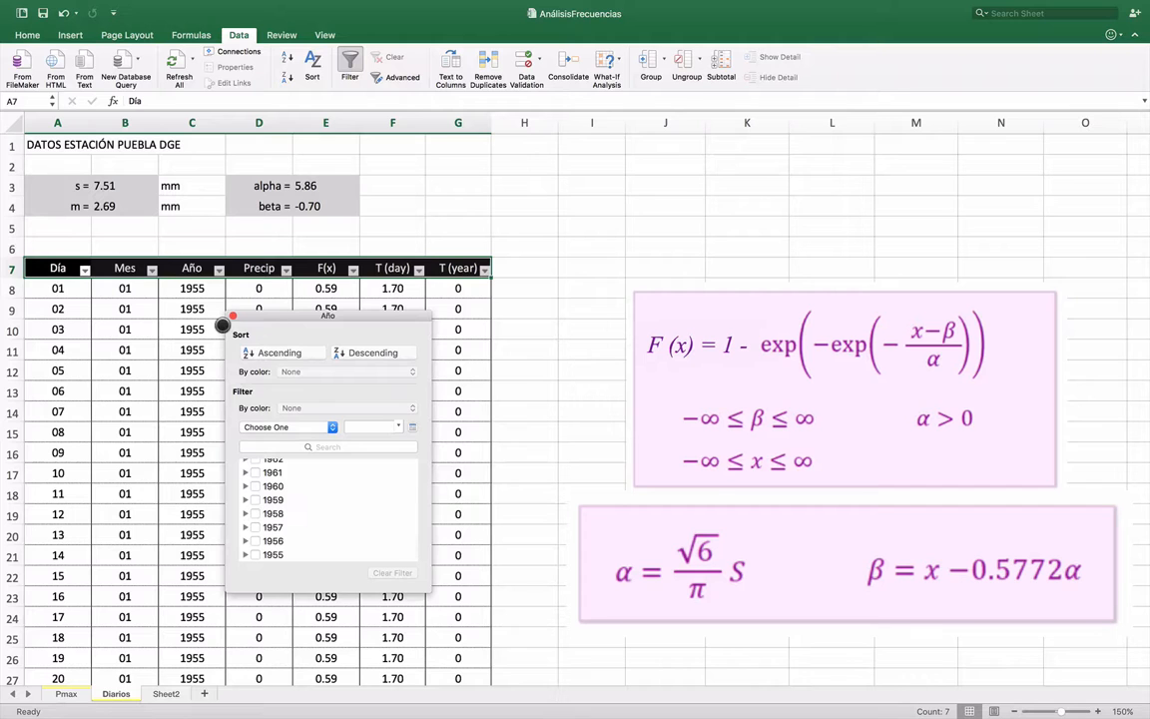
click(233, 317)
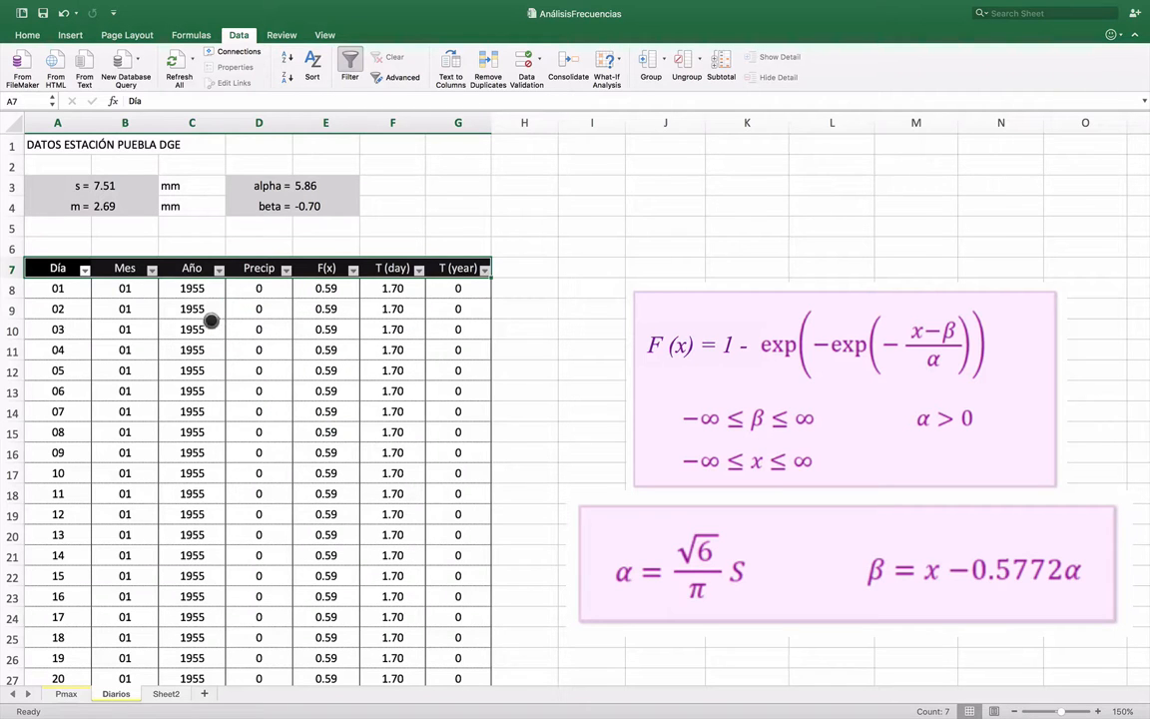
Locate the 24 September 2001 record in the Diarios sheet and select its precipitation value in D16865.
scroll(163, 298, down, 20)
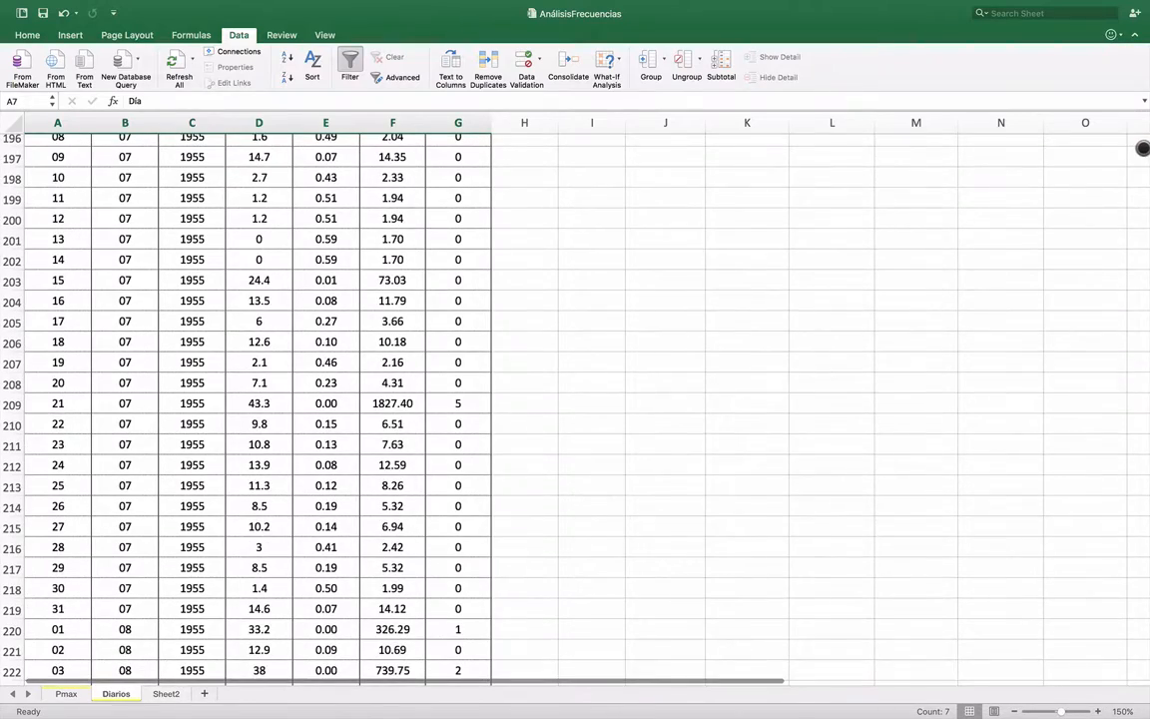
drag(1135, 152, 1144, 572)
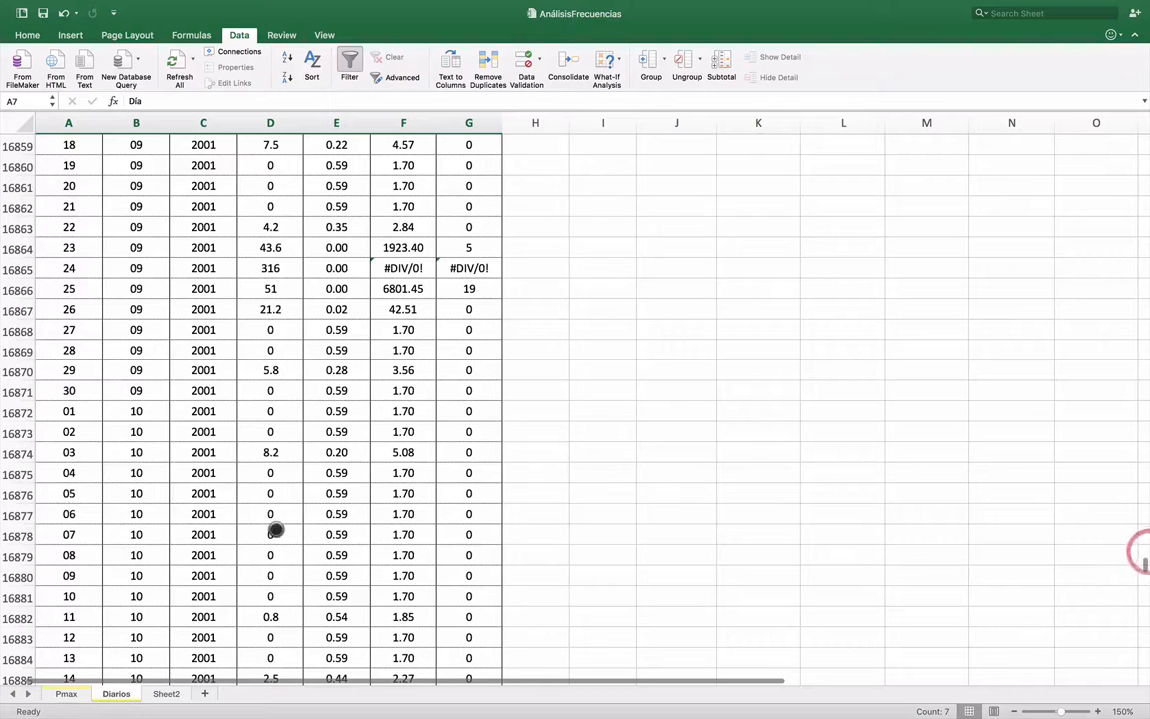
click(124, 482)
scroll(179, 379, up, 1)
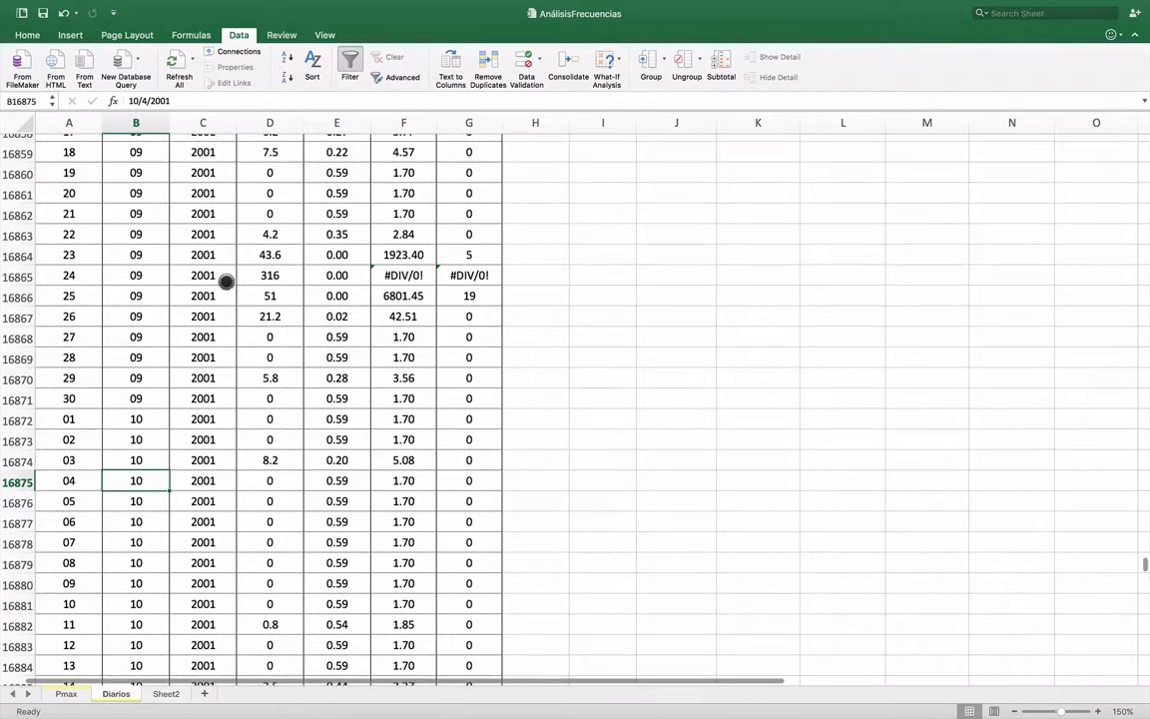
click(272, 275)
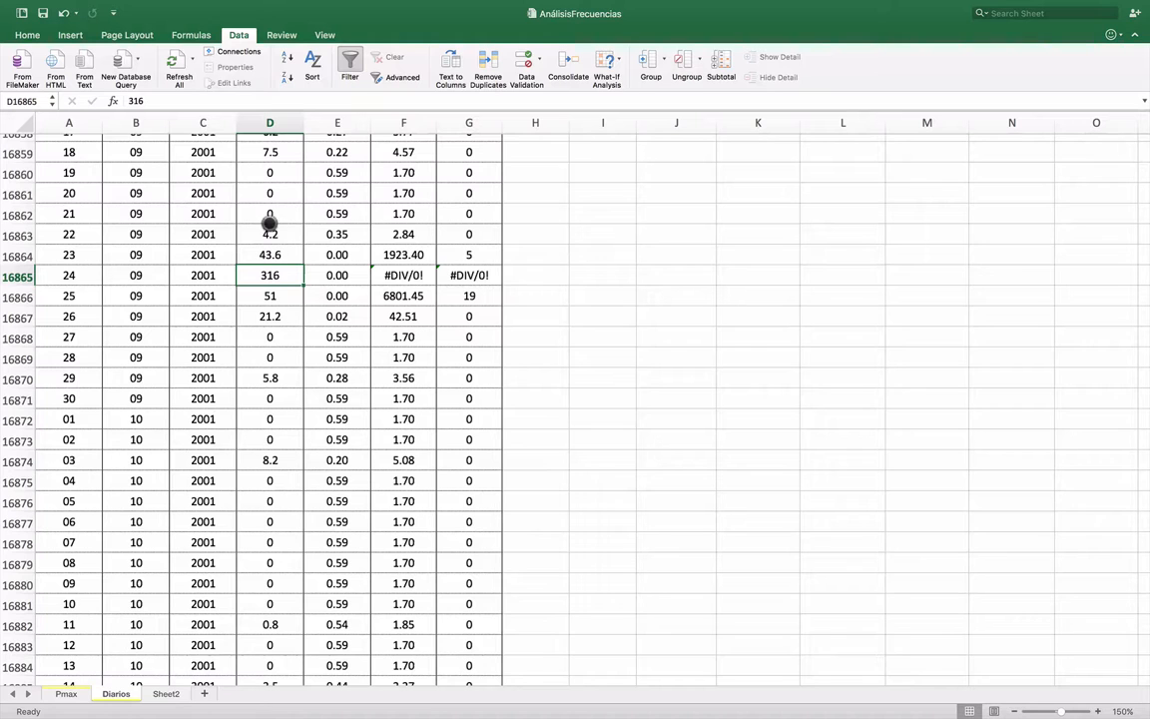
Examine the daily precipitation and return period values before and after 24 September 2001.
scroll(282, 235, up, 2)
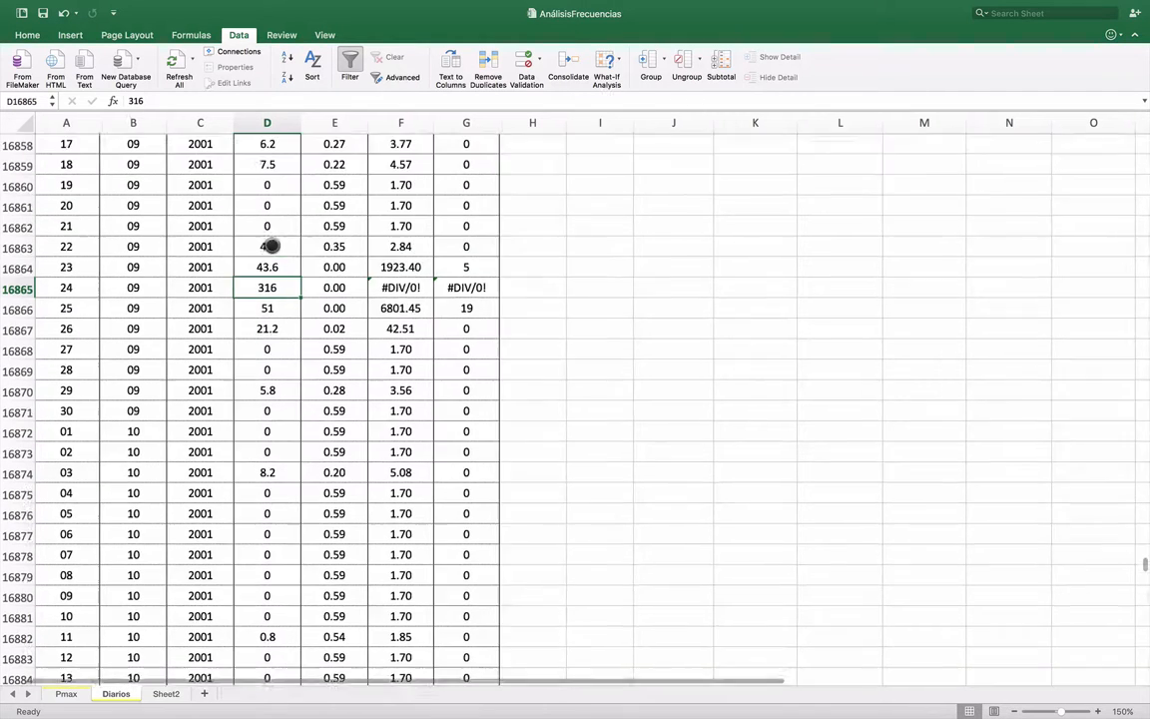
scroll(269, 243, up, 5)
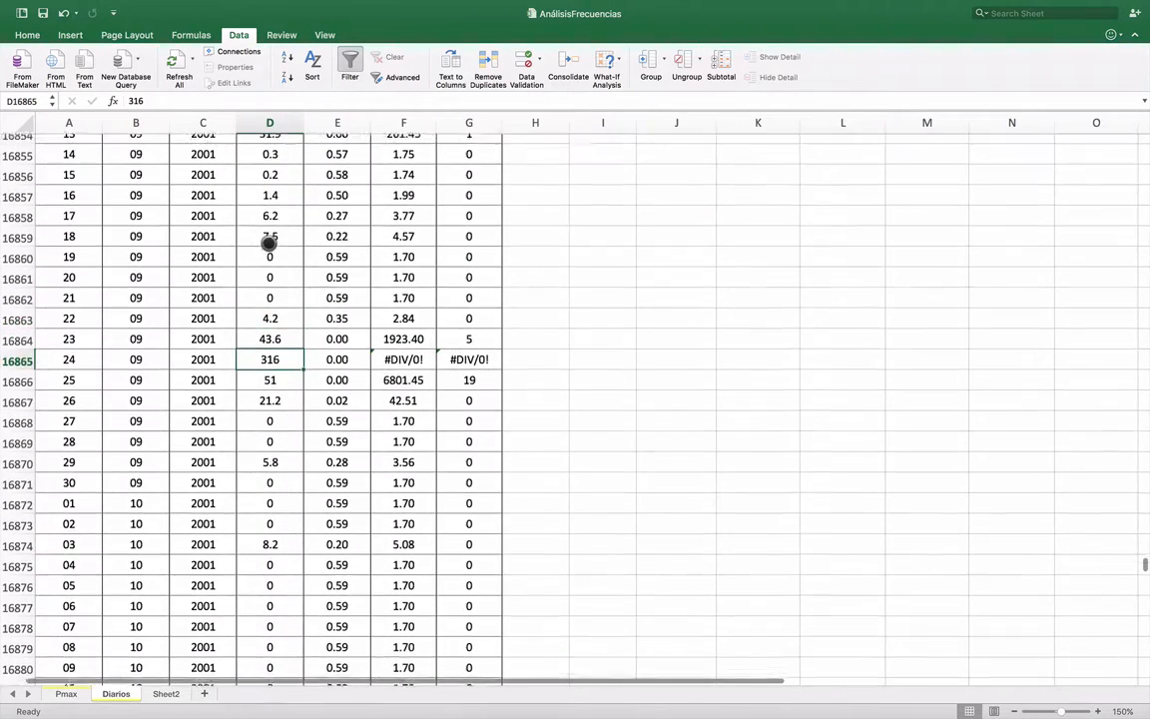
scroll(269, 210, up, 2)
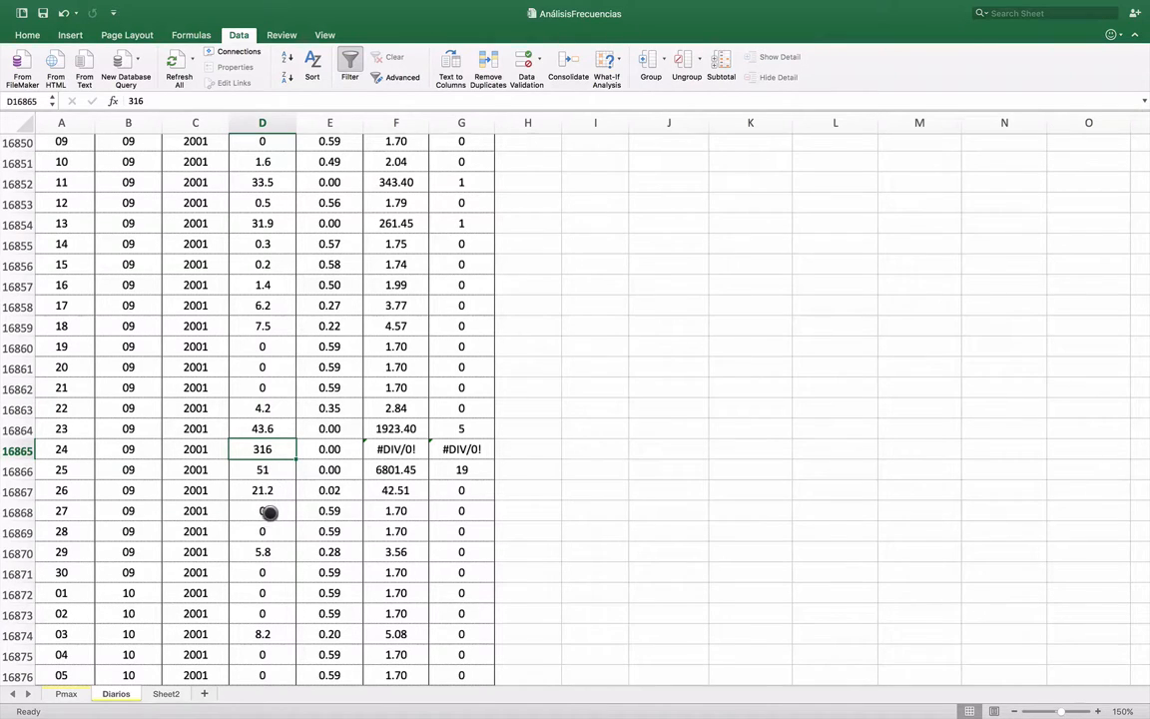
scroll(267, 512, down, 3)
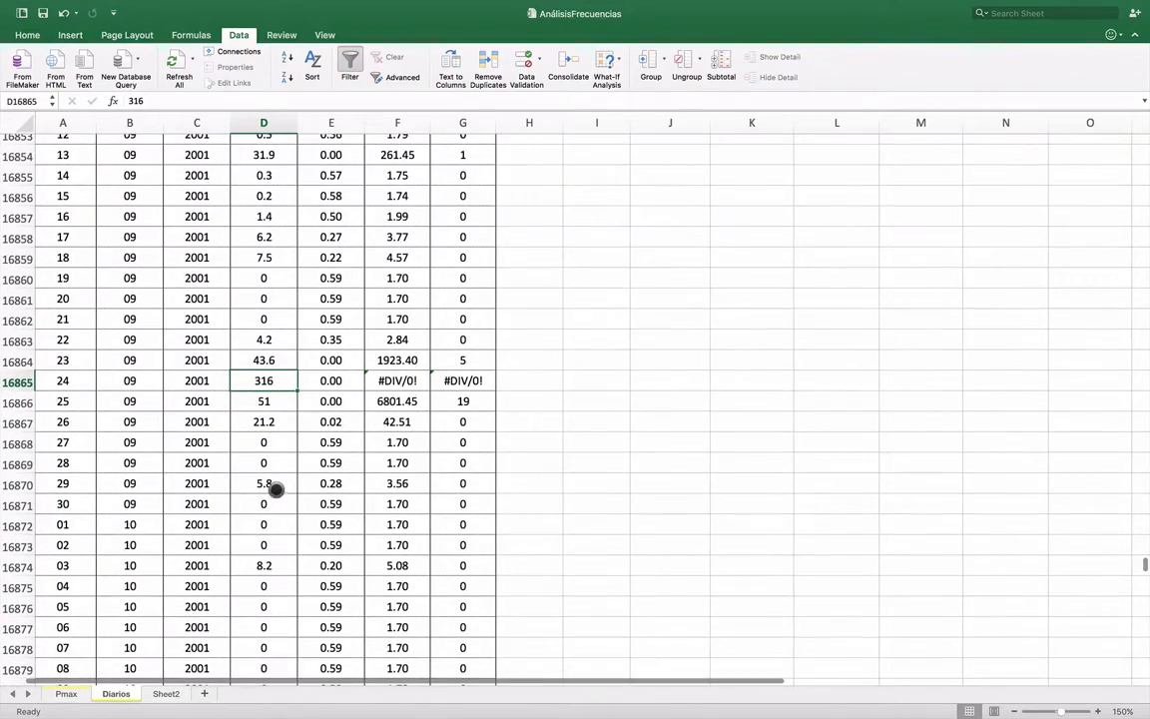
scroll(275, 489, down, 5)
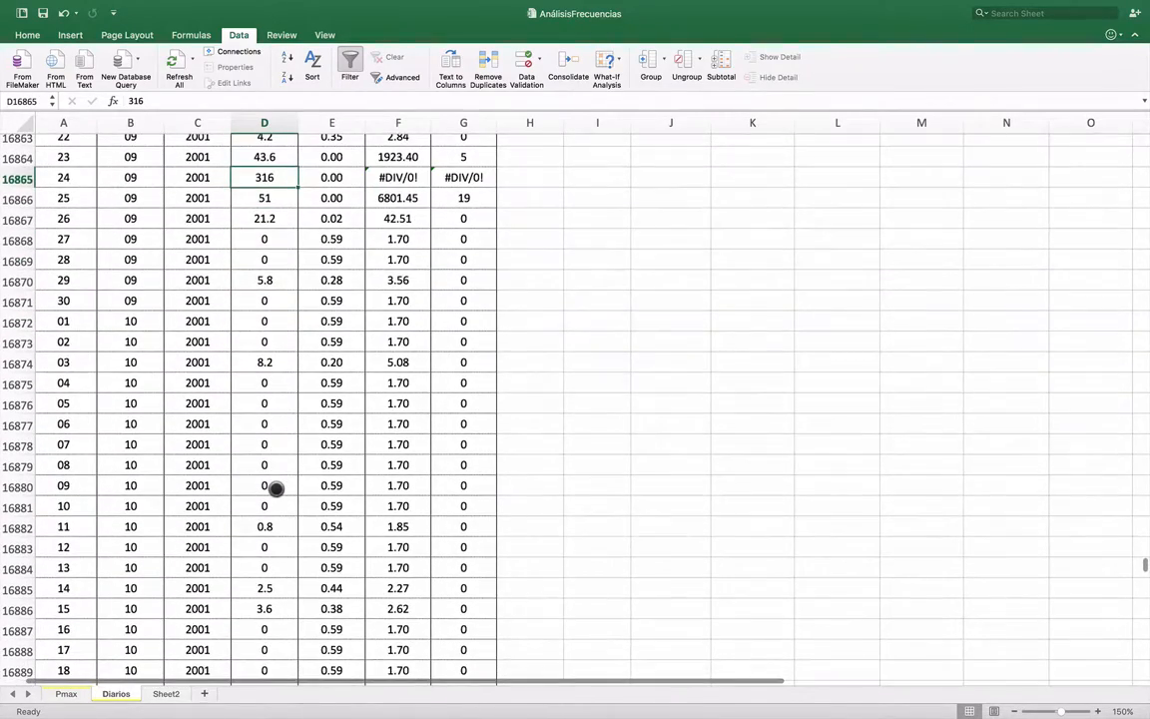
scroll(276, 489, down, 2)
scroll(276, 489, up, 6)
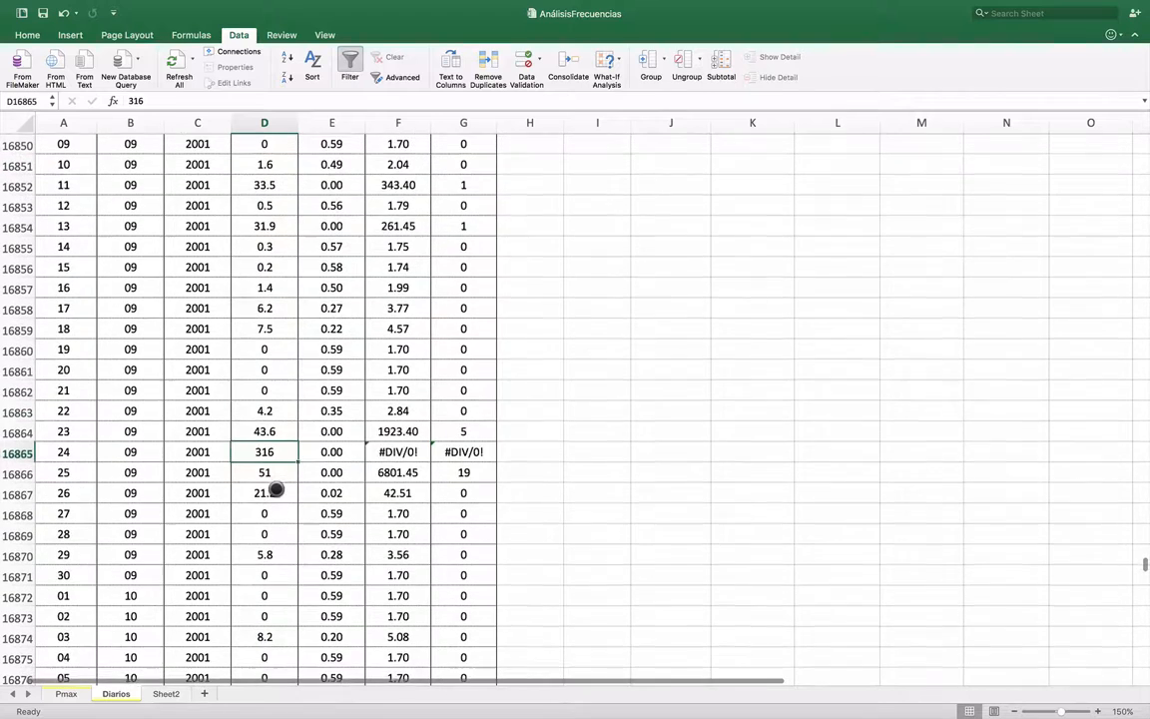
scroll(271, 446, up, 1)
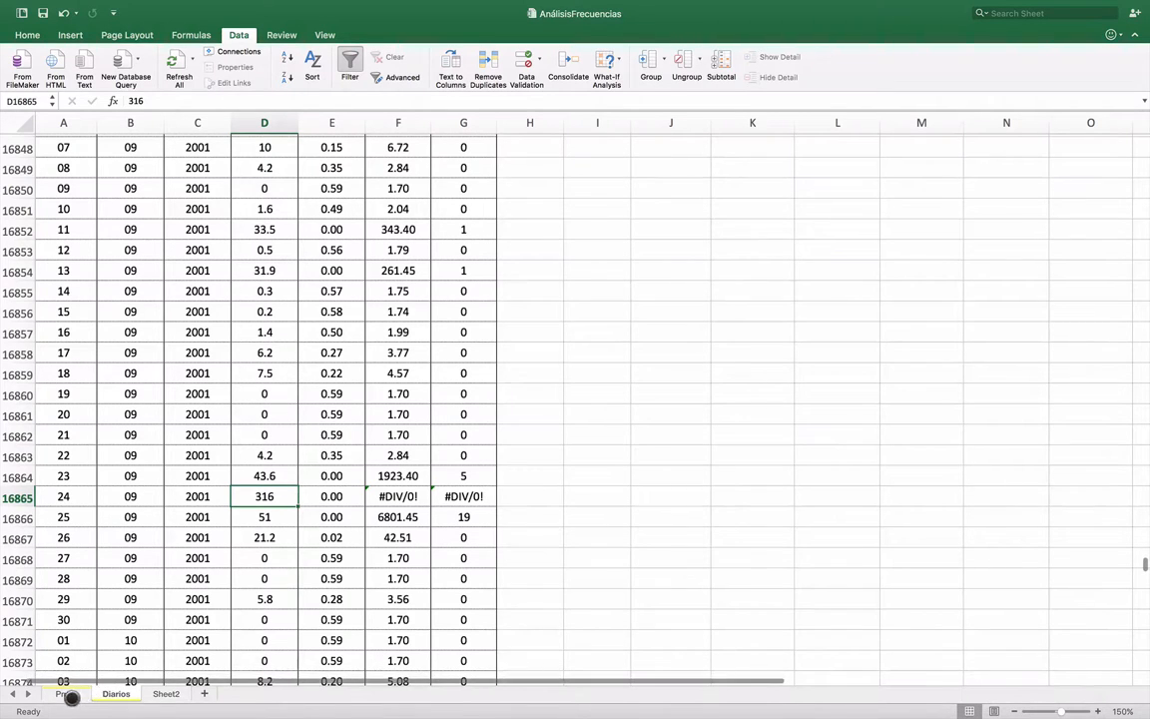
Return to the Pmax sheet and examine the m and s rows beneath the four Bell precipitation columns.
click(66, 692)
scroll(679, 442, right, 2)
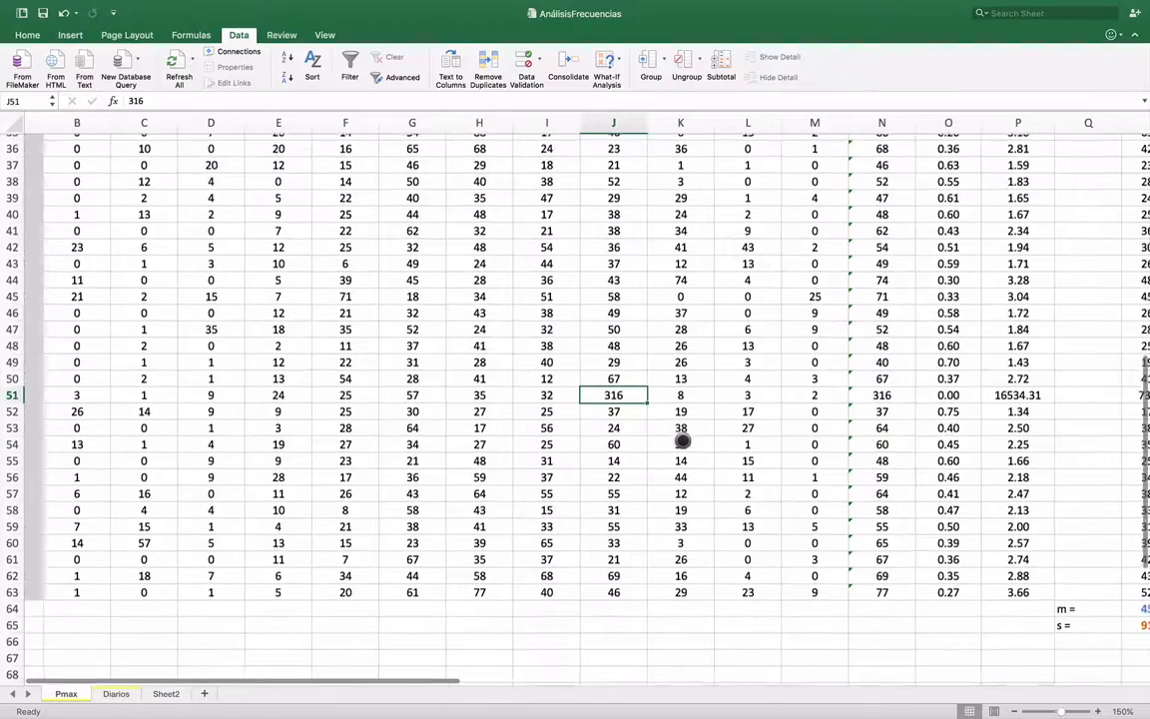
scroll(303, 485, right, 10)
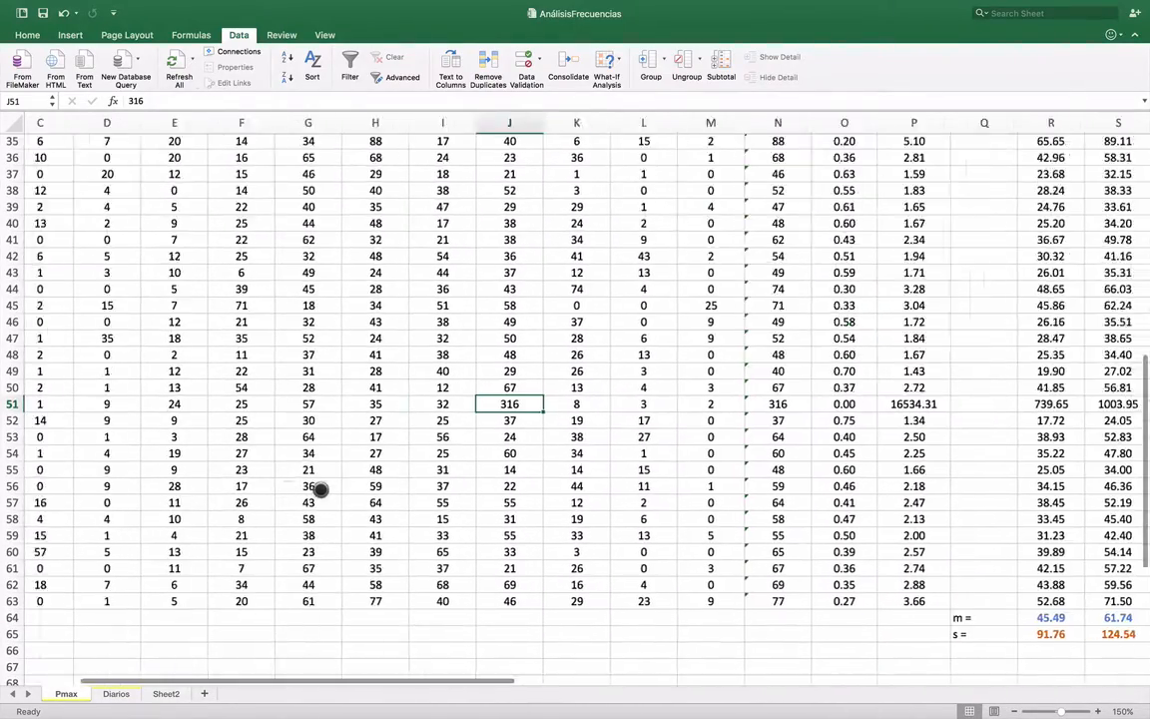
scroll(315, 488, down, 2)
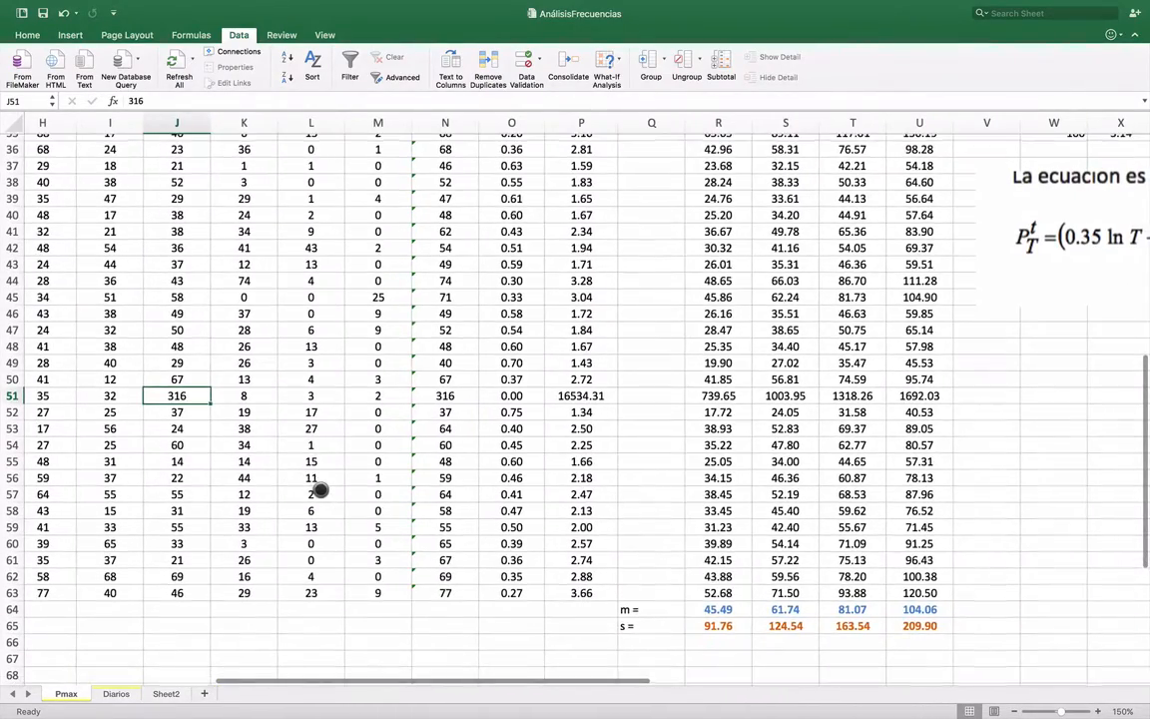
scroll(317, 490, right, 2)
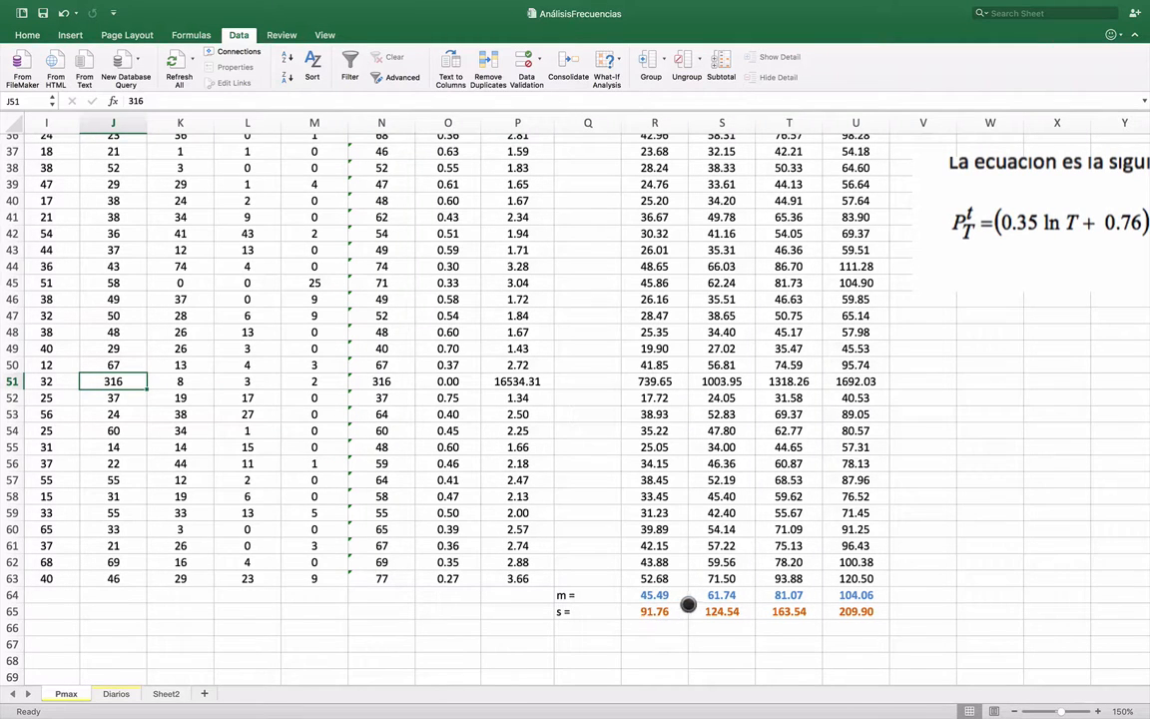
scroll(757, 579, right, 1)
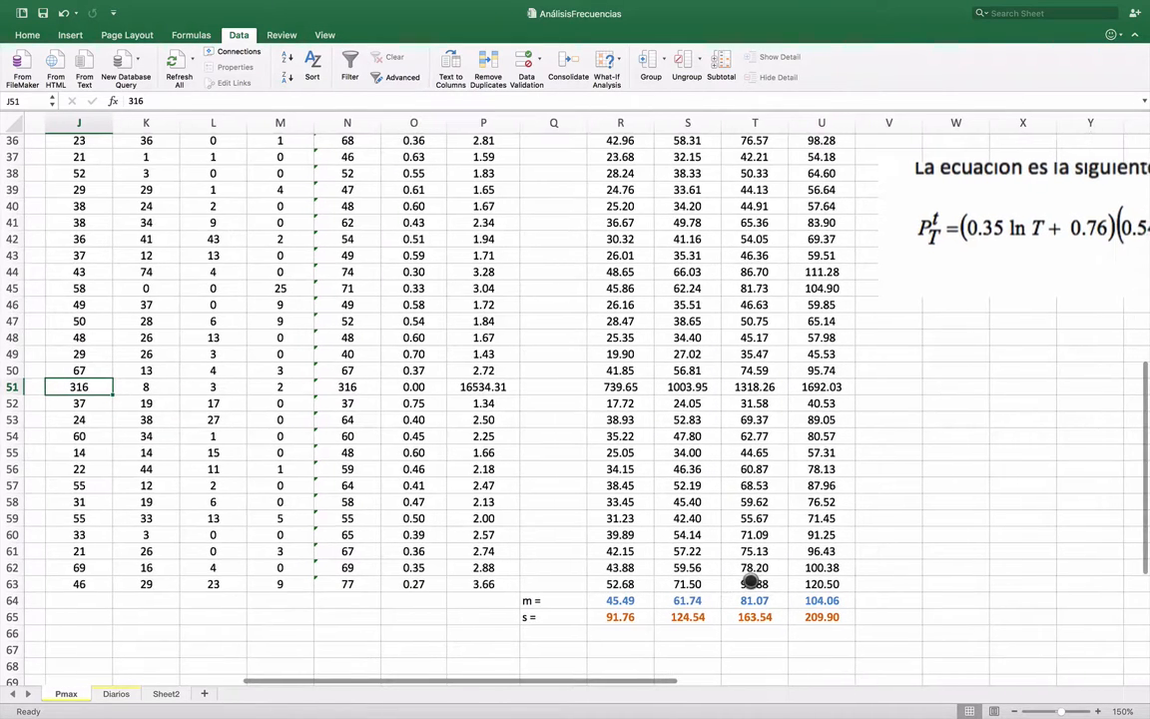
scroll(507, 586, right, 5)
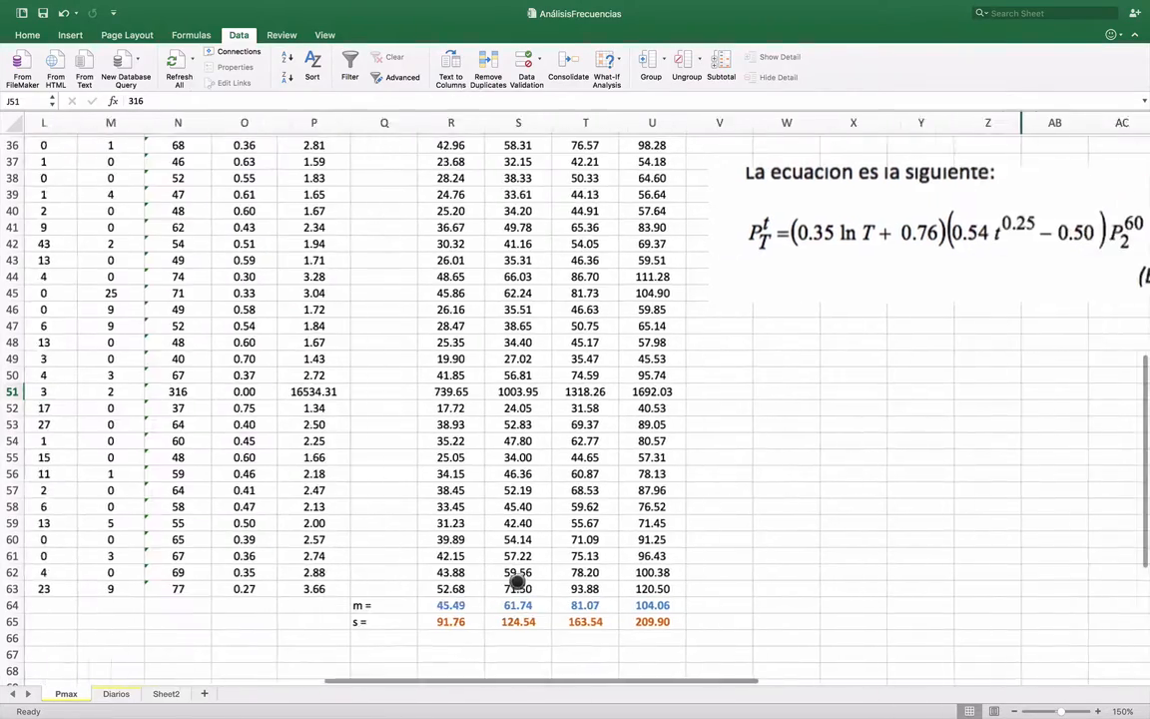
Look over the return period tables on the Pmax sheet and consult the IDF curve construction steps in the slides.
scroll(518, 581, up, 12)
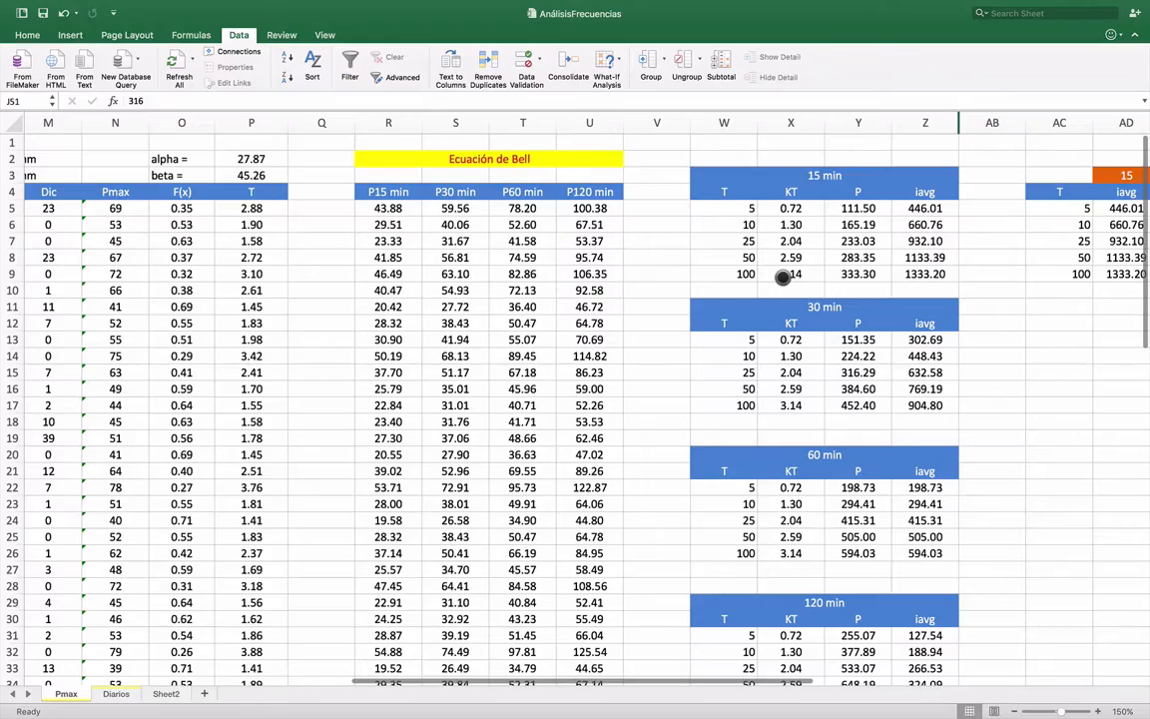
scroll(783, 277, right, 15)
scroll(795, 280, left, 20)
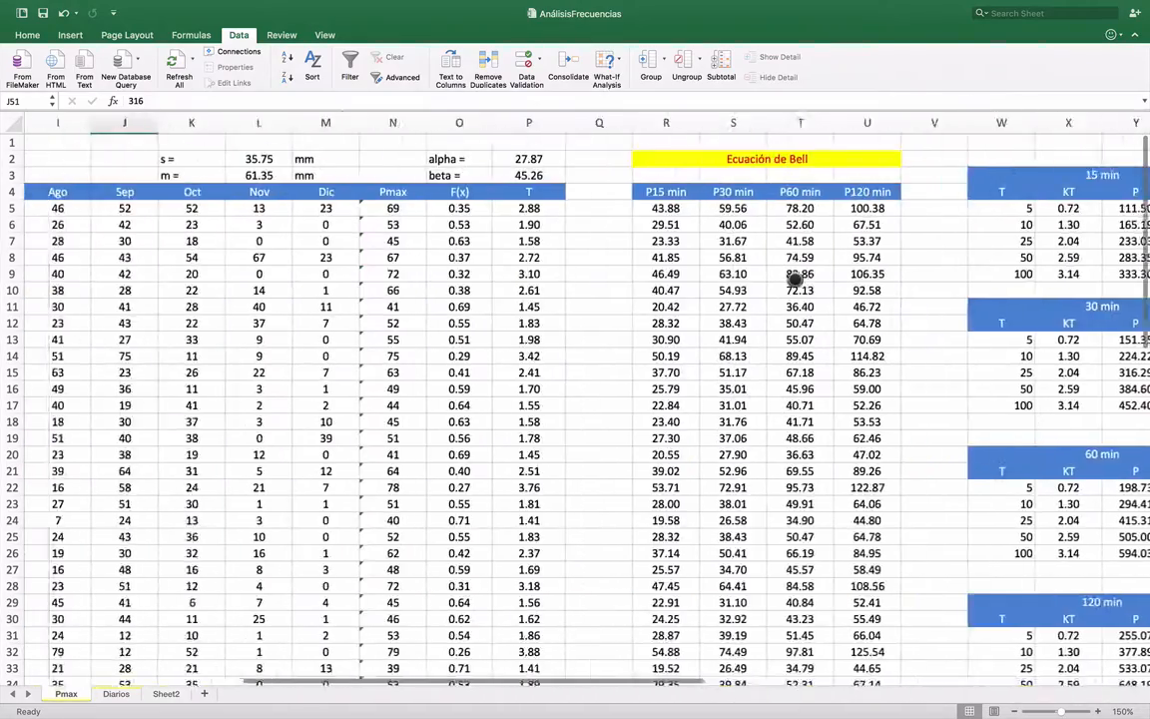
scroll(796, 279, left, 3)
key(ctrl+Right)
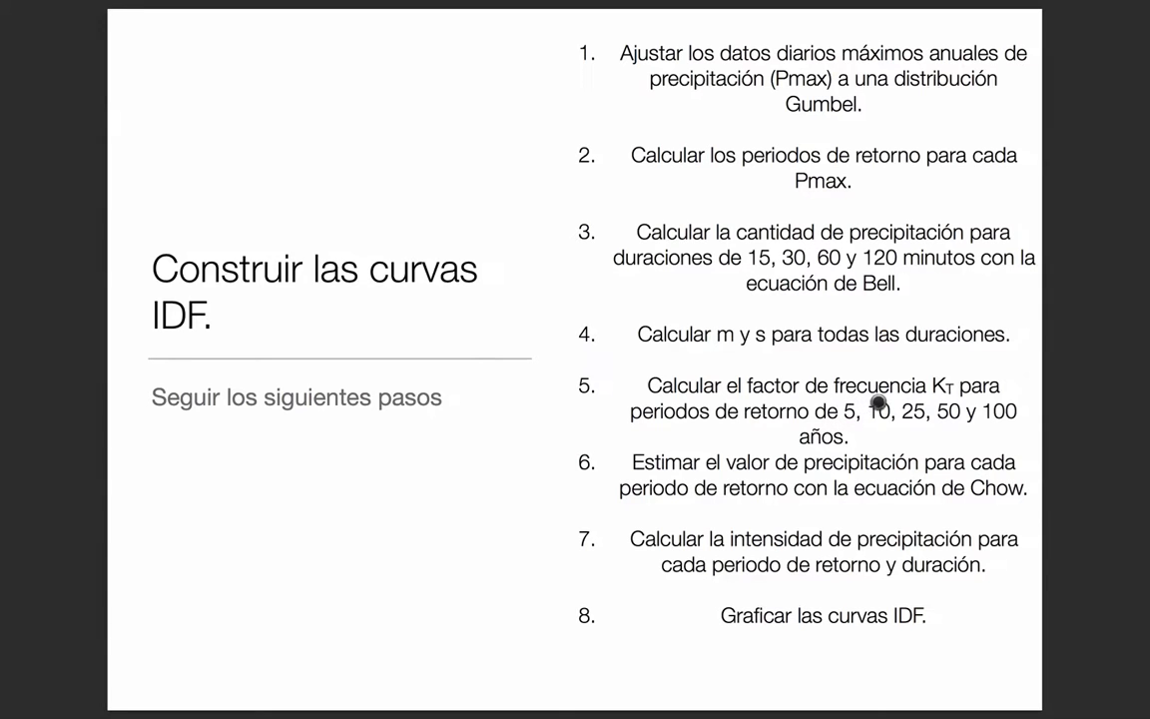
key(ctrl+Left)
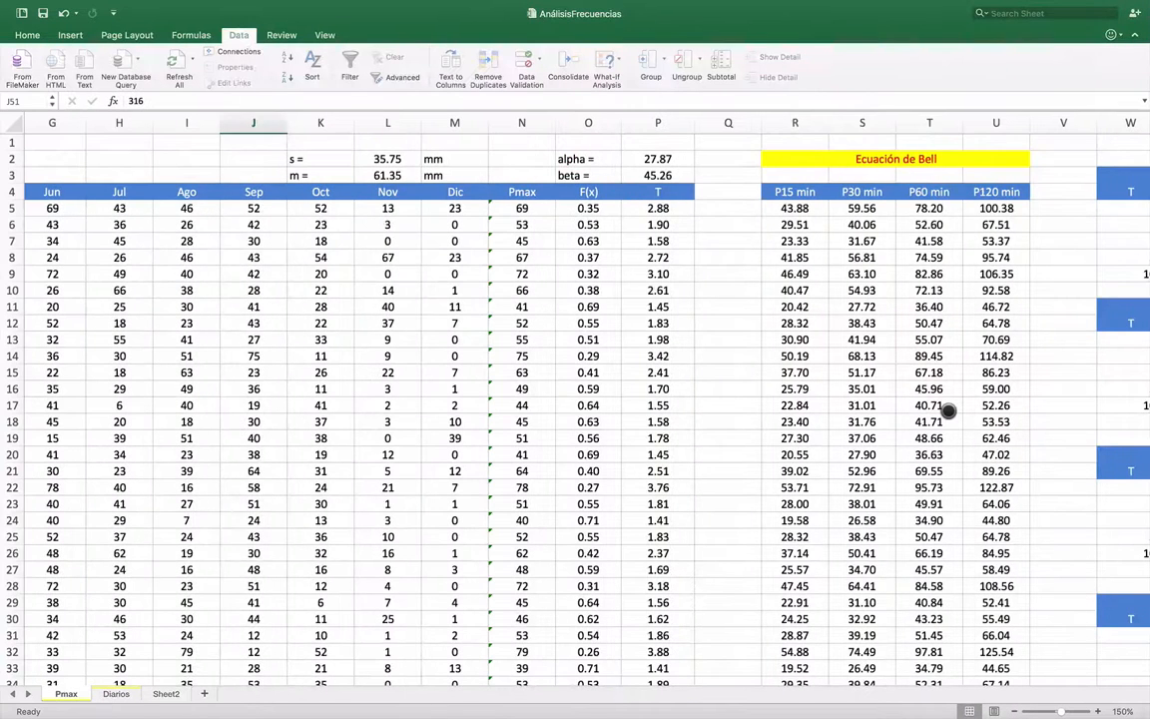
Review the monthly maxima, Pmax, F(x), T and Bell precipitation columns through to the 15 to 120 min tables.
scroll(703, 296, right, 5)
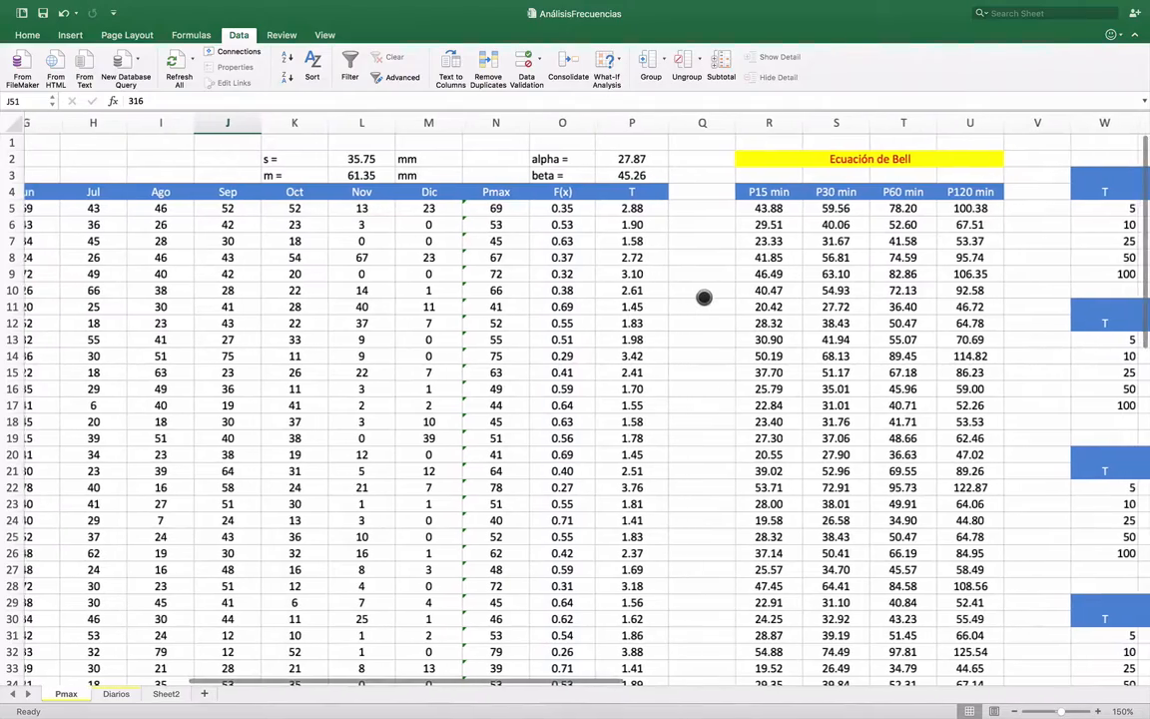
scroll(704, 296, right, 4)
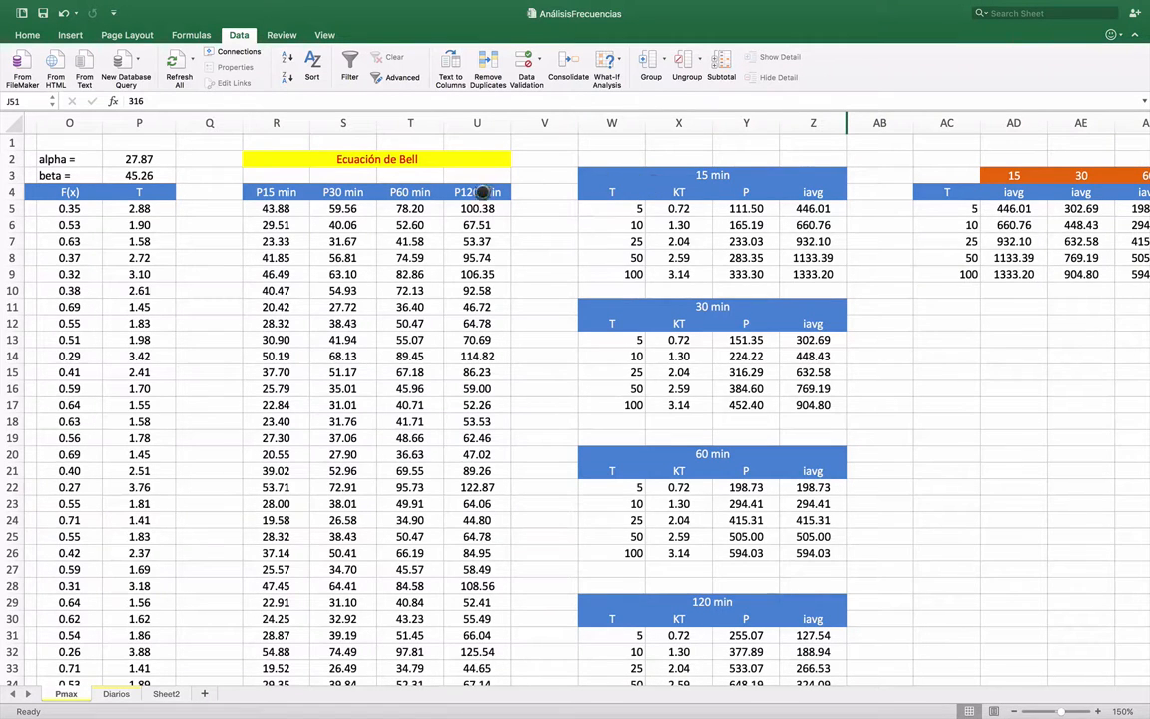
scroll(167, 208, left, 10)
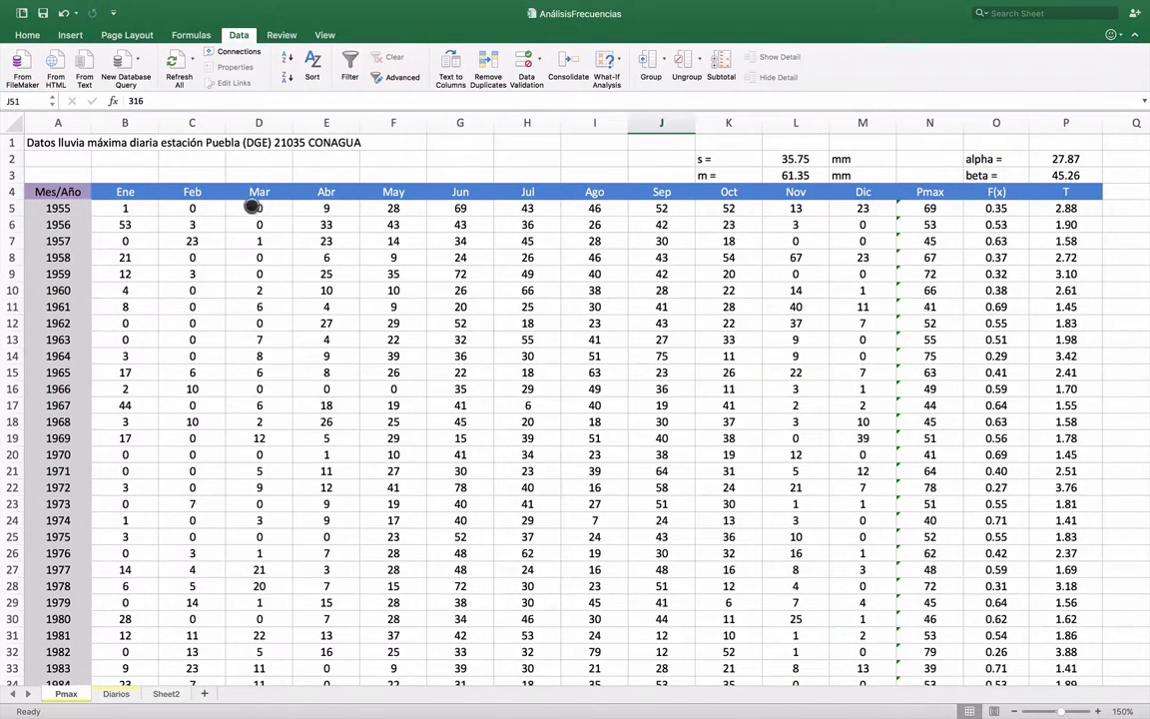
scroll(315, 207, right, 5)
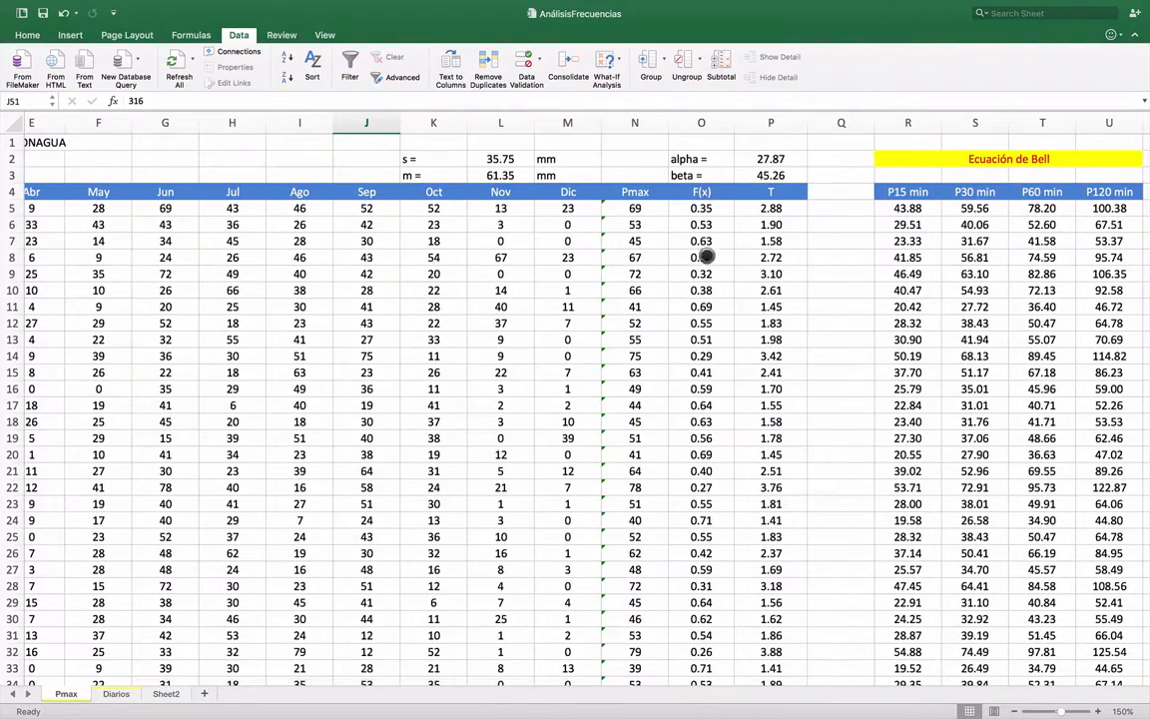
scroll(759, 240, right, 4)
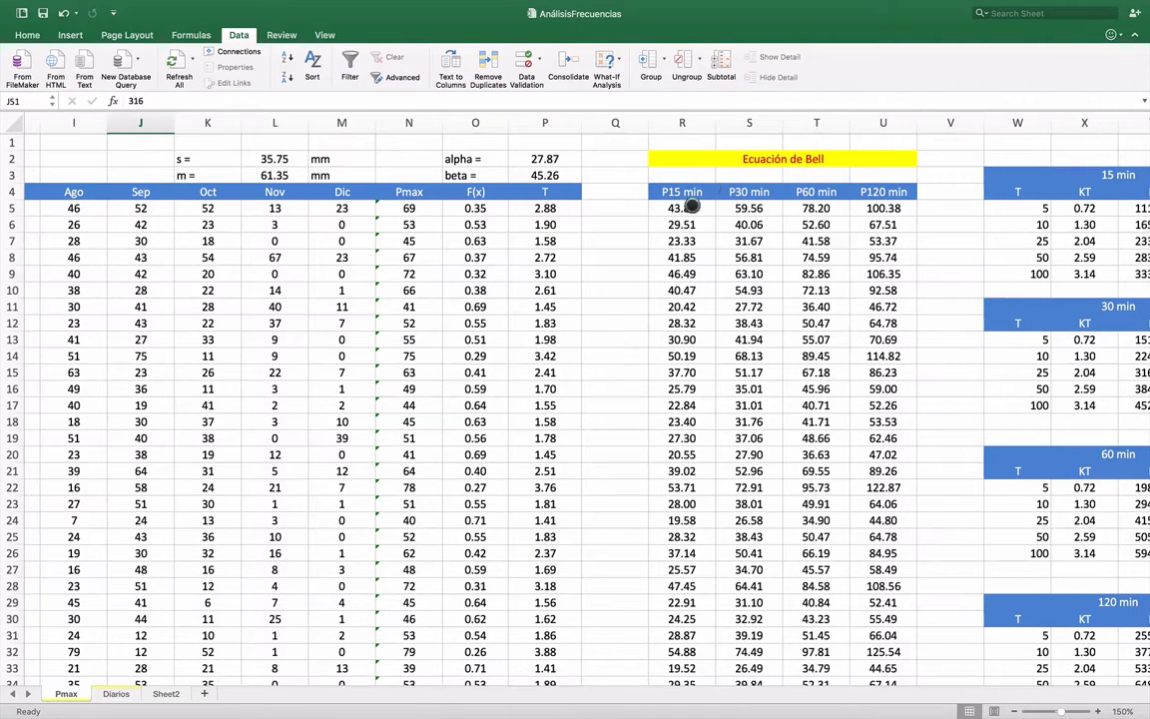
scroll(837, 239, right, 5)
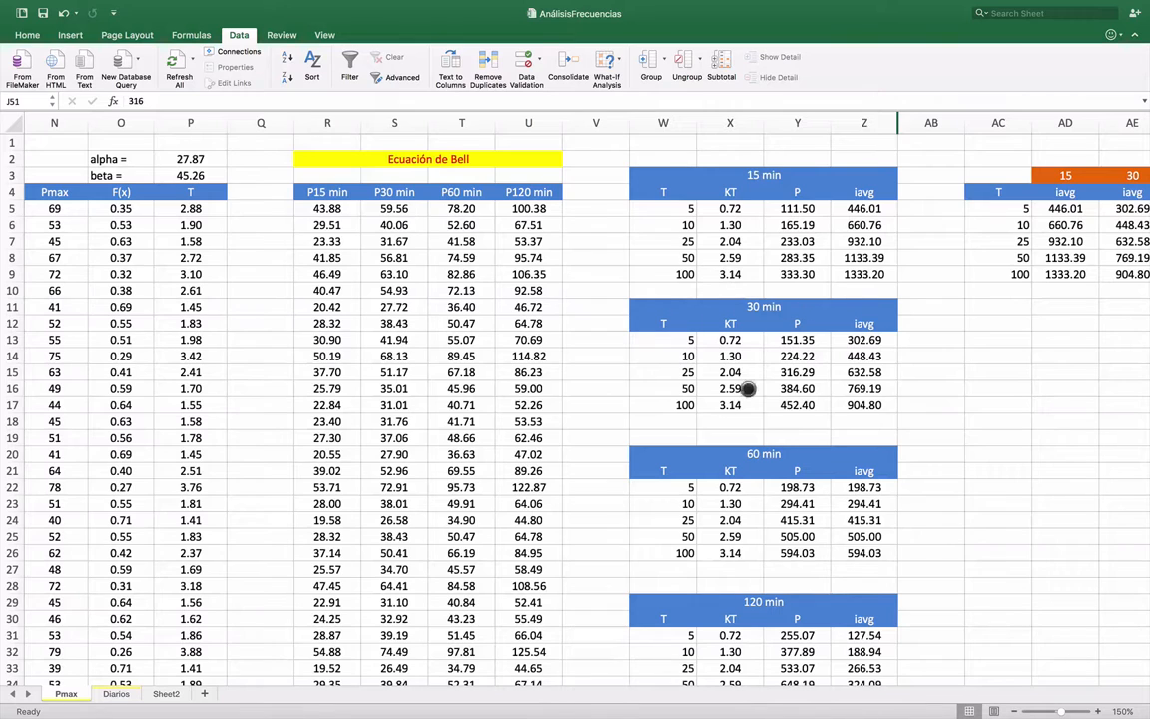
Inspect the T and KT columns of the 15 min table and the formulas in Y5 and Z5.
drag(670, 205, 666, 267)
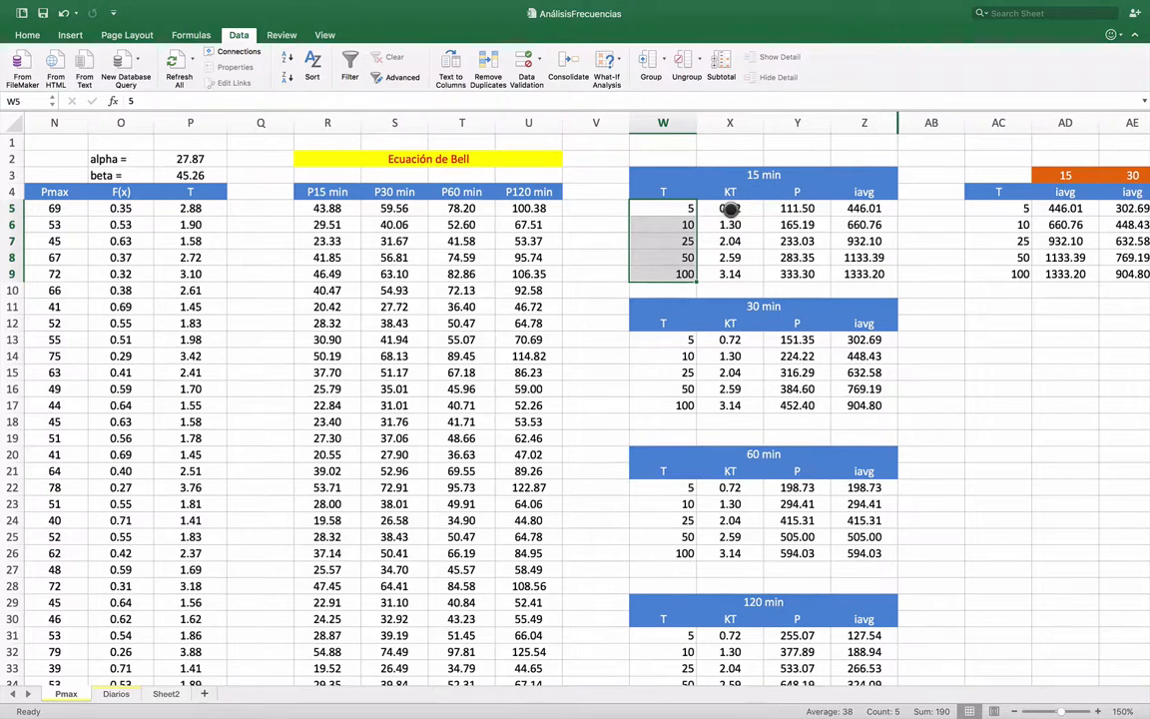
drag(730, 207, 729, 268)
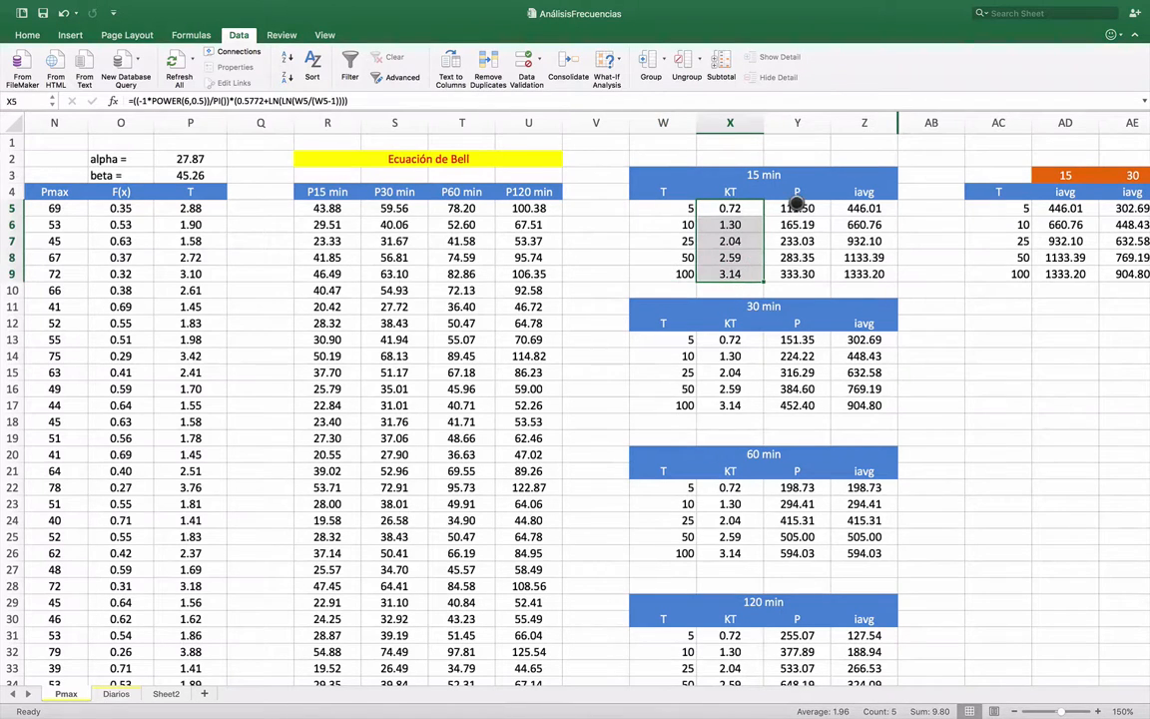
click(801, 208)
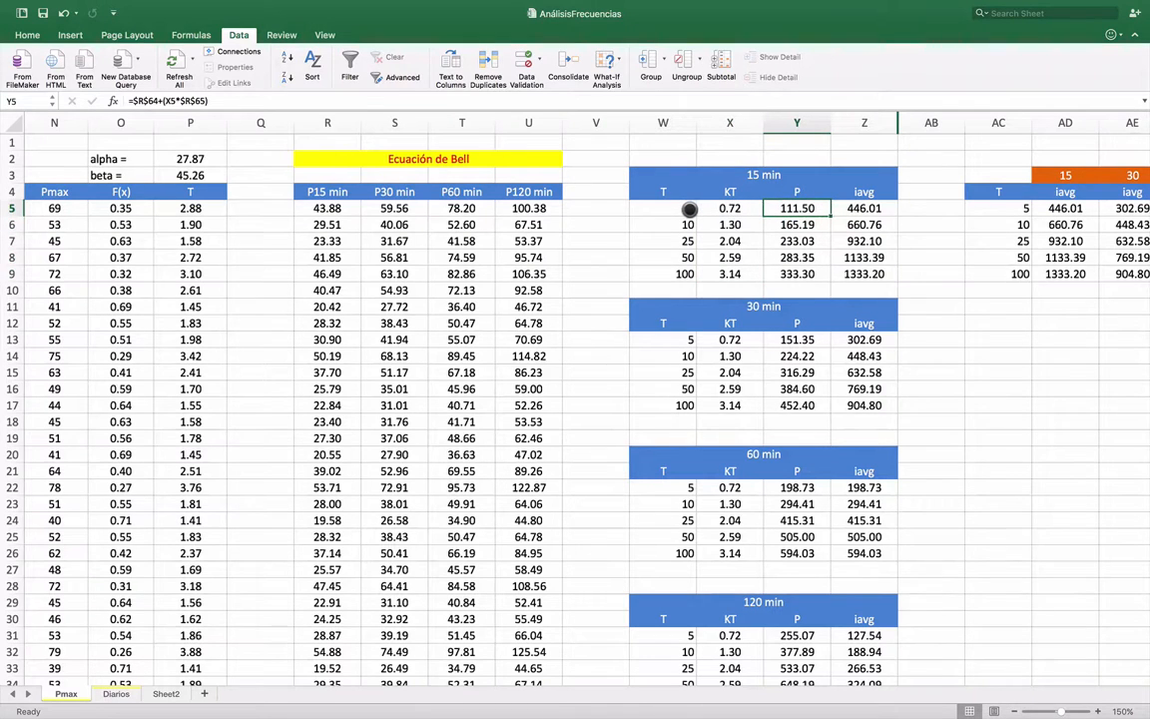
click(870, 209)
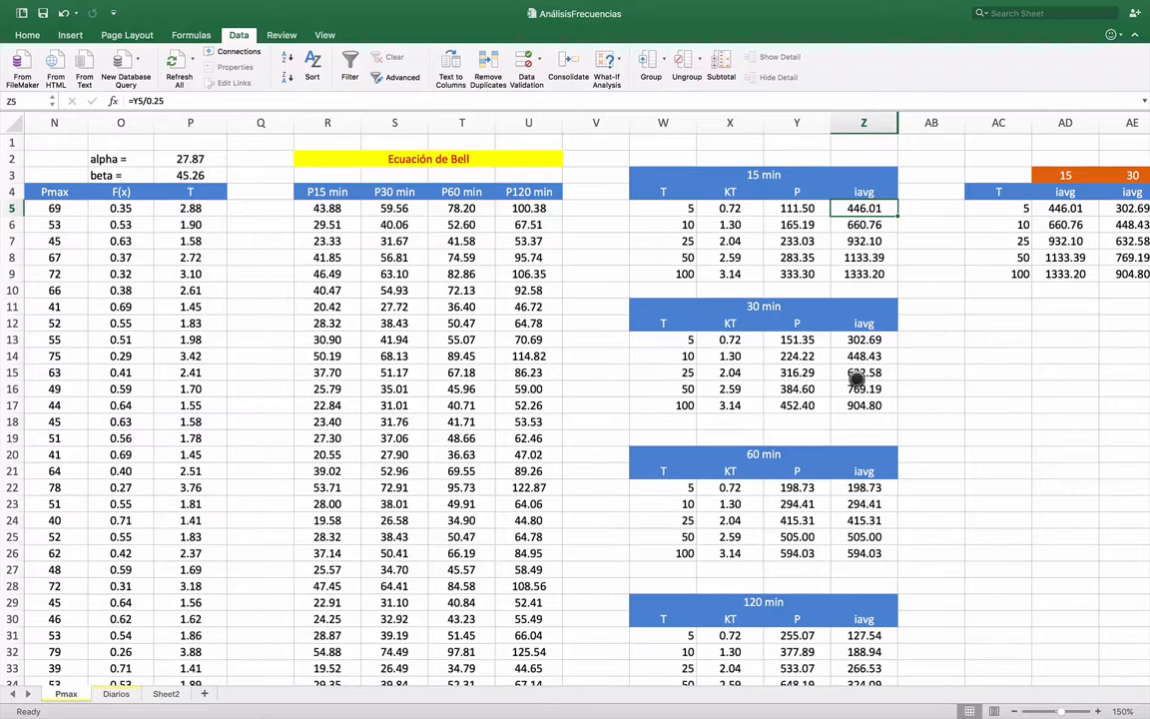
Examine the 30, 60 and 120 min tables of KT, precipitation and average intensity.
scroll(739, 359, down, 1)
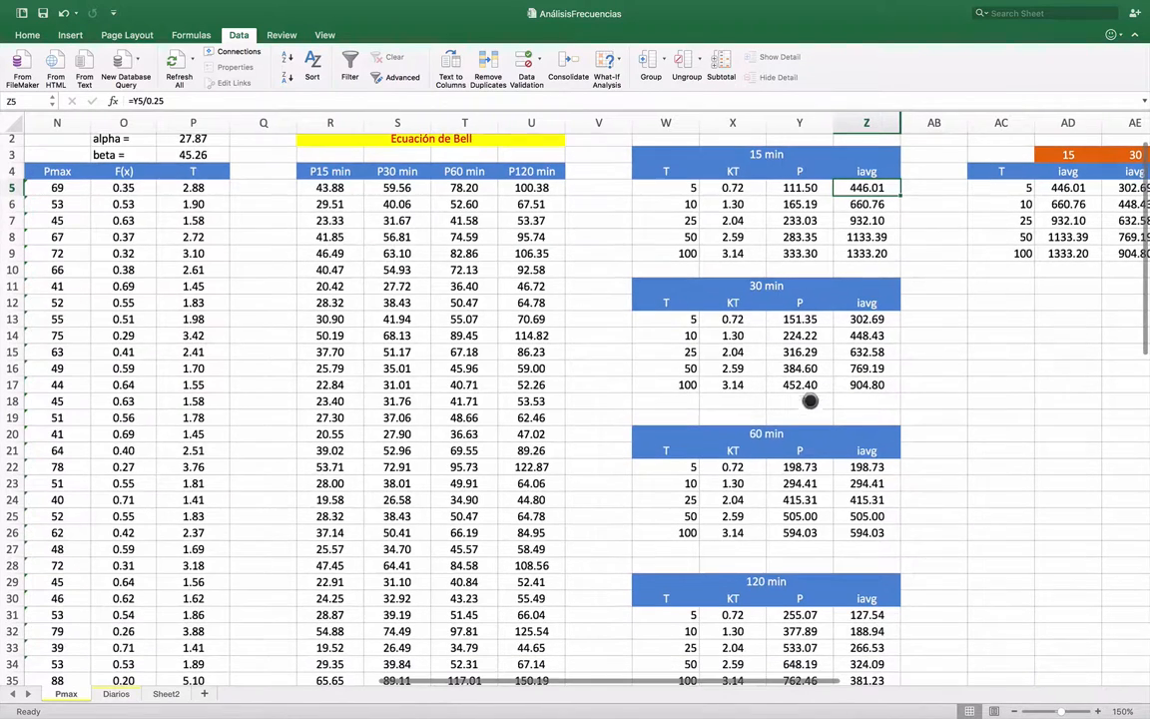
scroll(679, 441, right, 1)
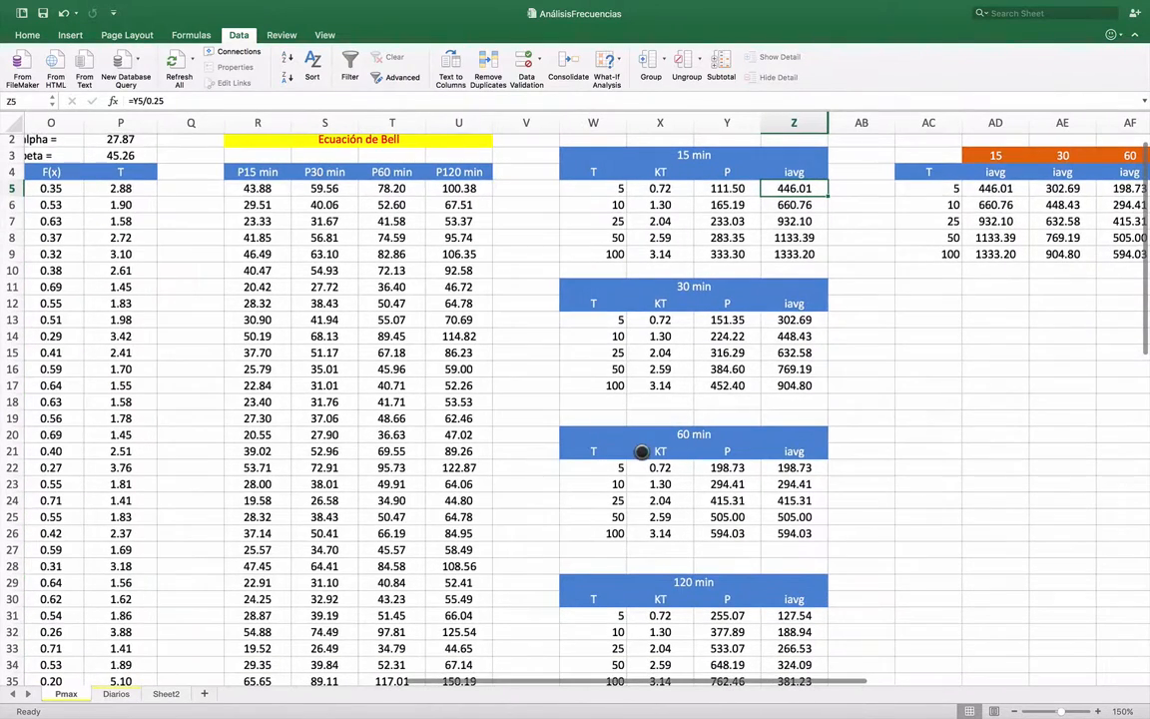
scroll(641, 448, down, 1)
scroll(640, 448, down, 5)
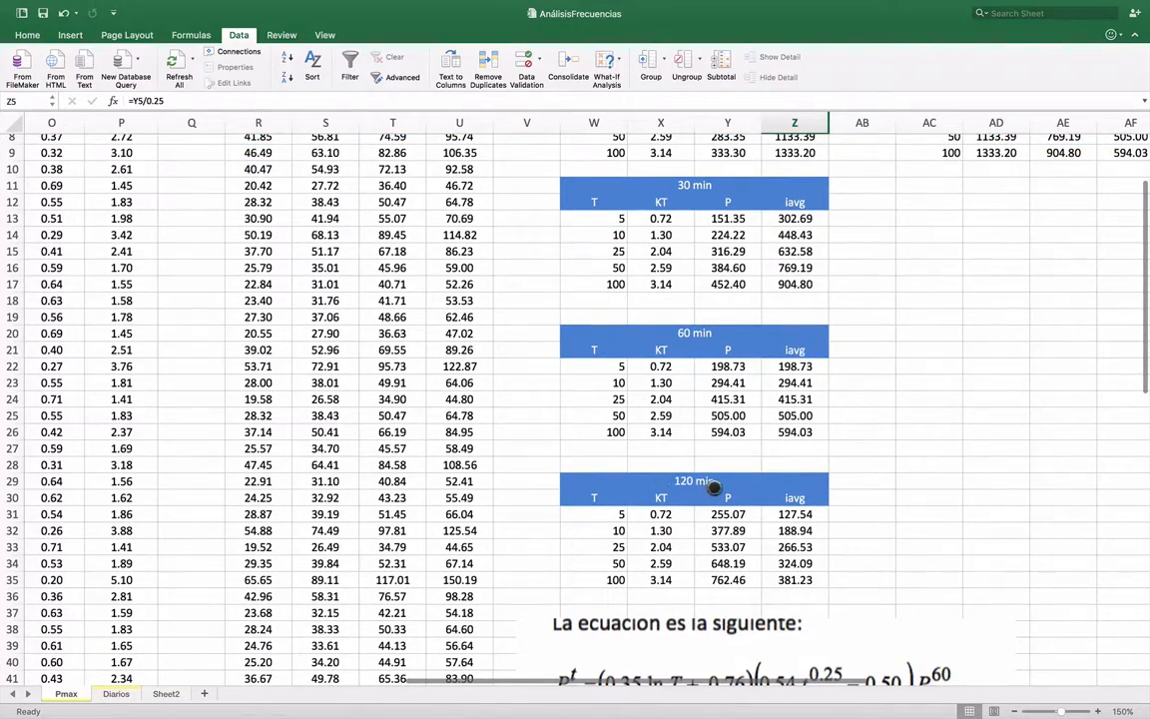
scroll(696, 482, up, 7)
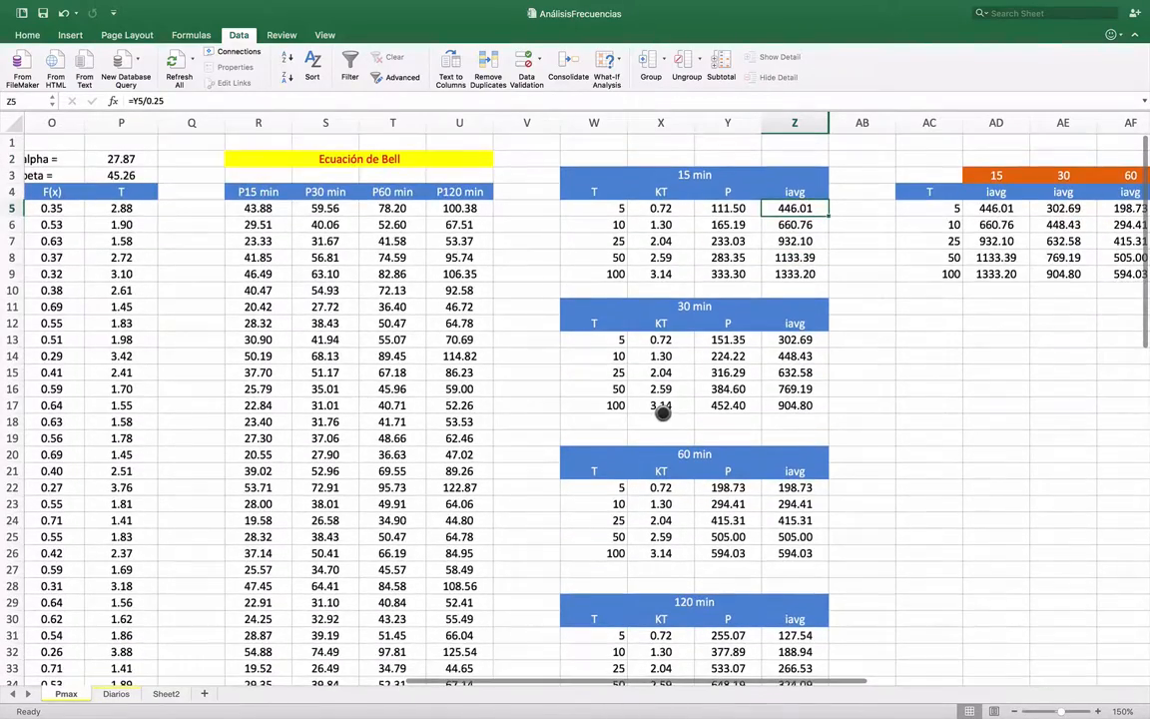
Select the first KT value of the 15 min table and find the Gumbel frequency factor equation in the slides.
scroll(662, 412, right, 1)
click(647, 207)
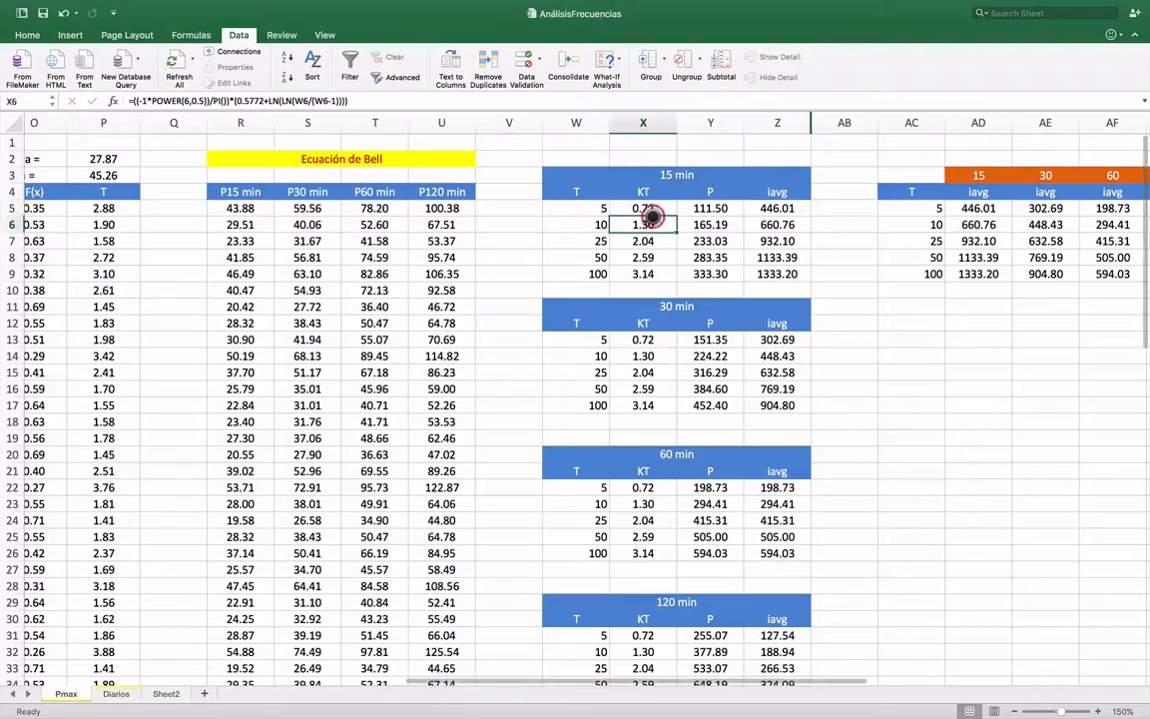
scroll(675, 240, right, 3)
scroll(699, 259, left, 4)
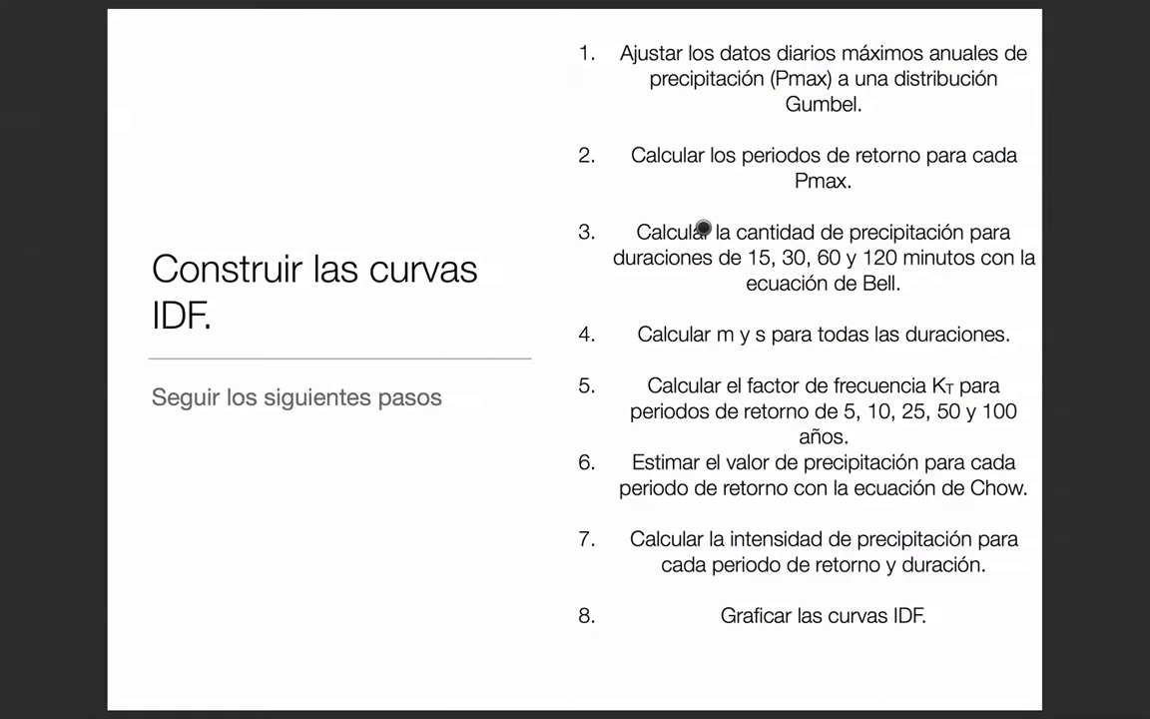
scroll(703, 229, down, 5)
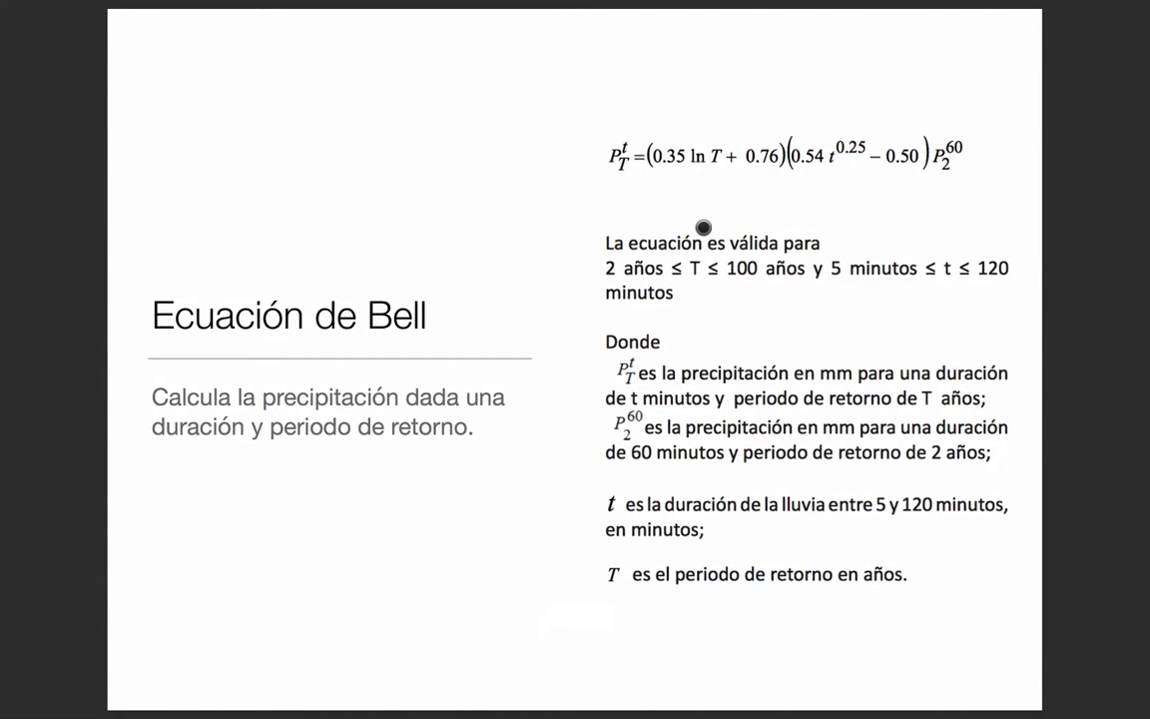
scroll(703, 229, up, 5)
scroll(702, 229, down, 10)
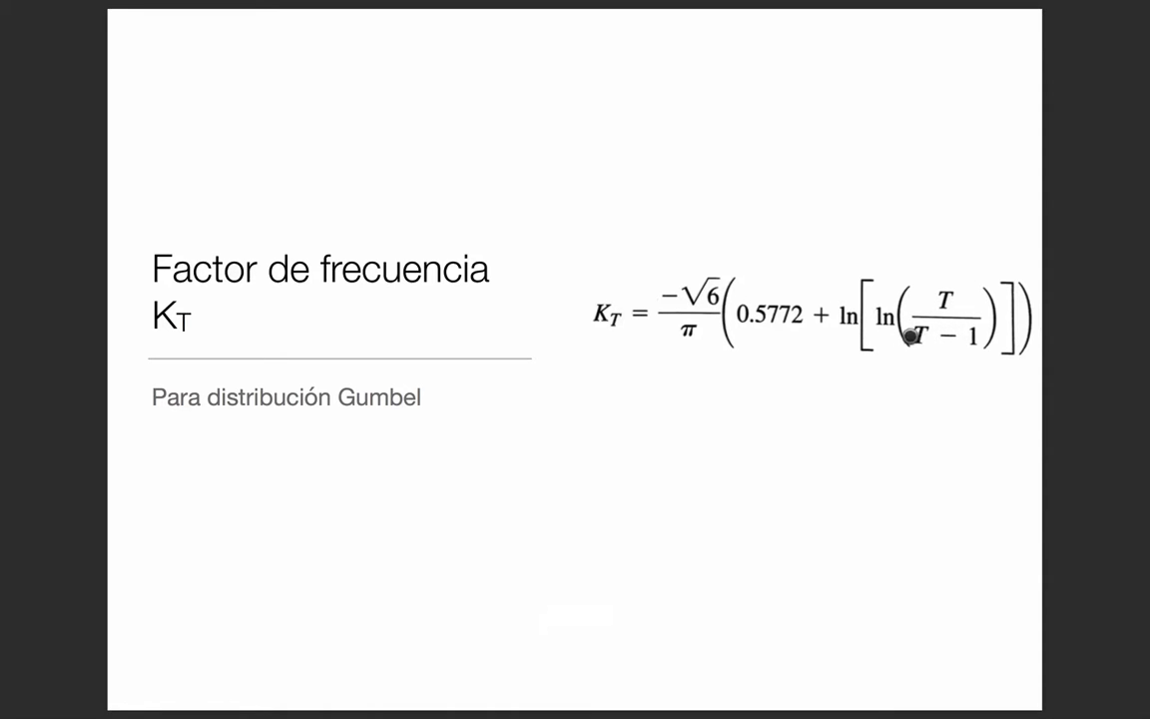
Return to the workbook and open the KT formula in X5 to check it against the frequency factor equation, leaving it unedited.
key(ctrl+Left)
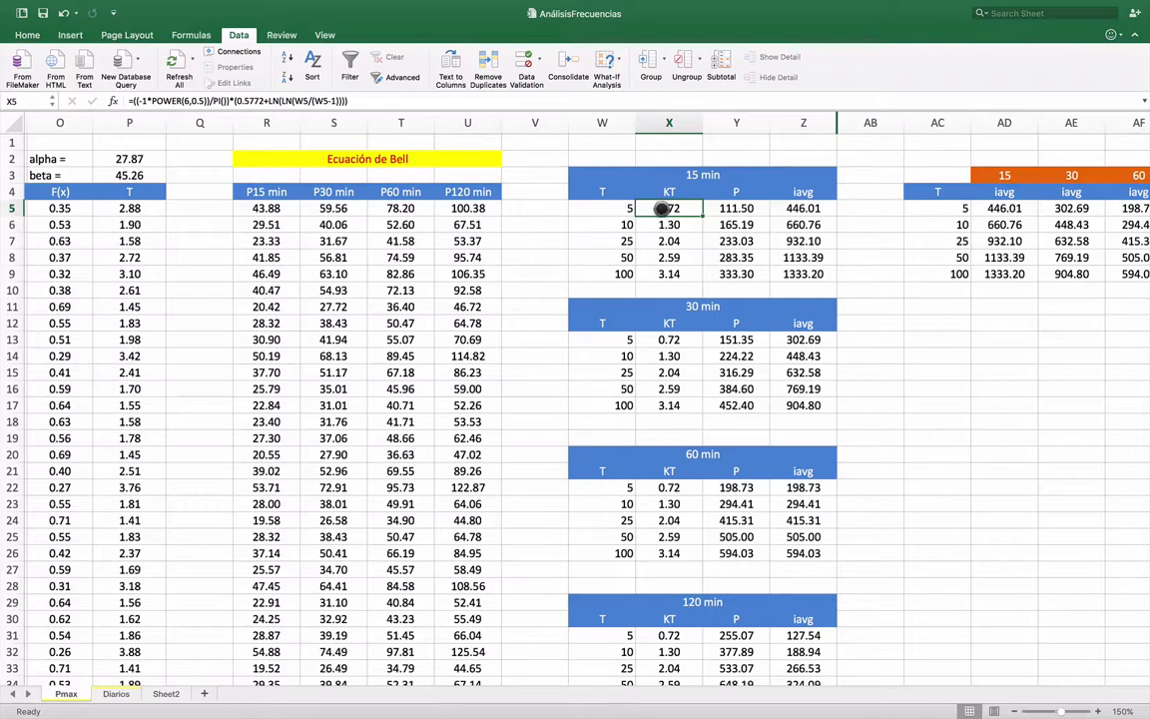
double_click(662, 209)
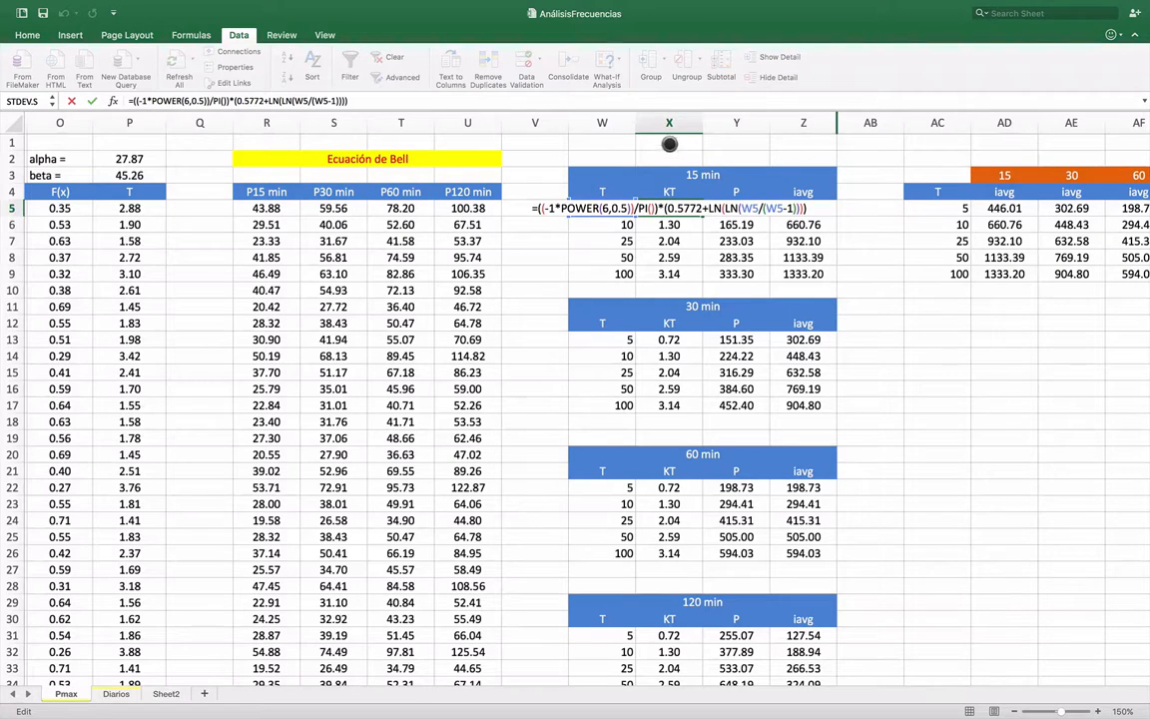
key(Return)
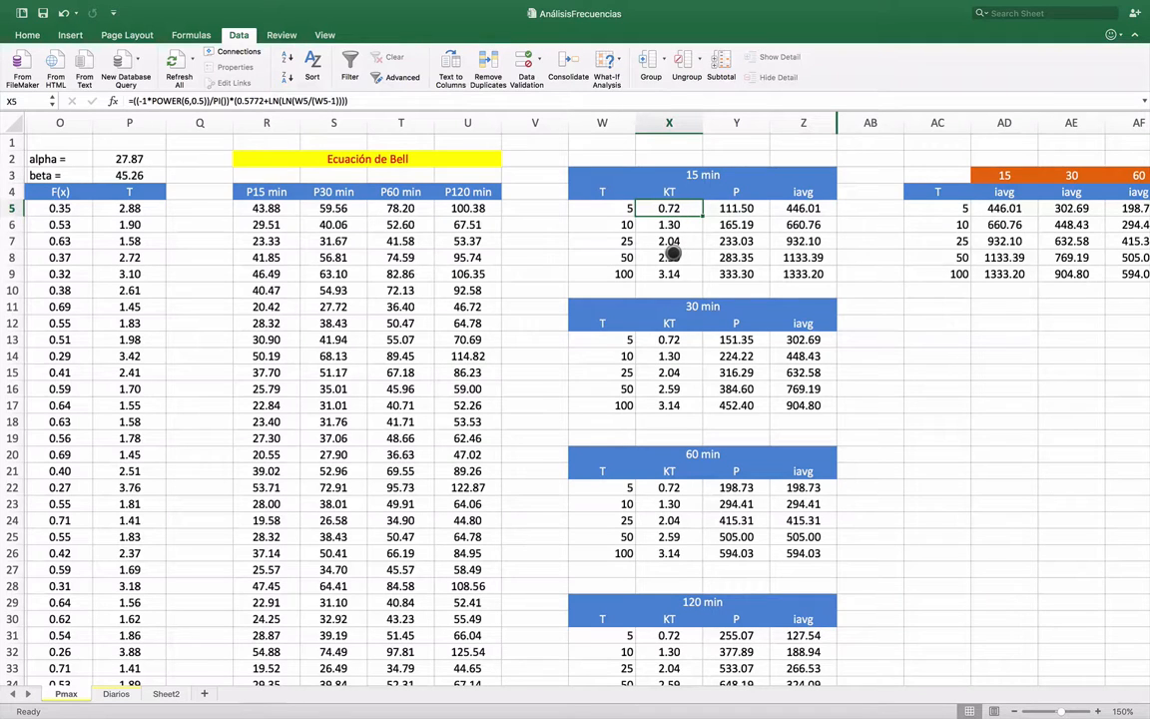
Inspect the precipitation formula in Y5 of the 15 min table and compare it with the Chow equation in the slides.
click(734, 208)
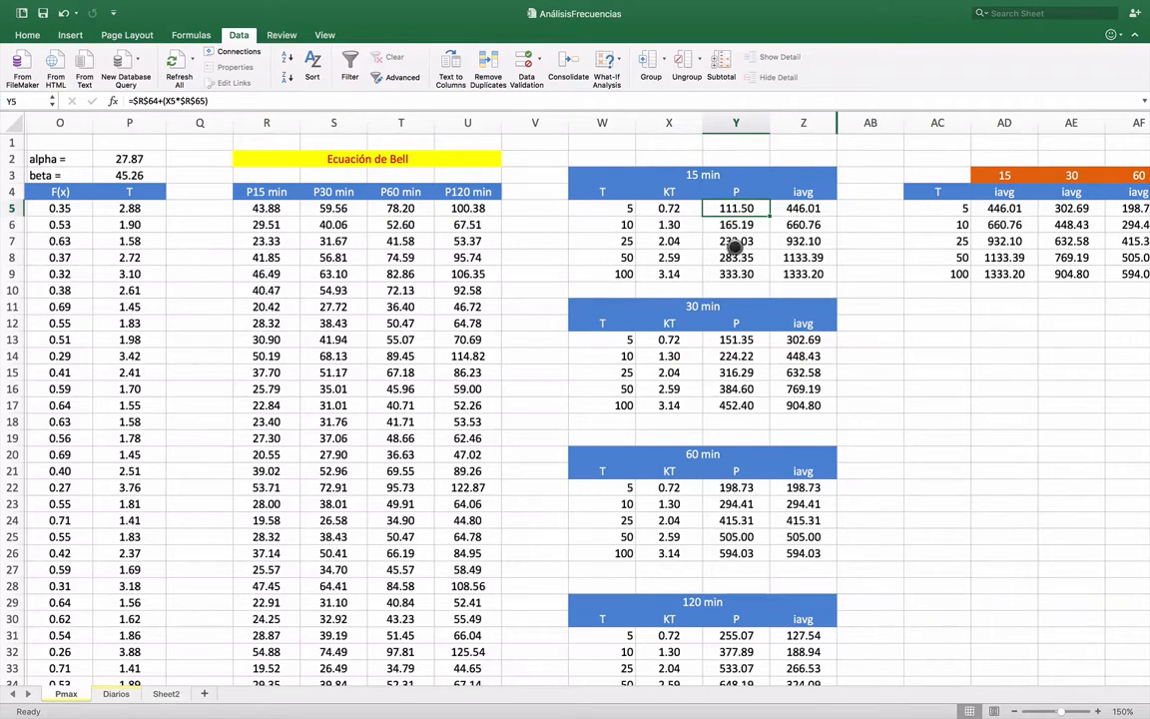
key(ctrl+Right)
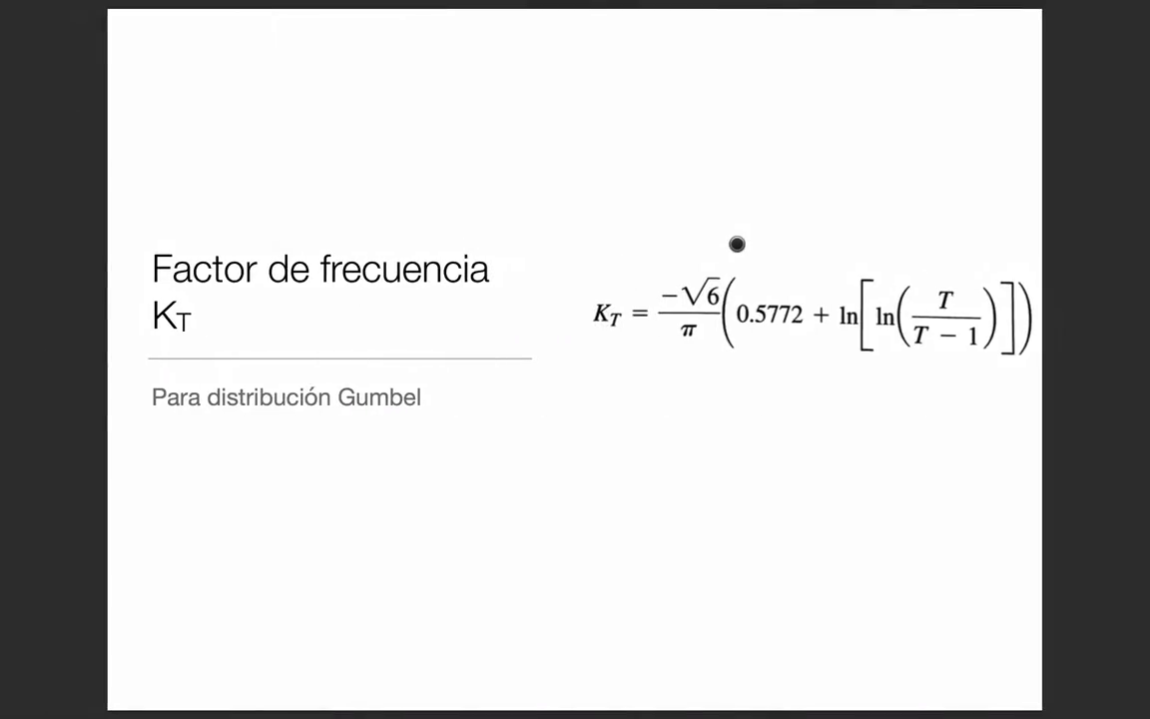
key(Down)
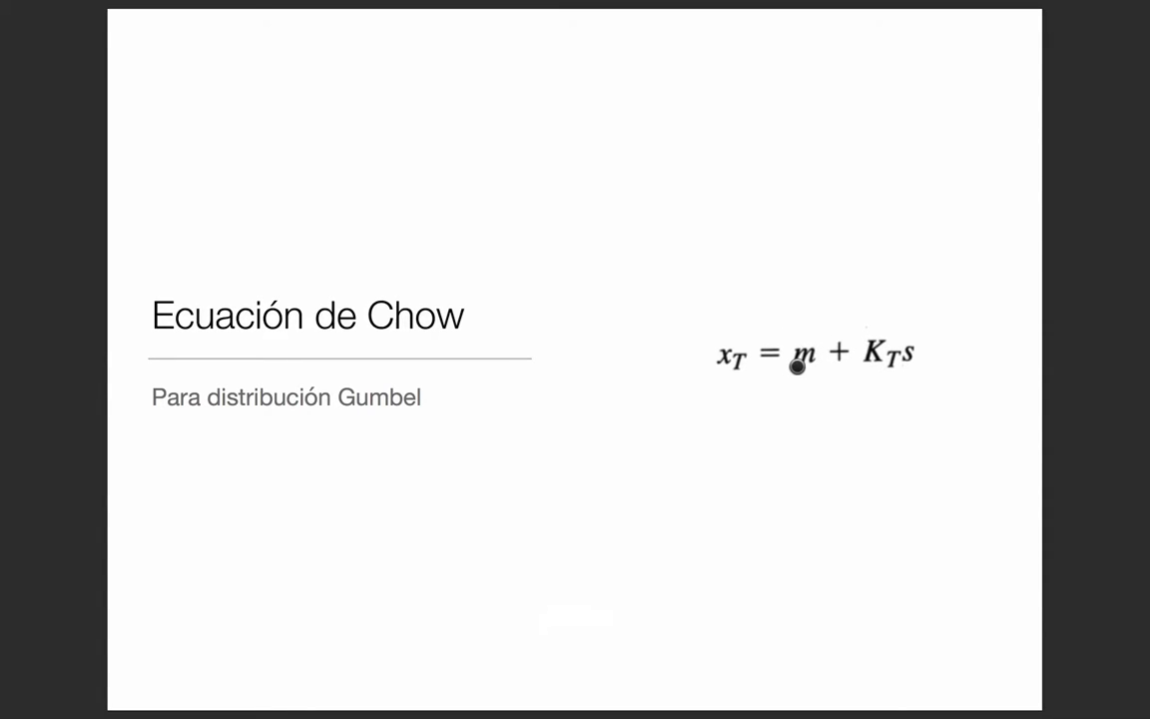
key(Right)
key(Right)
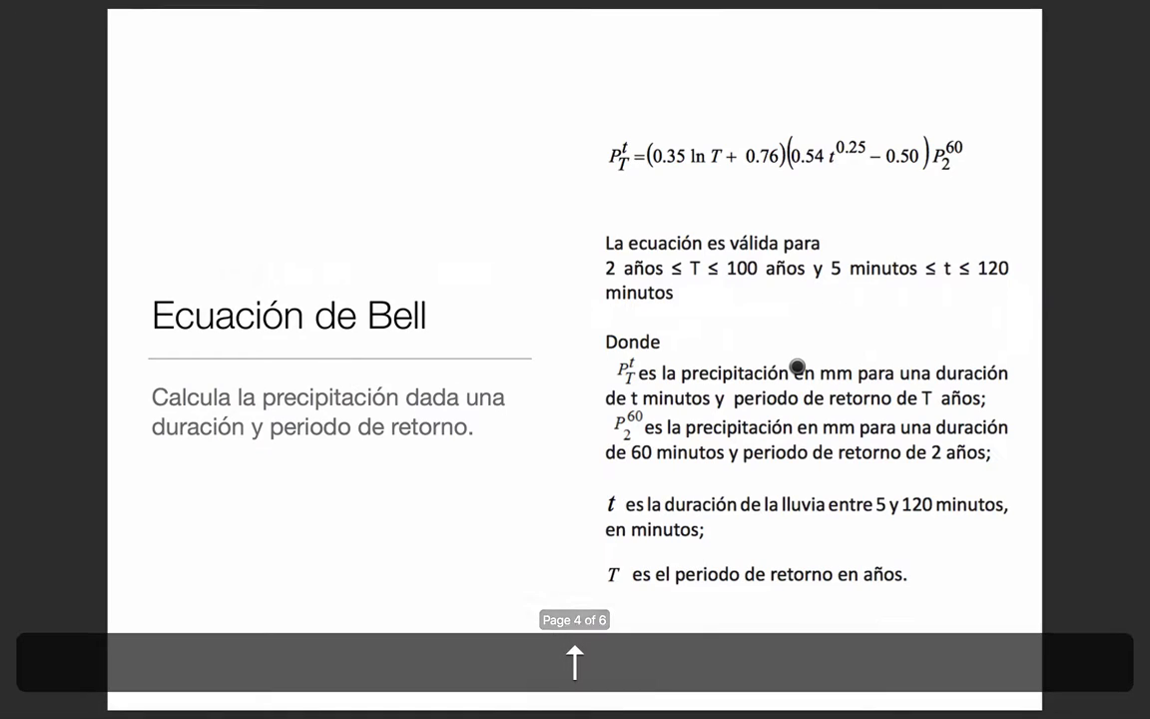
Return to the workbook and trace the terms of the Y5 precipitation formula: m and s in R64:R65 and KT in X5.
key(Right)
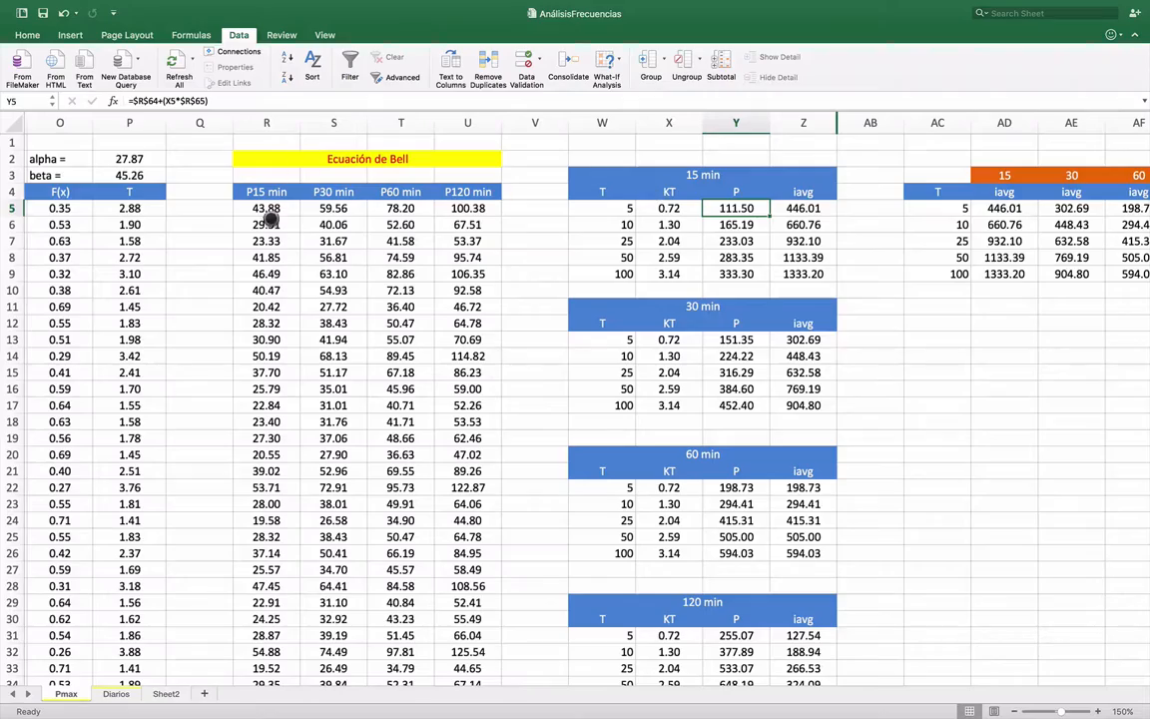
scroll(269, 221, down, 6)
scroll(267, 221, down, 5)
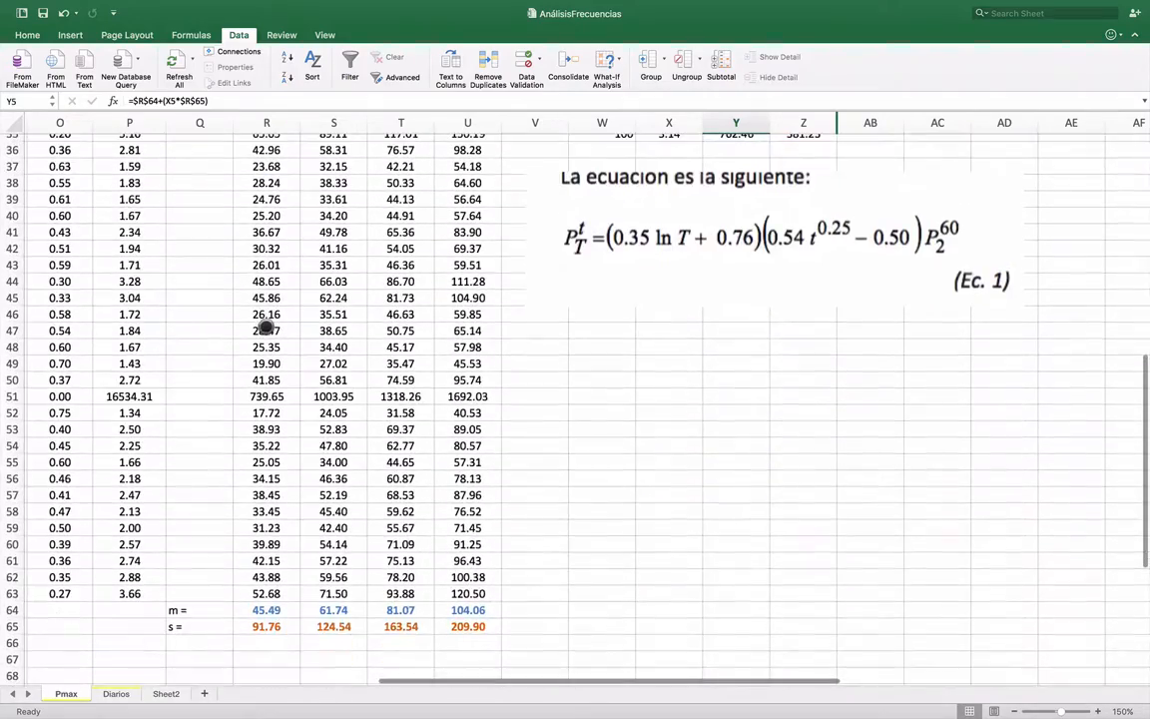
scroll(273, 560, up, 11)
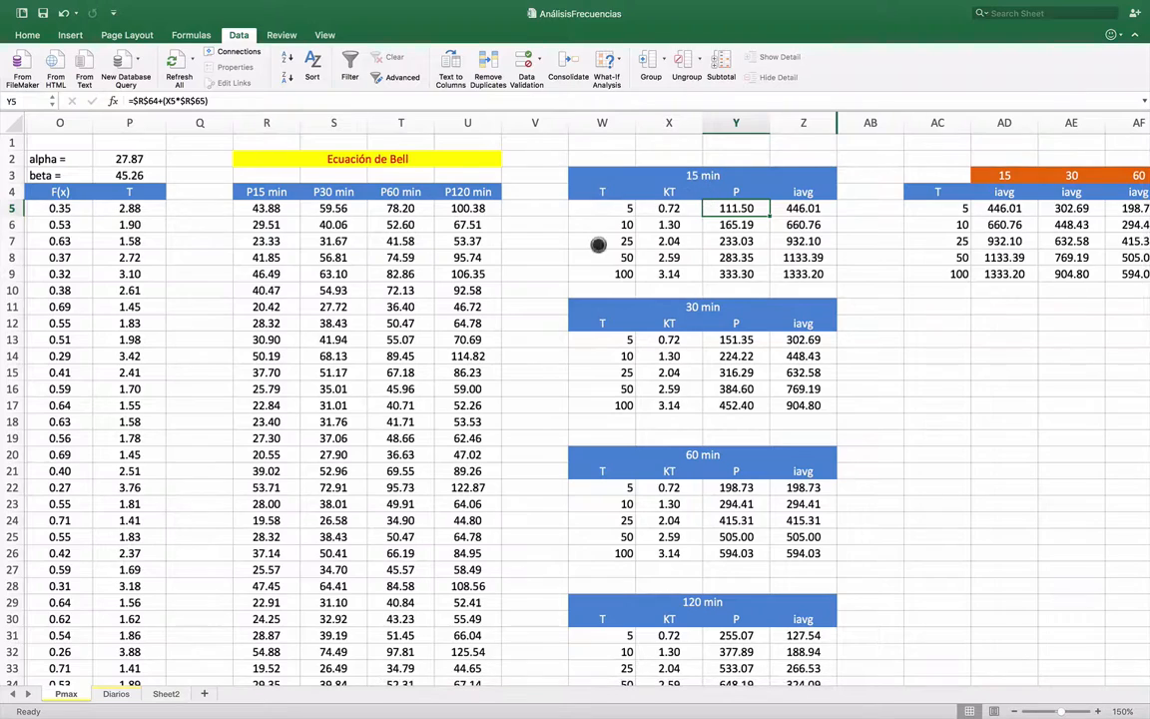
scroll(377, 344, down, 15)
scroll(378, 325, down, 1)
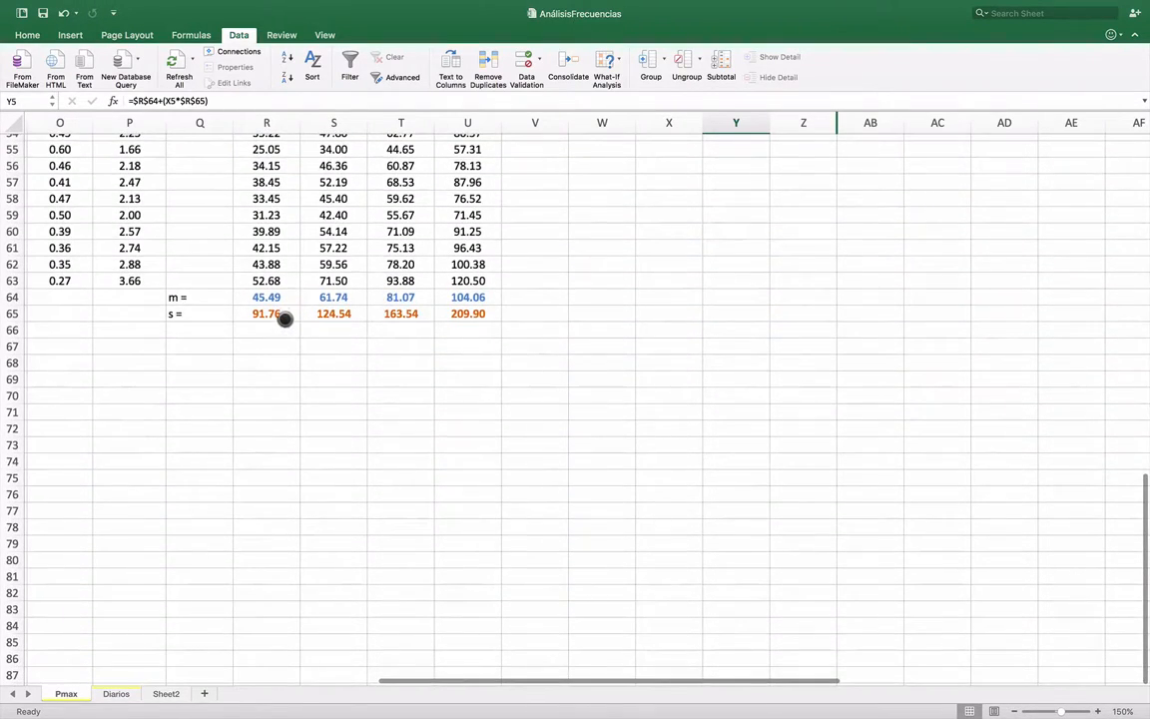
click(268, 314)
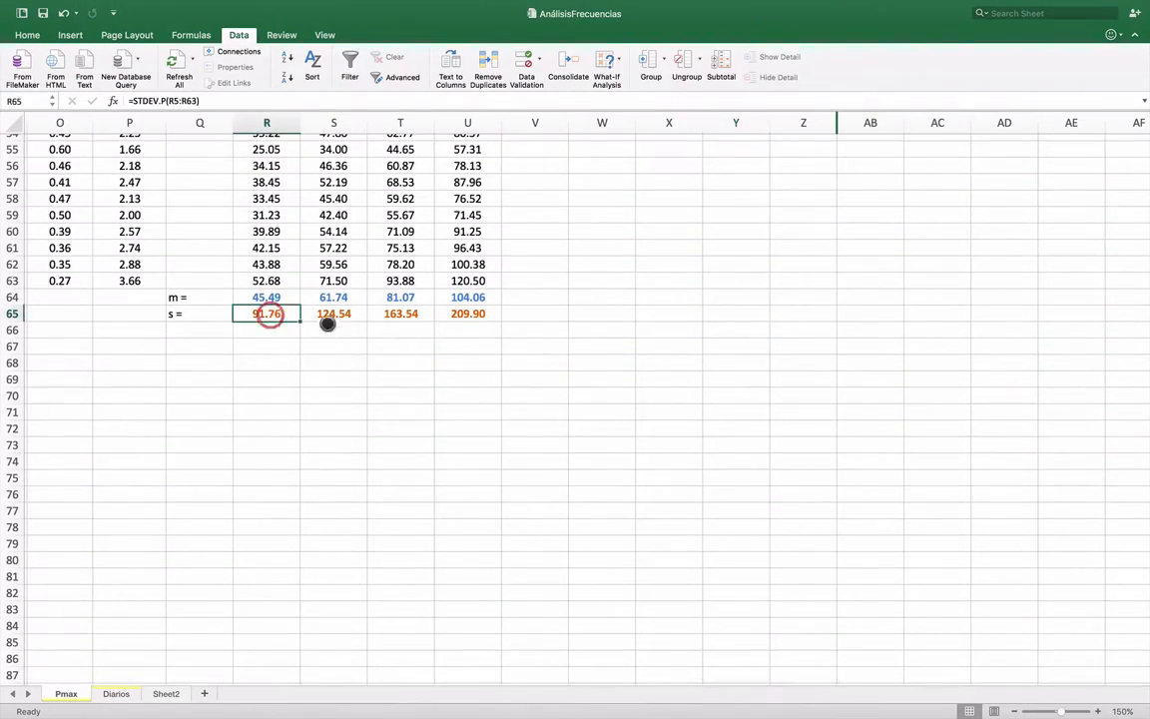
scroll(330, 323, up, 16)
scroll(305, 212, down, 1)
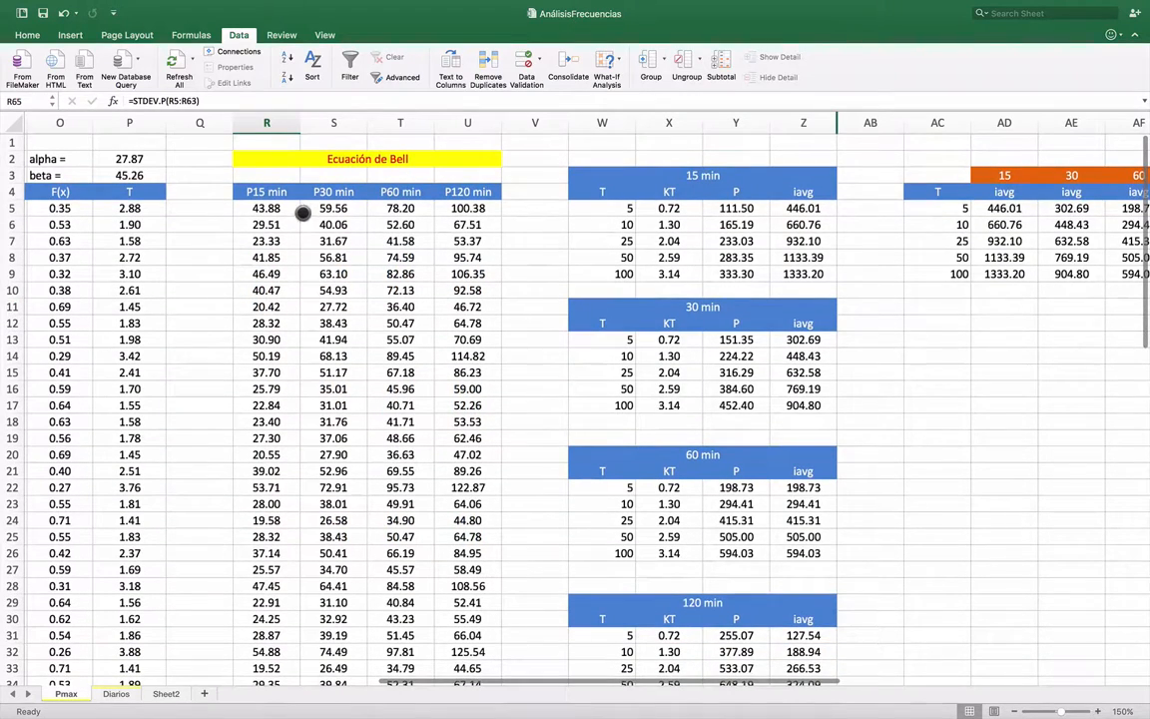
click(679, 213)
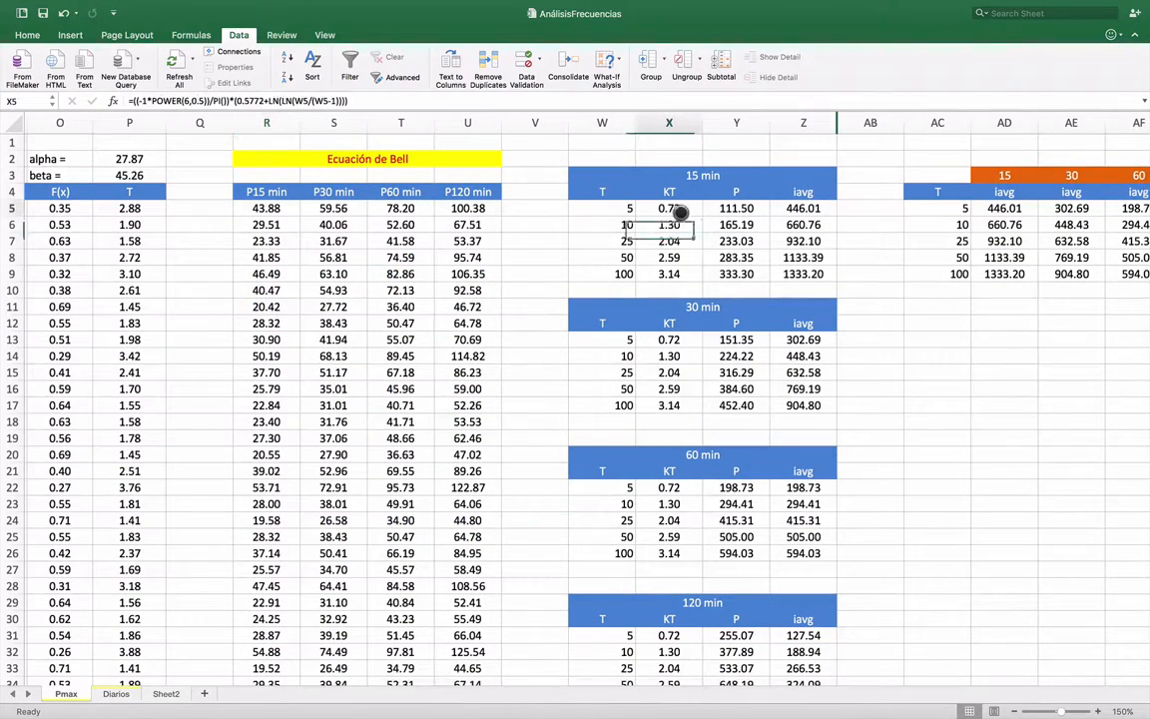
click(741, 207)
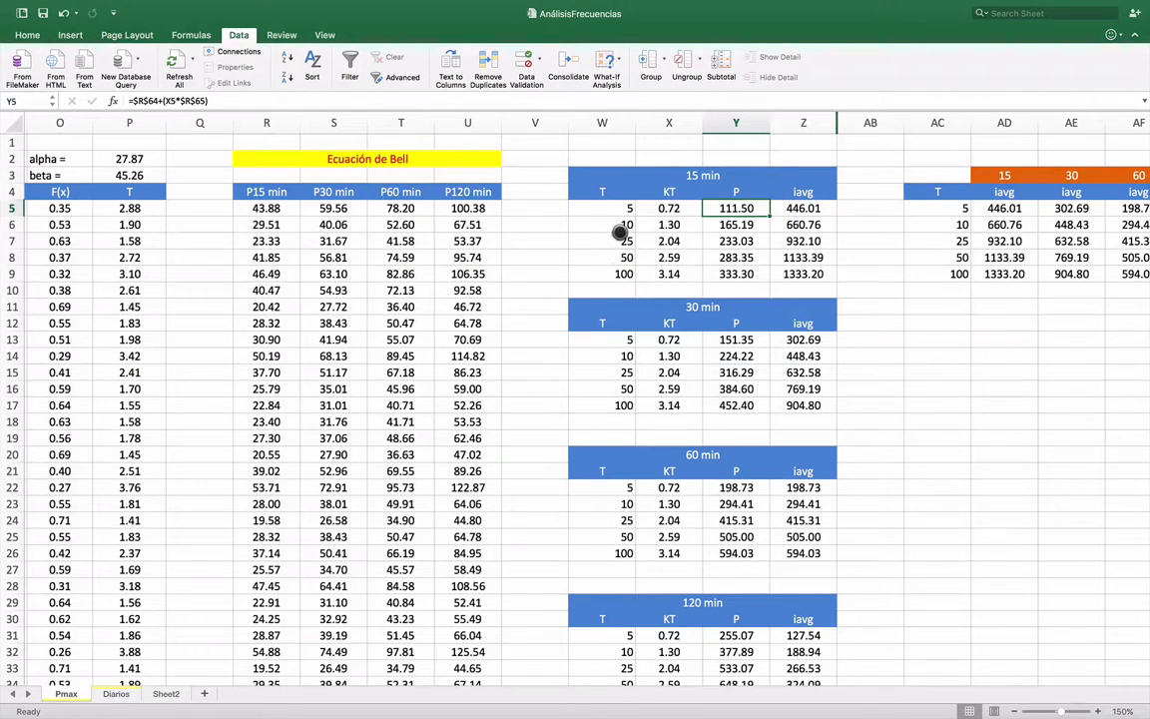
Examine the Pmax, F(x) and T columns beside the Bell precipitations and inspect the return period formula in P32.
scroll(619, 233, left, 2)
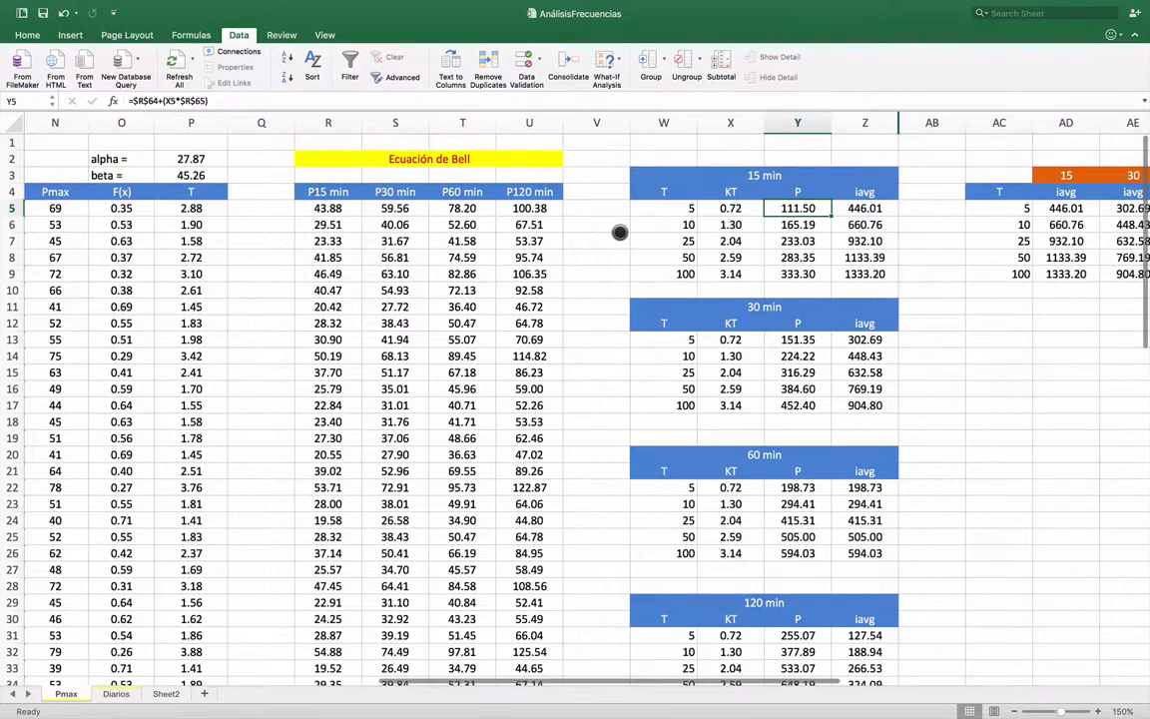
scroll(618, 233, right, 1)
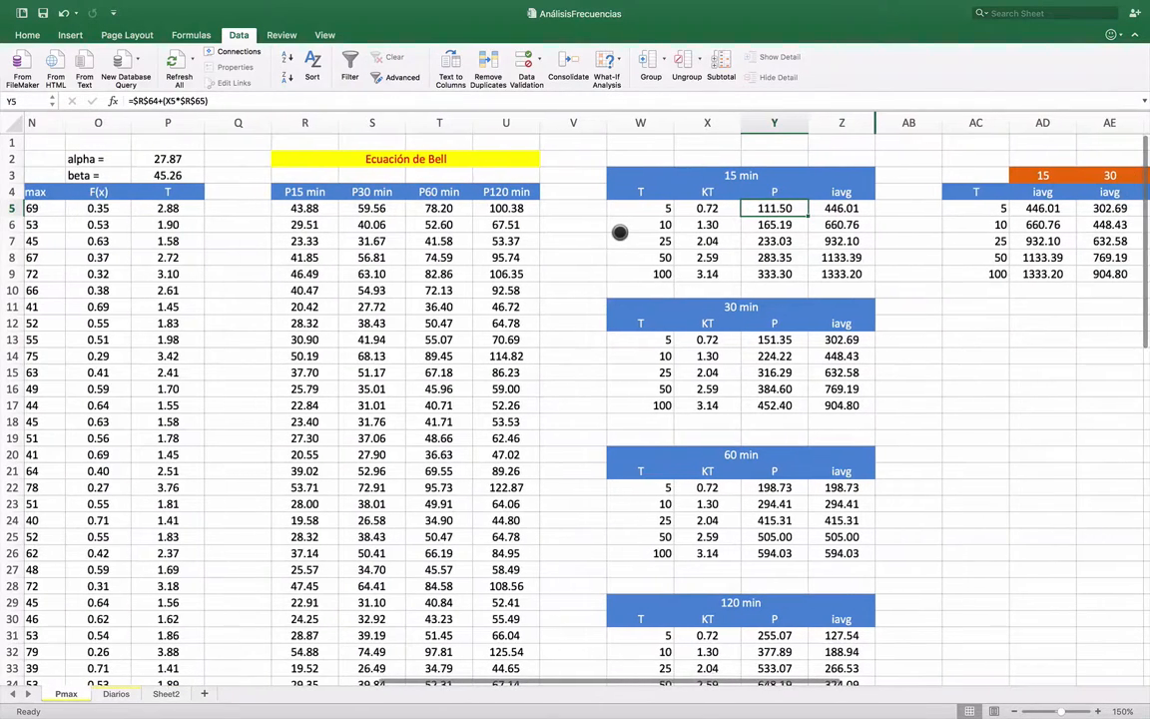
scroll(631, 223, left, 1)
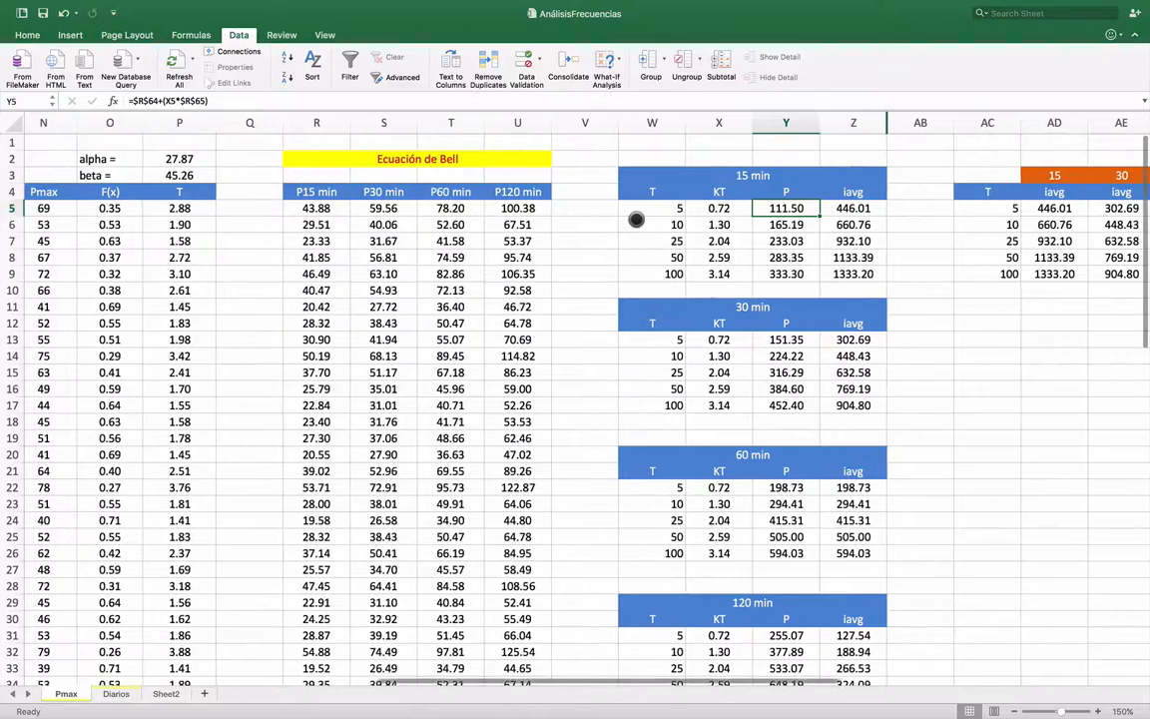
scroll(635, 218, left, 2)
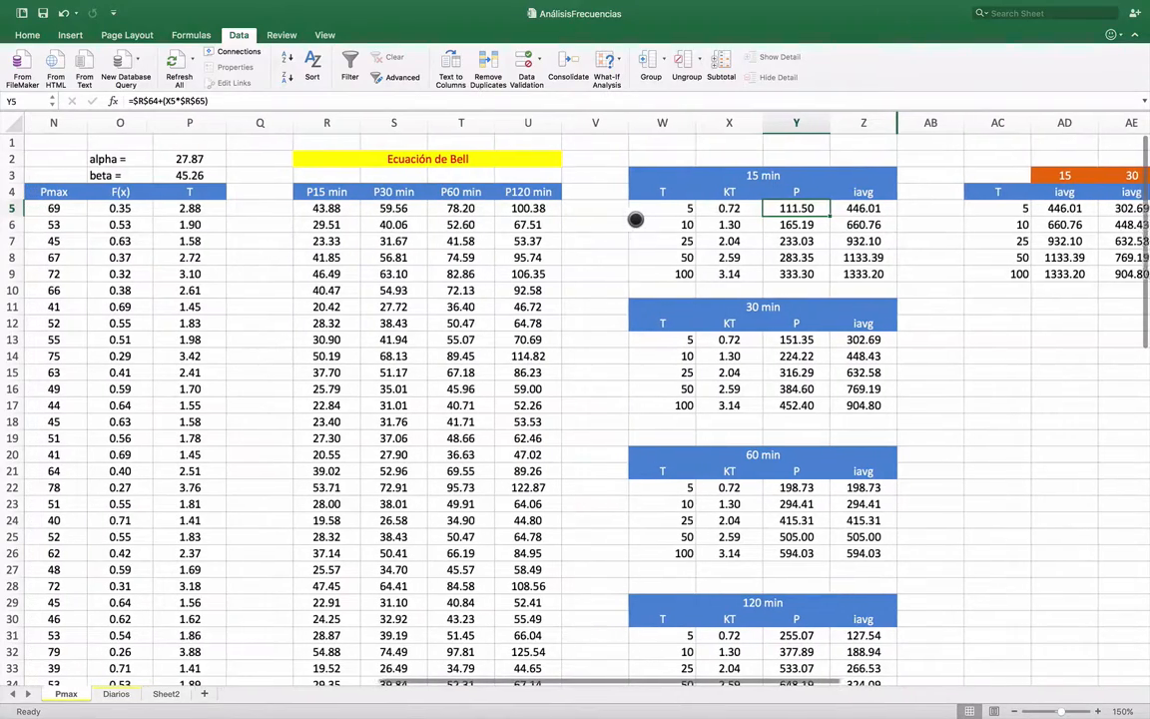
scroll(464, 238, down, 3)
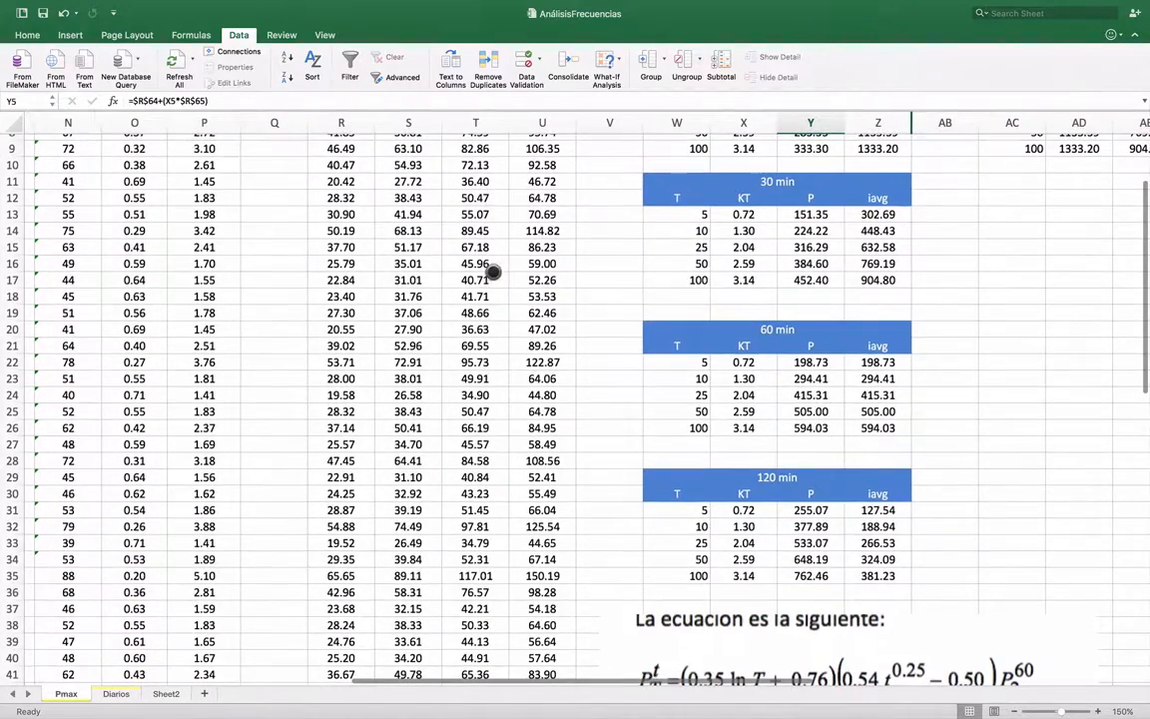
scroll(521, 267, down, 3)
scroll(520, 270, down, 5)
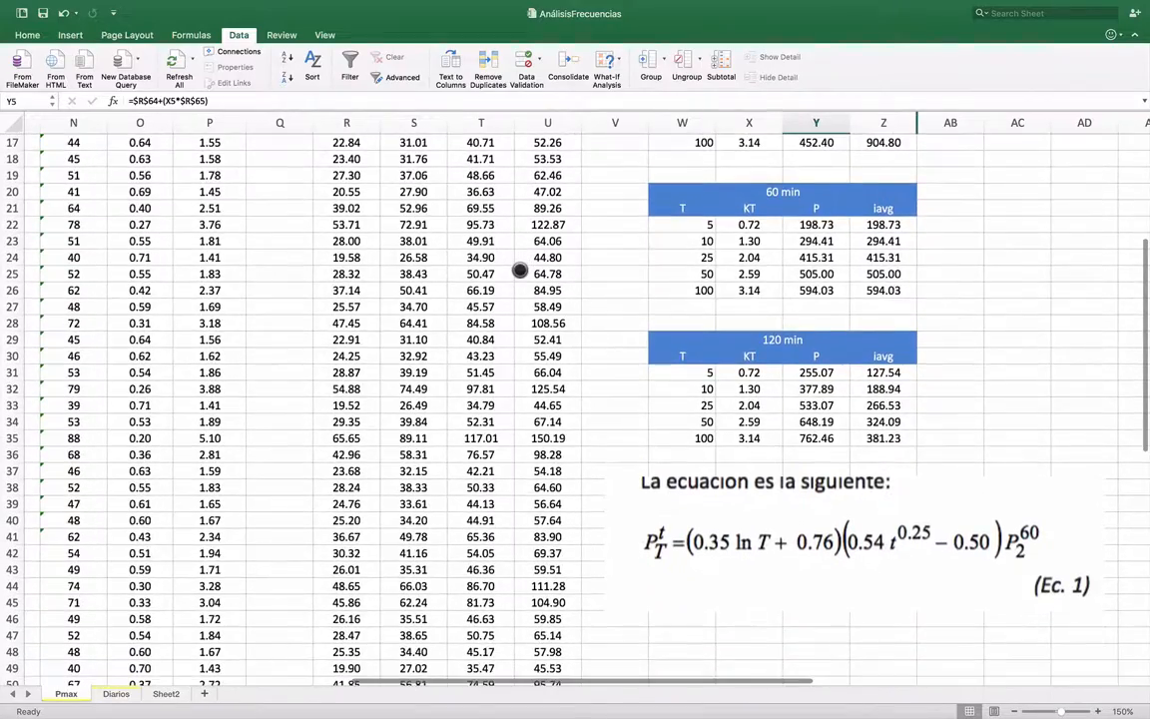
scroll(520, 269, up, 2)
scroll(520, 269, up, 5)
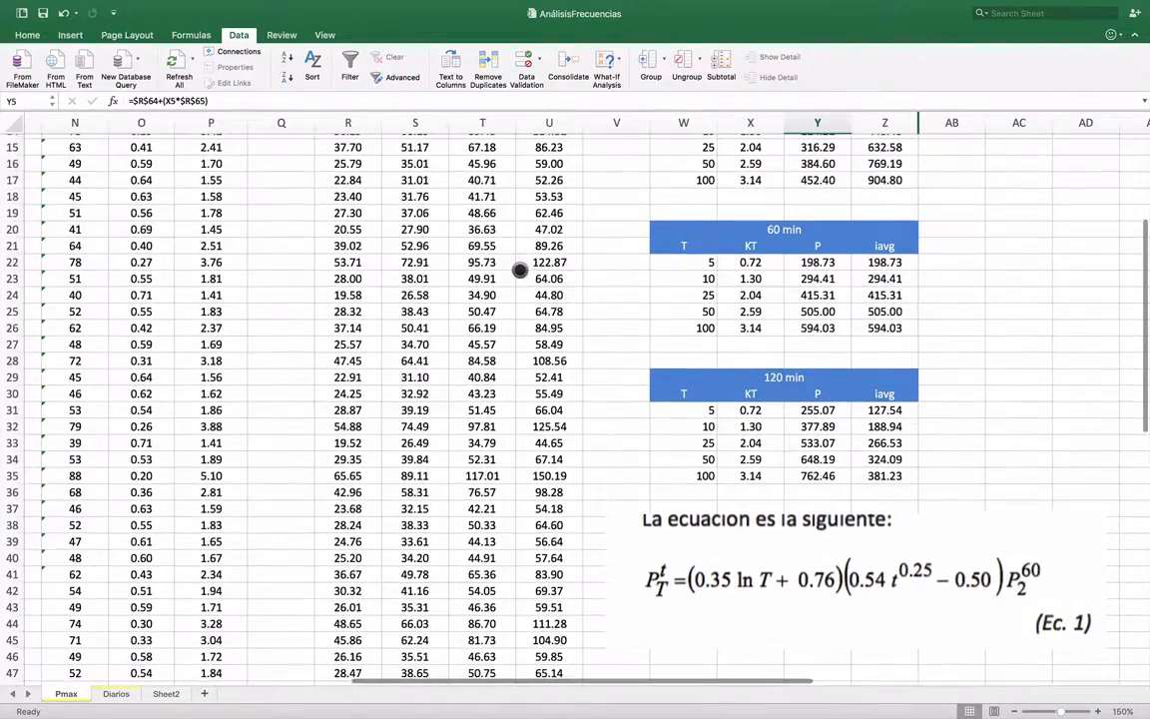
scroll(520, 269, up, 1)
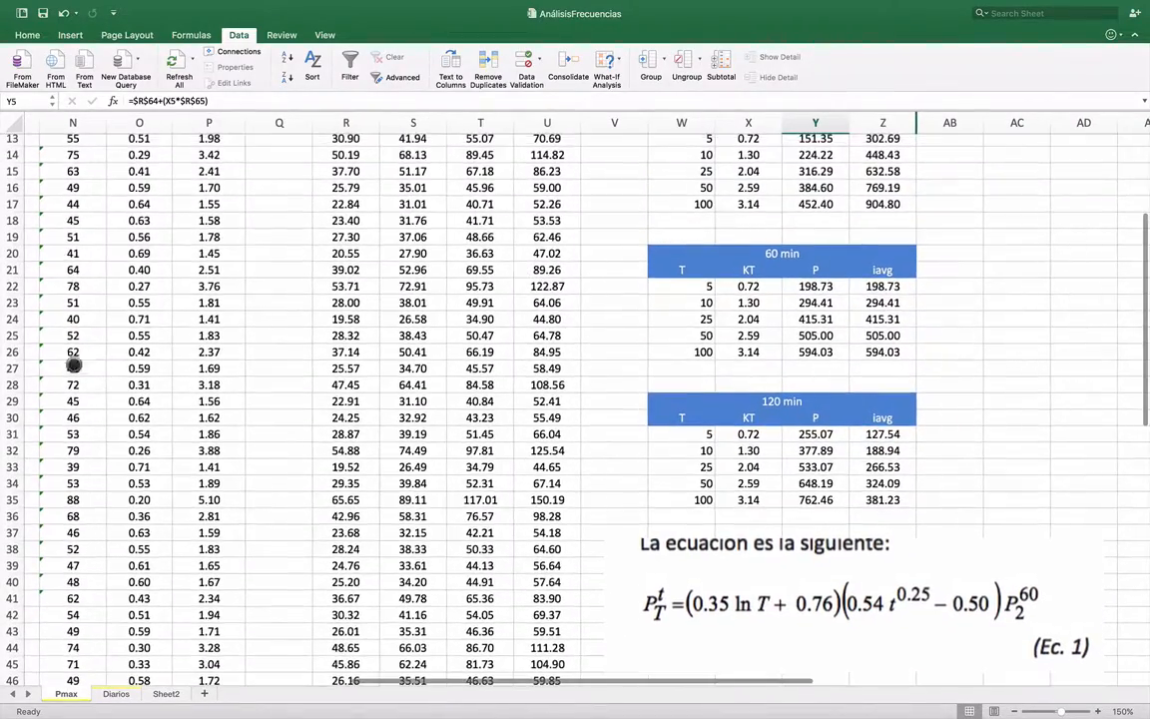
scroll(201, 458, up, 1)
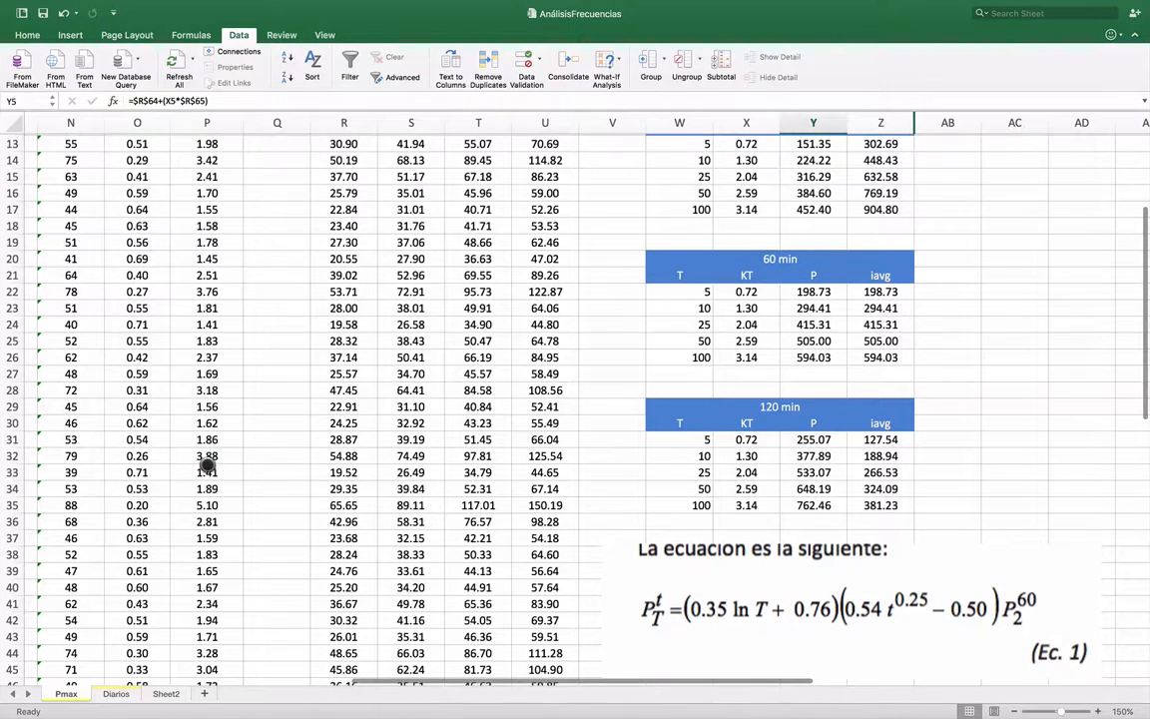
click(215, 454)
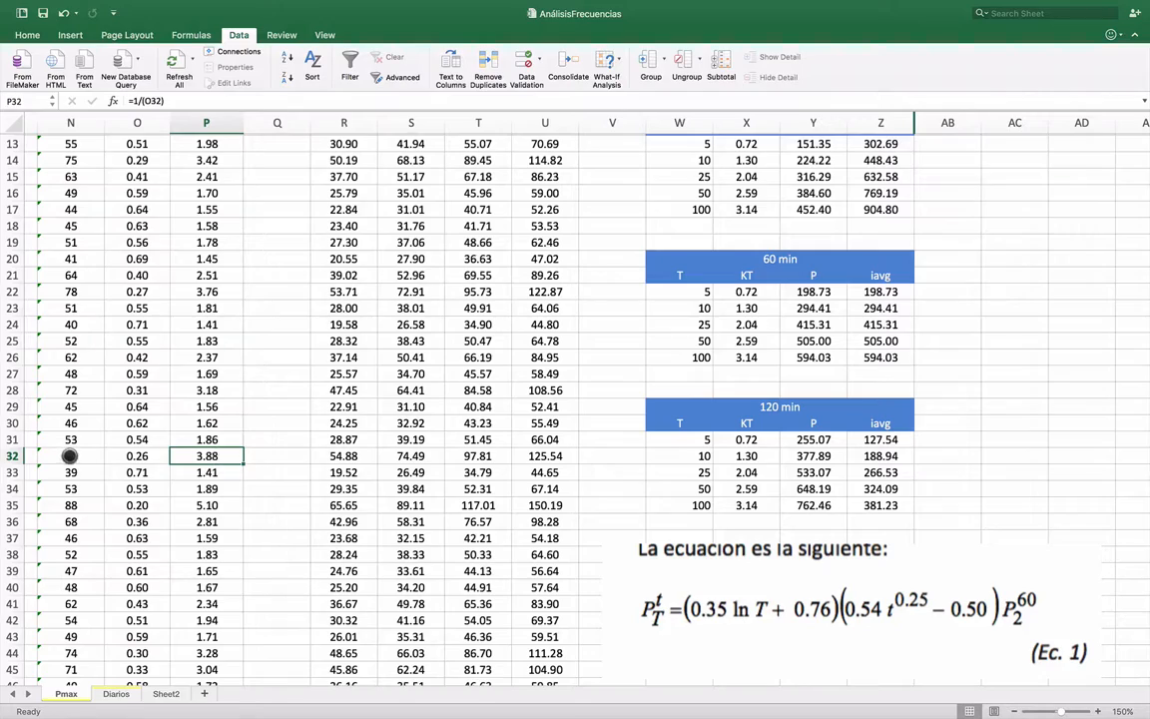
Inspect the average intensity formulas in Z5 to Z9 of the 15 min table and the precipitation formula in Y5 they build on.
scroll(788, 290, up, 5)
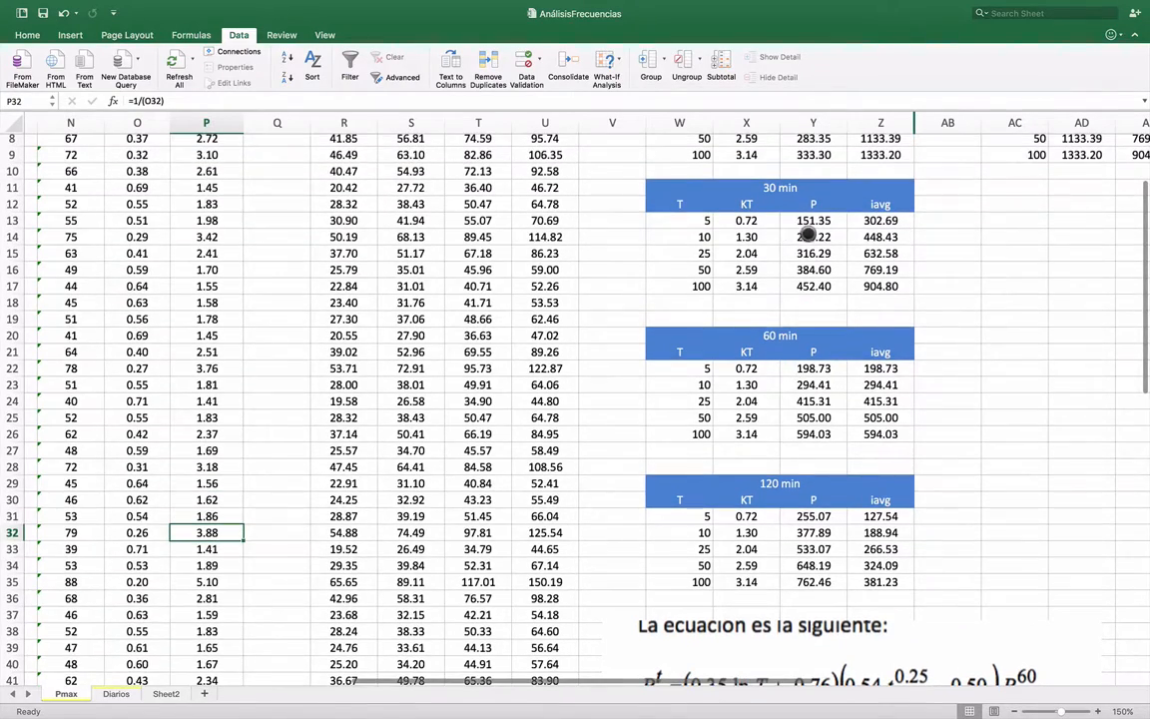
scroll(793, 225, up, 2)
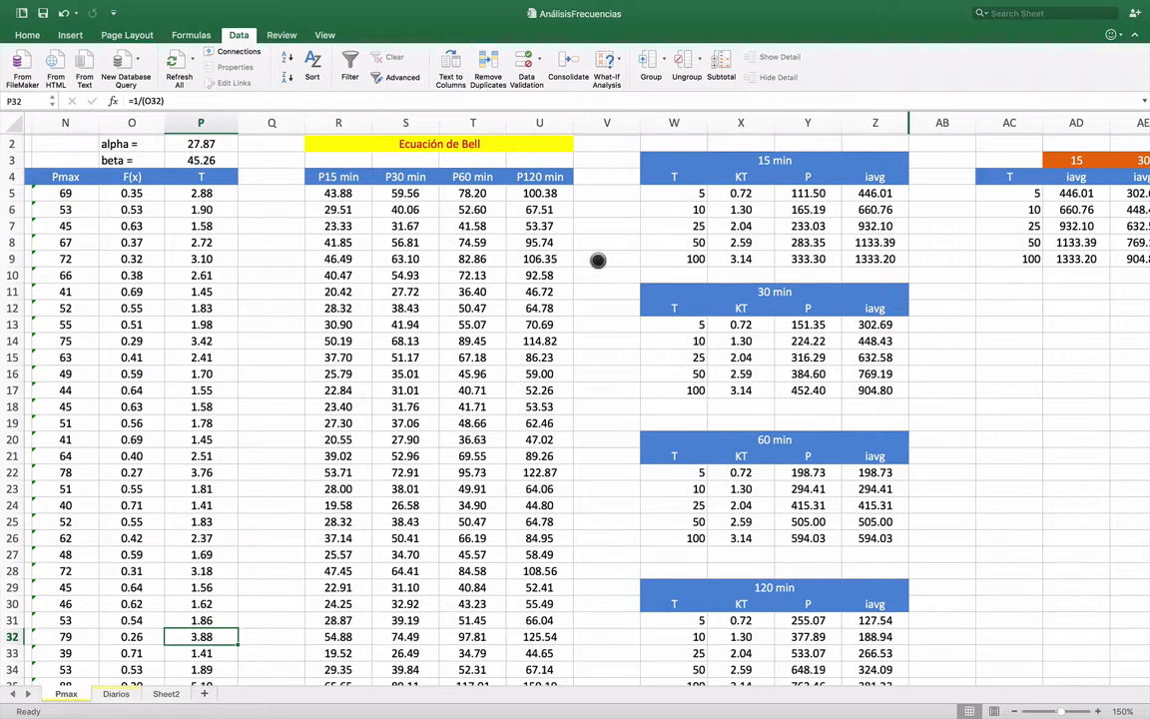
scroll(597, 259, down, 5)
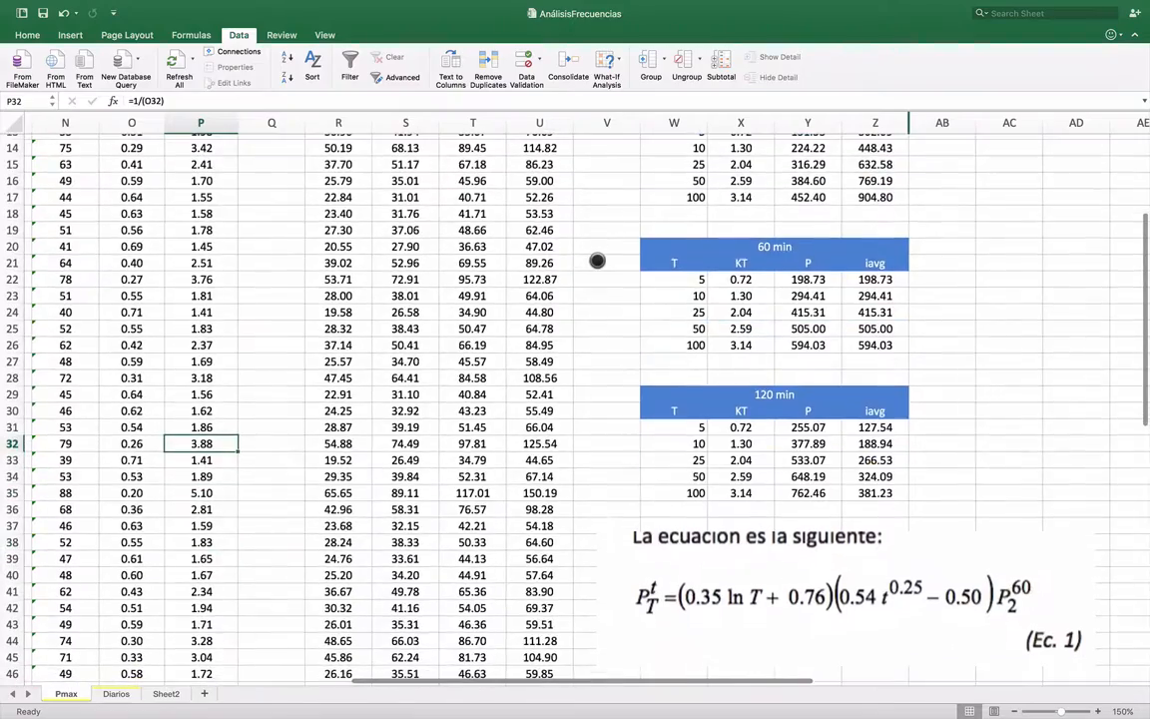
scroll(597, 260, down, 6)
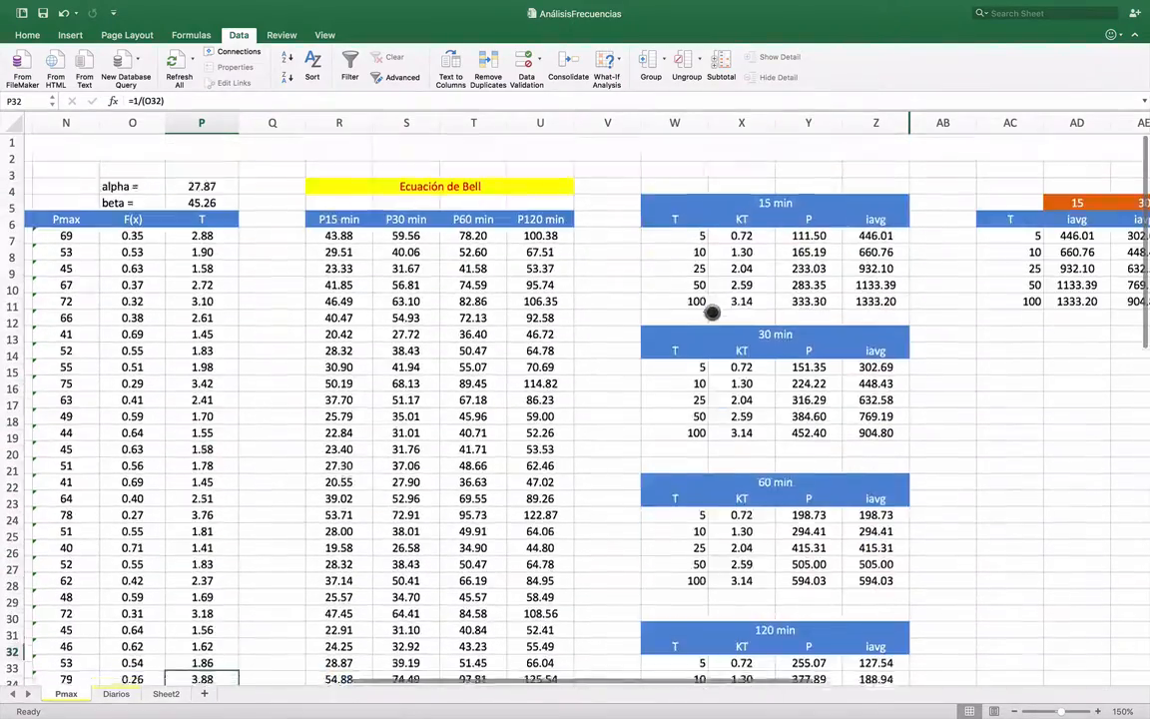
scroll(747, 301, up, 11)
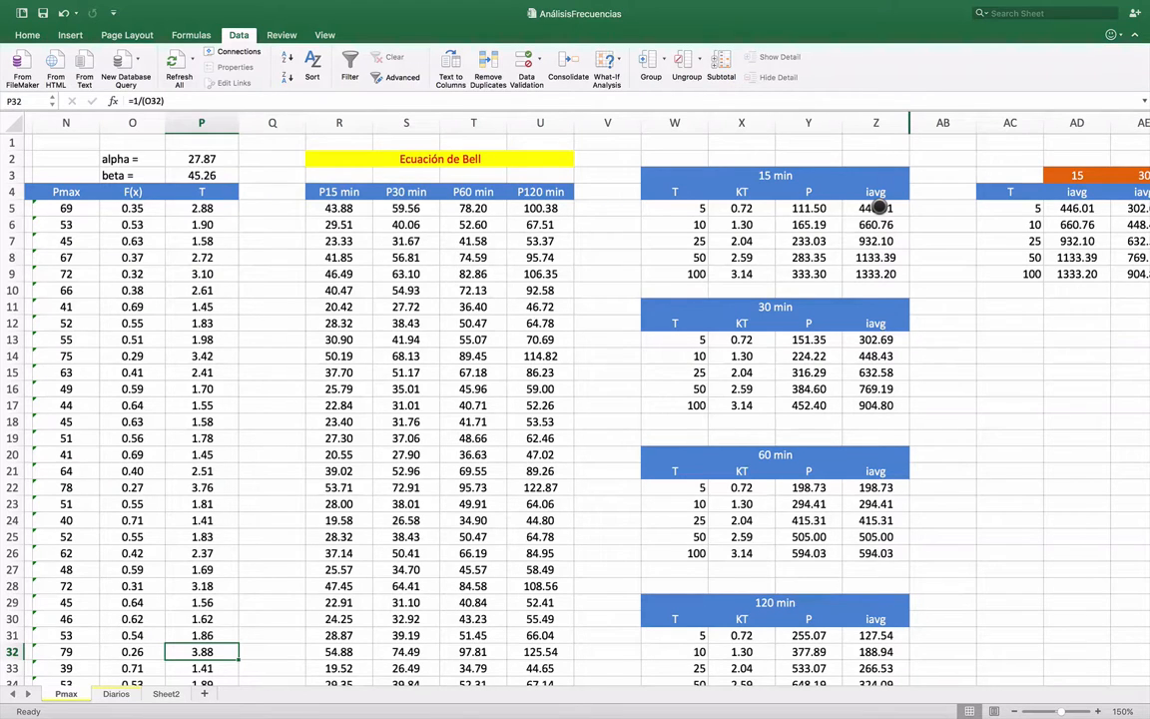
click(876, 207)
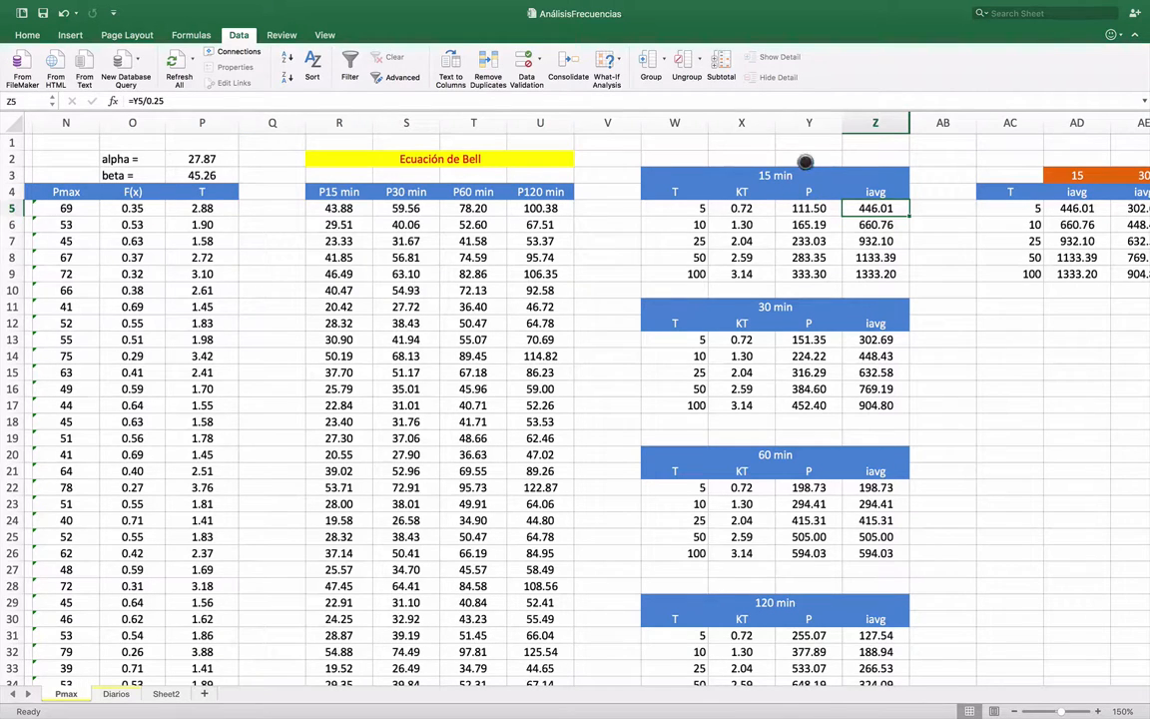
click(808, 207)
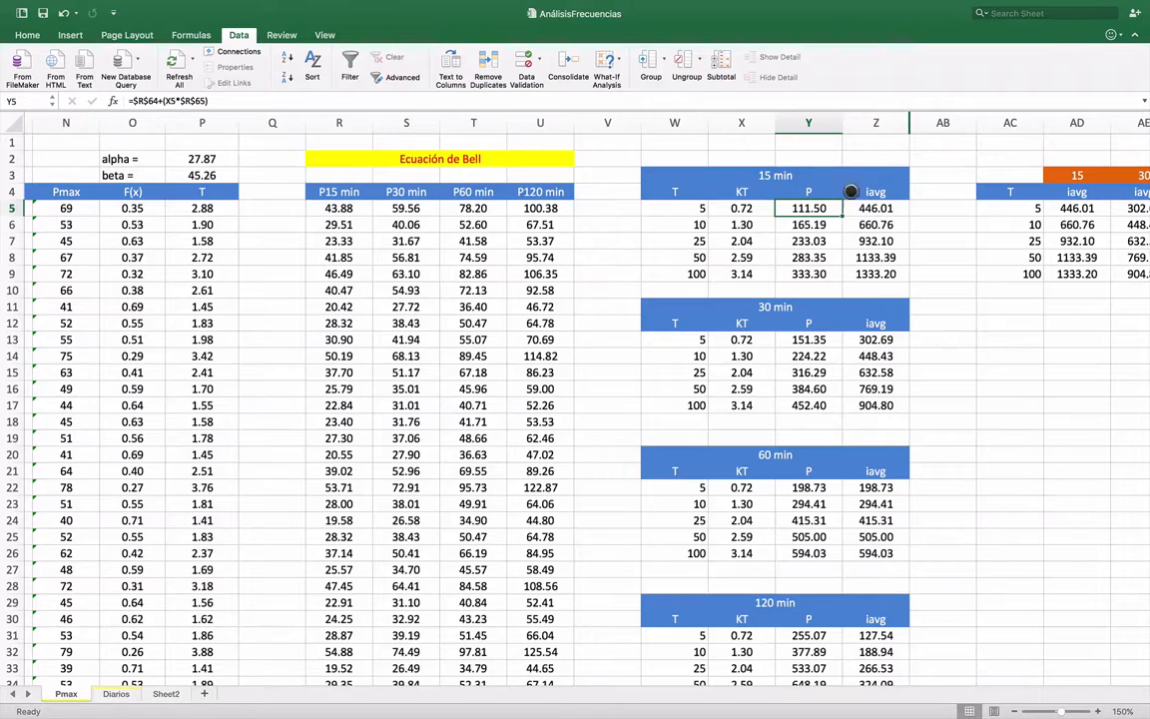
click(875, 208)
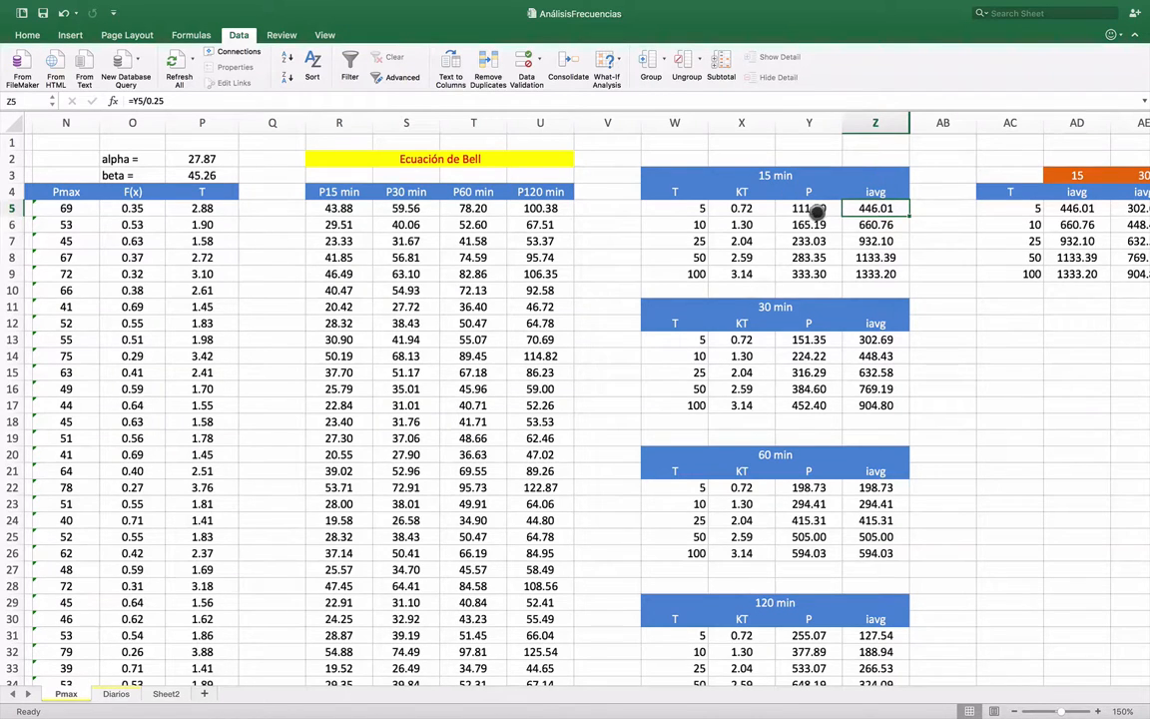
click(875, 226)
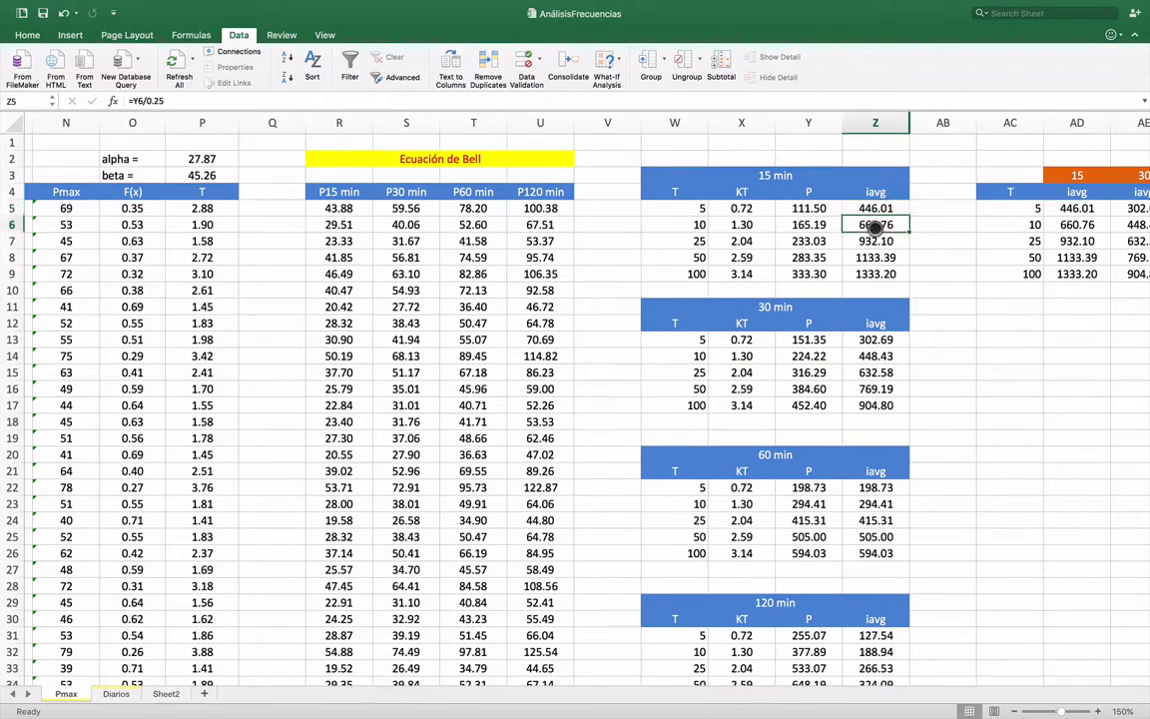
key(Down)
key(Down)
key(Down)
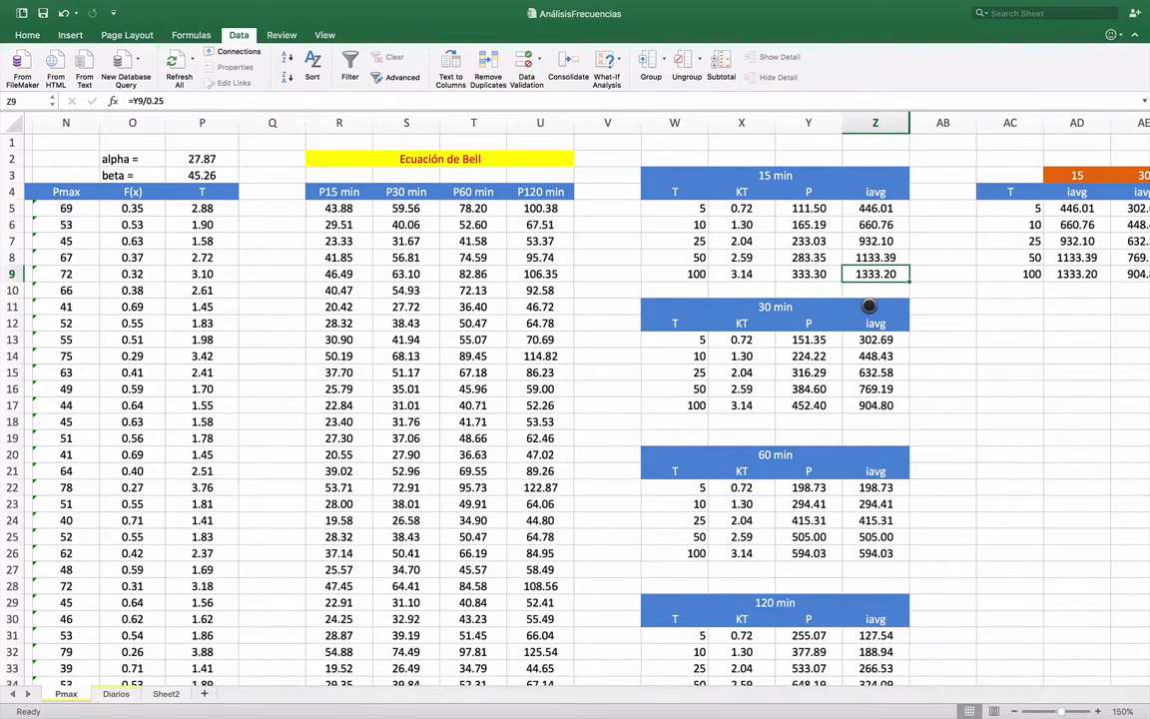
Inspect the KT, precipitation and average intensity formulas of the 30 min table in X14, Y13 and Z13.
click(745, 358)
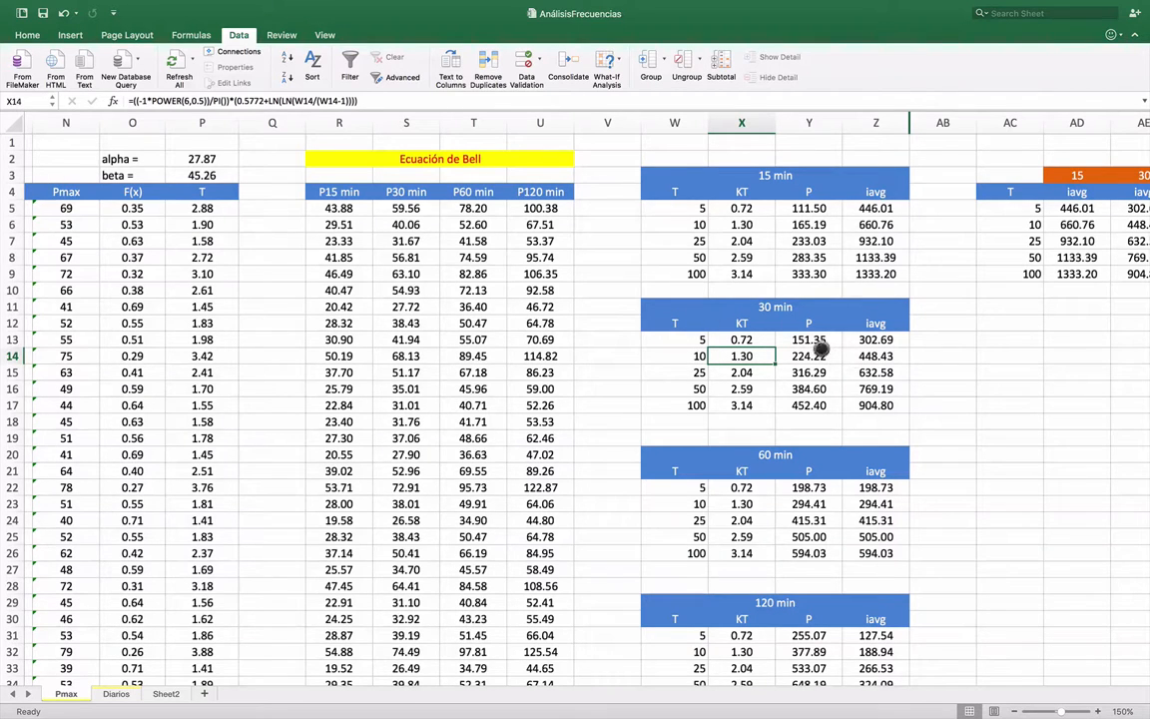
click(819, 342)
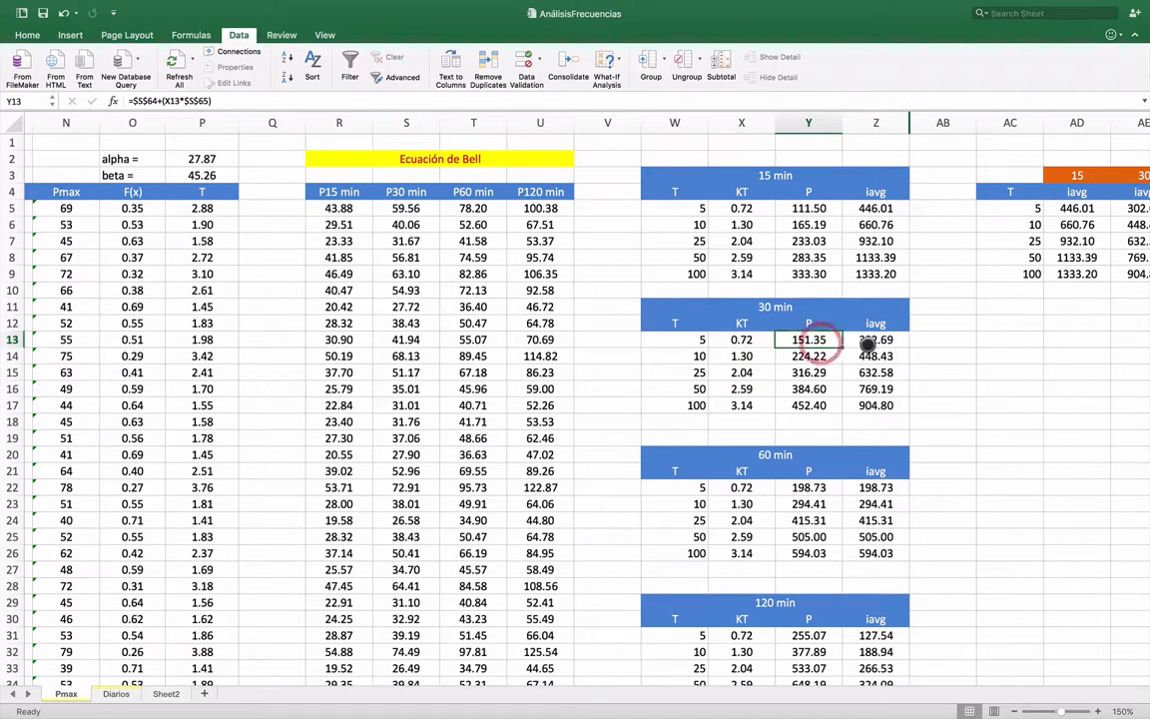
click(873, 340)
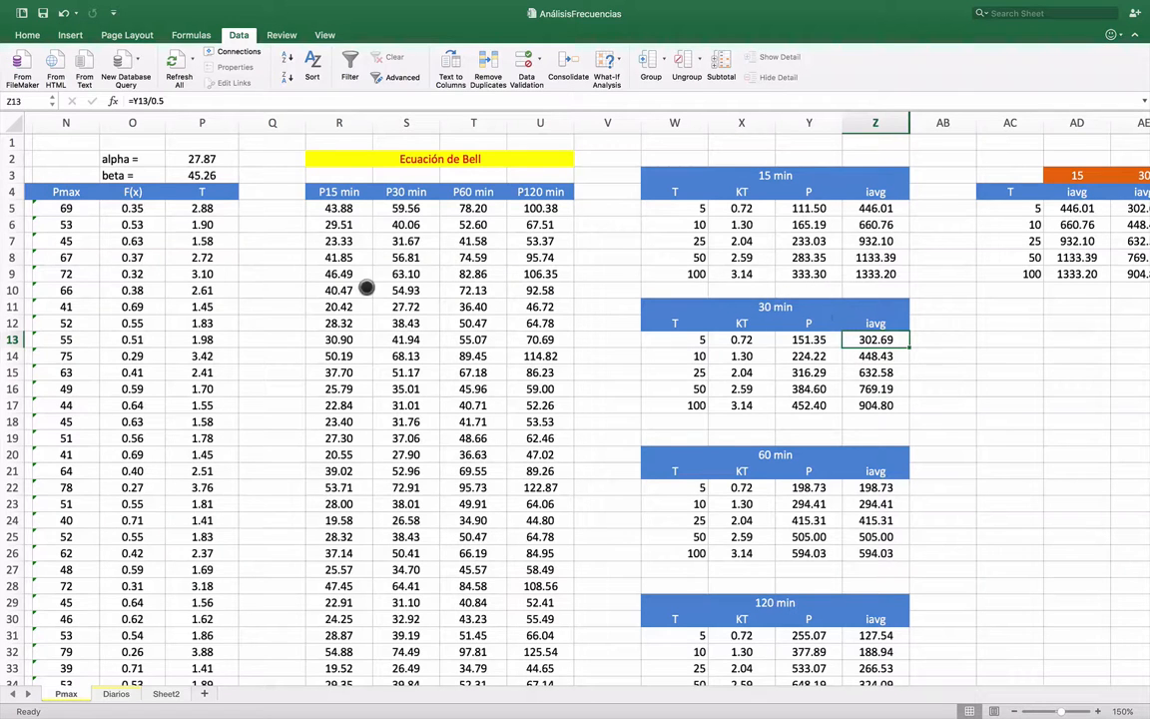
Inspect the average intensity formulas of the 60 min and 120 min tables in Z23 and Z33.
scroll(691, 399, down, 5)
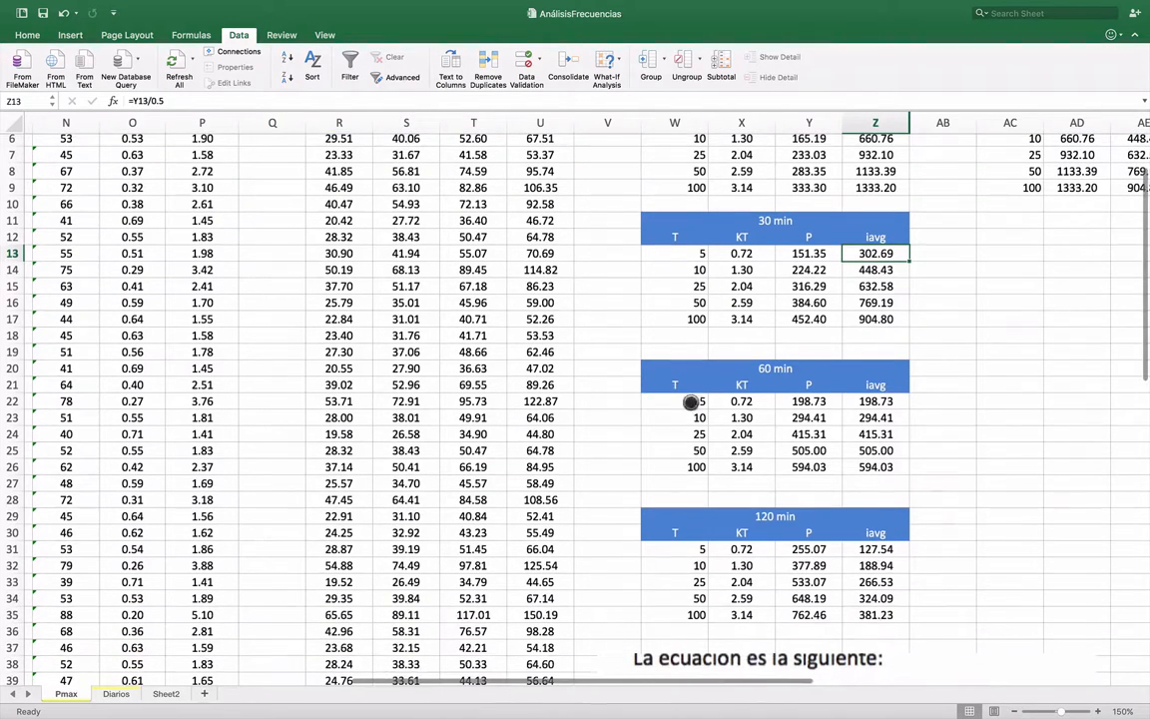
click(891, 419)
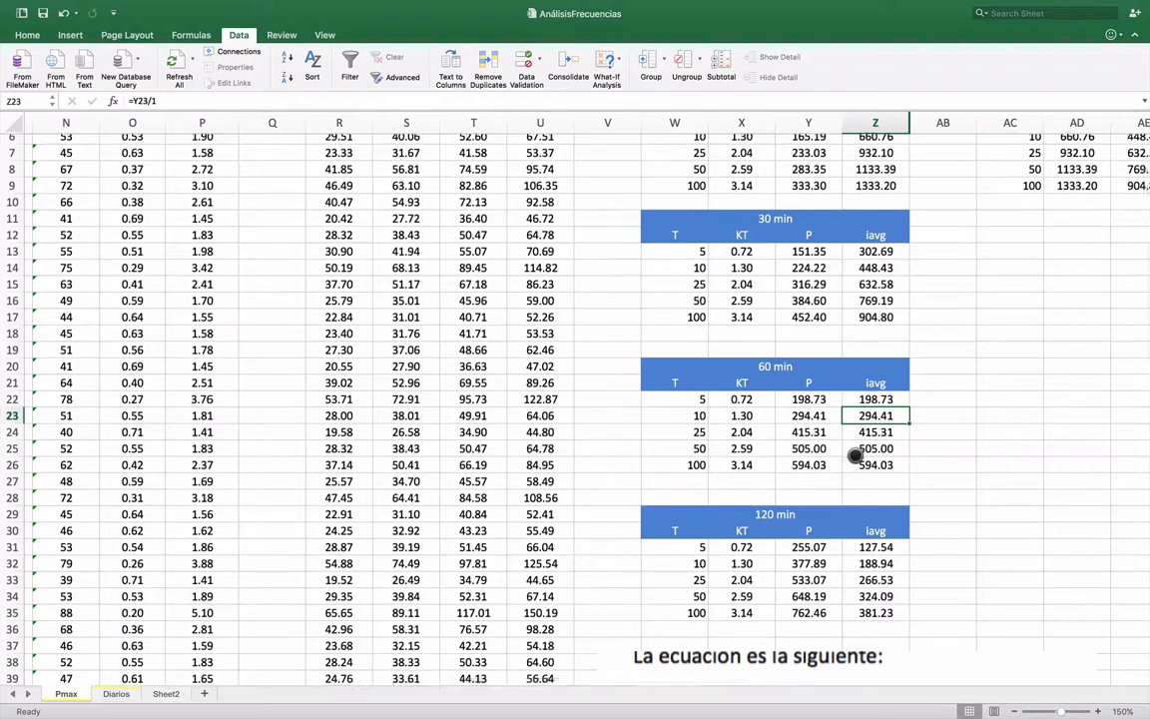
scroll(855, 461, down, 4)
click(875, 510)
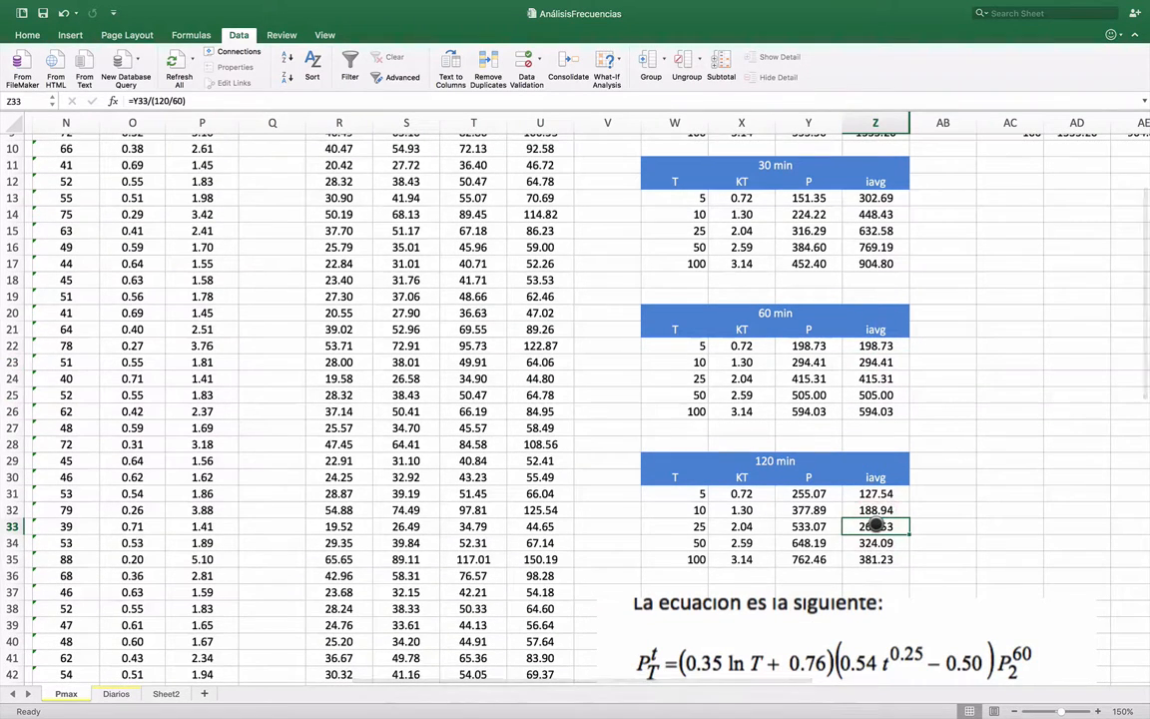
click(875, 524)
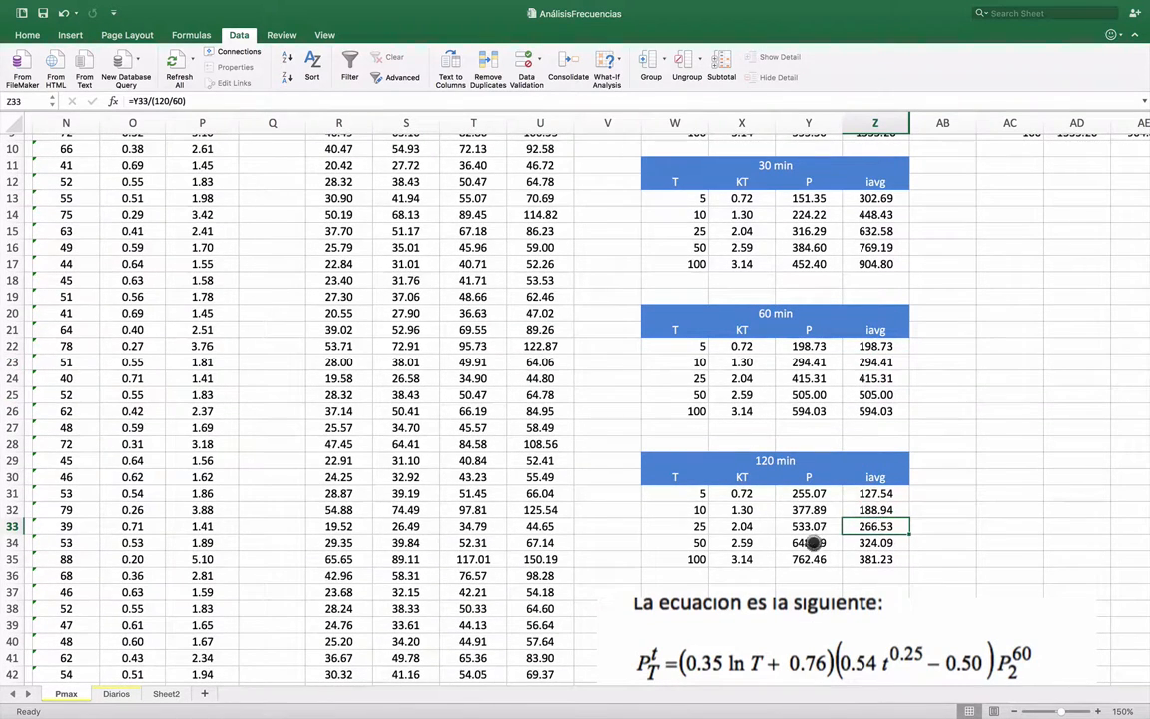
Examine the 15, 30, 60 and 120 min tables and the summary table of average intensities in AC3:AG9.
scroll(679, 399, down, 3)
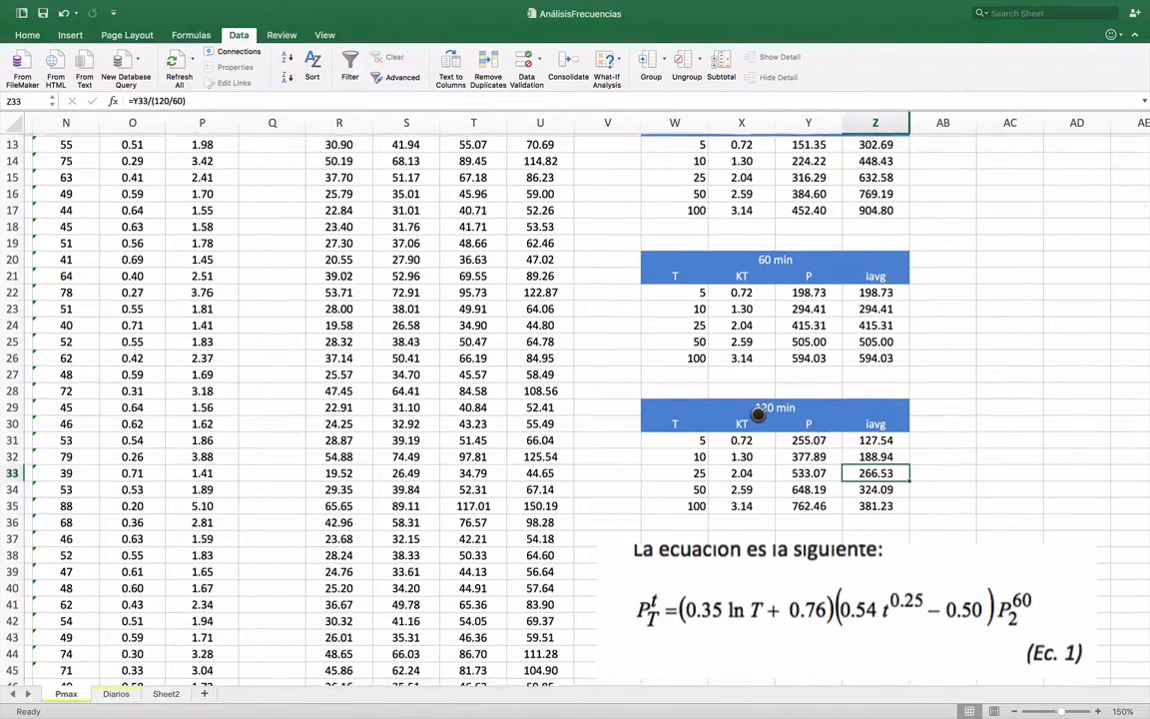
scroll(756, 413, up, 6)
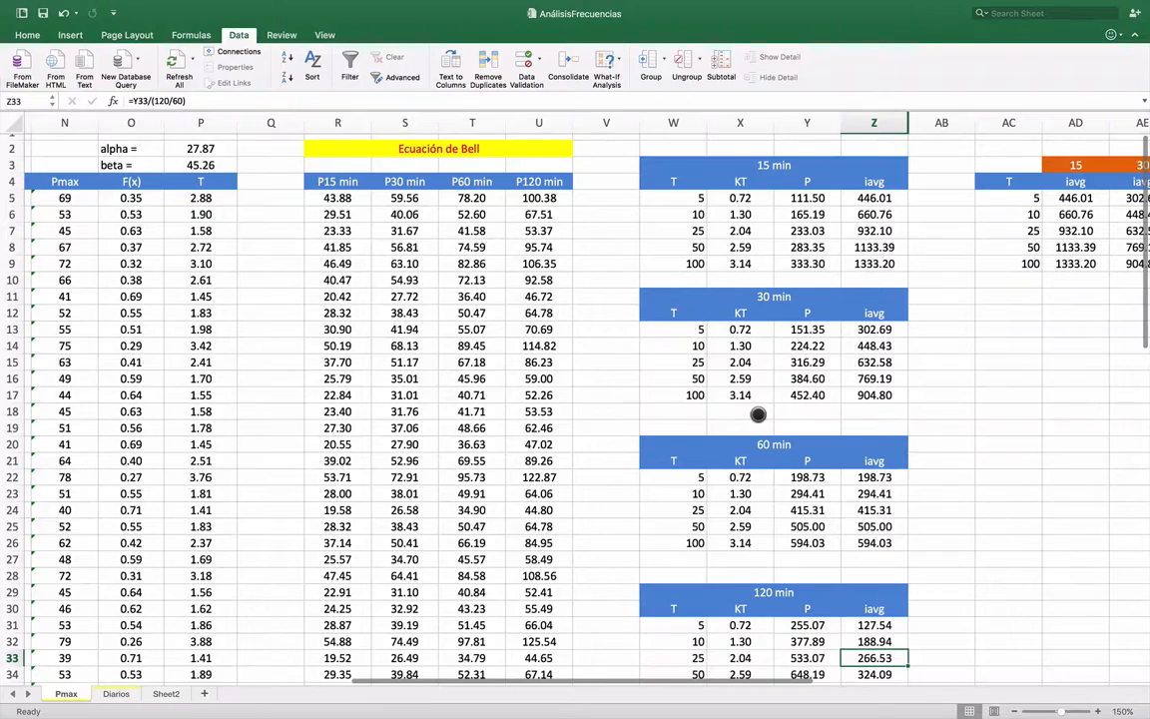
scroll(758, 414, up, 1)
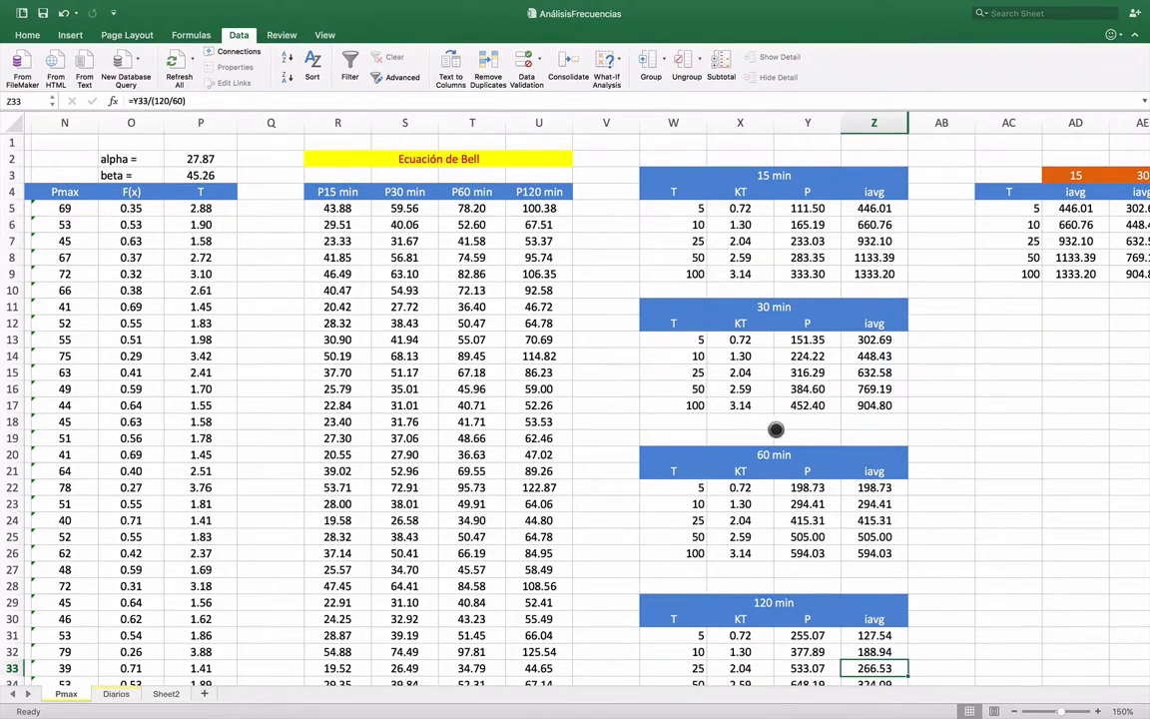
scroll(776, 430, down, 5)
scroll(773, 431, up, 5)
scroll(731, 271, right, 5)
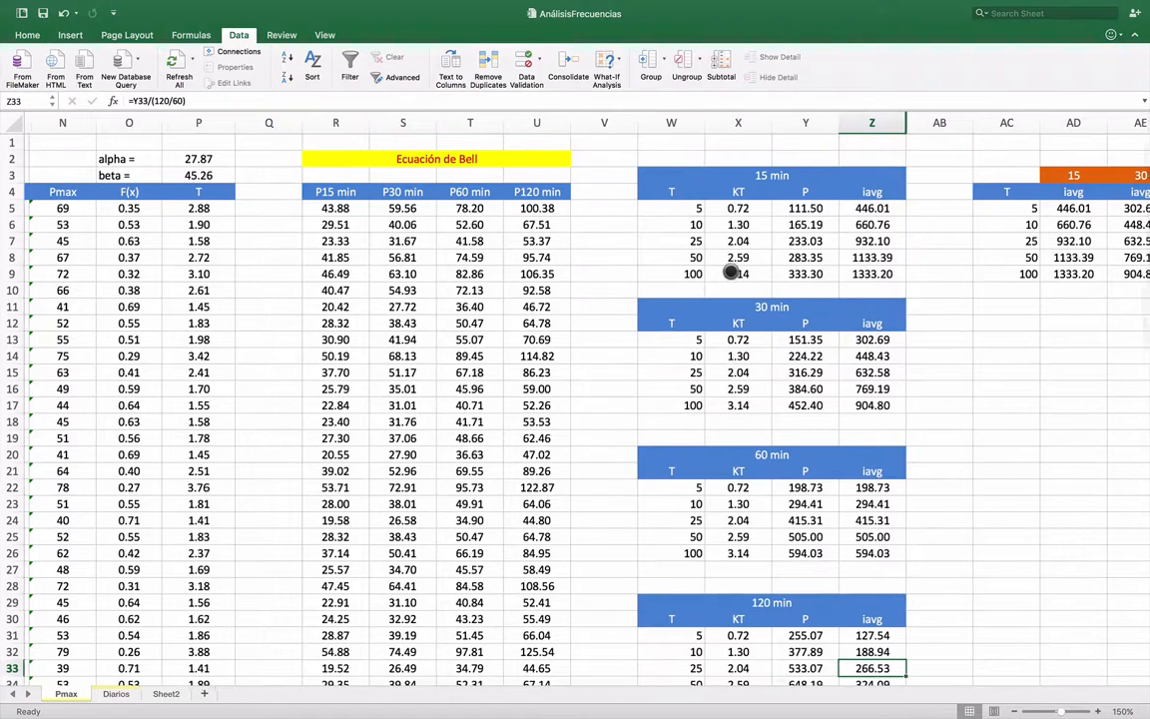
scroll(730, 272, right, 2)
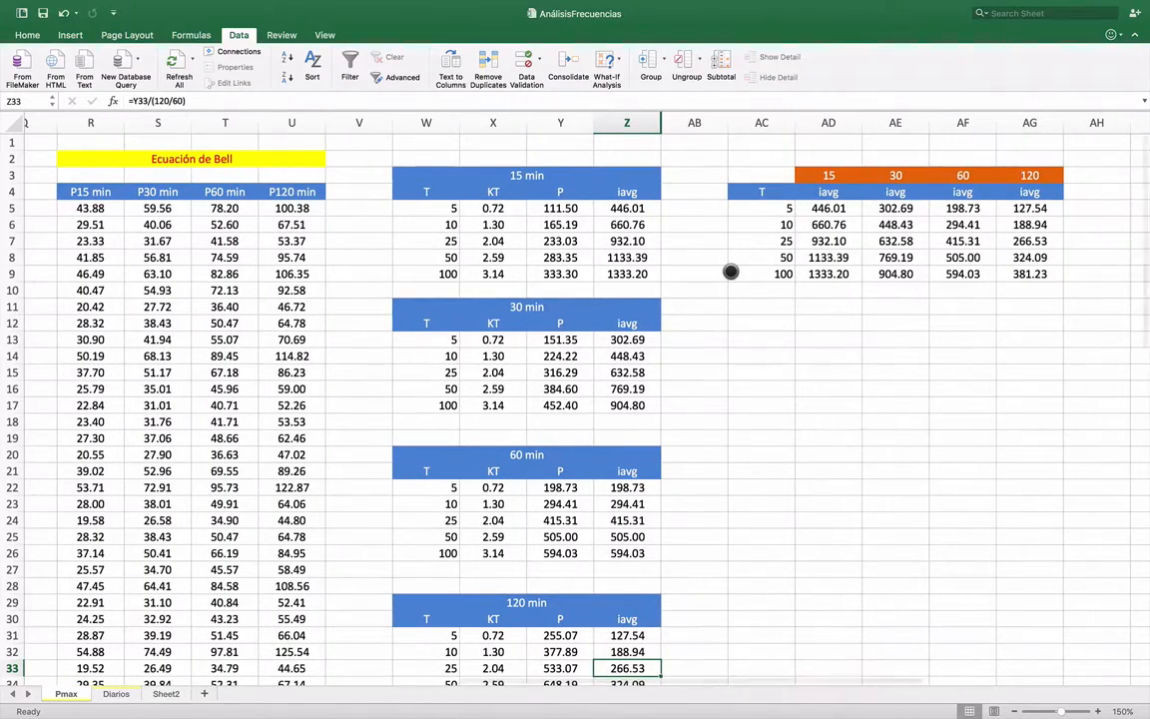
scroll(731, 271, down, 3)
scroll(730, 272, up, 3)
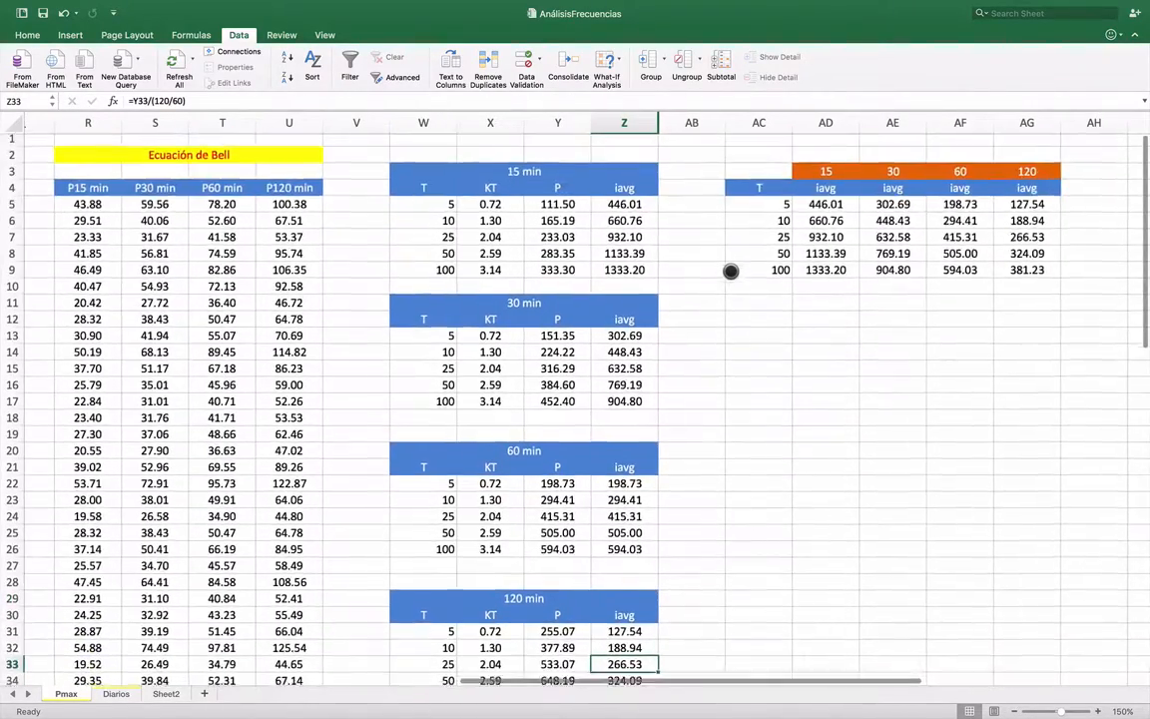
scroll(731, 271, down, 7)
scroll(730, 271, up, 1)
scroll(731, 271, up, 4)
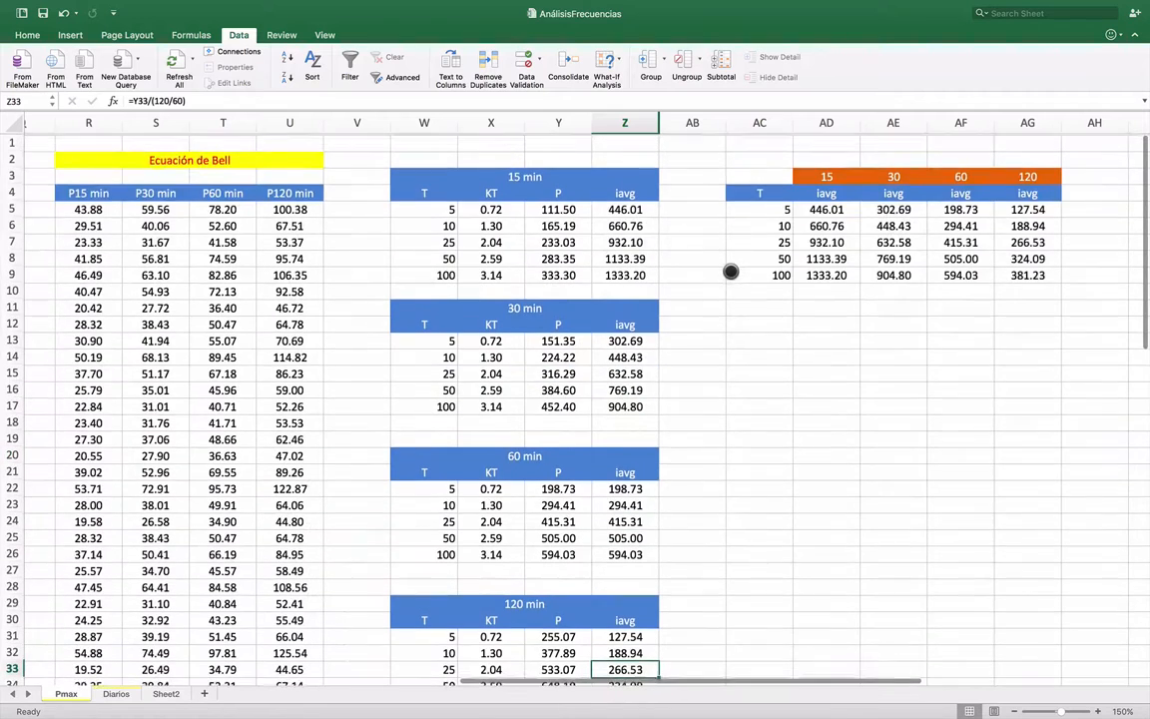
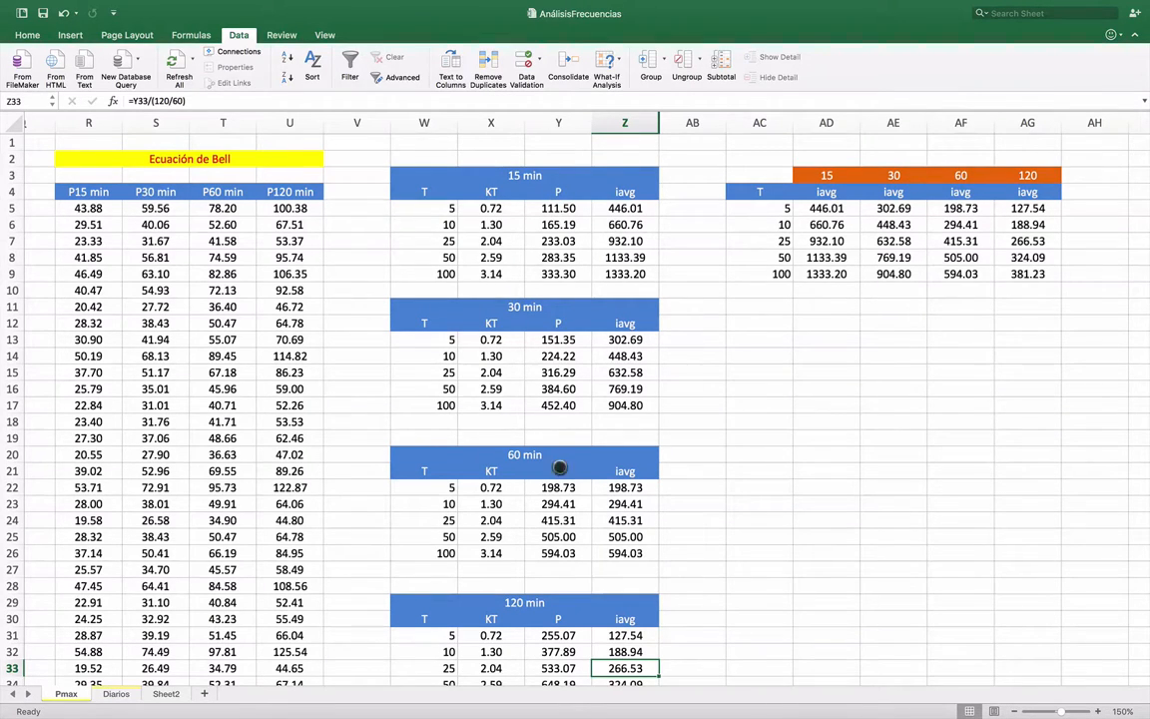
scroll(544, 338, down, 4)
scroll(542, 339, up, 4)
Try plotting the intensity summary in AC3:AG9 as an enlarged scatter chart with smooth lines, and delete that chart.
drag(761, 175, 1008, 269)
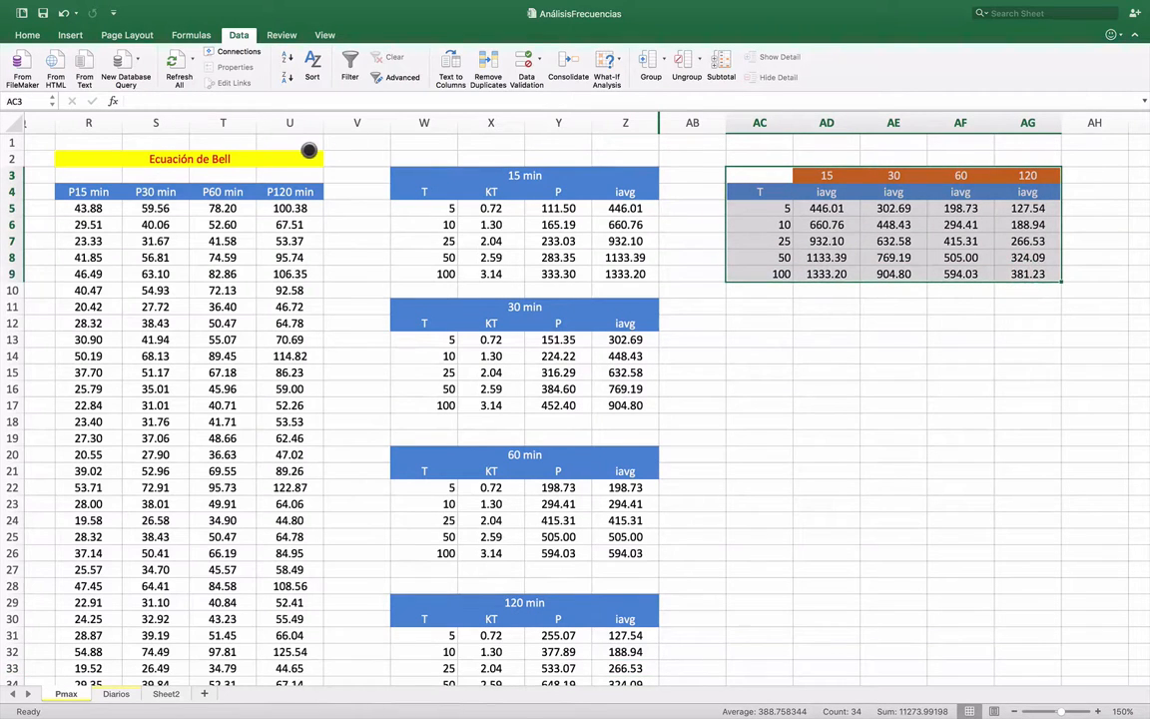
click(70, 35)
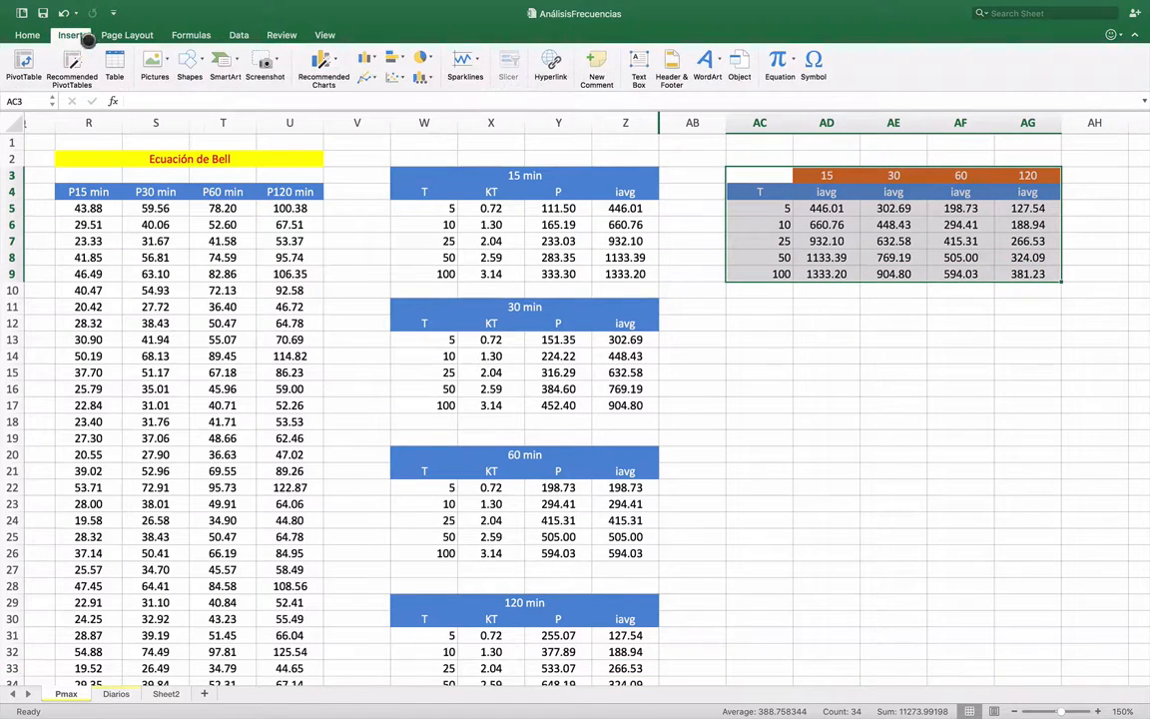
click(400, 82)
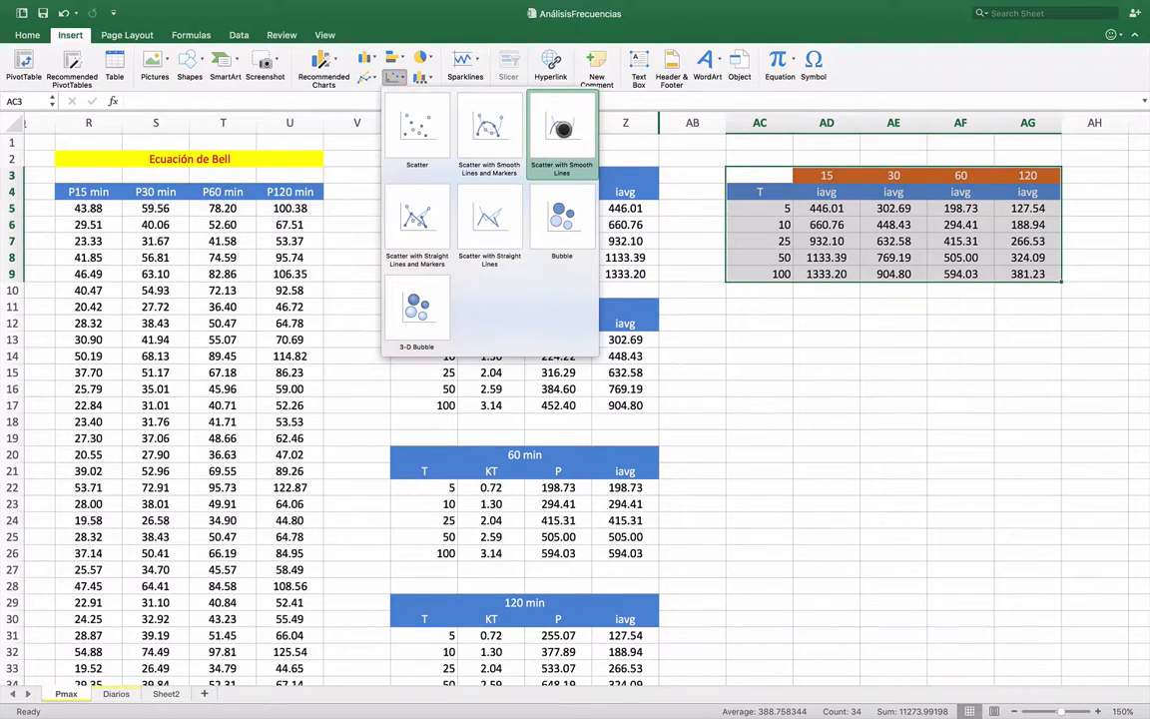
click(552, 132)
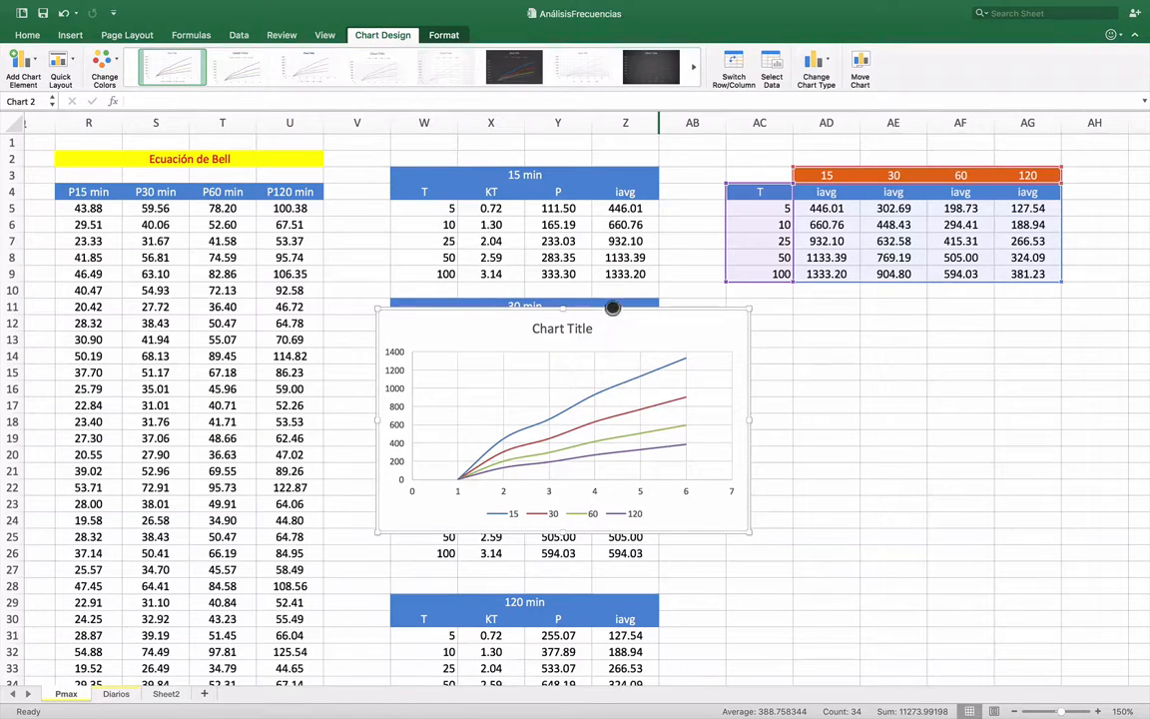
drag(613, 311, 558, 239)
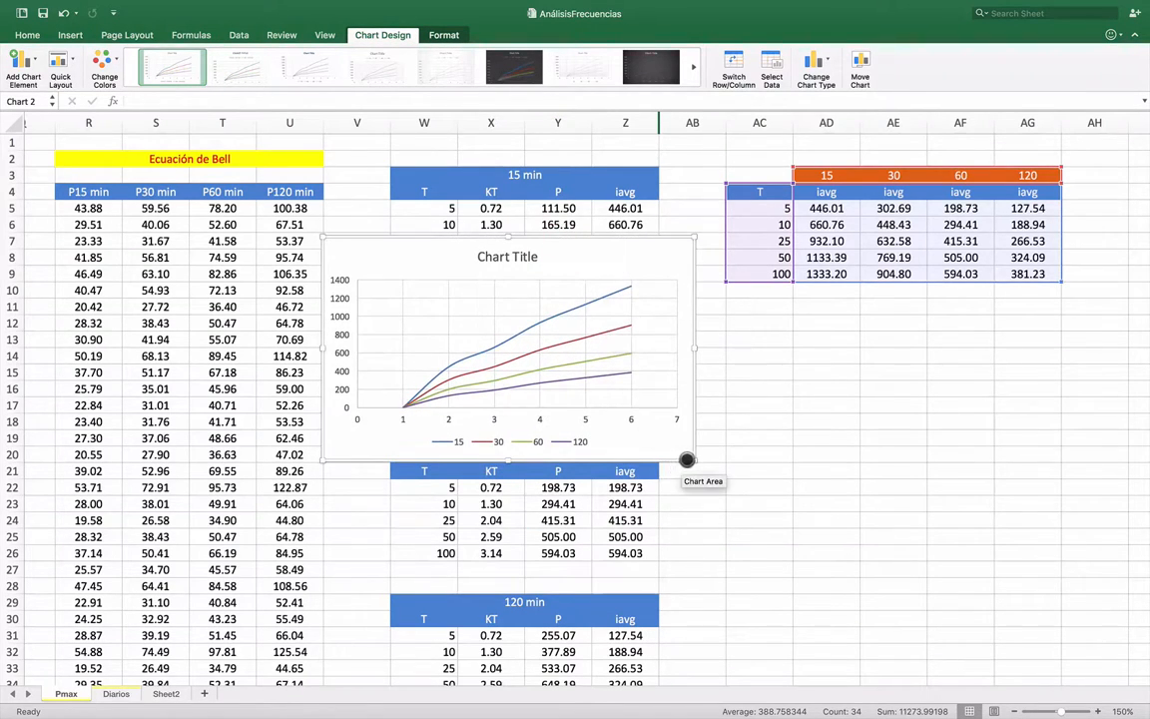
drag(690, 460, 866, 622)
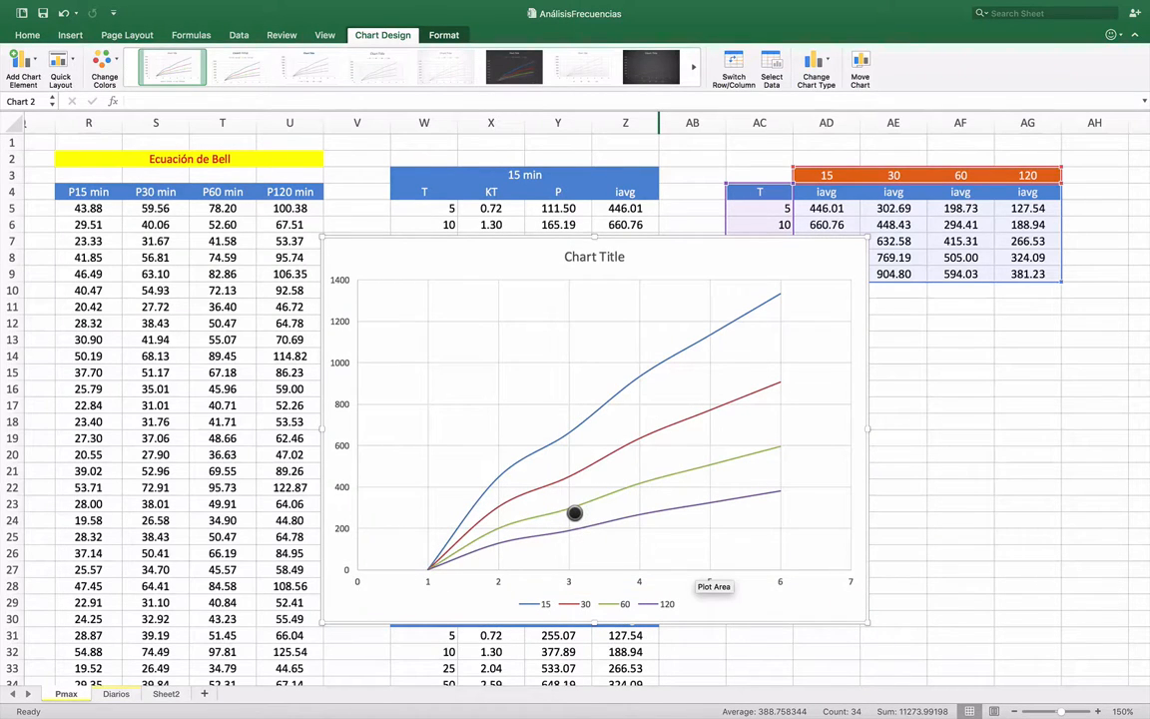
click(382, 237)
key(BackSpace)
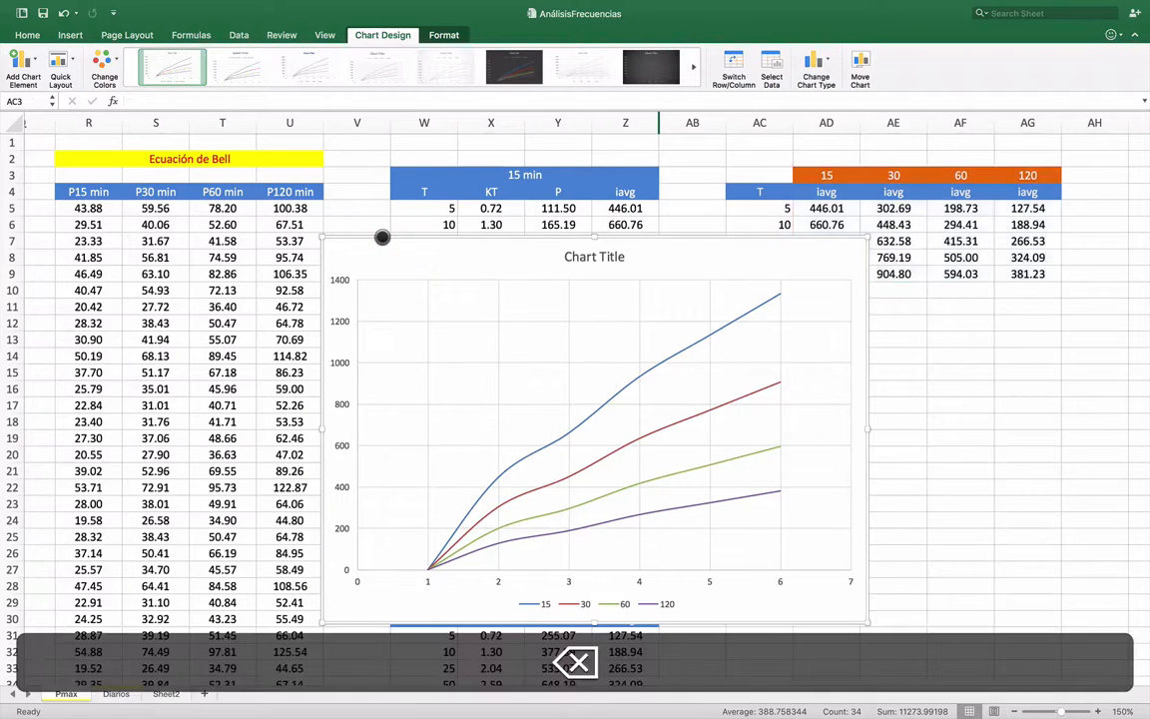
Insert a scatter chart with smooth lines from the summary table AC4:AG9, enlarge it and move it clear of the table.
click(800, 218)
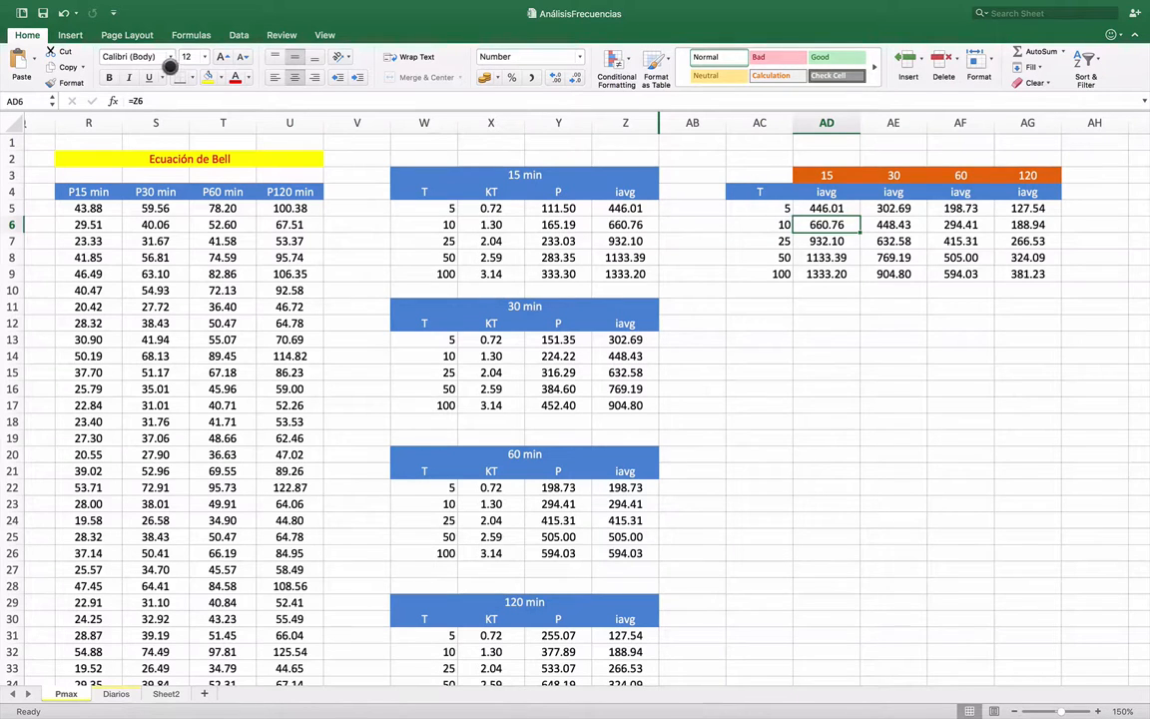
click(70, 35)
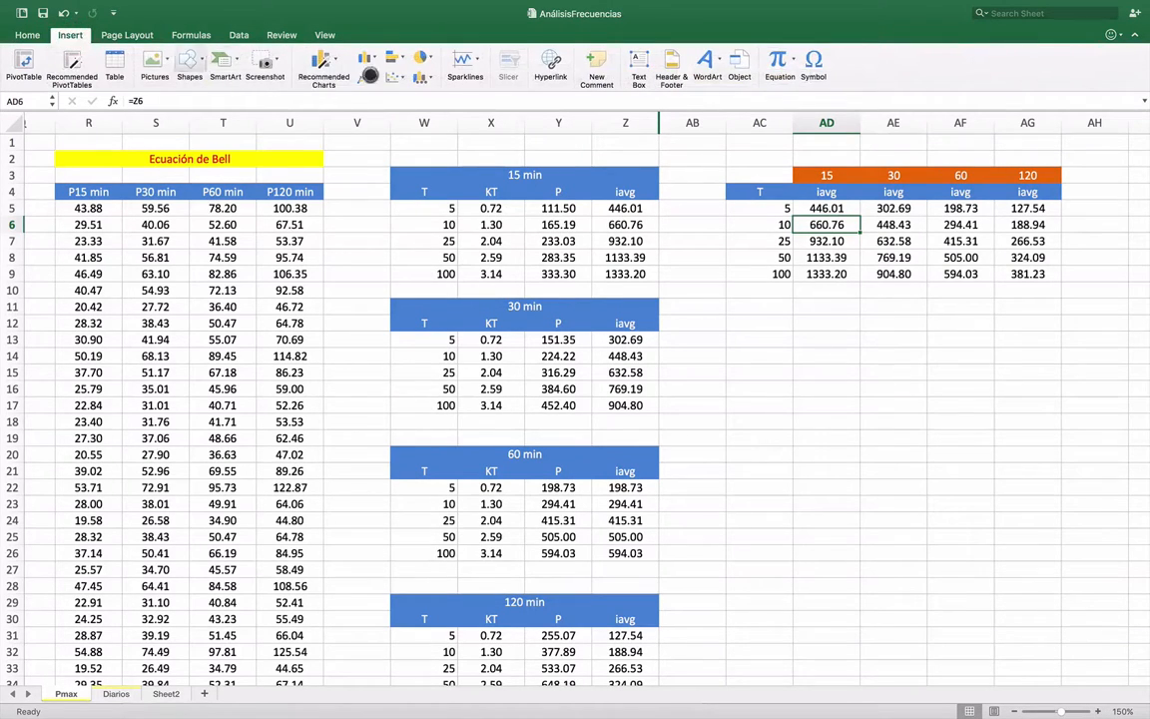
click(396, 79)
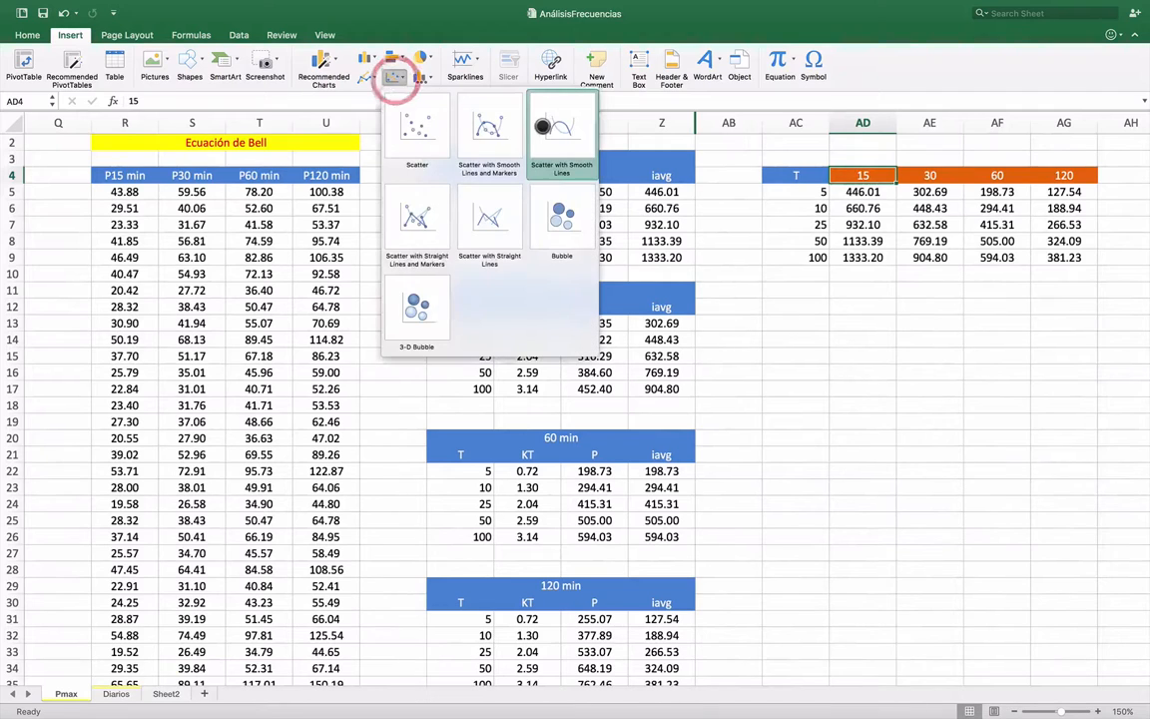
click(545, 119)
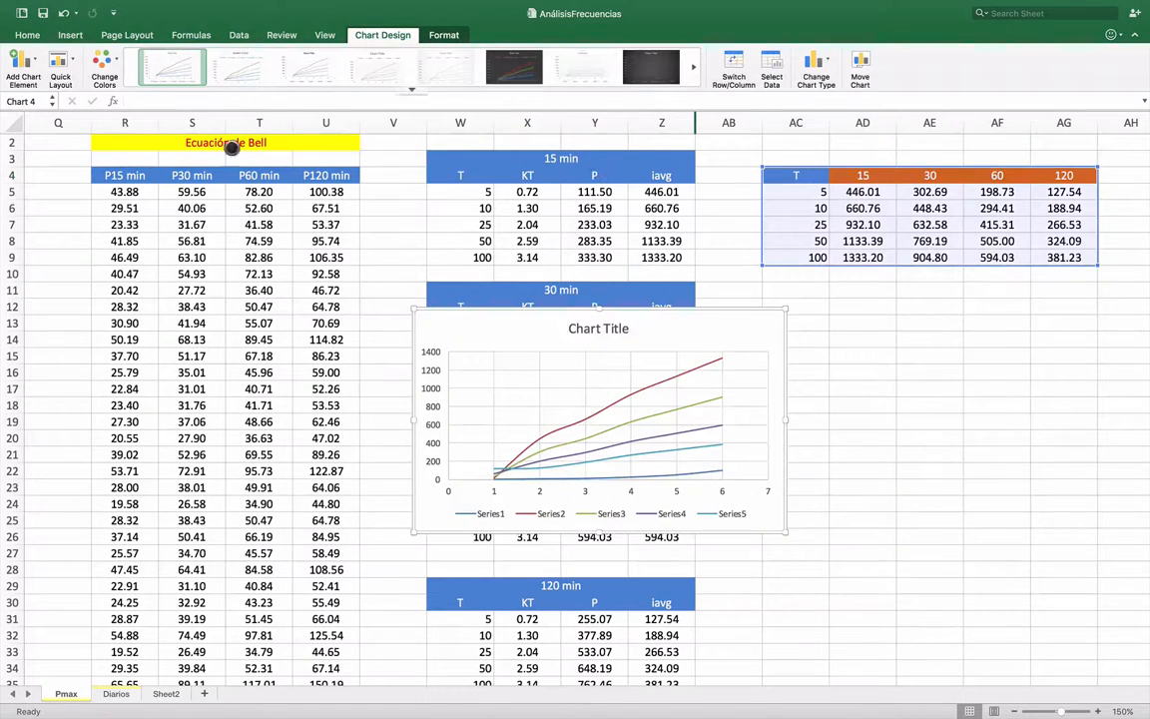
drag(569, 309, 413, 209)
drag(630, 436, 816, 596)
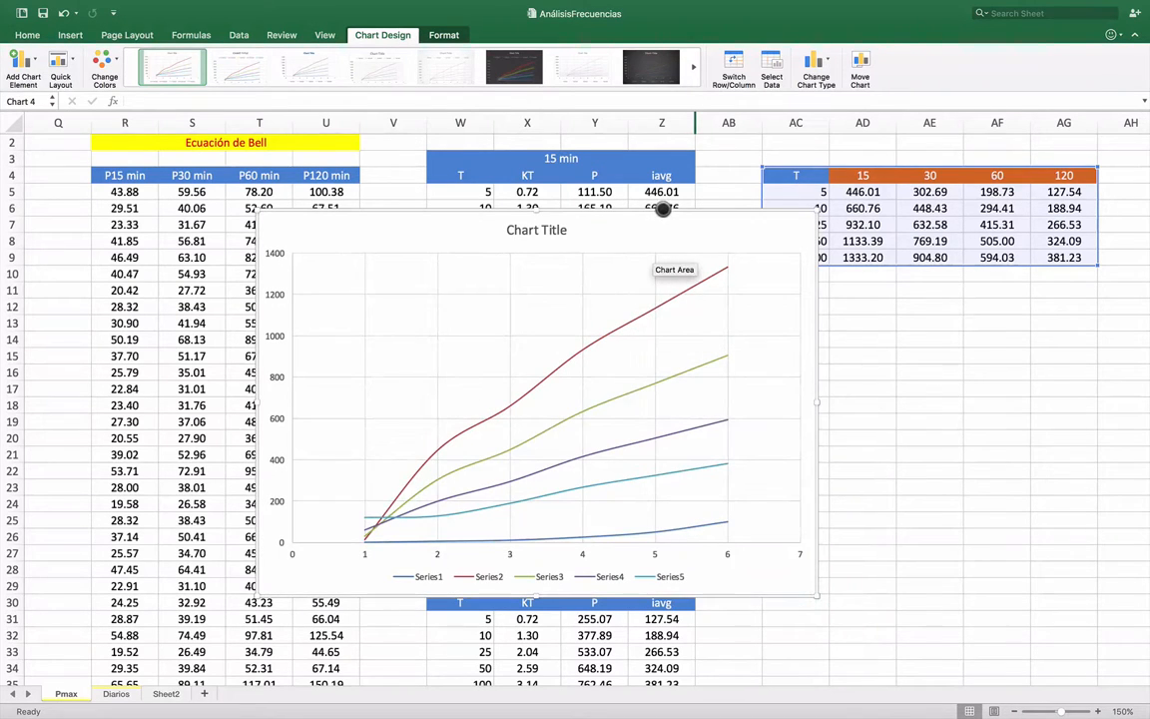
drag(663, 209, 552, 198)
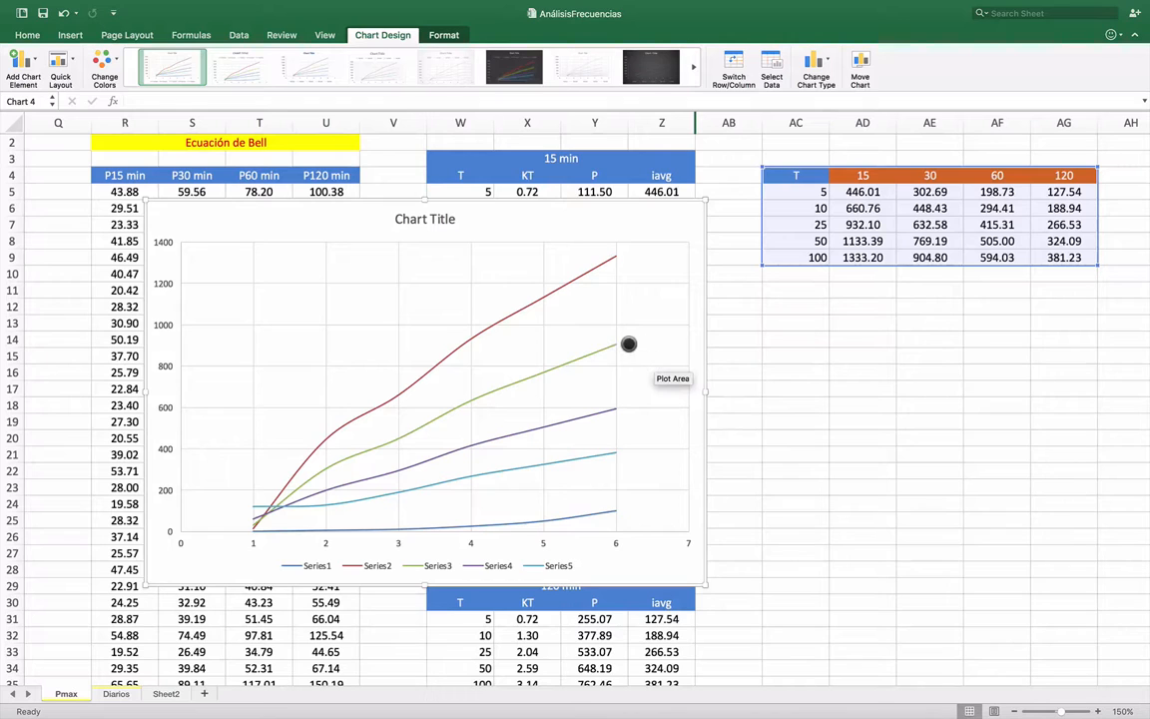
Switch the rows and columns of the chart's data source.
scroll(537, 235, down, 1)
right_click(538, 227)
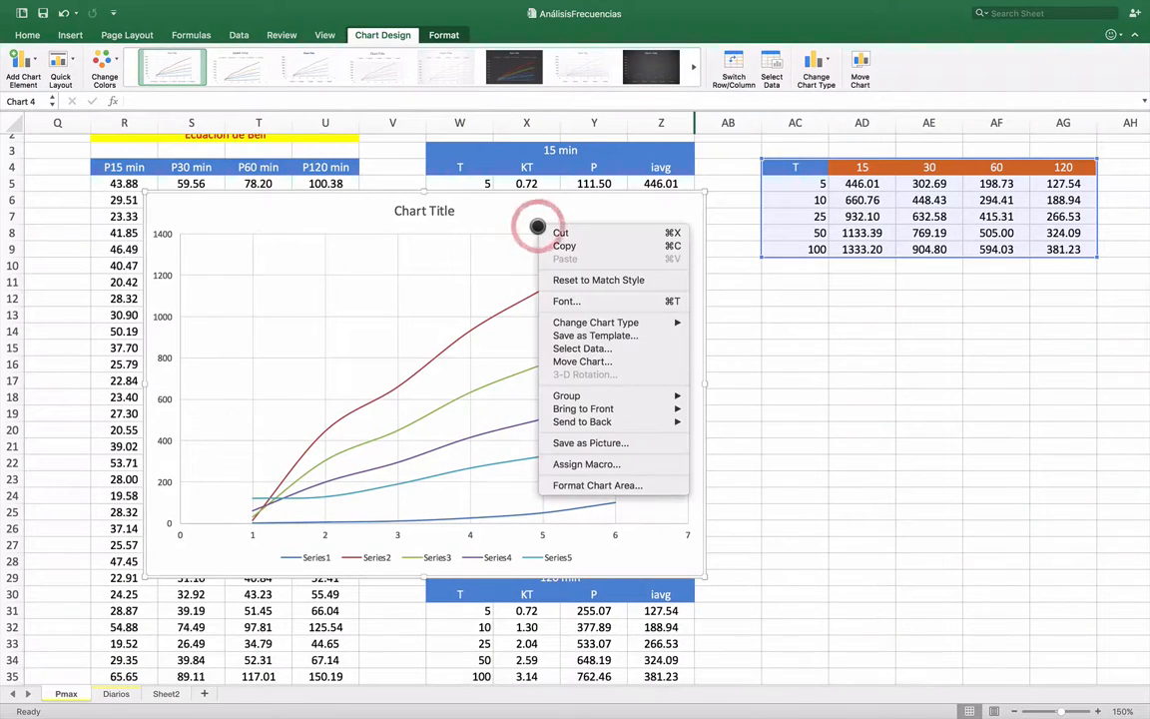
click(596, 348)
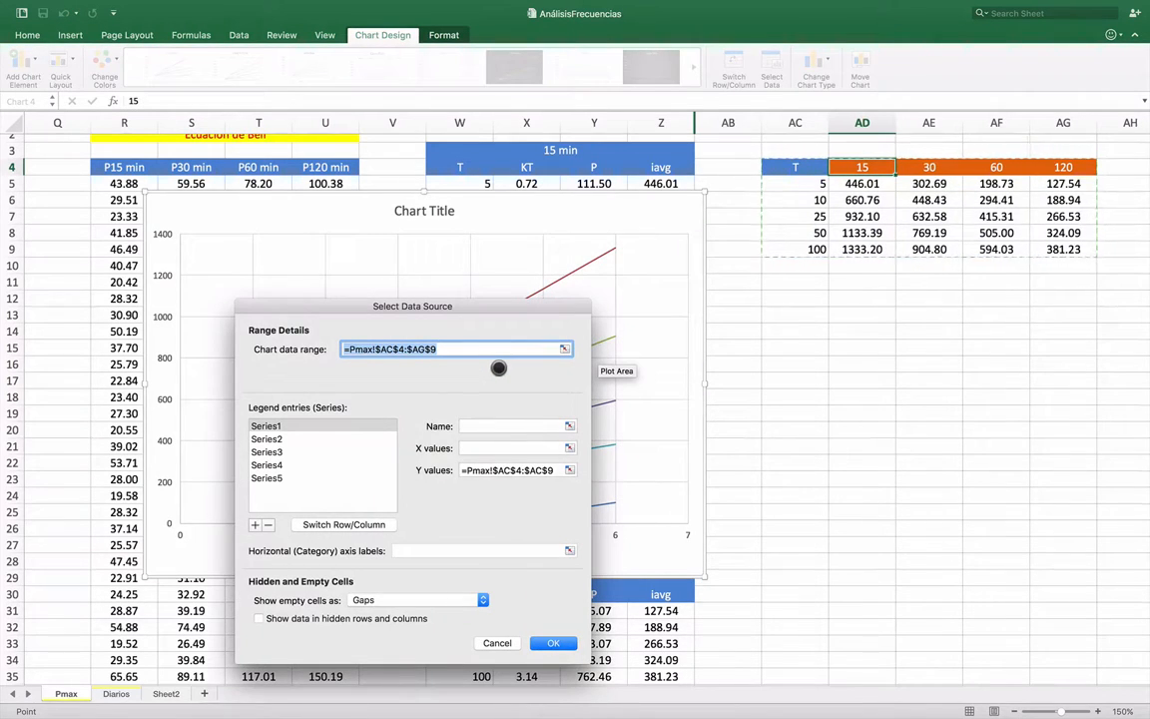
click(326, 523)
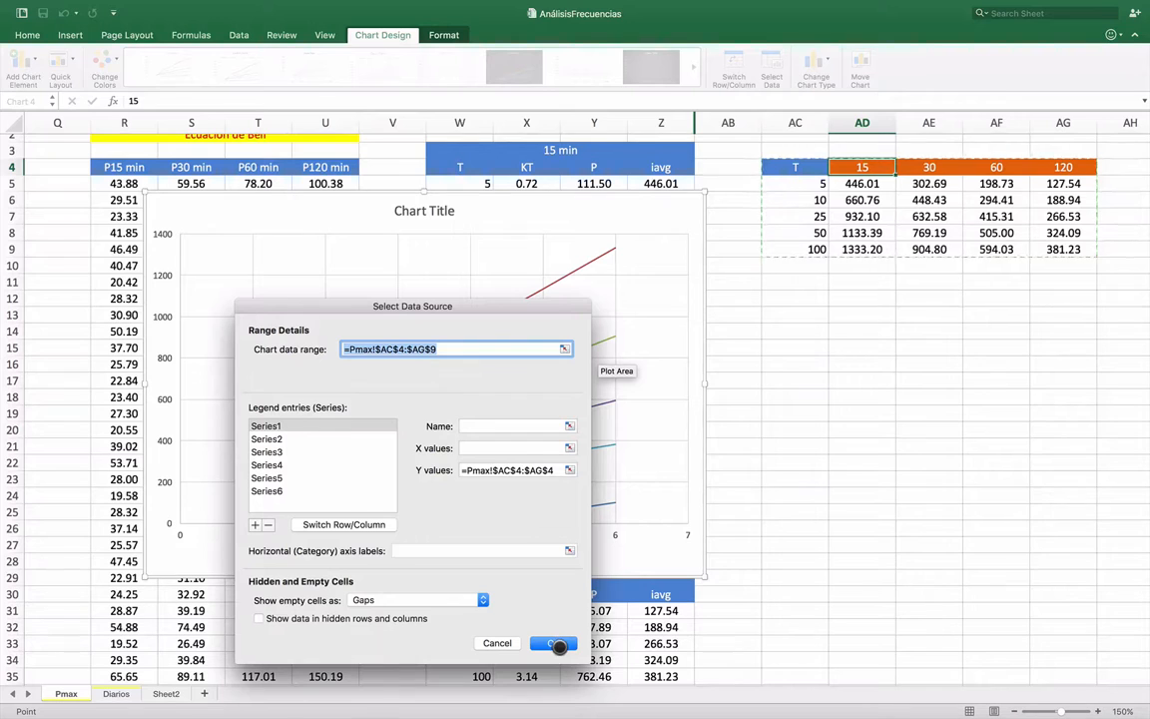
click(554, 644)
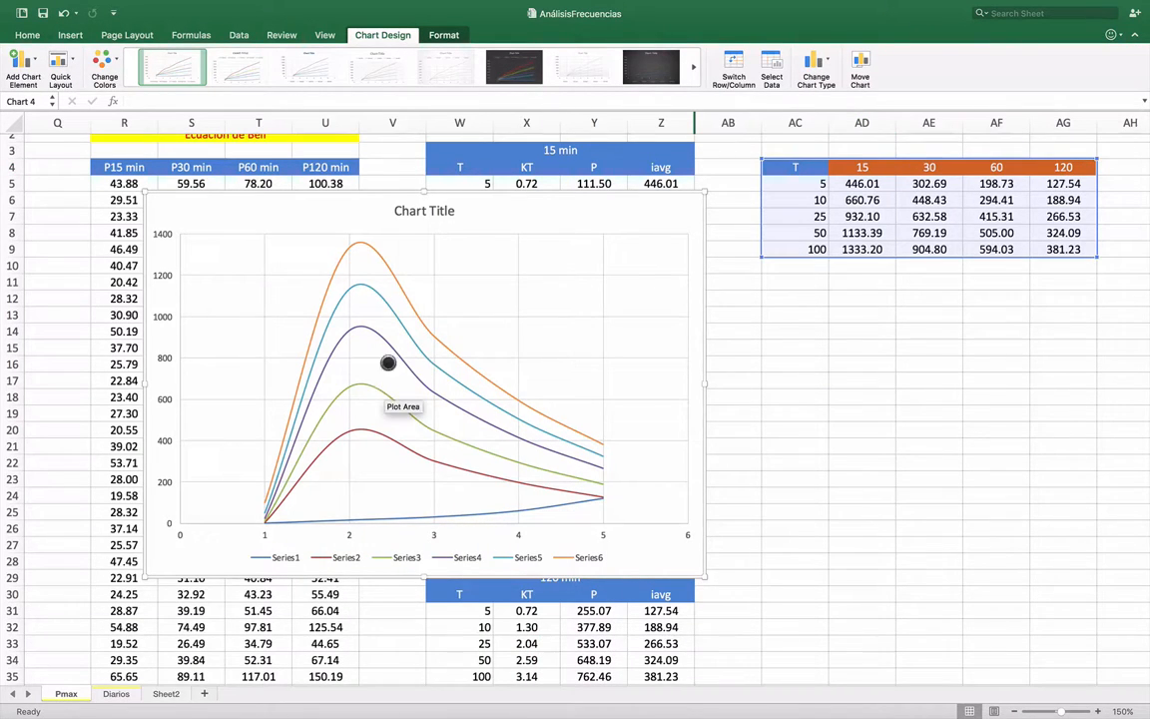
Reopen the chart's data source, move the dialog clear of the chart, and remove all six series.
right_click(379, 207)
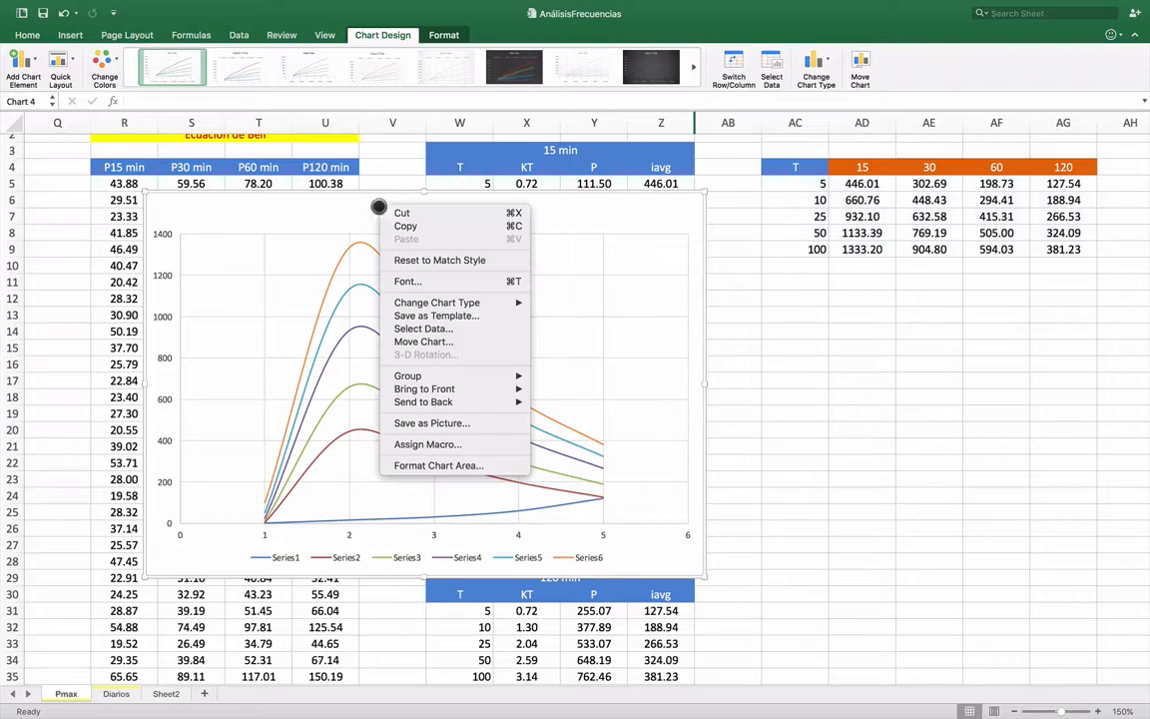
click(439, 329)
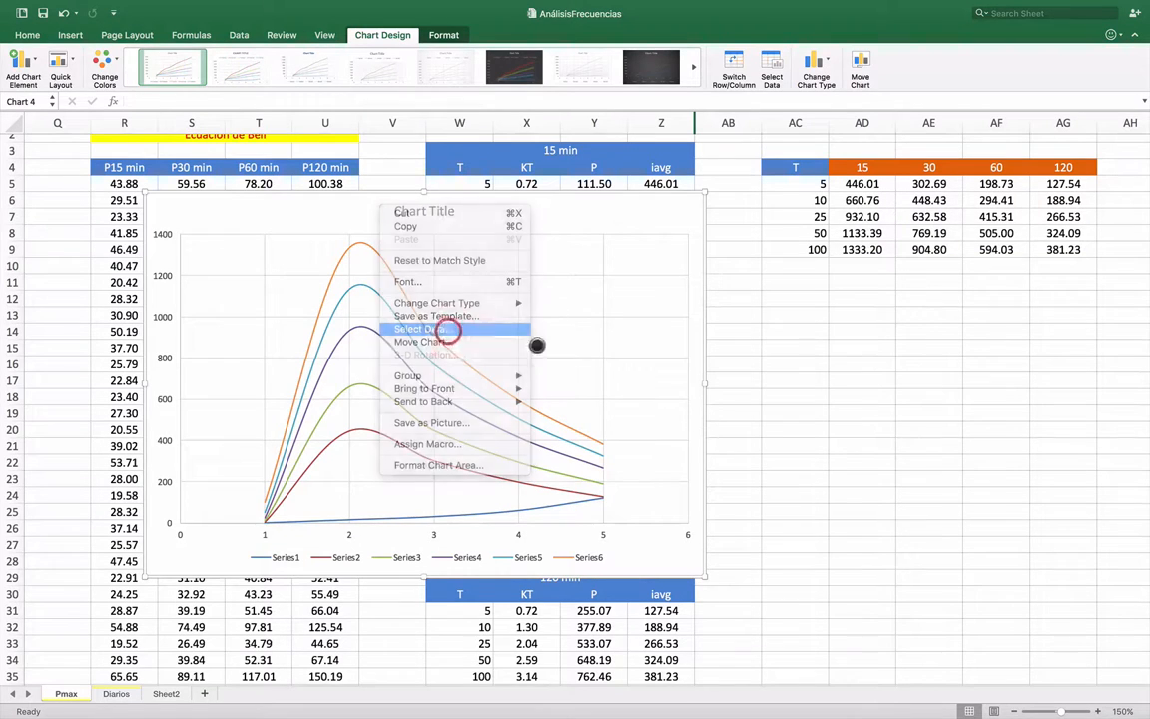
drag(469, 305, 948, 318)
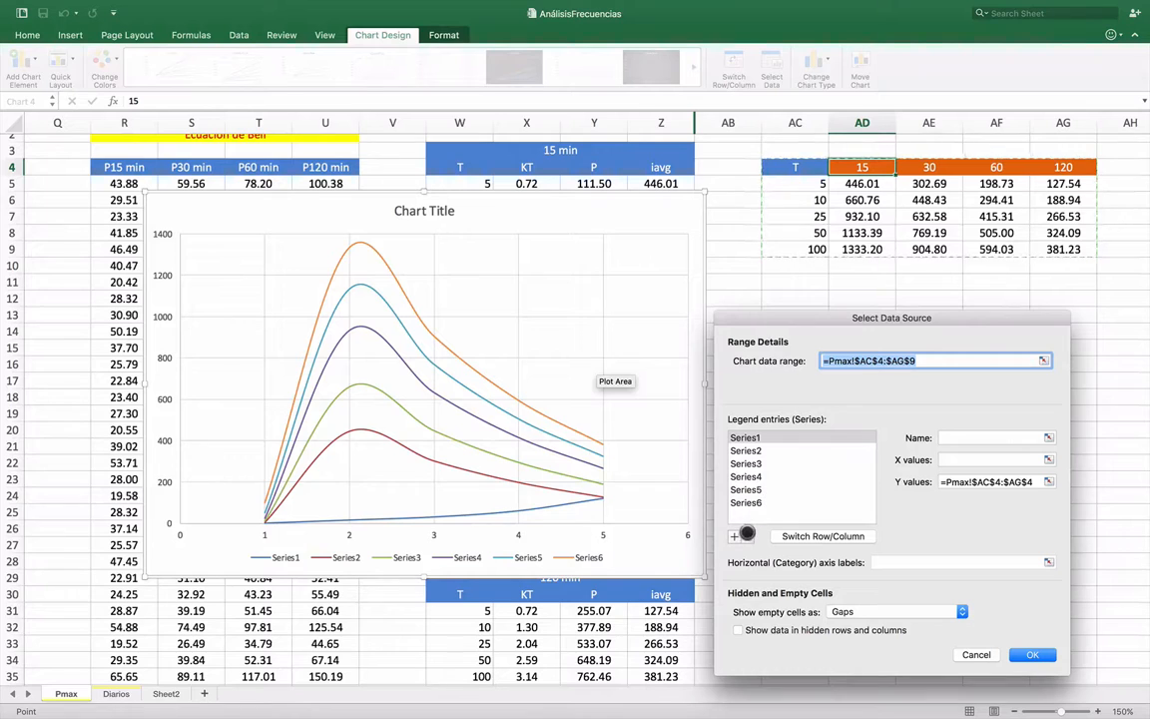
click(750, 438)
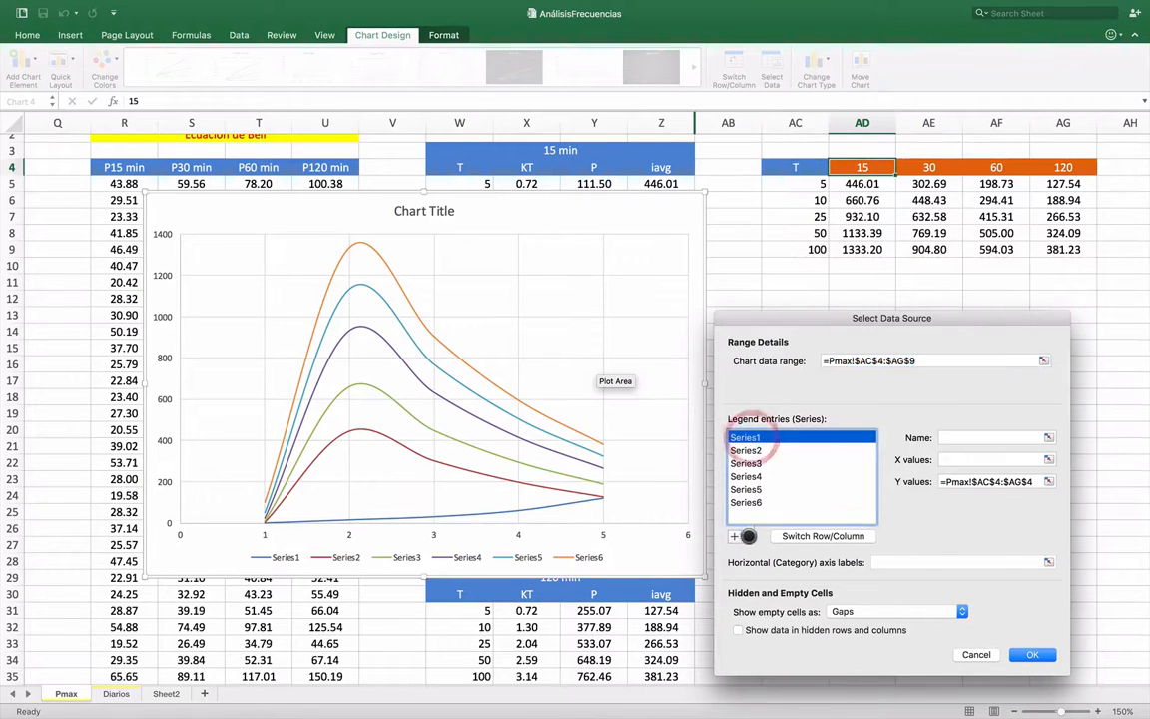
click(746, 537)
click(746, 537)
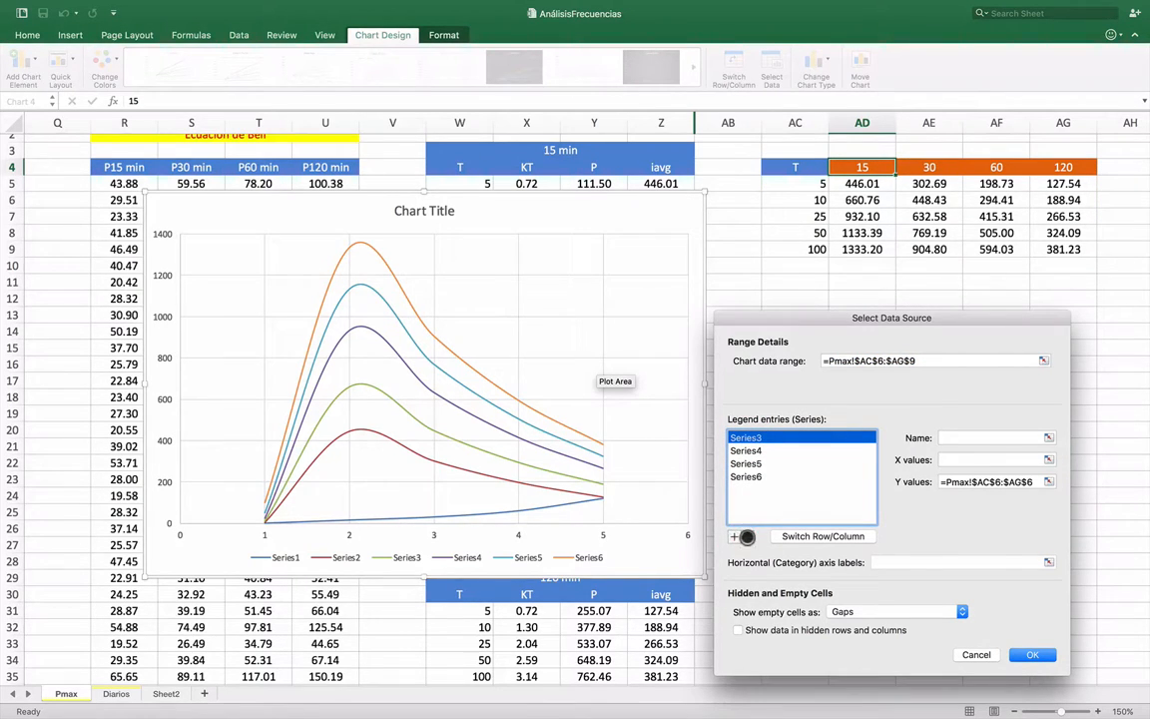
click(746, 537)
click(747, 537)
click(747, 537)
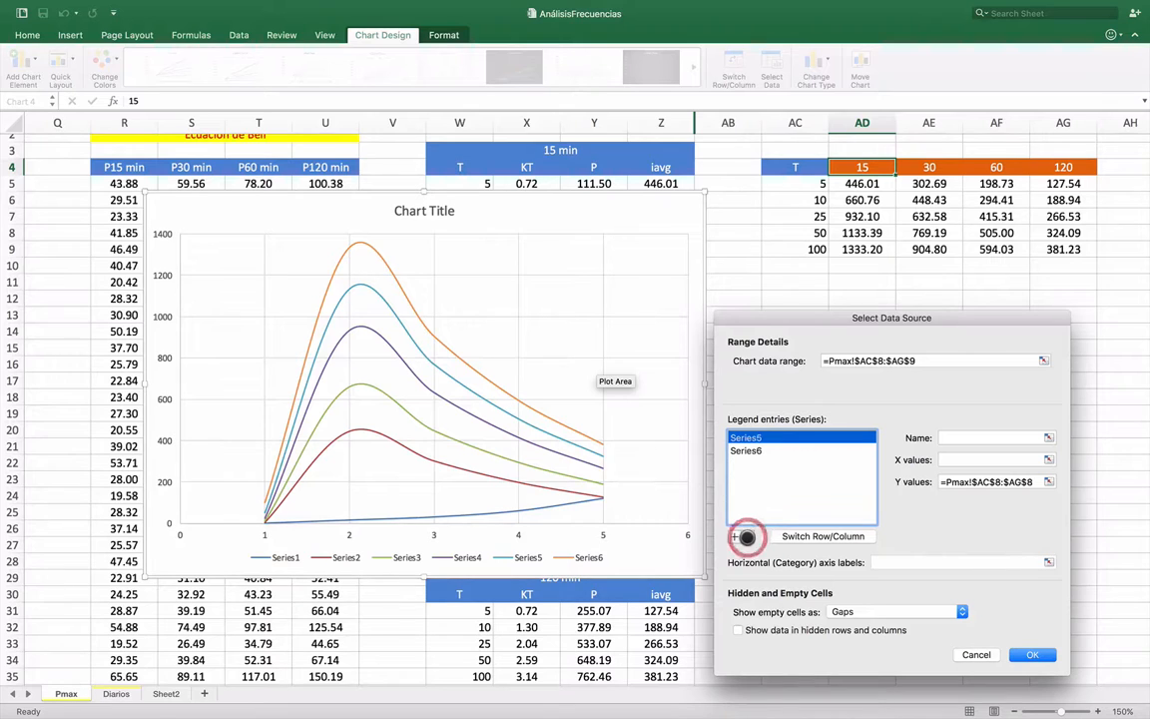
click(746, 537)
click(746, 537)
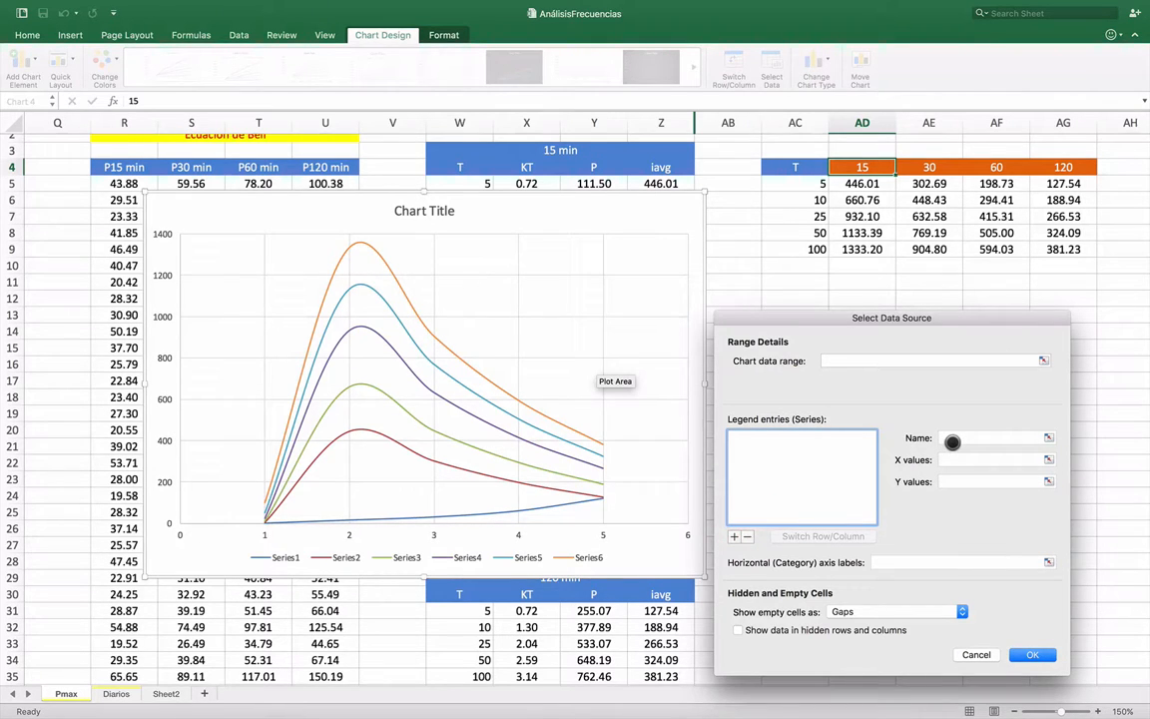
Set the chart data range to AD4:AG9 on the Pmax sheet, covering the durations and their average intensities.
click(1046, 361)
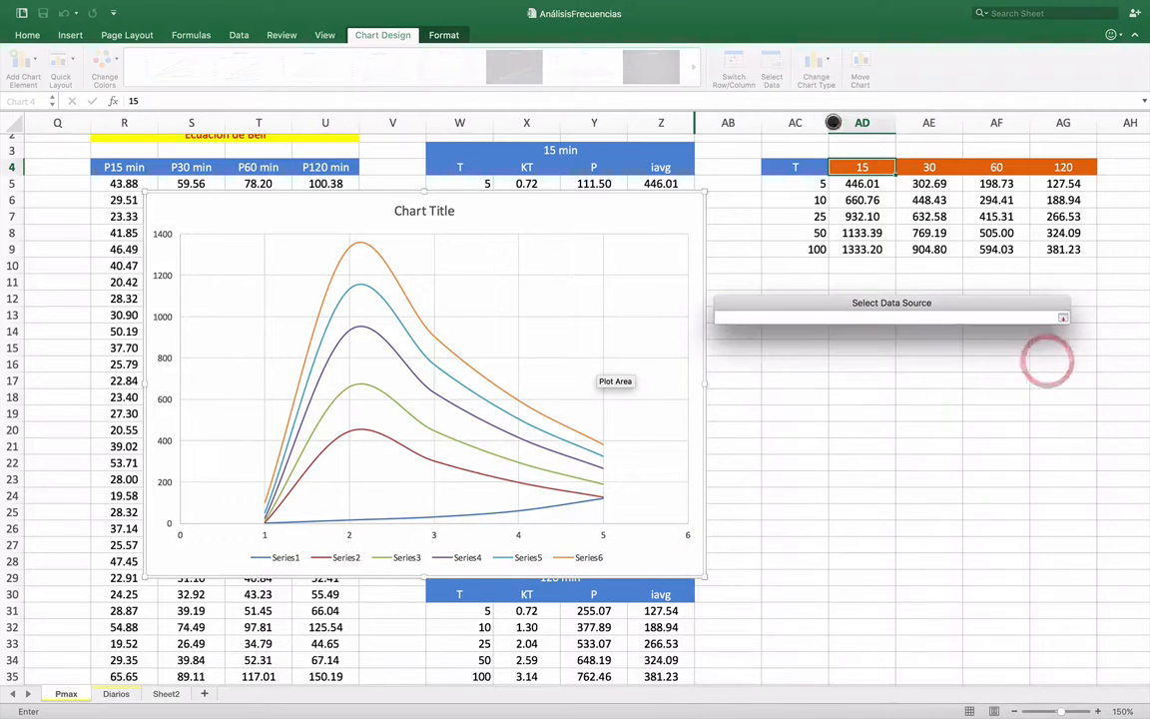
drag(862, 168, 1049, 246)
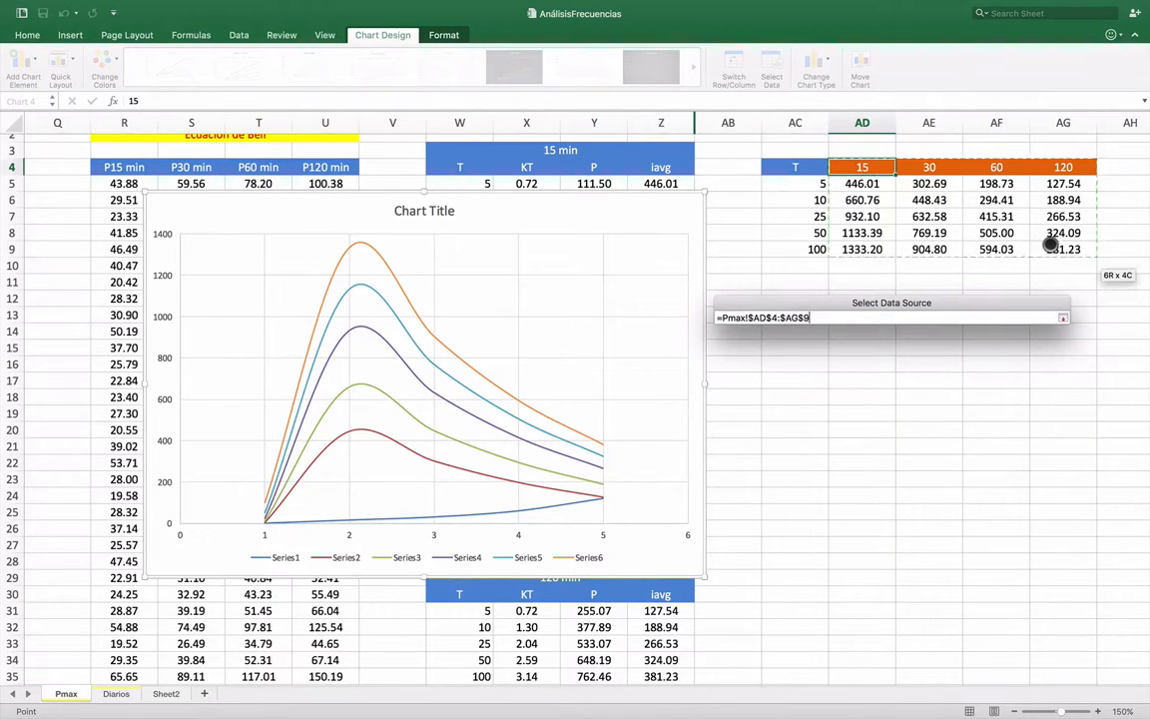
key(Return)
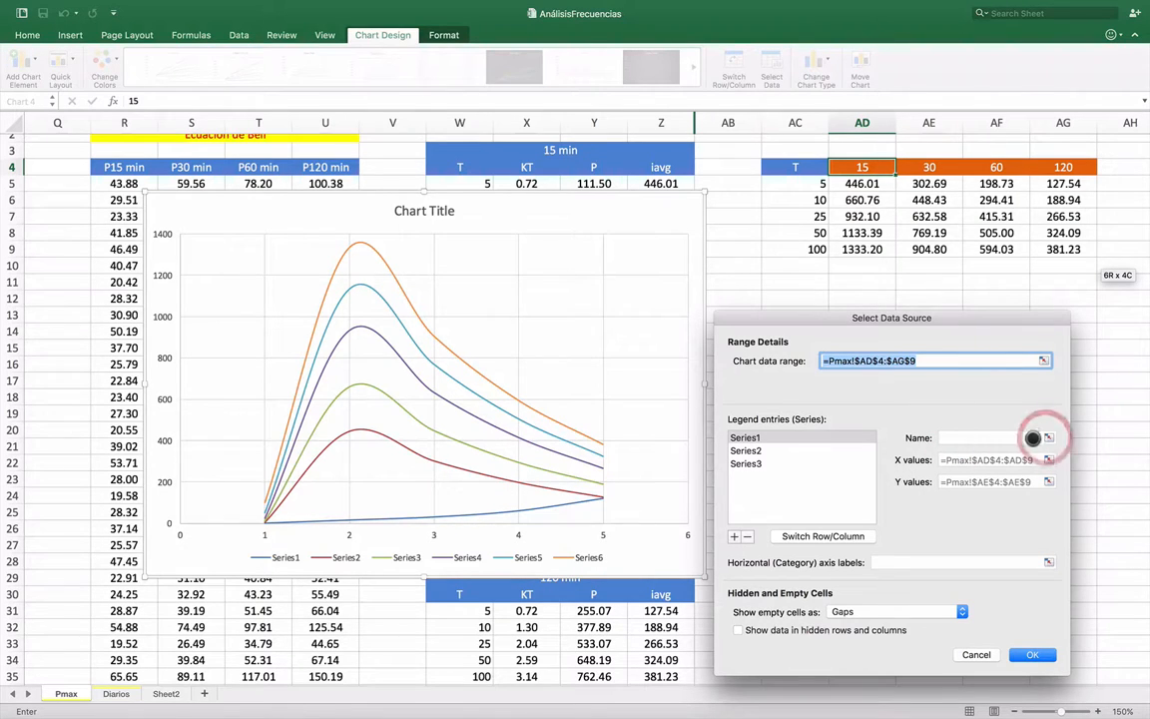
Remove all three series from the chart's data source.
click(744, 534)
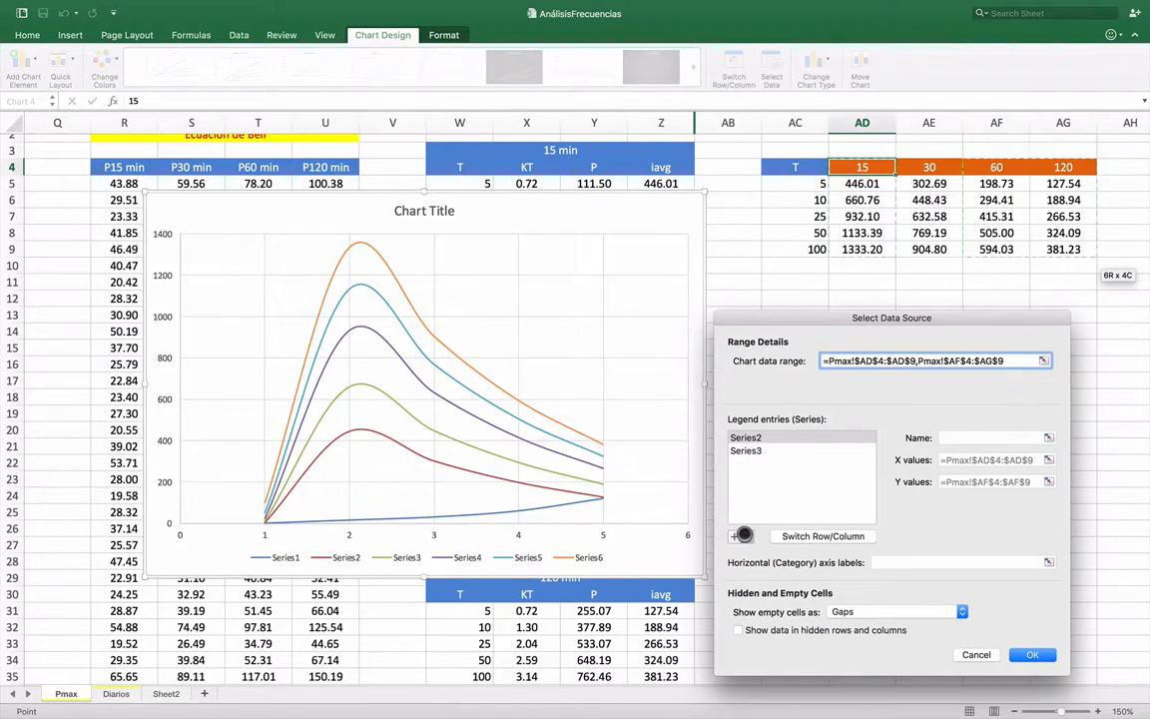
click(744, 535)
click(744, 535)
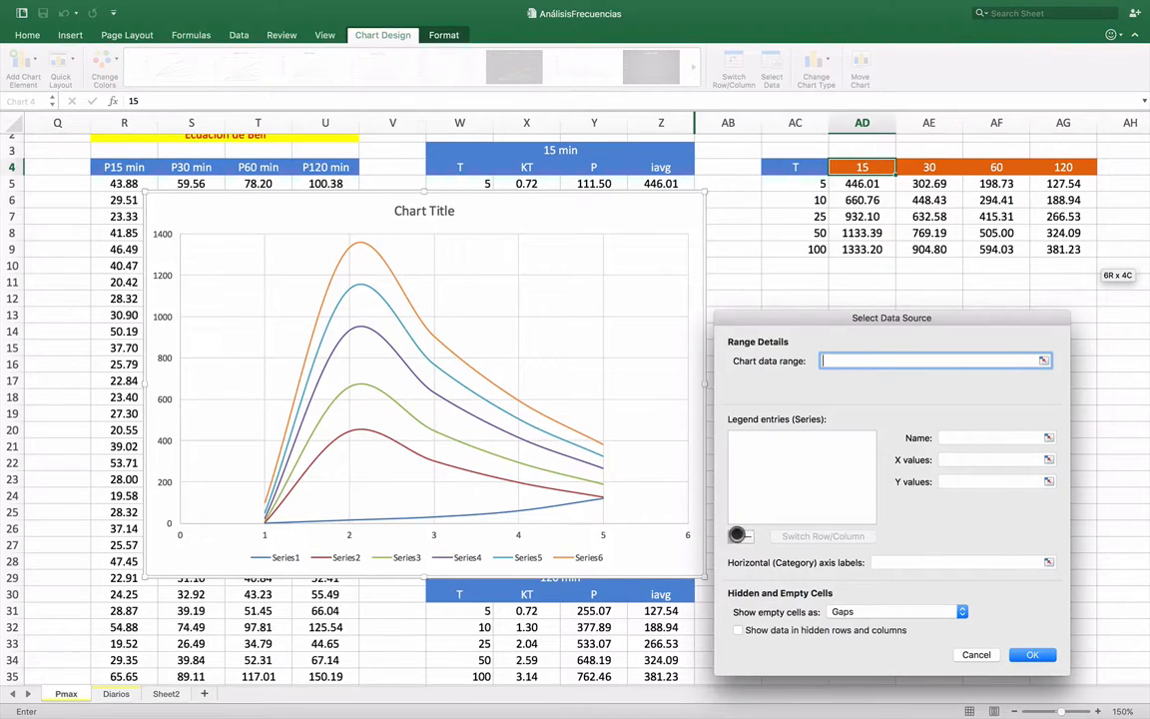
Add a series named "T = 5" with the durations in AD4:AG4 of the Pmax sheet as its X values.
click(734, 536)
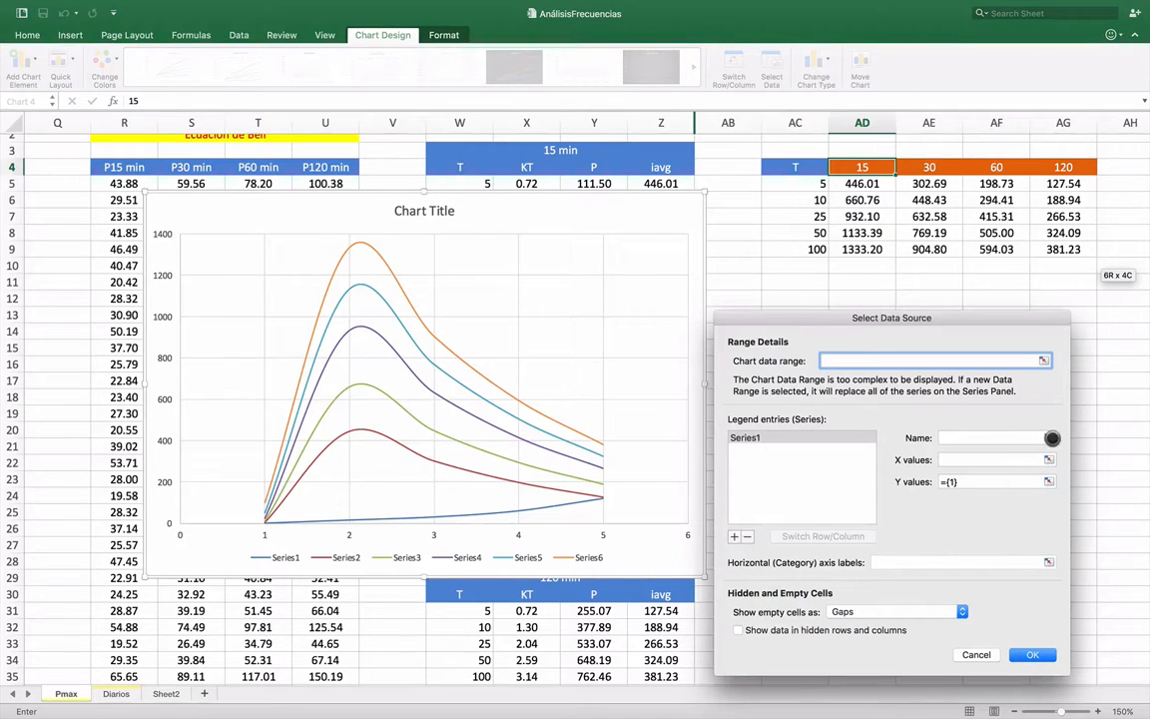
click(1013, 437)
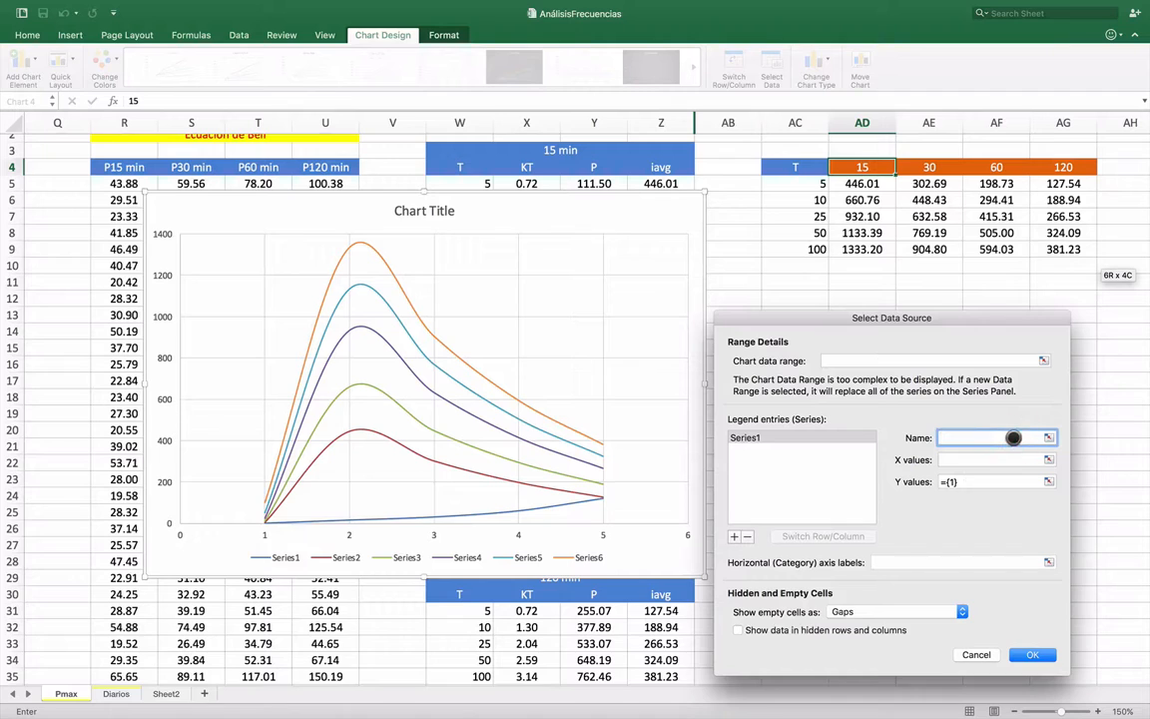
key(Up)
key(BackSpace)
text(T )
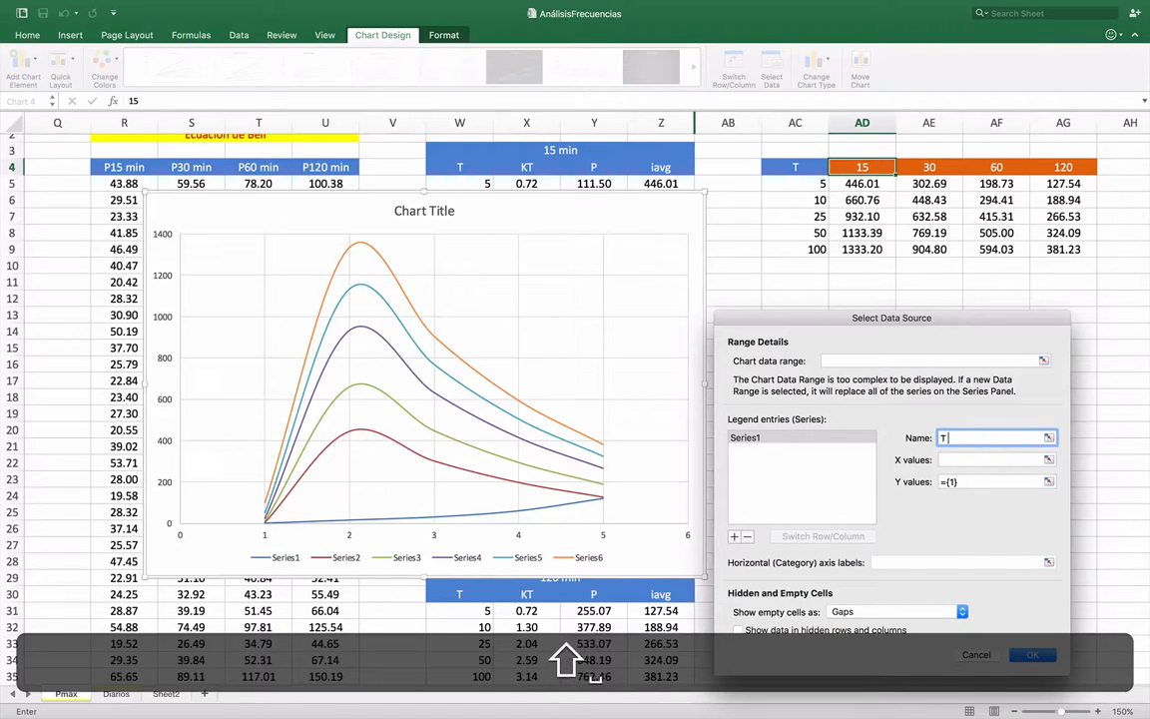
text(= 5)
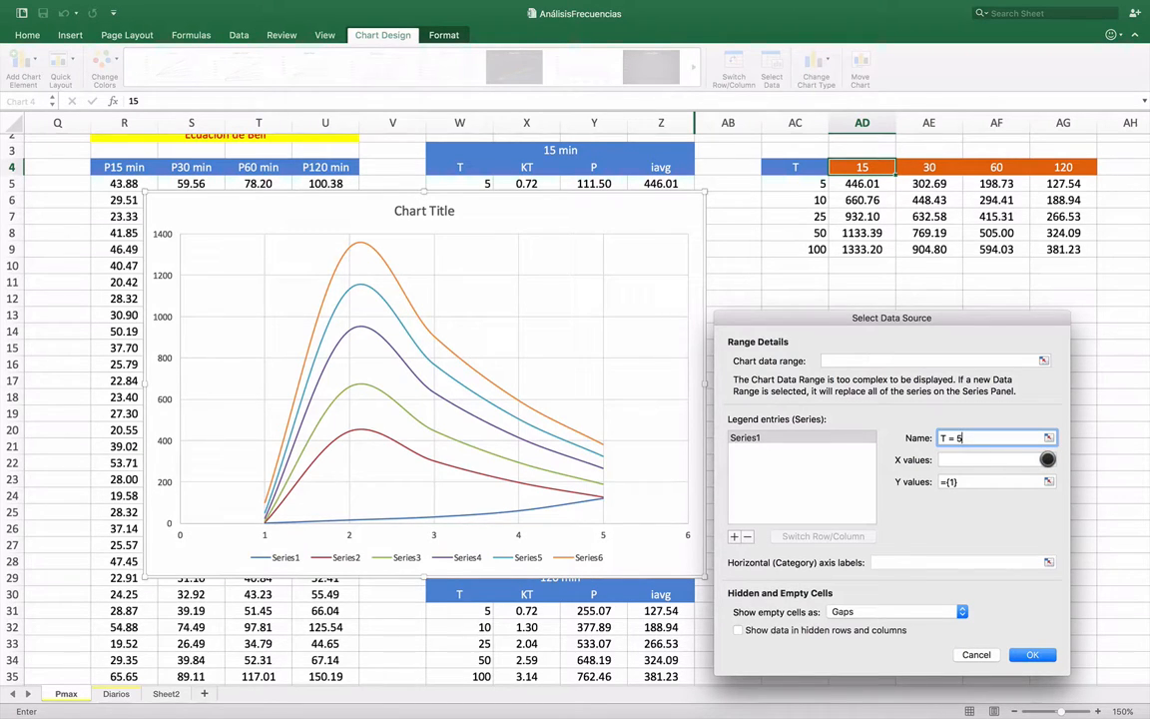
click(1047, 459)
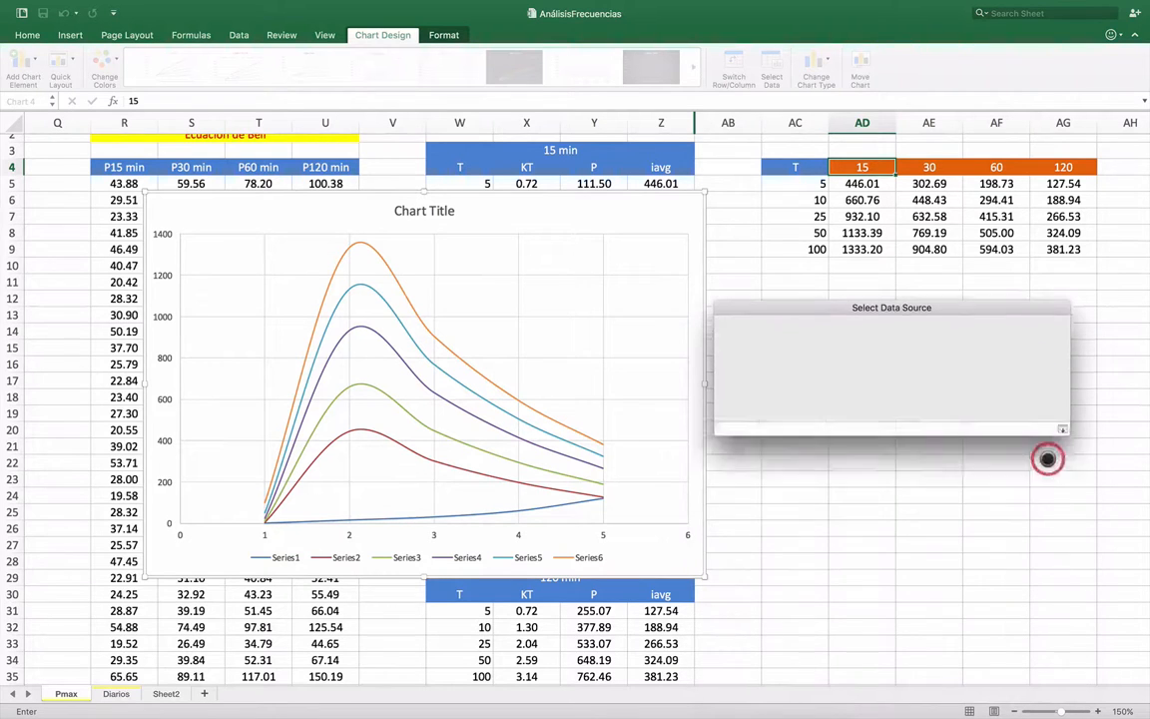
drag(862, 166, 1048, 166)
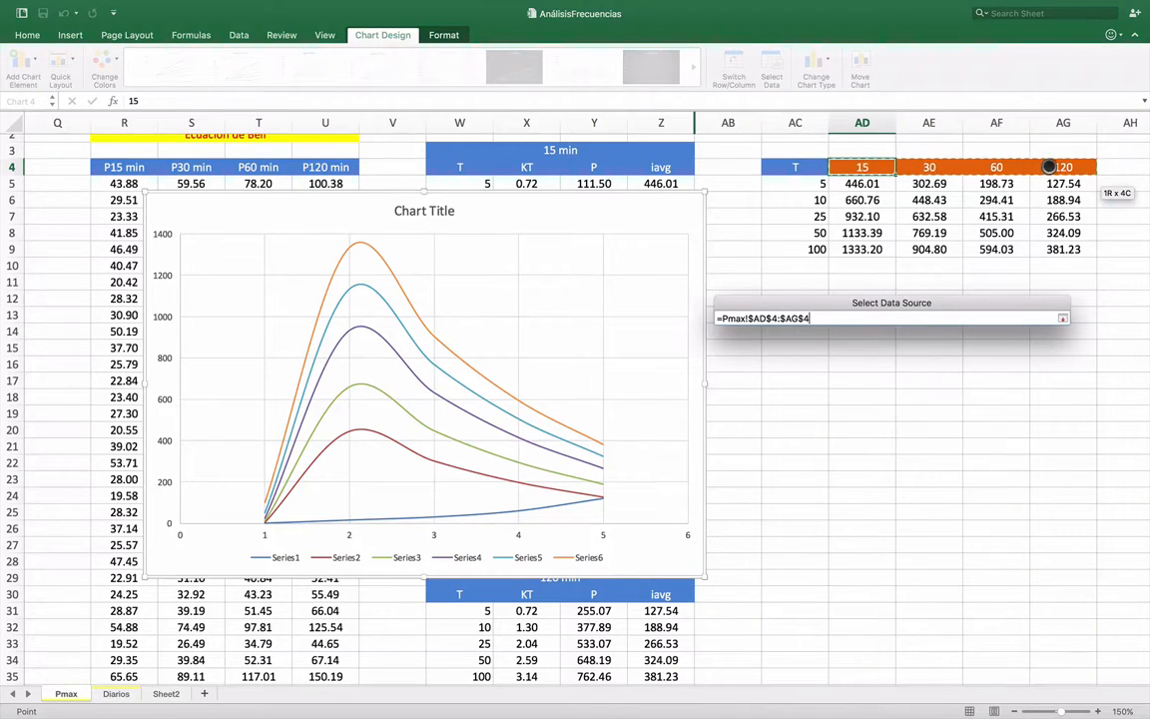
key(Return)
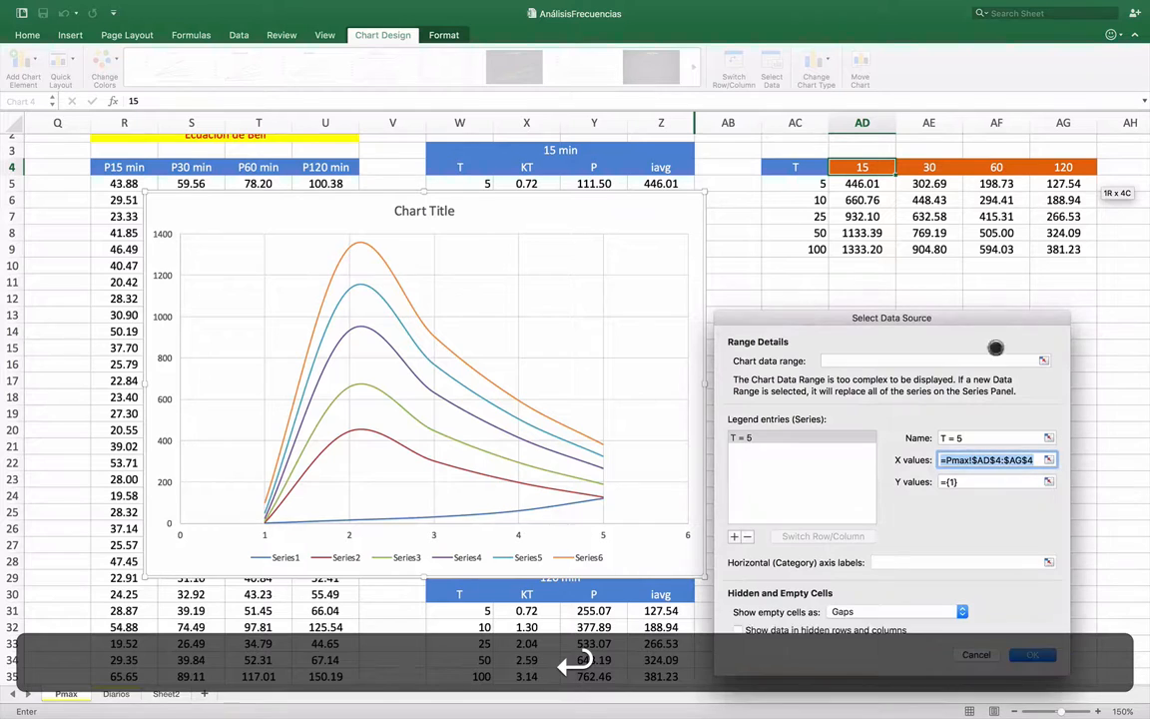
Set the Y values of the T = 5 series to the 15-minute intensity column AD5:AD9.
click(1047, 480)
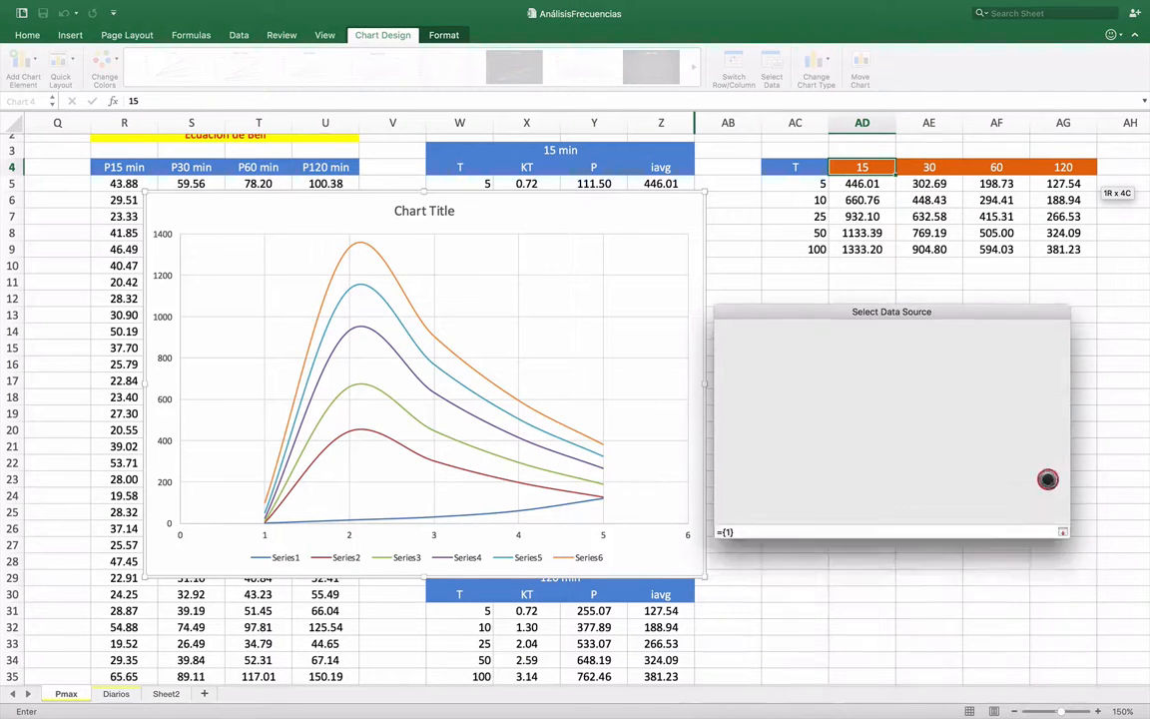
drag(871, 184, 871, 250)
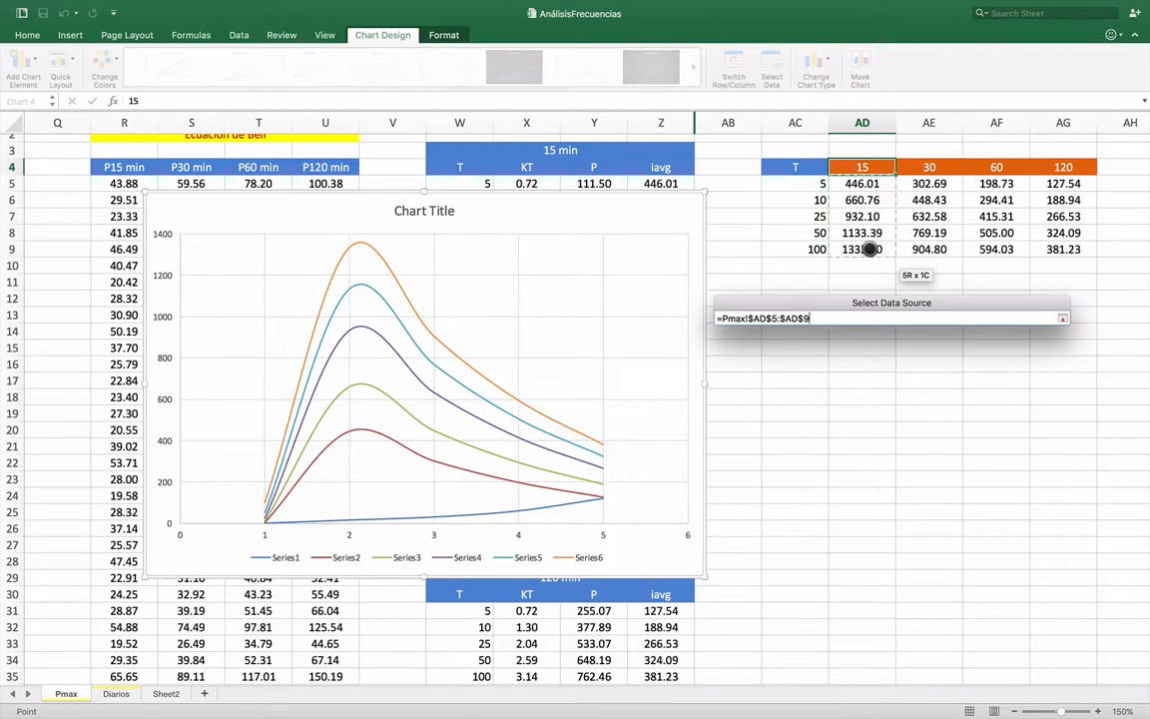
key(Return)
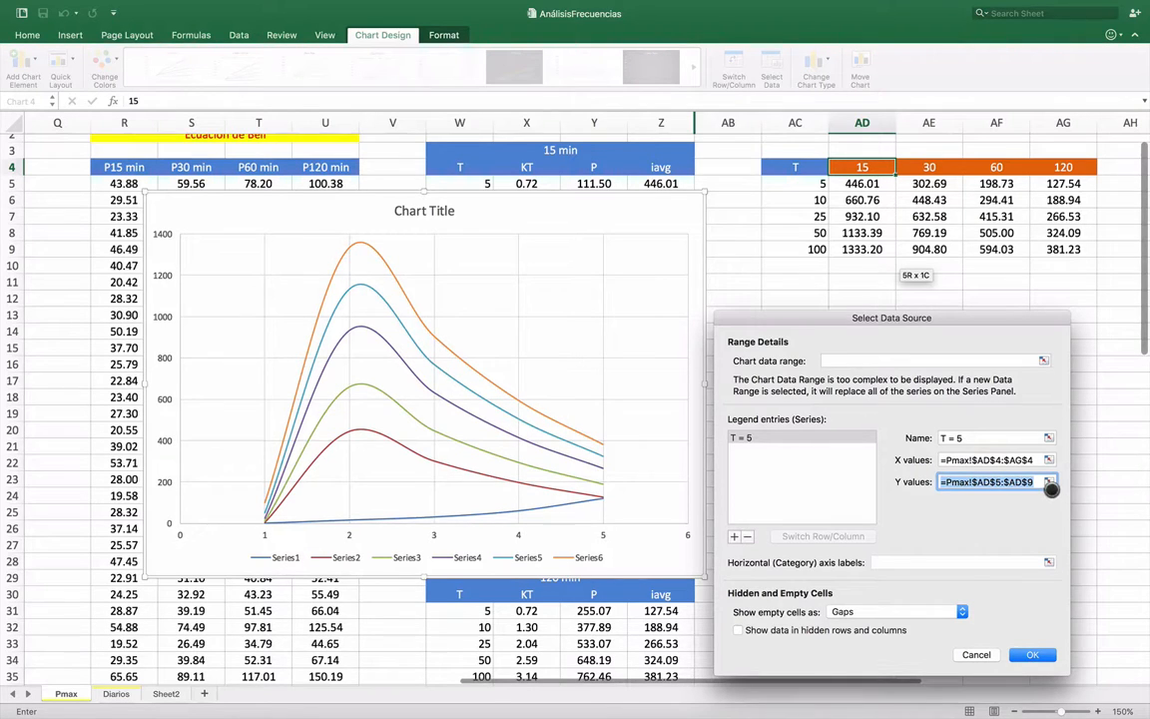
Set the Y values of the T = 5 series to the intensity row AD5:AG5.
click(1051, 482)
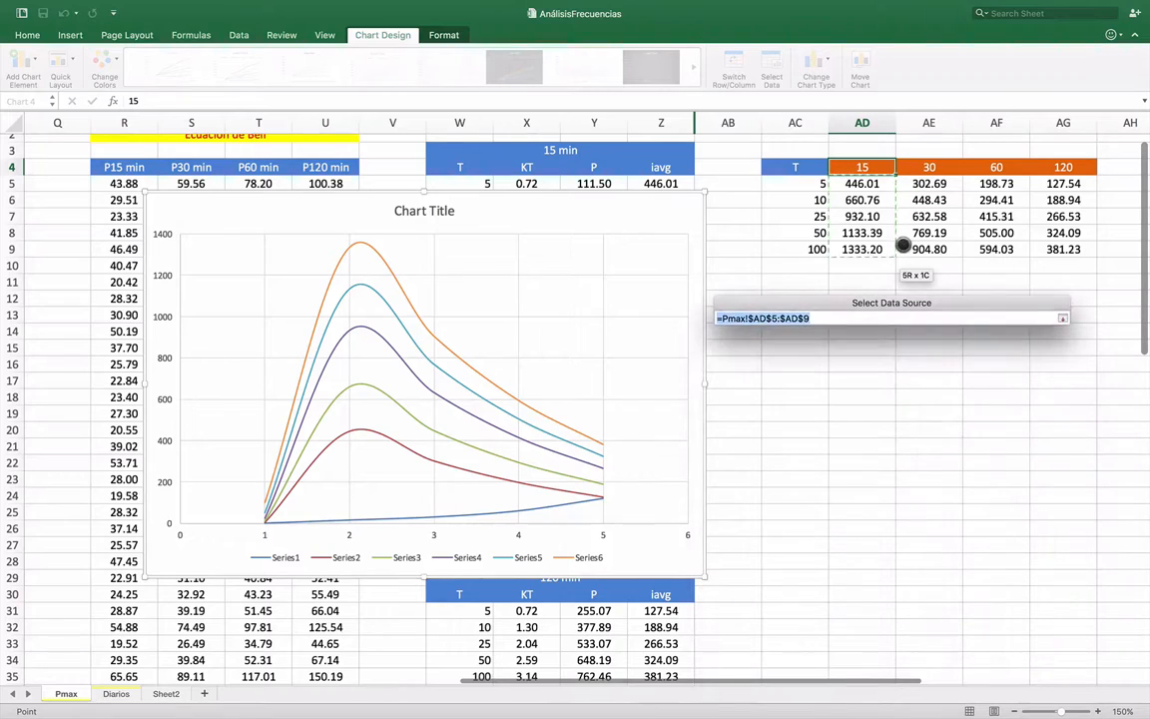
drag(874, 186, 1055, 188)
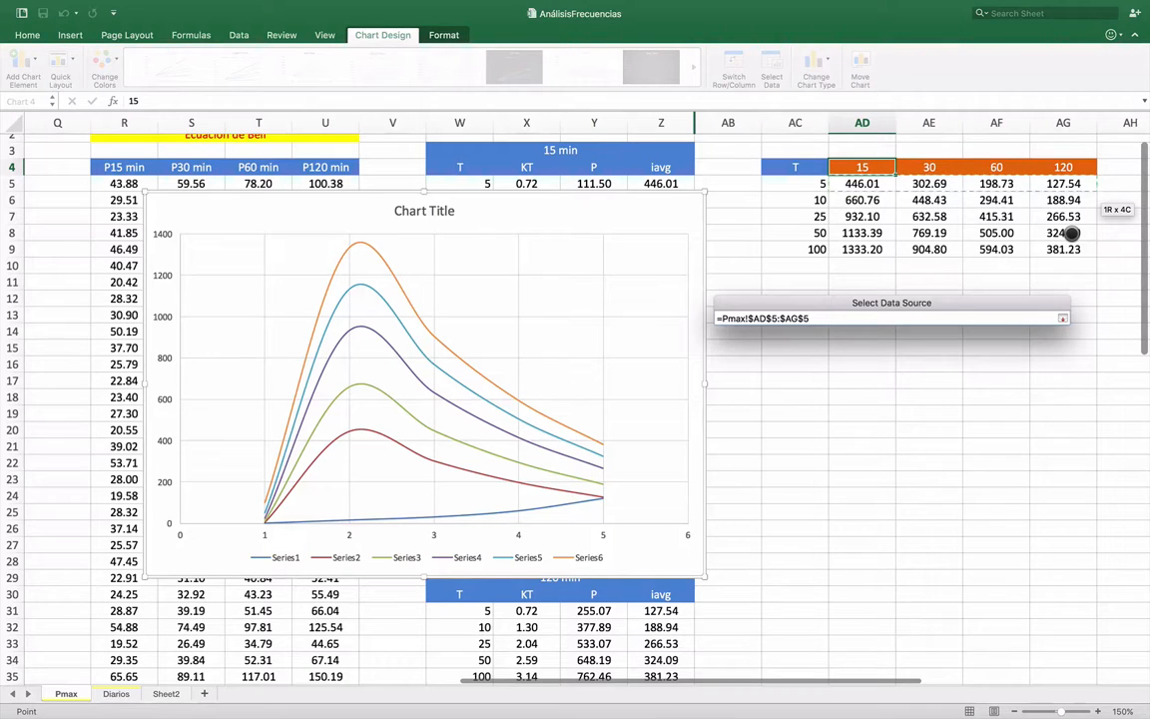
key(Return)
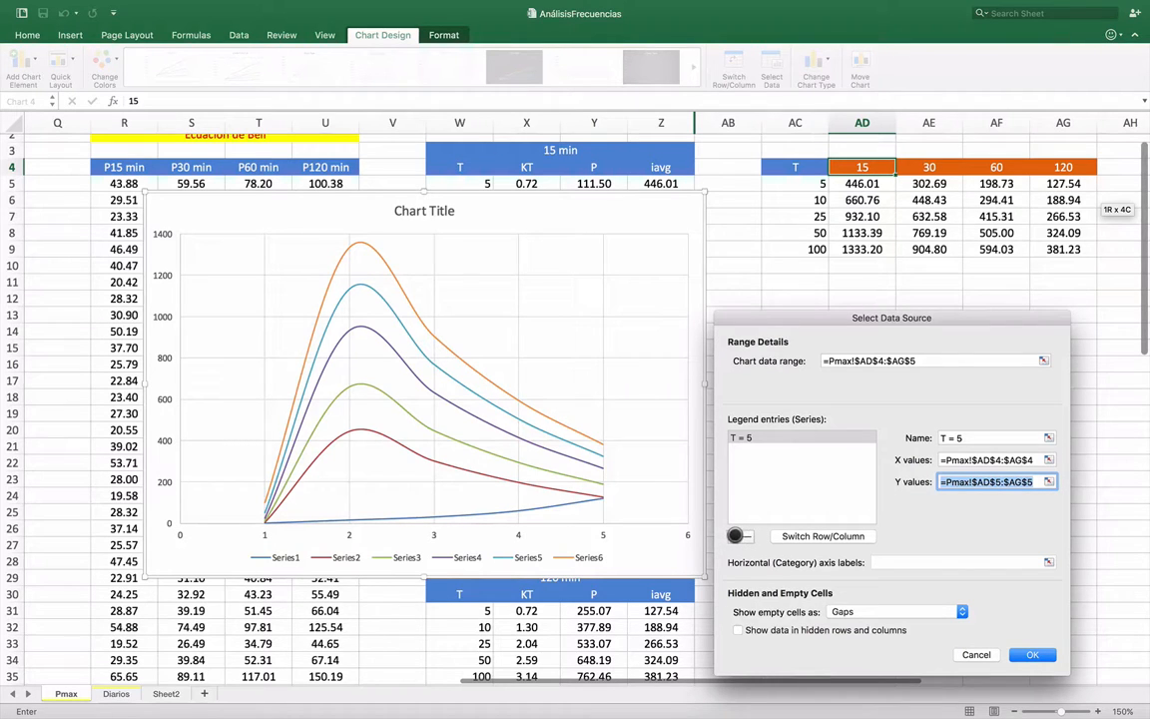
Add a series named "T = 10" with X values from AD4:AG4 and Y values from AD6:AG6.
click(734, 536)
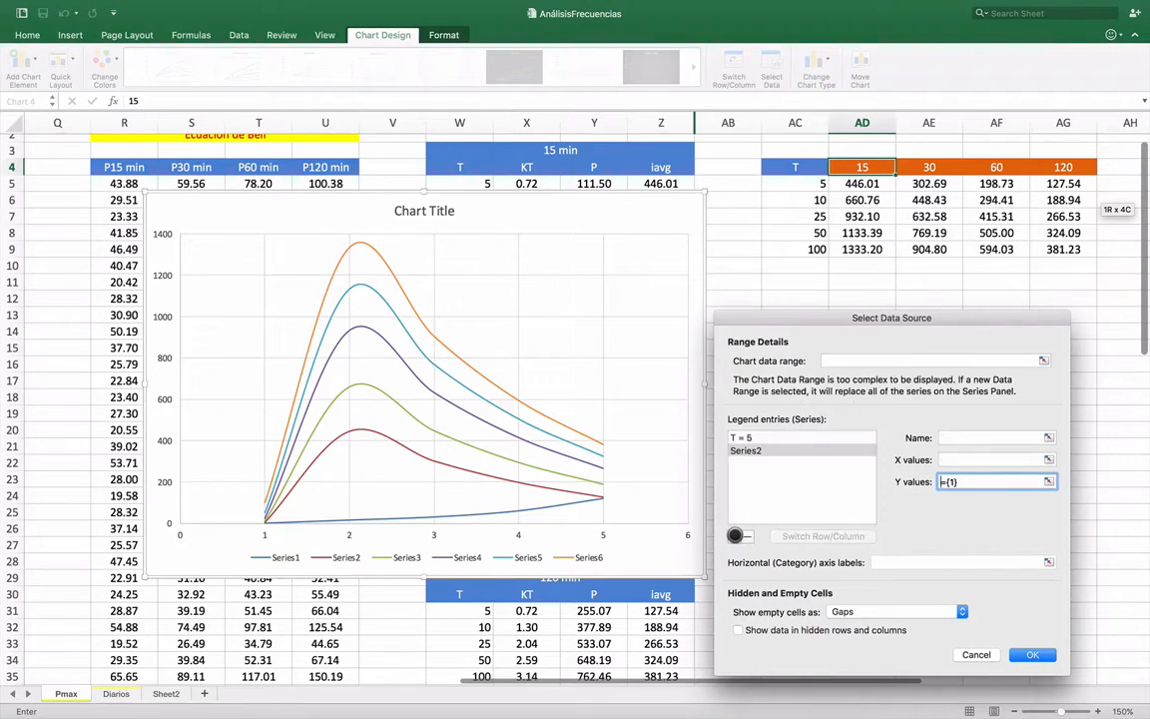
click(965, 437)
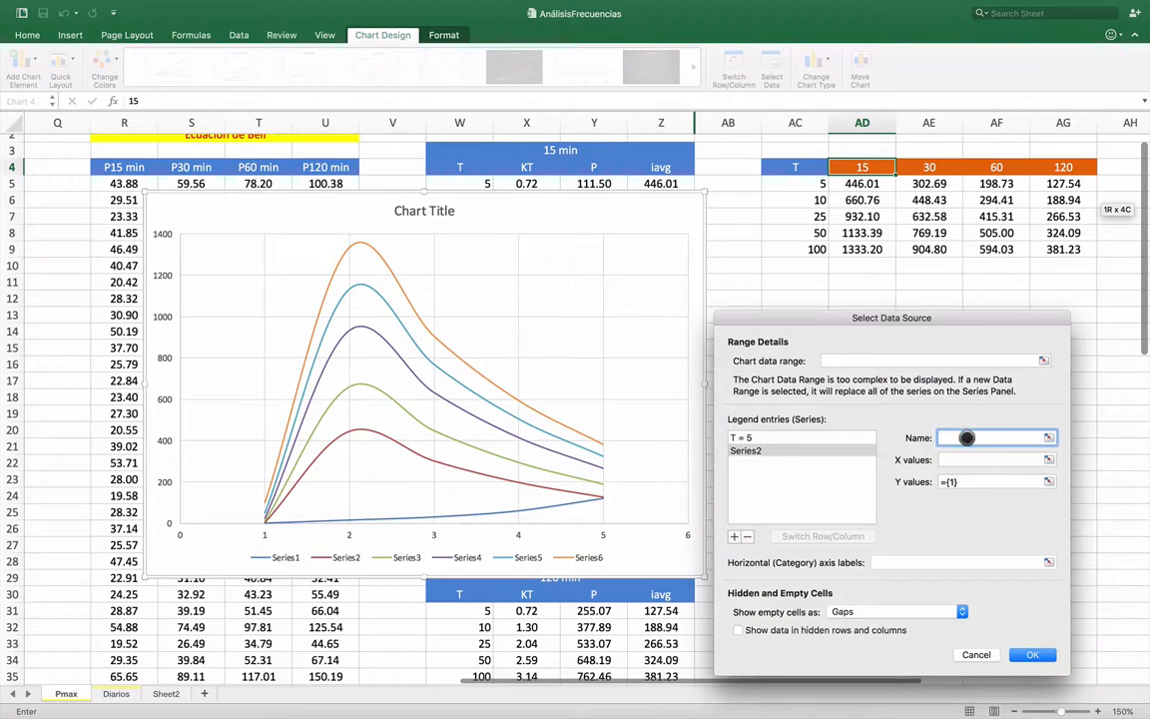
text(T = )
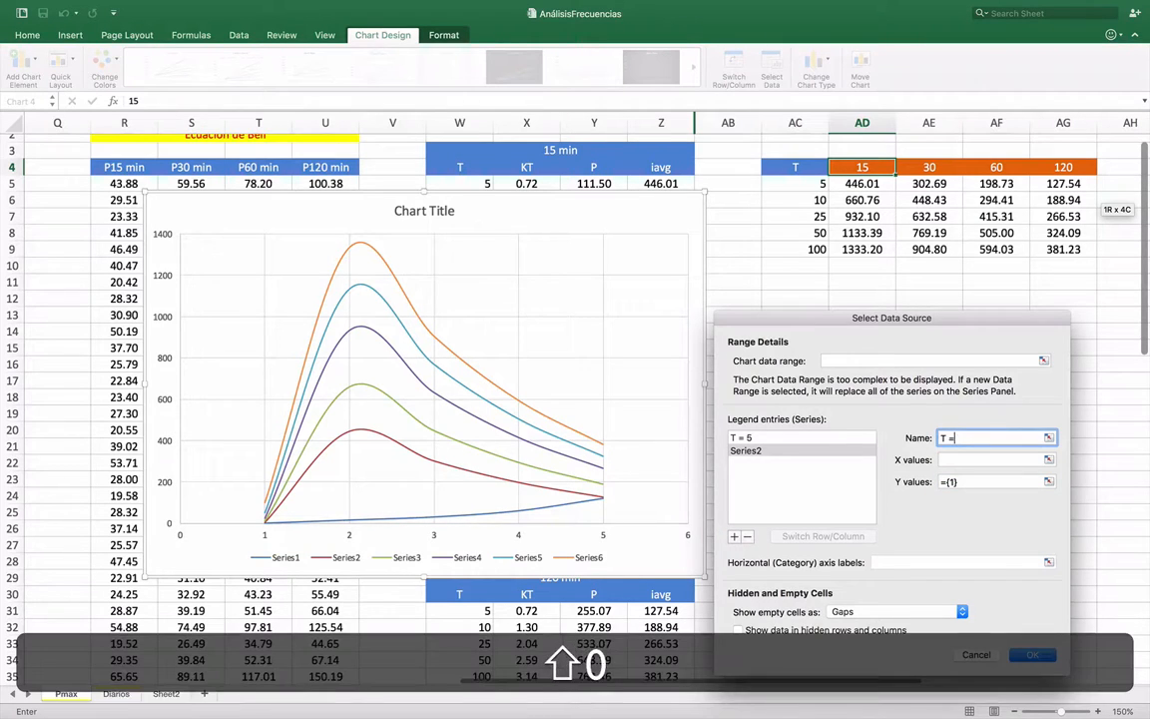
text(10)
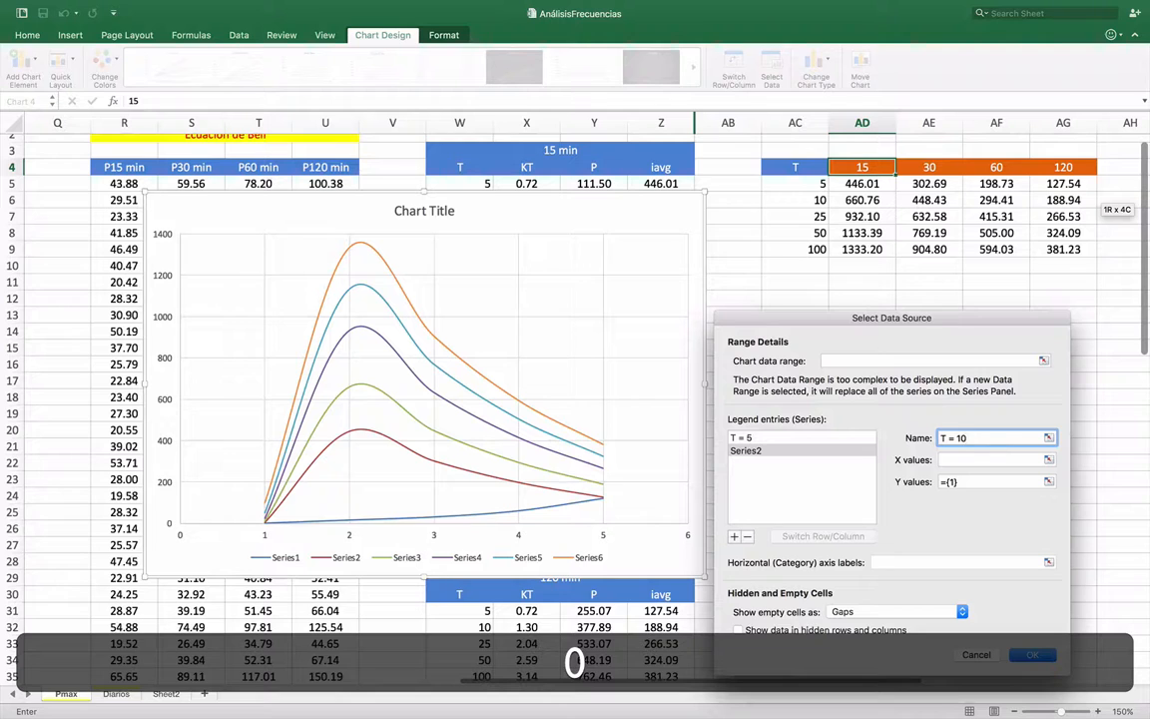
click(1048, 459)
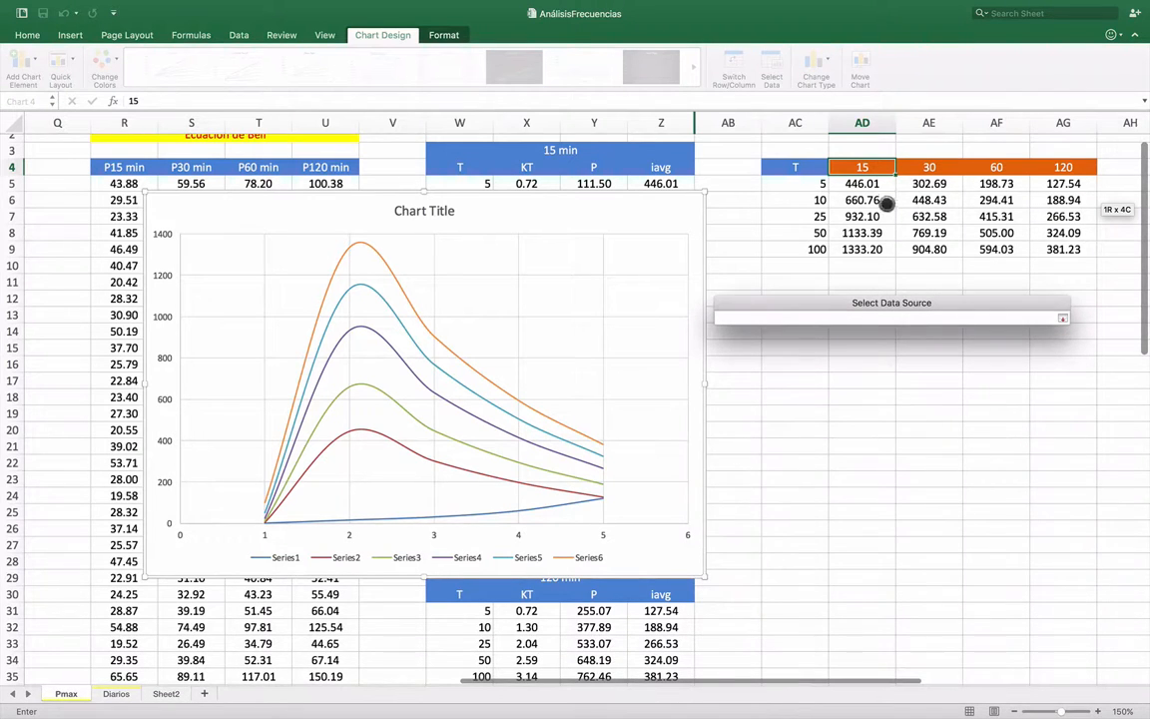
drag(860, 168, 1064, 166)
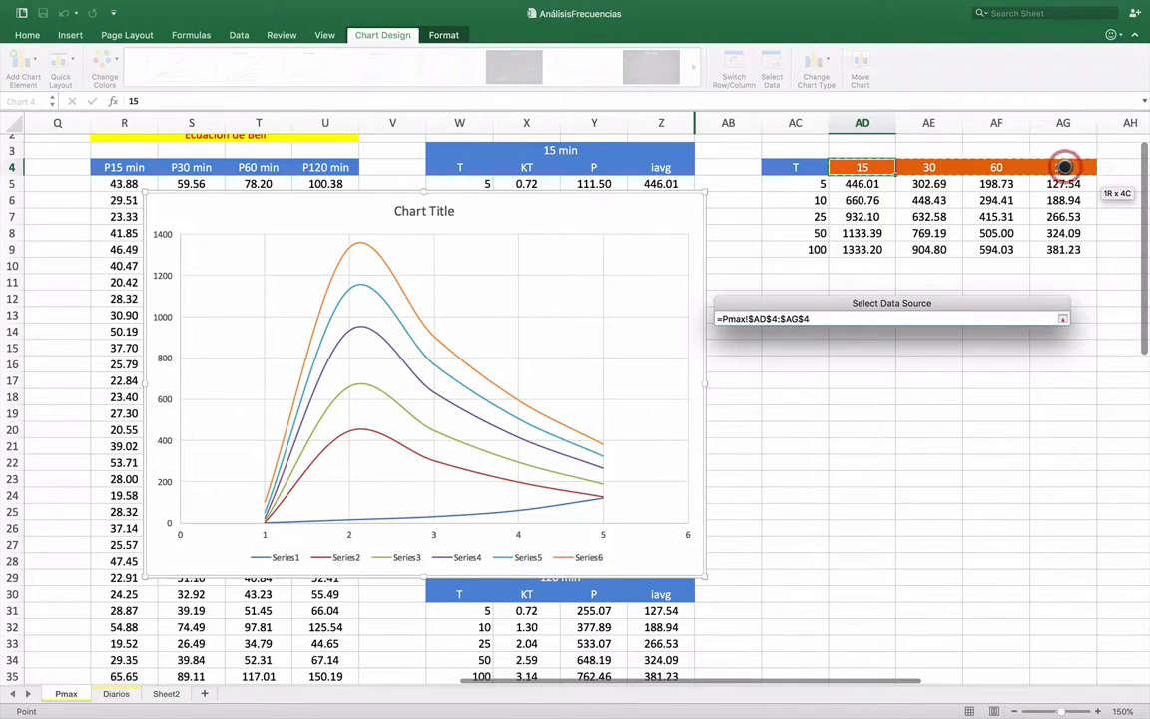
key(Return)
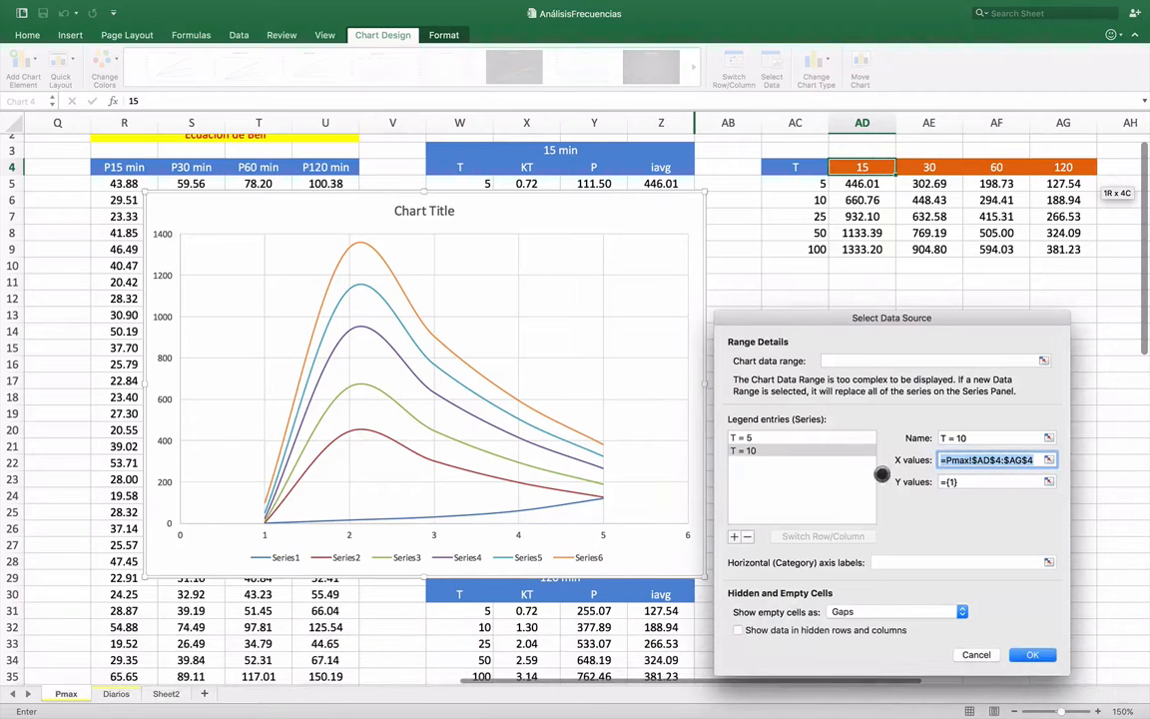
click(1048, 482)
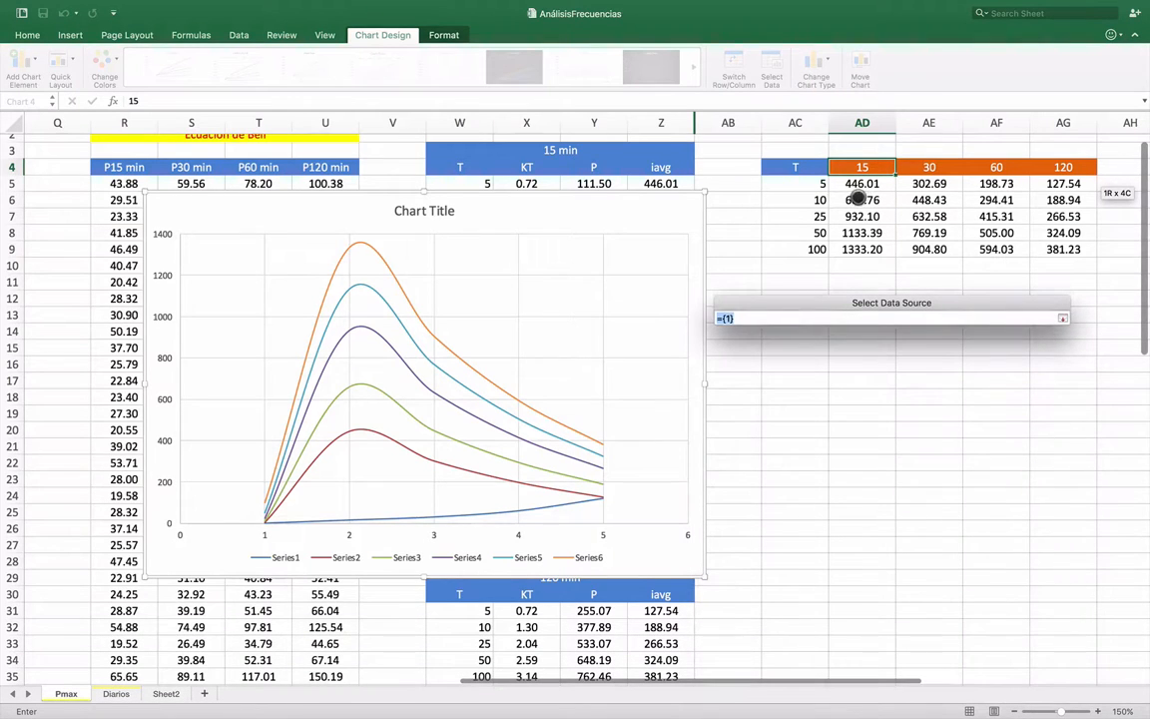
drag(868, 199, 1095, 255)
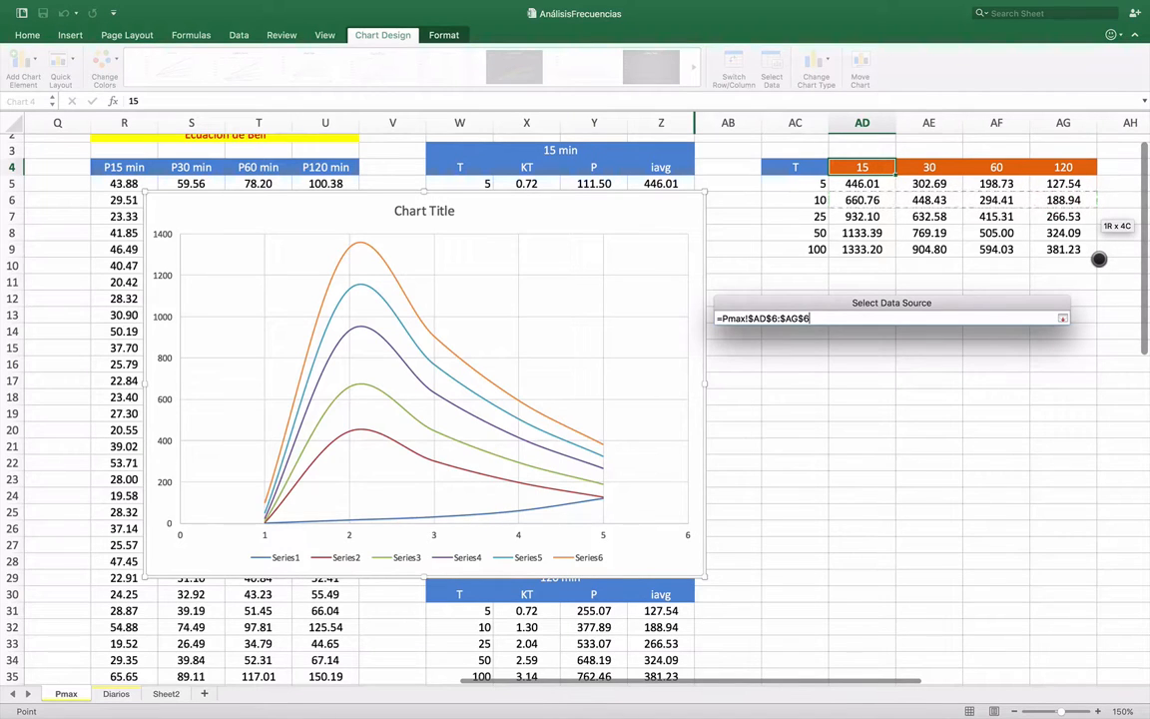
key(Return)
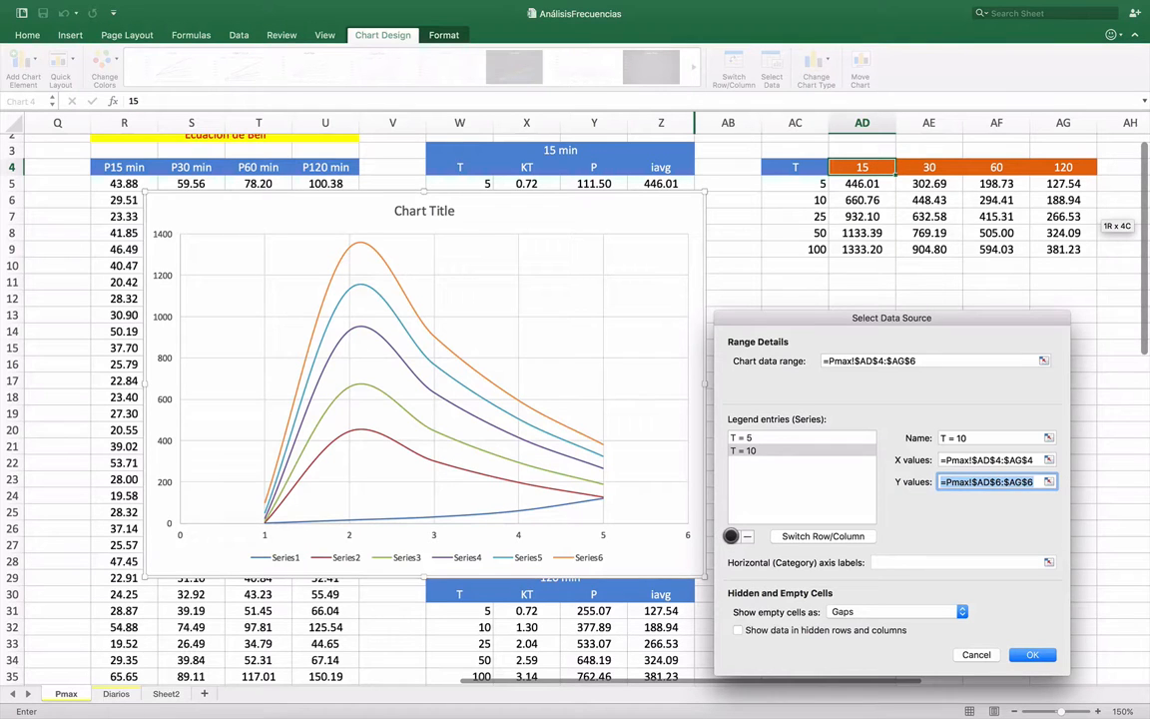
Add a series named "T = 25" with X values from AD4:AG4 and Y values from AD7:AG7.
click(733, 536)
click(971, 438)
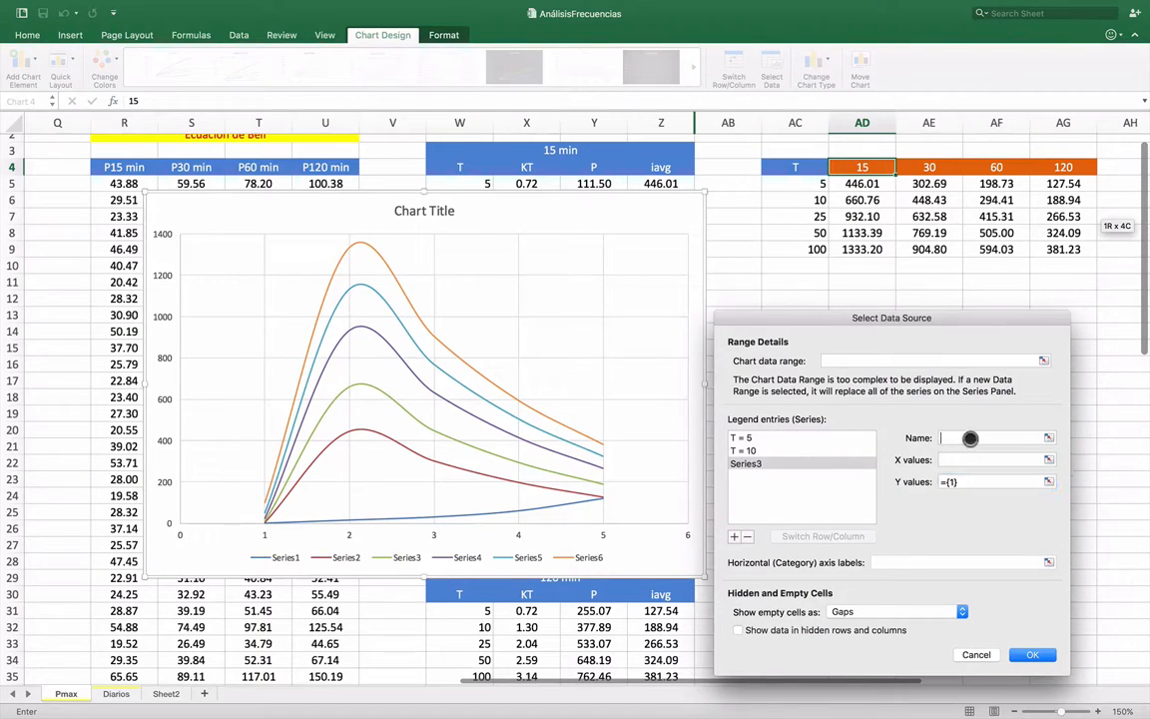
text(T =)
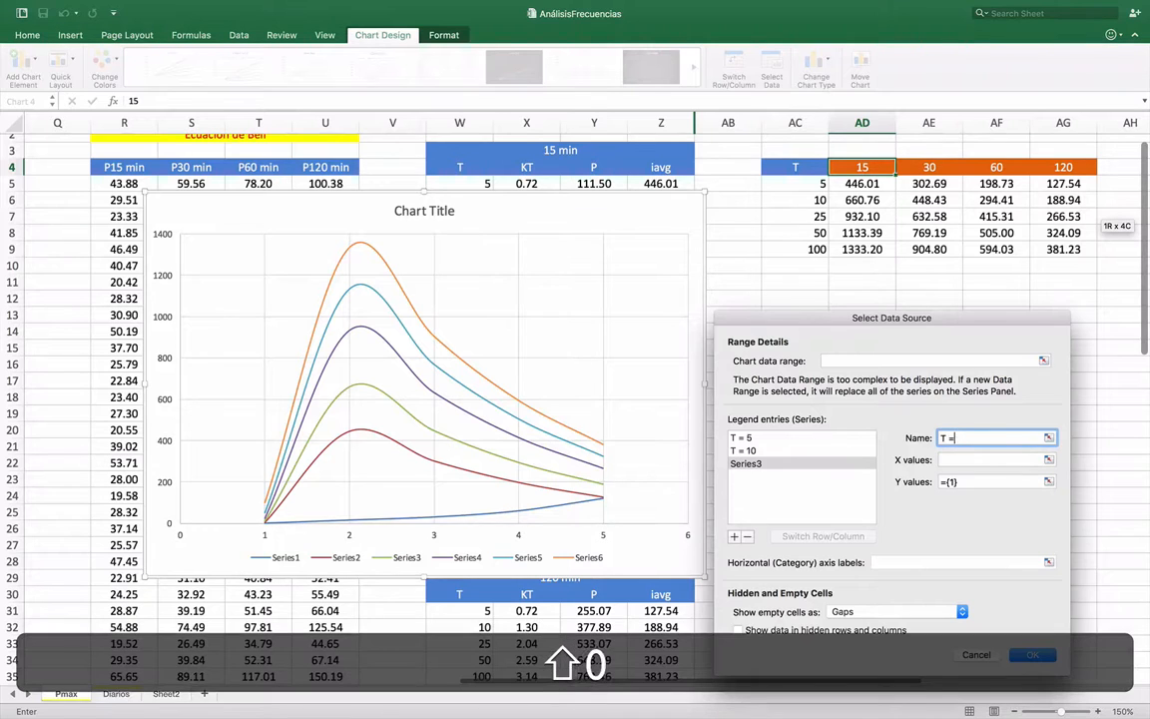
text( 25)
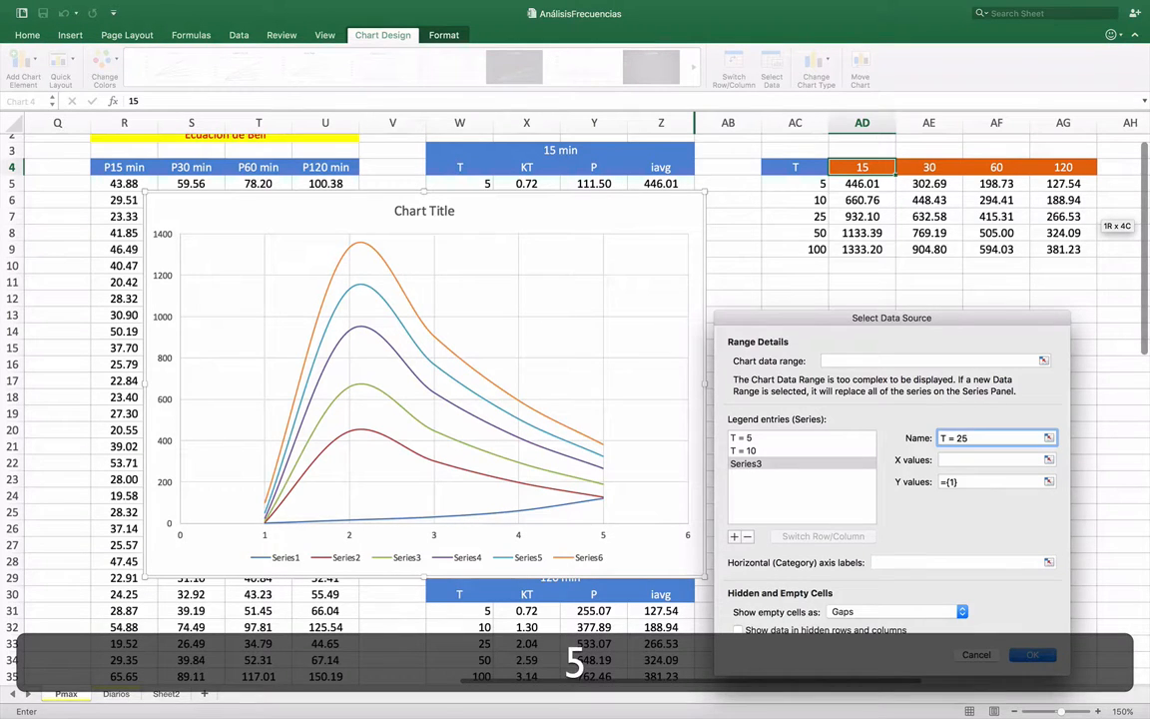
click(1045, 460)
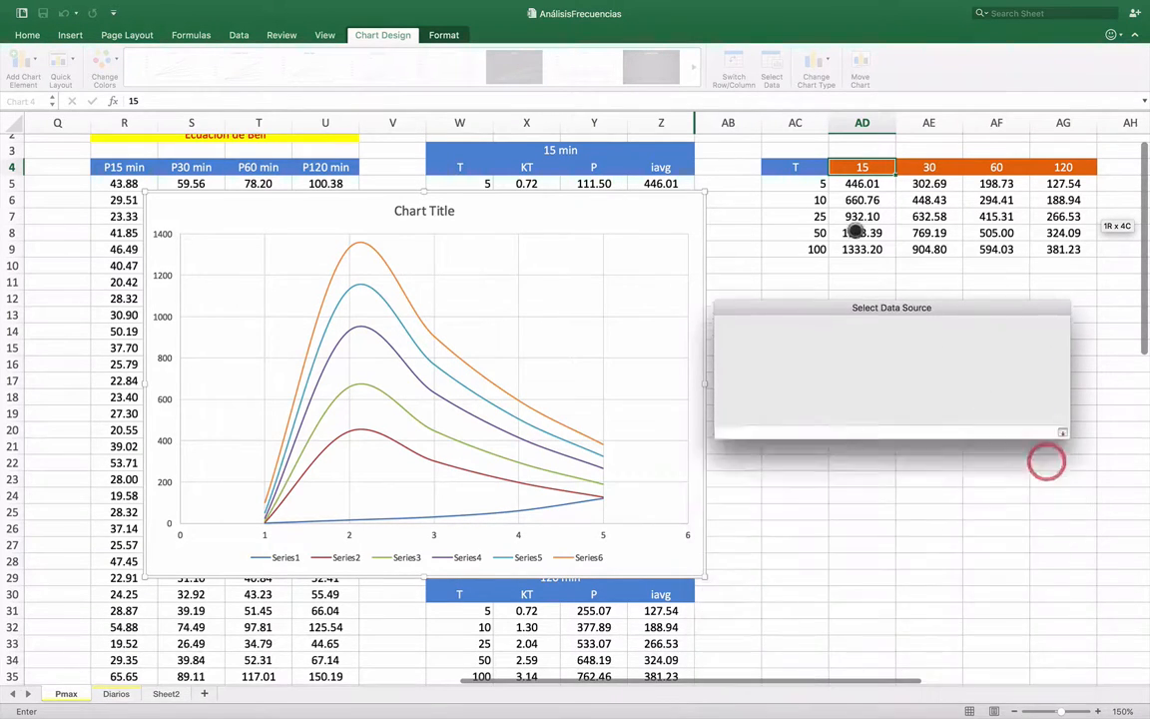
drag(859, 166, 1049, 167)
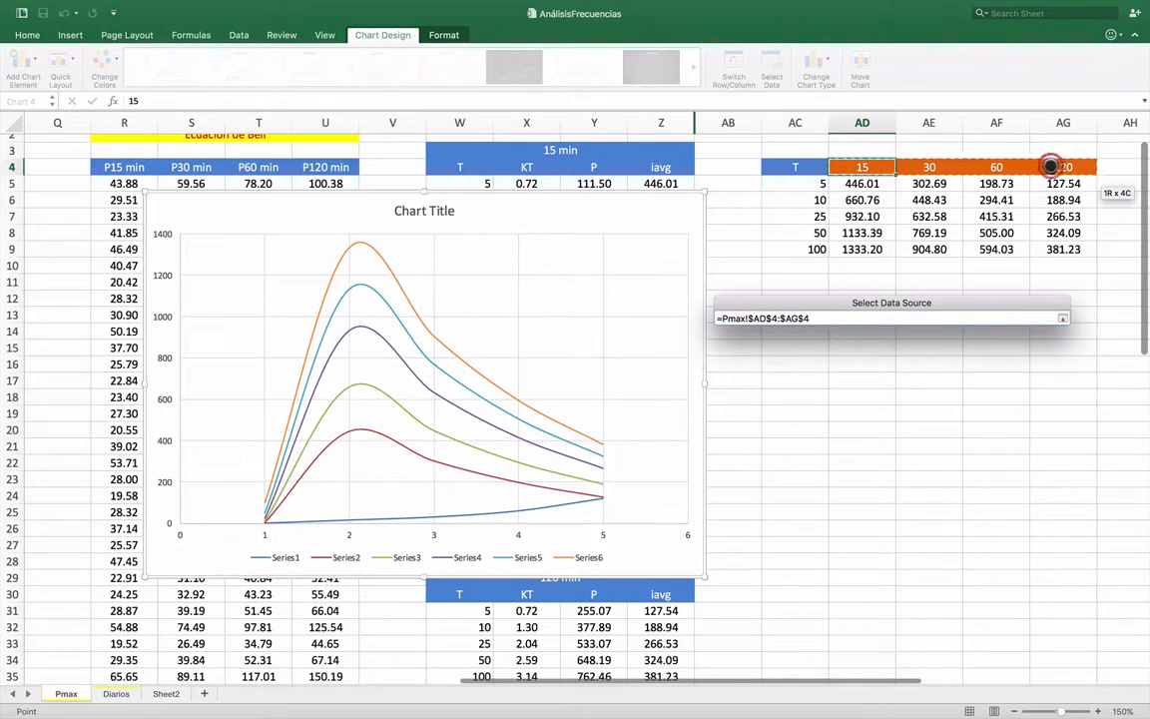
key(Return)
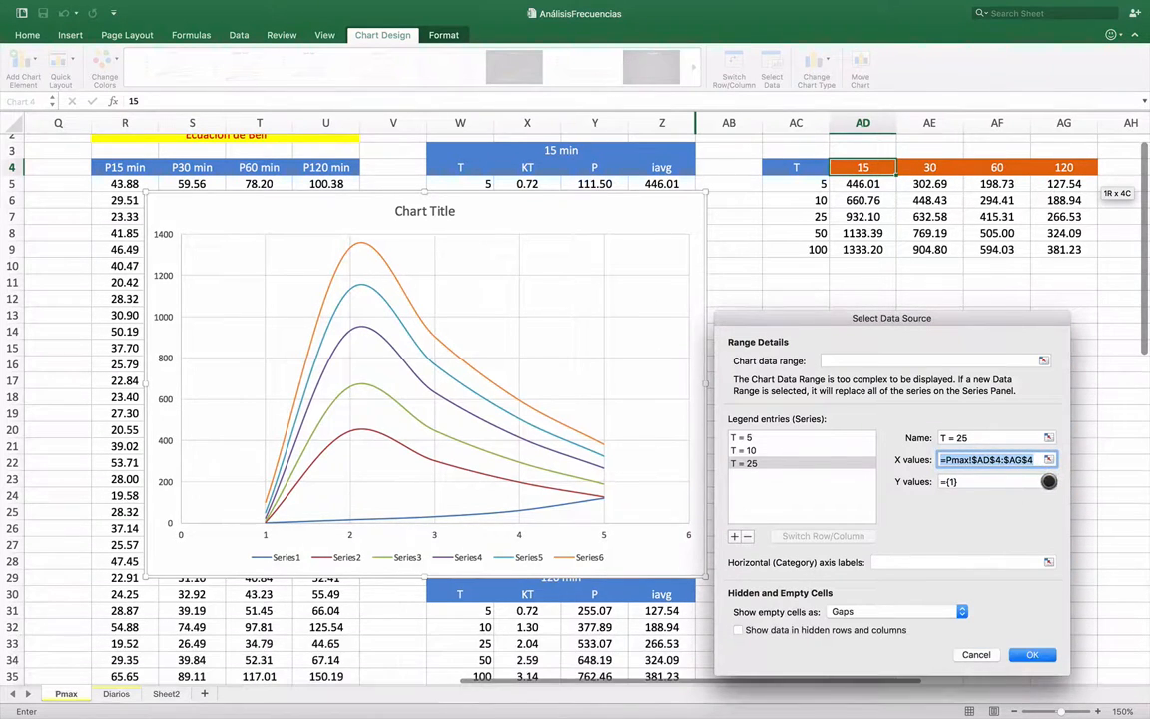
click(1048, 481)
drag(862, 215, 1056, 216)
key(Return)
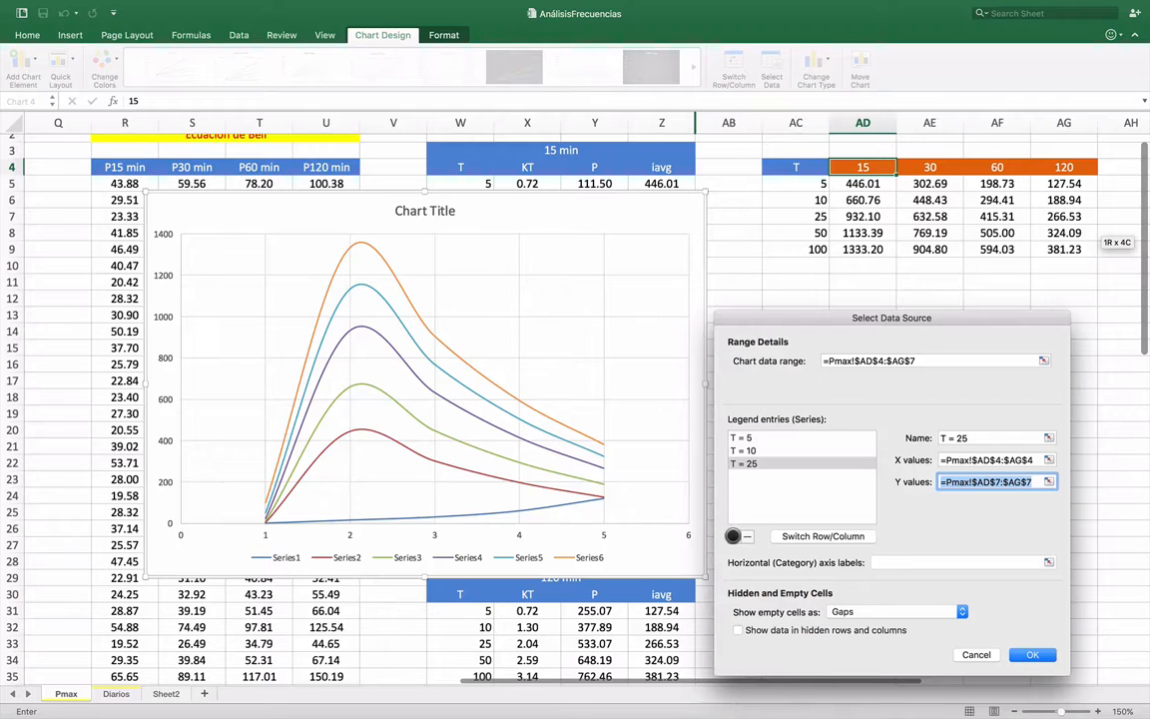
Add a series named "T = 50" with X values from AD4:AG4 and Y values from AD8:AG8.
click(734, 536)
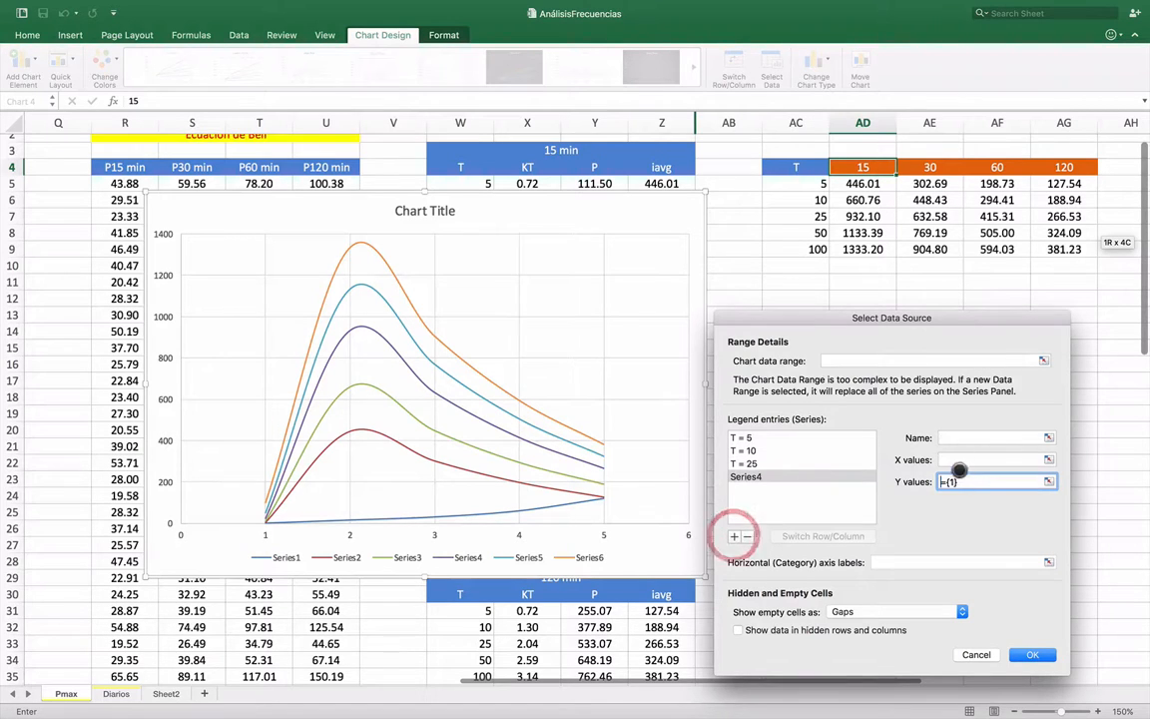
click(966, 437)
text(T = 50)
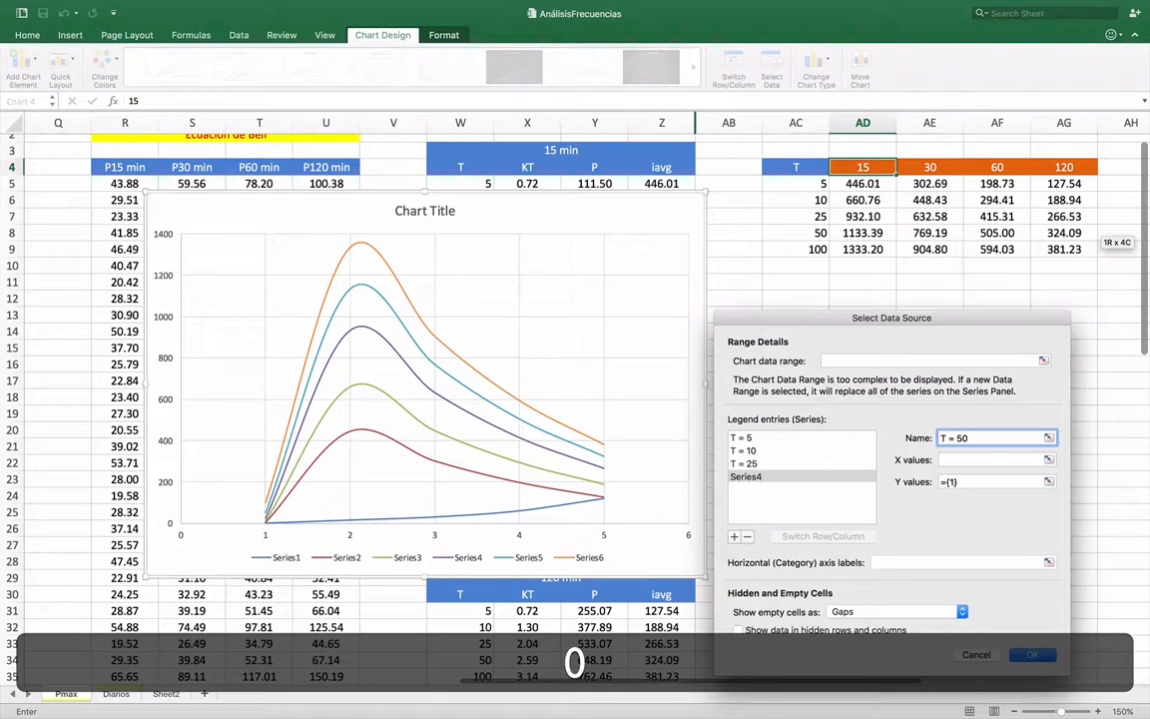
click(1048, 459)
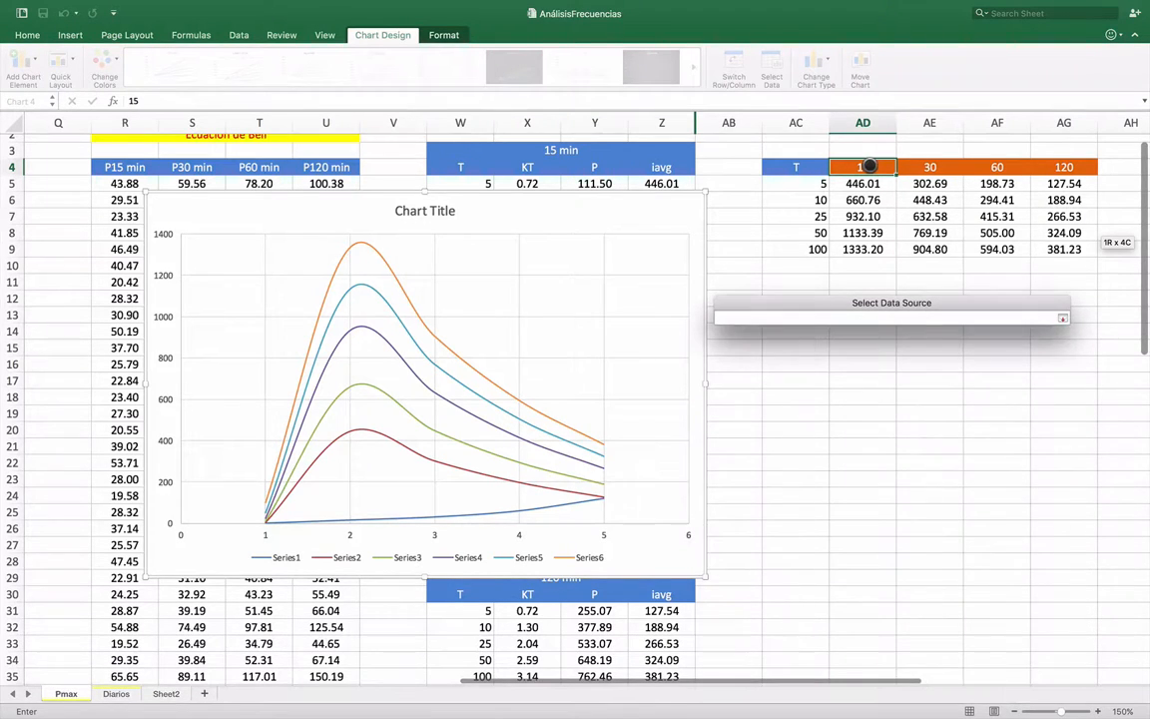
drag(868, 167, 1053, 168)
key(Return)
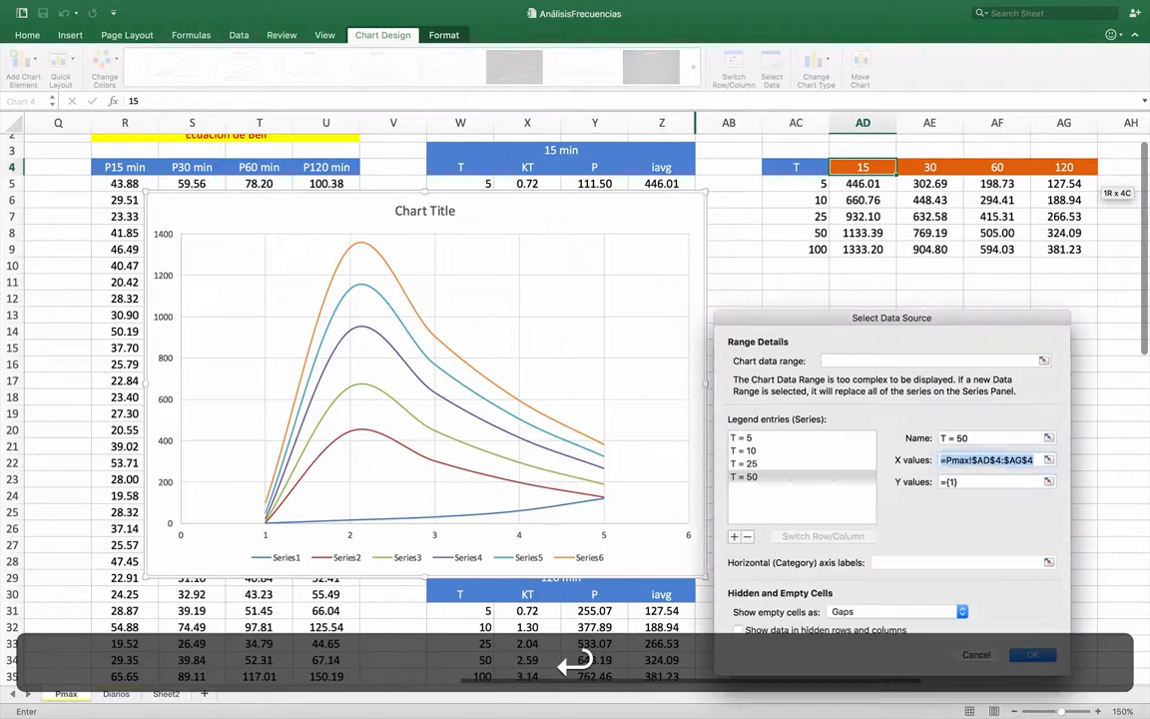
click(1052, 481)
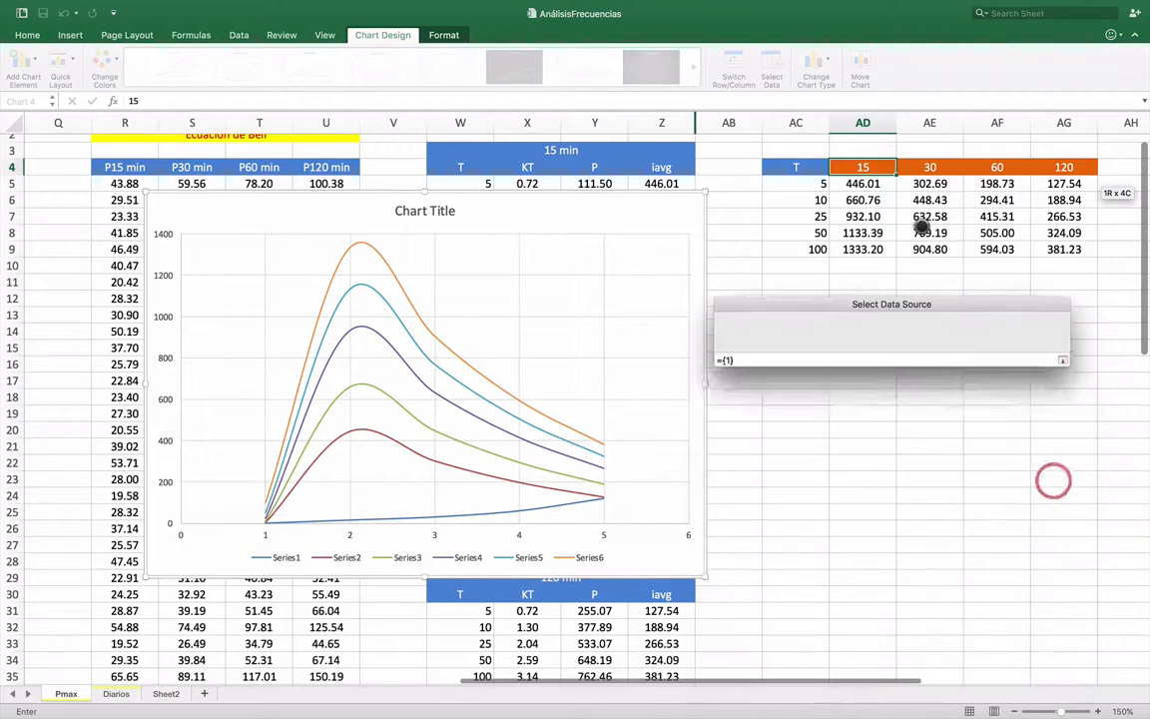
drag(853, 233, 1058, 235)
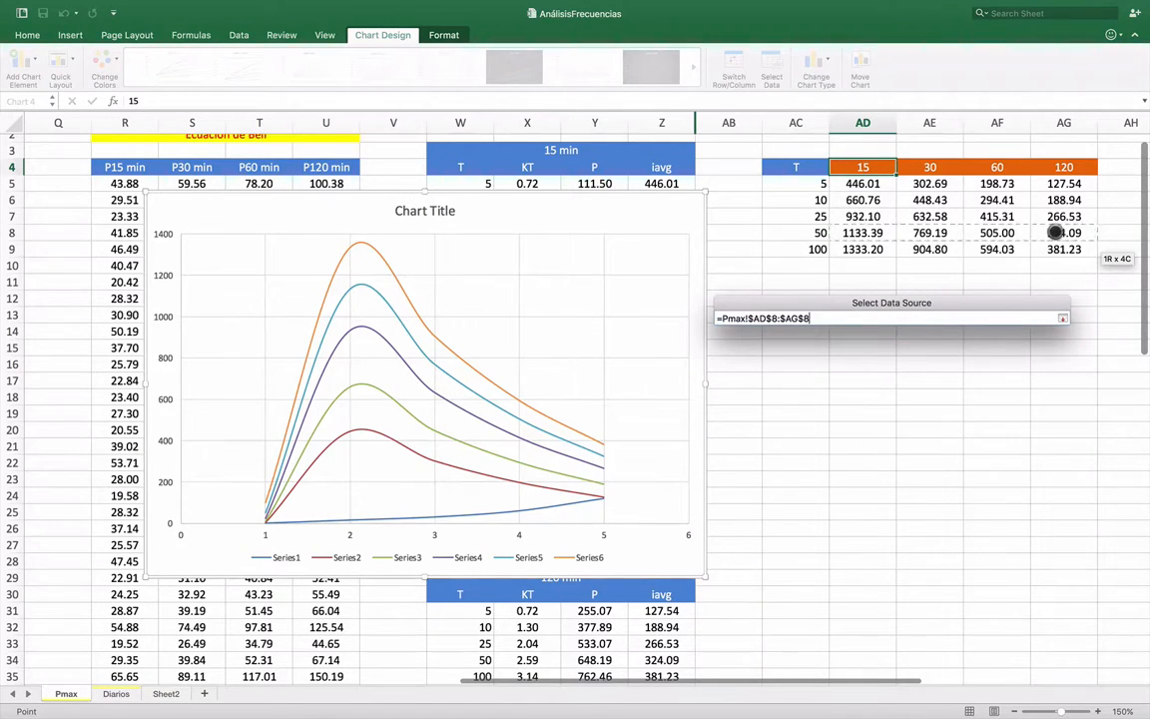
key(Return)
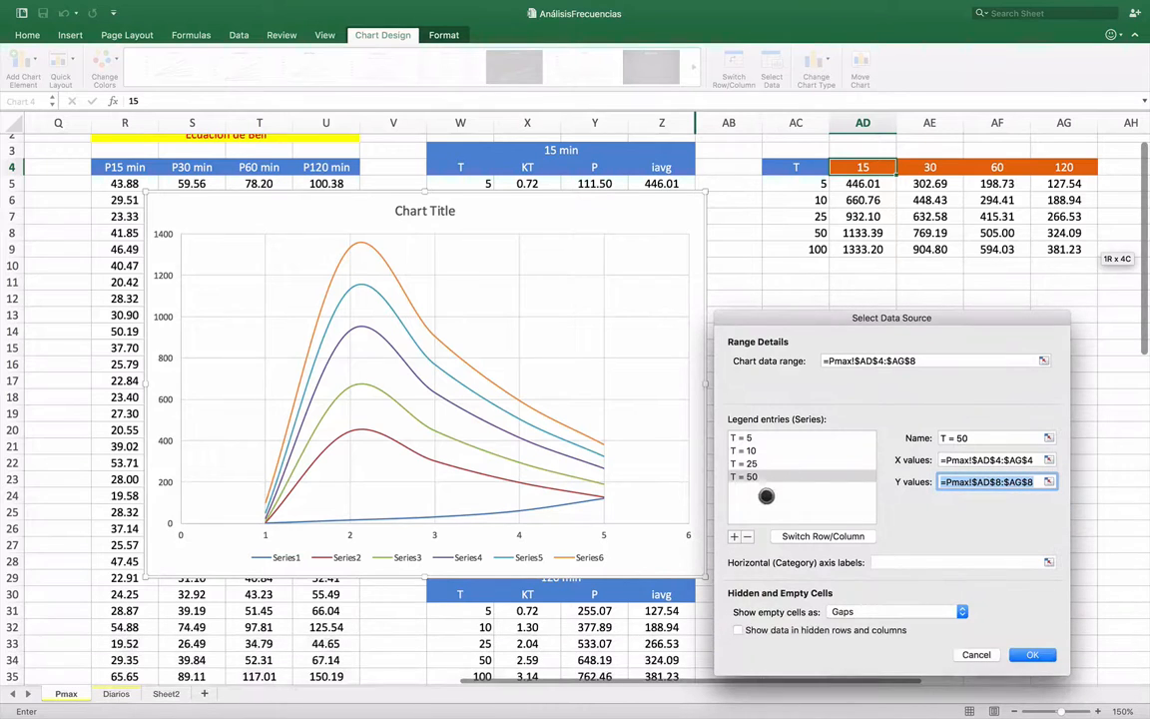
Add a series named "T = 100" with X values from AD4:AG4 and Y values from AD9:AG9, and apply the data source changes.
click(733, 536)
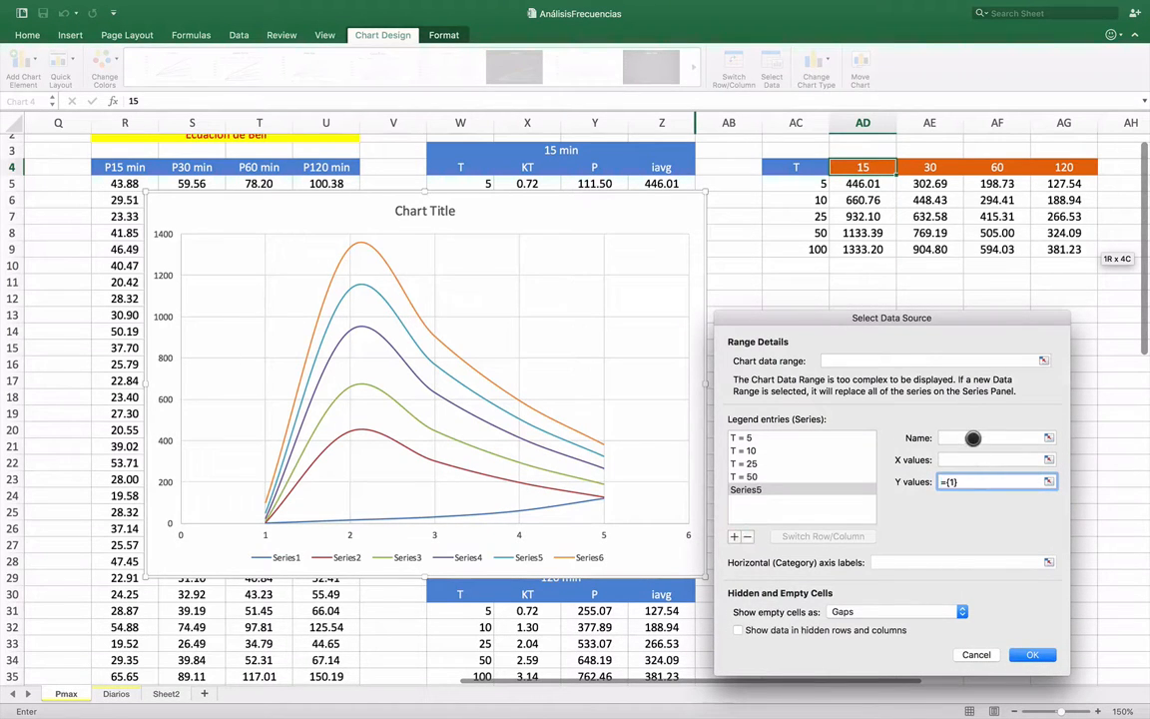
click(972, 438)
text(T =)
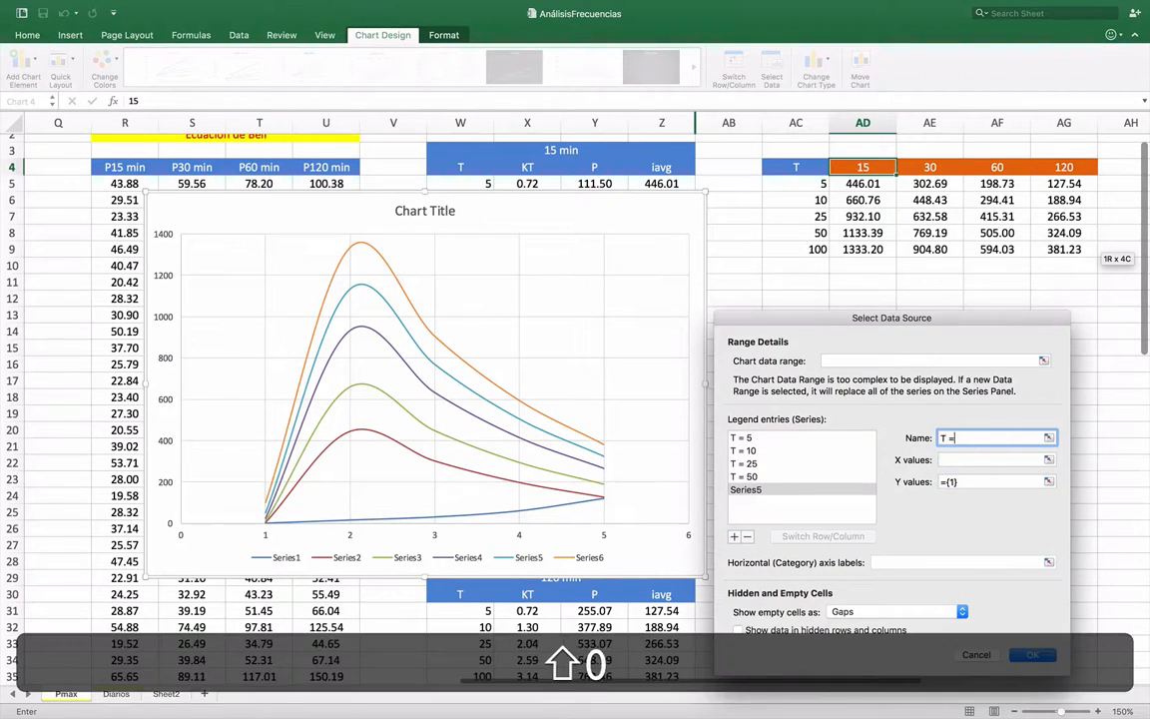
text( 100)
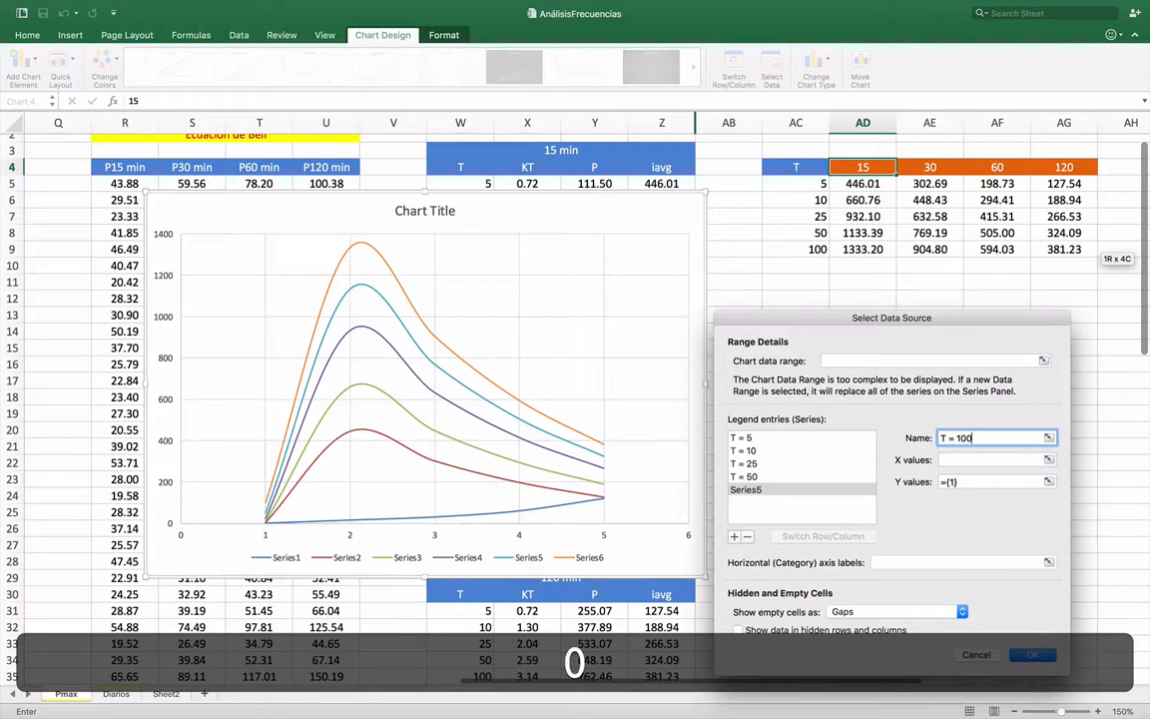
click(1043, 459)
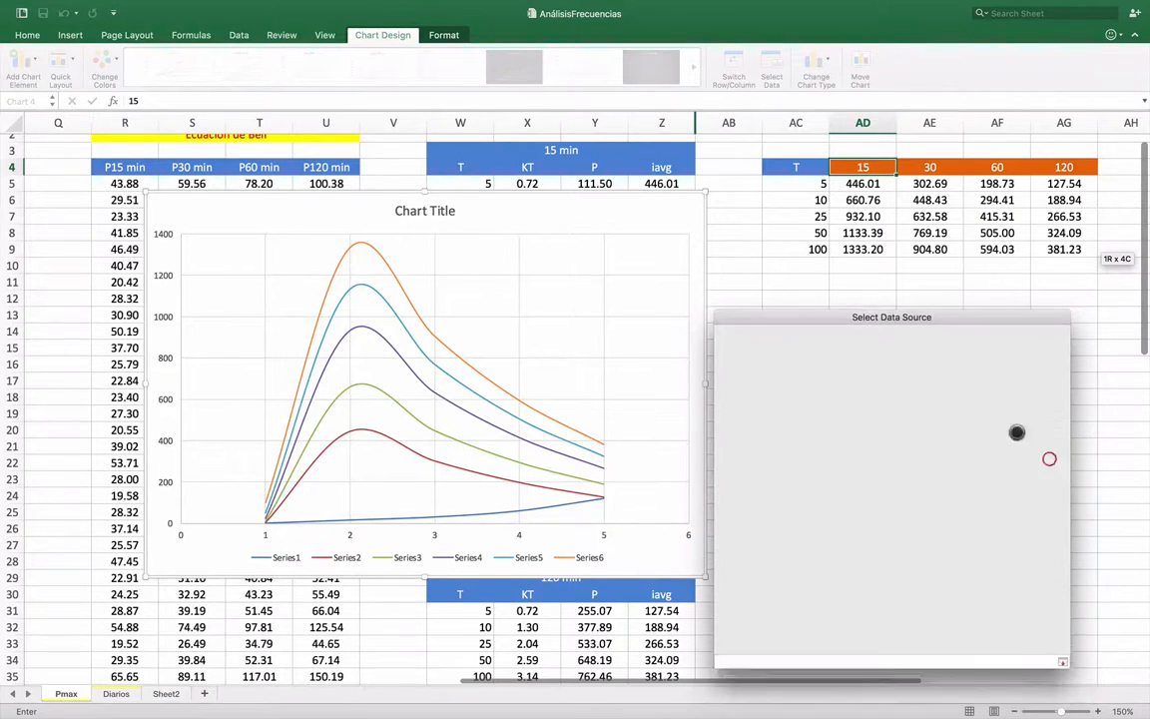
drag(862, 166, 1090, 167)
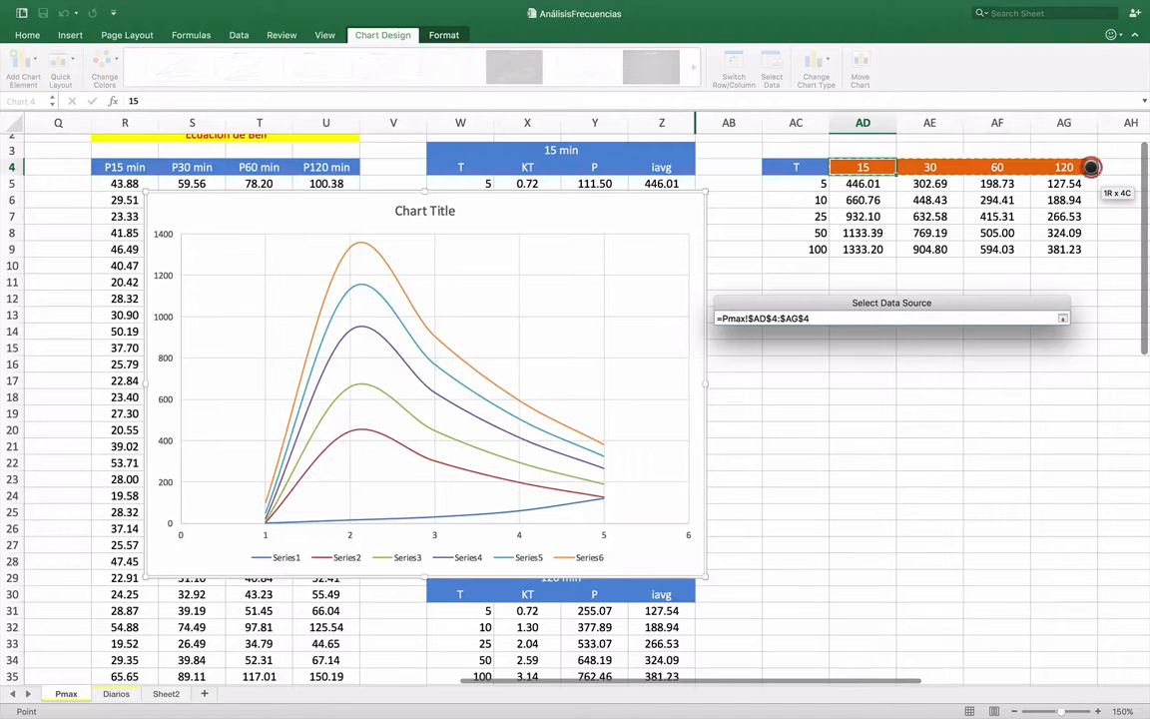
key(Return)
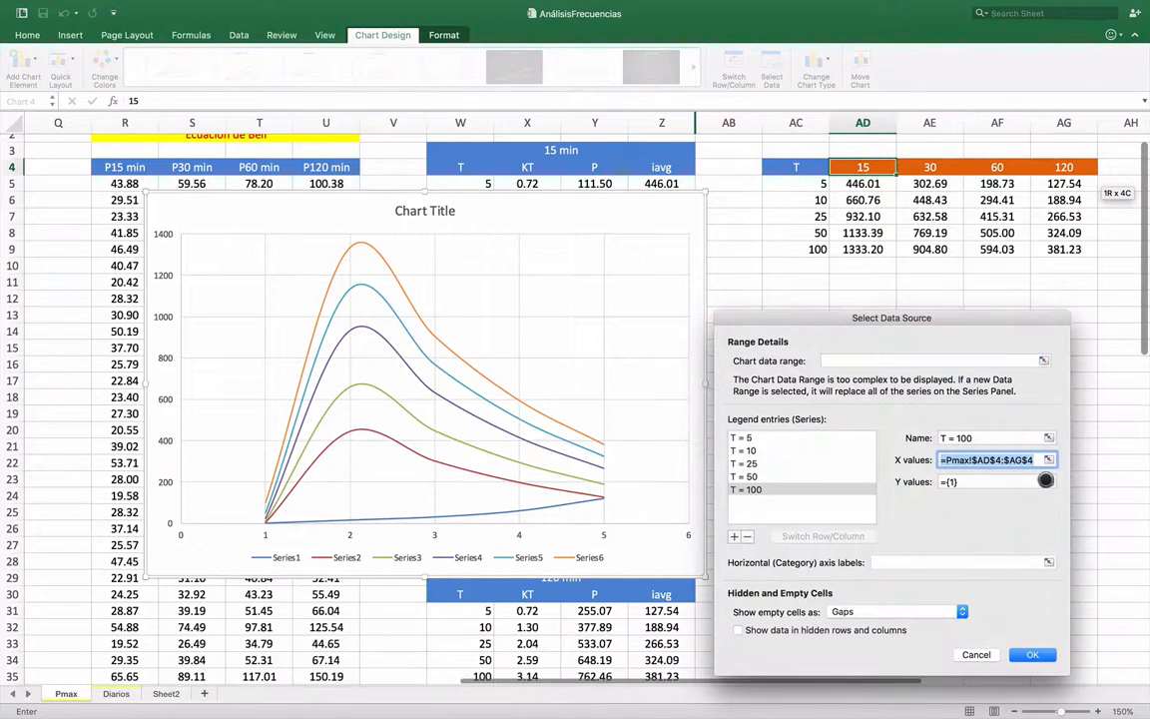
click(1045, 481)
drag(862, 248, 1053, 249)
key(Return)
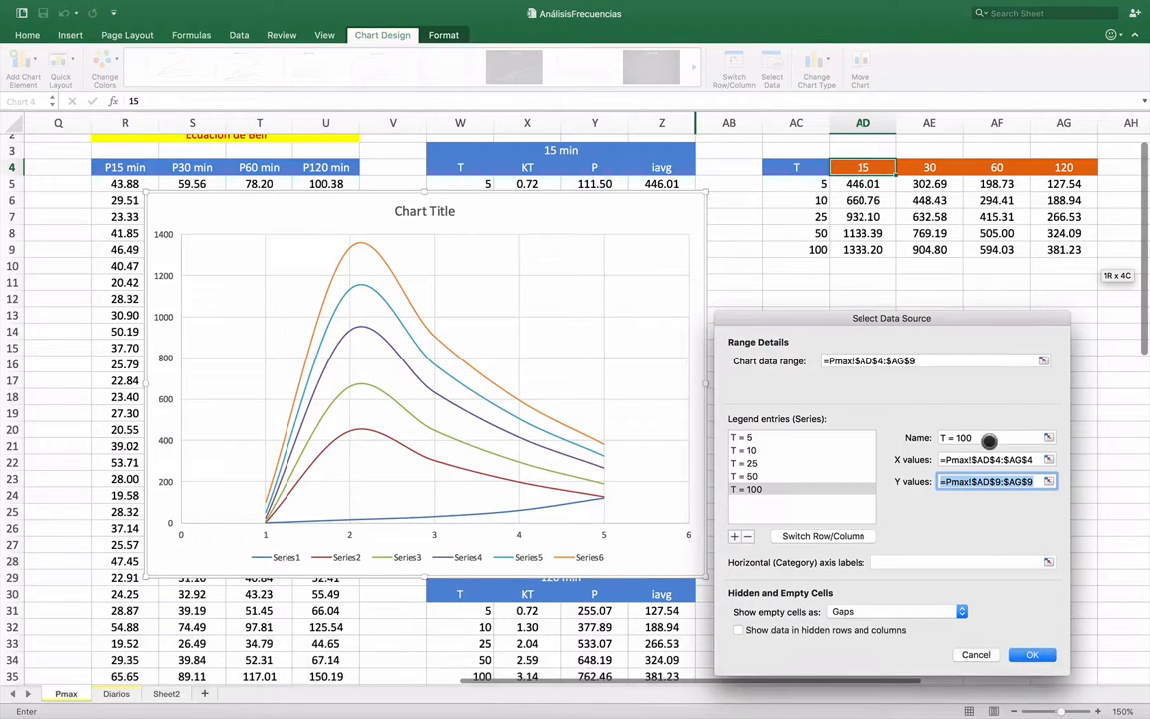
click(1034, 651)
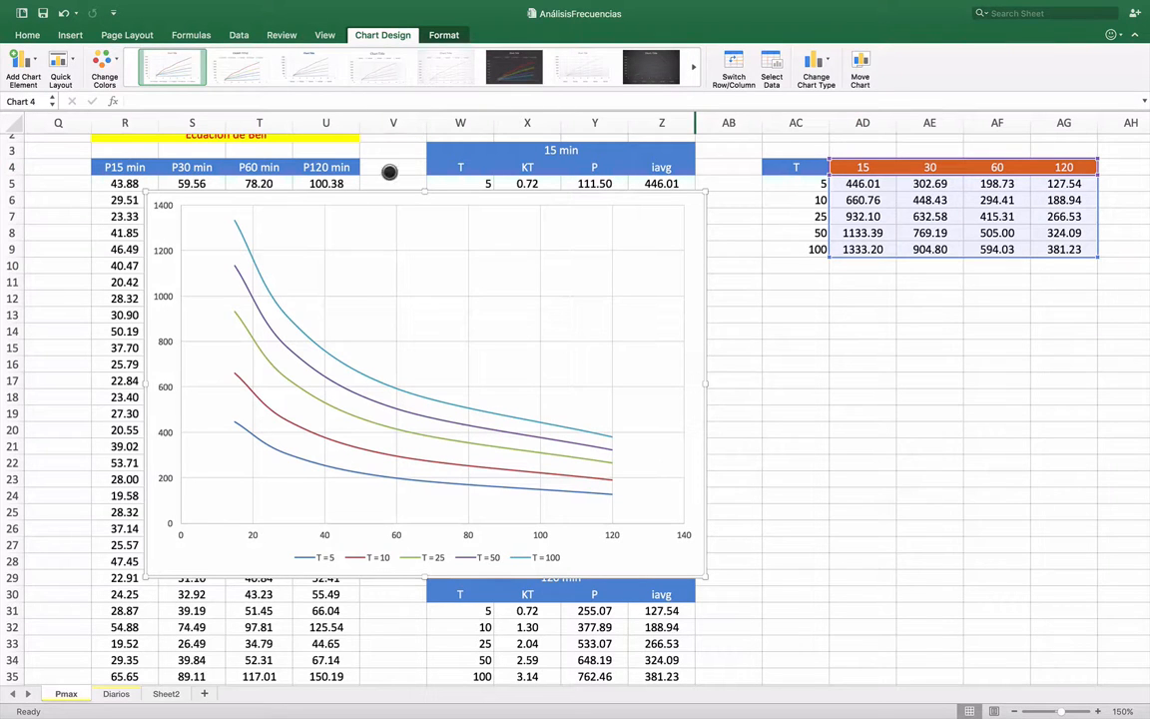
Move the chart beneath the intensity summary table, beside the 30, 60 and 120 min tables.
drag(368, 195, 917, 299)
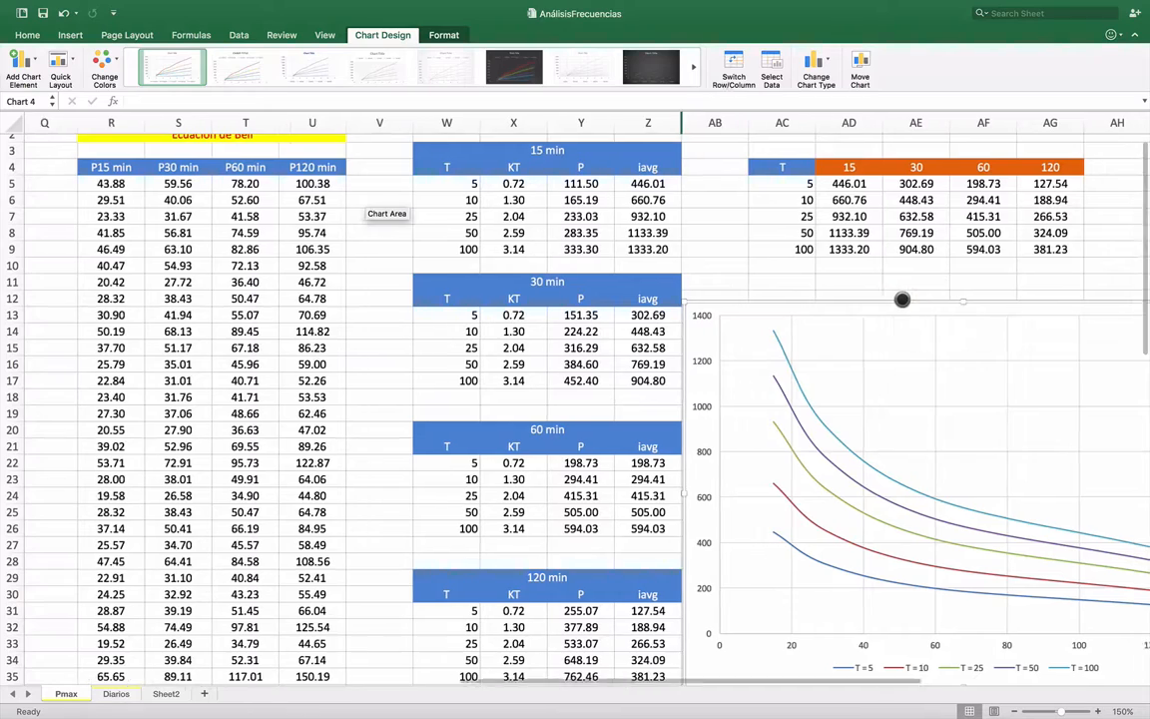
scroll(919, 299, right, 5)
scroll(922, 299, down, 5)
scroll(922, 299, down, 1)
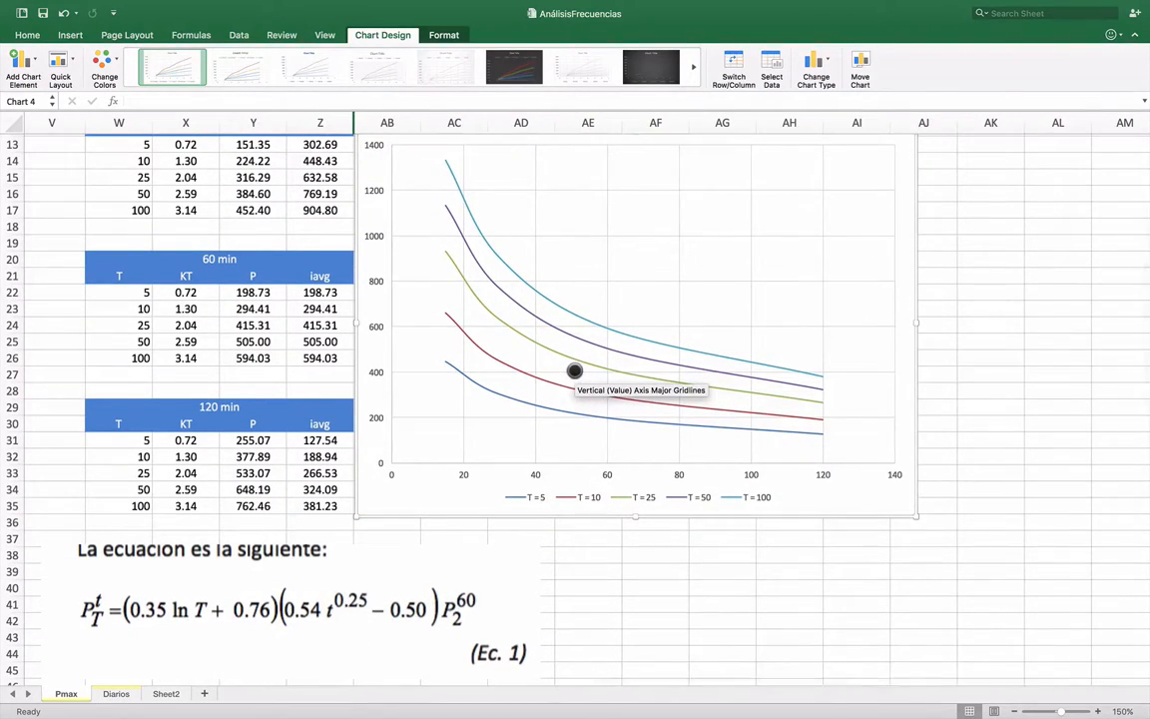
scroll(573, 370, up, 5)
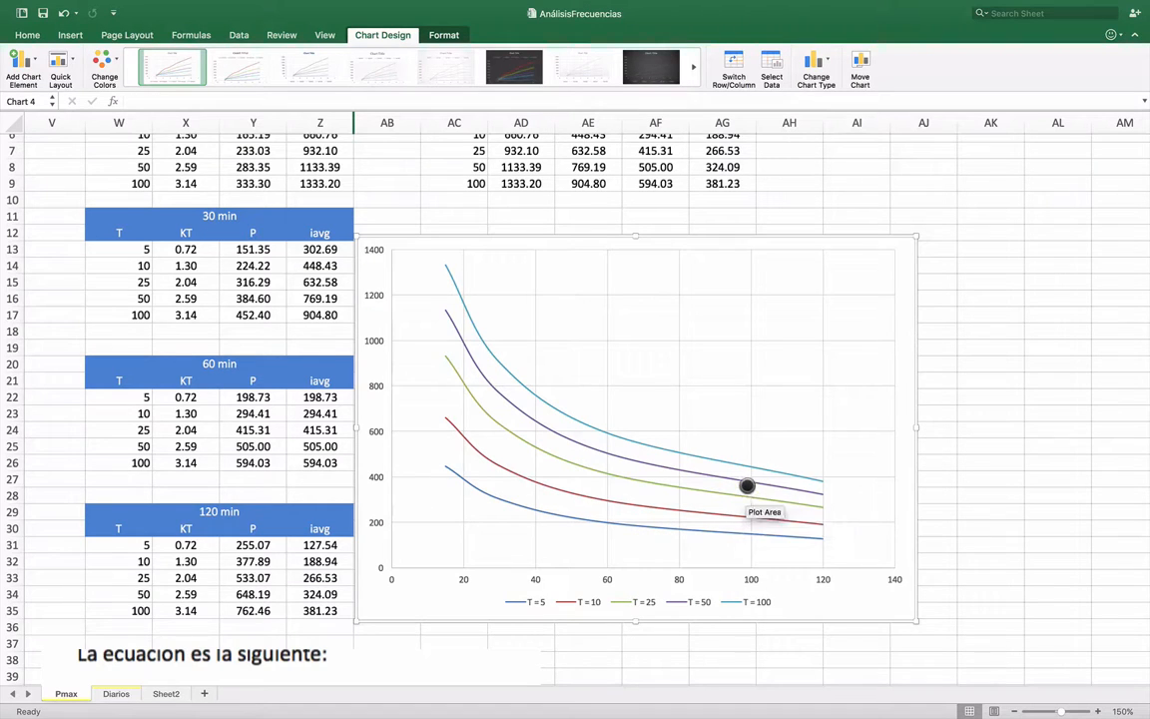
Give the chart the dark style with glowing lines and a quick layout that includes titles for both axes.
click(60, 70)
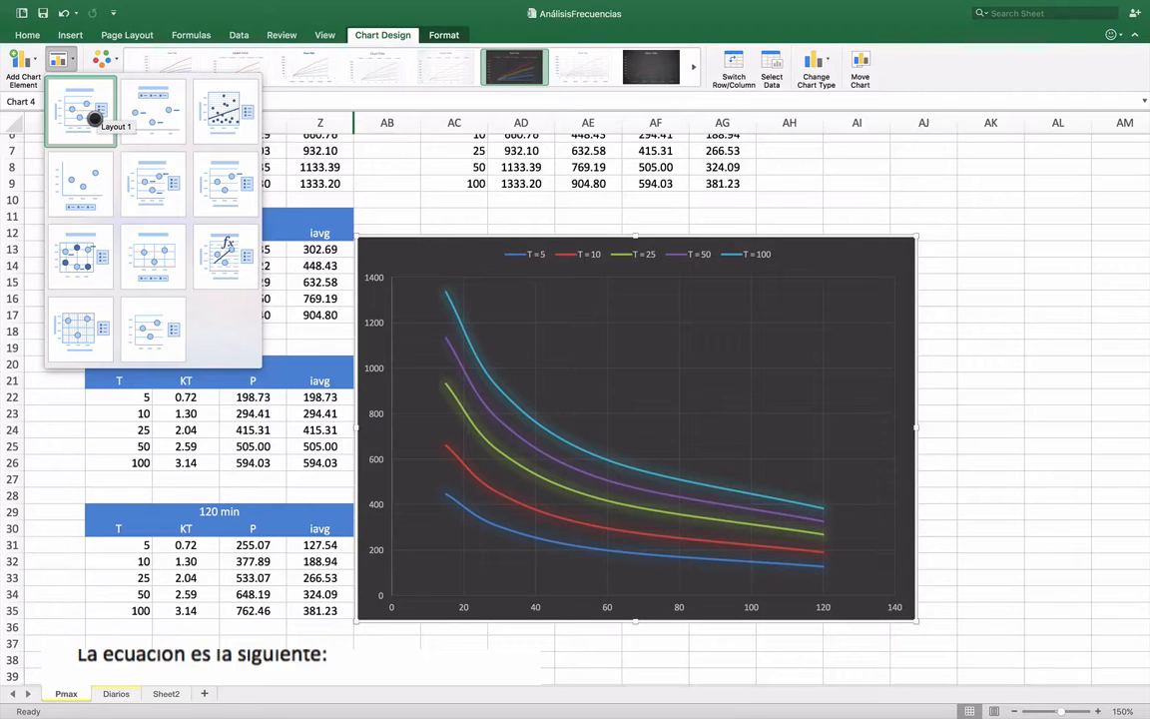
click(79, 319)
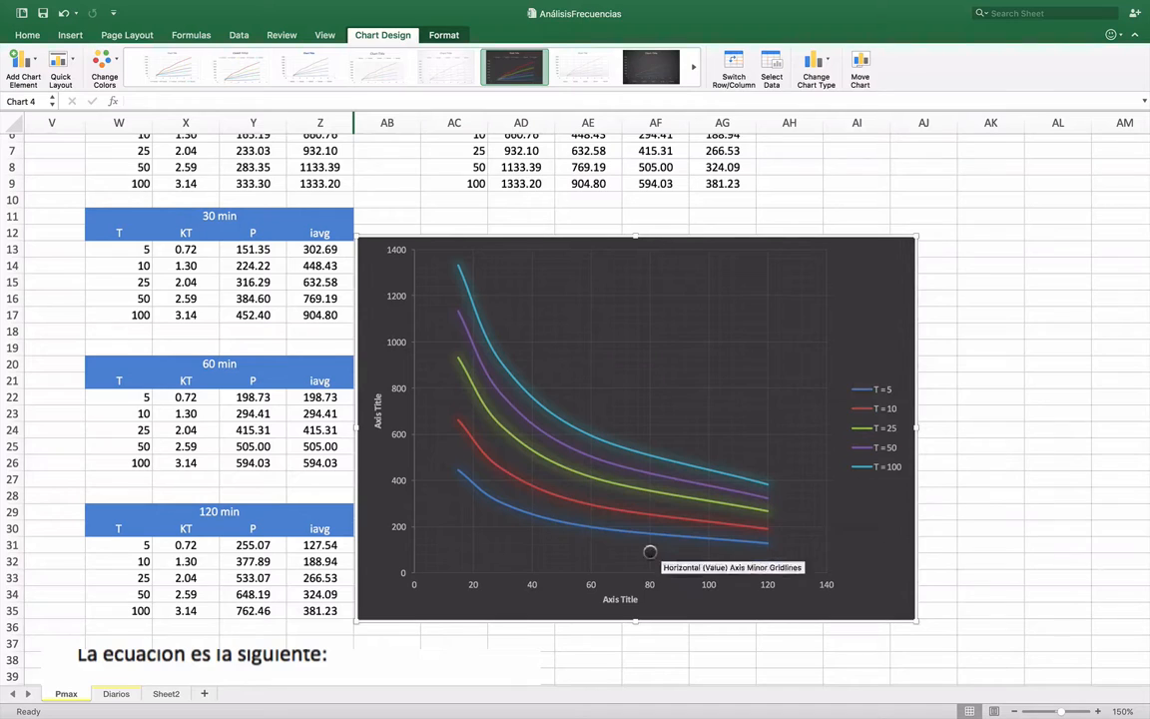
Set the chart's horizontal axis title to "Tiempo (min)".
double_click(613, 599)
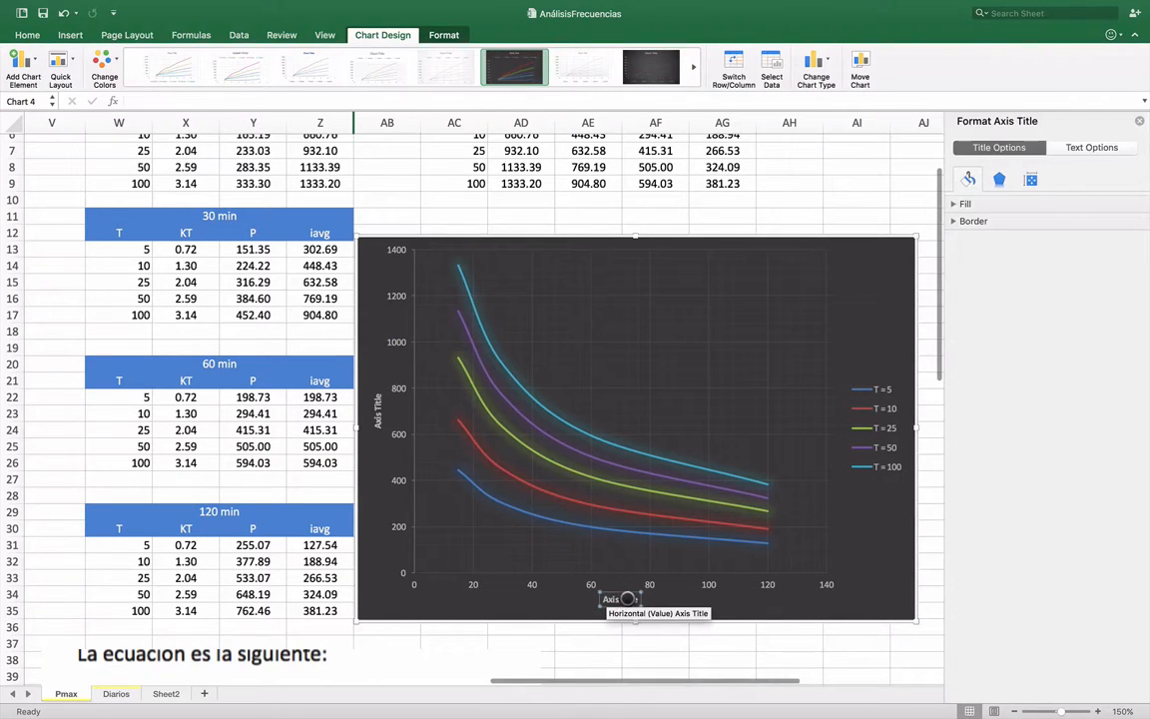
triple_click(621, 599)
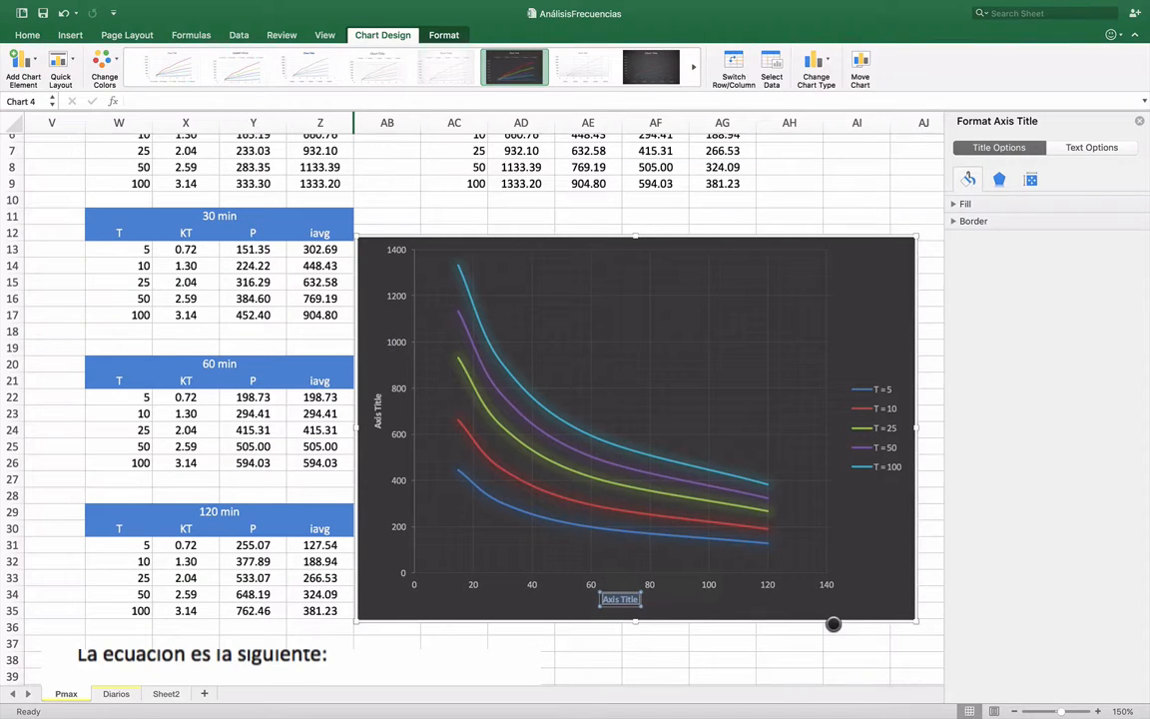
text(Tiempo)
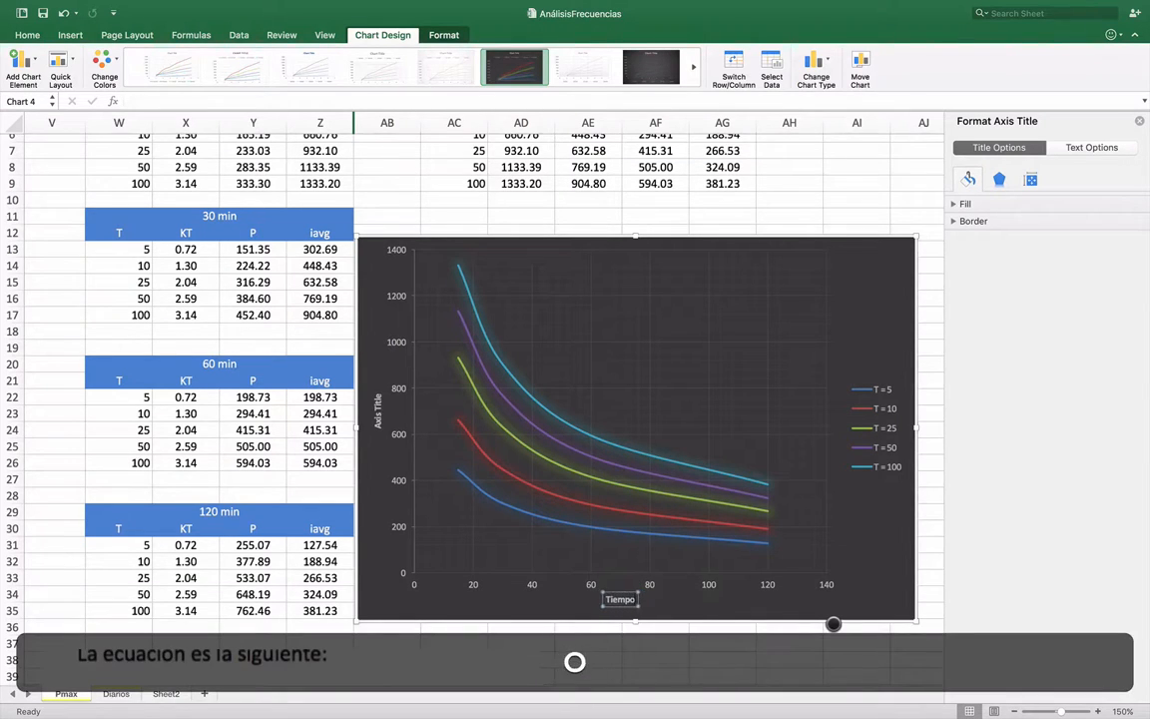
text( ()
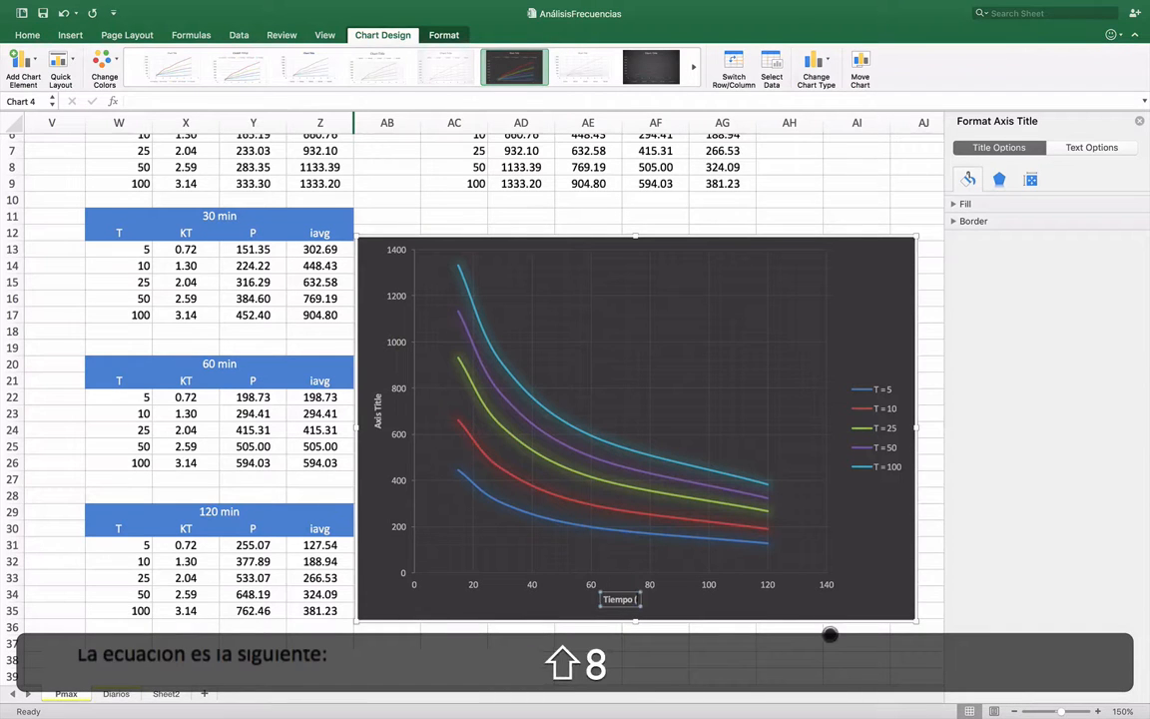
text(min)
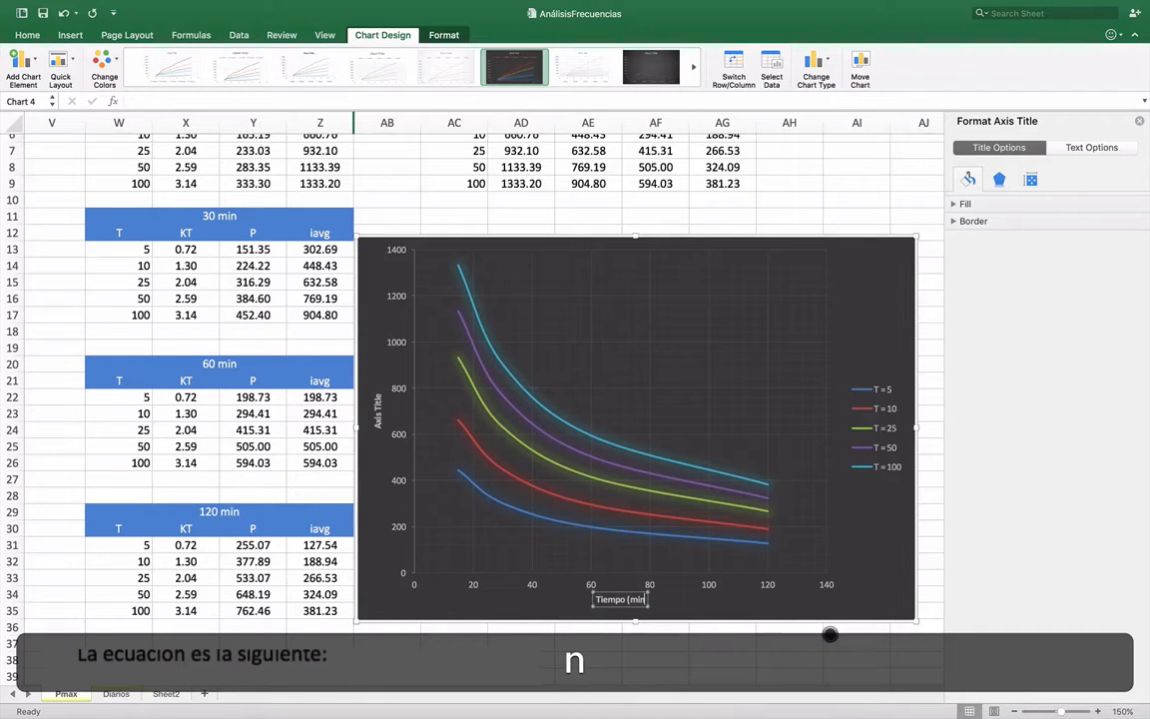
text())
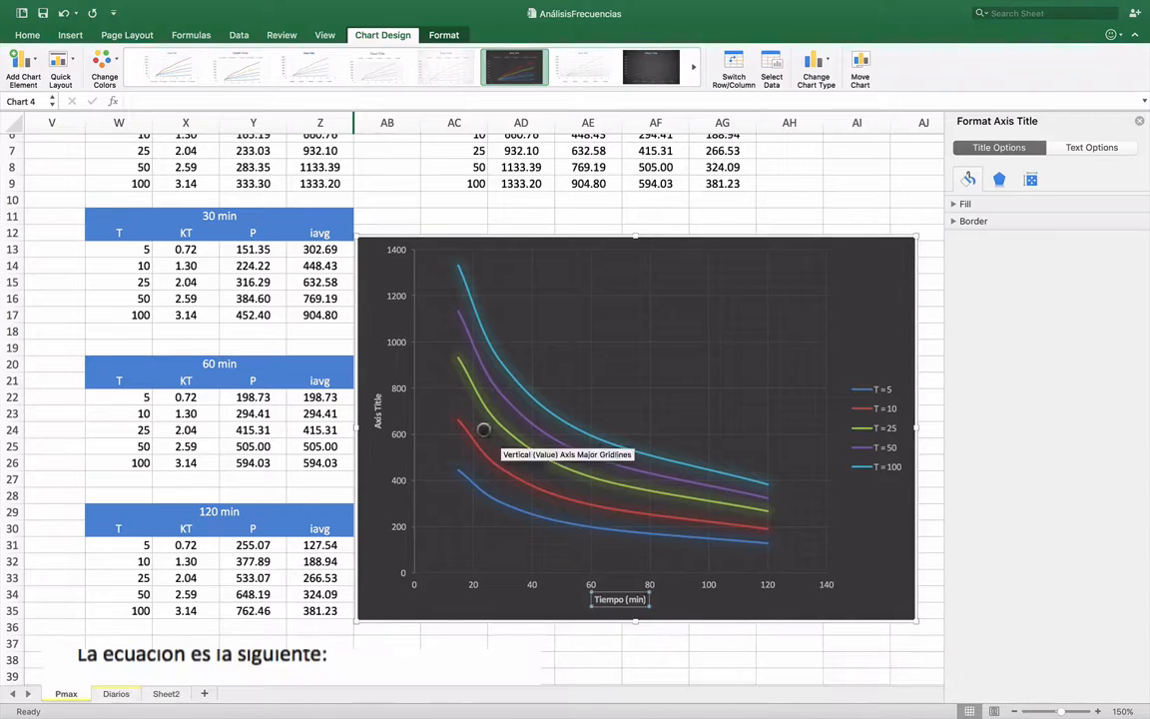
Set the chart's vertical axis title to "i (mm/hr)" on a single line.
click(377, 416)
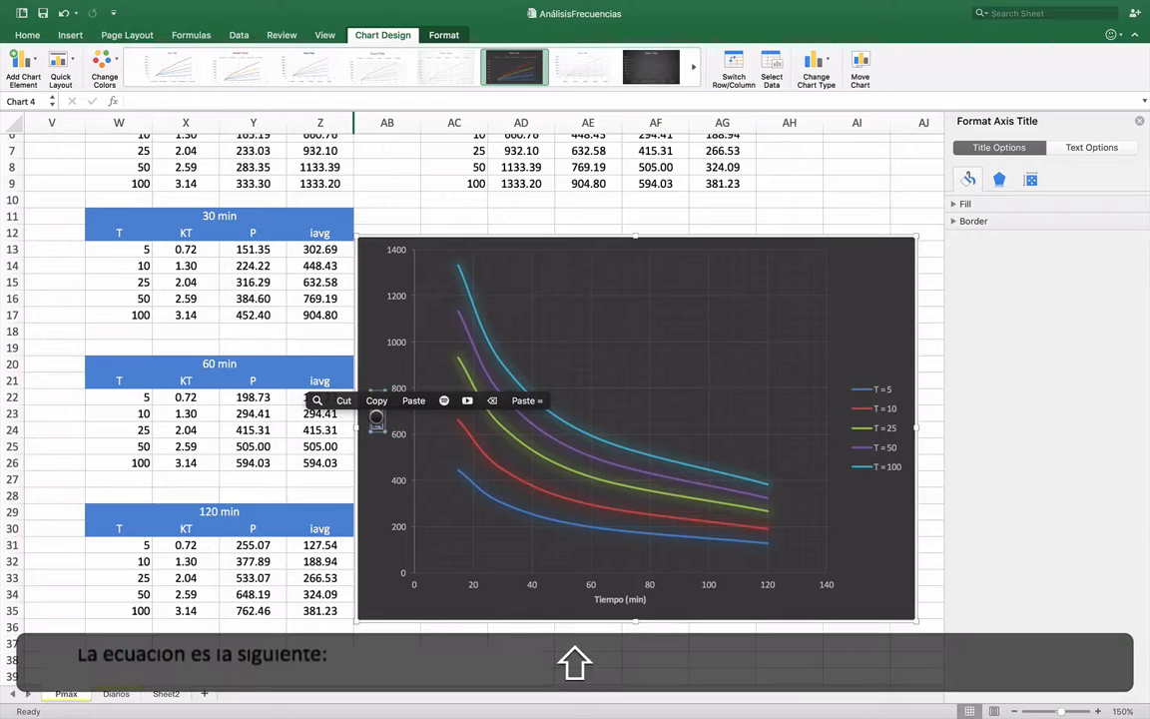
text(I)
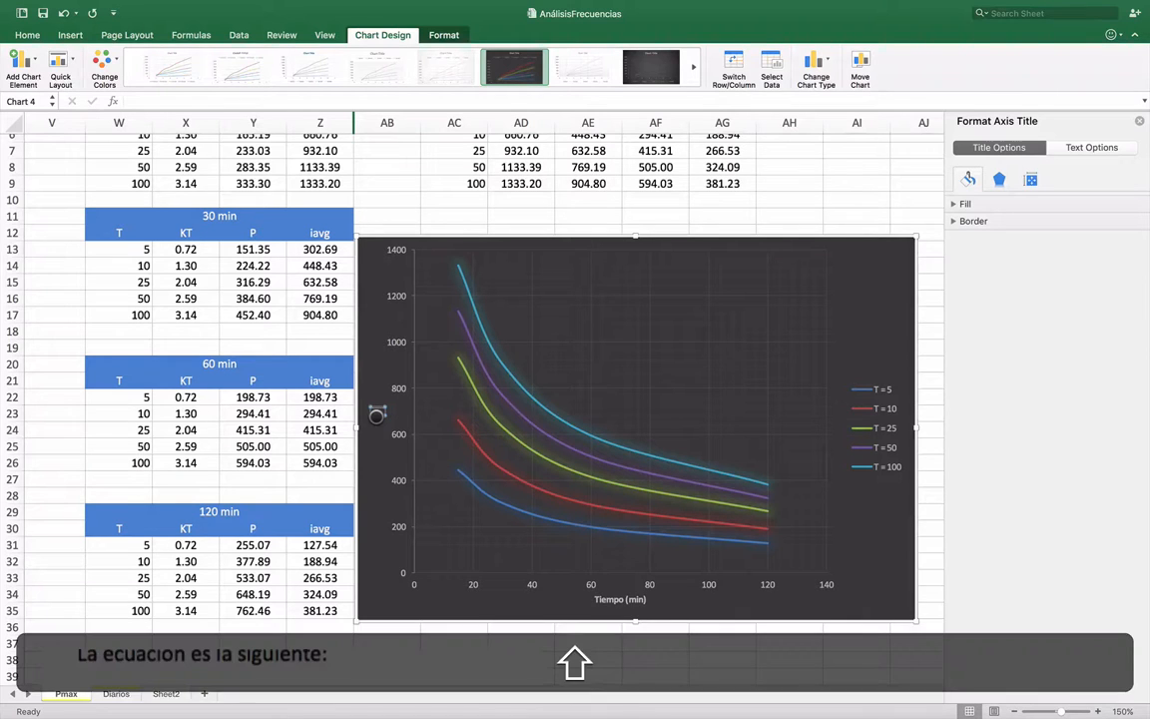
text(()
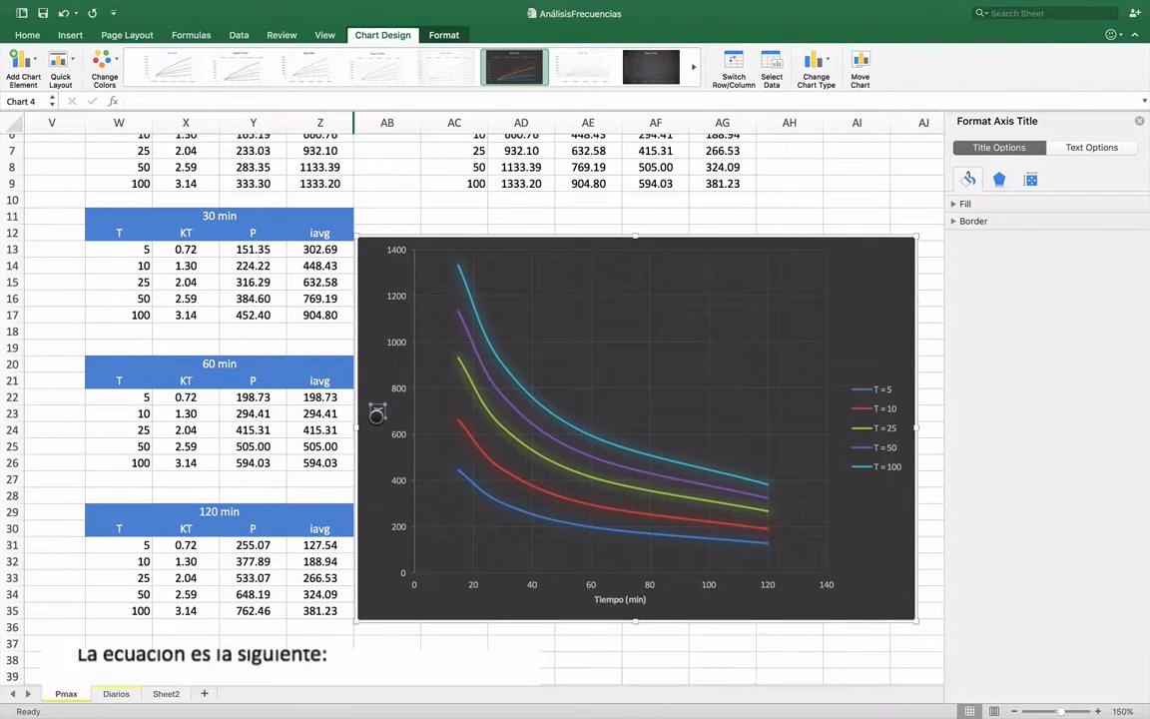
text(mm/hr))
key(Left)
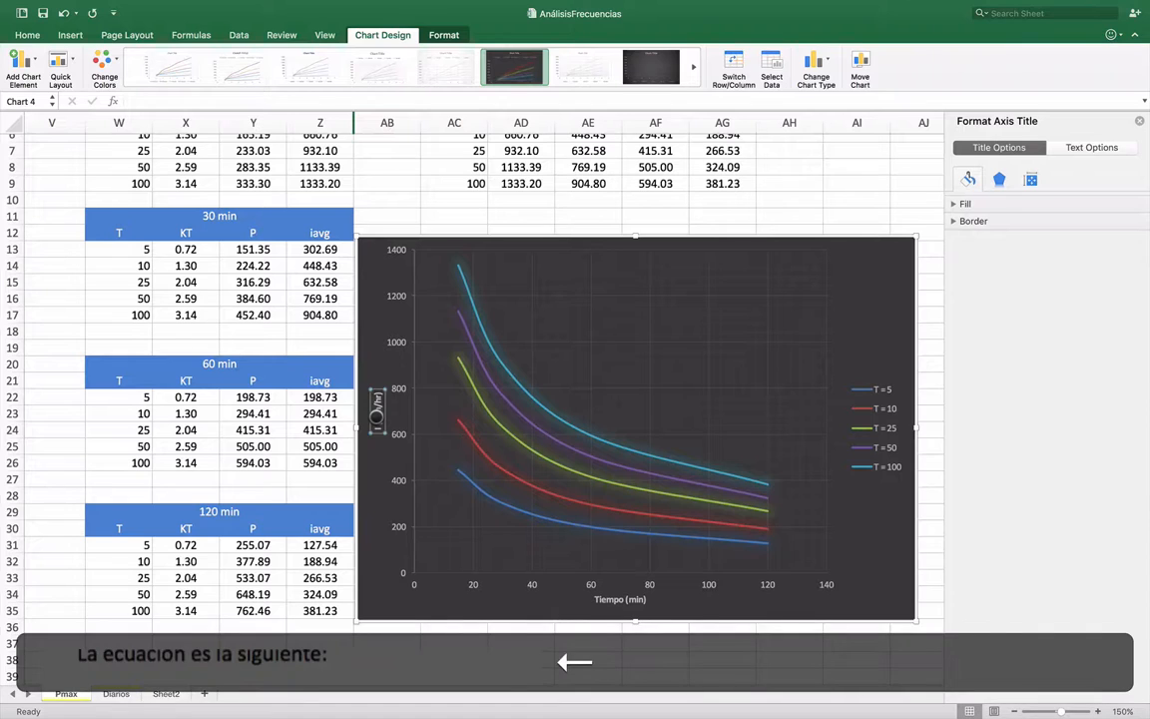
key(Down)
key(Up)
key(BackSpace)
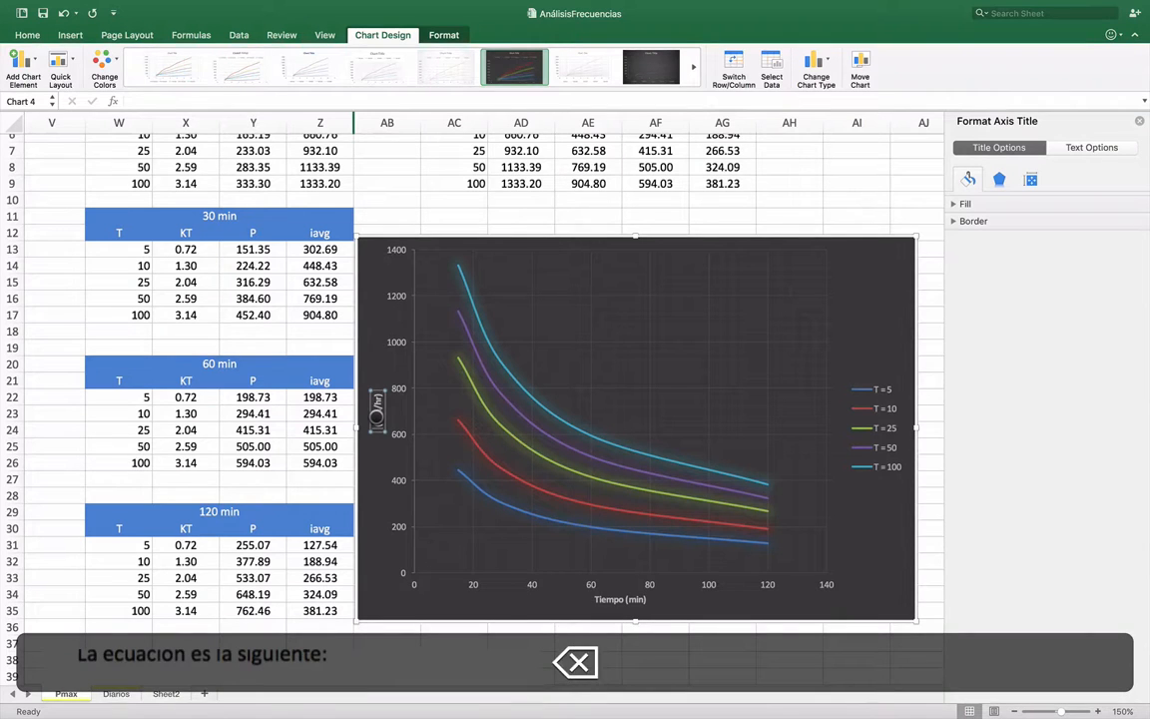
text(i)
key(Return)
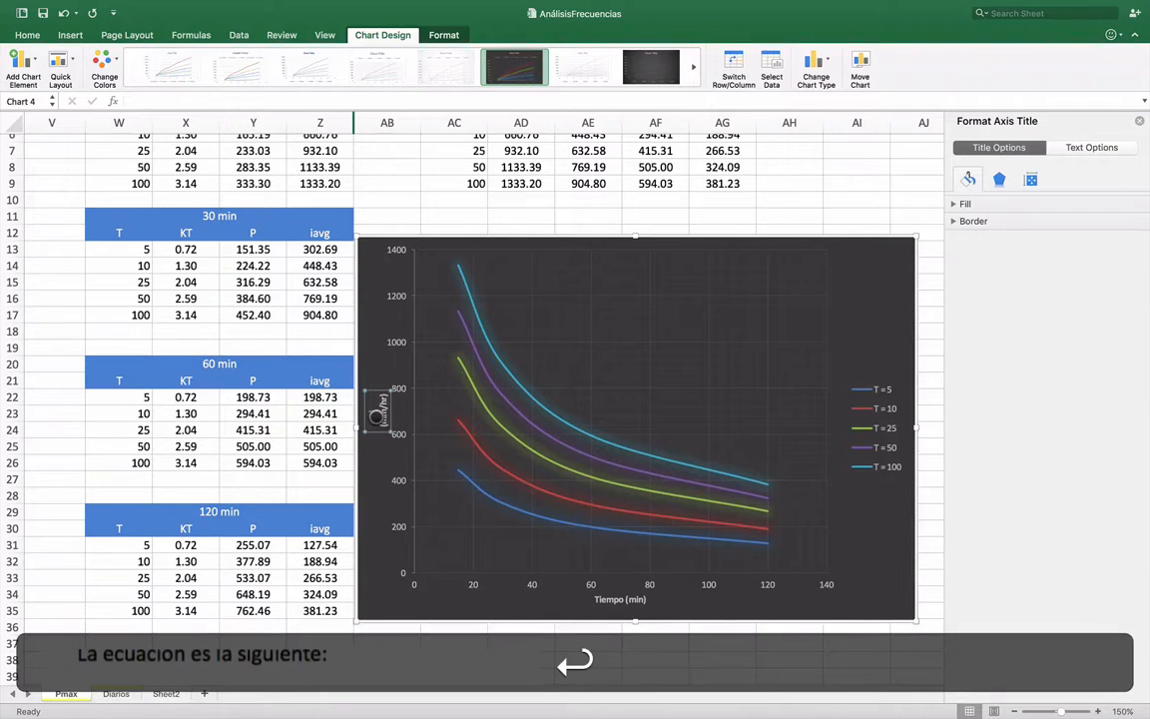
key(BackSpace)
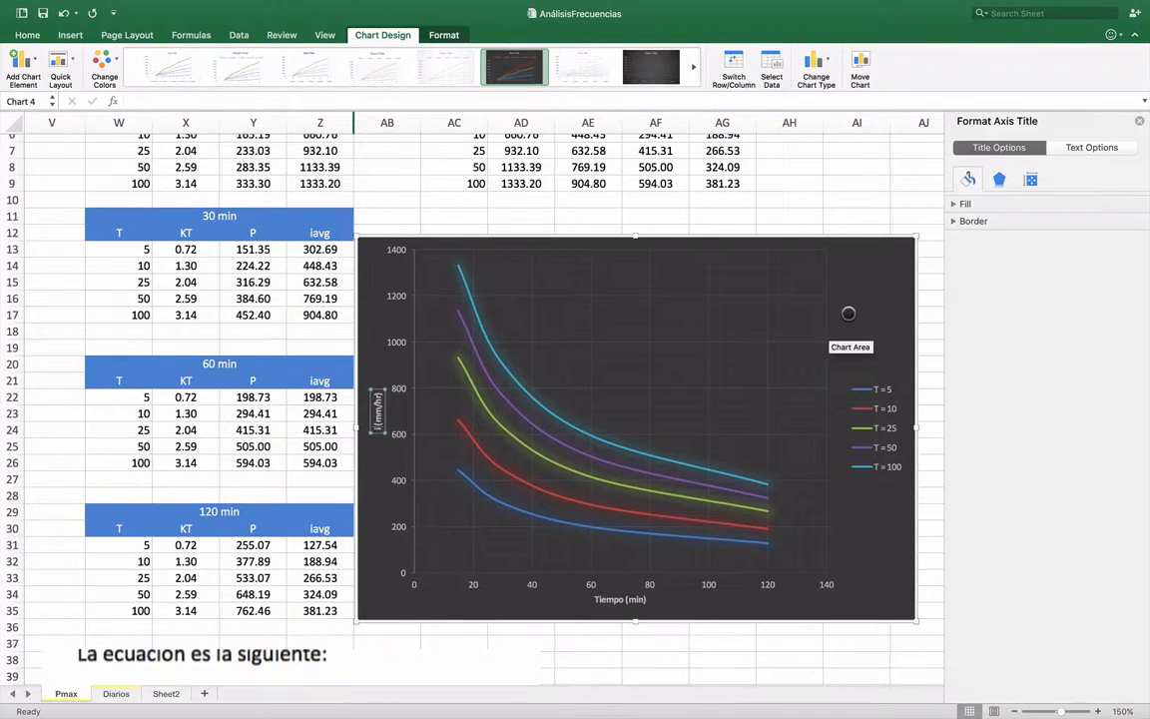
Apply a chart layout with a title and the legend above the plot, and title the chart "Curvas Intensidad - Duración - Frecuencia".
click(847, 320)
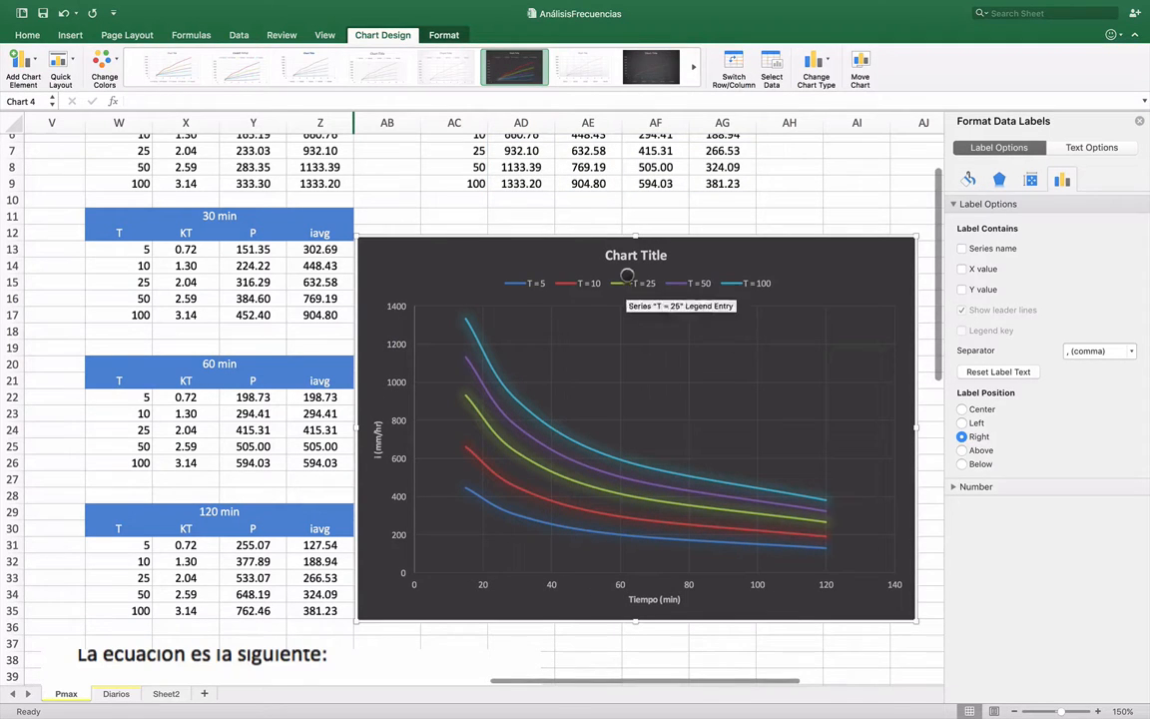
click(626, 256)
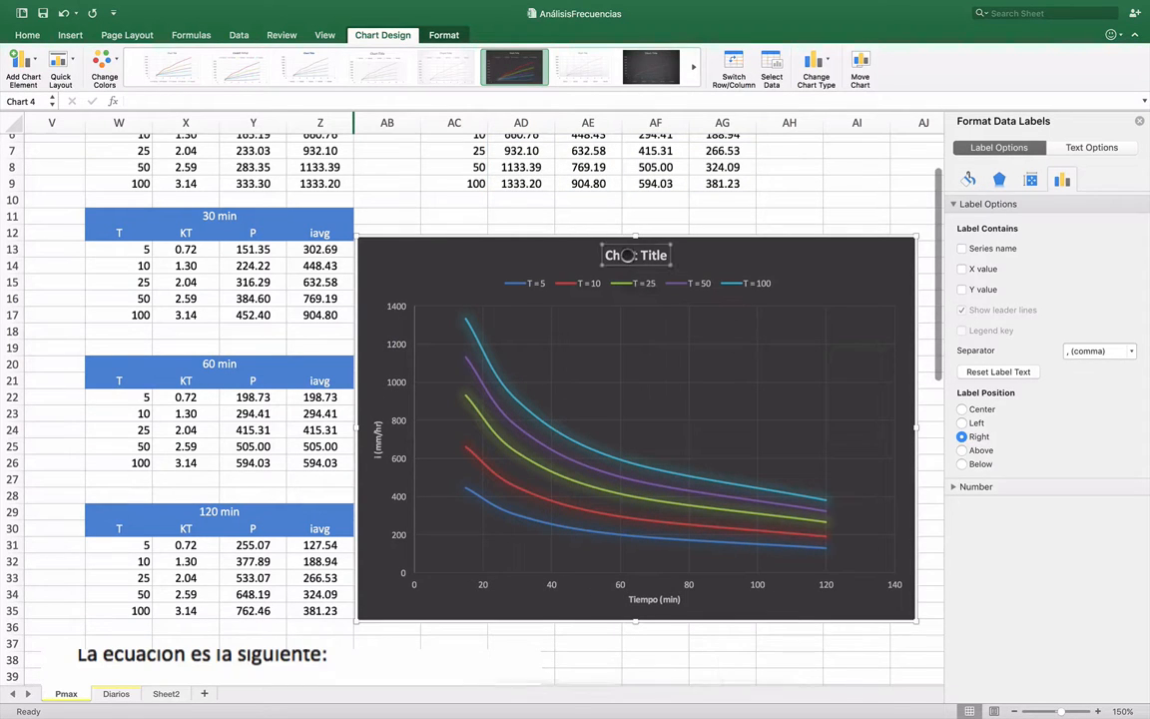
double_click(627, 256)
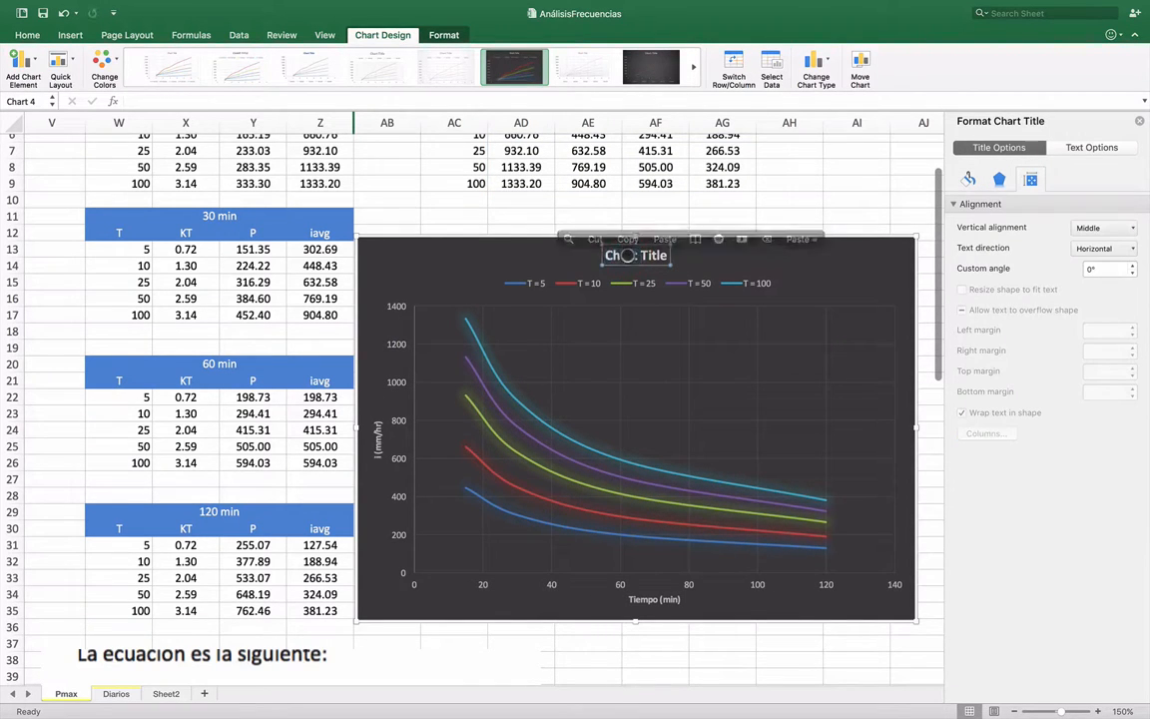
triple_click(626, 256)
text(Ur)
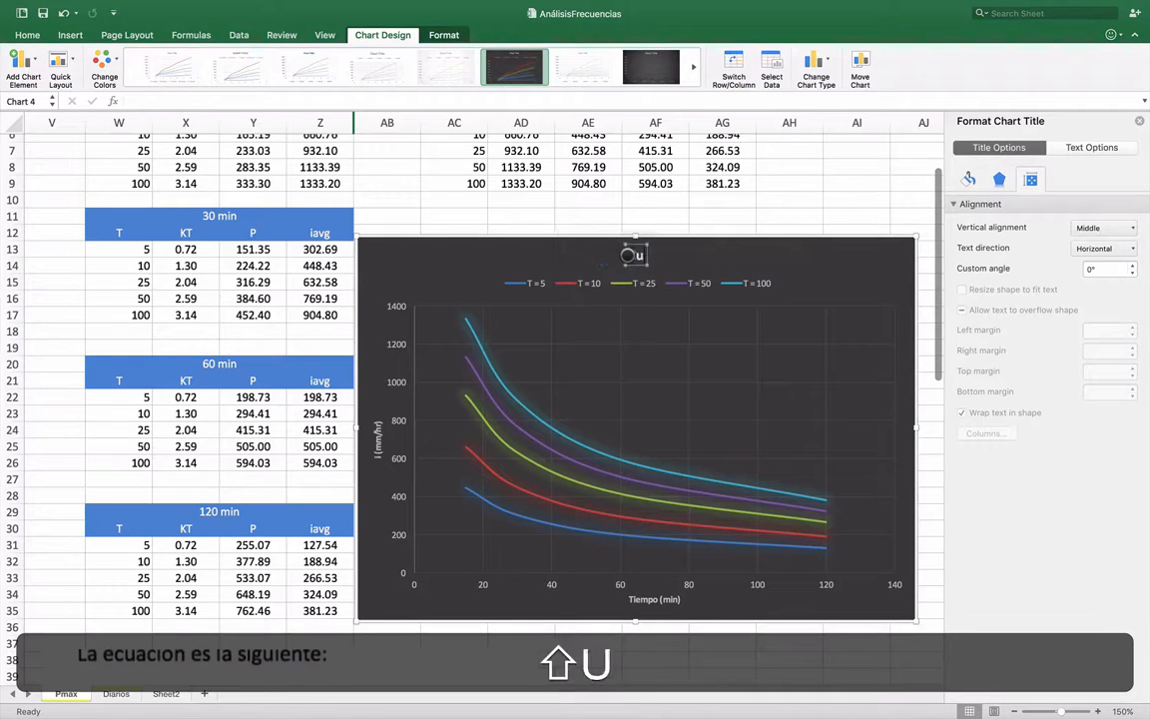
text(vas)
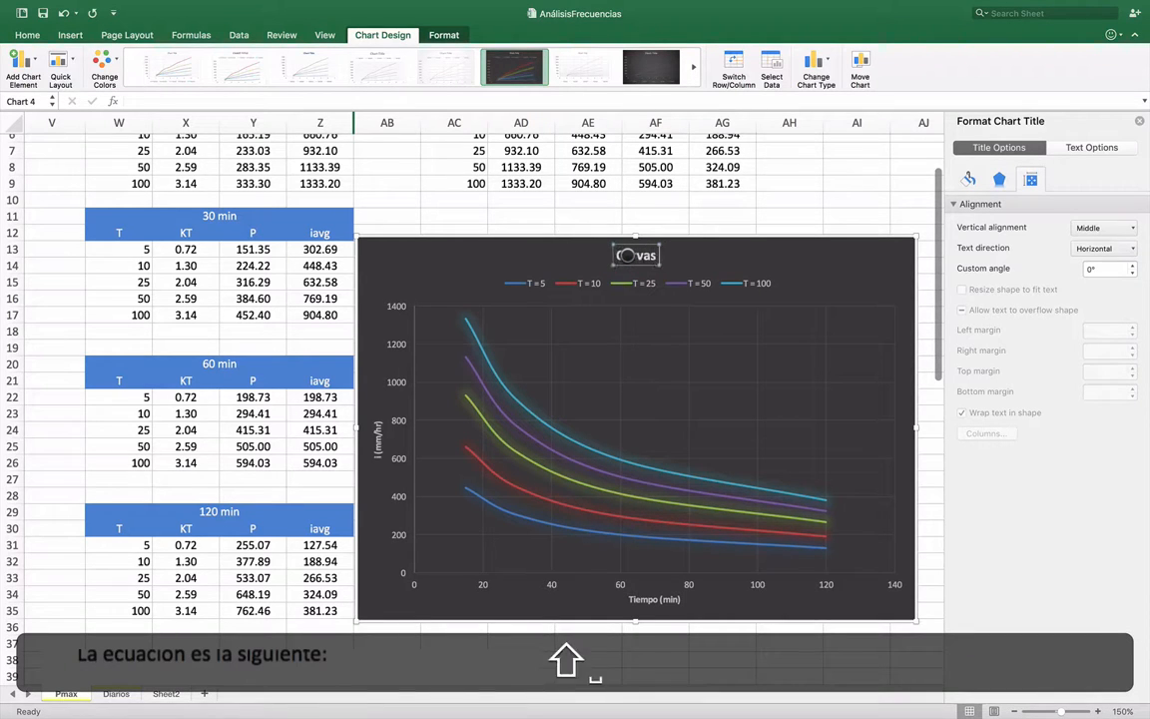
text( Intensidad)
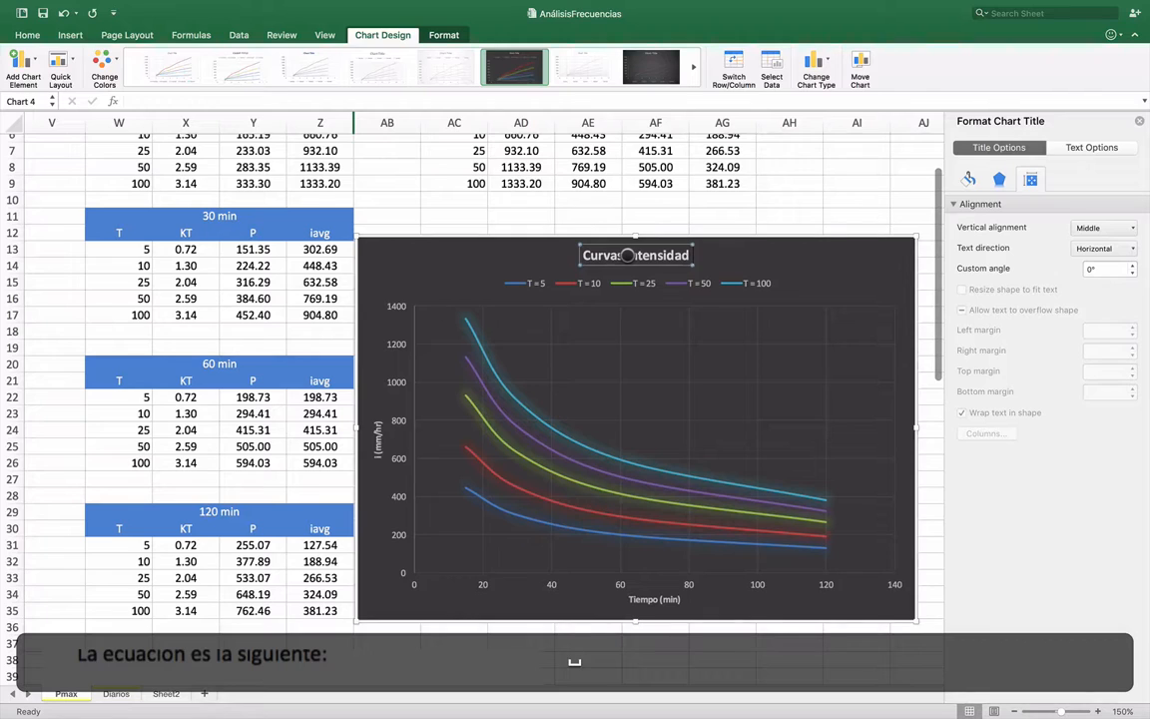
text(- Duraci)
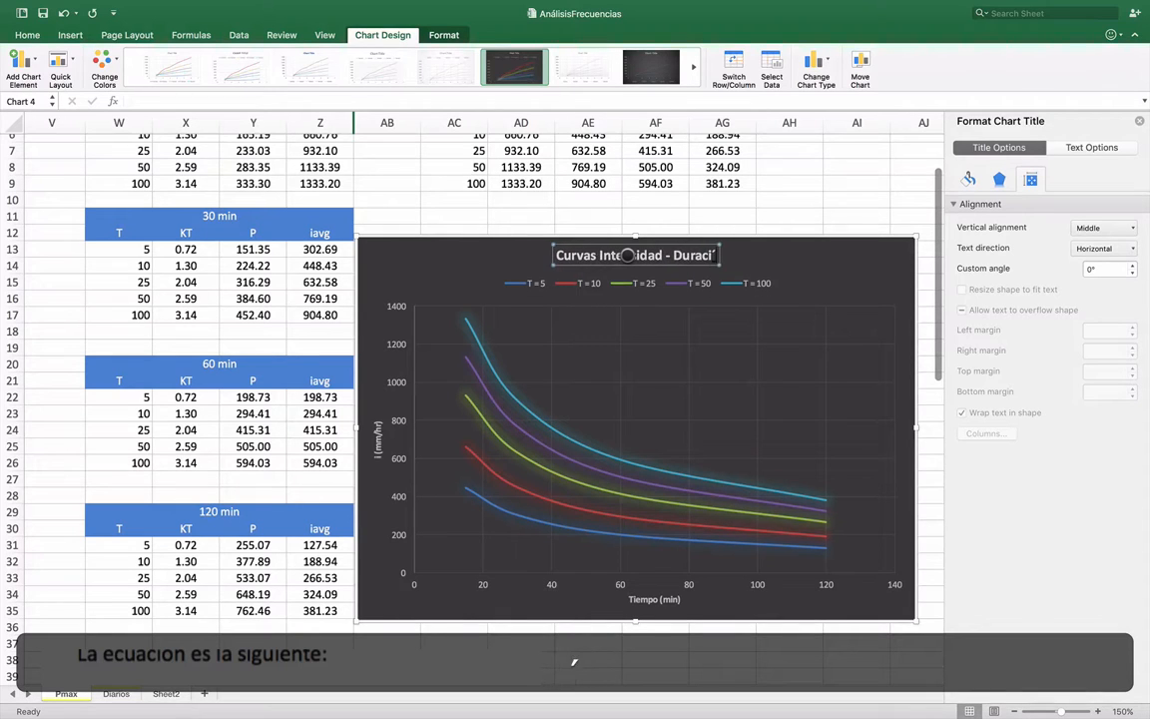
text(ón - Frecuencia)
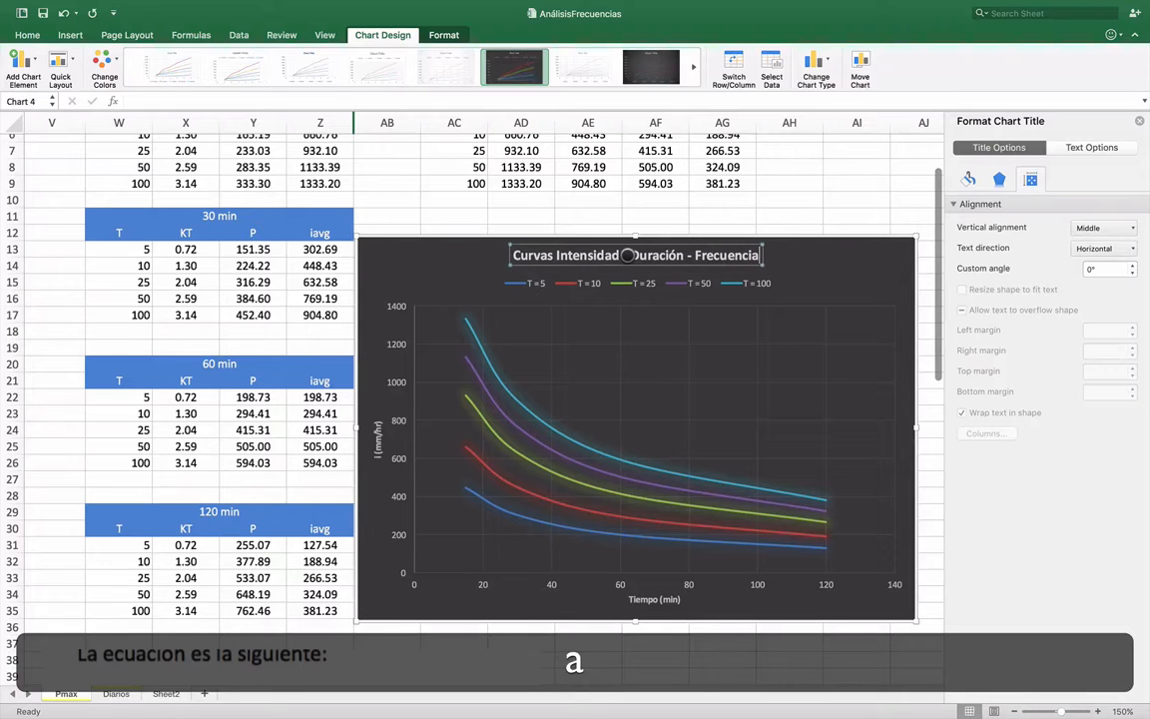
click(880, 211)
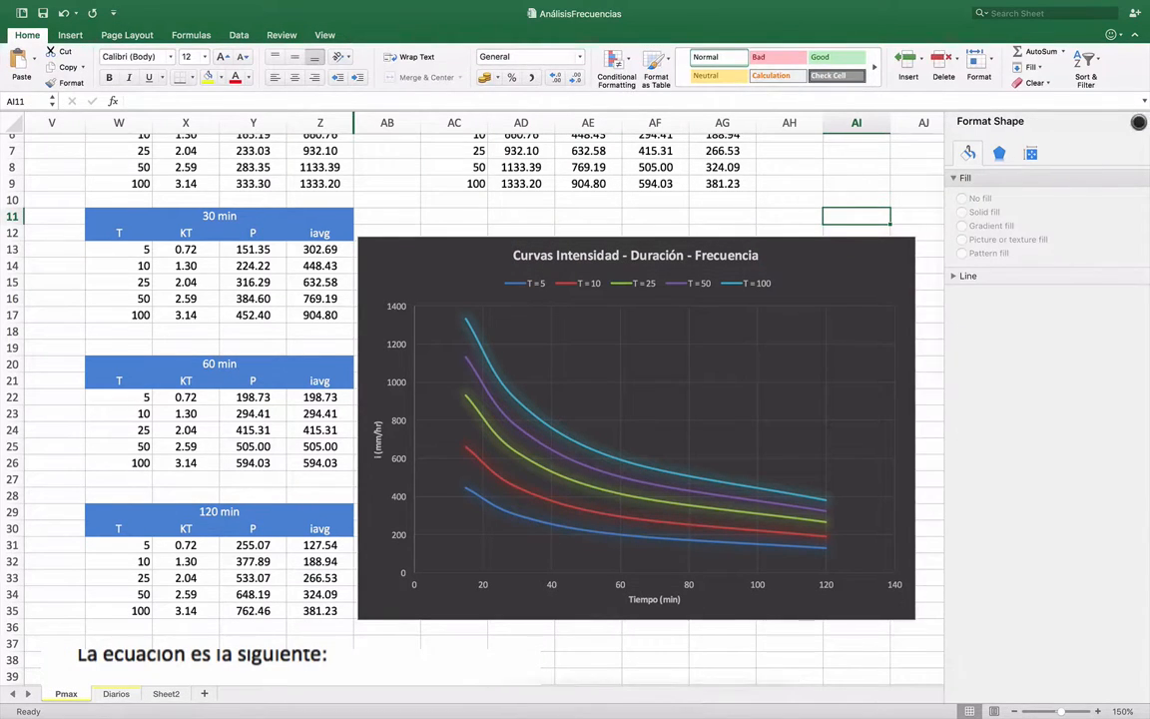
Close the formatting pane and move the chart slightly away from the 30, 60 and 120 min tables.
click(1142, 118)
drag(822, 240, 875, 225)
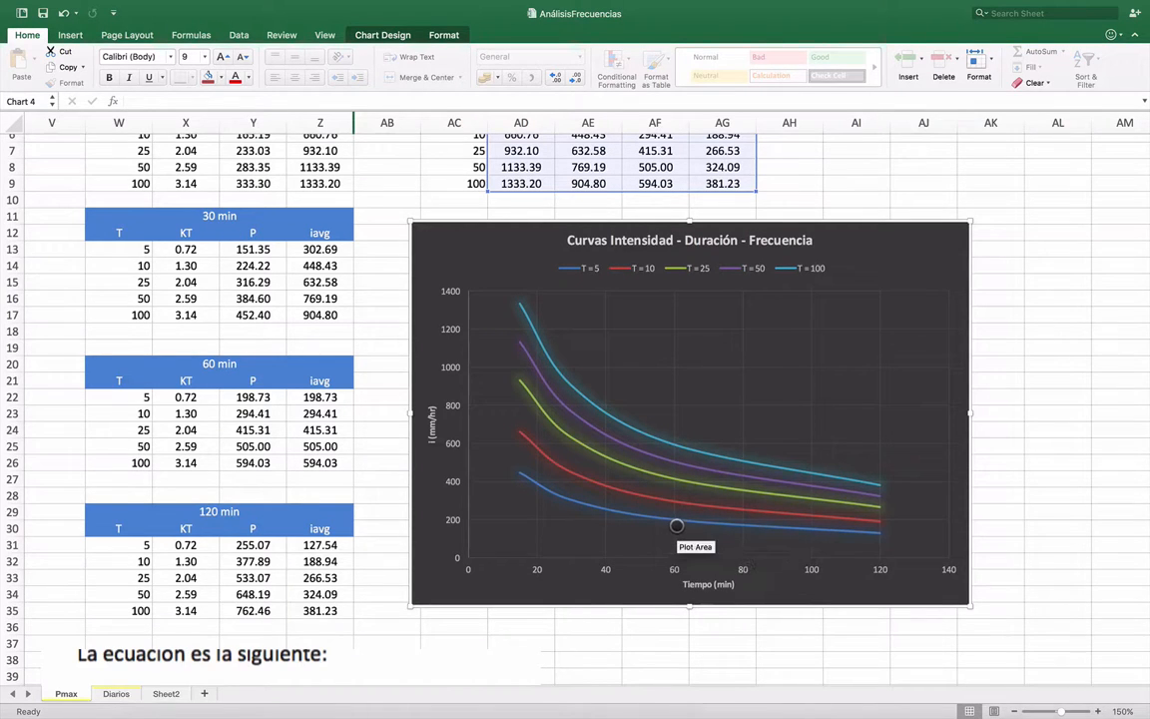
mouse_move(675, 523)
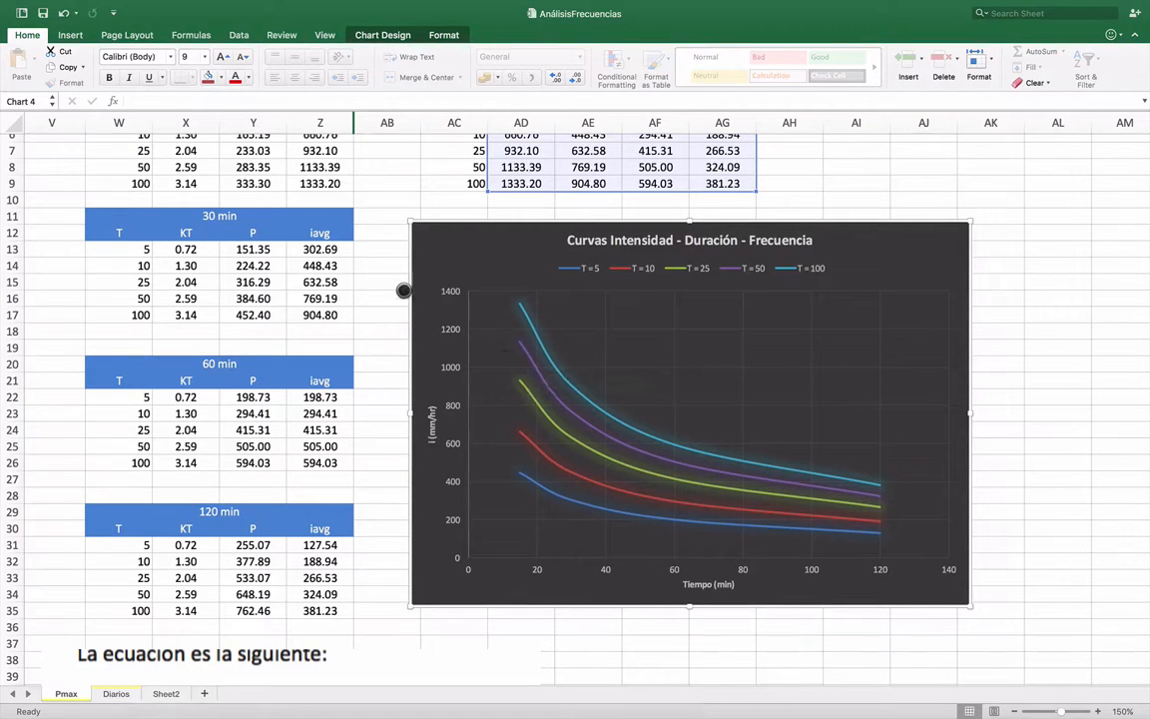
Select the outlier annual maximum in cell N51 and place the chart just above that row, over columns N to U.
scroll(384, 295, left, 8)
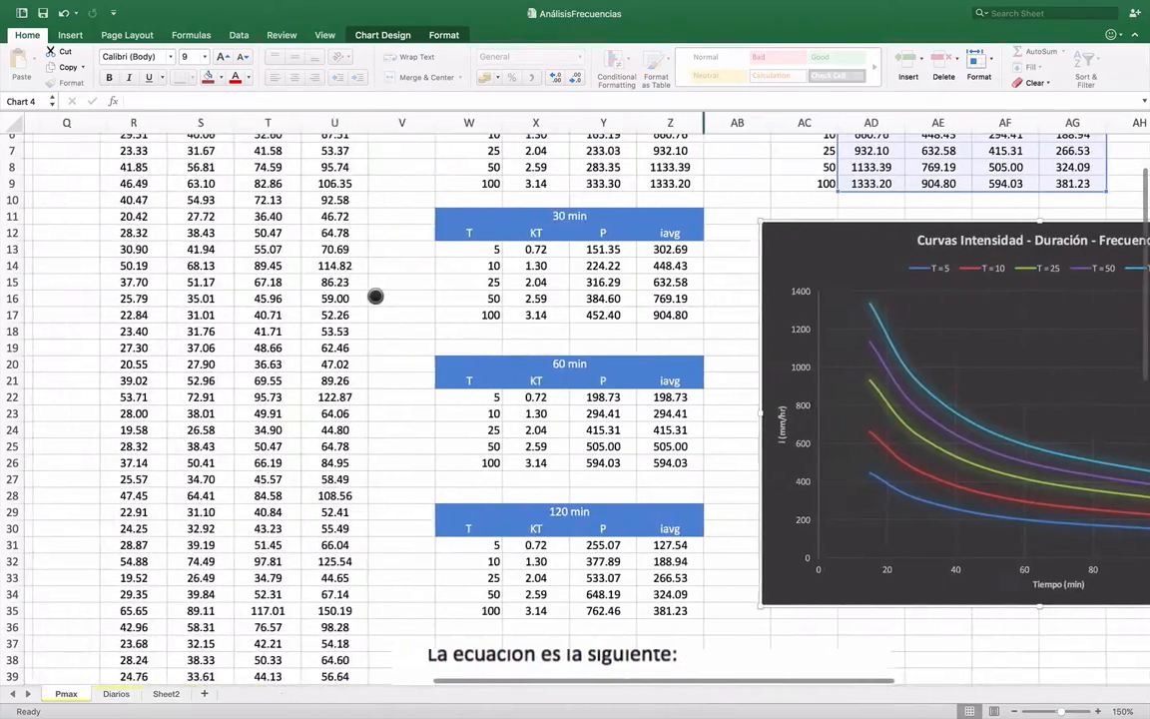
scroll(374, 295, left, 10)
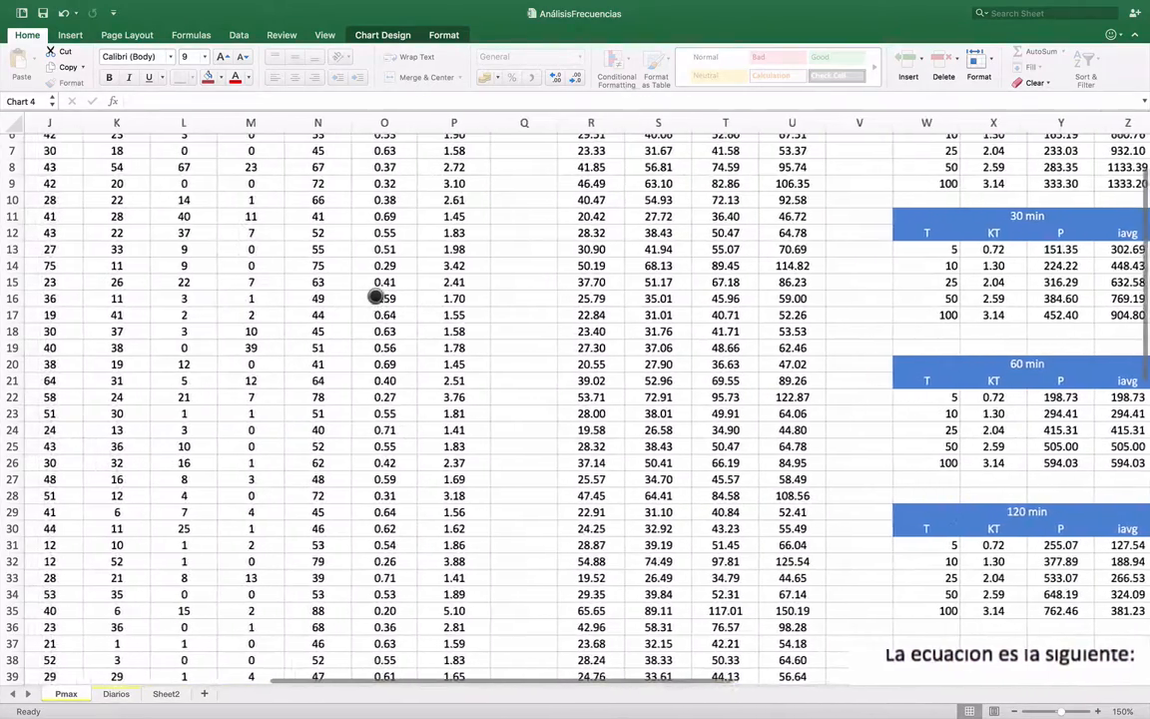
scroll(374, 295, left, 1)
scroll(375, 296, down, 5)
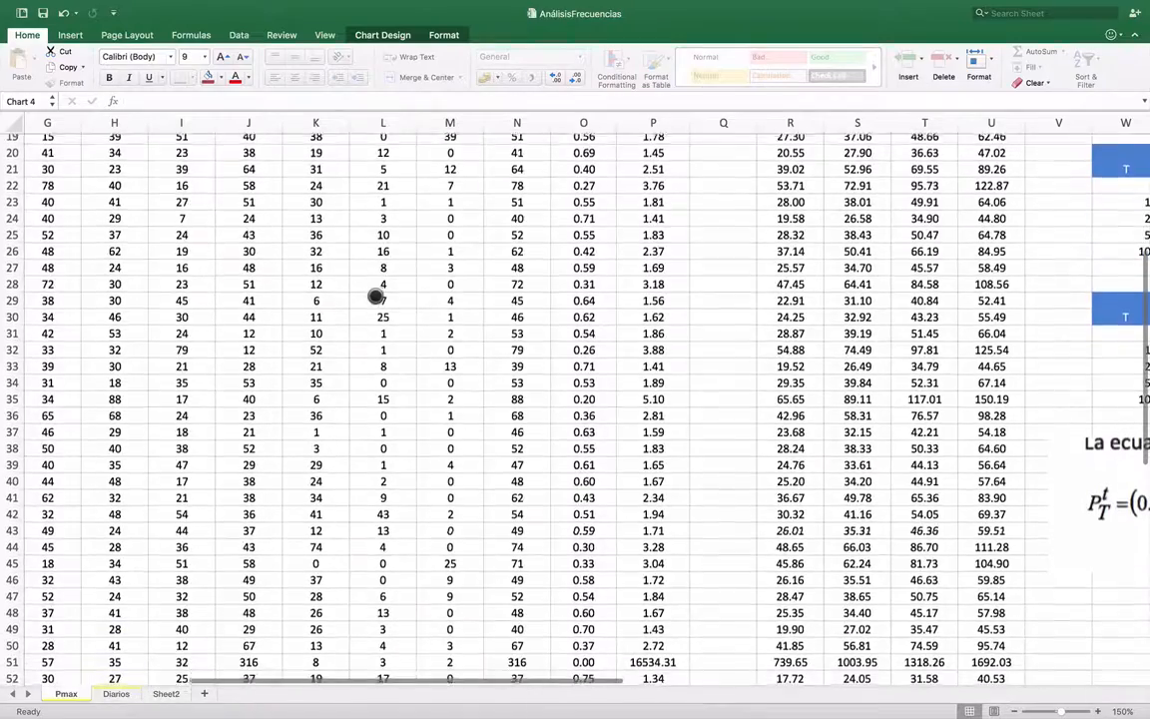
scroll(376, 296, down, 3)
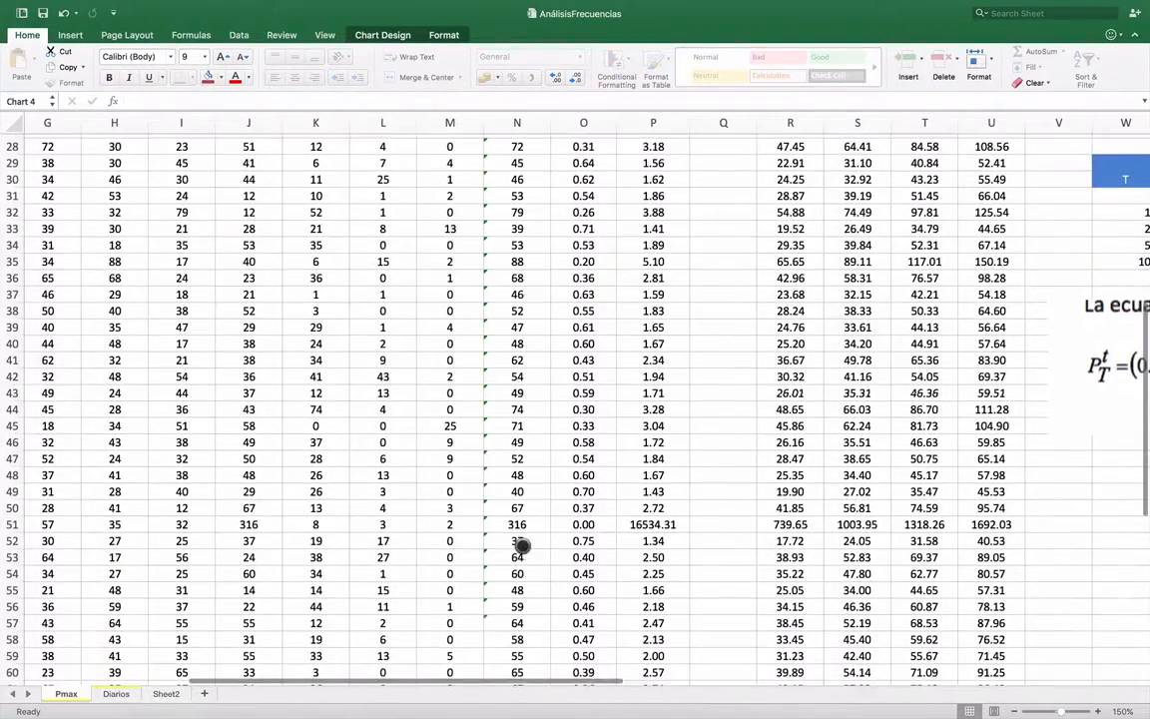
click(534, 526)
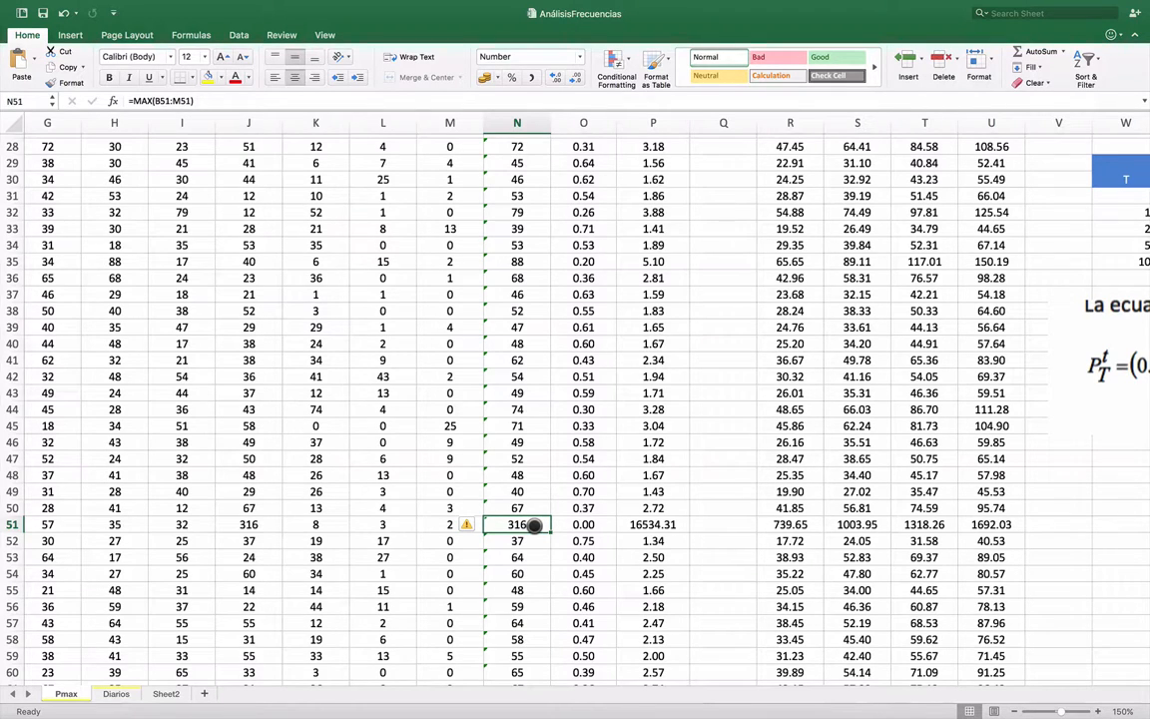
scroll(534, 526, right, 6)
scroll(533, 526, up, 3)
mouse_move(509, 715)
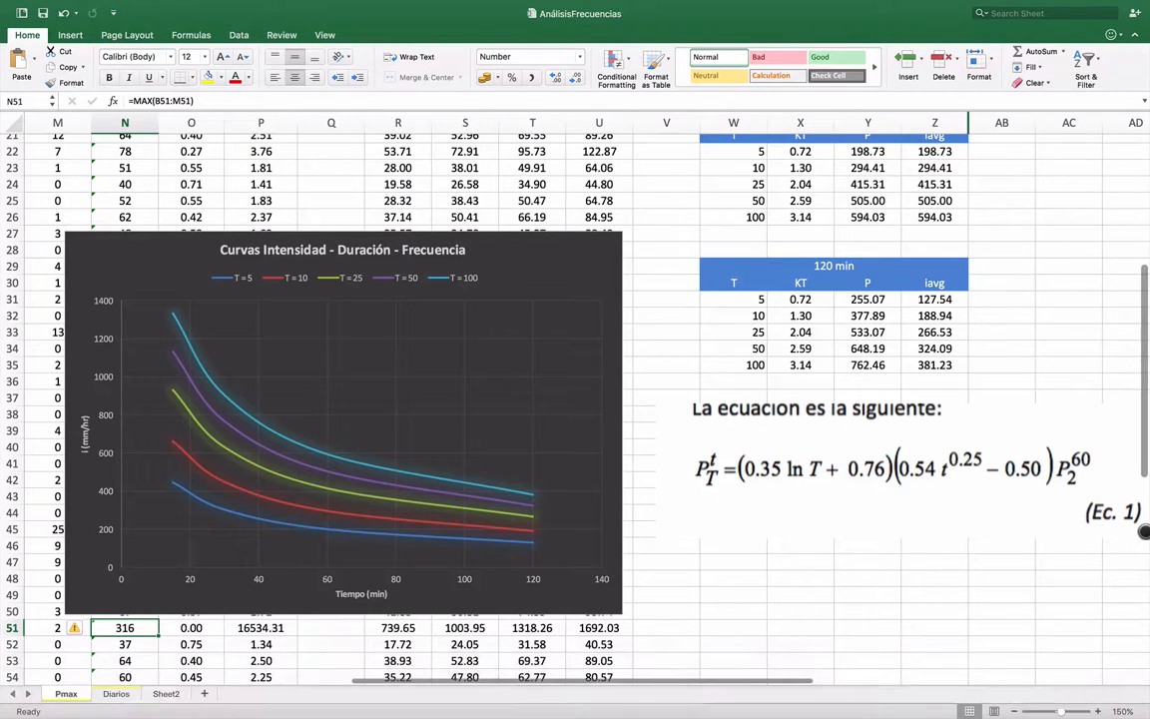
Try 31.6 in cell N51 twice to compare its effect on the IDF curves, undoing the change each time.
text(31.)
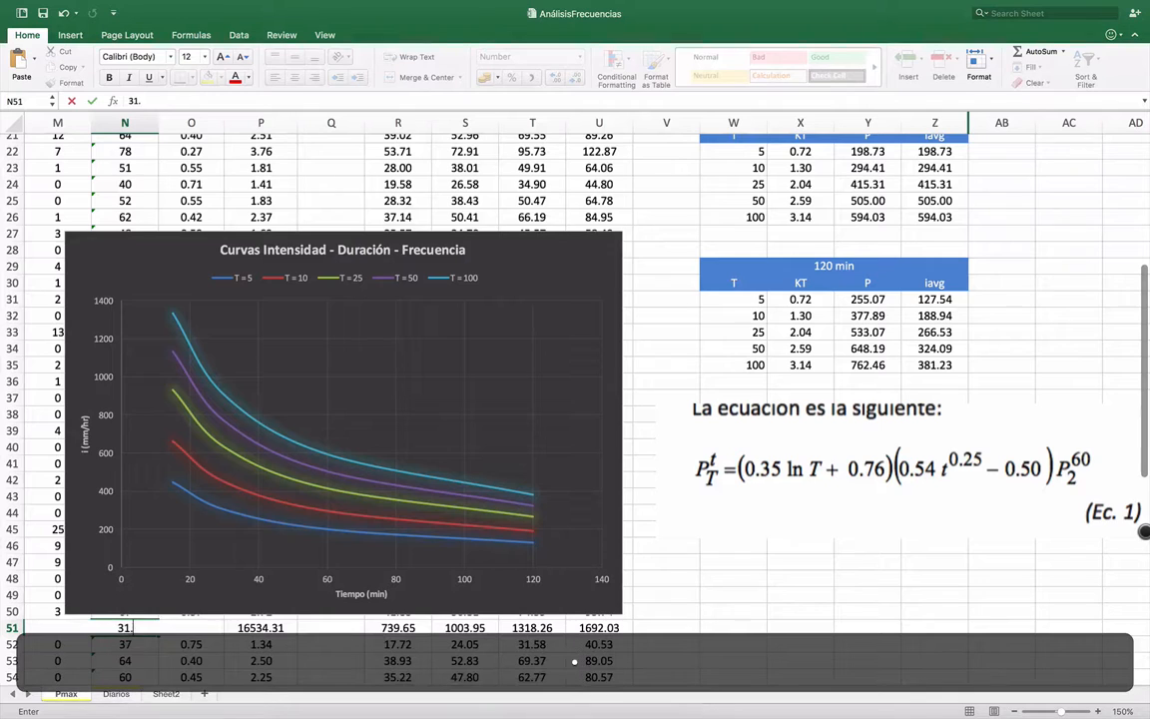
text(6)
key(Return)
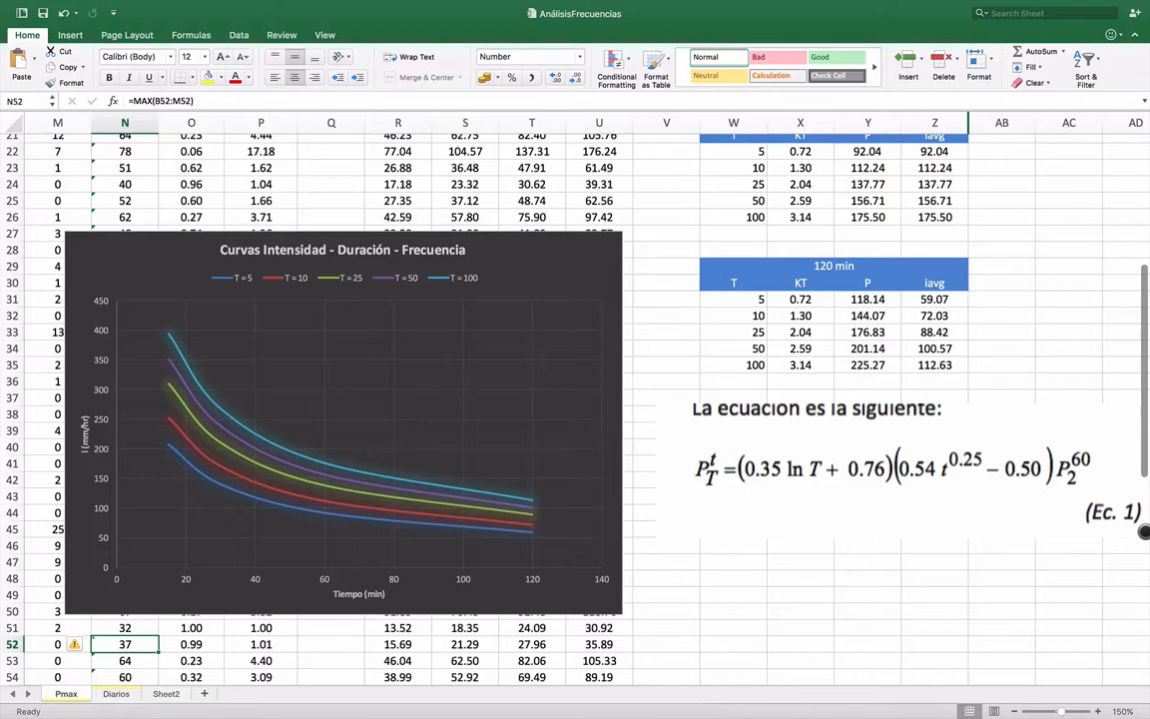
key(super+z)
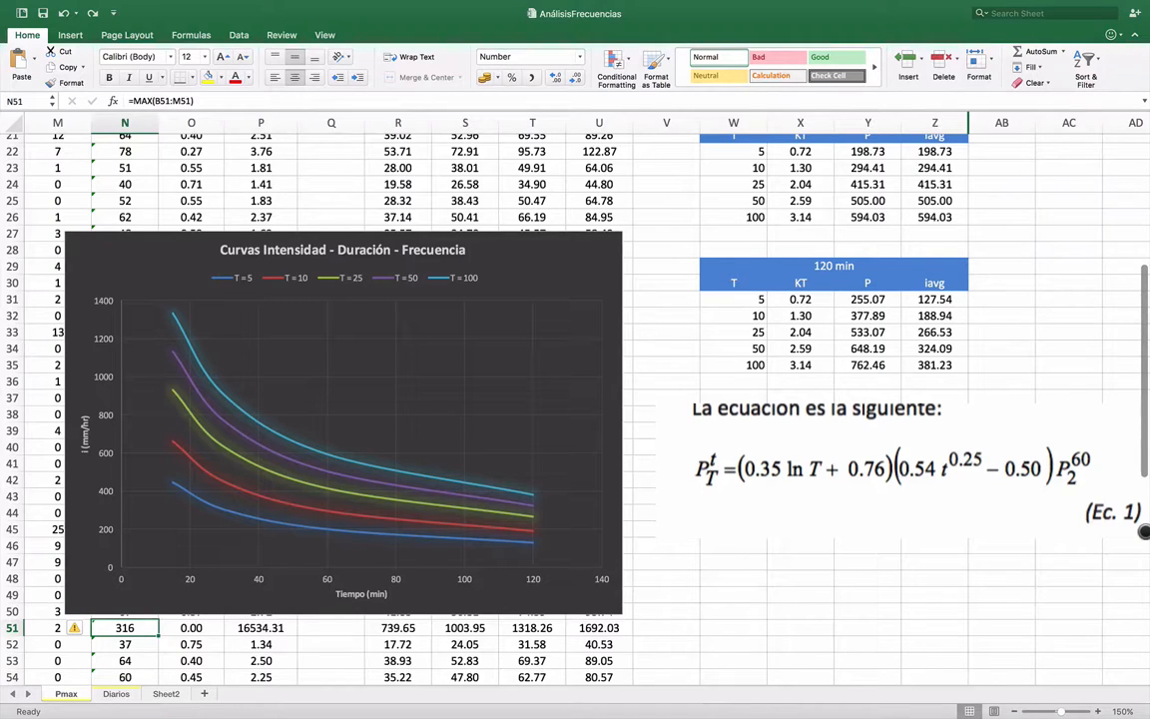
text(31.6)
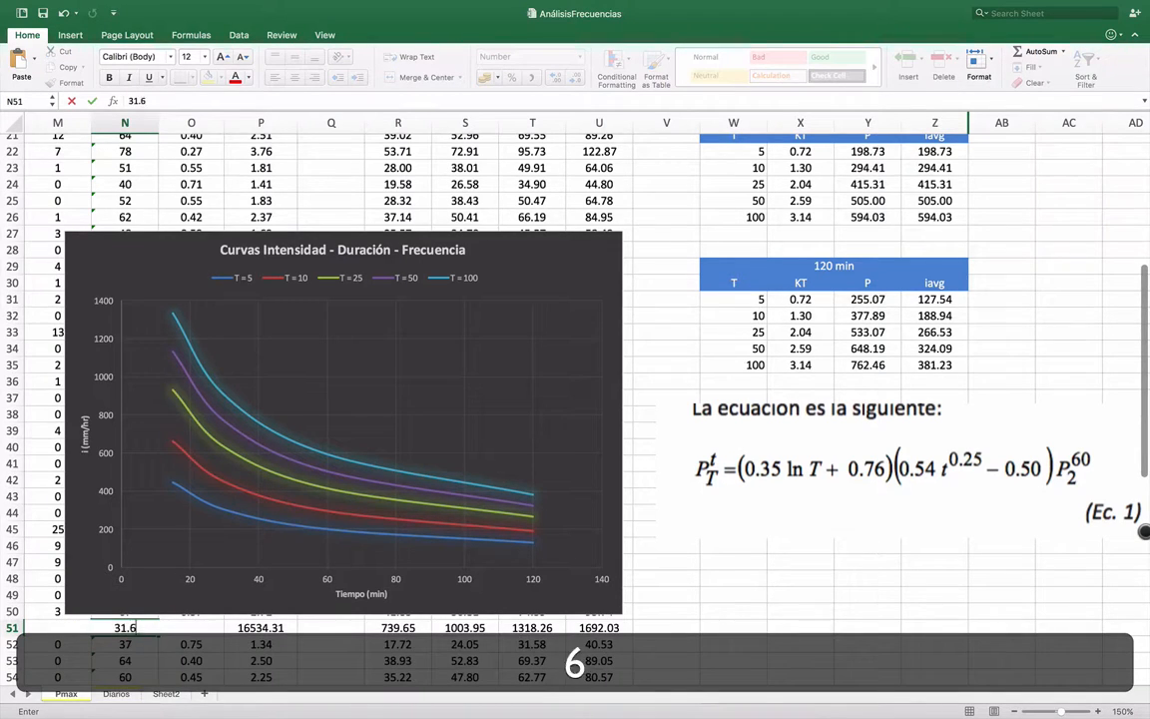
key(Return)
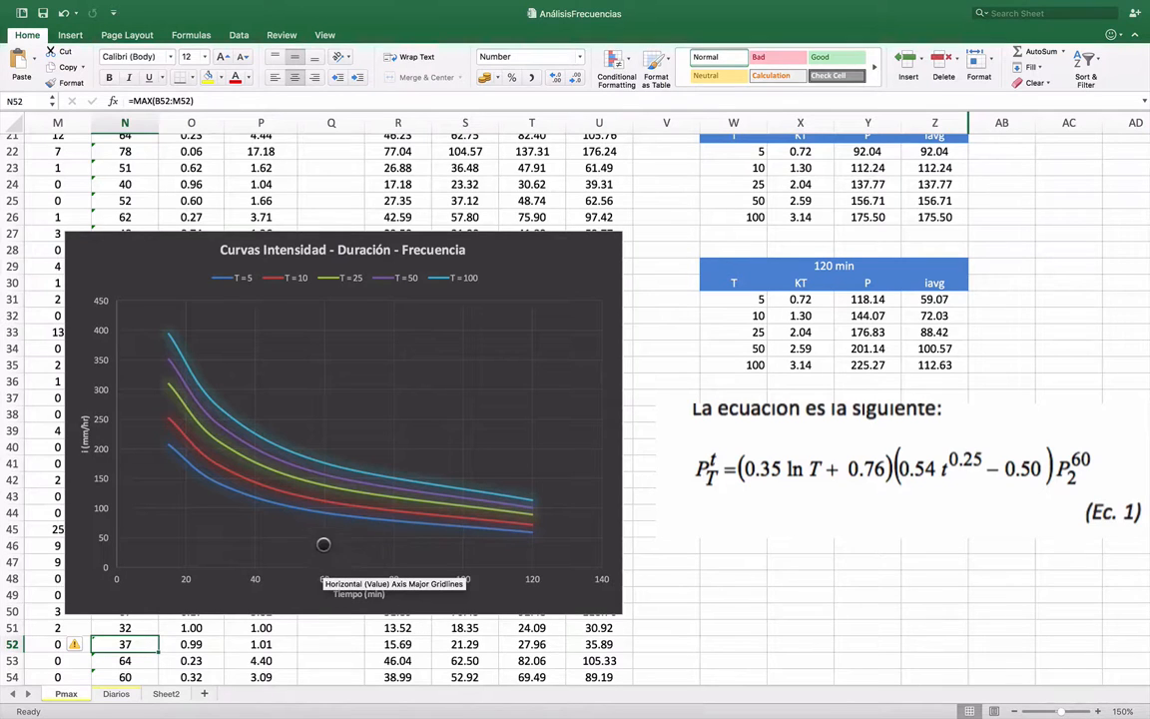
mouse_move(324, 515)
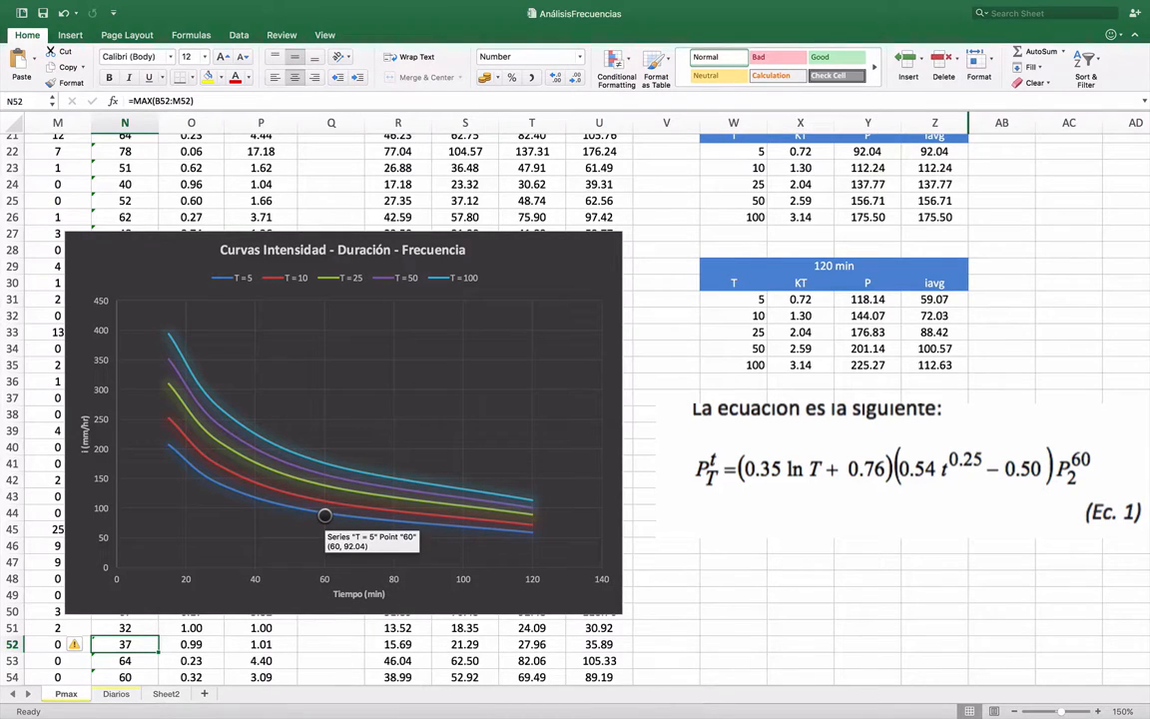
key(super+z)
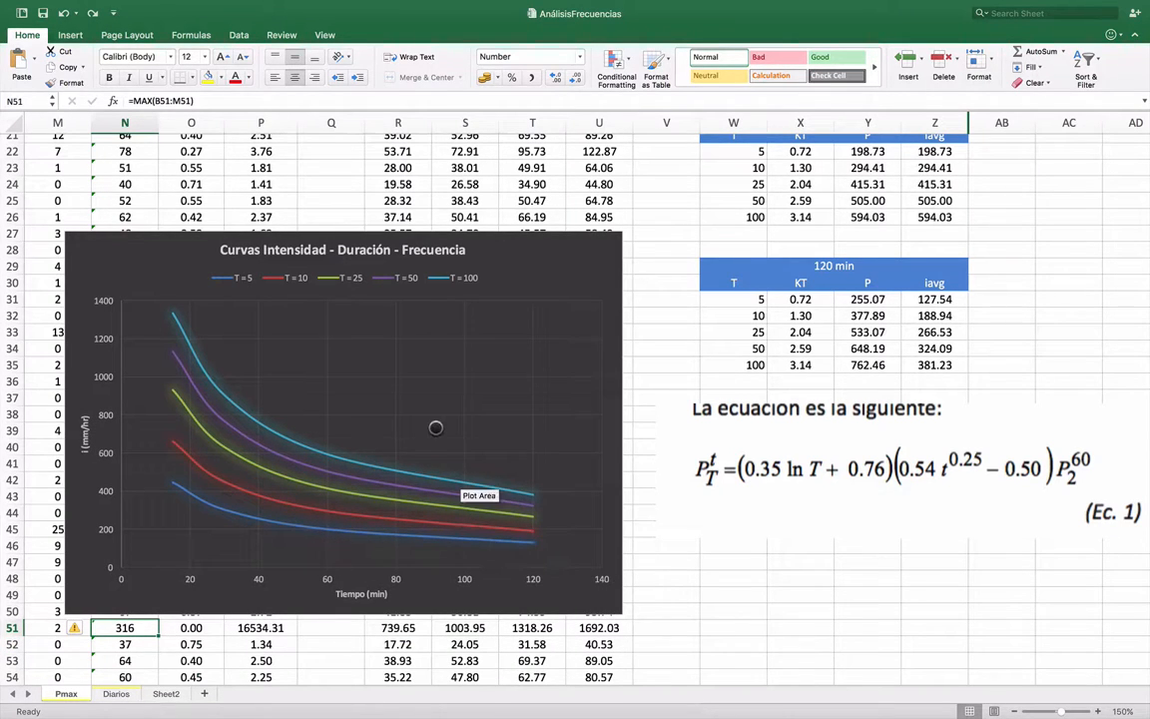
Set cell N51 to 31.6 and move the chart over columns S to Z, clear of the annual maximum column.
text(31.6)
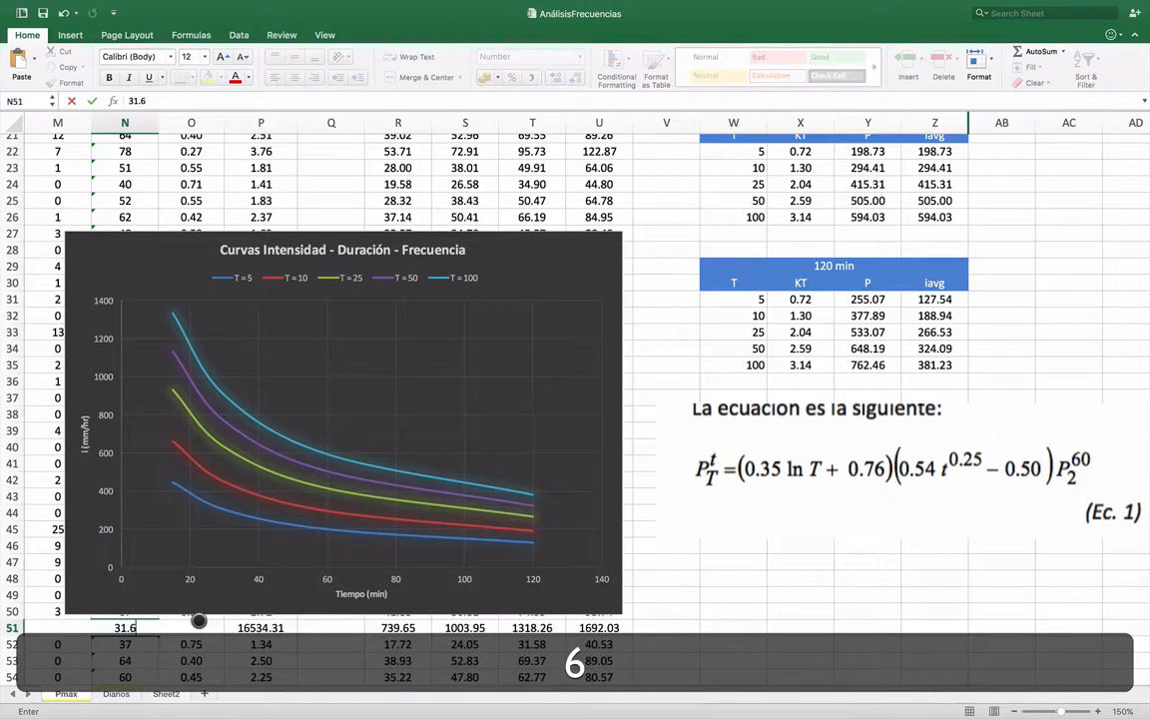
key(Return)
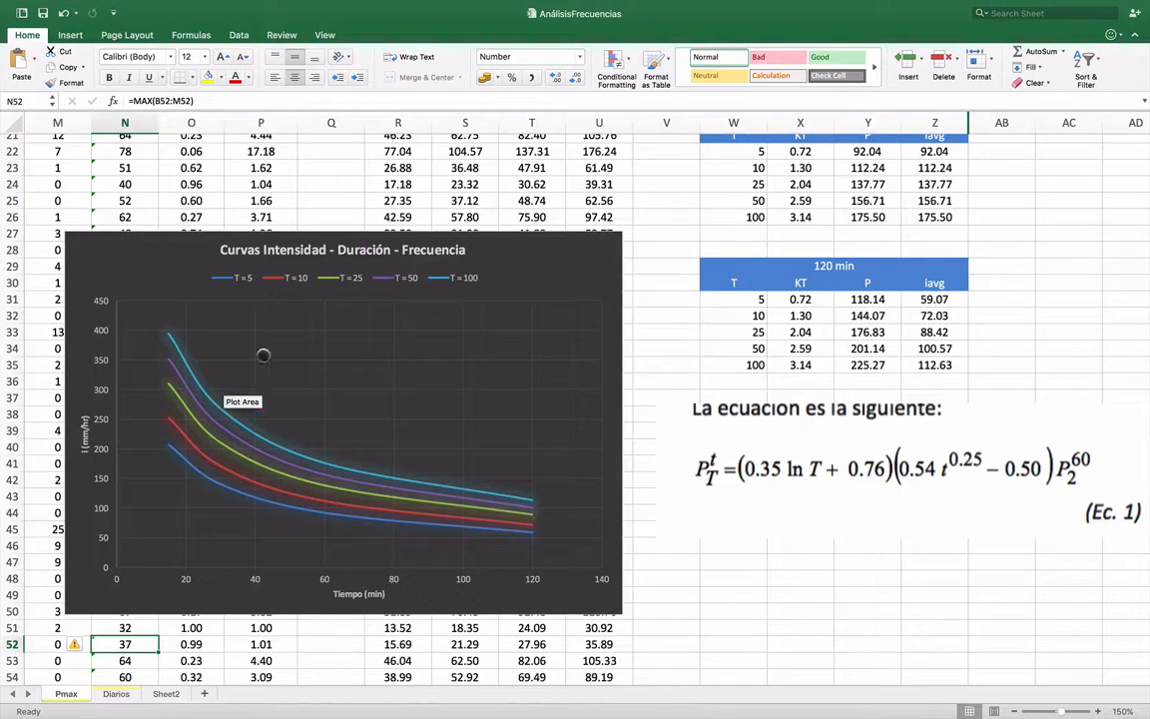
drag(236, 232, 635, 211)
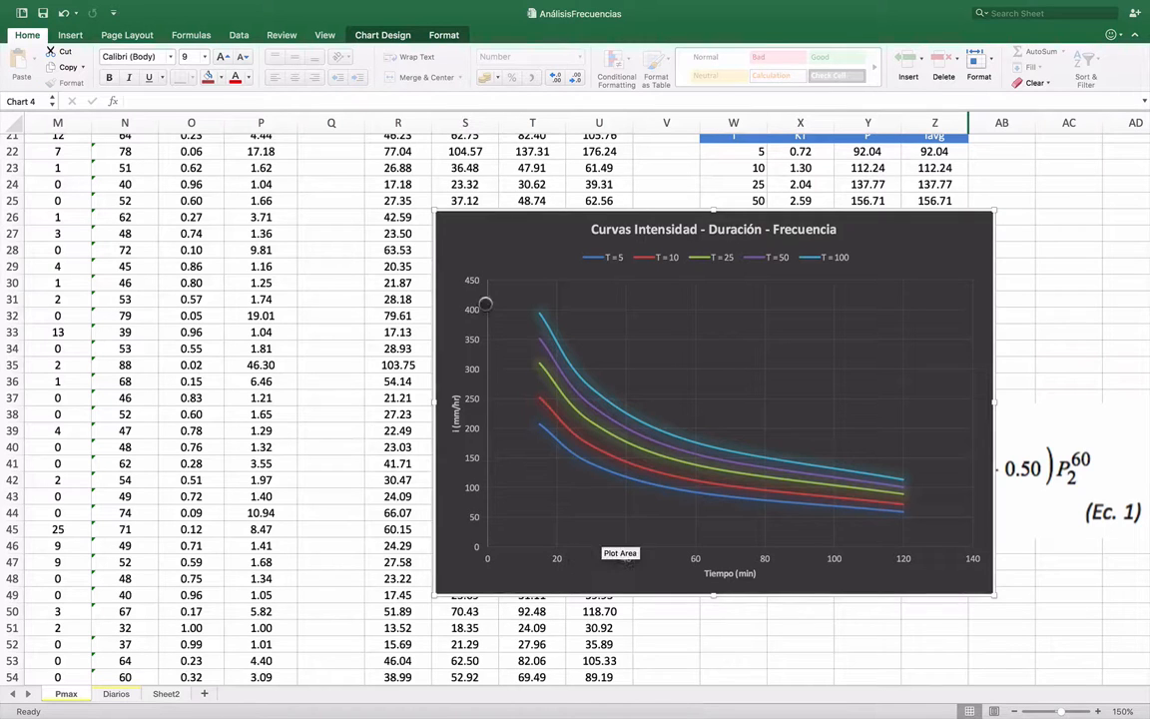
right_click(510, 217)
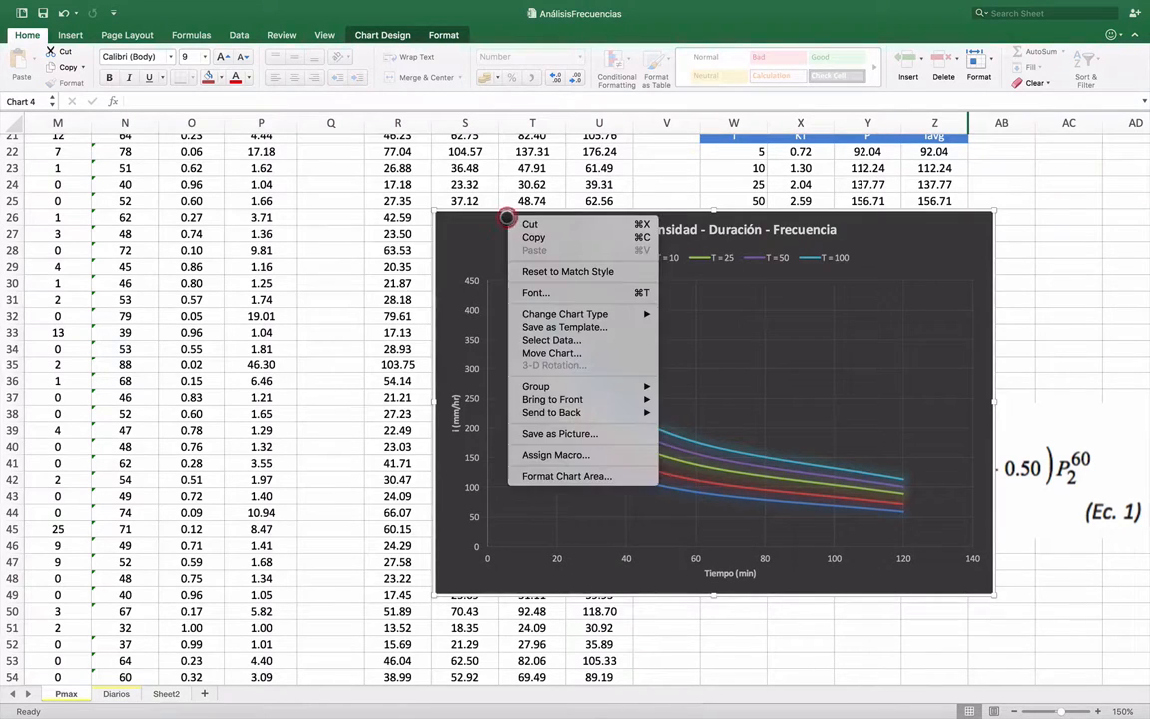
click(568, 475)
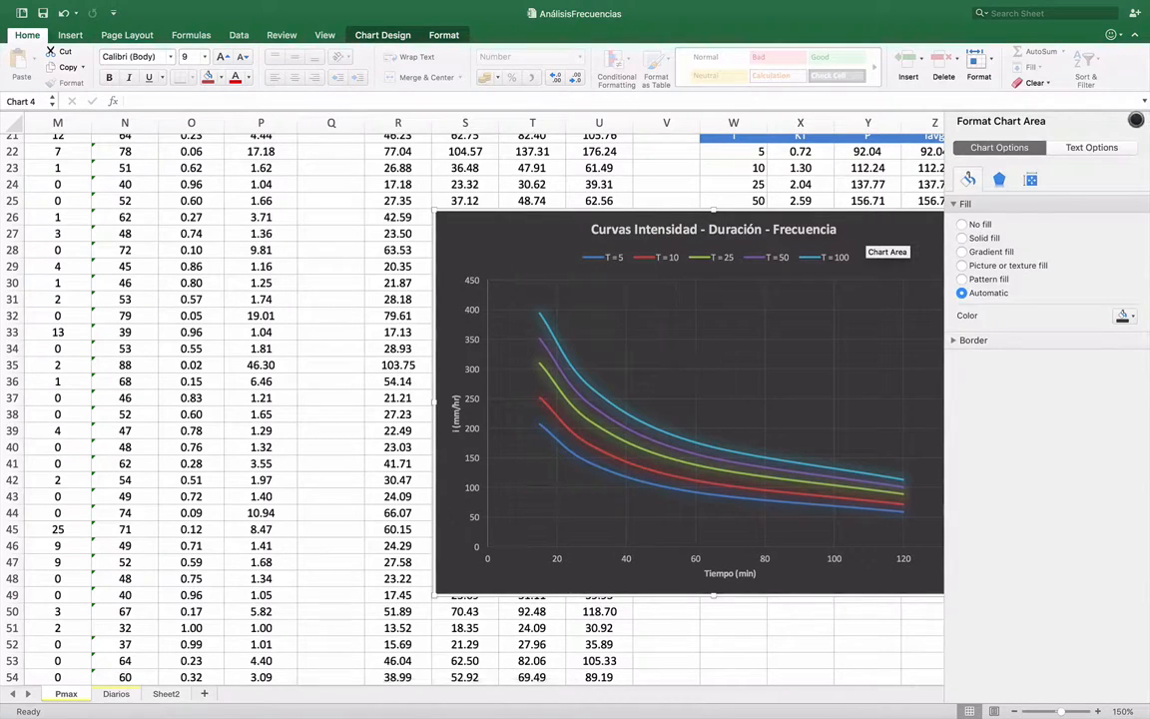
click(1139, 120)
Move the IDF chart to a new sheet named Chart1.
right_click(593, 209)
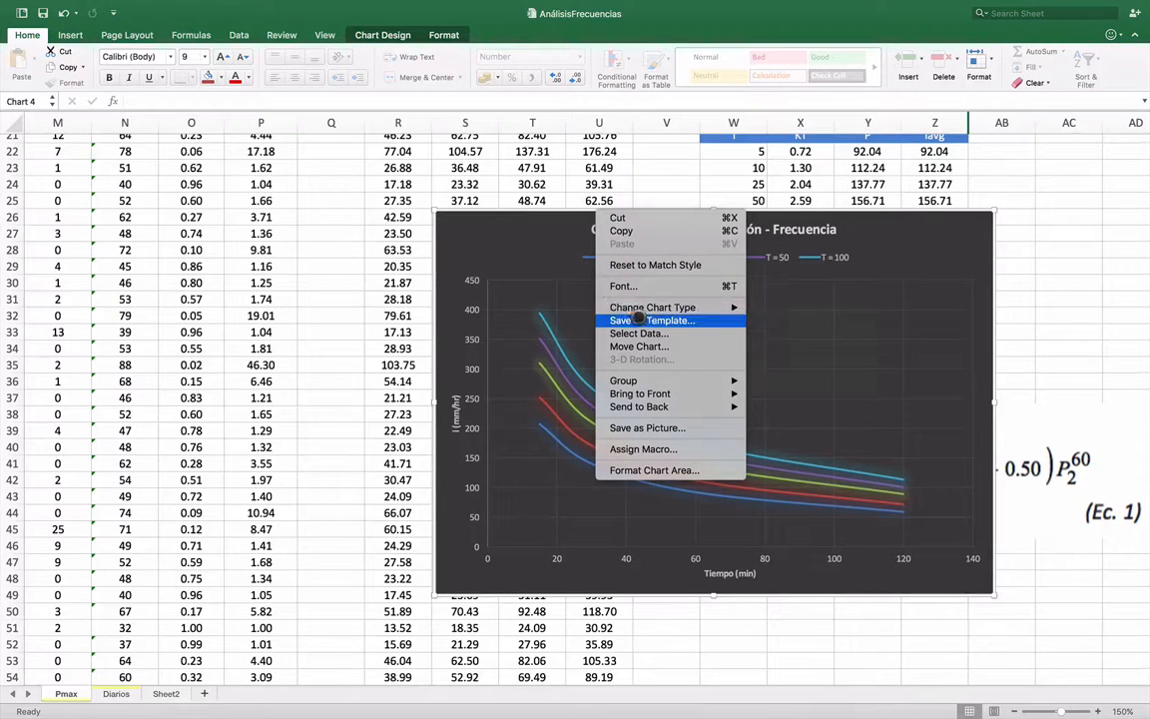
click(654, 348)
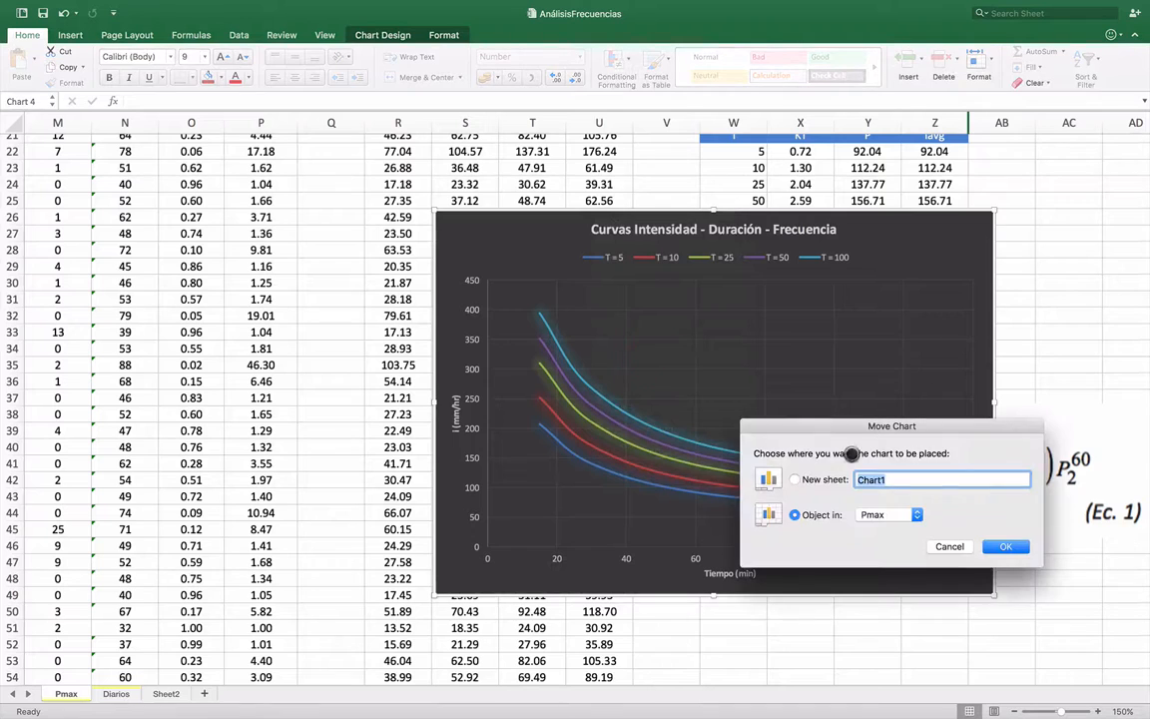
click(808, 479)
click(996, 546)
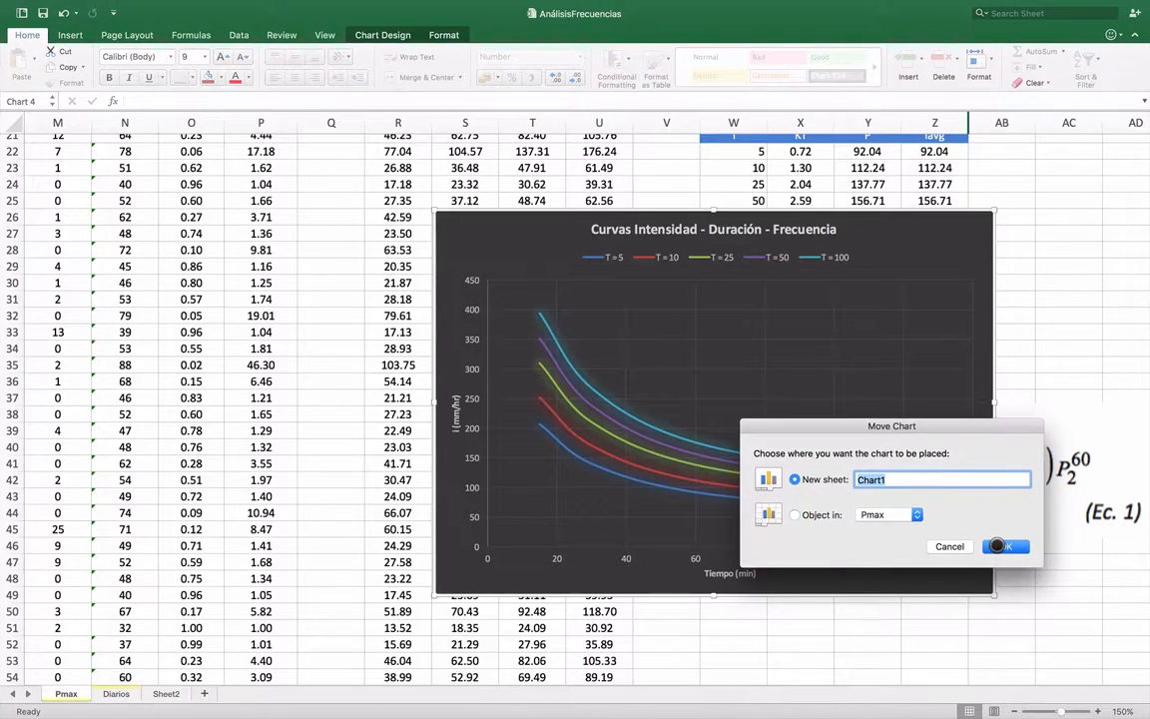